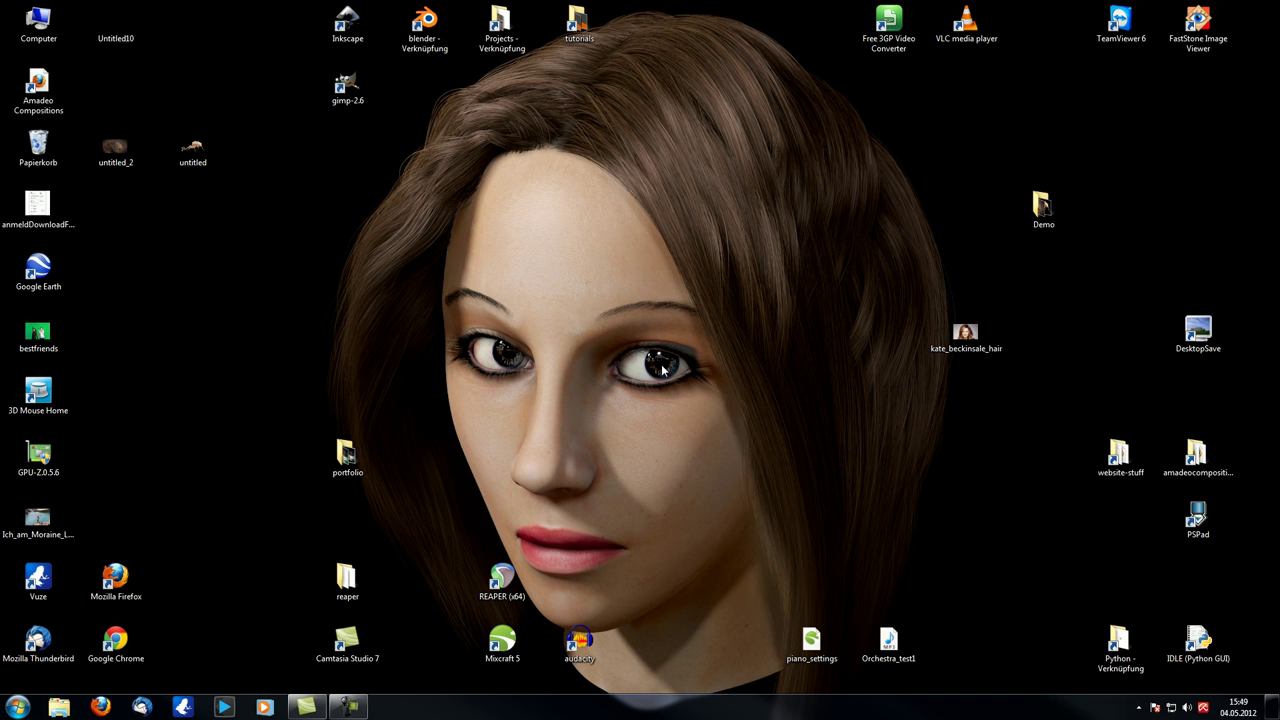
- Launch Blender and dismiss its splash screen to show the default scene
click(18, 707)
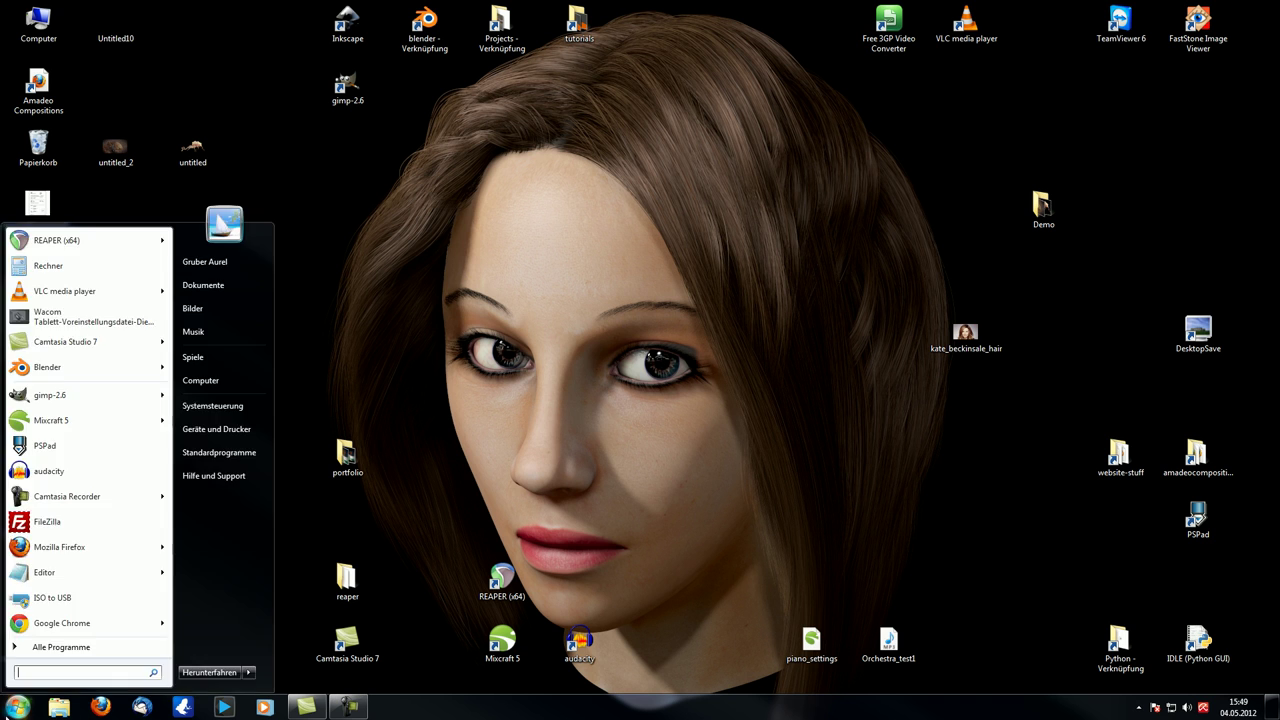
click(95, 370)
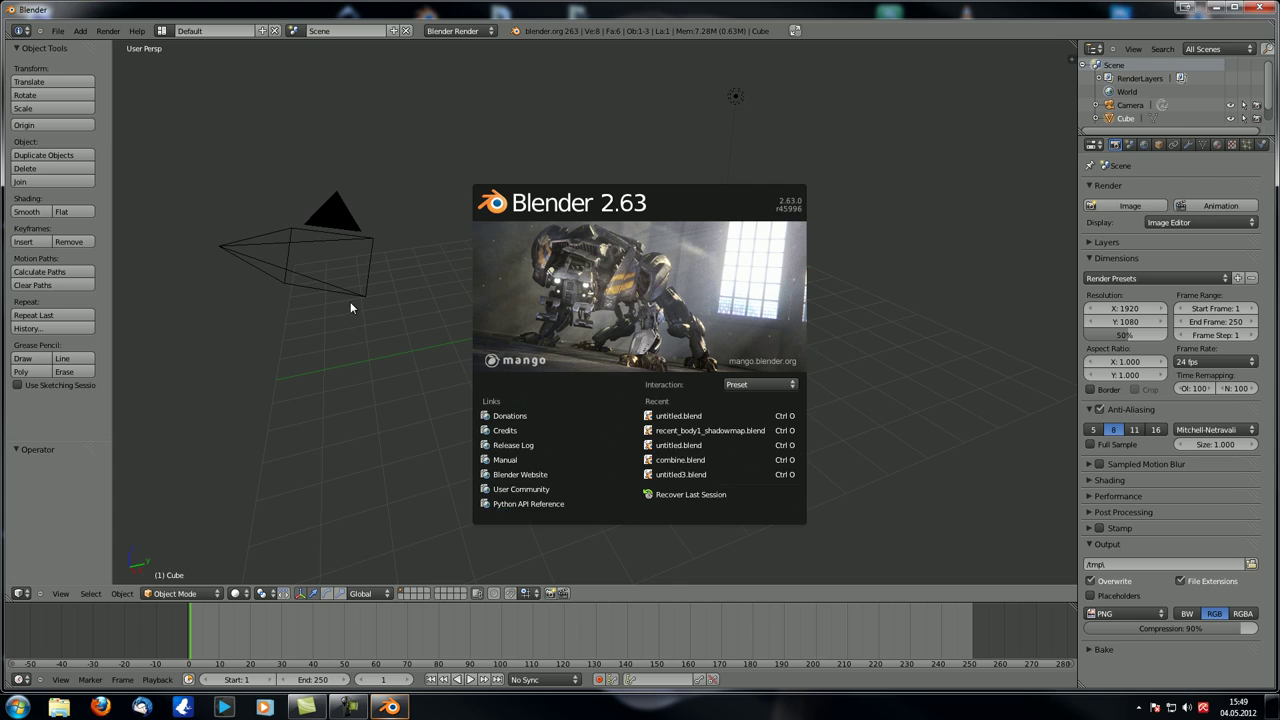
click(351, 302)
middle_drag(610, 378, 504, 395)
scroll(599, 338, up, 2)
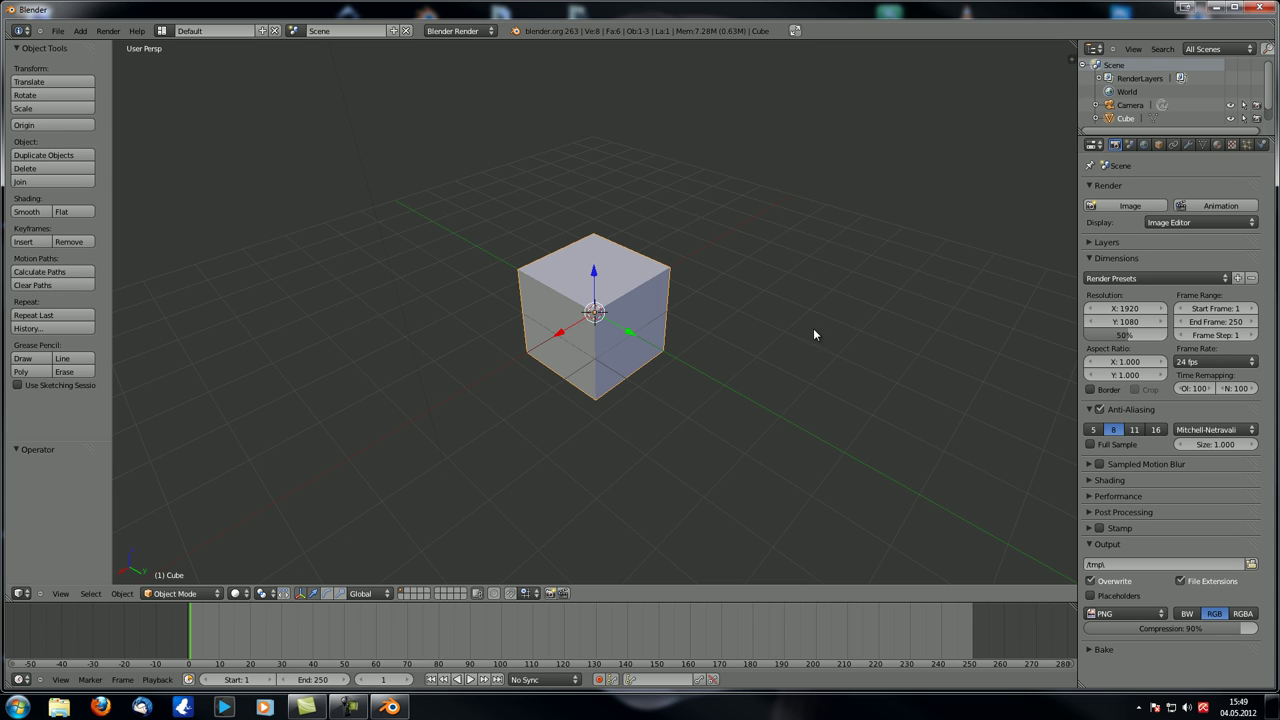
- Expand the render layer settings and look over the available render passes
click(1088, 242)
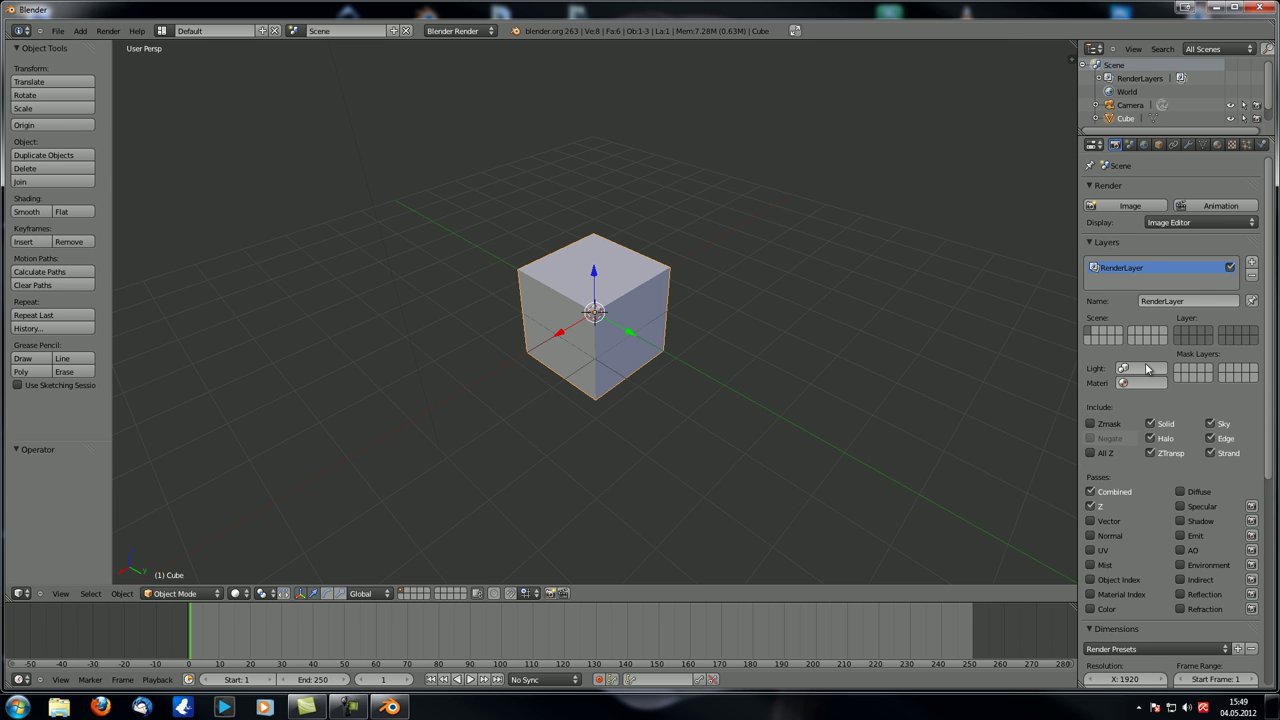
scroll(1158, 397, down, 4)
scroll(1158, 397, up, 4)
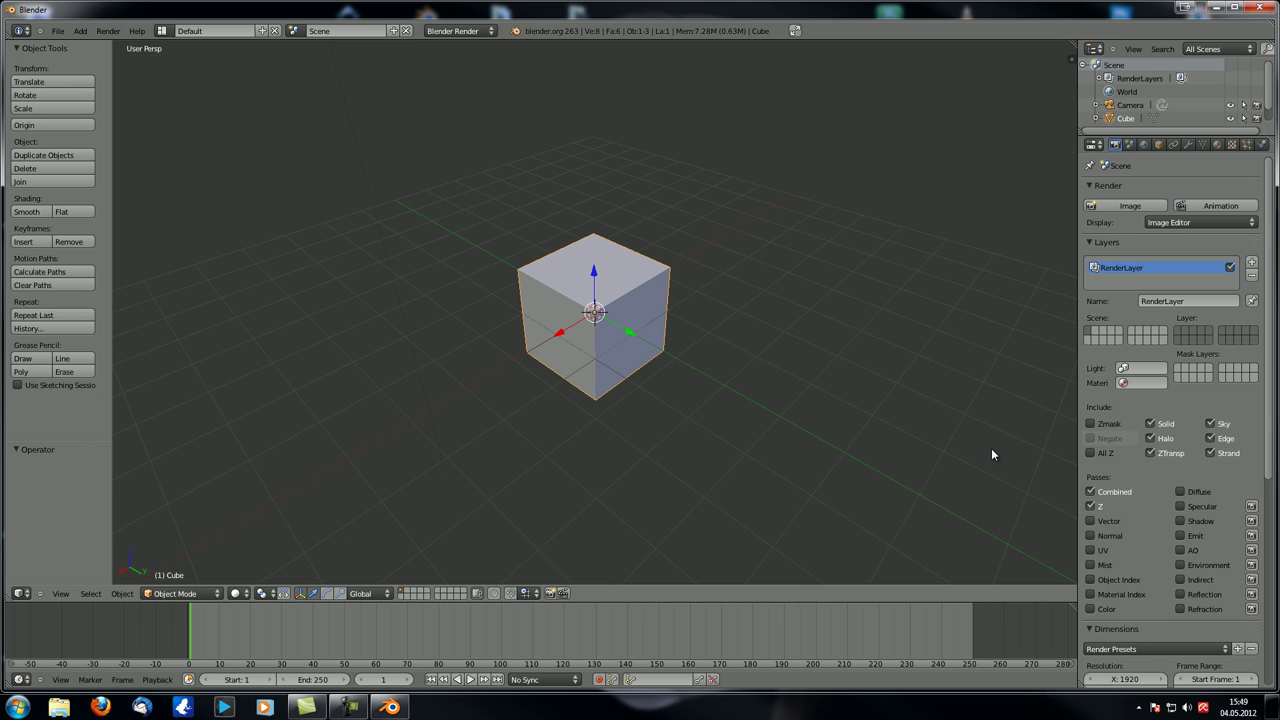
- Open the most recently used file, untitled.blend
click(58, 31)
mouse_move(82, 73)
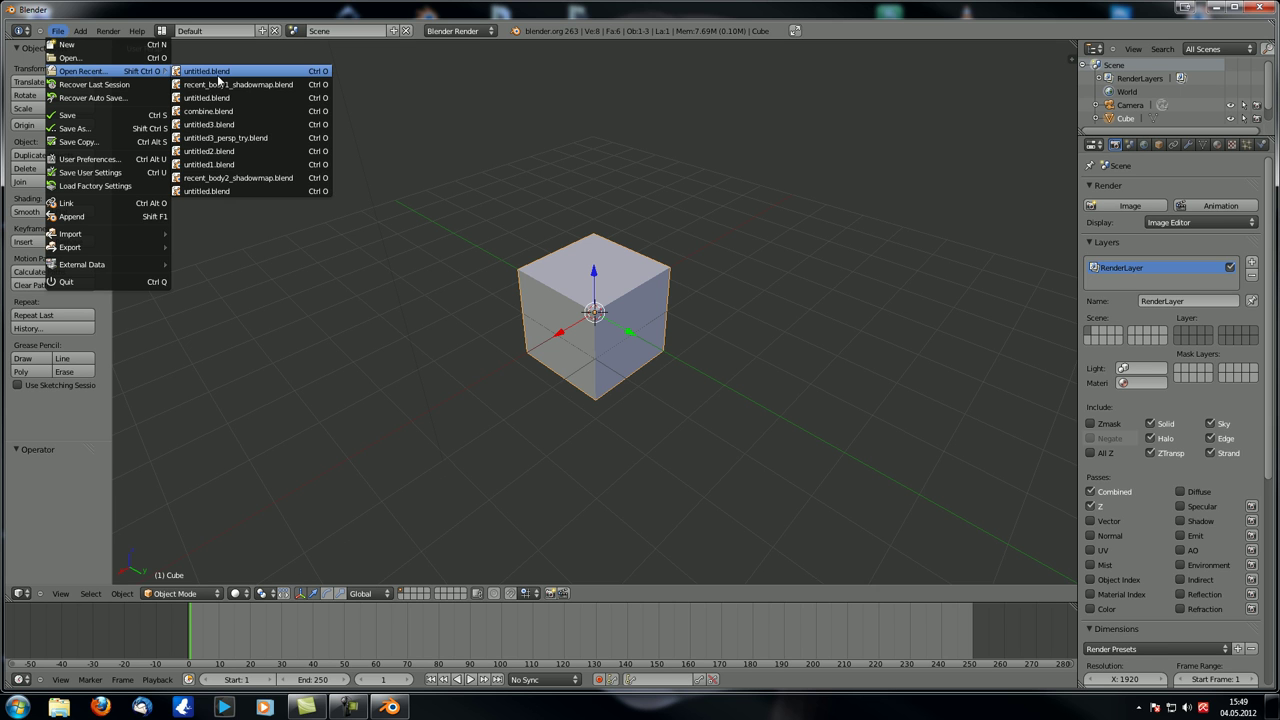
click(212, 72)
scroll(491, 317, down, 2)
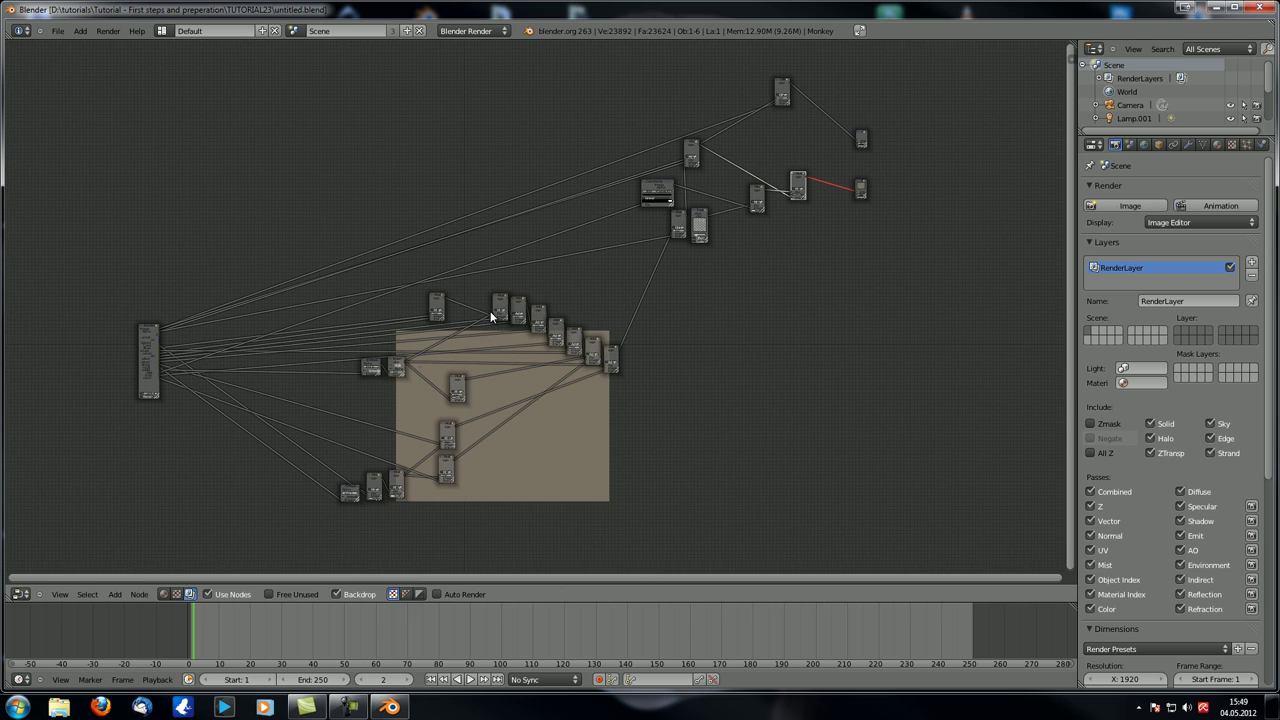
- Switch the main area to the 3D View and examine the monkey heads, backdrop surface, camera and lamp
click(20, 595)
click(38, 582)
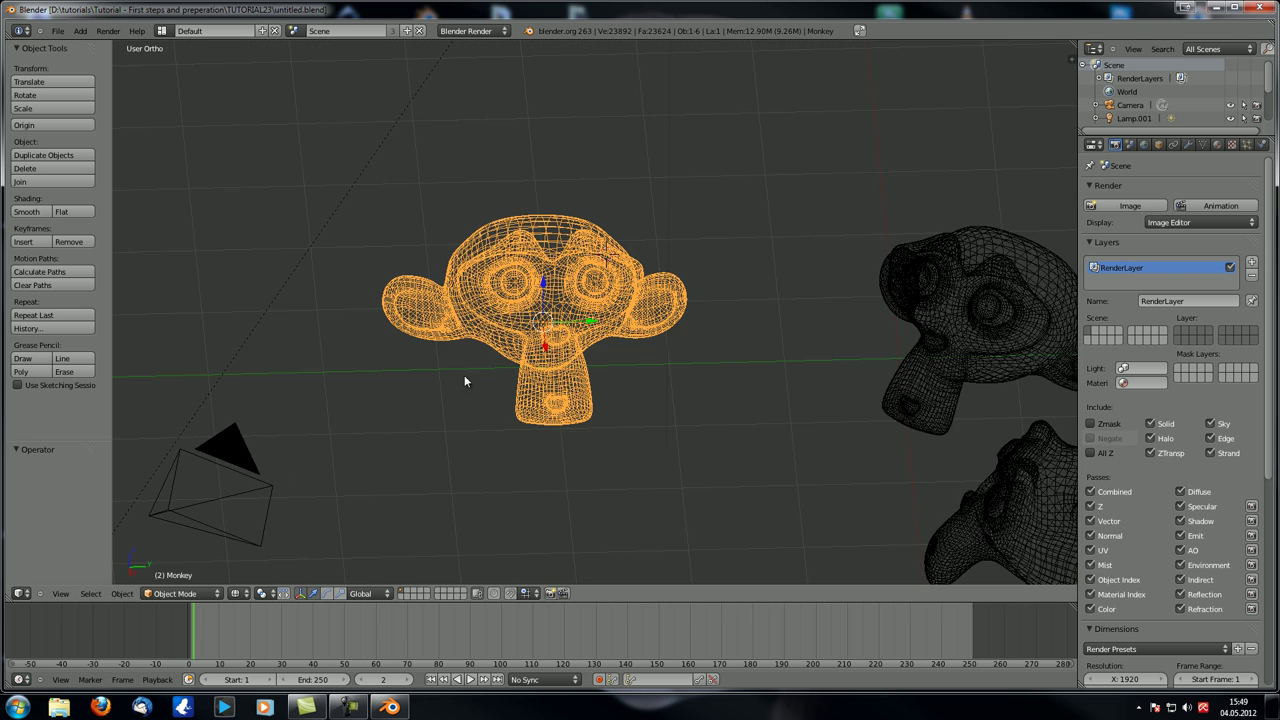
scroll(500, 403, down, 5)
middle_drag(500, 403, 597, 375)
scroll(519, 391, down, 7)
middle_drag(519, 395, 402, 383)
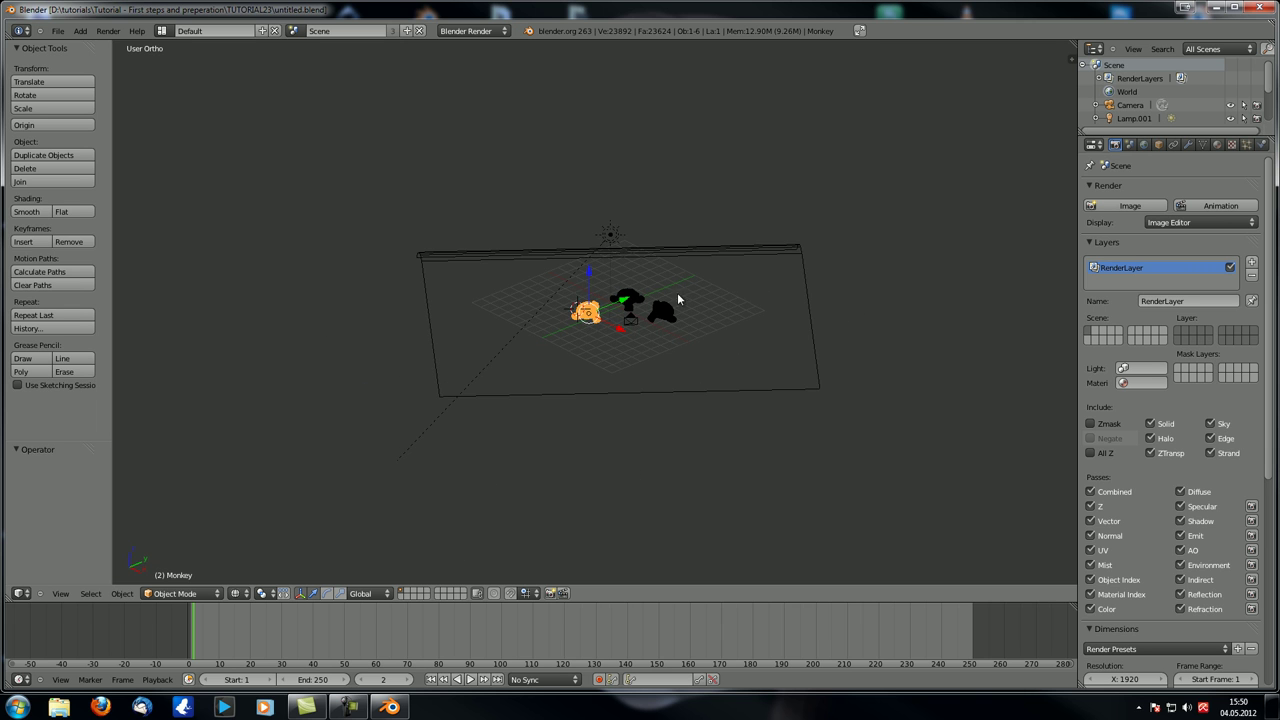
middle_drag(587, 287, 600, 329)
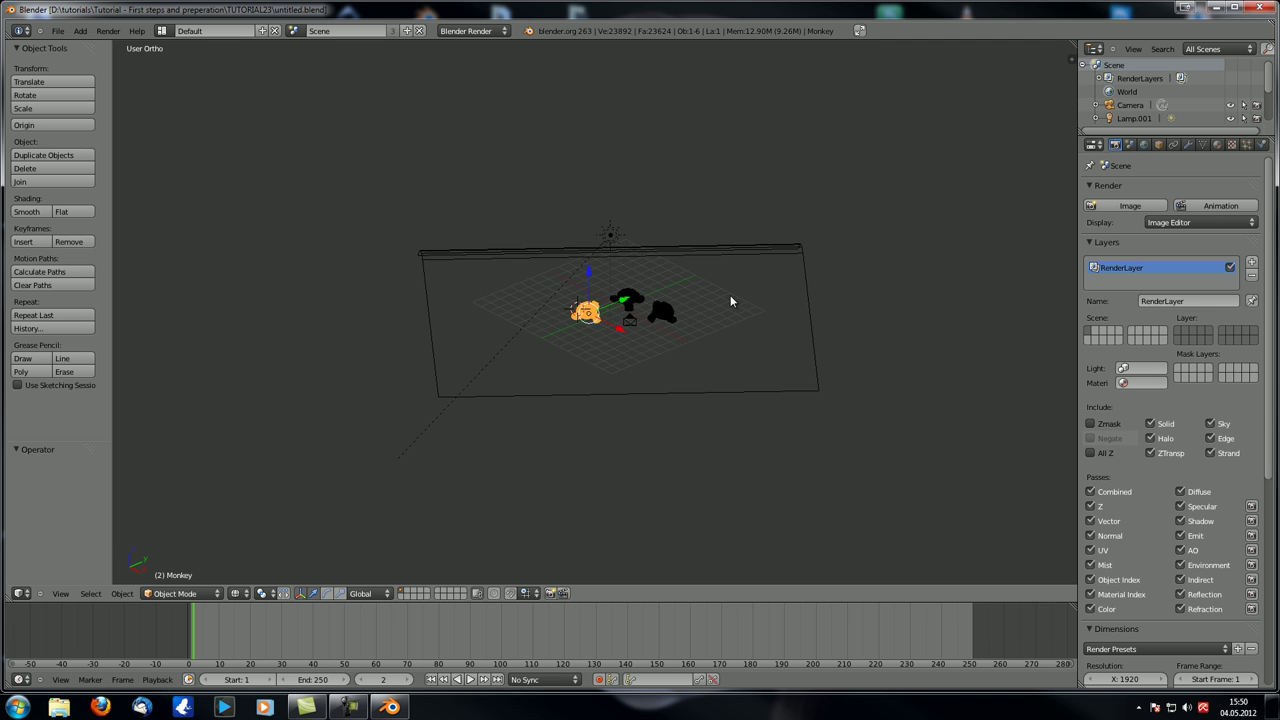
middle_drag(674, 310, 668, 340)
scroll(538, 322, up, 4)
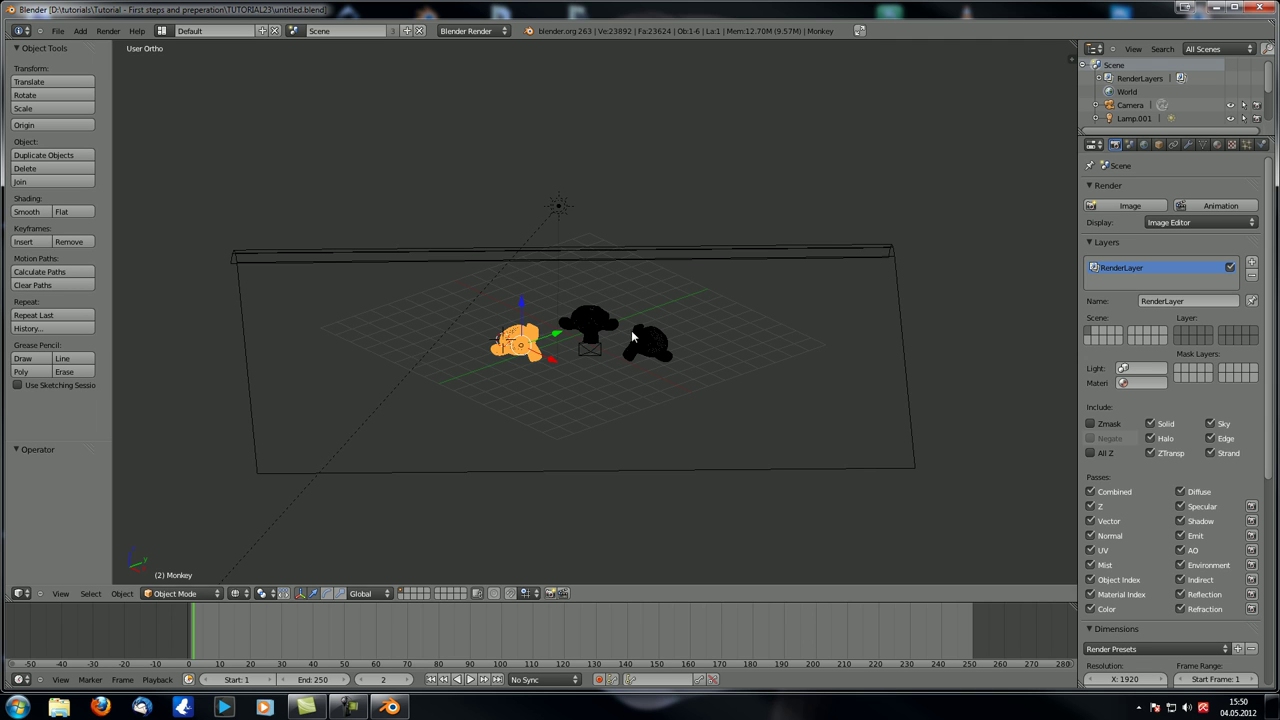
middle_drag(616, 380, 615, 384)
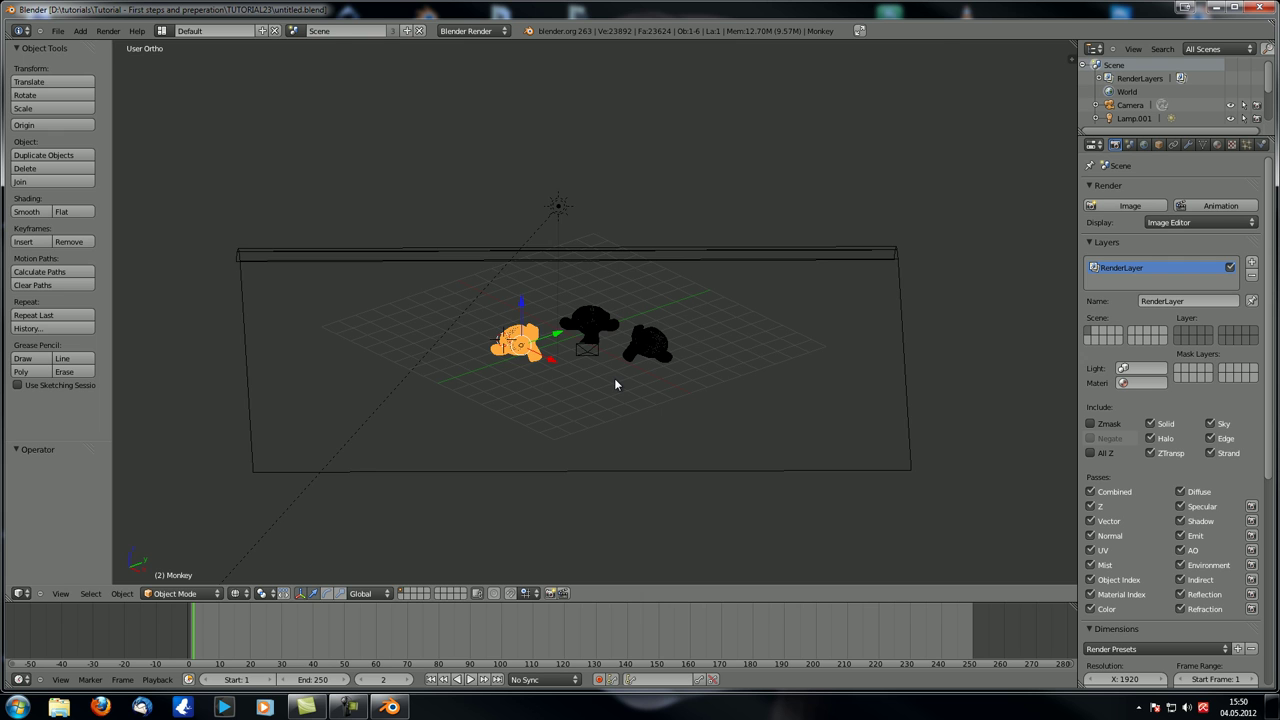
- Render the current frame and switch the main area to the Node Editor to show the compositing tree
key(F12)
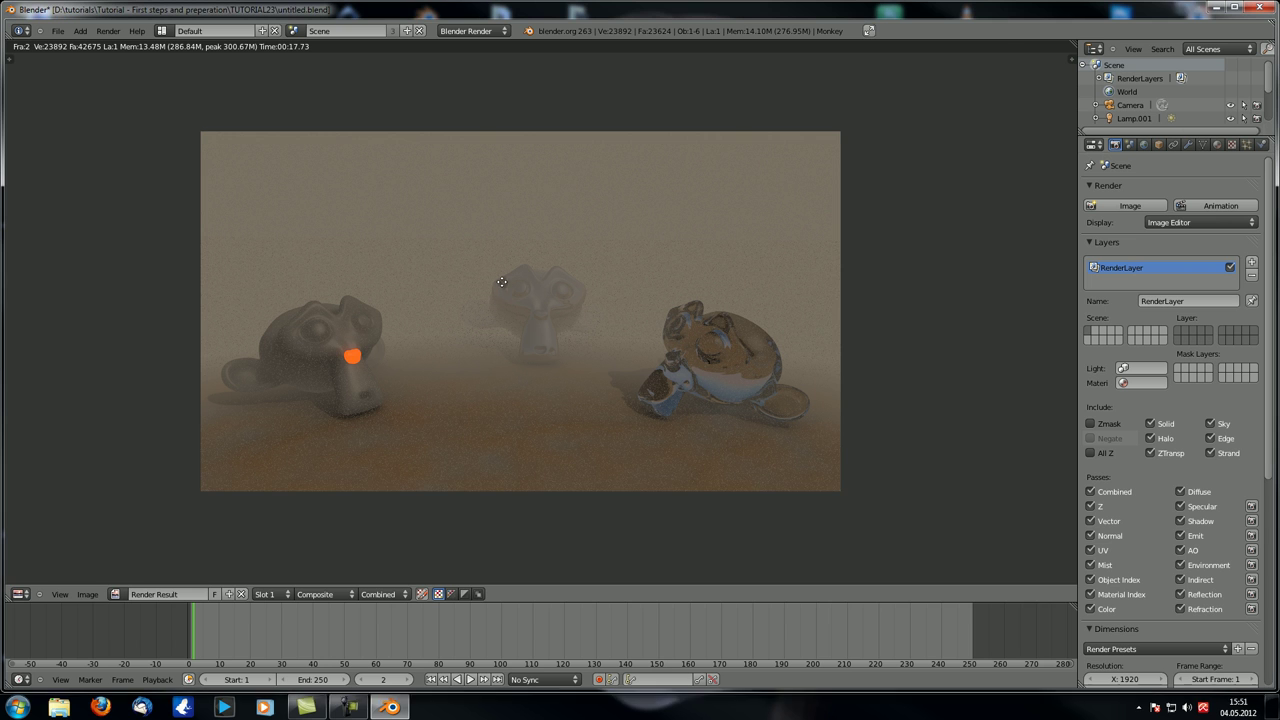
middle_drag(480, 306, 510, 320)
click(28, 596)
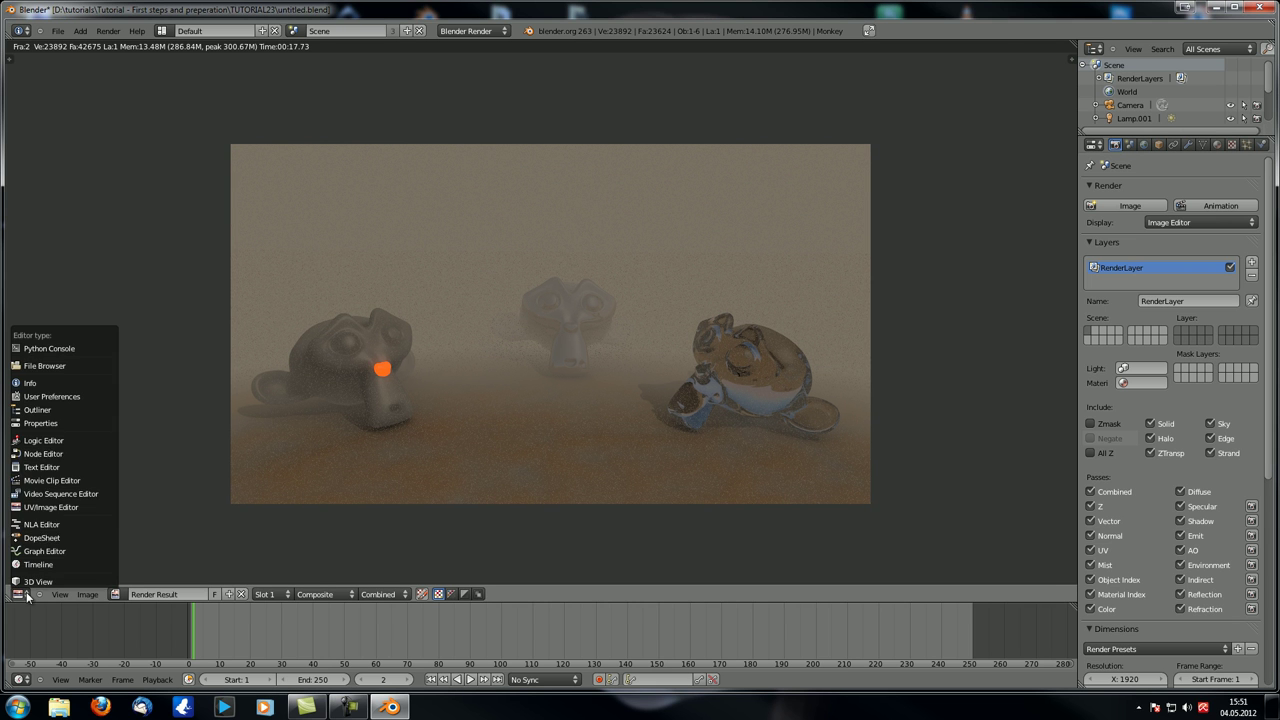
click(43, 459)
scroll(602, 432, up, 3)
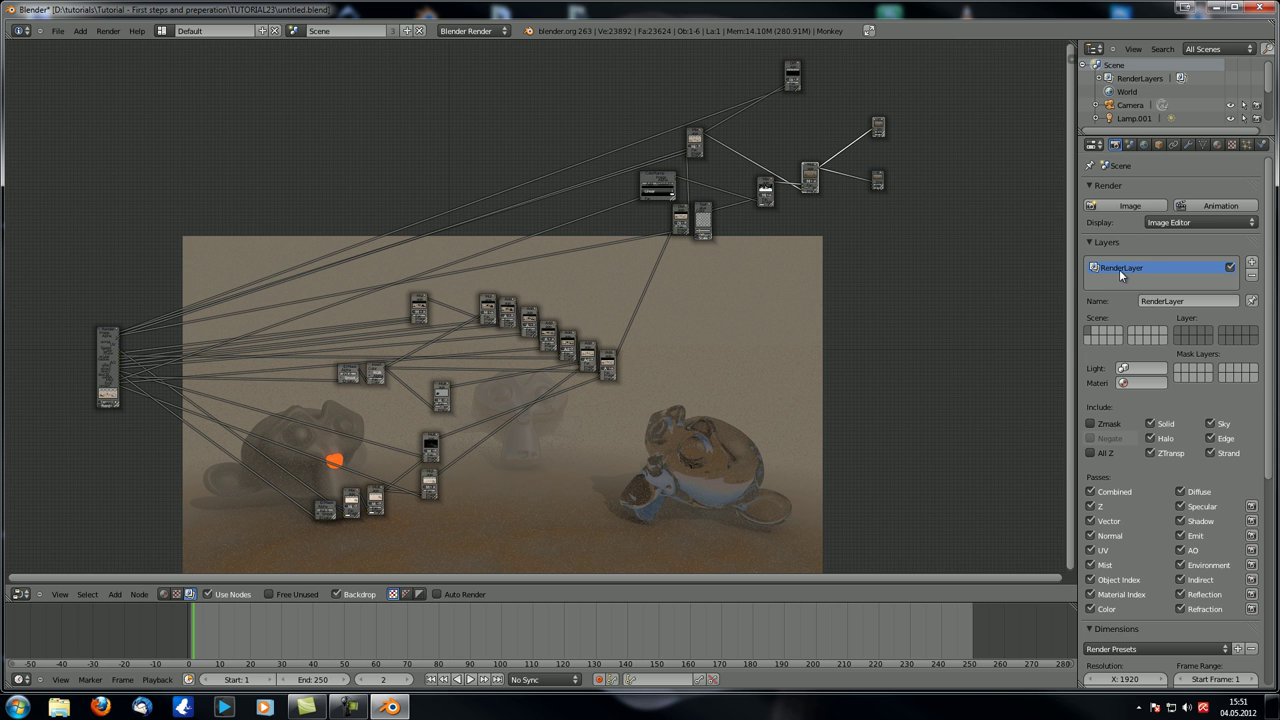
click(20, 594)
click(40, 570)
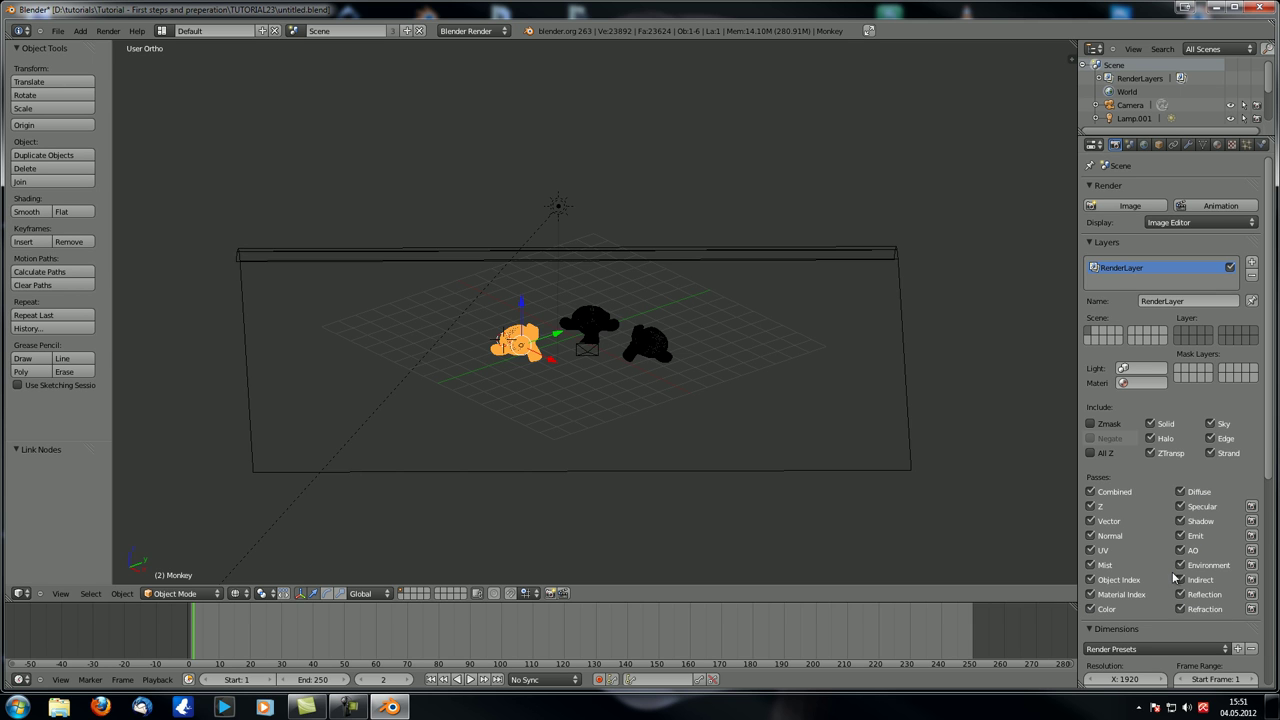
click(18, 594)
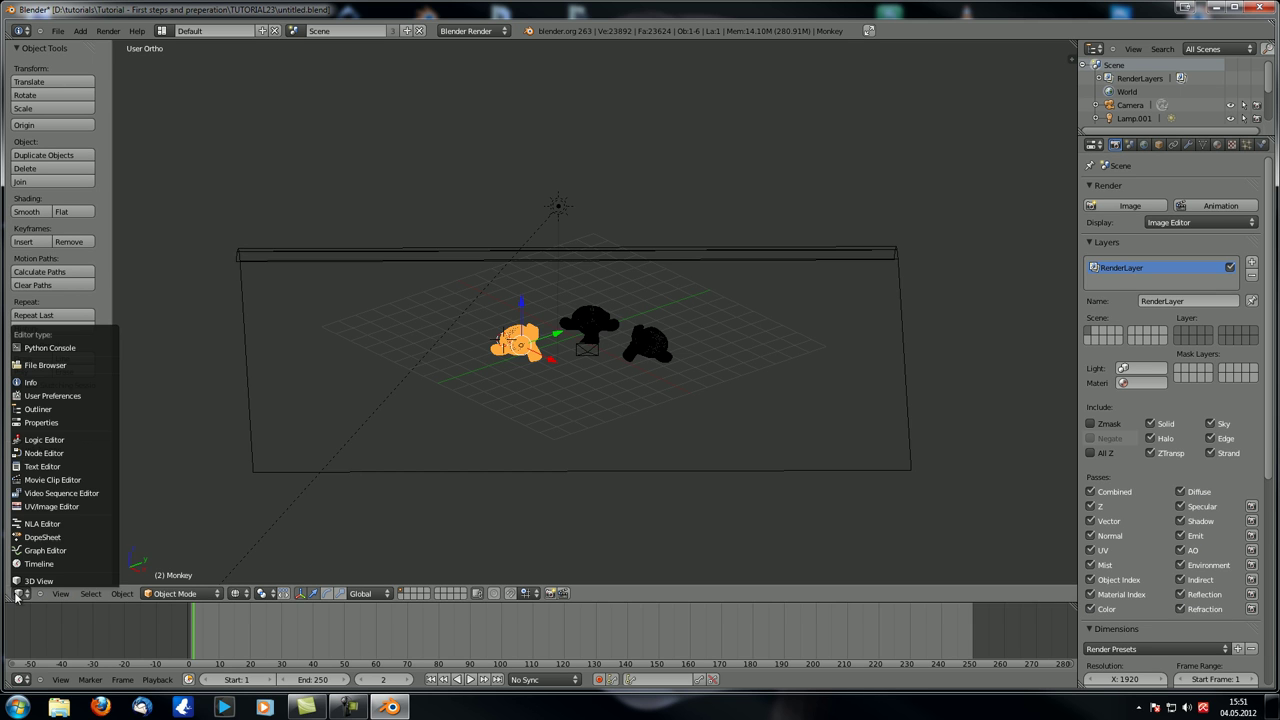
click(62, 454)
- Move the Render Layers node farther left and up from the tree, and move the Viewer node down
drag(108, 343, 99, 341)
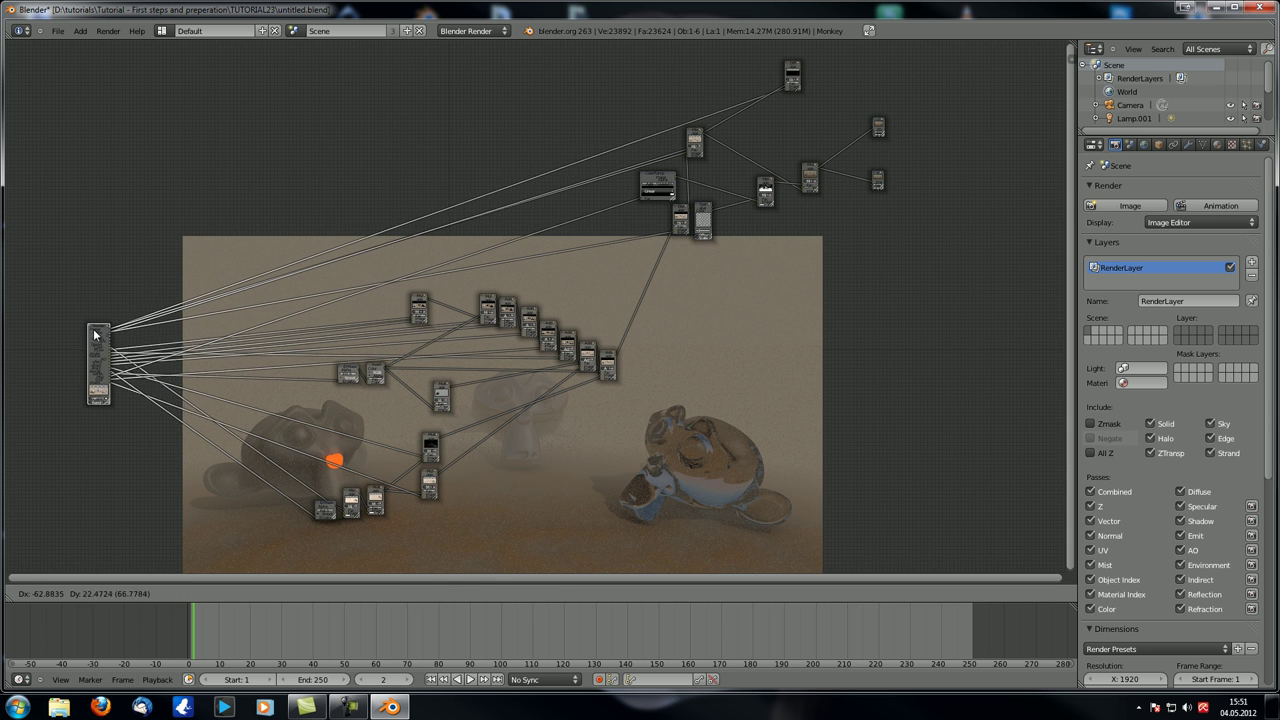
middle_drag(313, 507, 345, 515)
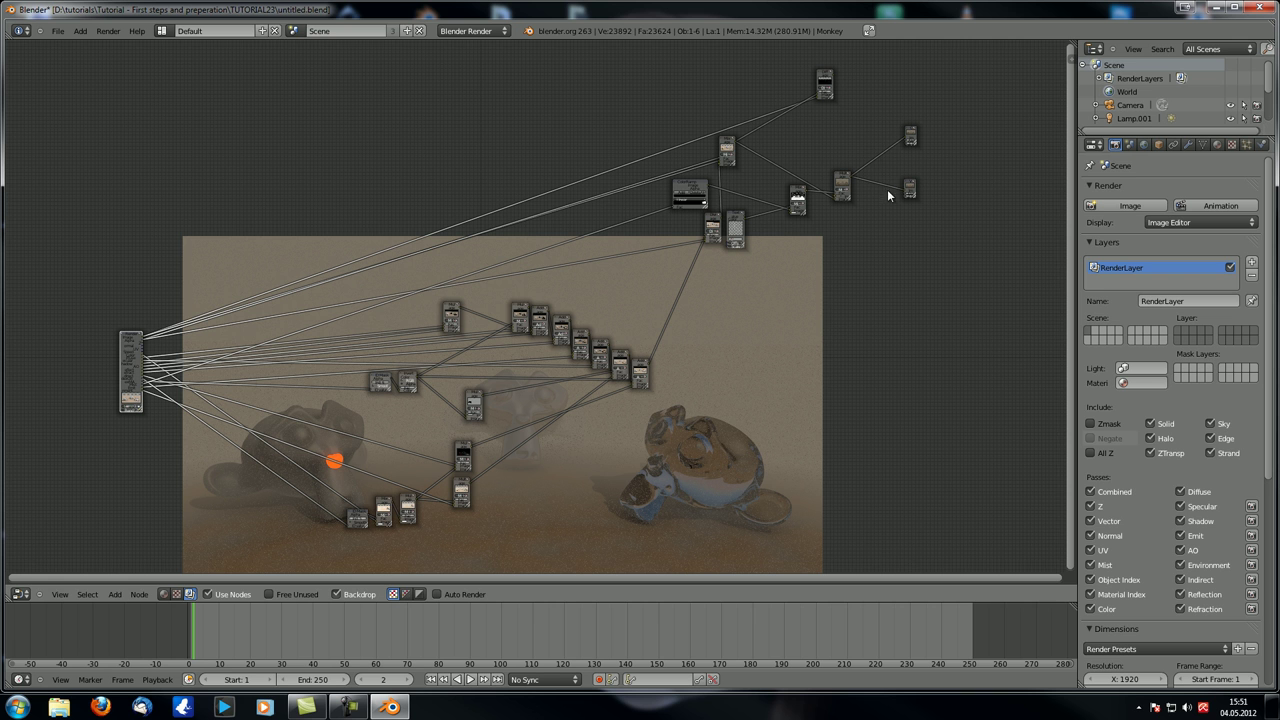
scroll(520, 231, up, 1)
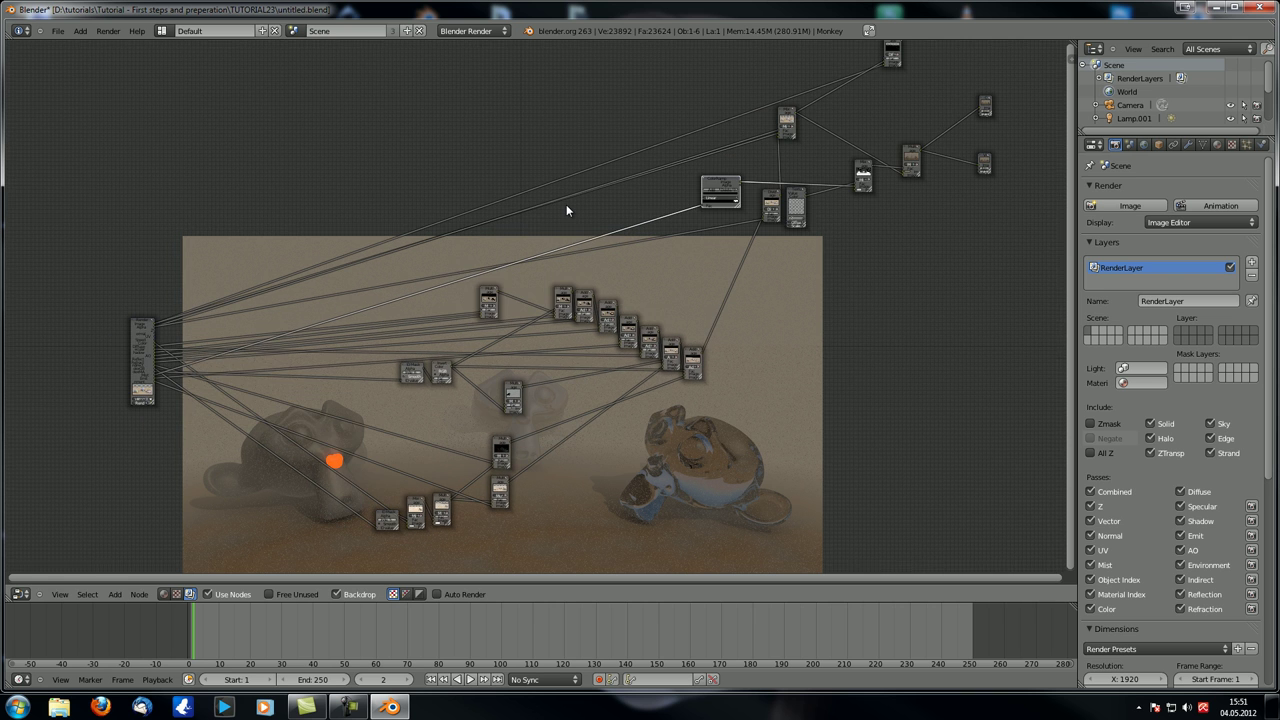
ctrl+shift+click(149, 327)
key(g)
drag(128, 308, 125, 256)
drag(984, 166, 961, 270)
- Show the recombined image from the upper mix node in the backdrop and move the lower mix node left of the colour ramp
click(785, 118)
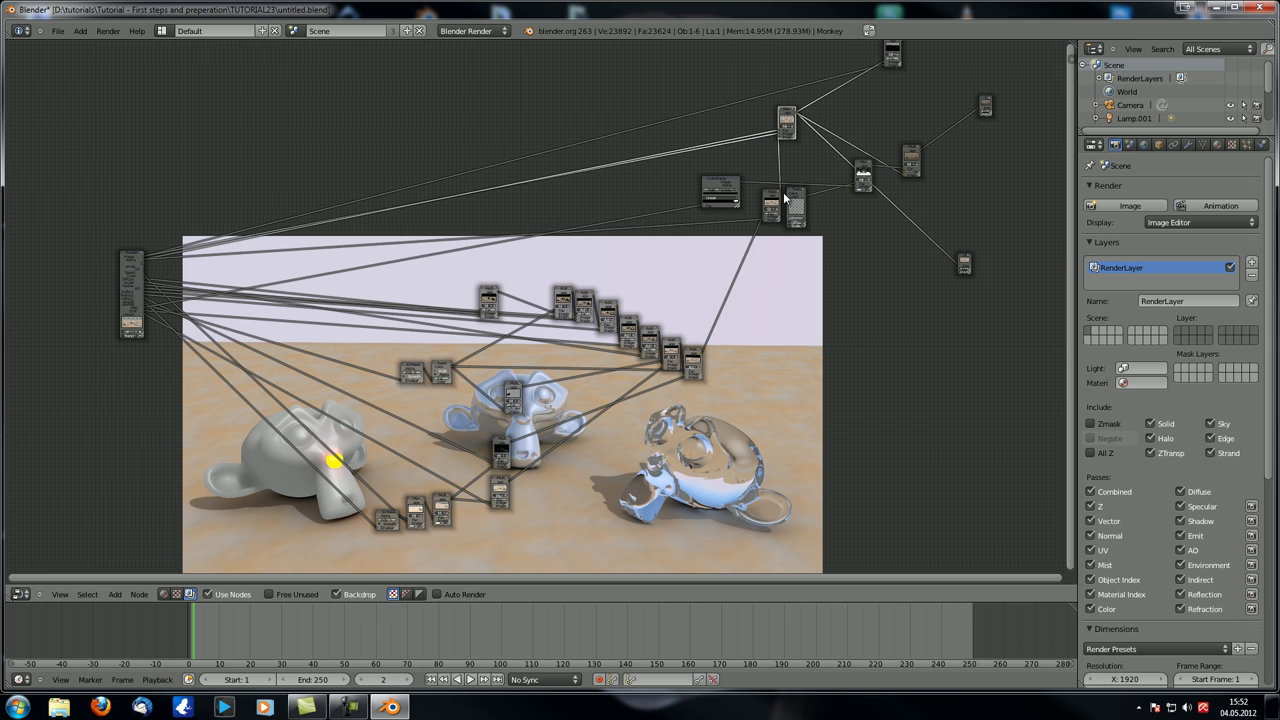
scroll(785, 200, up, 3)
middle_drag(377, 403, 572, 278)
scroll(572, 278, down, 3)
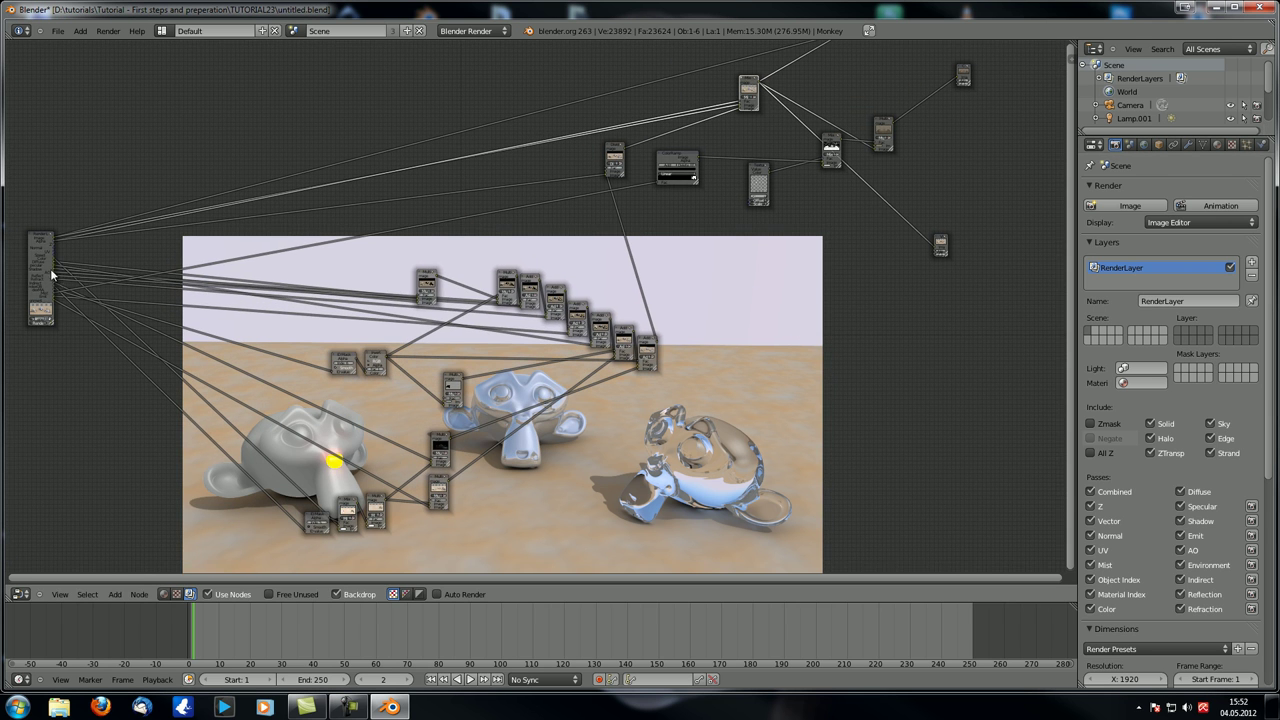
- Compare the original Render Layers image with the recombined mix image by sending each to the Viewer
middle_drag(717, 280, 678, 304)
middle_drag(132, 233, 188, 238)
ctrl+shift+click(65, 271)
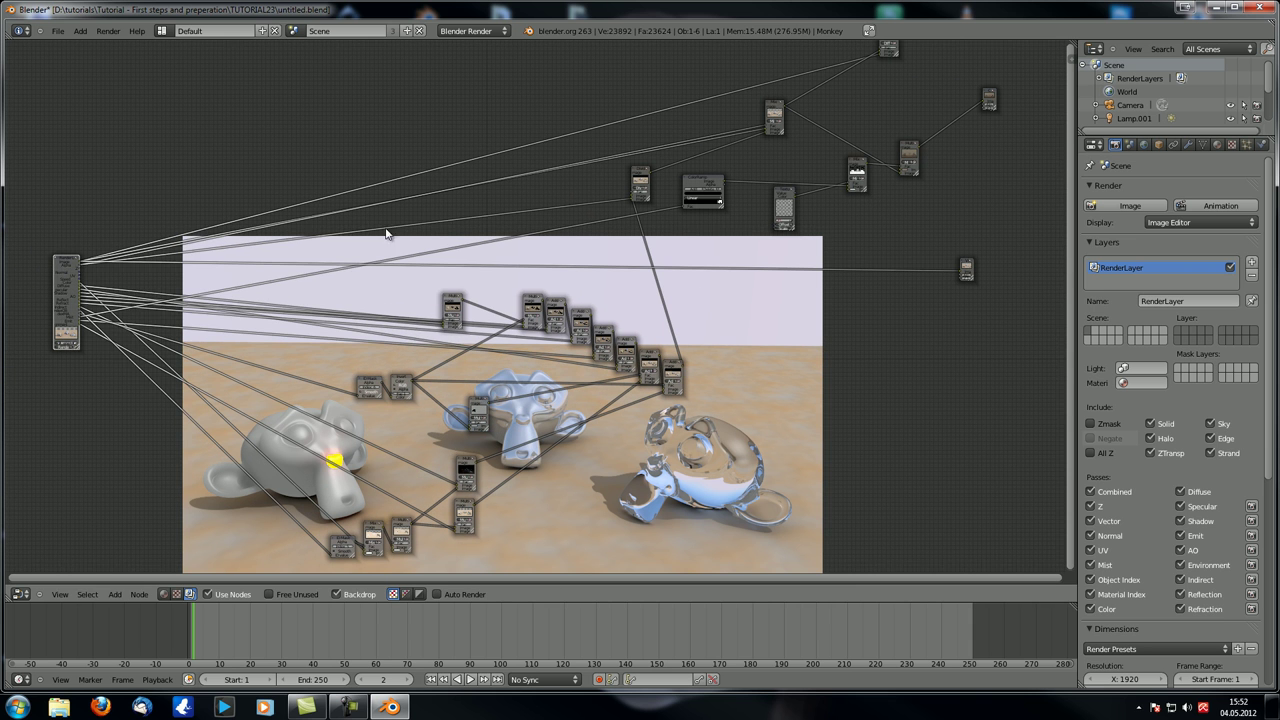
ctrl+shift+click(778, 108)
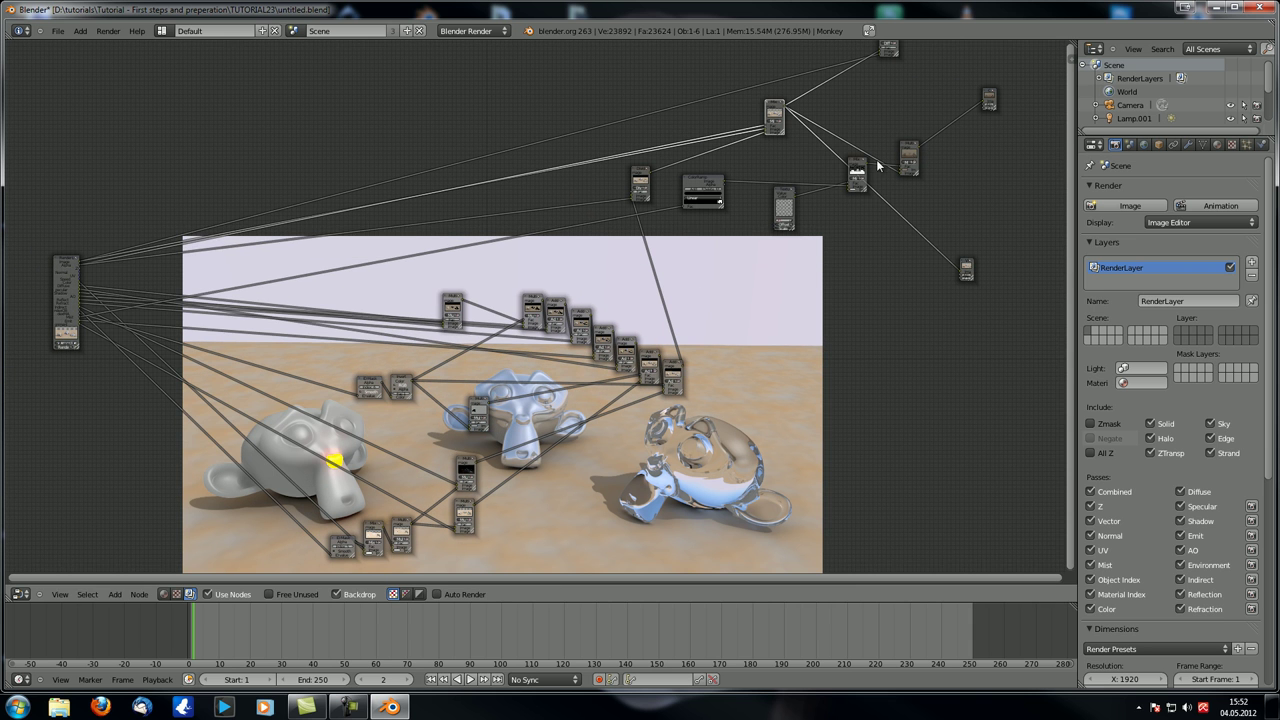
- Send the topmost node's difference between the original and recombined images to the Viewer and examine it
middle_drag(898, 94, 862, 132)
ctrl+shift+click(847, 74)
middle_drag(811, 386, 737, 351)
scroll(636, 249, down, 1)
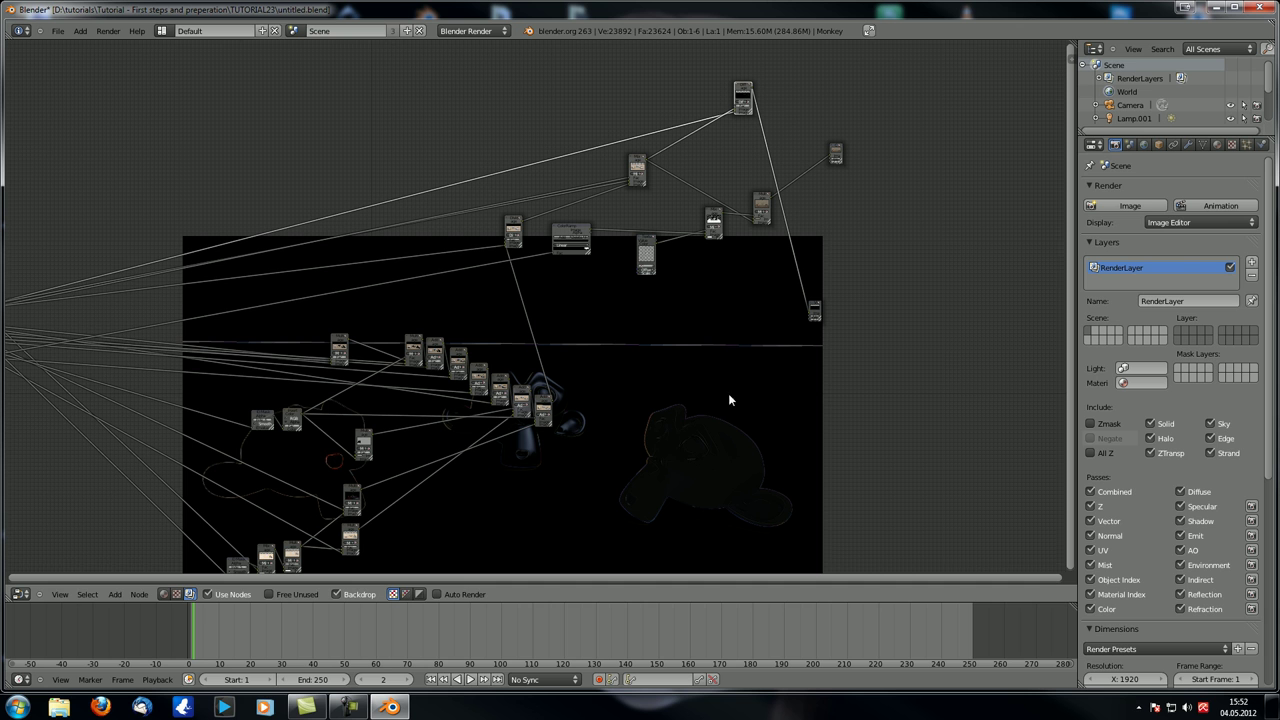
middle_drag(636, 377, 637, 342)
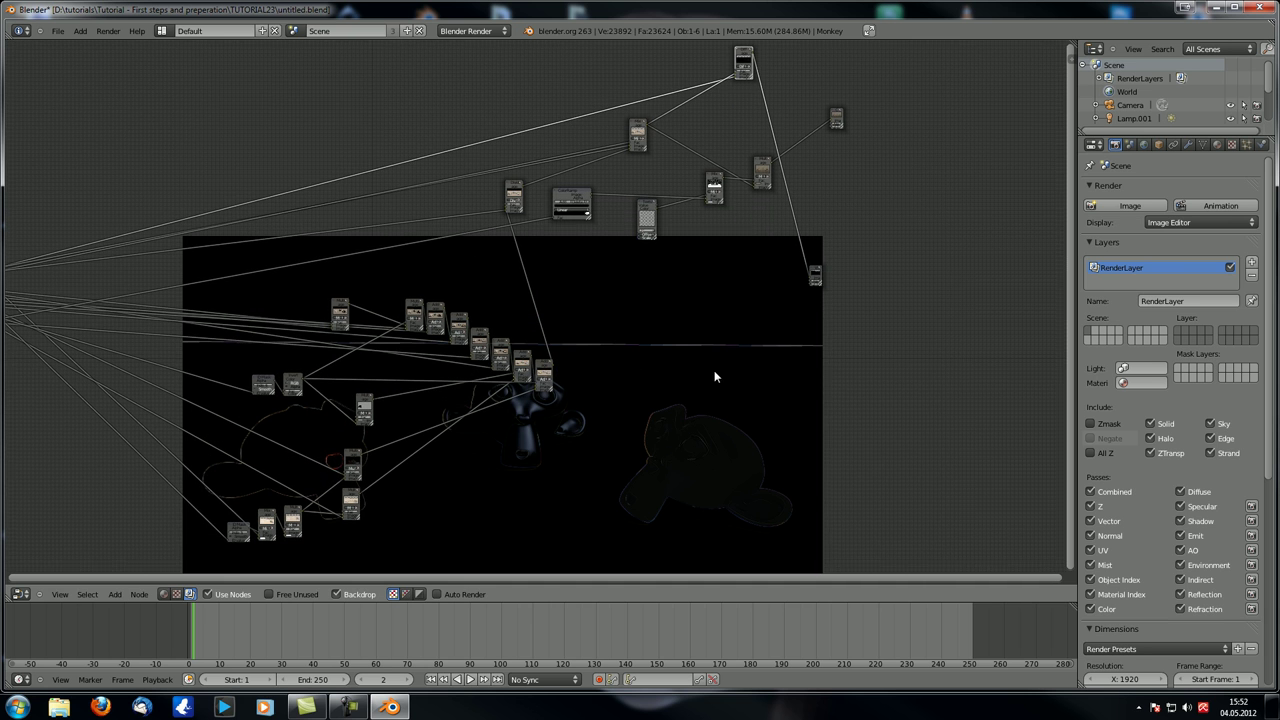
shift+scroll(714, 375, down, 2)
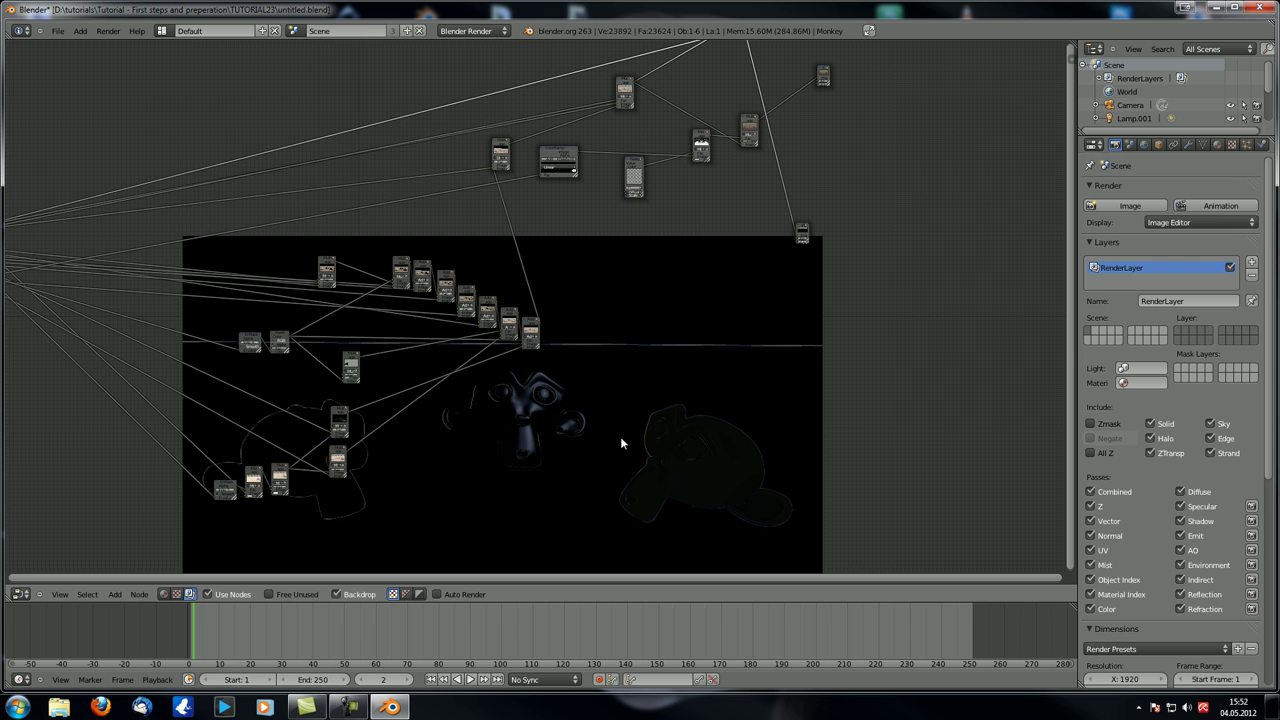
ctrl+scroll(528, 380, right, 2)
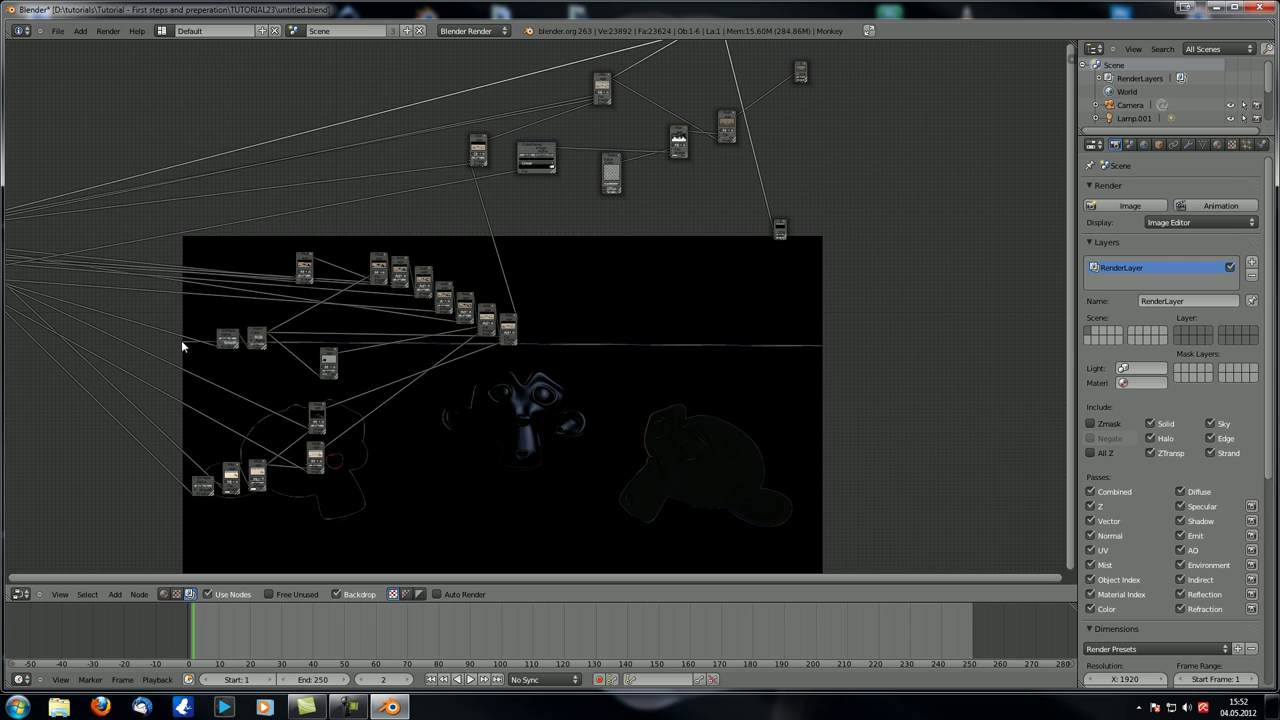
middle_drag(689, 268, 740, 309)
- Link the recombined mix image to the Viewer and move the Viewer node up beside the Composite node
ctrl+shift+click(684, 121)
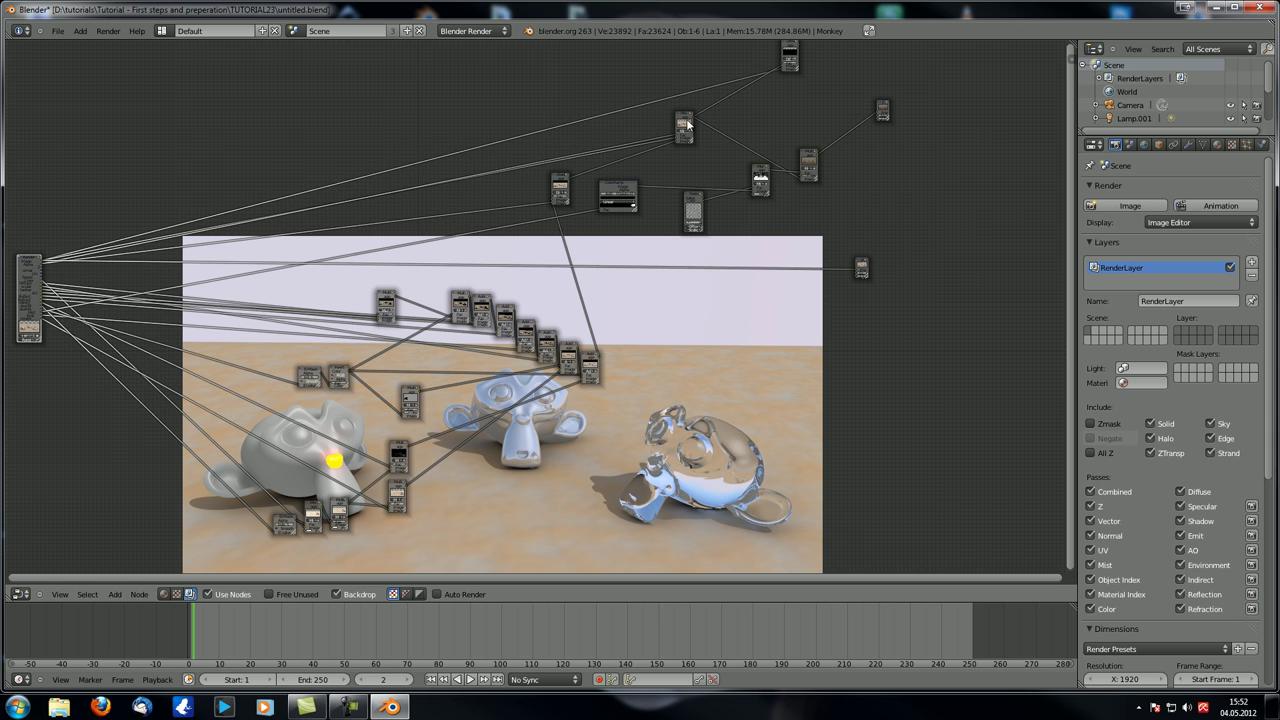
right_drag(862, 266, 888, 70)
middle_drag(821, 214, 830, 255)
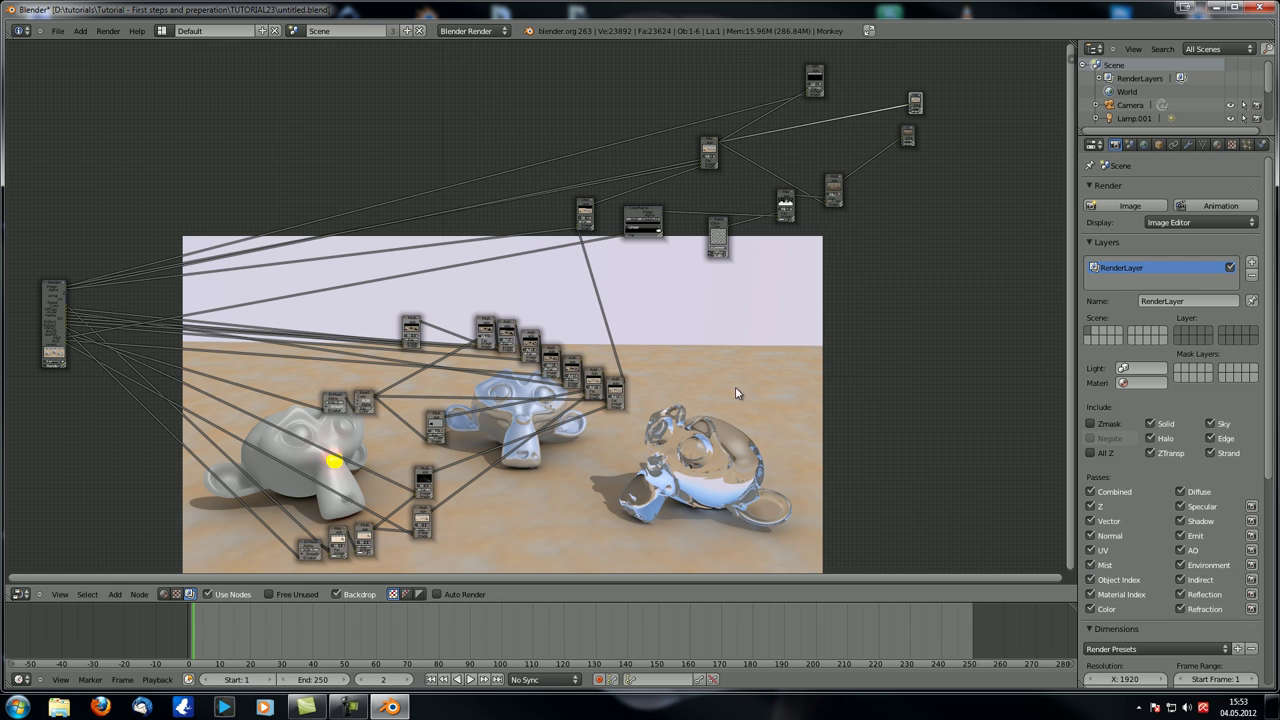
middle_drag(705, 377, 711, 369)
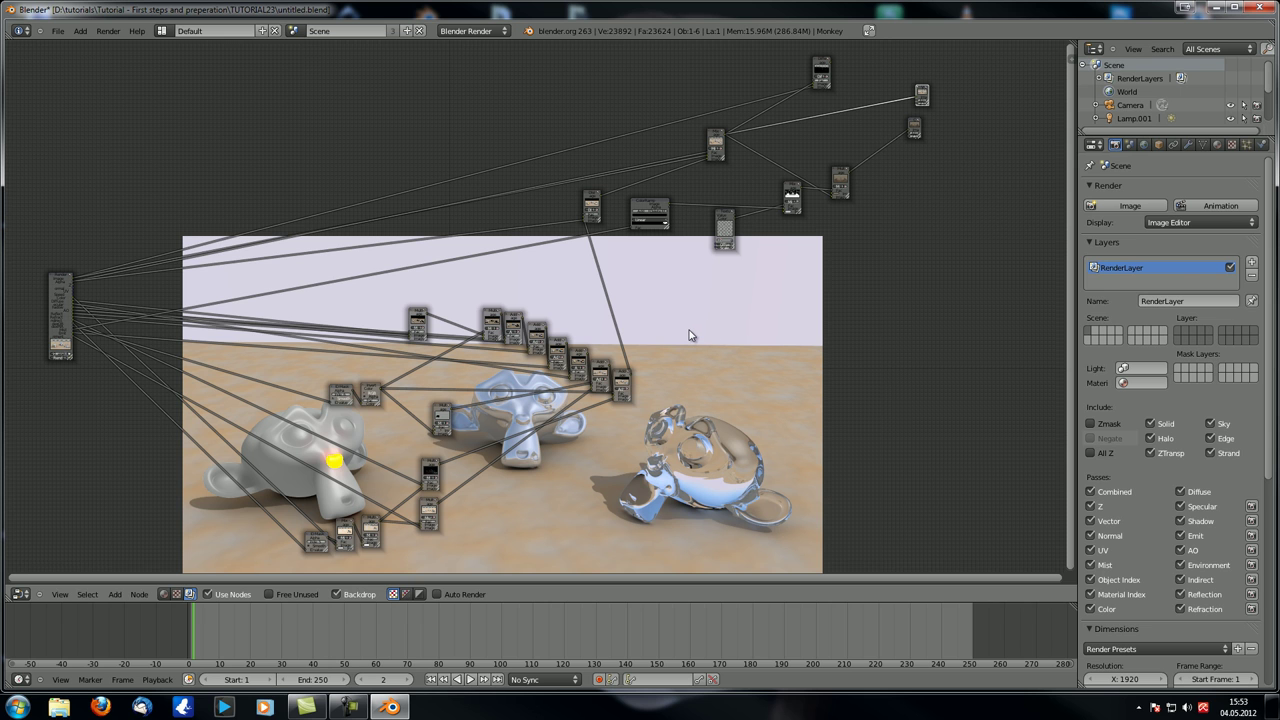
- Check the world lighting settings, return to the render settings and look over the upper part of the node tree
click(1145, 145)
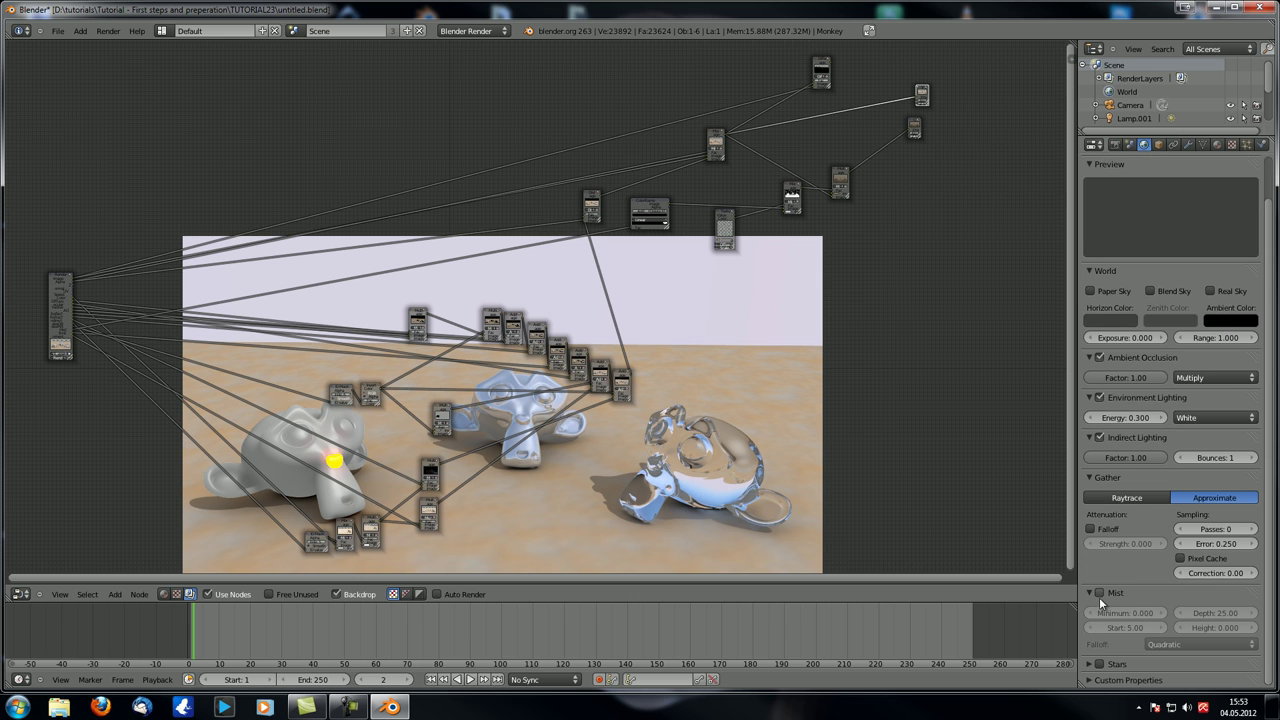
click(1116, 146)
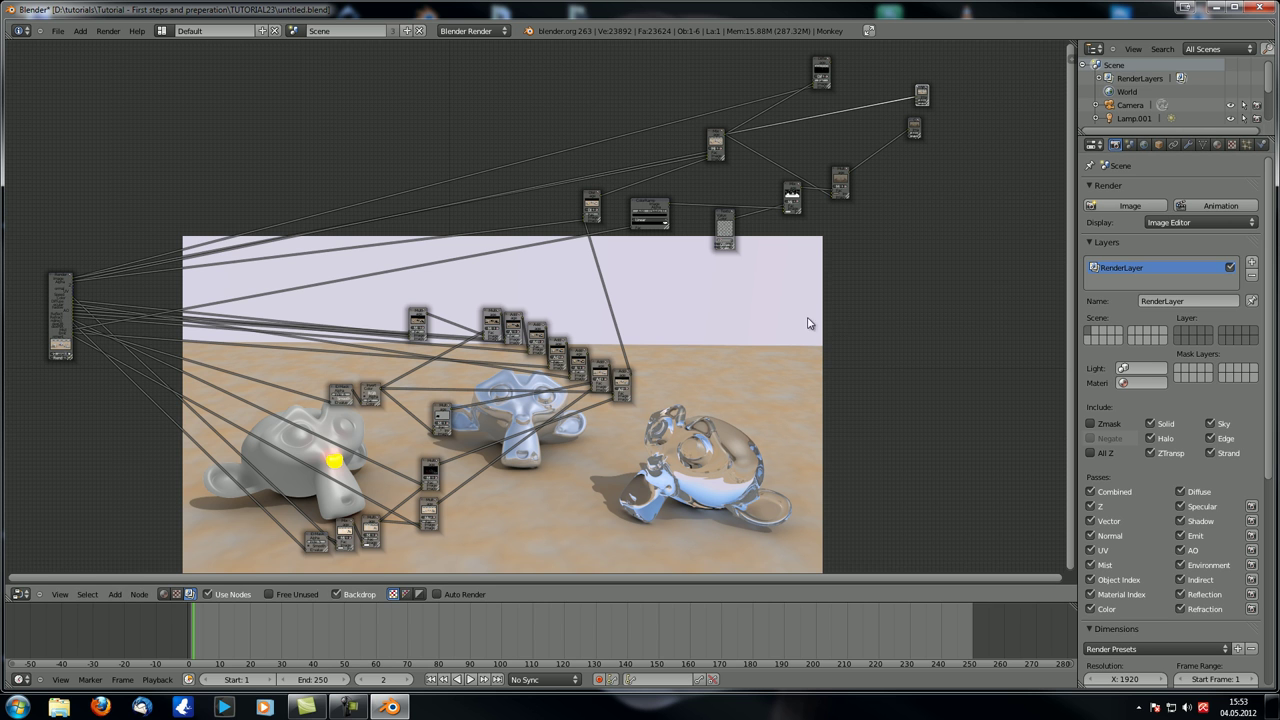
mouse_move(733, 346)
middle_down()
mouse_move(723, 334)
mouse_move(742, 357)
middle_up()
scroll(838, 332, up, 1)
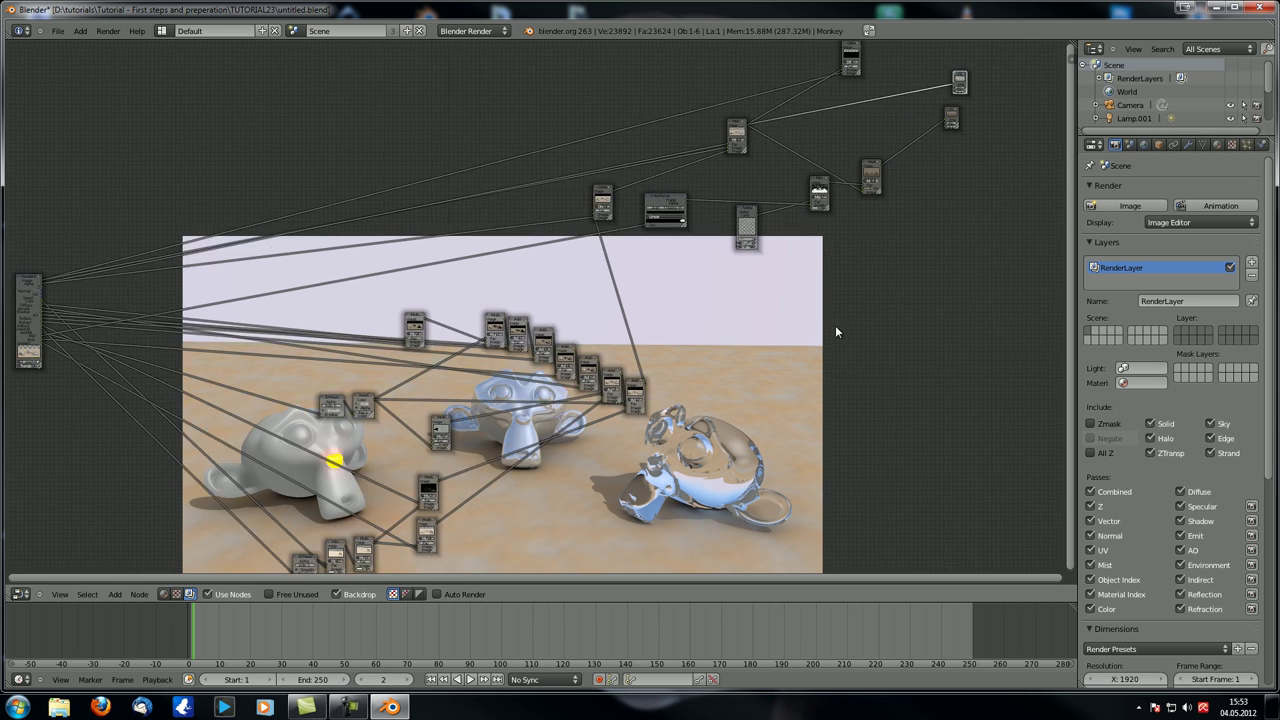
scroll(188, 260, down, 1)
middle_drag(790, 276, 731, 274)
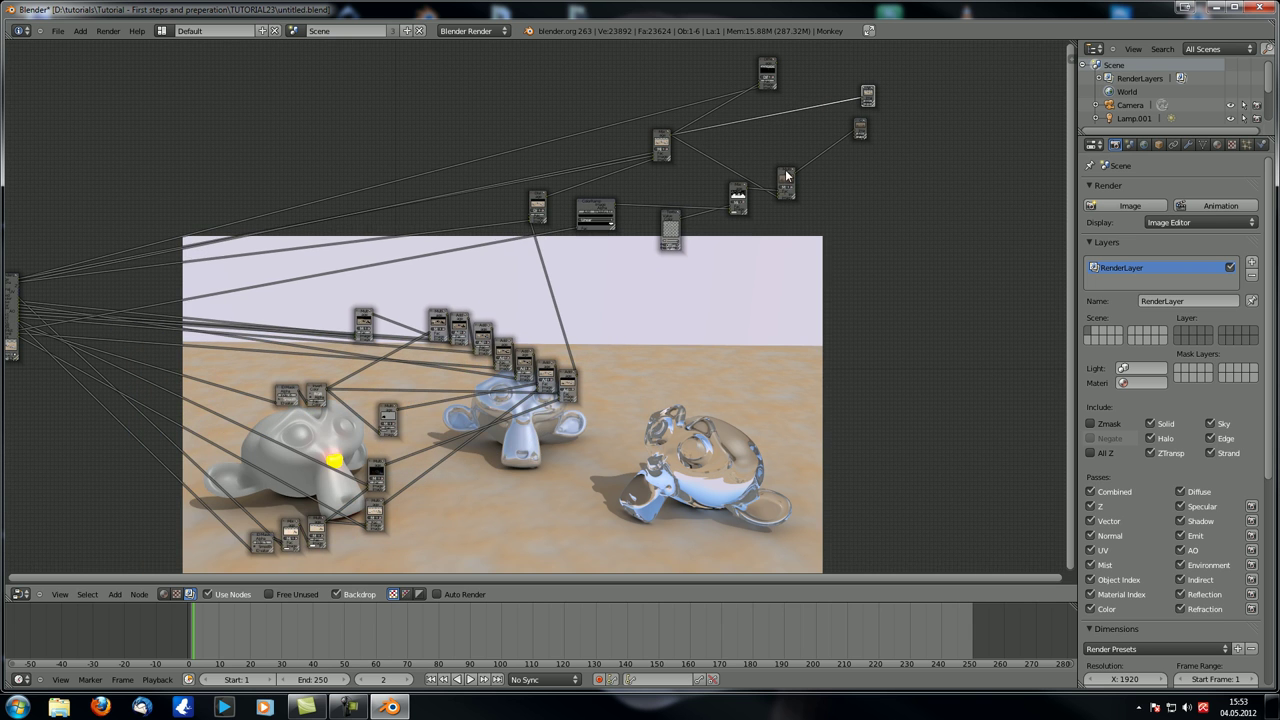
- Send the Multiply and Mix nodes of the mist branch to the Viewer for comparison, finishing on Multiply, and look over the whole node tree
ctrl+shift+click(786, 175)
middle_drag(692, 390, 489, 357)
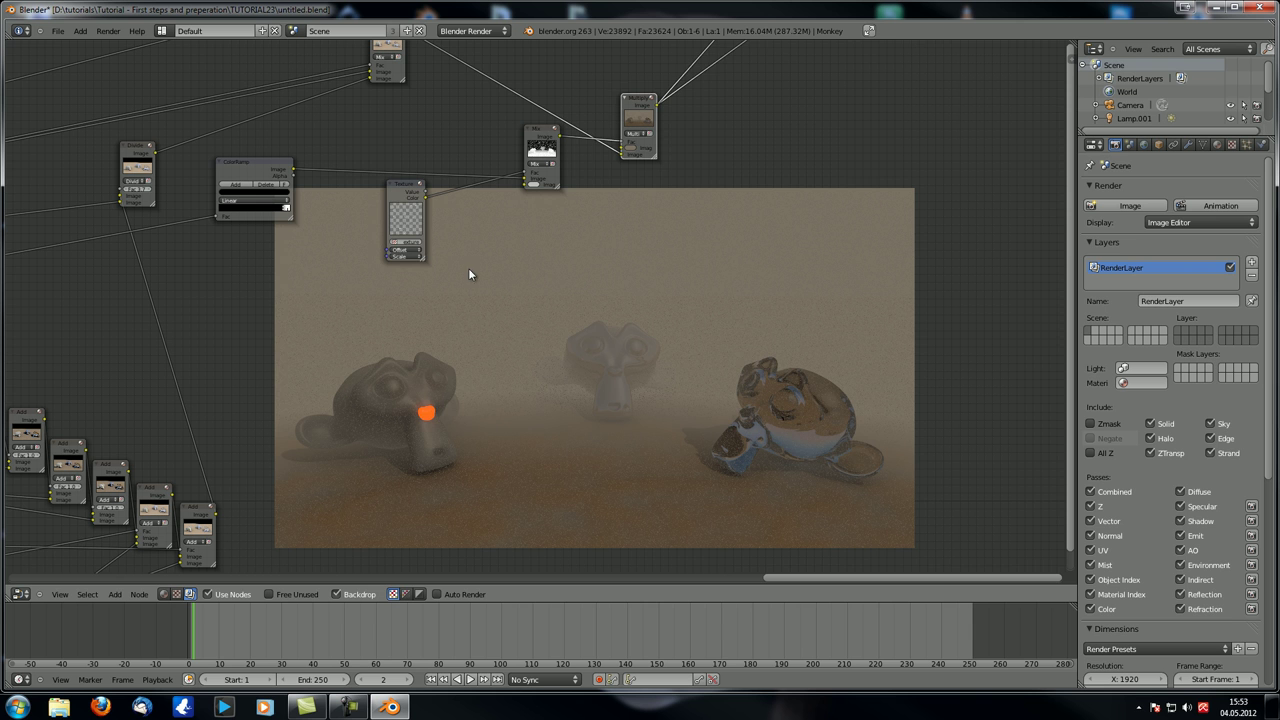
ctrl+shift+click(401, 189)
ctrl+shift+click(529, 148)
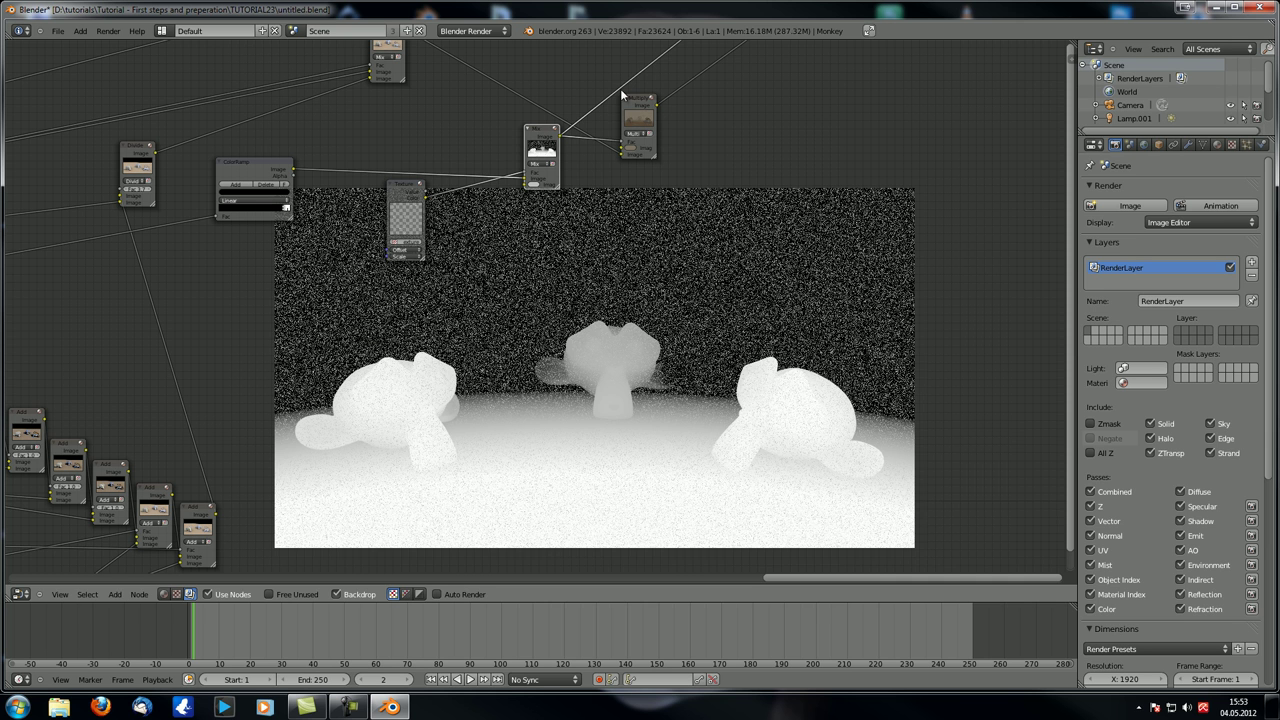
ctrl+shift+click(636, 119)
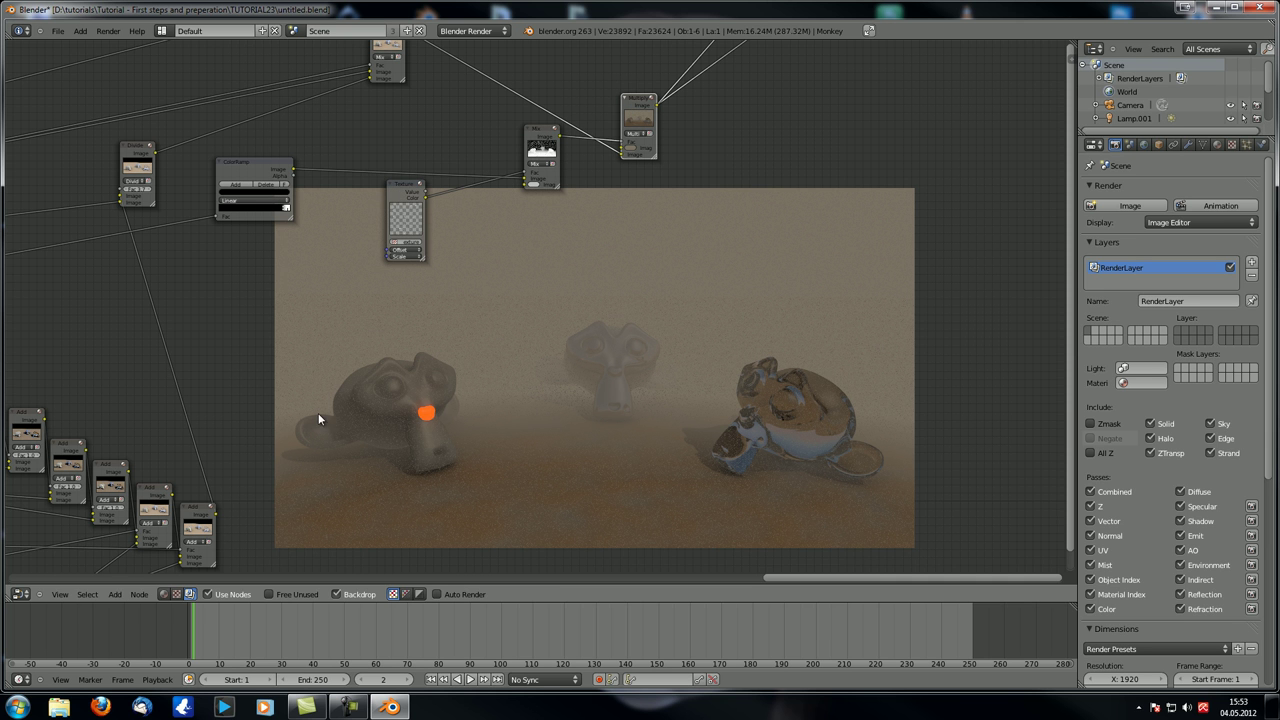
scroll(608, 437, down, 10)
middle_drag(571, 402, 978, 345)
scroll(900, 357, down, 2)
middle_drag(895, 357, 770, 358)
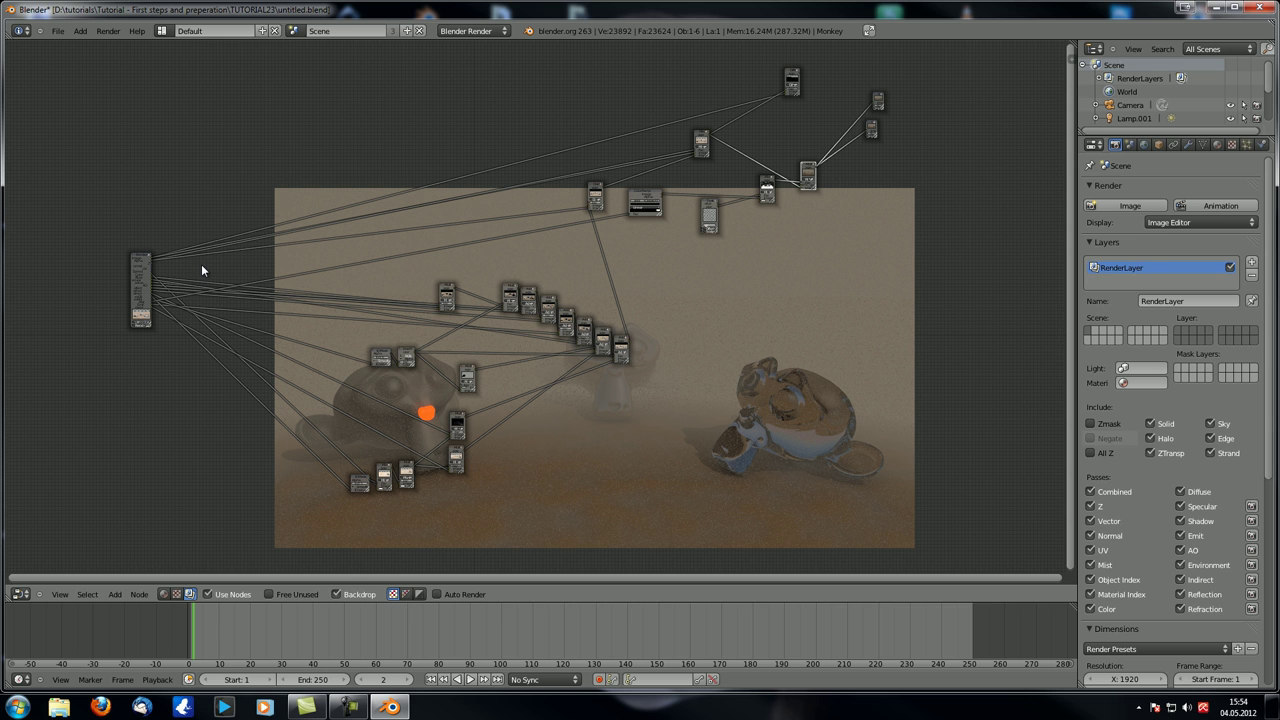
- Check the world's Mist settings, then look through the scene settings and the render passes, dimensions and output settings
click(1144, 145)
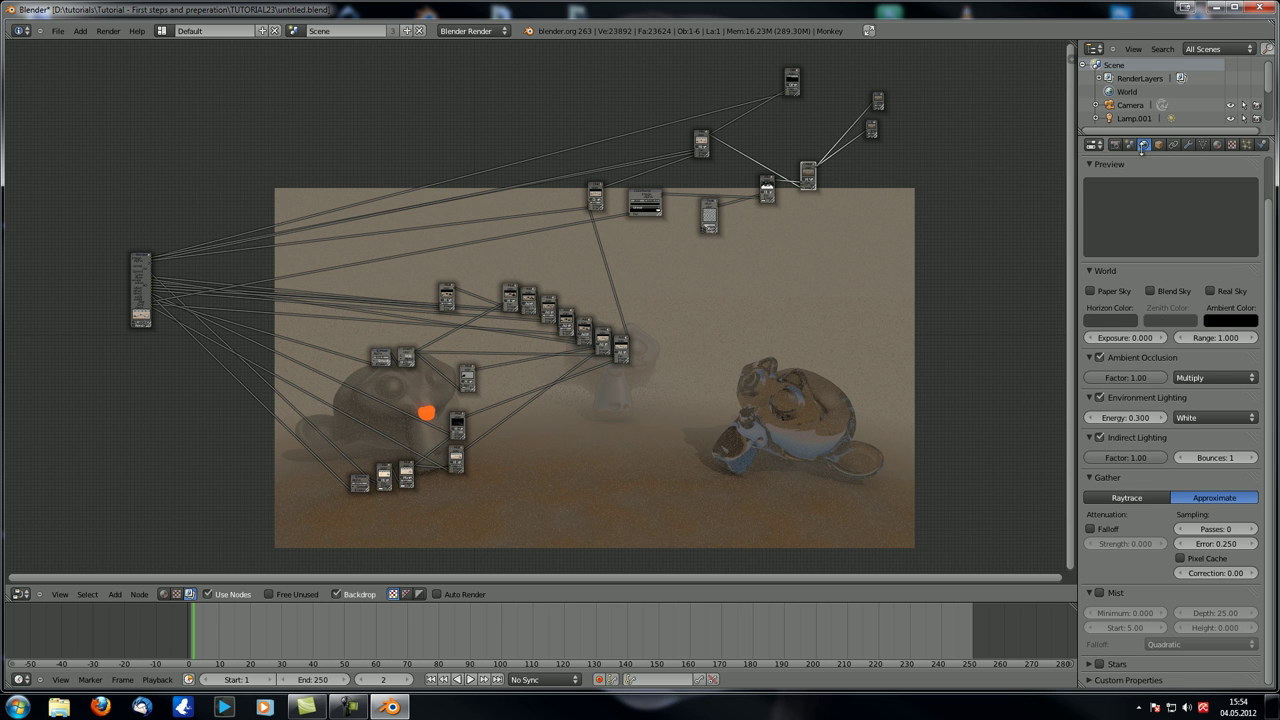
scroll(1178, 518, down, 2)
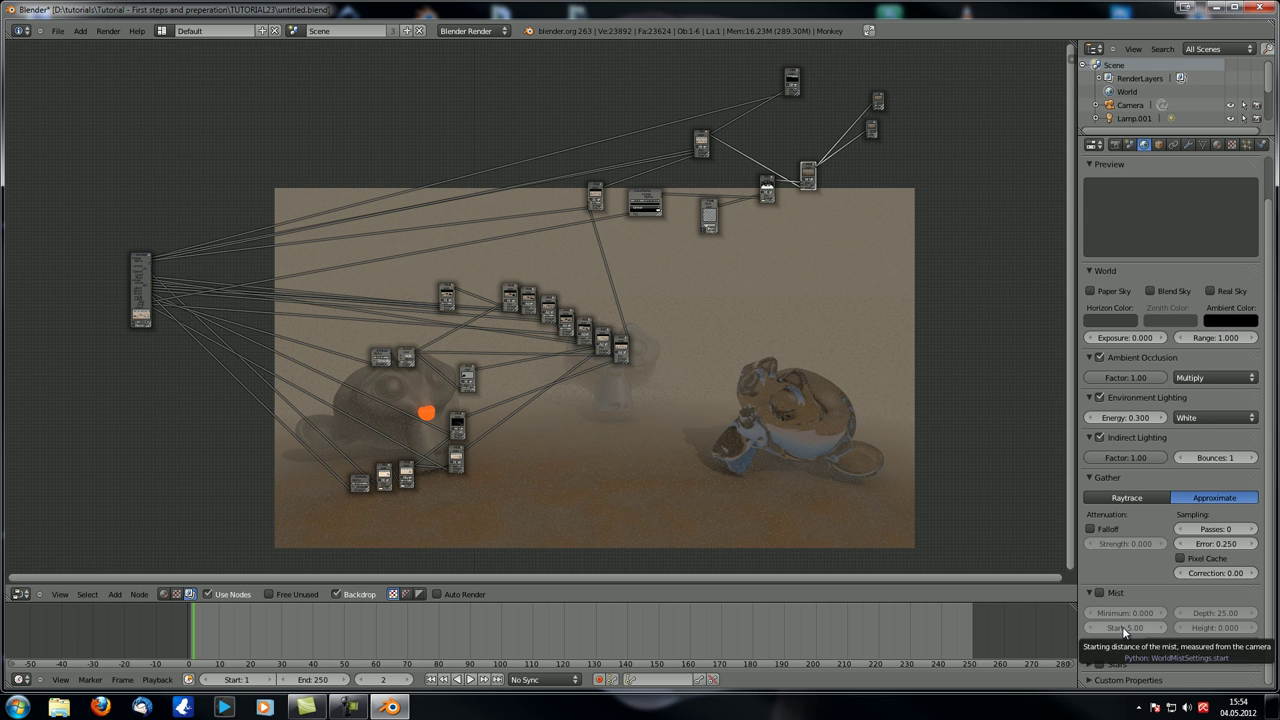
scroll(1128, 450, up, 2)
click(1129, 145)
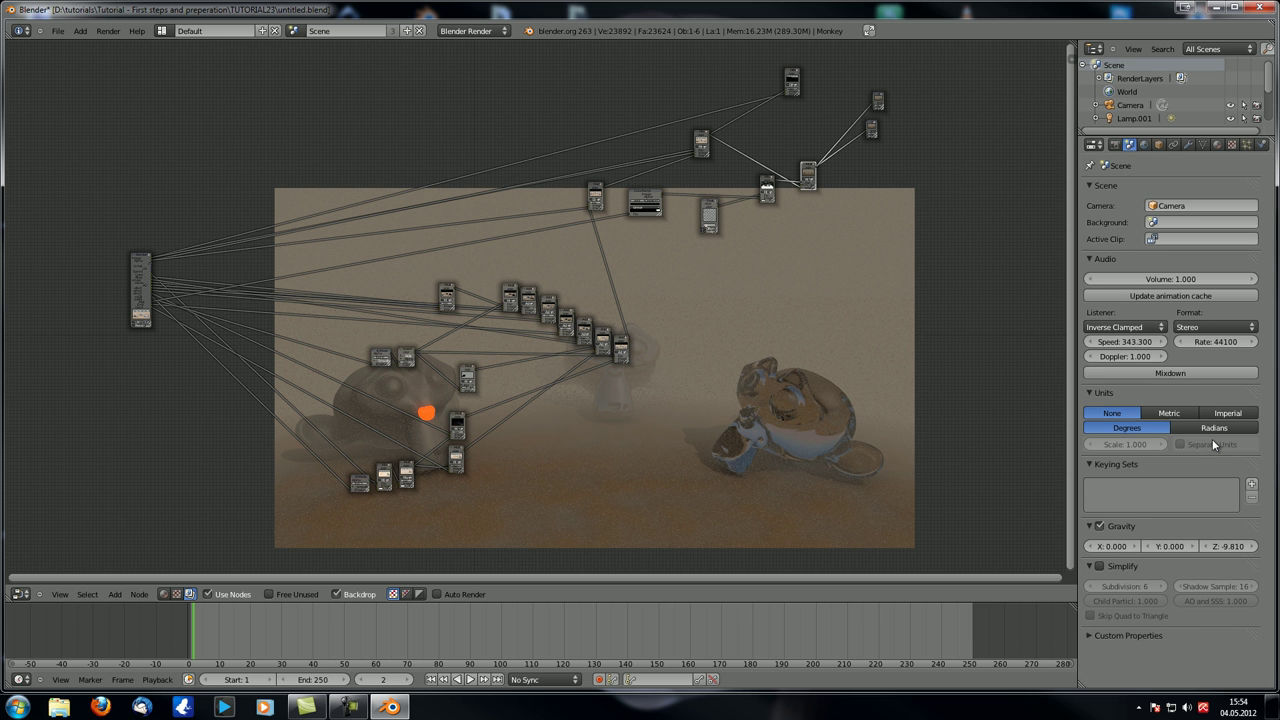
click(1115, 145)
scroll(1207, 440, down, 8)
scroll(1207, 440, down, 3)
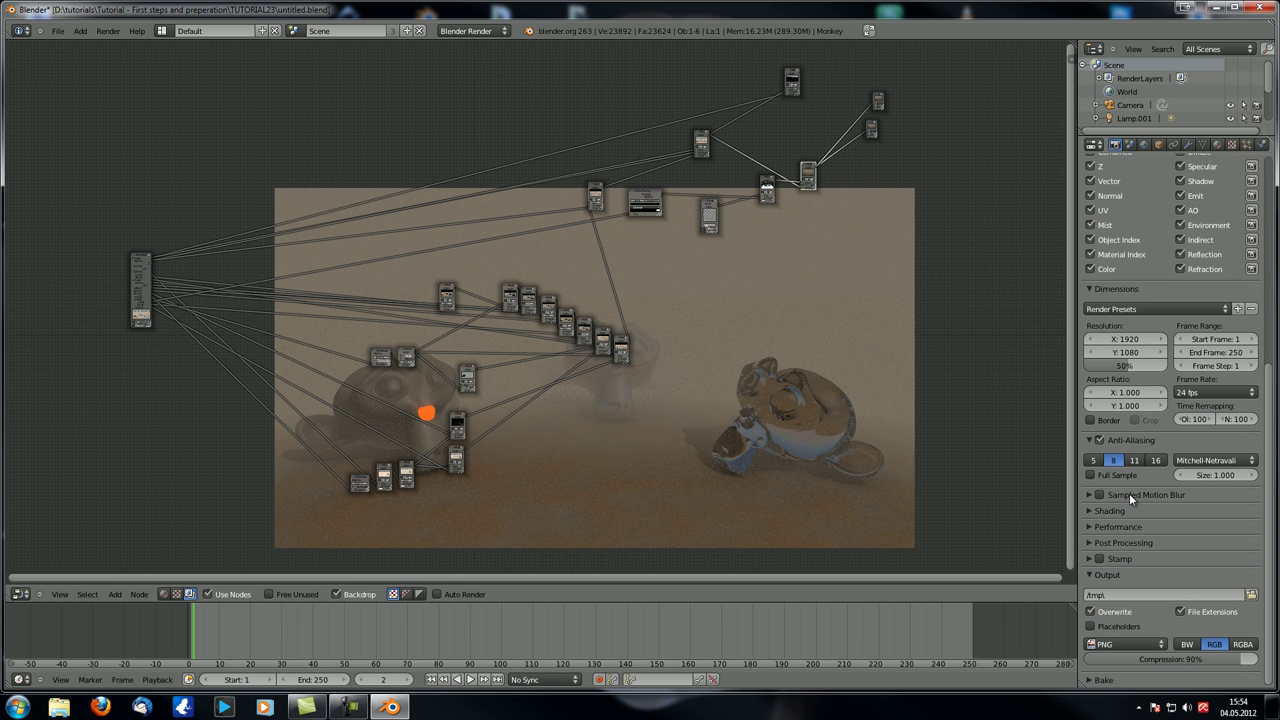
- Recheck the render and world settings, return to the render layer's passes and review the node tree as a whole
scroll(1190, 437, up, 4)
scroll(1190, 437, down, 4)
click(1144, 145)
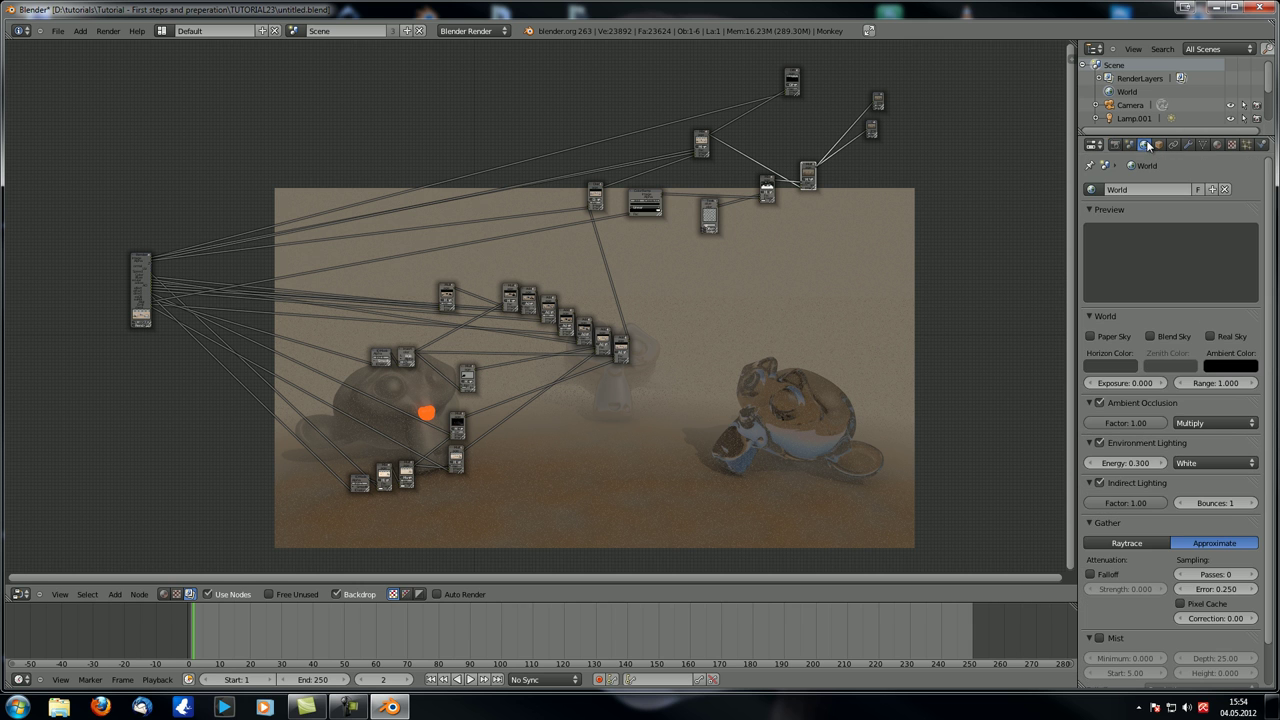
click(1115, 146)
scroll(1167, 368, up, 10)
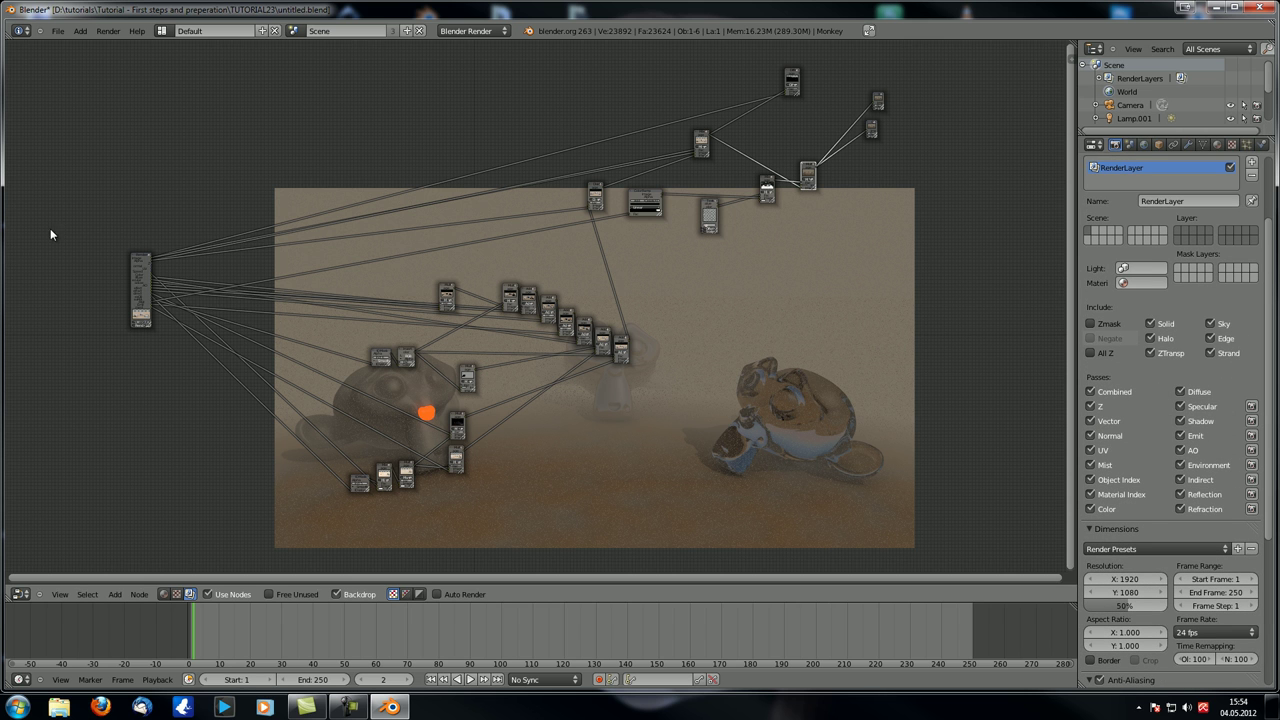
middle_drag(418, 267, 467, 243)
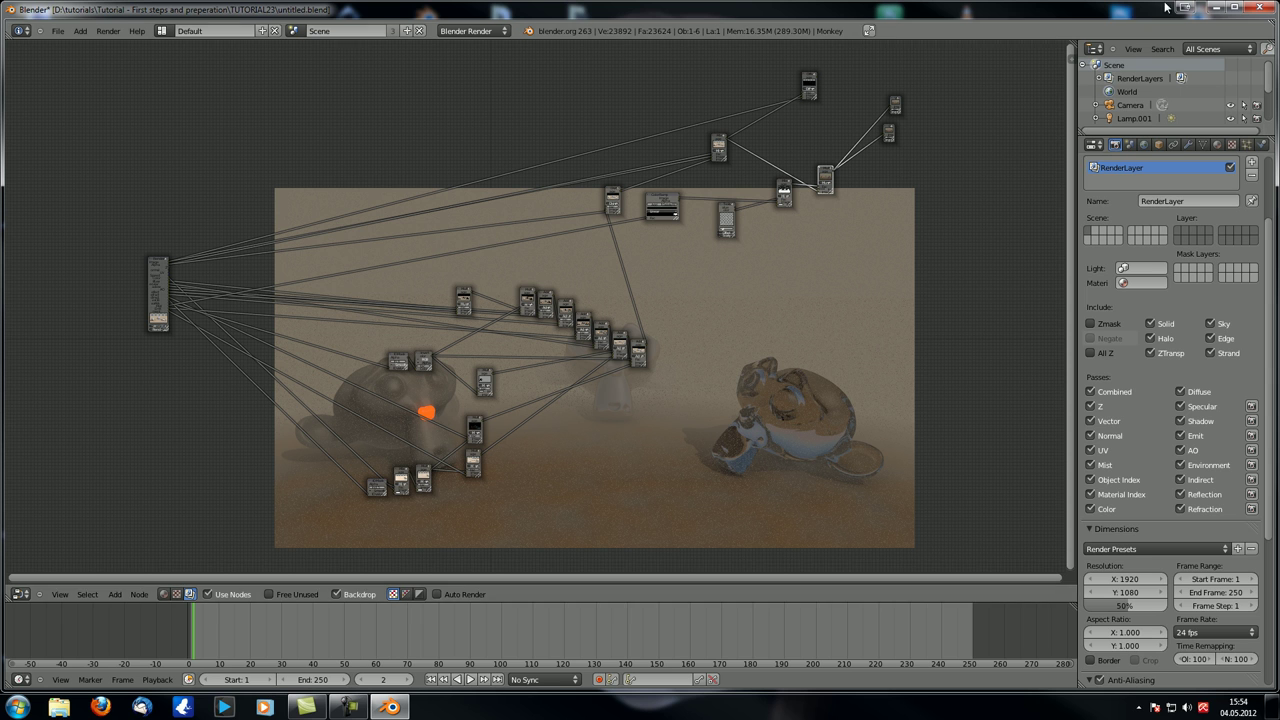
middle_drag(762, 298, 761, 298)
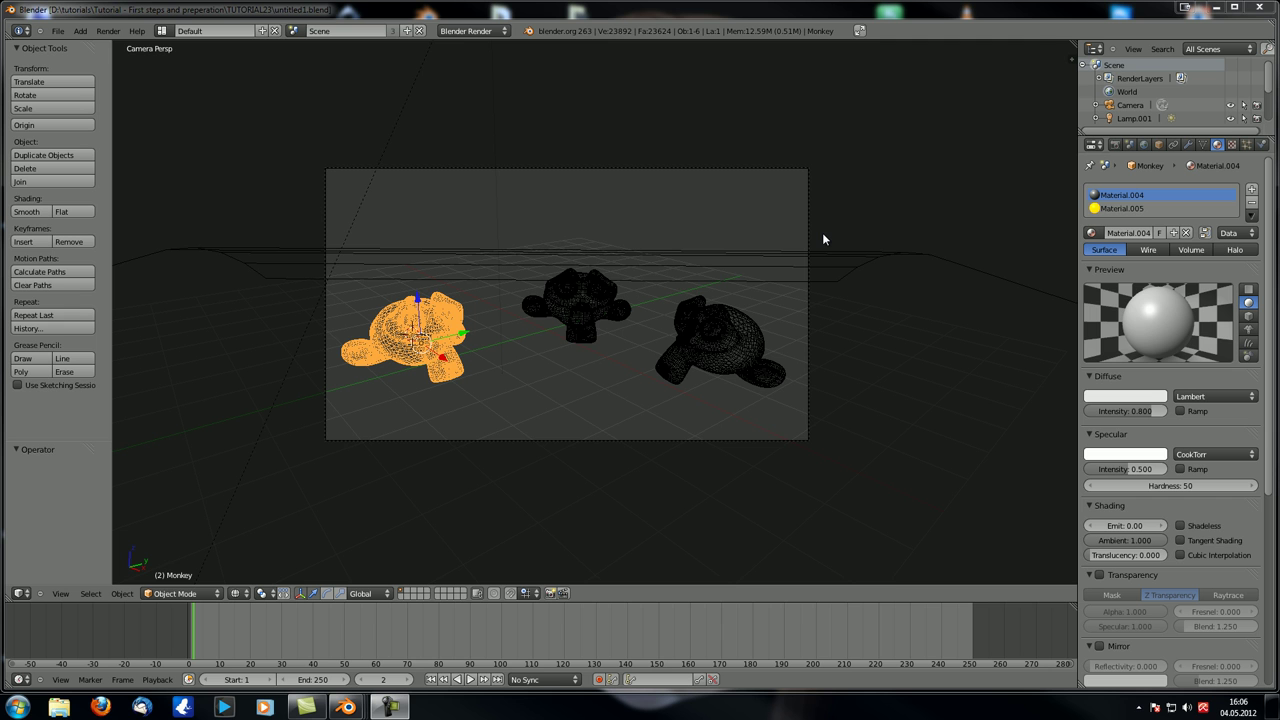
- Render the three-monkey scene from the camera, look over the rendered image and return to the 3D view
middle_drag(734, 271, 708, 337)
key(F12)
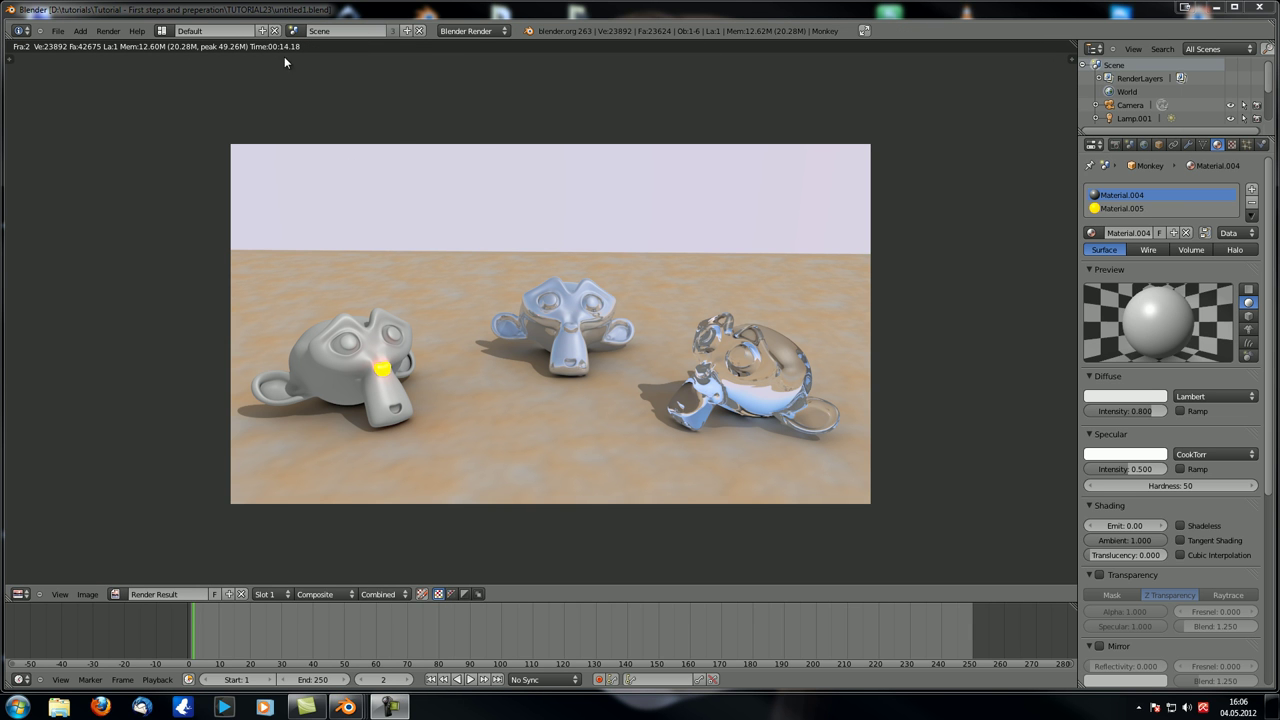
middle_drag(604, 300, 579, 300)
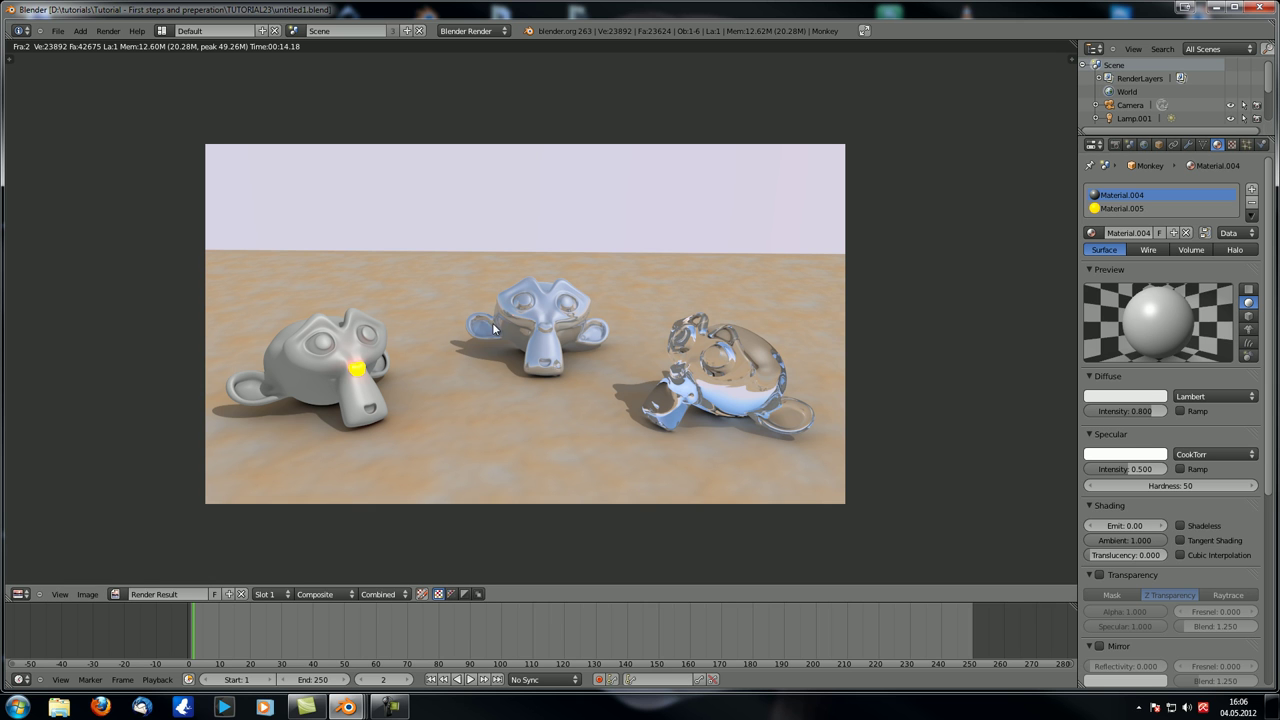
mouse_move(504, 336)
middle_down()
mouse_move(524, 316)
mouse_move(506, 344)
mouse_move(527, 332)
mouse_move(520, 341)
middle_up()
key(Escape)
- Examine the material settings of the monkey with two material slots and glance at those of the middle monkey
scroll(534, 330, up, 4)
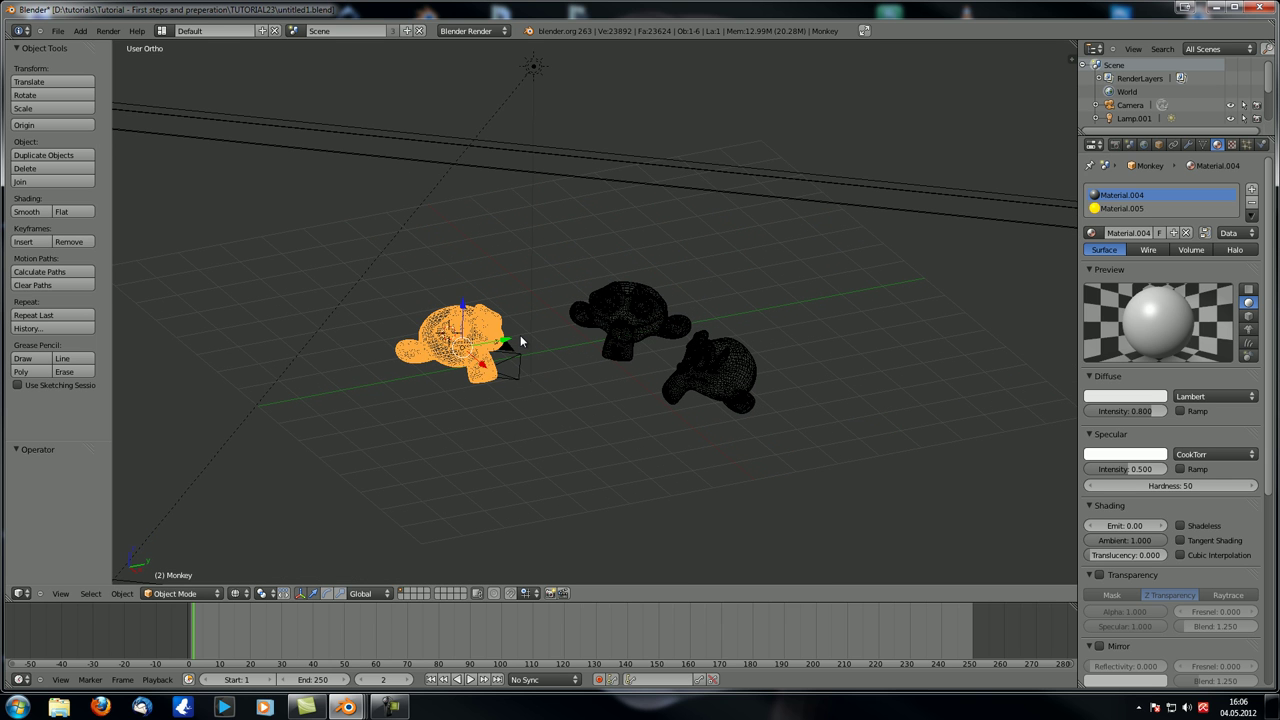
middle_drag(446, 352, 474, 357)
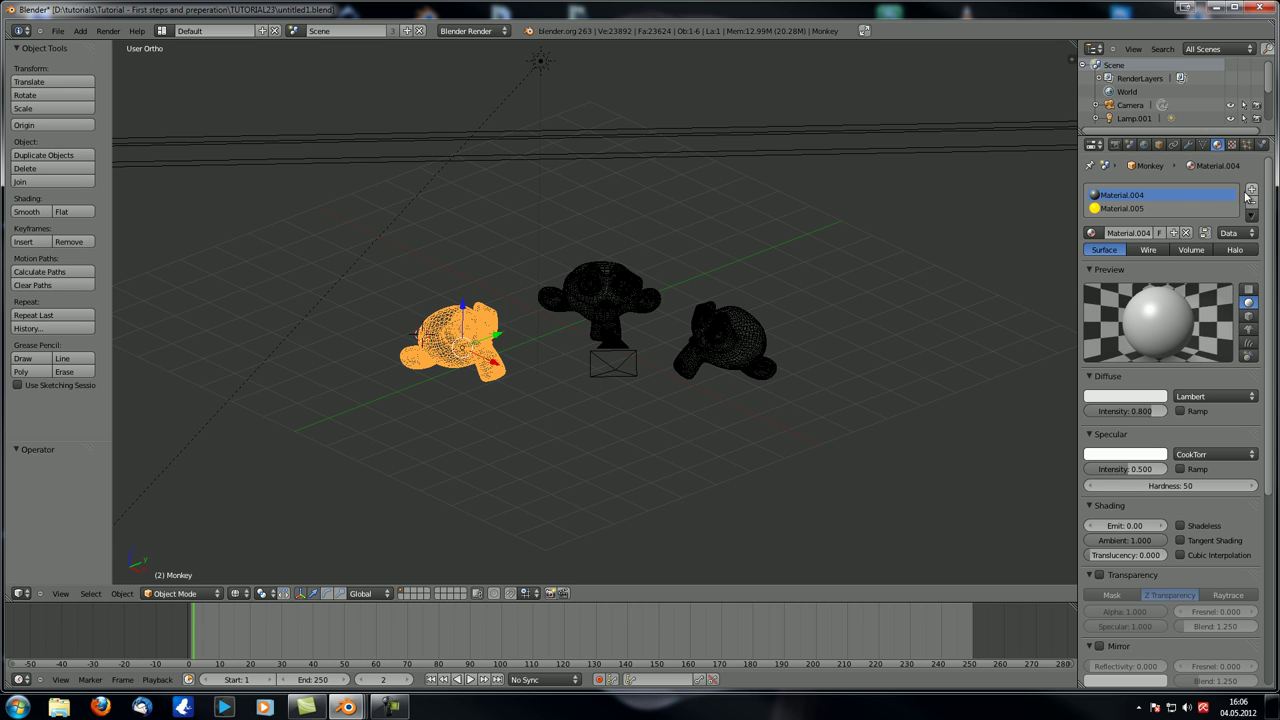
scroll(1207, 205, down, 7)
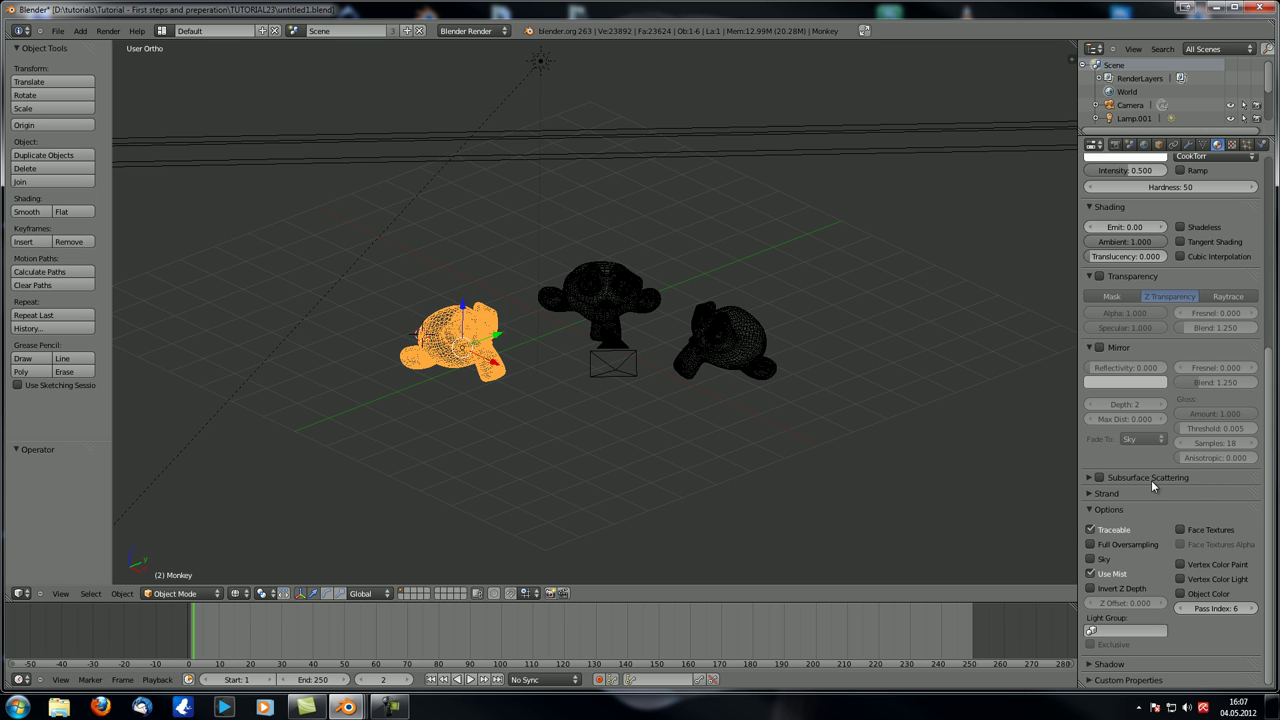
middle_drag(530, 377, 524, 375)
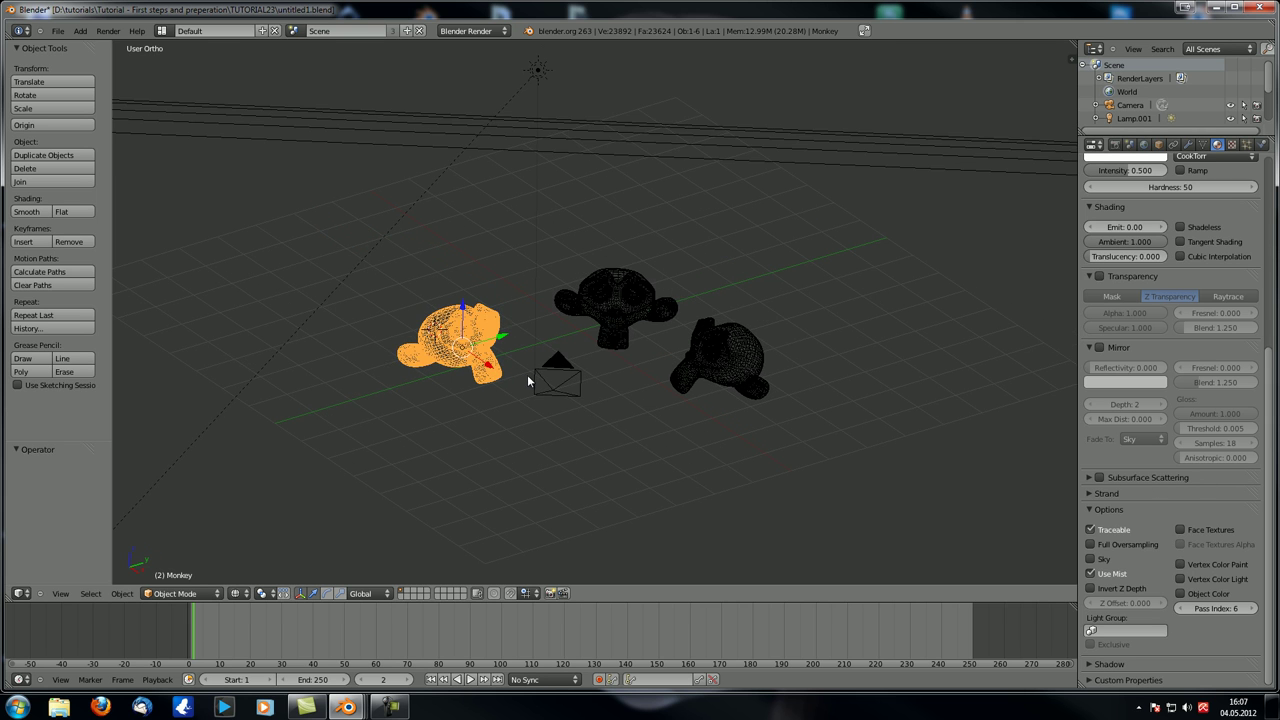
right_click(612, 303)
middle_drag(640, 334, 648, 329)
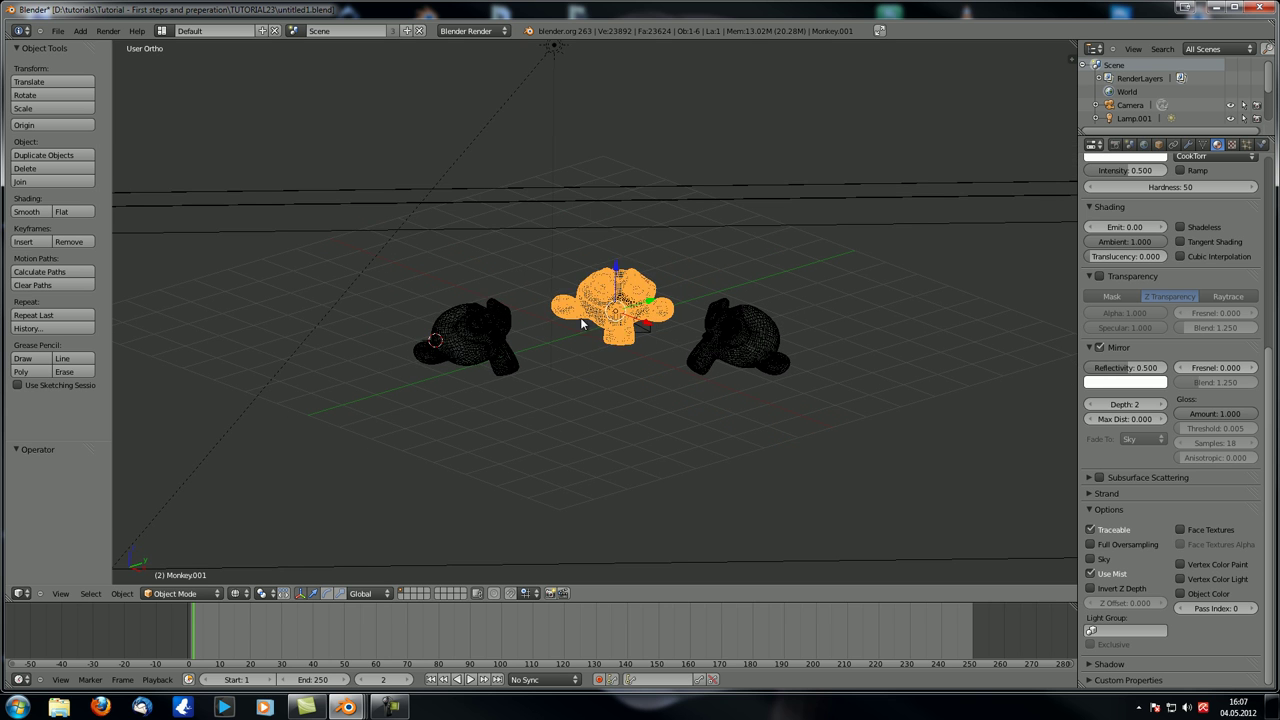
right_click(493, 337)
middle_drag(493, 337, 505, 340)
scroll(1130, 237, up, 8)
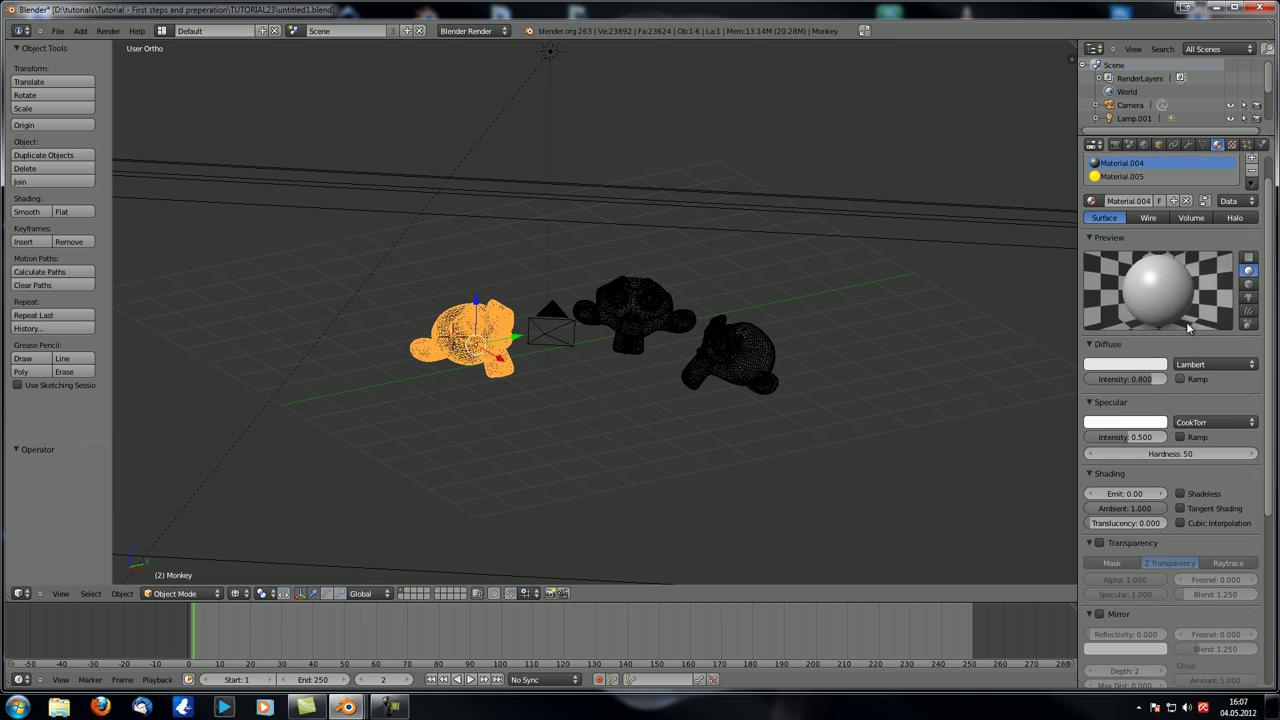
- Switch the 3D view to solid shading and show the Emit setting of Material.005 on the first monkey's nose
key(z)
scroll(610, 371, up, 6)
middle_drag(271, 377, 460, 400)
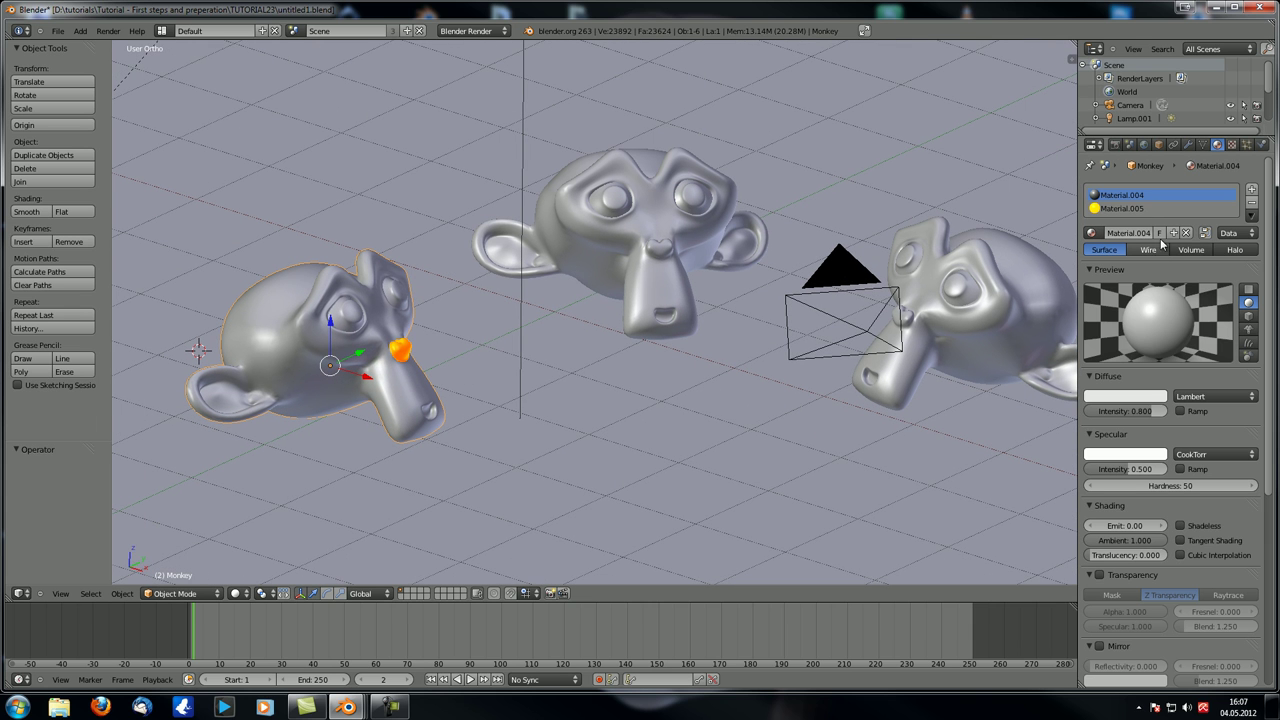
click(1136, 207)
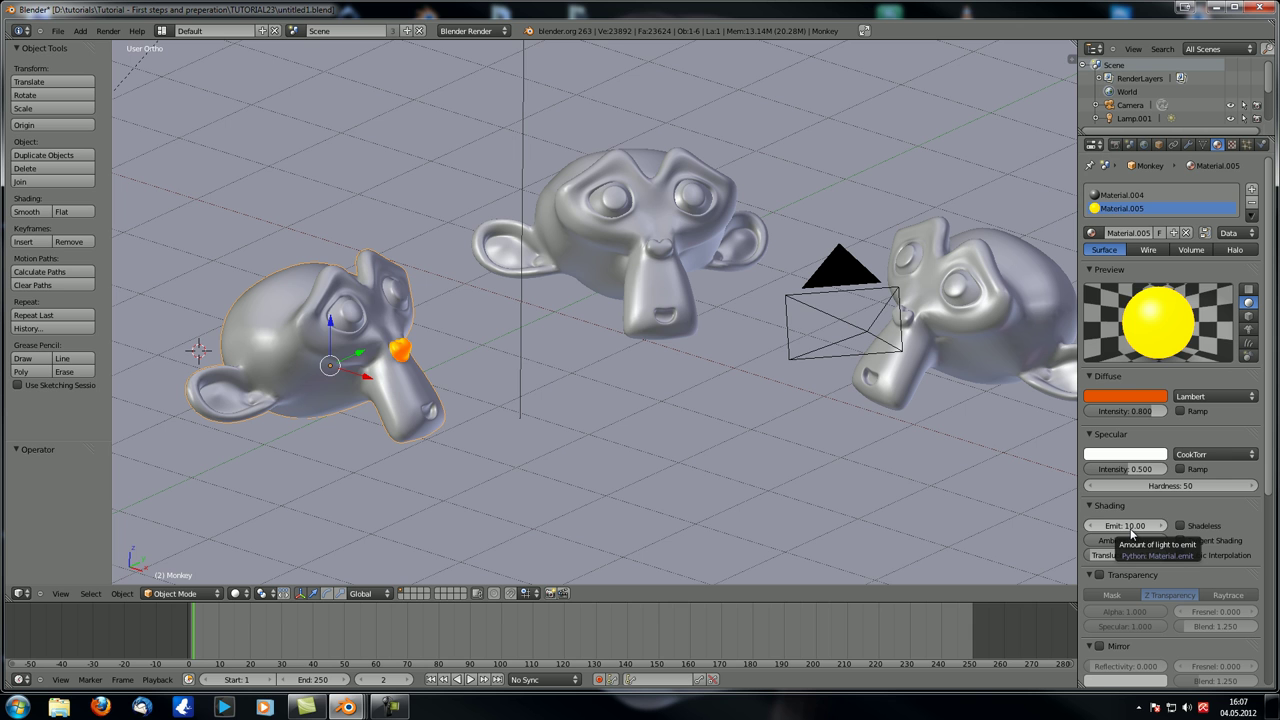
scroll(667, 370, down, 3)
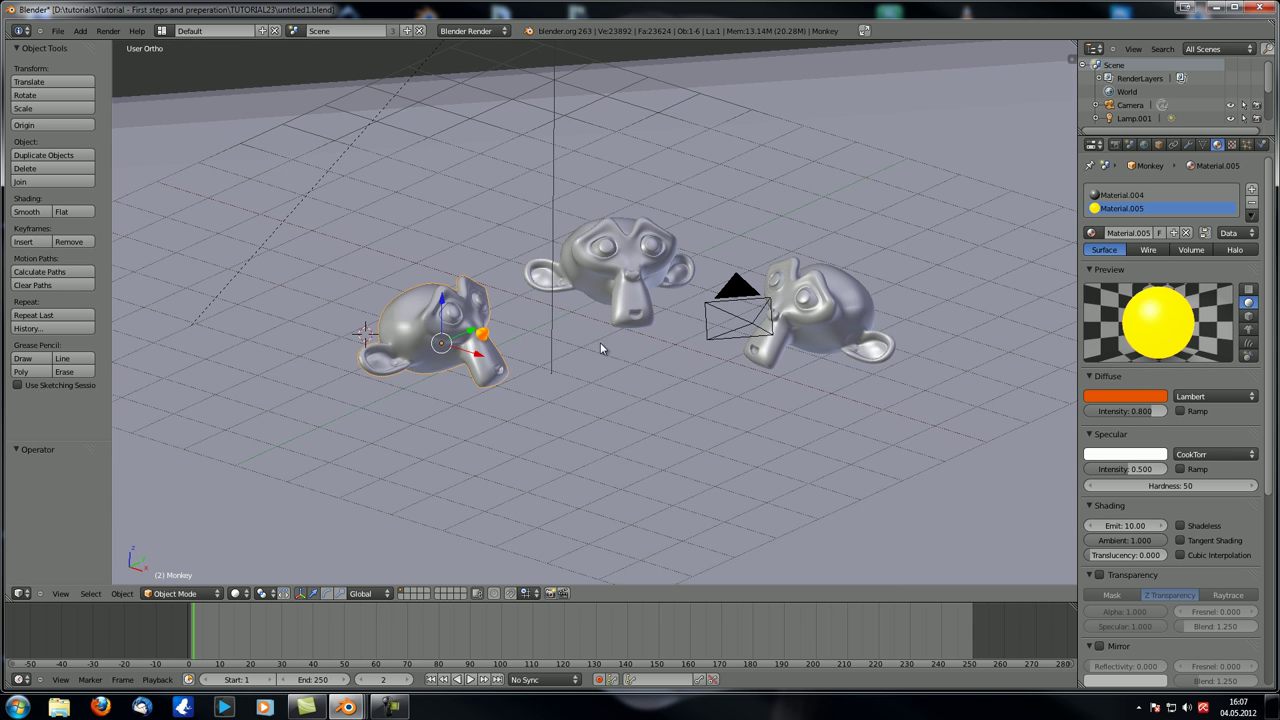
- Select the middle monkey and review its material's Mirror settings, including reflectivity and gloss
middle_drag(667, 370, 572, 290)
right_click(572, 290)
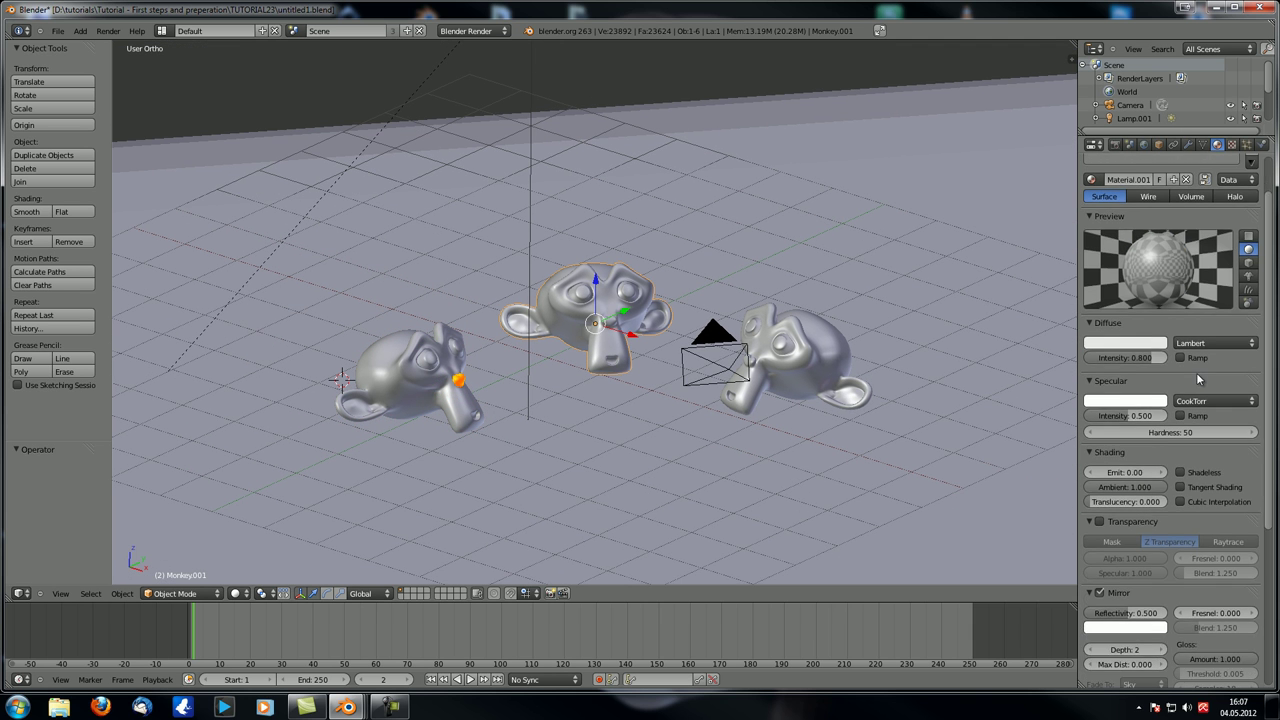
scroll(1198, 362, down, 3)
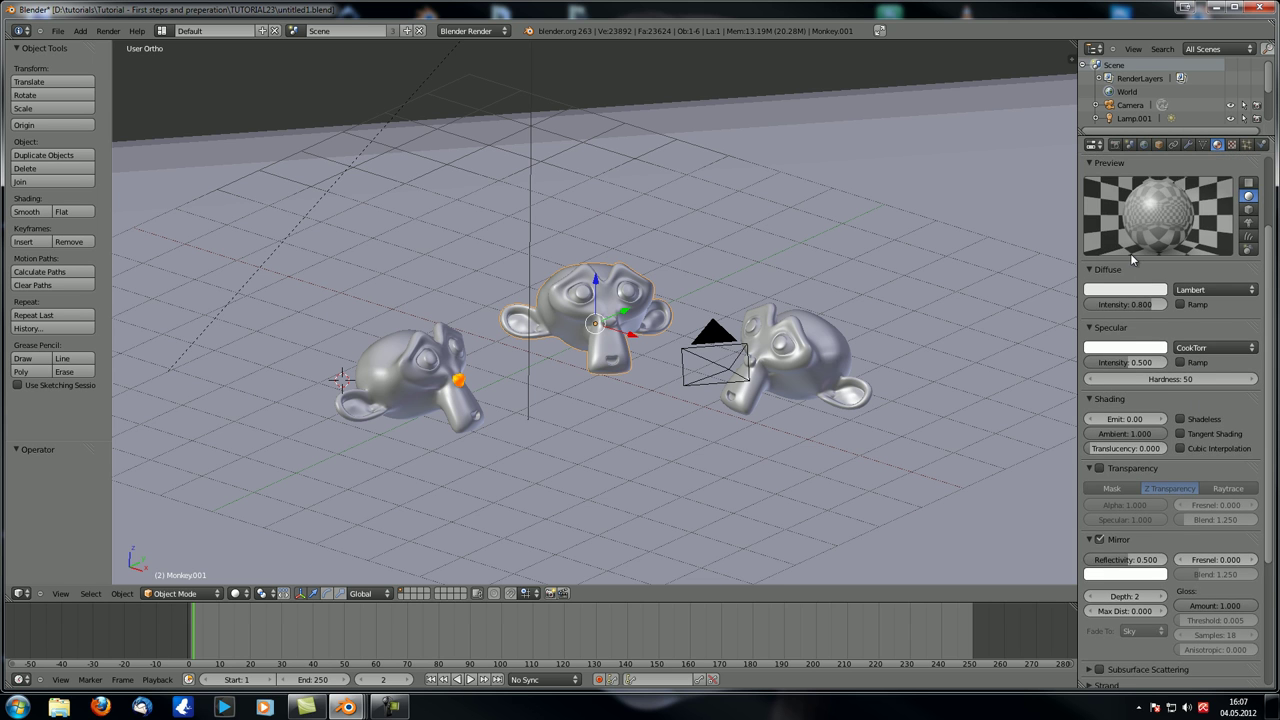
scroll(1144, 345, down, 2)
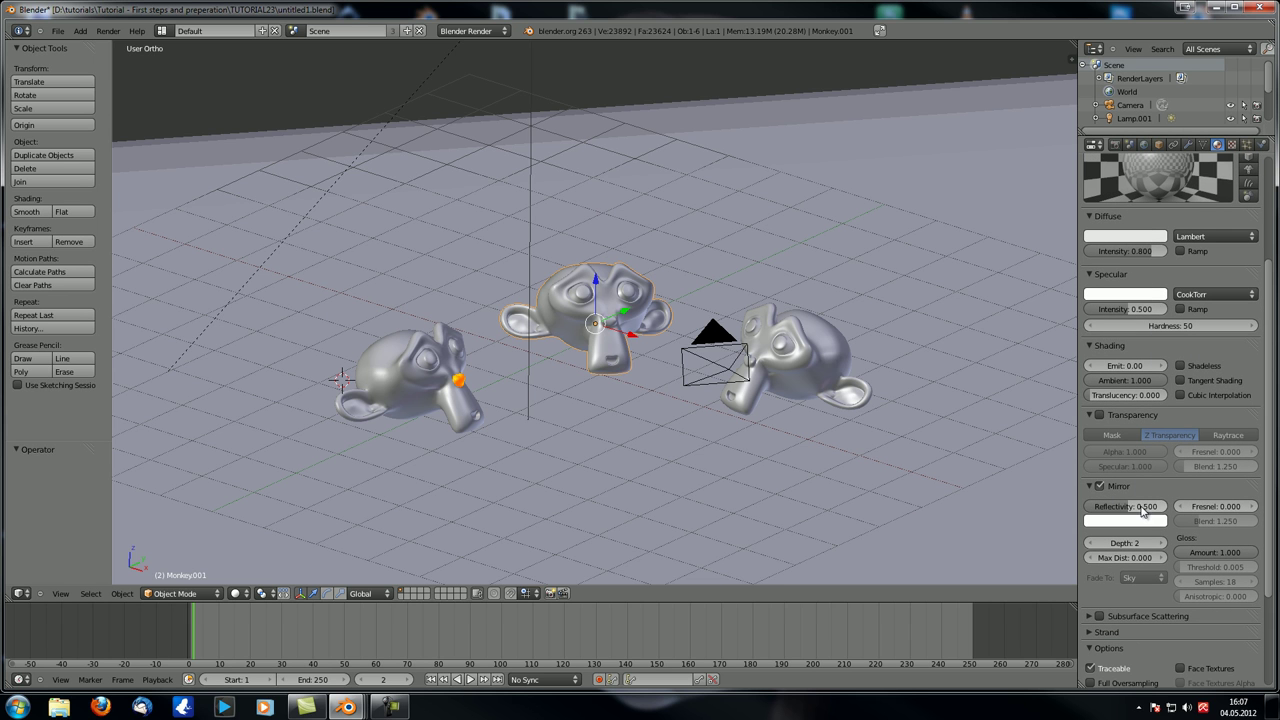
scroll(1221, 477, down, 3)
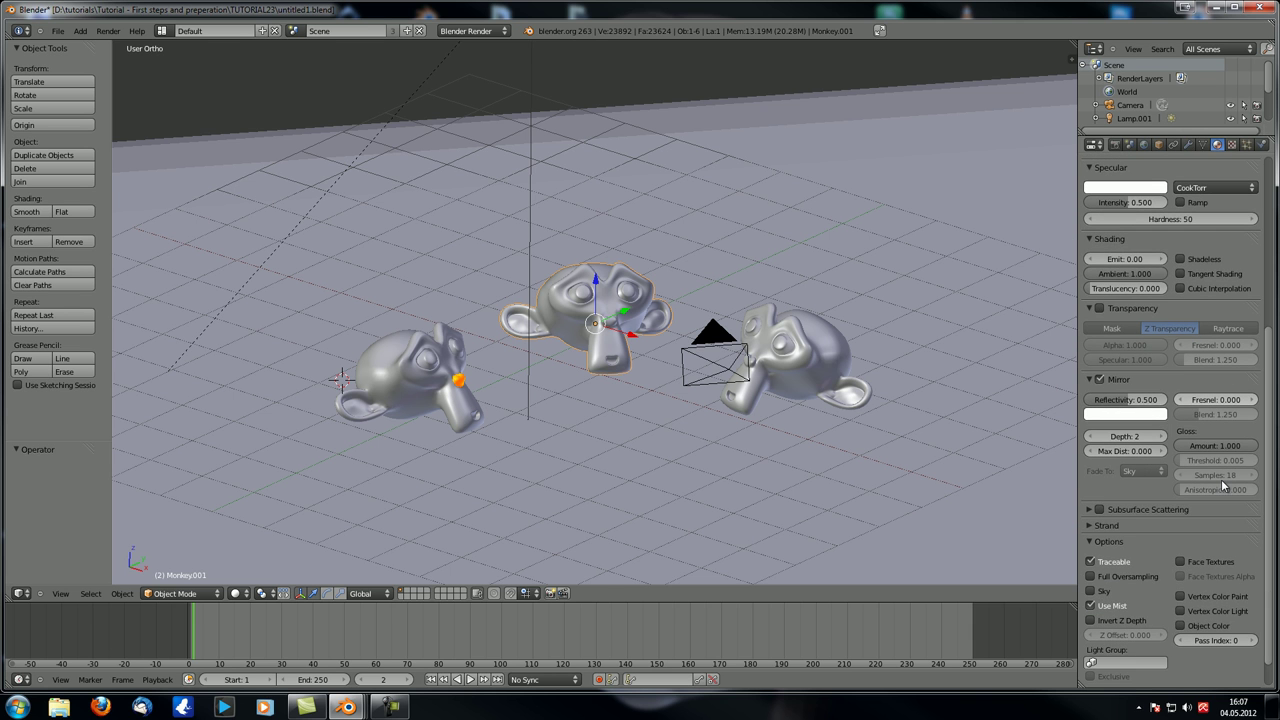
scroll(1221, 479, up, 5)
- Select the monkey with the glass-like Material.002 and review its raytraced Transparency settings
middle_drag(614, 401, 741, 397)
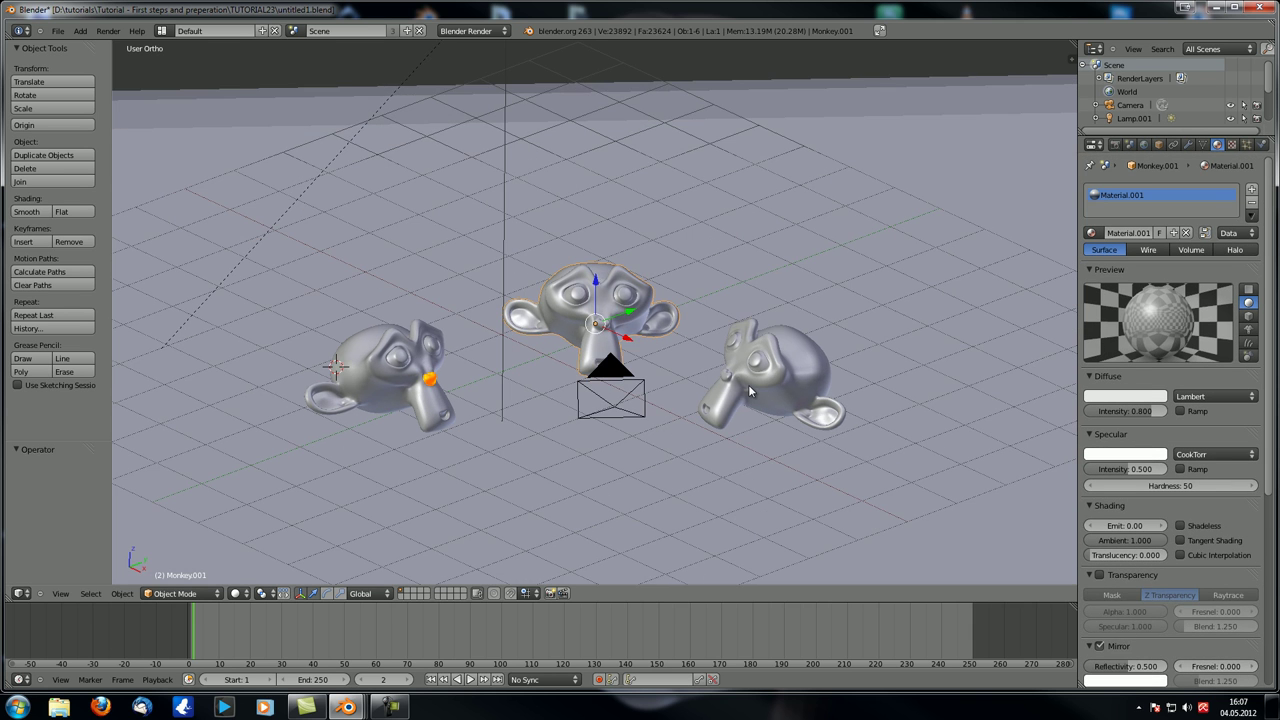
right_click(741, 397)
middle_drag(889, 374, 912, 369)
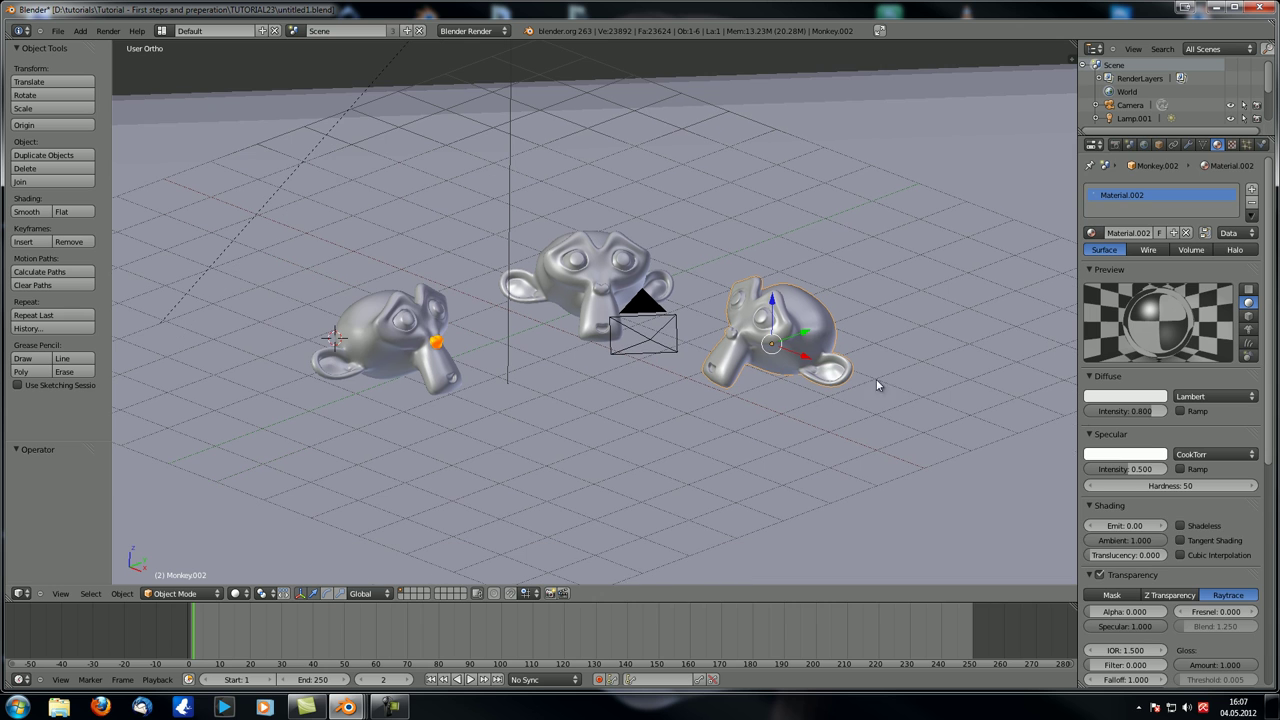
scroll(1169, 471, down, 3)
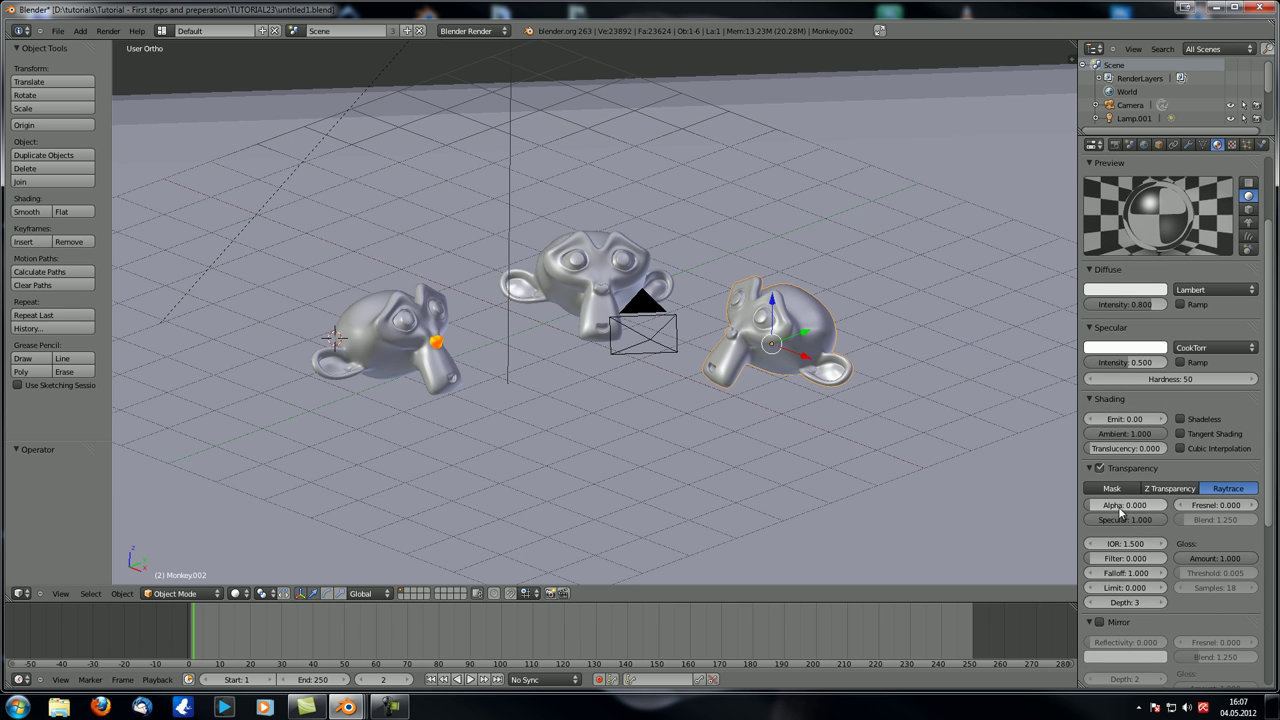
scroll(1125, 508, up, 3)
scroll(1190, 498, down, 5)
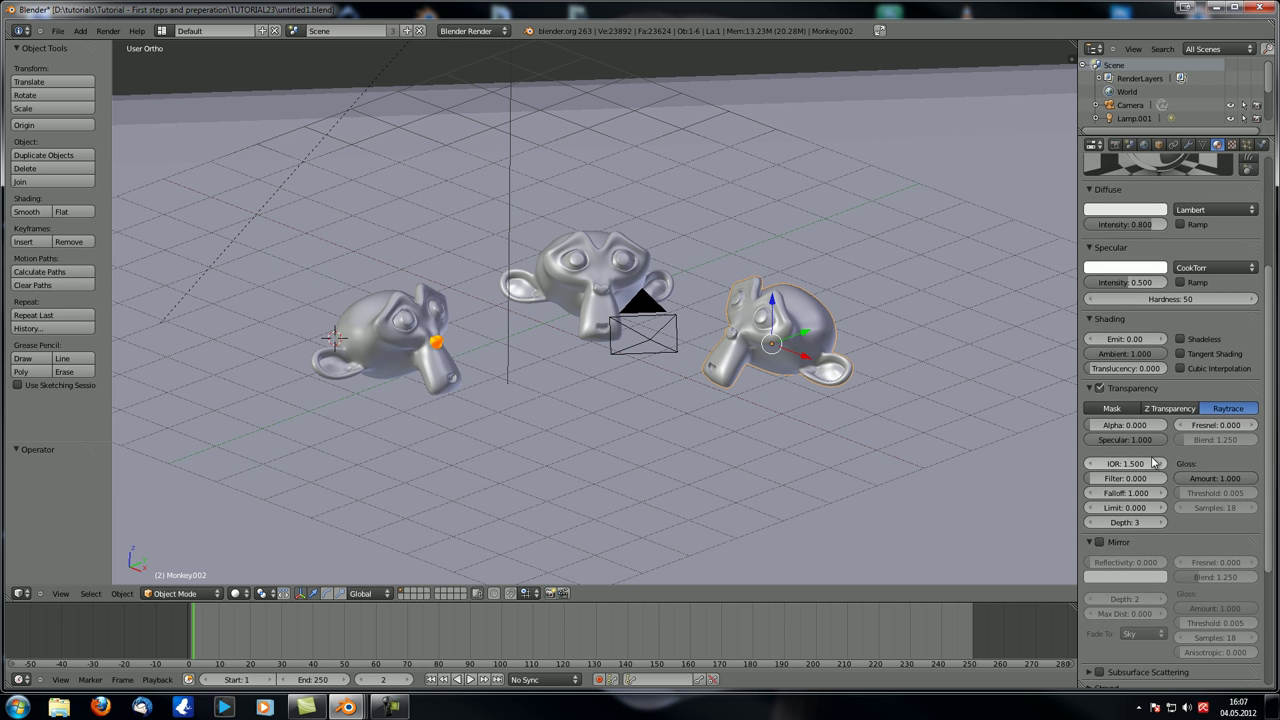
scroll(1200, 520, up, 1)
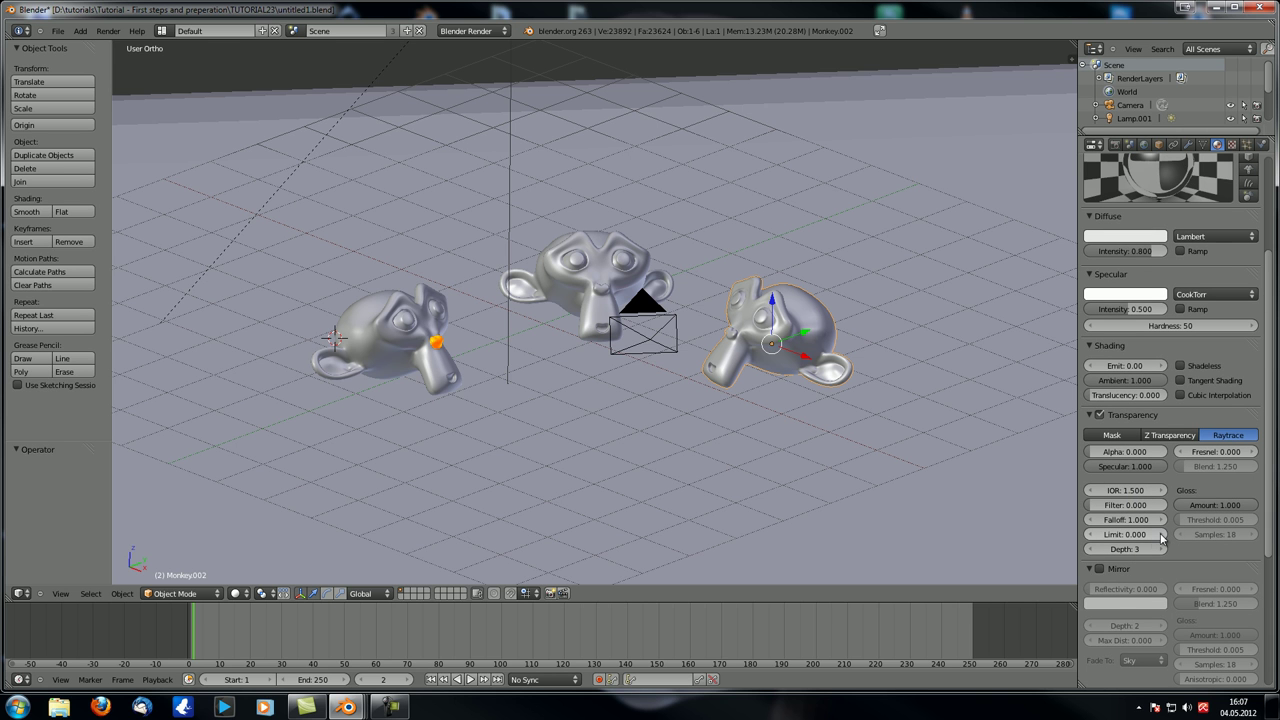
scroll(623, 343, down, 4)
- Select the ground plane and review its material and texture settings
middle_drag(623, 343, 650, 350)
right_click(655, 409)
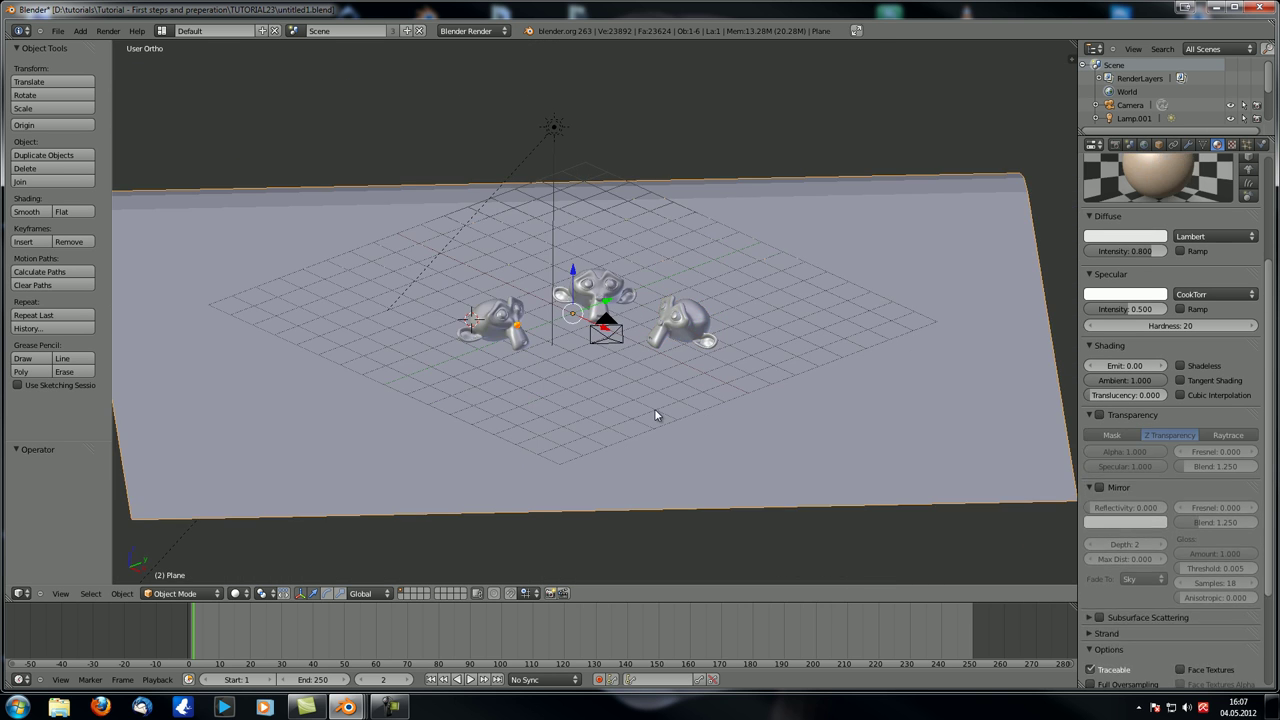
scroll(1191, 182, up, 6)
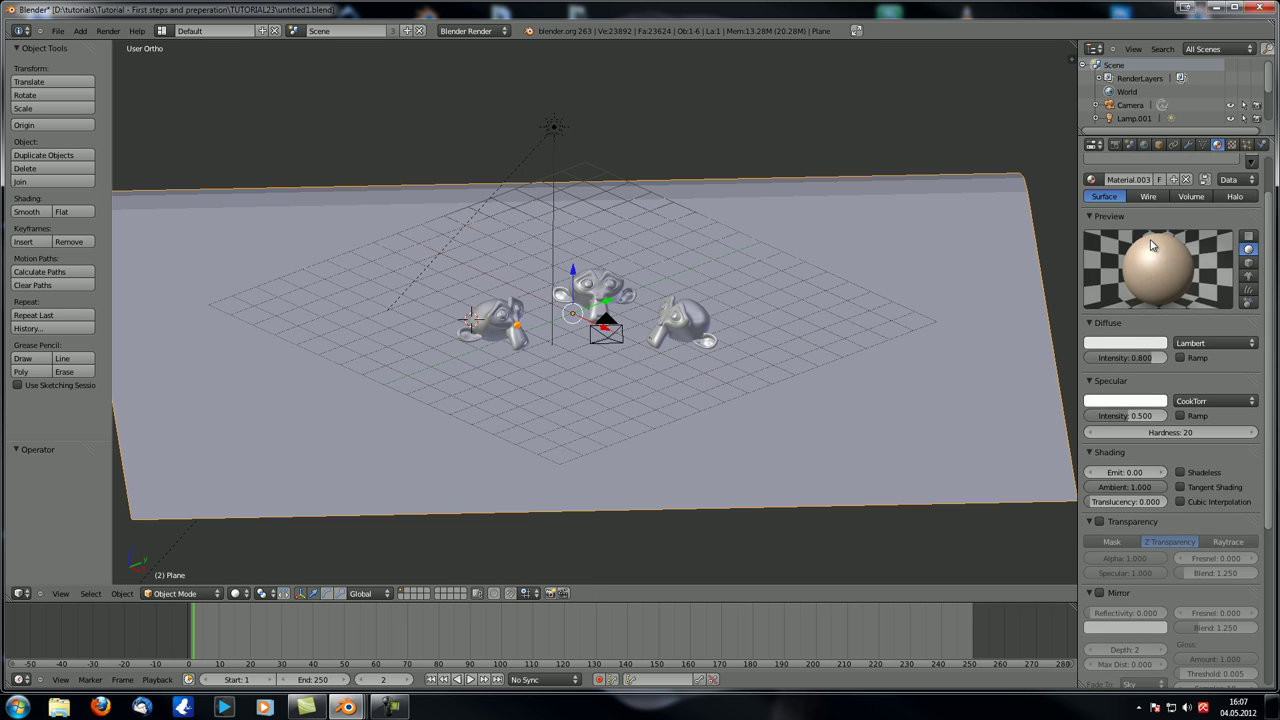
click(1232, 145)
scroll(1154, 373, down, 5)
scroll(1170, 280, up, 5)
click(1217, 145)
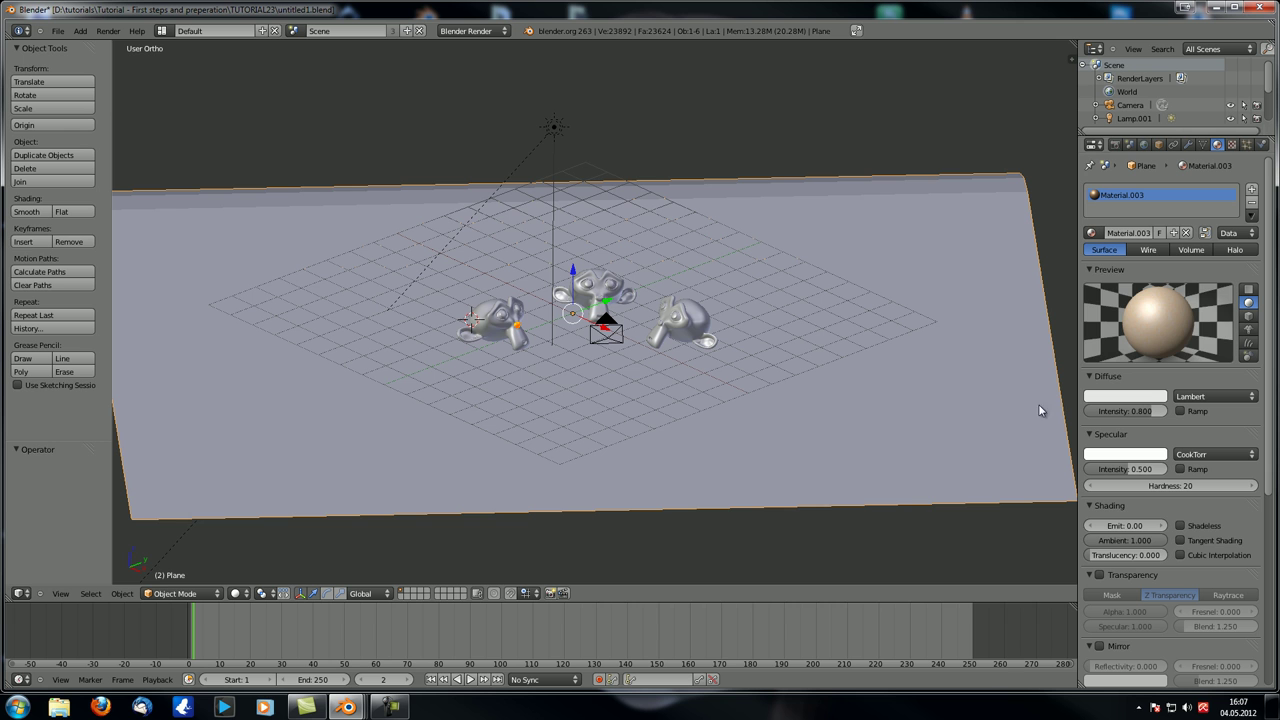
- Select the sun lamp, review its Sky & Atmosphere settings, and compare them with the render result
middle_drag(533, 363, 290, 350)
right_click(508, 78)
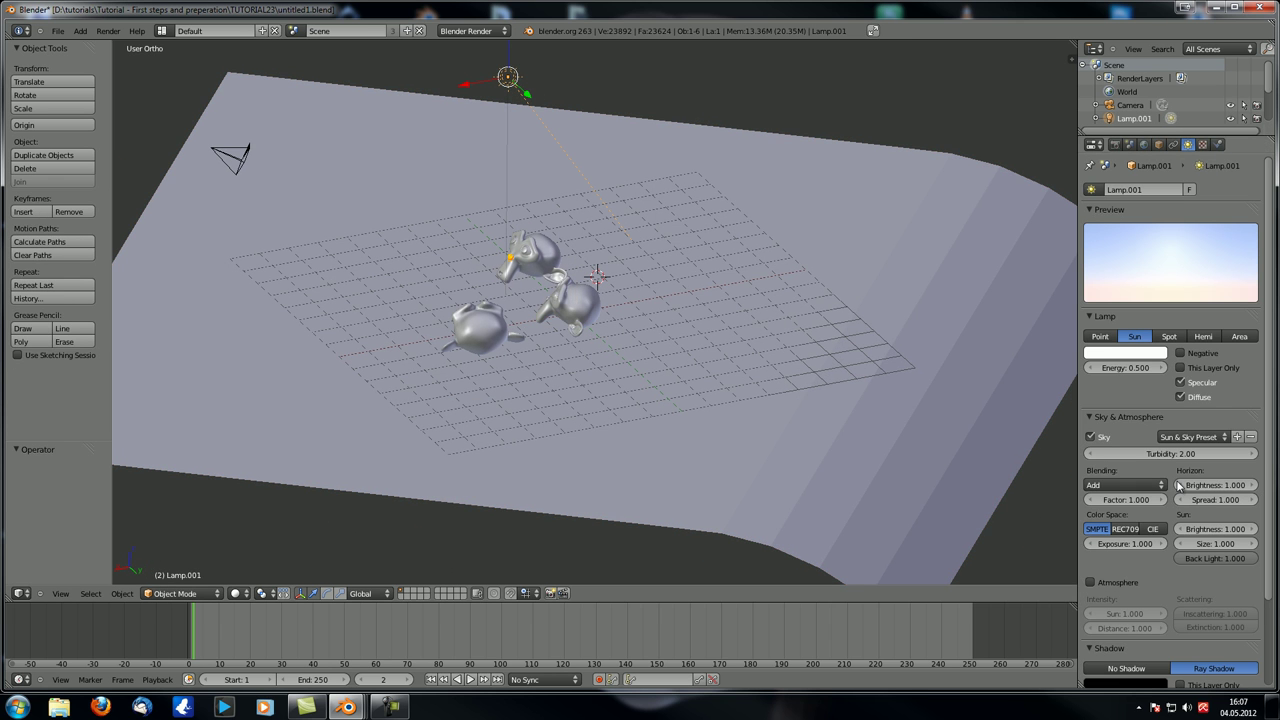
middle_drag(418, 294, 560, 292)
key(F12)
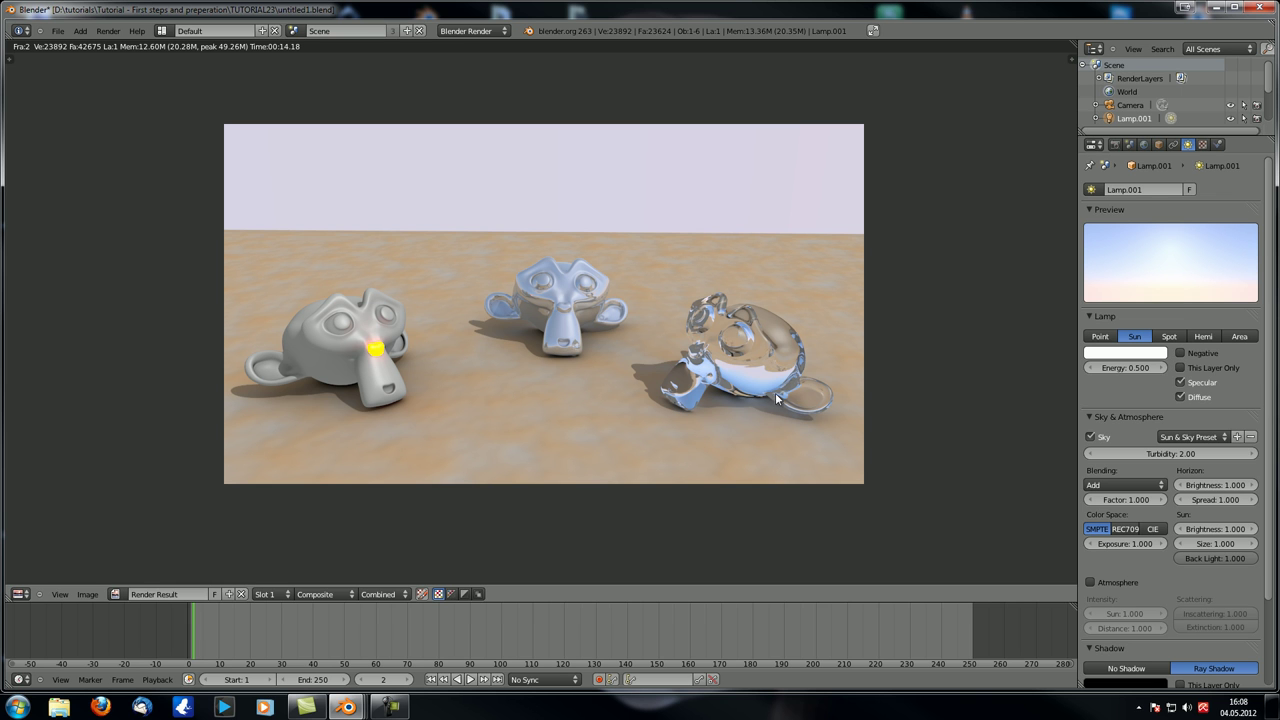
key(Escape)
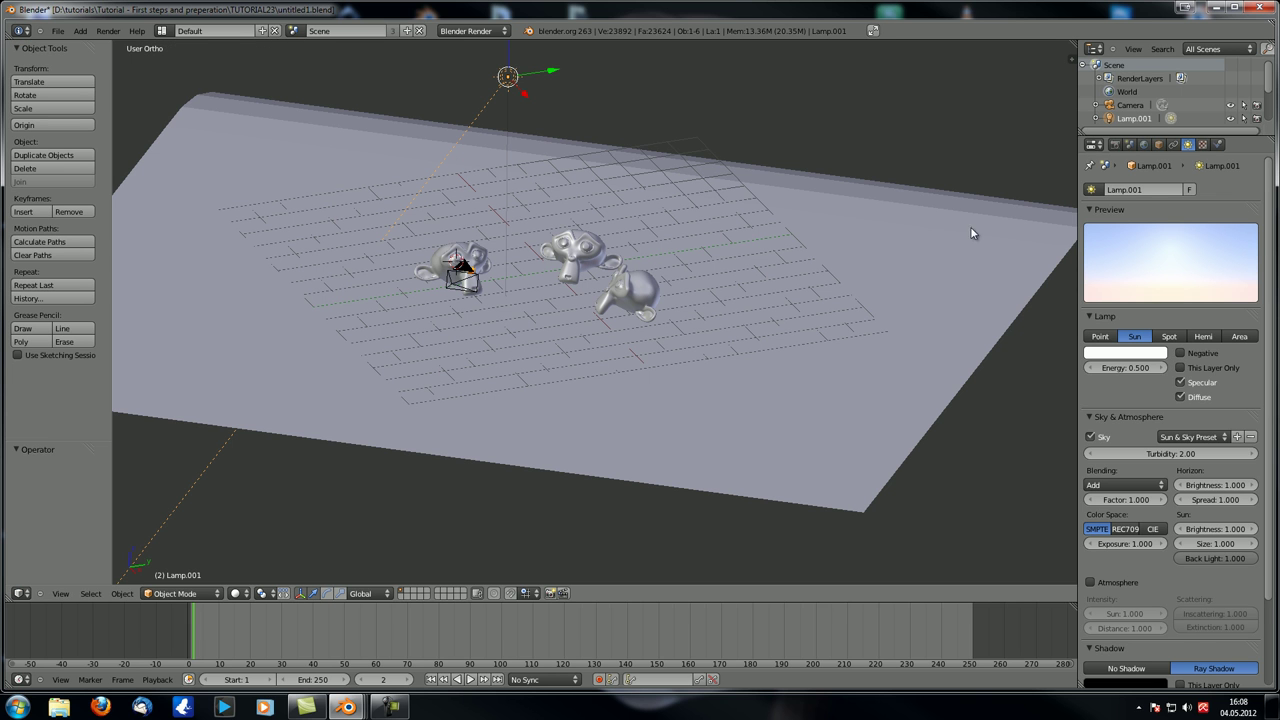
- Open the World lighting settings and examine the emitting nose of the first monkey up close
click(1113, 146)
click(1129, 145)
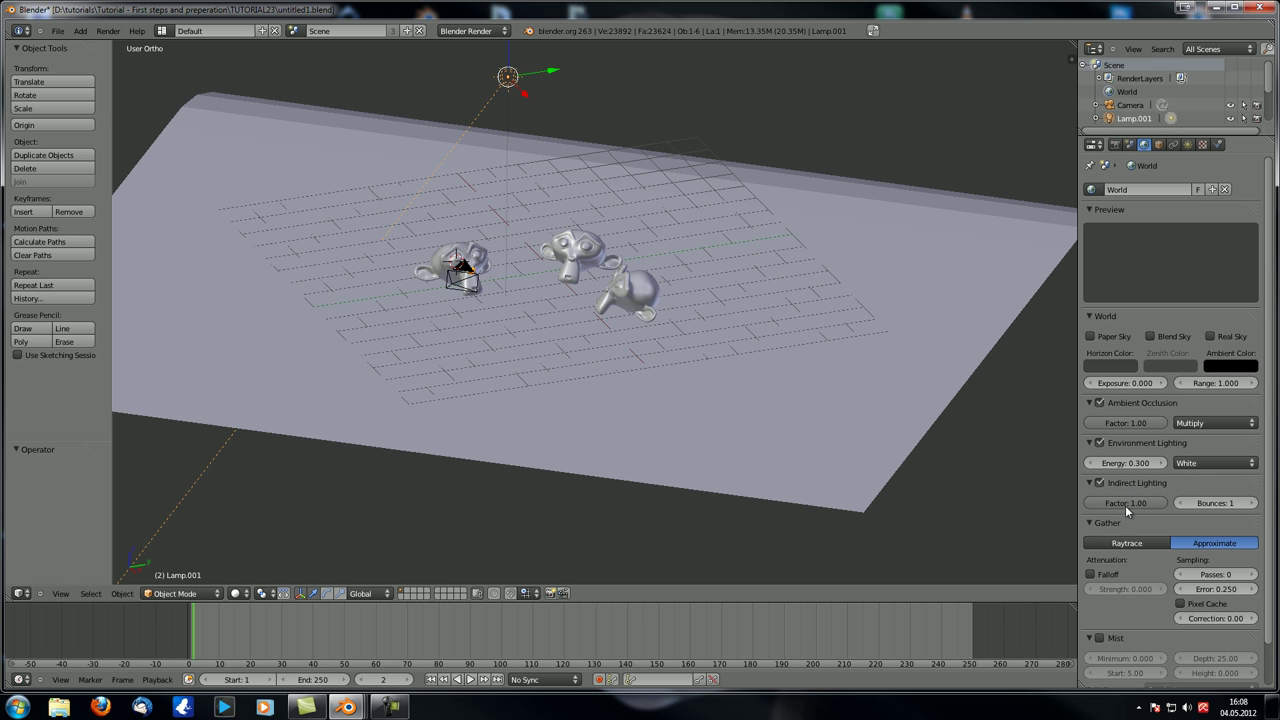
middle_drag(512, 360, 523, 355)
scroll(522, 355, up, 6)
shift+middle_drag(600, 425, 819, 461)
scroll(744, 340, up, 5)
shift+middle_drag(723, 286, 713, 336)
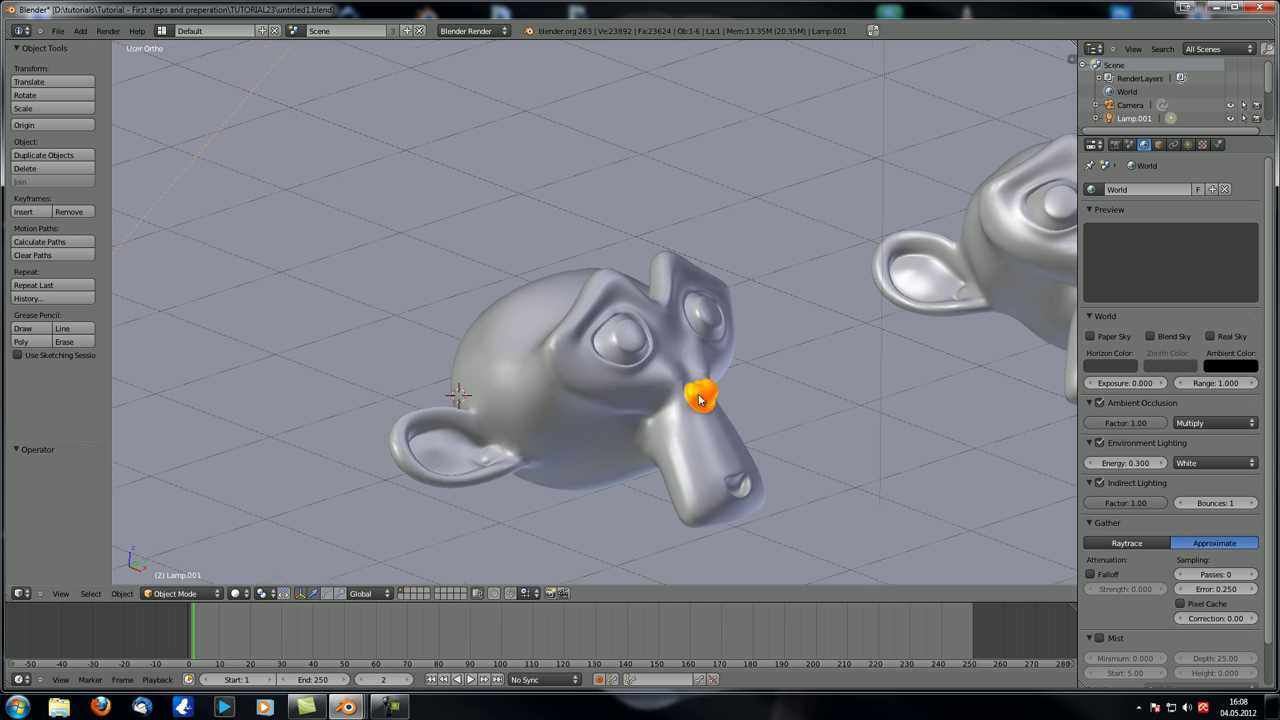
shift+middle_drag(706, 404, 666, 357)
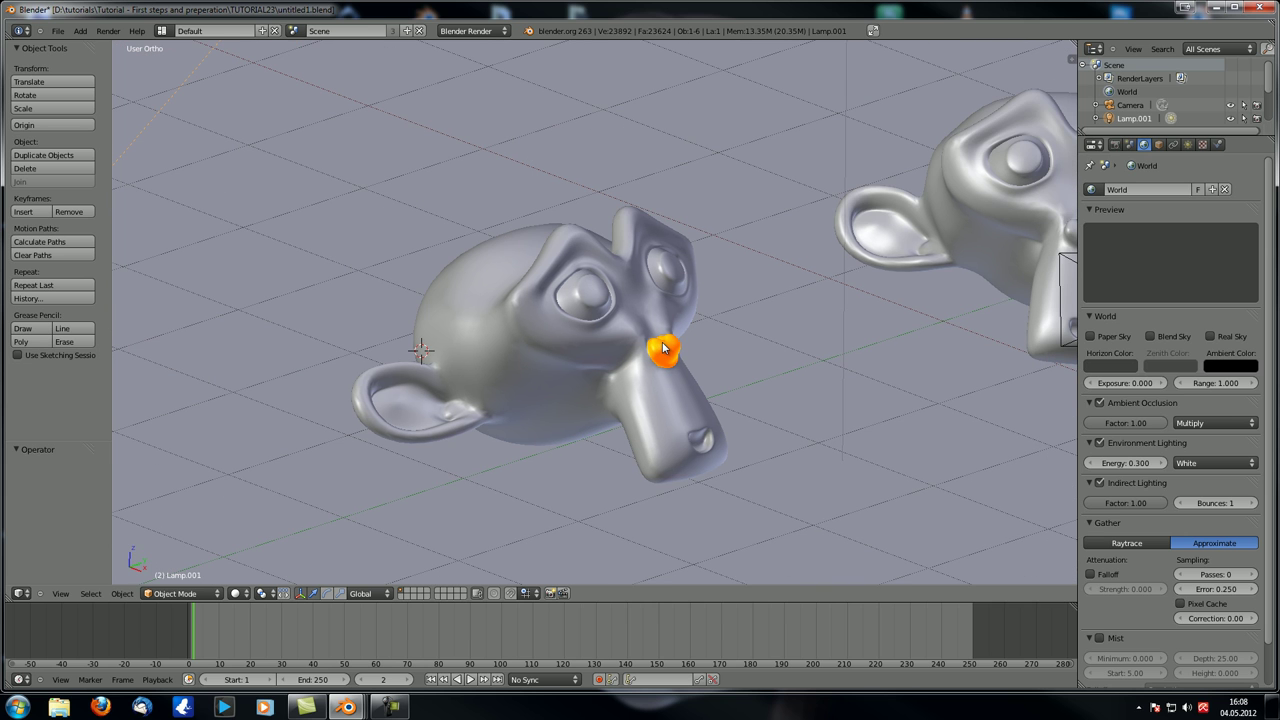
scroll(663, 347, down, 5)
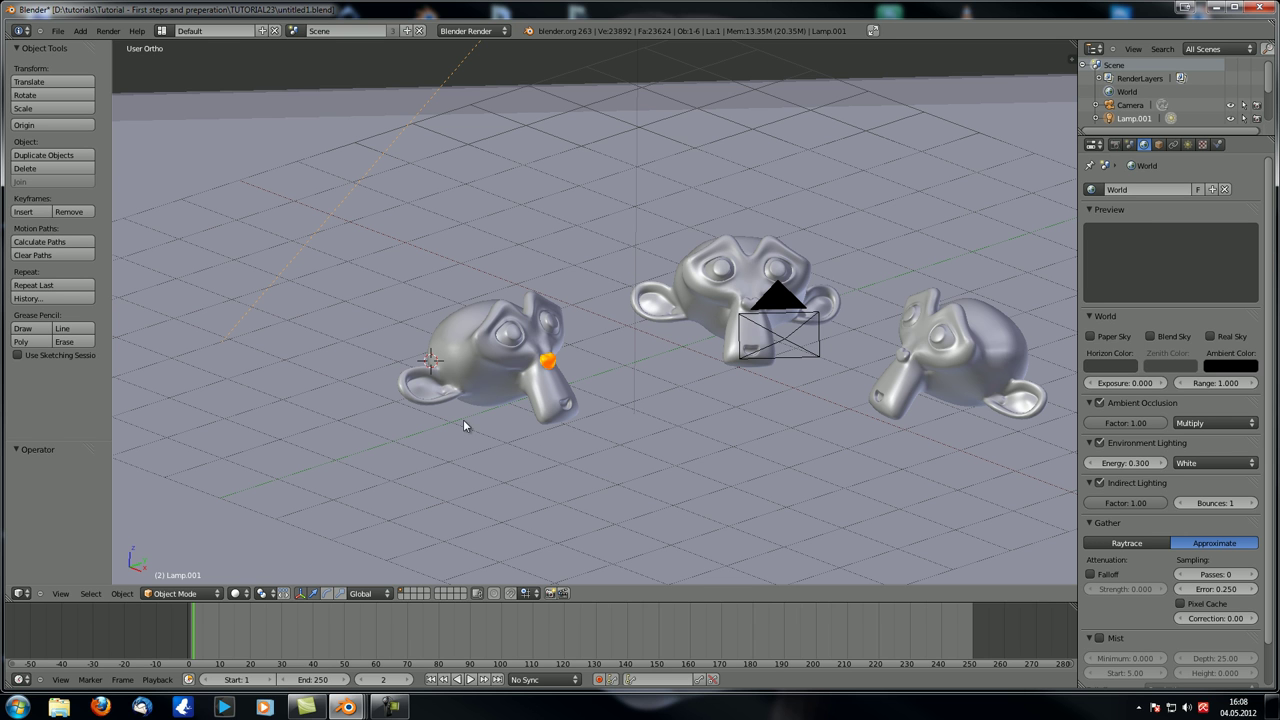
- Review the whole lit scene along with the World's Indirect Lighting and Gather settings
scroll(483, 425, down, 4)
shift+middle_drag(658, 173, 614, 205)
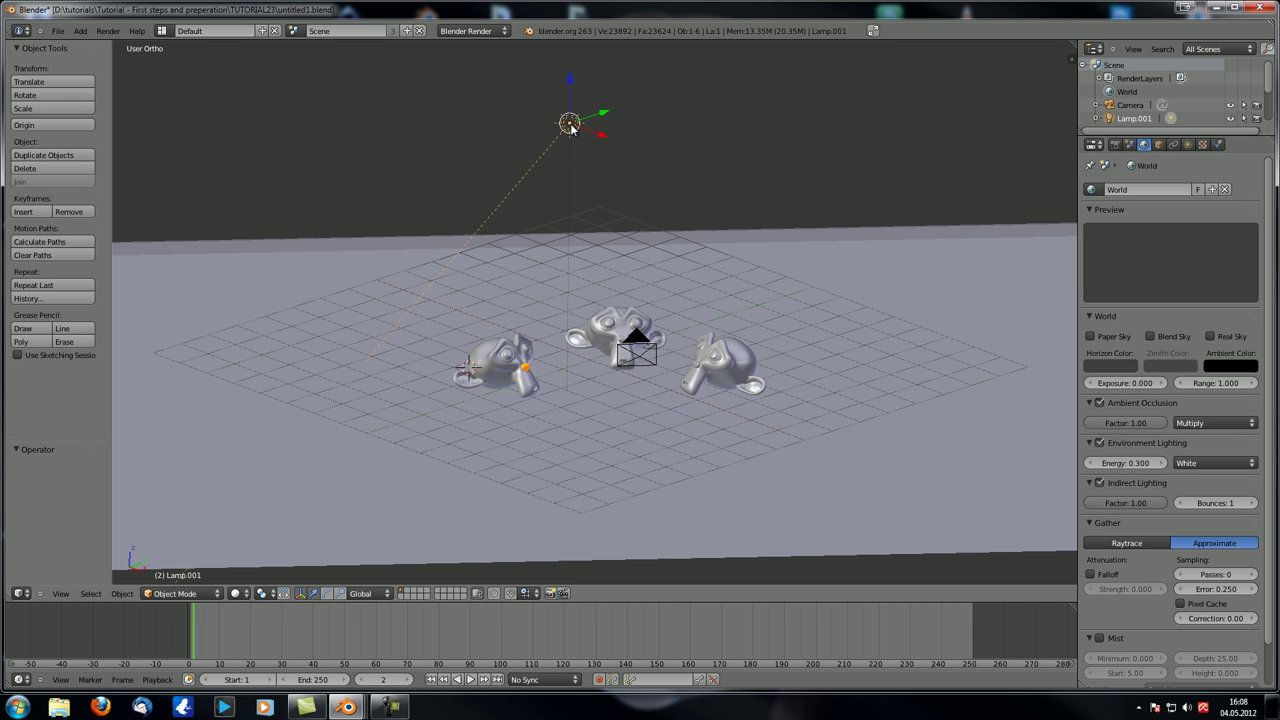
middle_drag(708, 320, 613, 333)
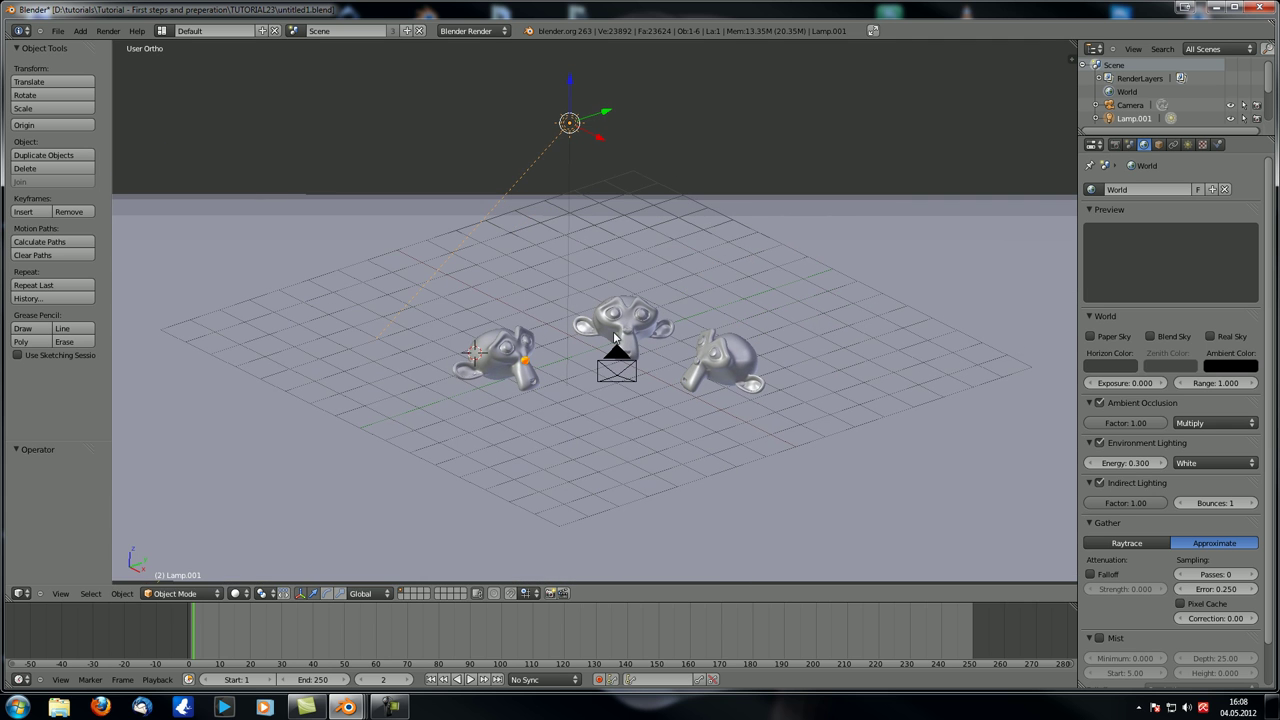
middle_drag(720, 362, 697, 368)
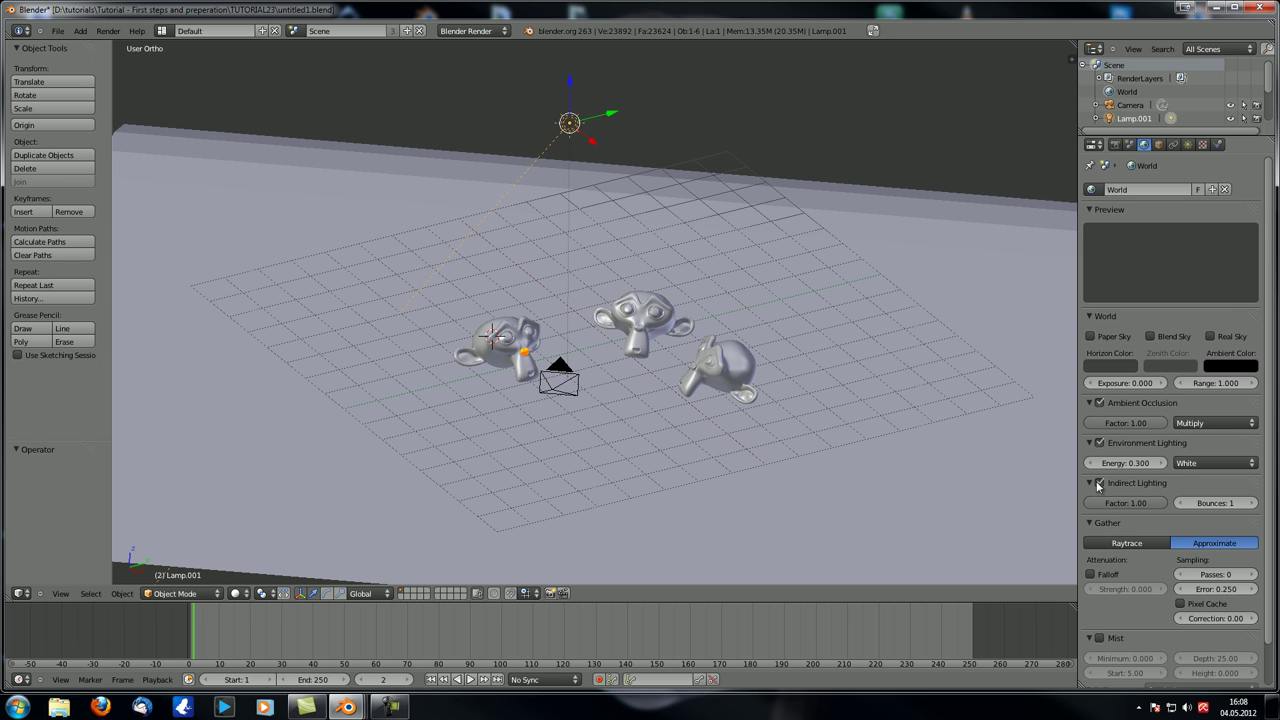
scroll(1176, 581, down, 2)
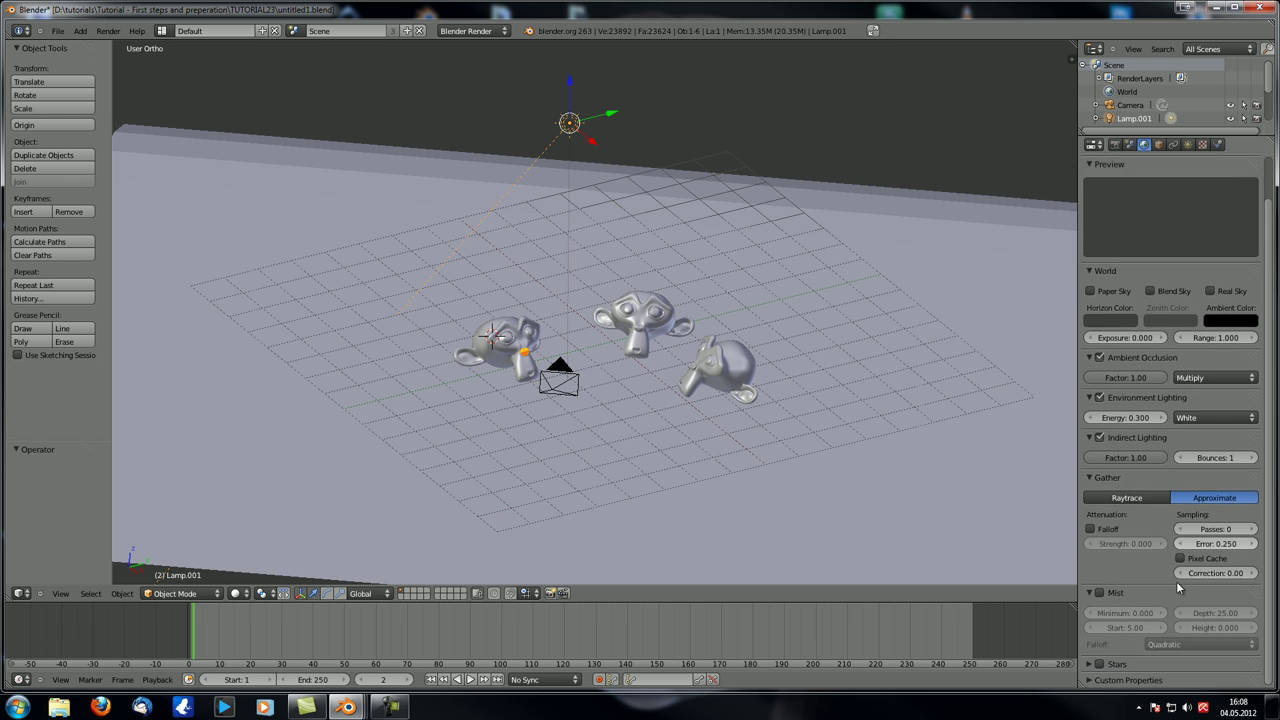
scroll(1177, 570, up, 2)
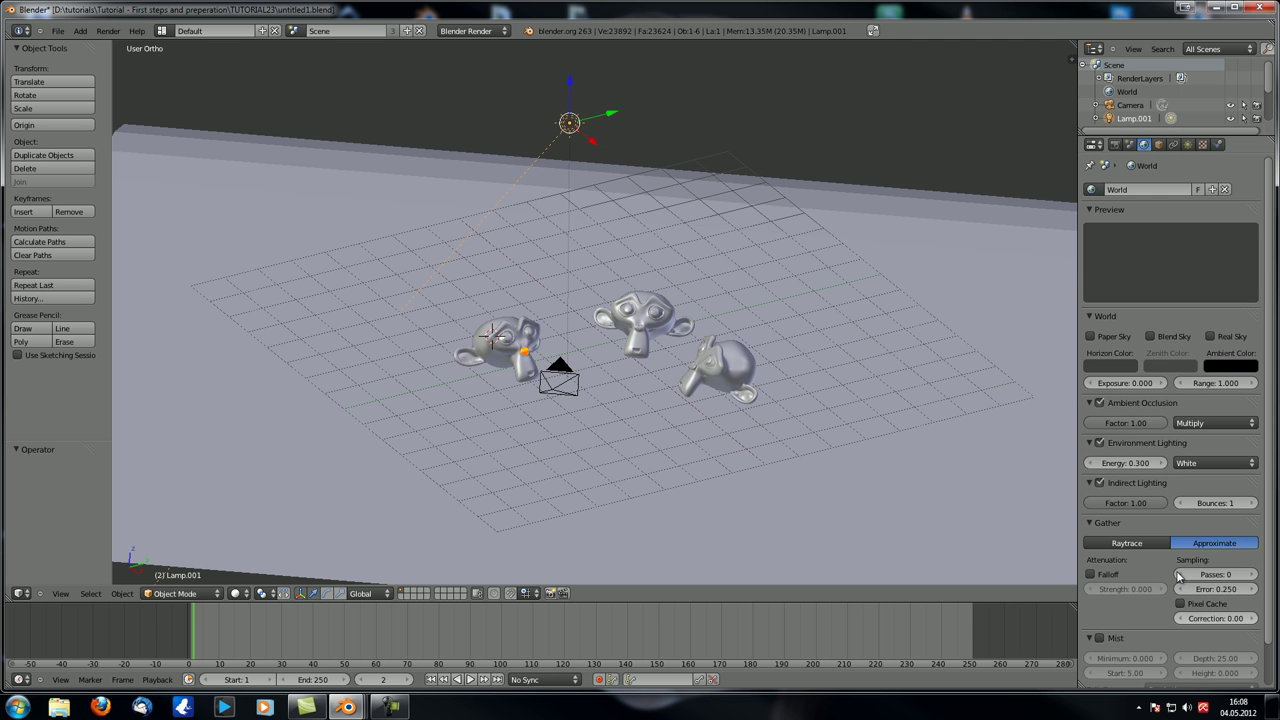
- Open the Render settings with the render layer's pass list and show the render result
click(1115, 144)
middle_drag(1018, 232, 817, 336)
key(F12)
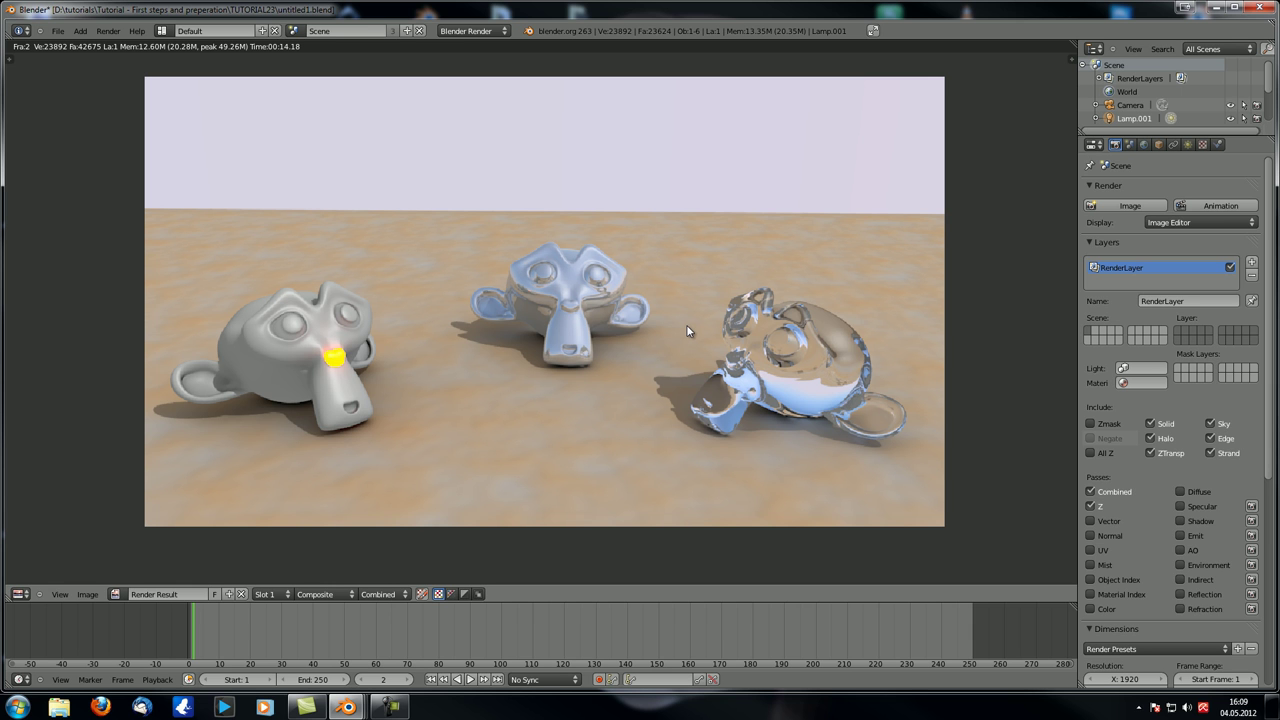
- Switch to the Node Editor and spread the Render Layers and Composite nodes apart
click(19, 594)
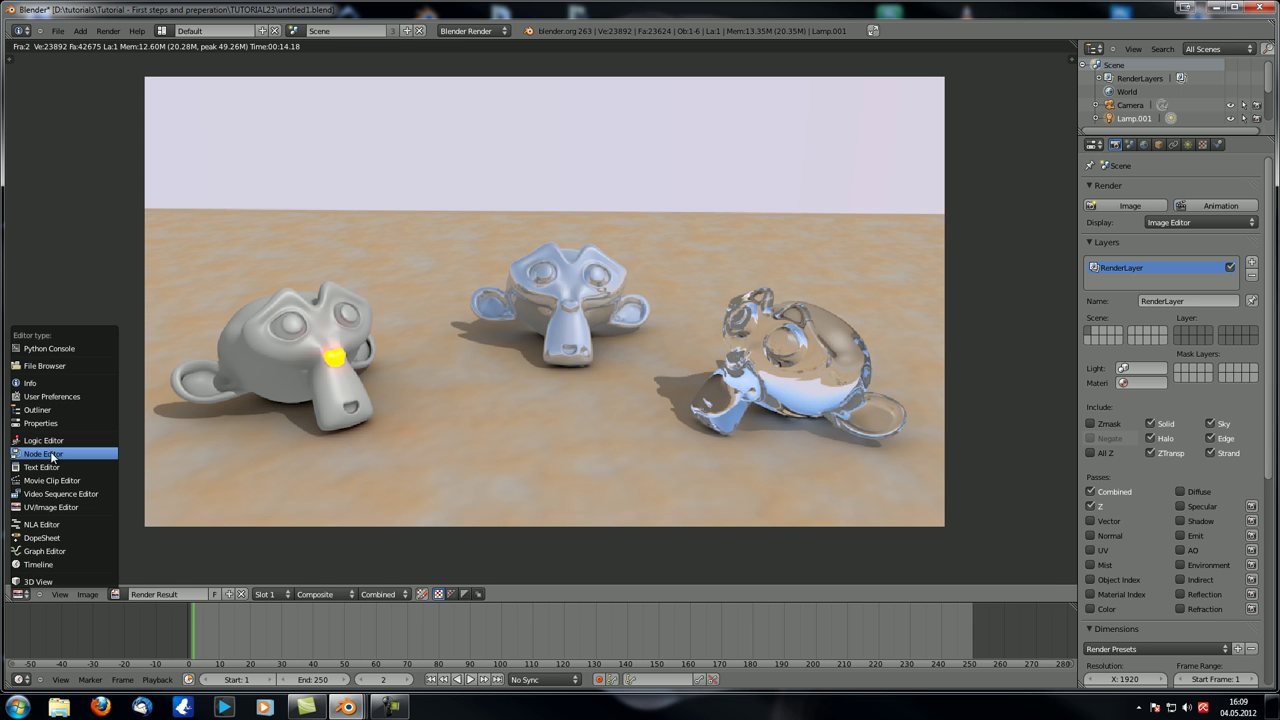
click(45, 454)
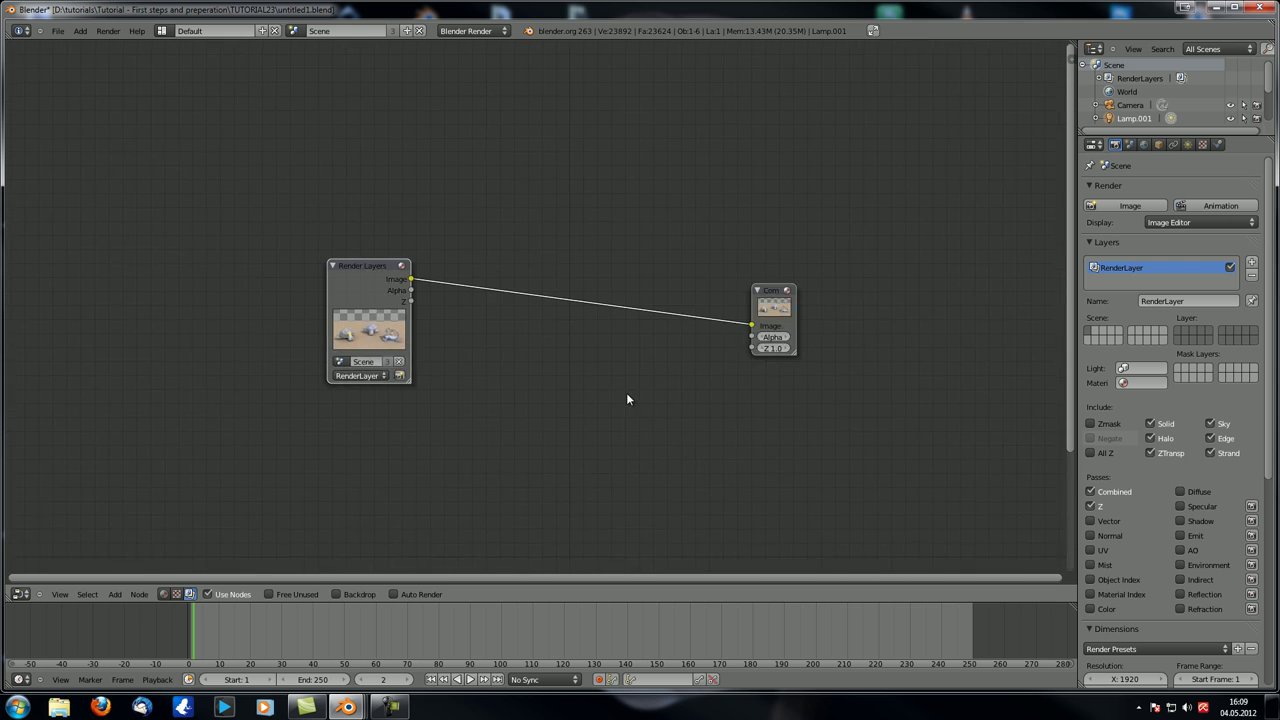
drag(852, 290, 924, 123)
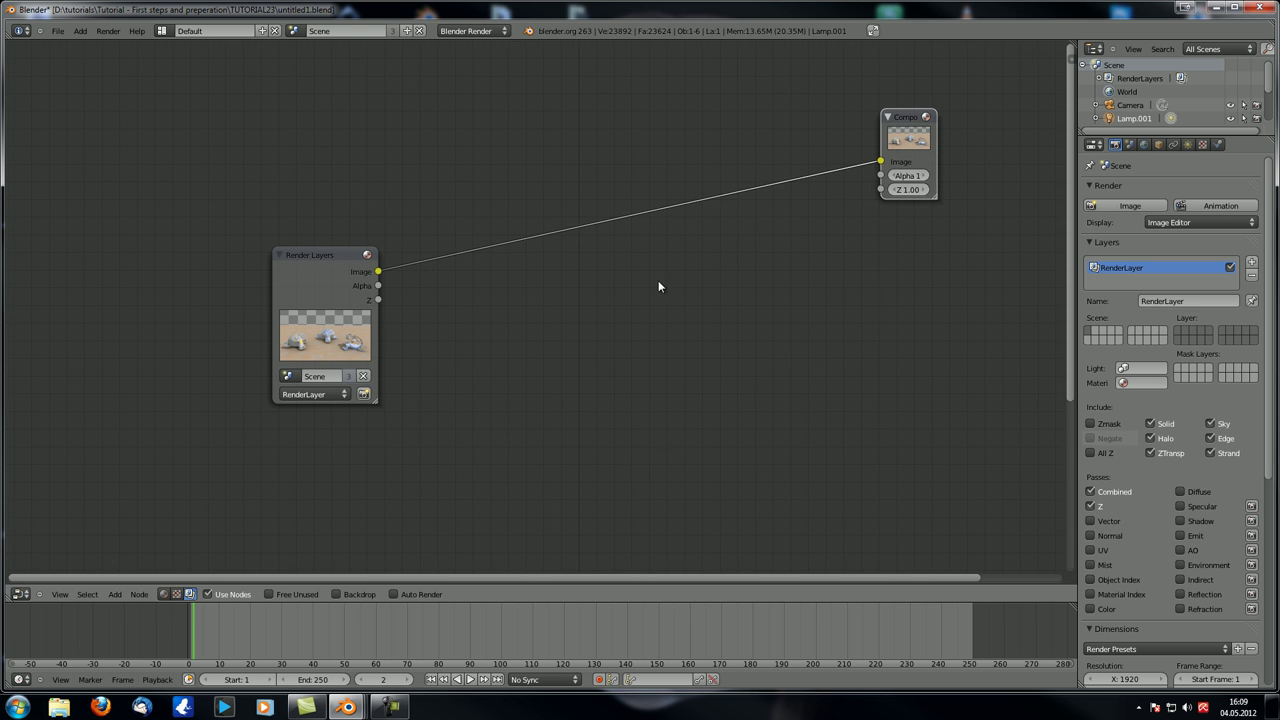
scroll(702, 260, down, 2)
drag(300, 250, 216, 242)
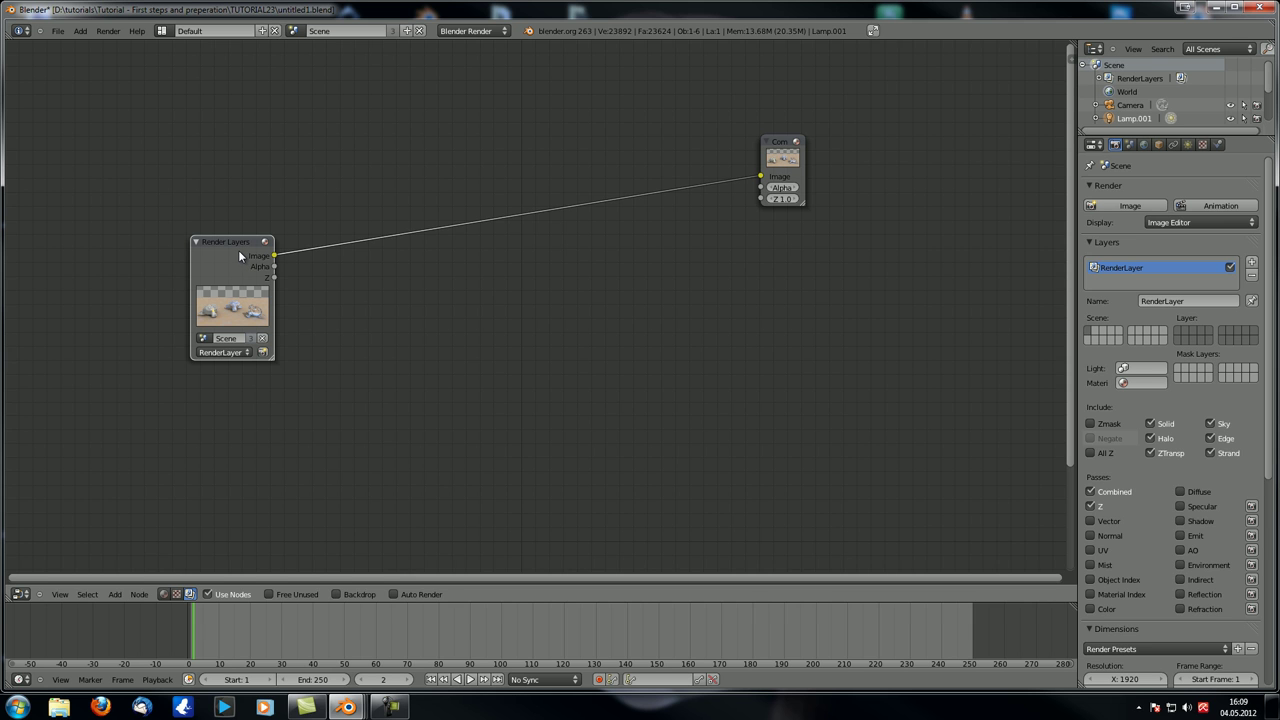
- Add a Viewer node fed by the Render Layers Image output and enable Backdrop
ctrl+shift+click(238, 250)
drag(357, 238, 873, 253)
click(362, 594)
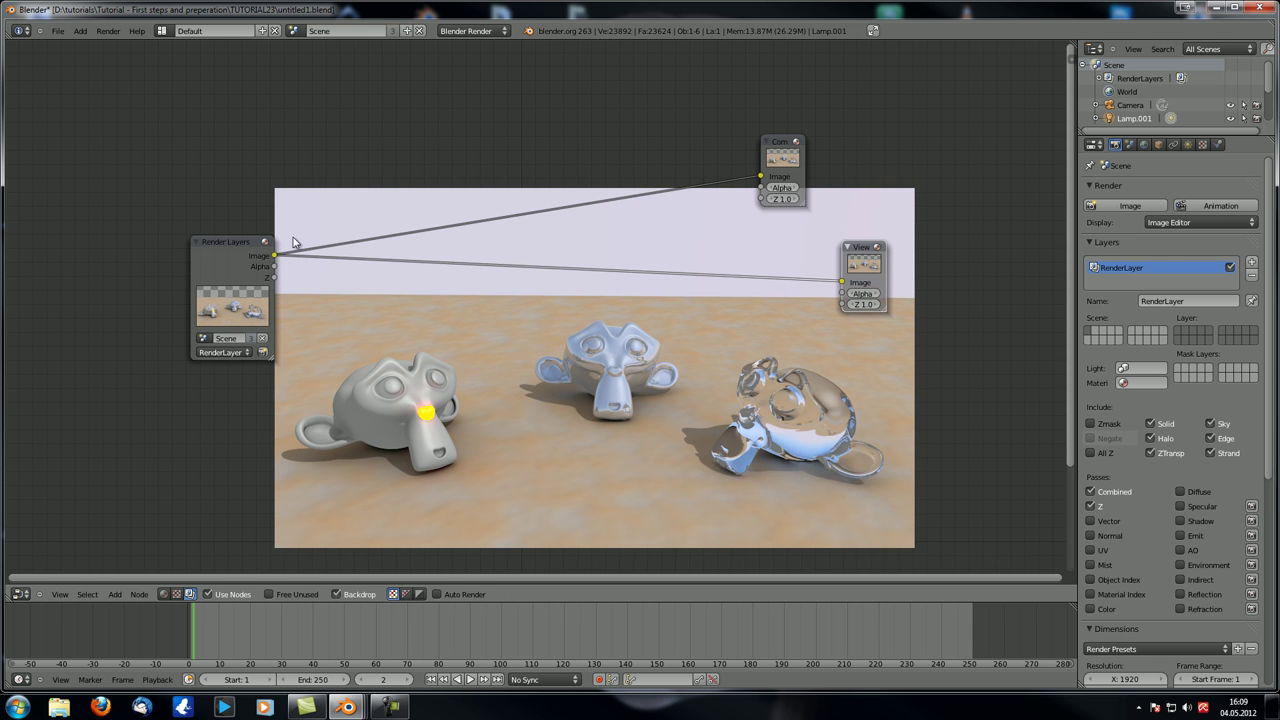
- Preview the Alpha and Z outputs of Render Layers through the Viewer node, then return it to Image
ctrl+shift+click(254, 263)
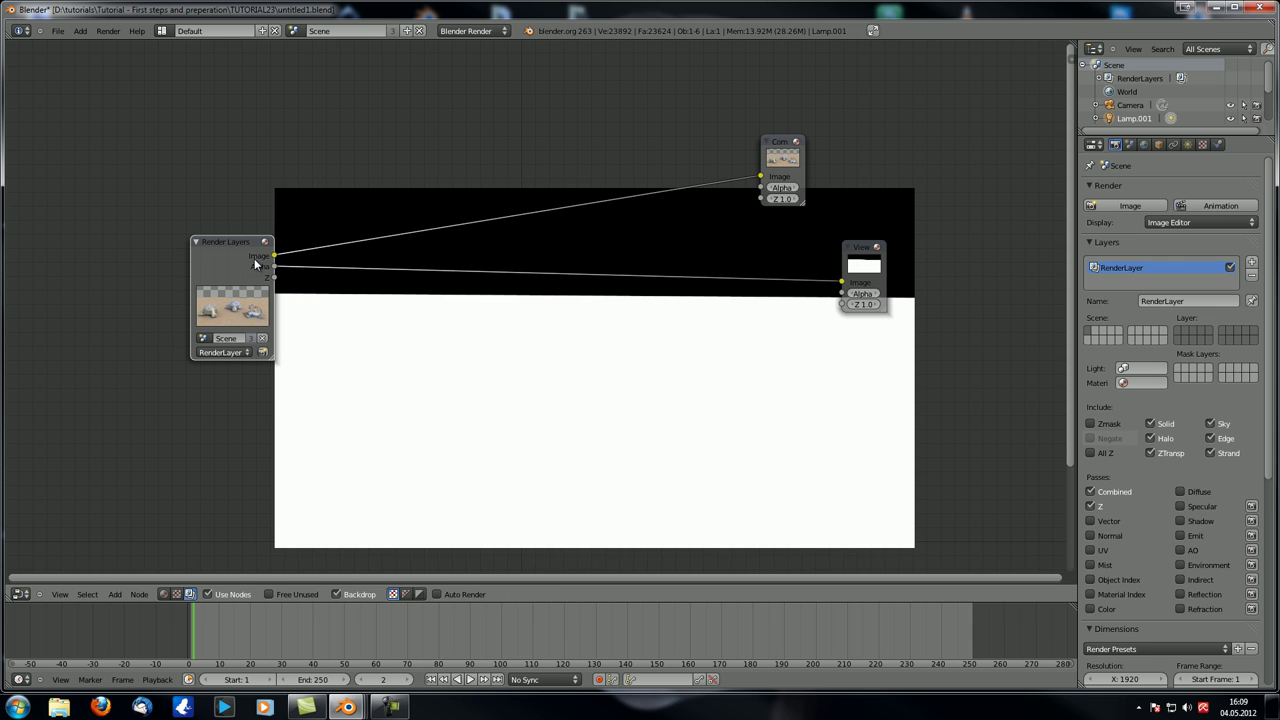
ctrl+shift+click(241, 262)
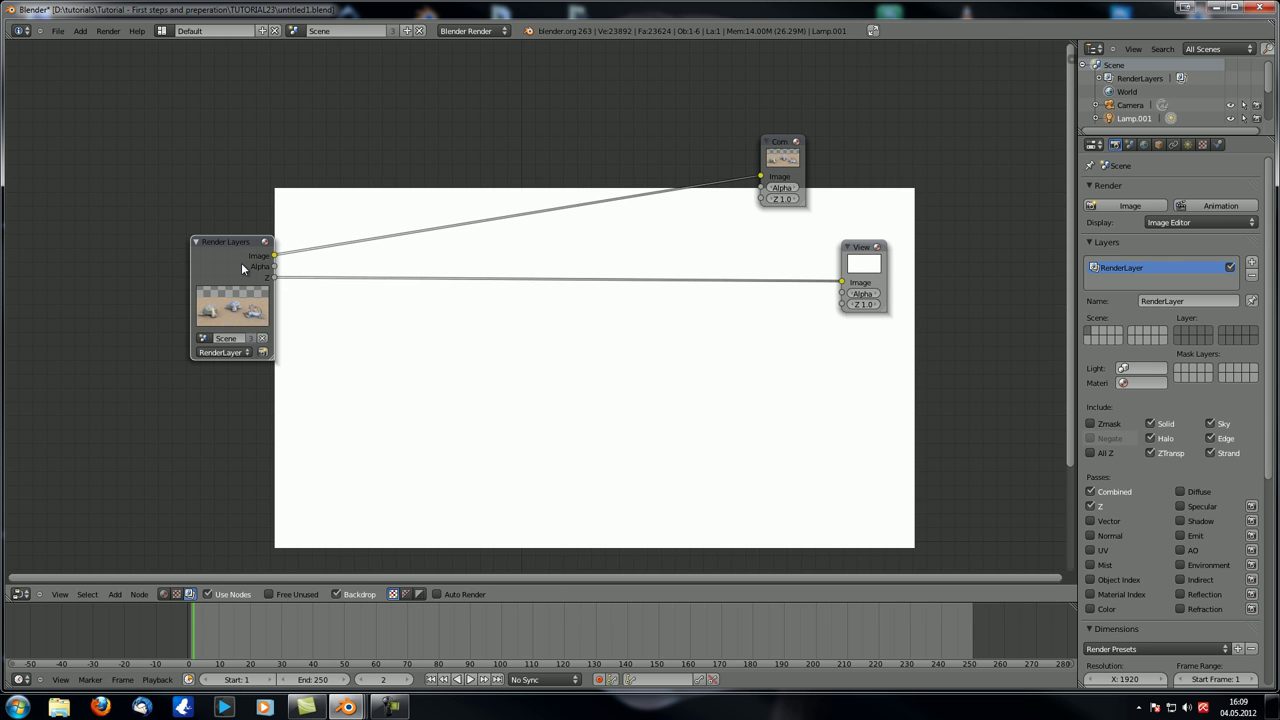
ctrl+shift+click(241, 262)
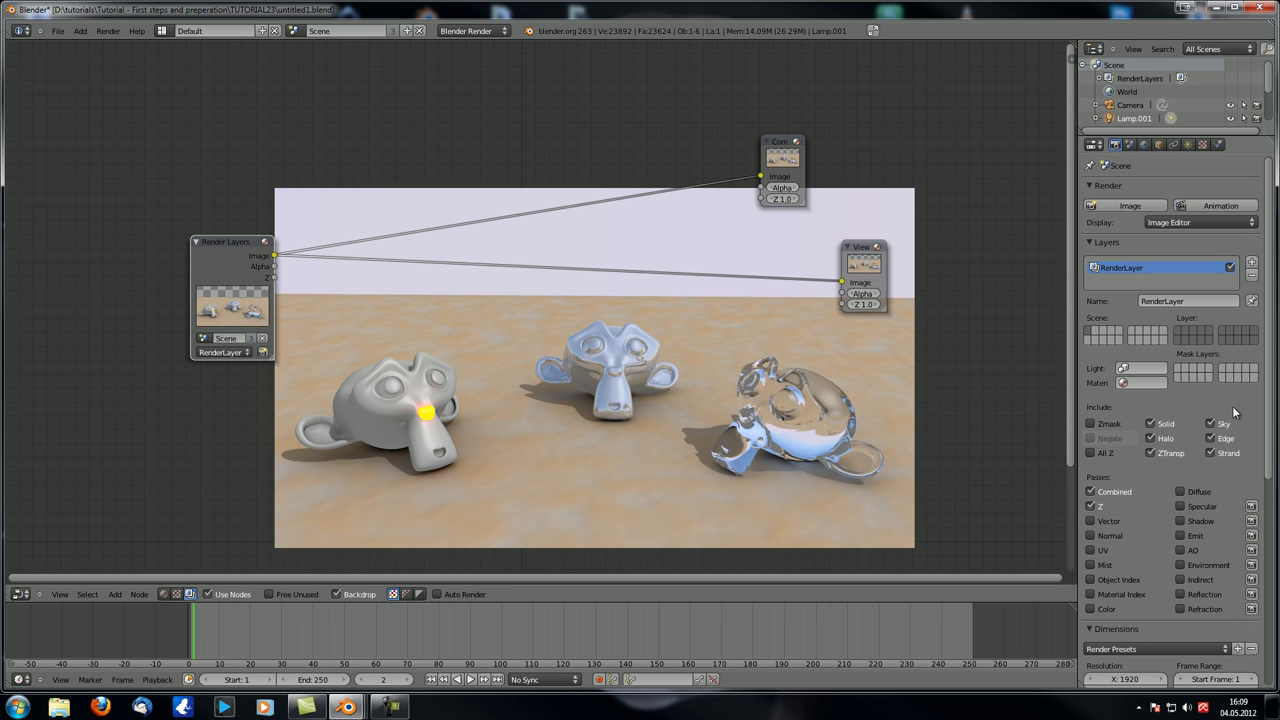
- Enable the Color, Diffuse, Specular, Shadow, Emit, AO, Environment, Indirect, Reflection and Refraction passes for the render layer
scroll(1169, 514, down, 1)
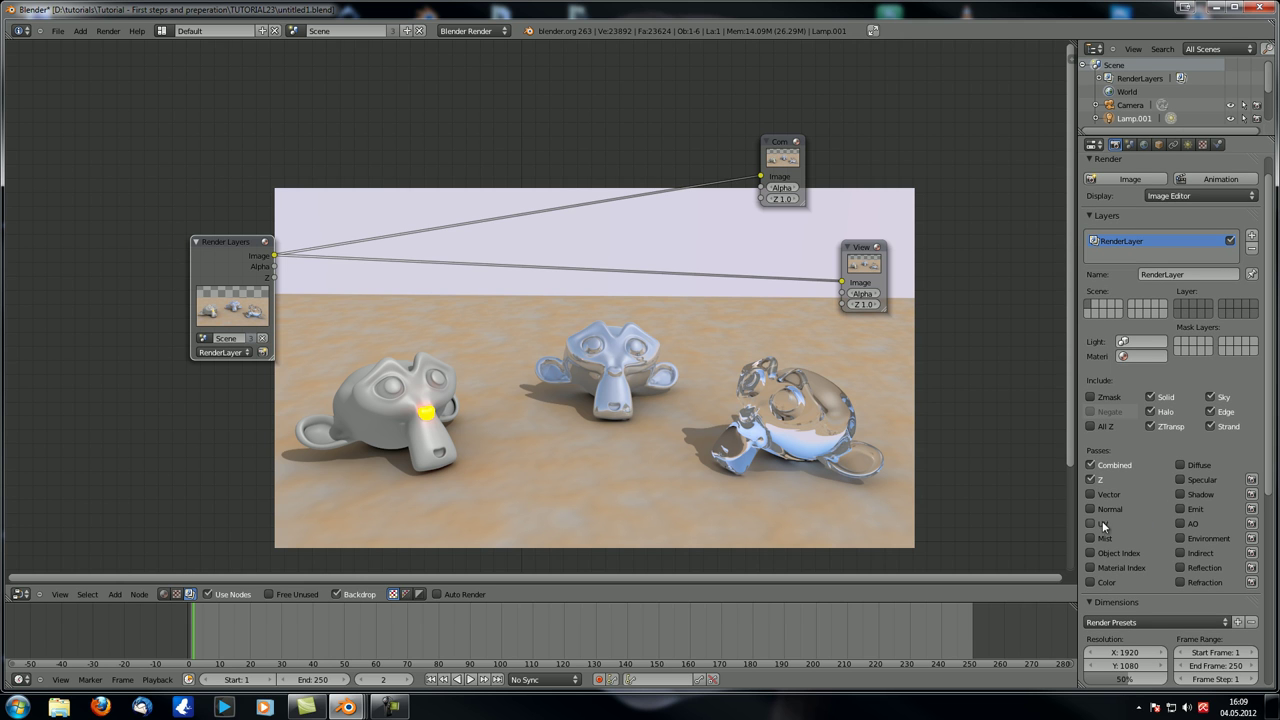
click(1100, 583)
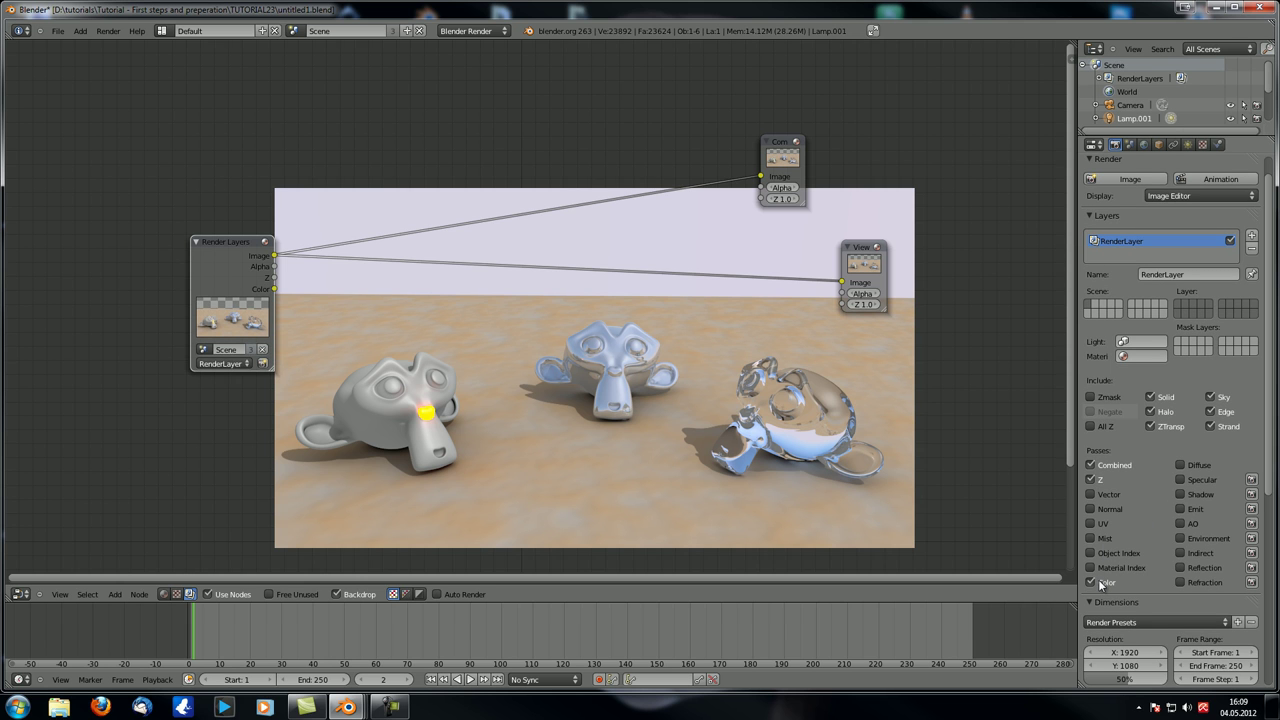
click(1188, 466)
click(1199, 481)
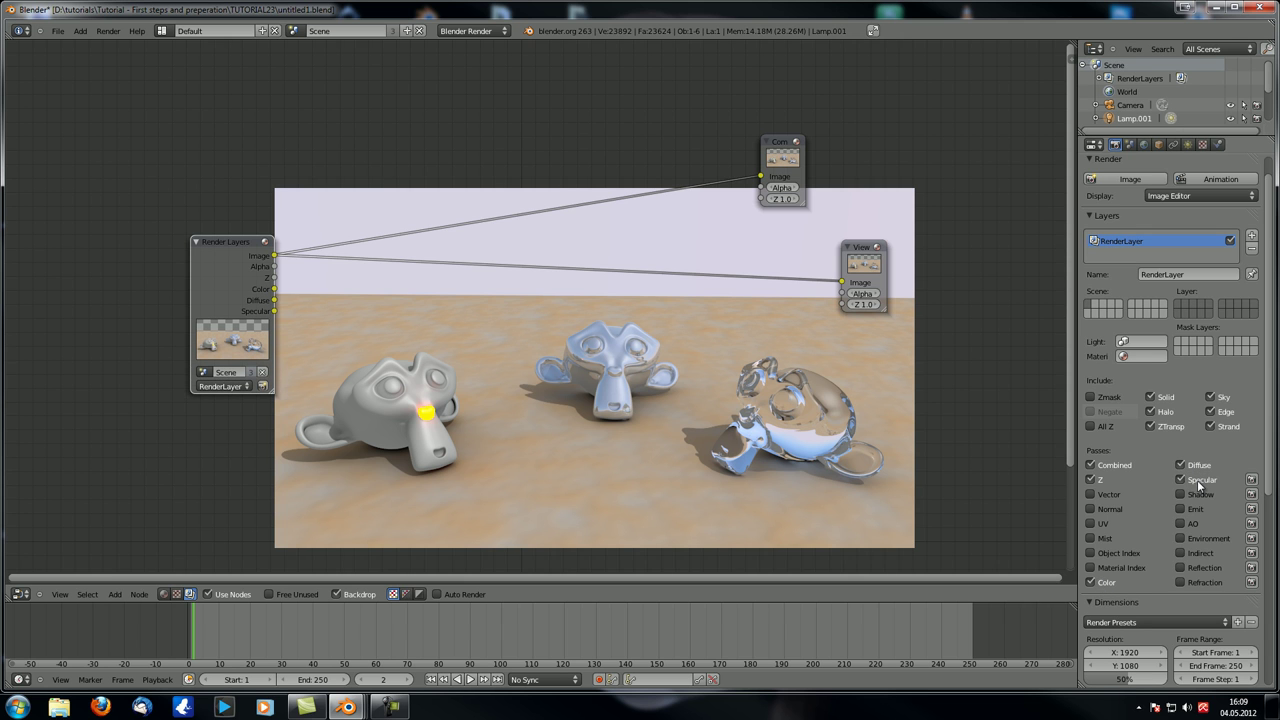
click(1198, 495)
click(1197, 510)
click(1195, 525)
click(1199, 540)
click(1200, 553)
click(1203, 568)
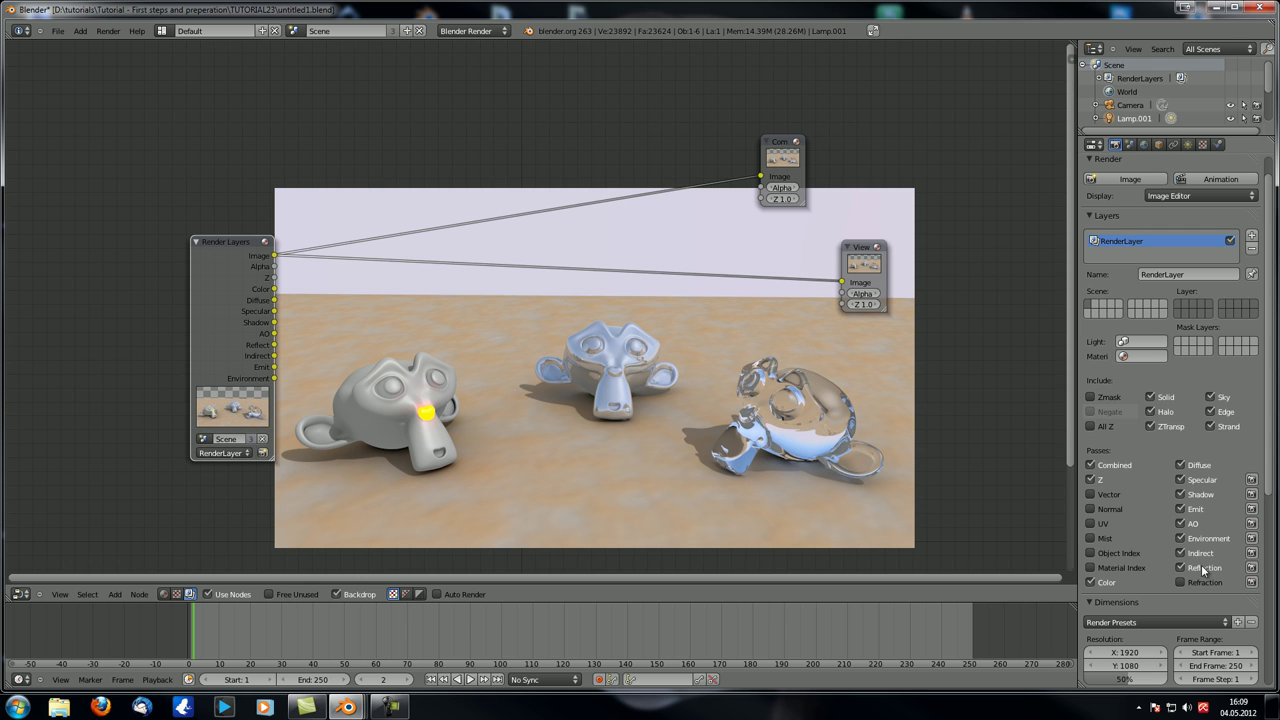
click(1199, 583)
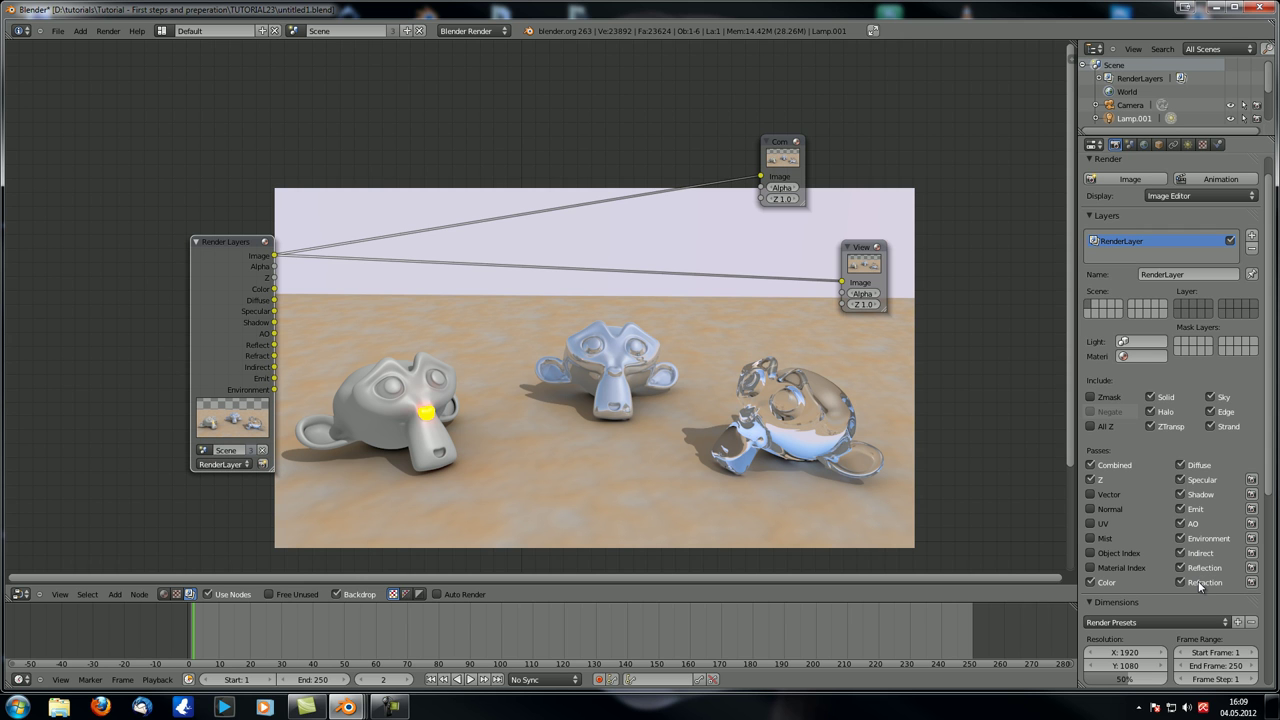
- Preview the newly enabled passes, including AO, through the Viewer node, then reconnect it to Image
ctrl+shift+click(240, 307)
ctrl+shift+click(240, 307)
ctrl+shift+click(240, 307)
ctrl+shift+click(240, 307)
ctrl+shift+click(240, 307)
ctrl+shift+click(240, 307)
ctrl+shift+click(240, 307)
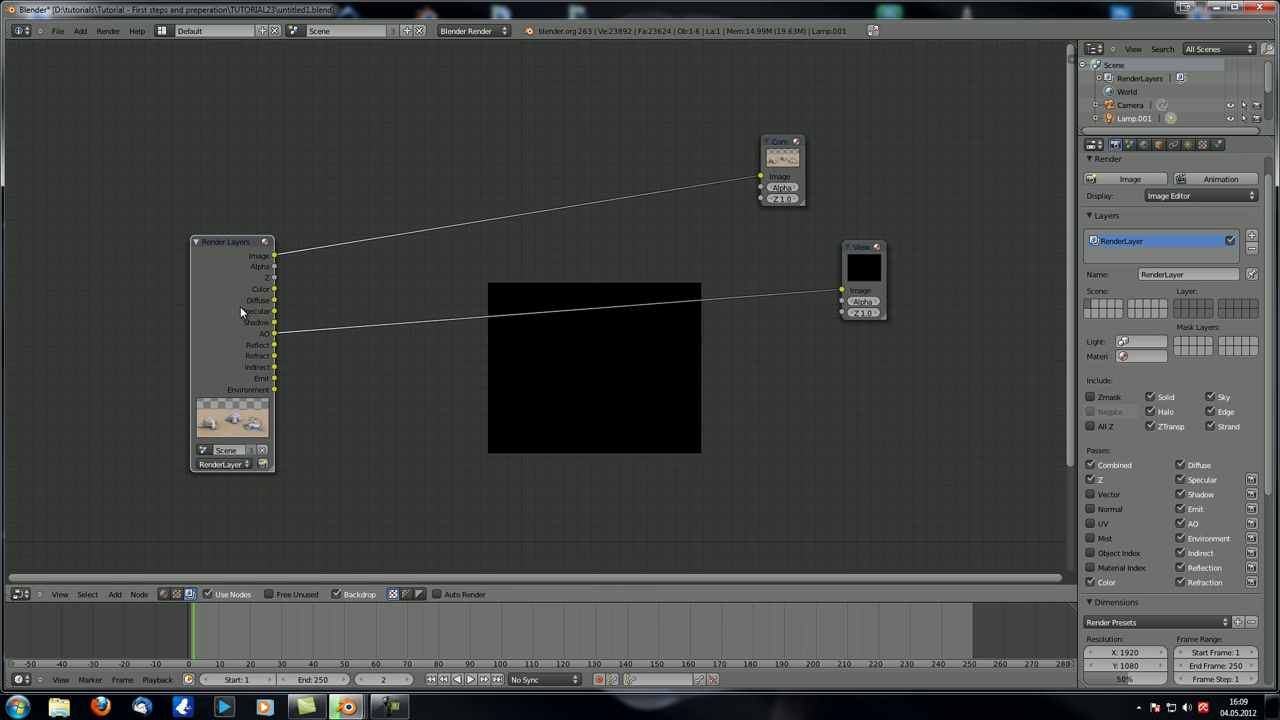
ctrl+shift+click(221, 273)
ctrl+shift+click(221, 273)
ctrl+shift+click(221, 273)
ctrl+shift+click(221, 273)
ctrl+shift+click(221, 273)
ctrl+shift+click(221, 273)
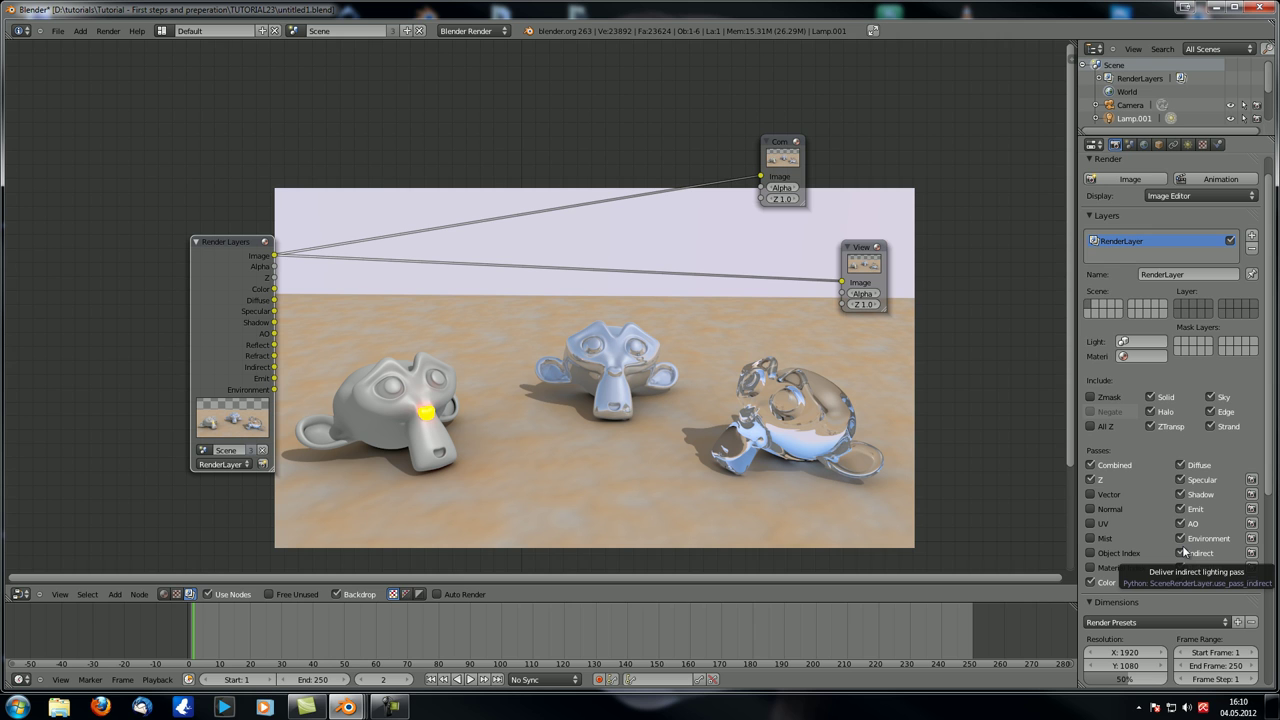
- Enable the Normal, Material Index, Object Index and Mist passes for the render layer
click(1106, 512)
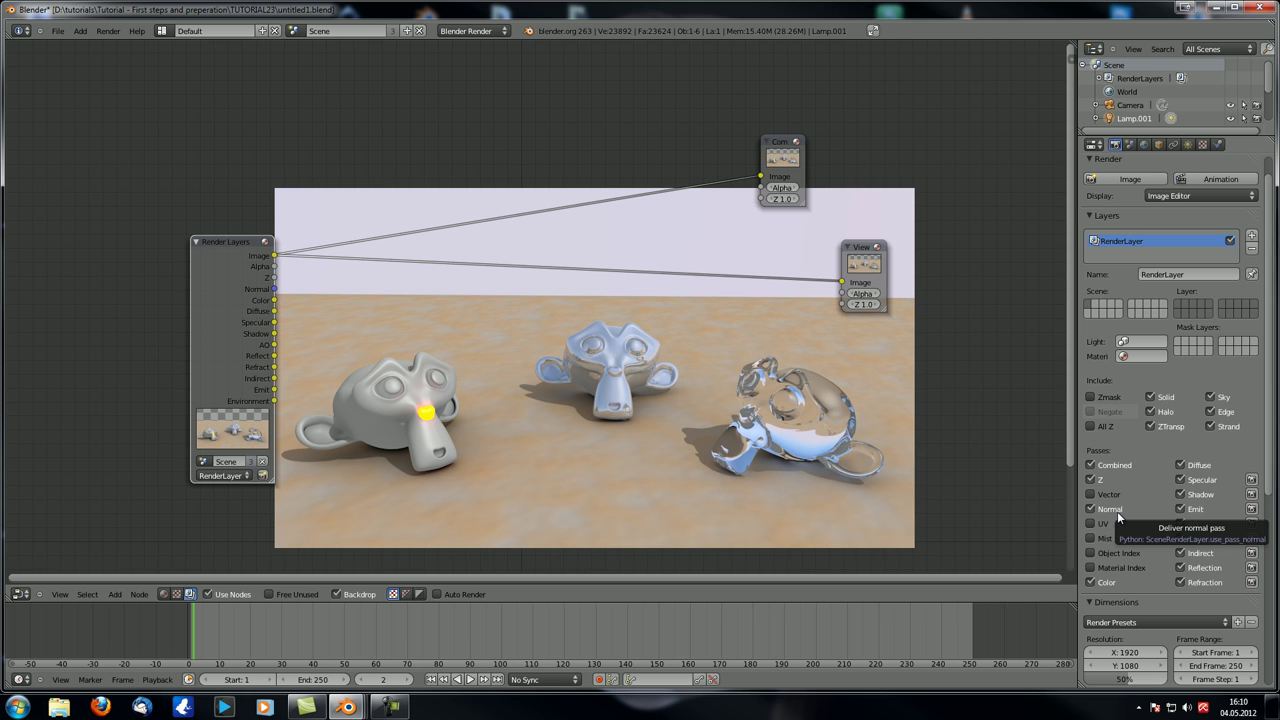
click(1111, 567)
click(1114, 556)
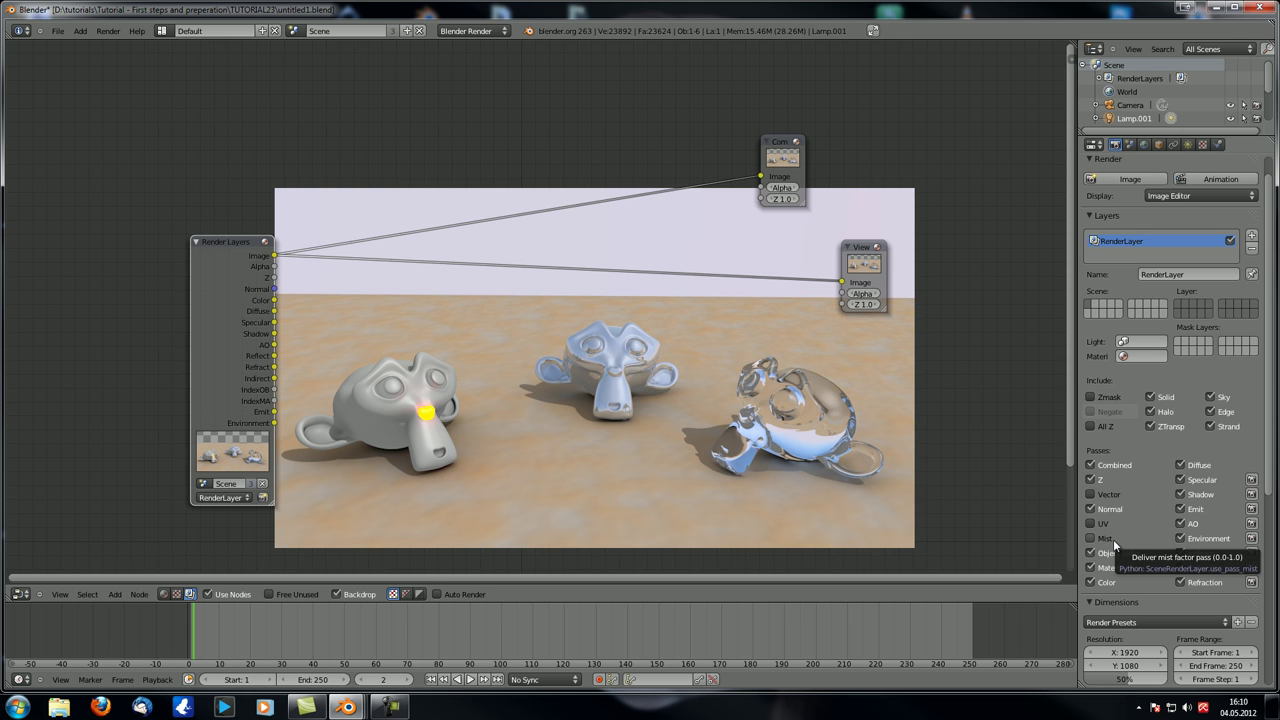
click(1114, 541)
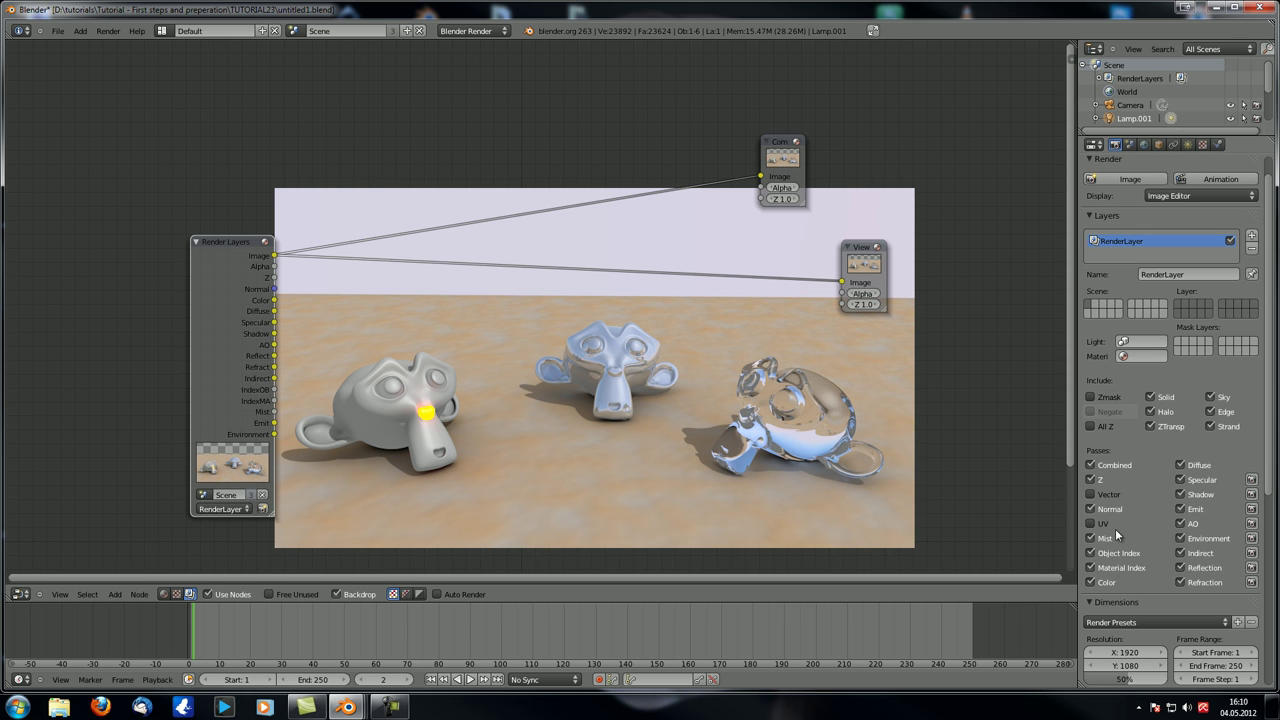
- Save the file over untitled1.blend and render the image with the enabled passes
middle_drag(712, 465, 703, 437)
key(ctrl+s)
click(702, 440)
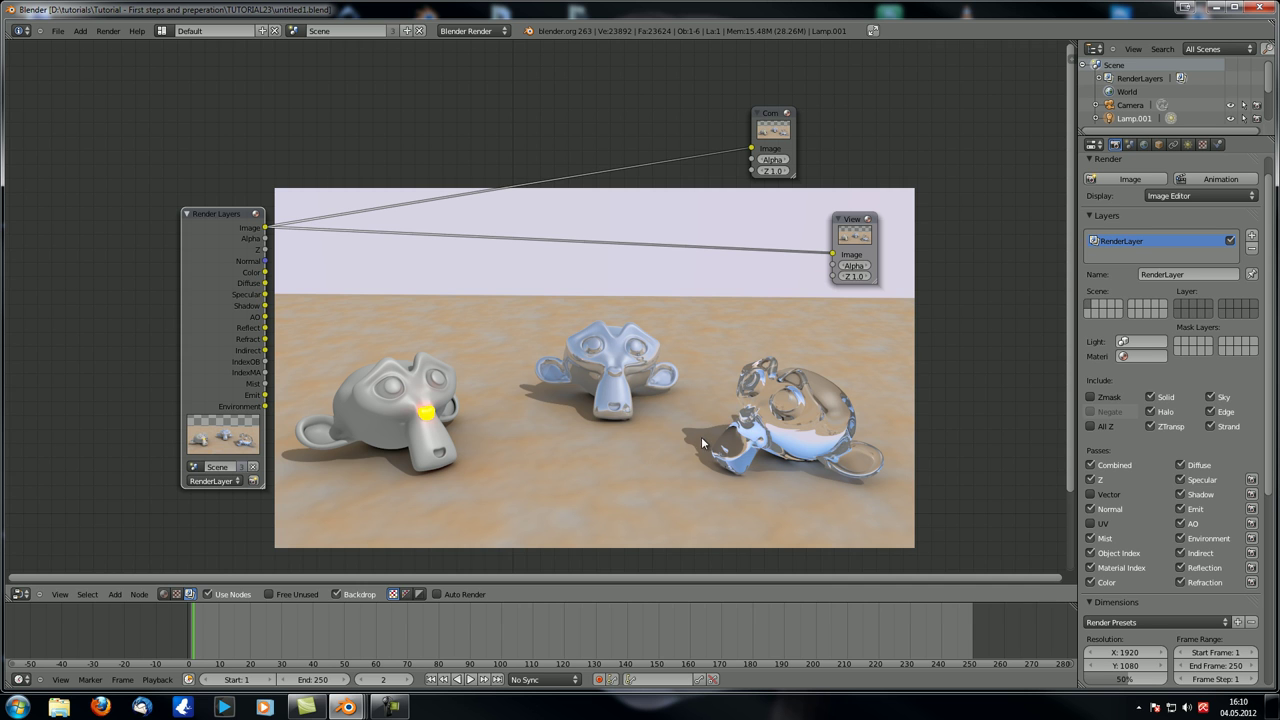
key(F12)
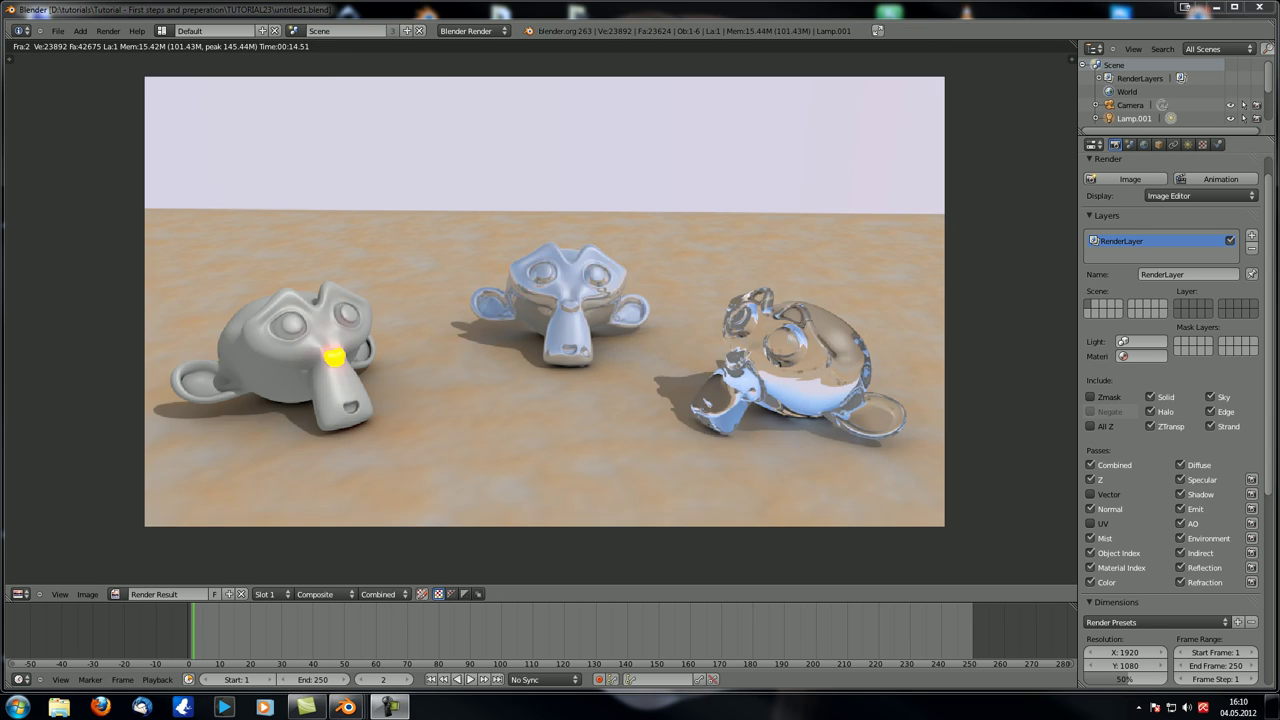
- Return to the Node Editor and bring the Render Layers node's full list of pass outputs into view
click(19, 594)
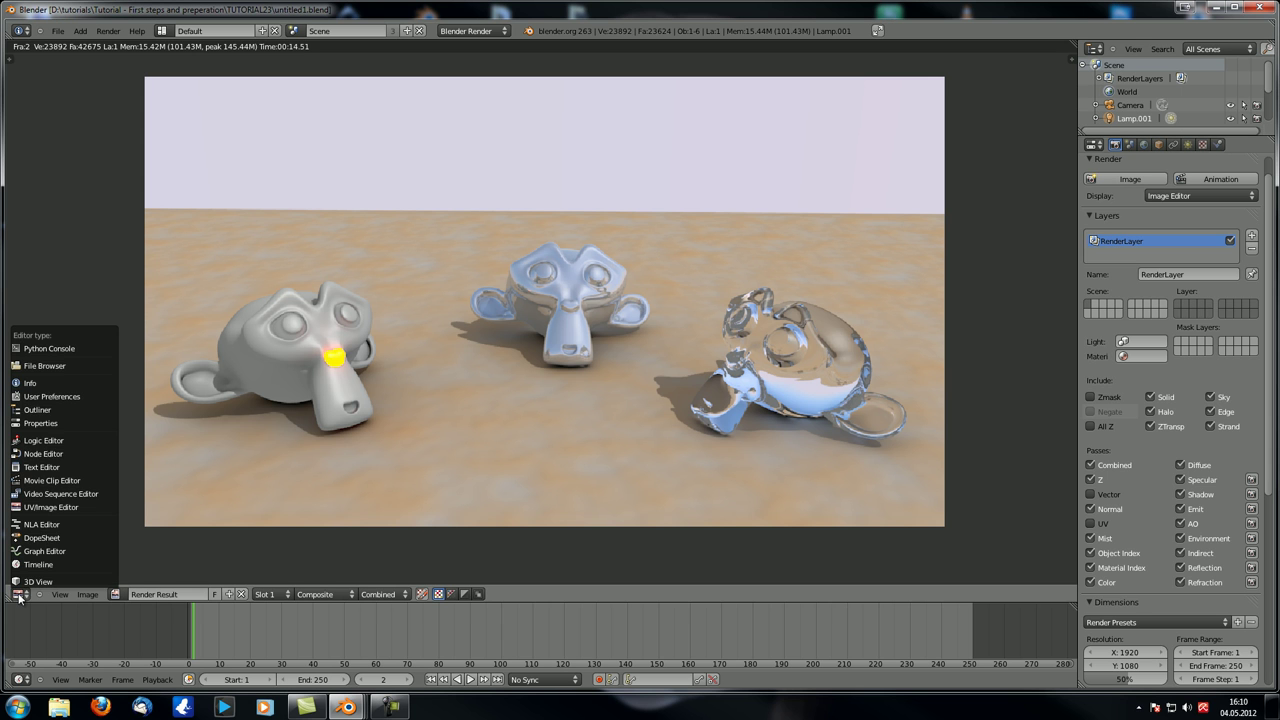
click(70, 453)
scroll(190, 350, up, 2)
middle_drag(215, 327, 243, 270)
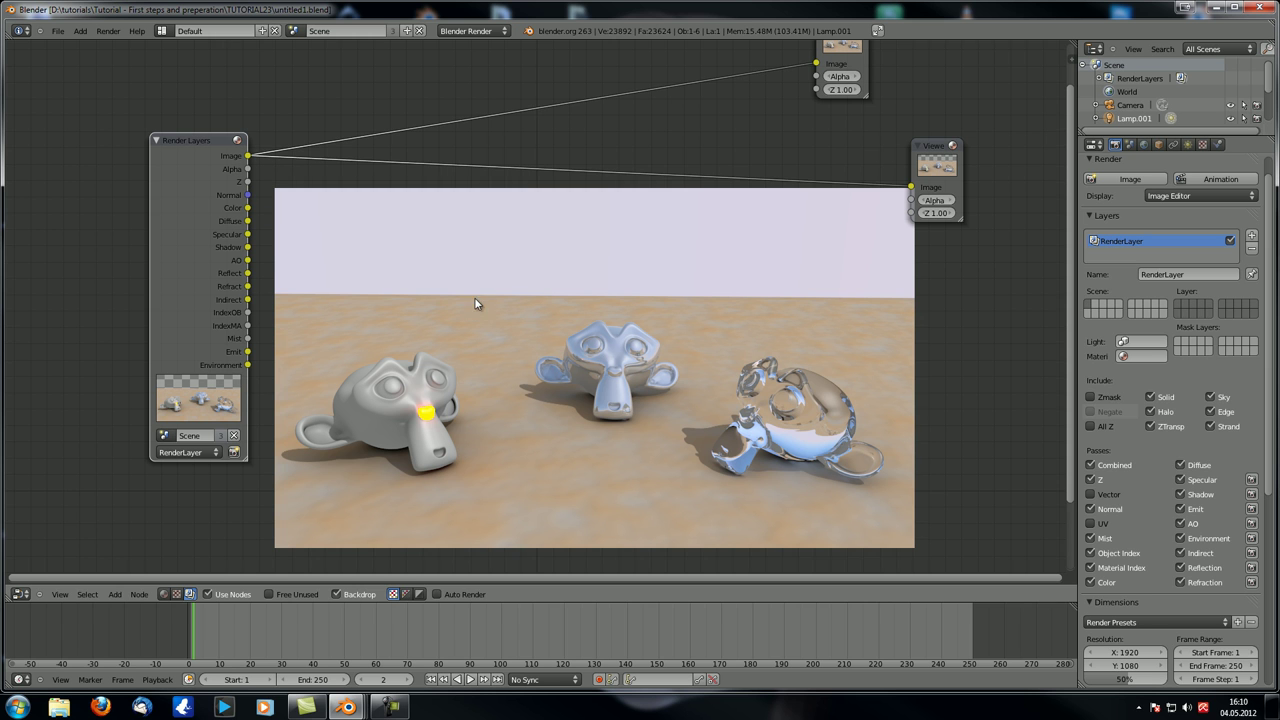
- Preview the Z, Normal and Color passes of the Render Layers node through the Viewer node
middle_drag(476, 304, 429, 307)
key(shift+a)
mouse_move(403, 327)
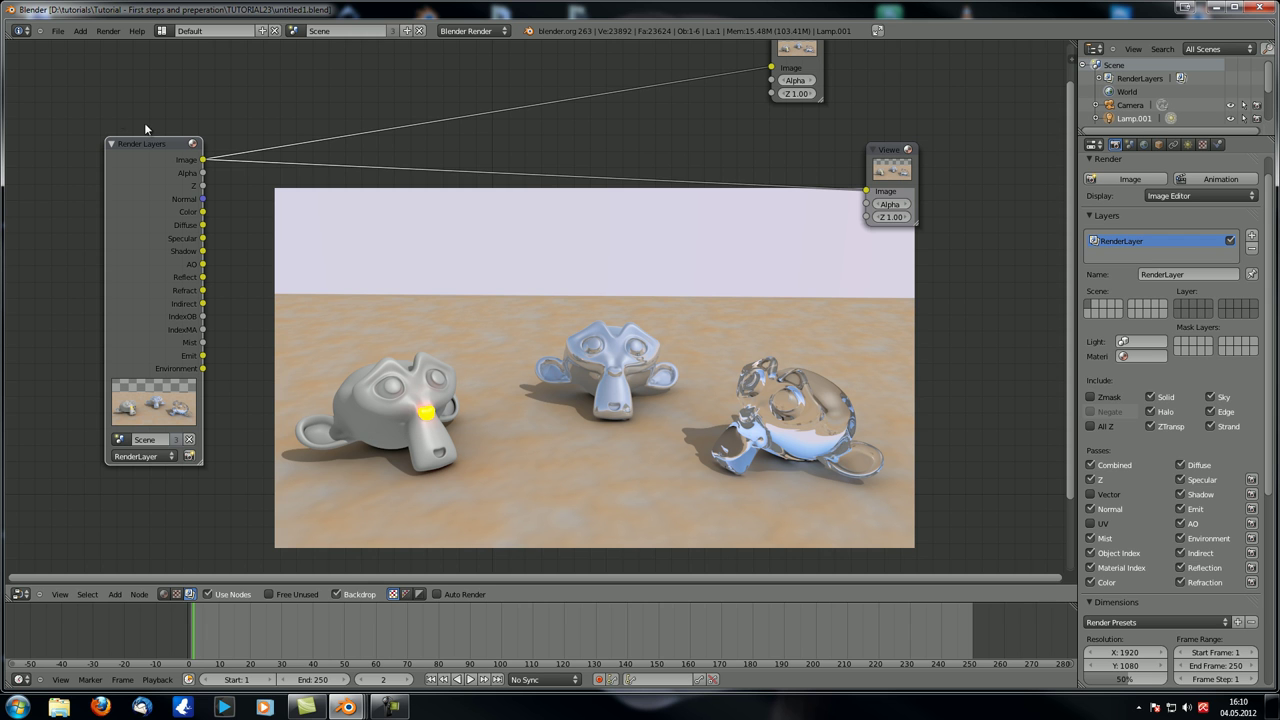
ctrl+shift+click(157, 185)
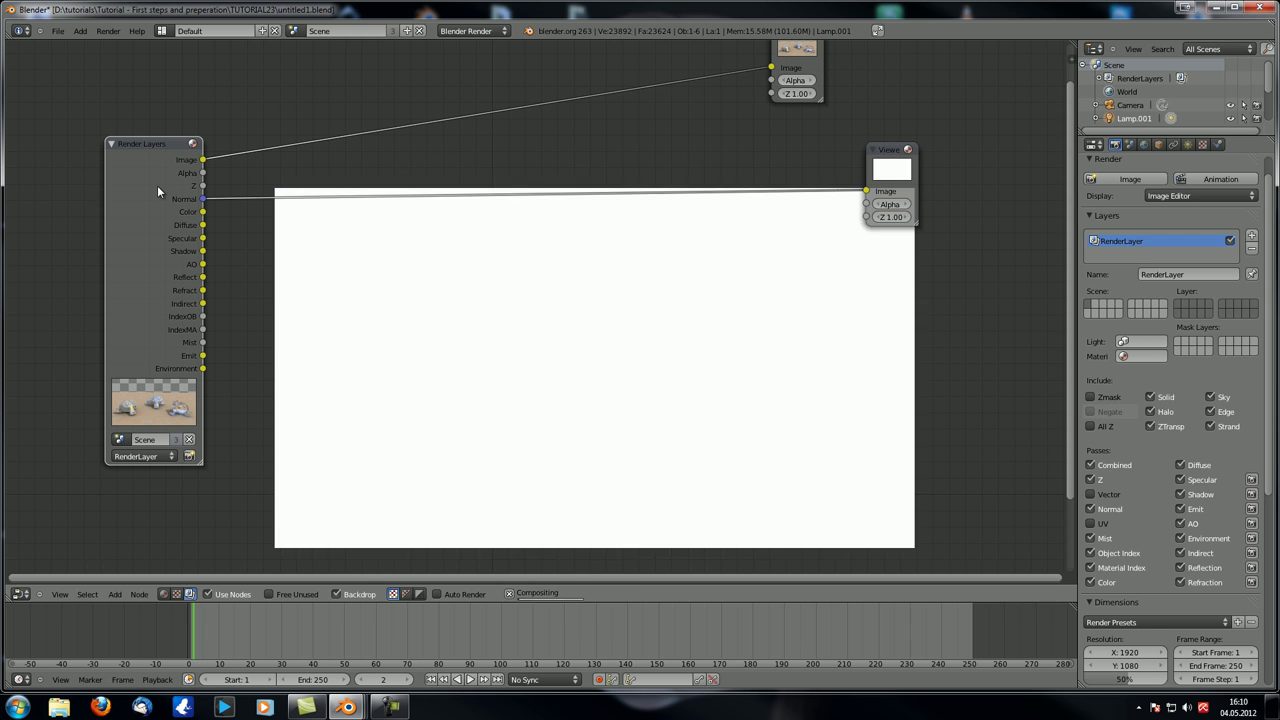
ctrl+shift+click(157, 185)
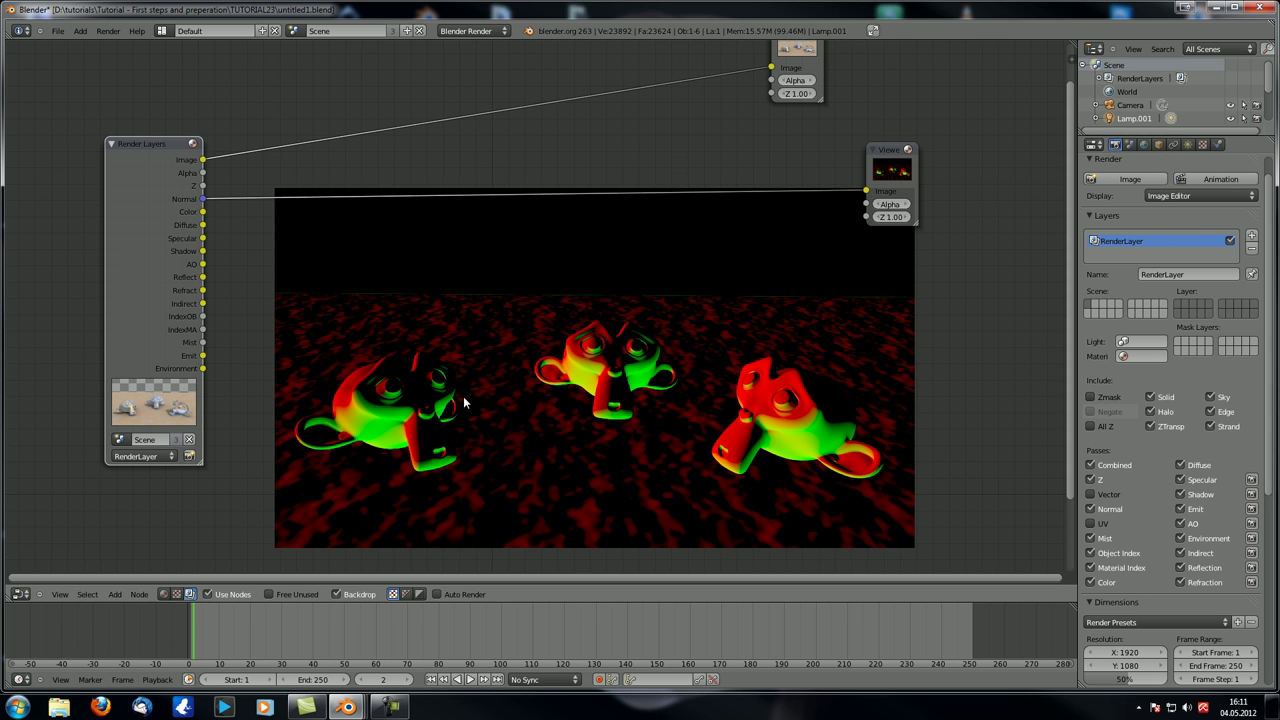
ctrl+shift+click(143, 234)
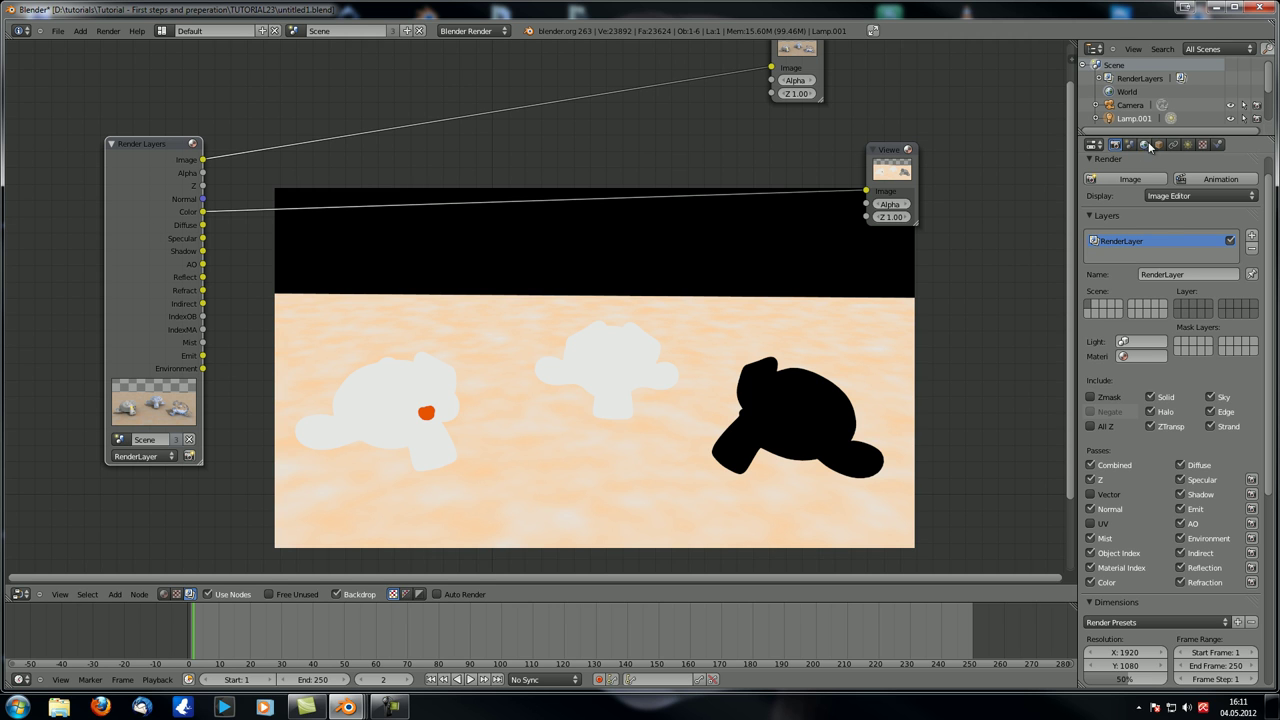
- Select Monkey.001 and examine its material's diffuse colour and shading settings
scroll(1180, 120, down, 2)
click(1137, 100)
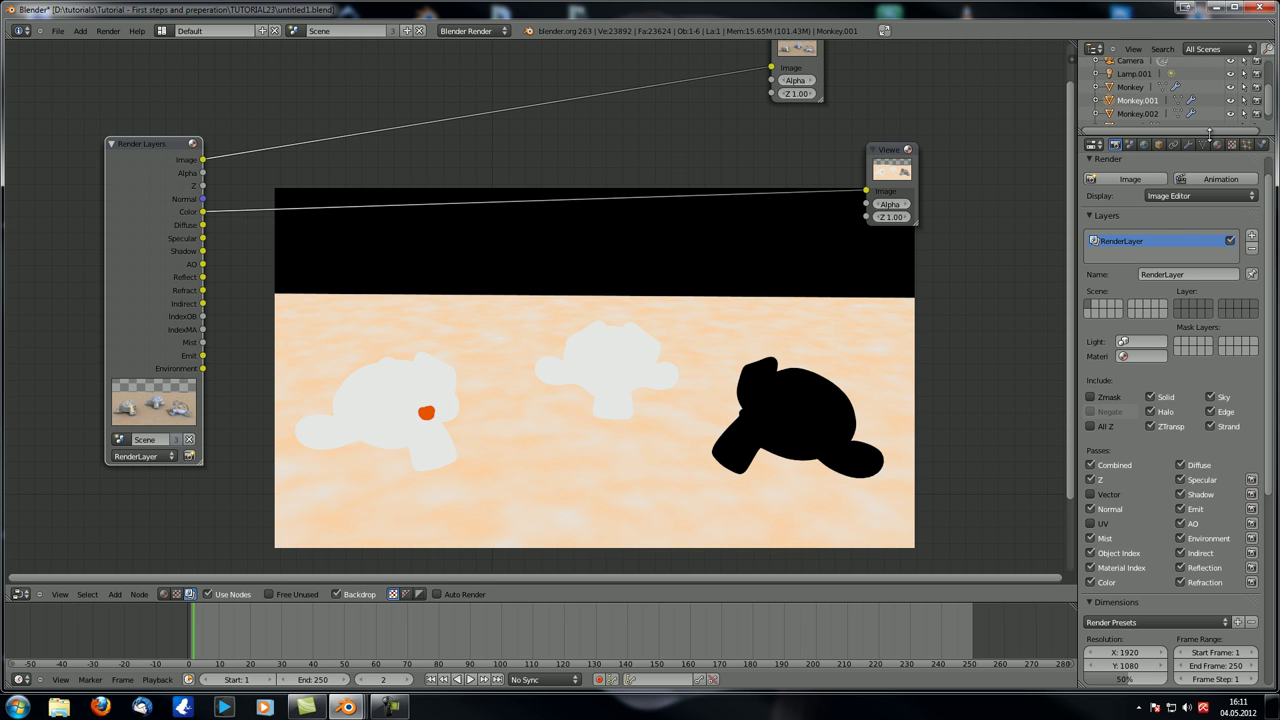
click(1217, 144)
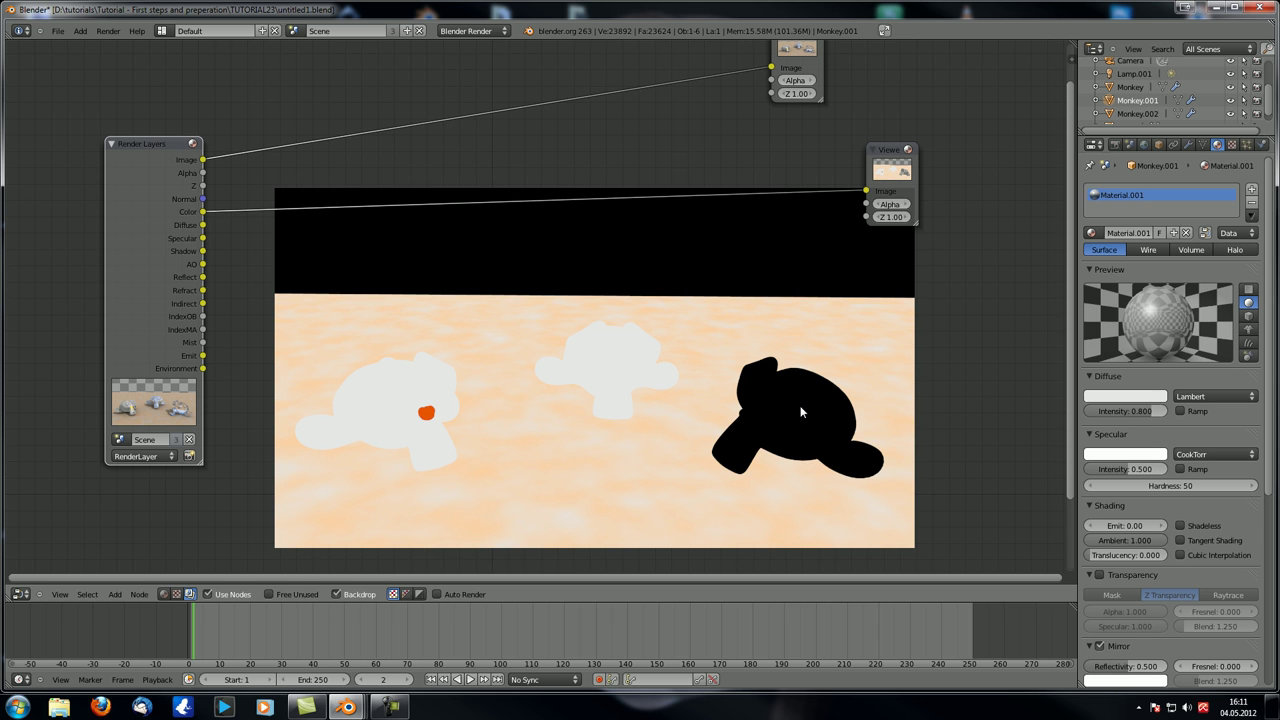
- Preview the Diffuse, Specular, Shadow, AO, Reflect and Refract passes one after another through the Viewer node
ctrl+shift+click(170, 236)
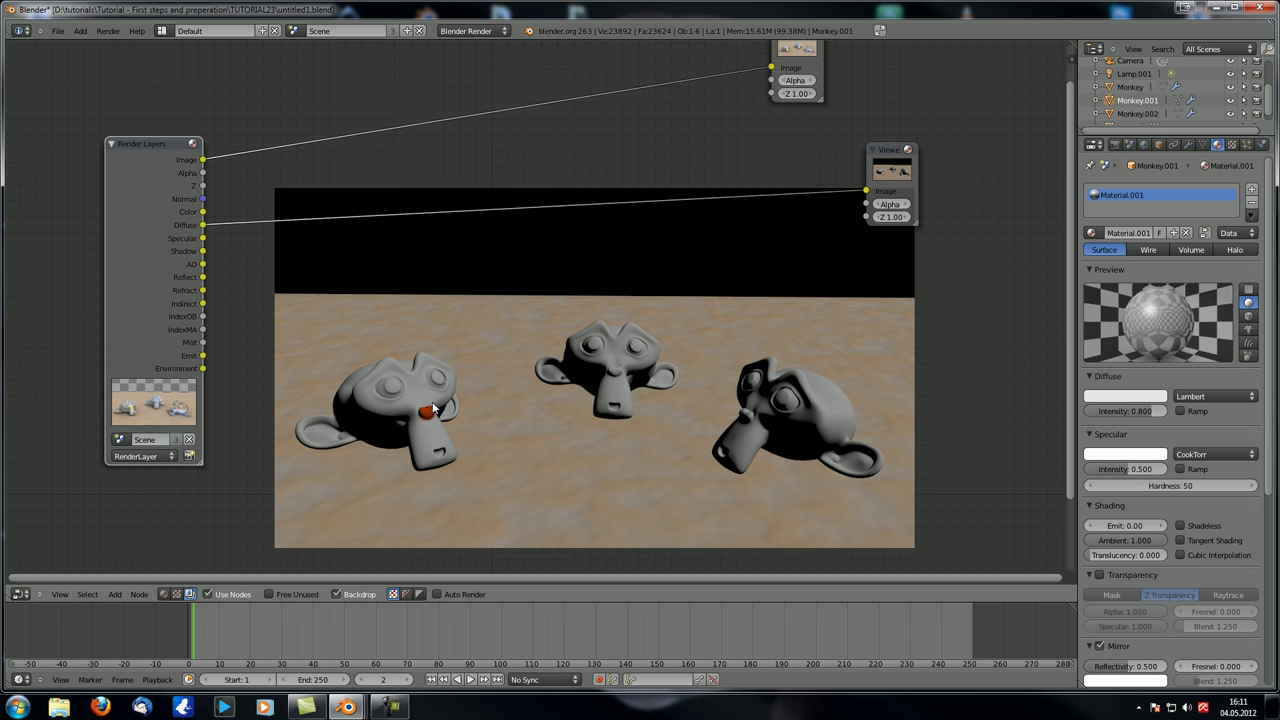
ctrl+shift+click(170, 284)
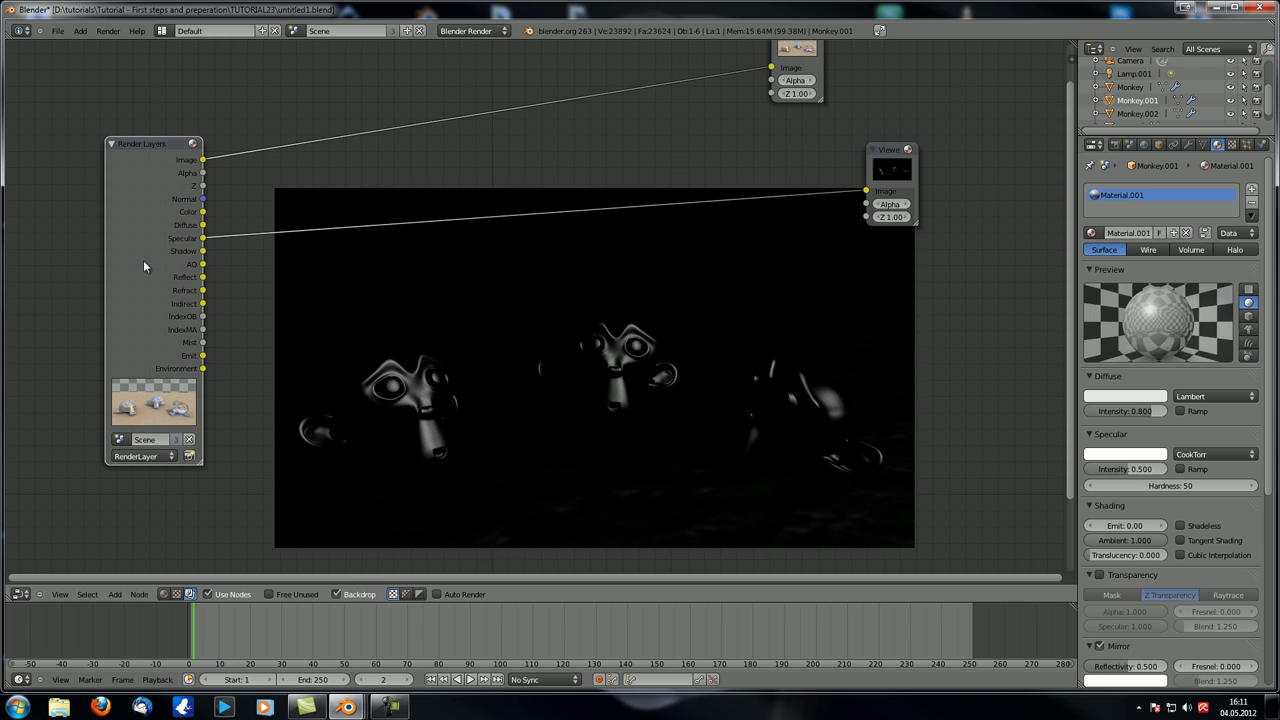
ctrl+shift+click(144, 258)
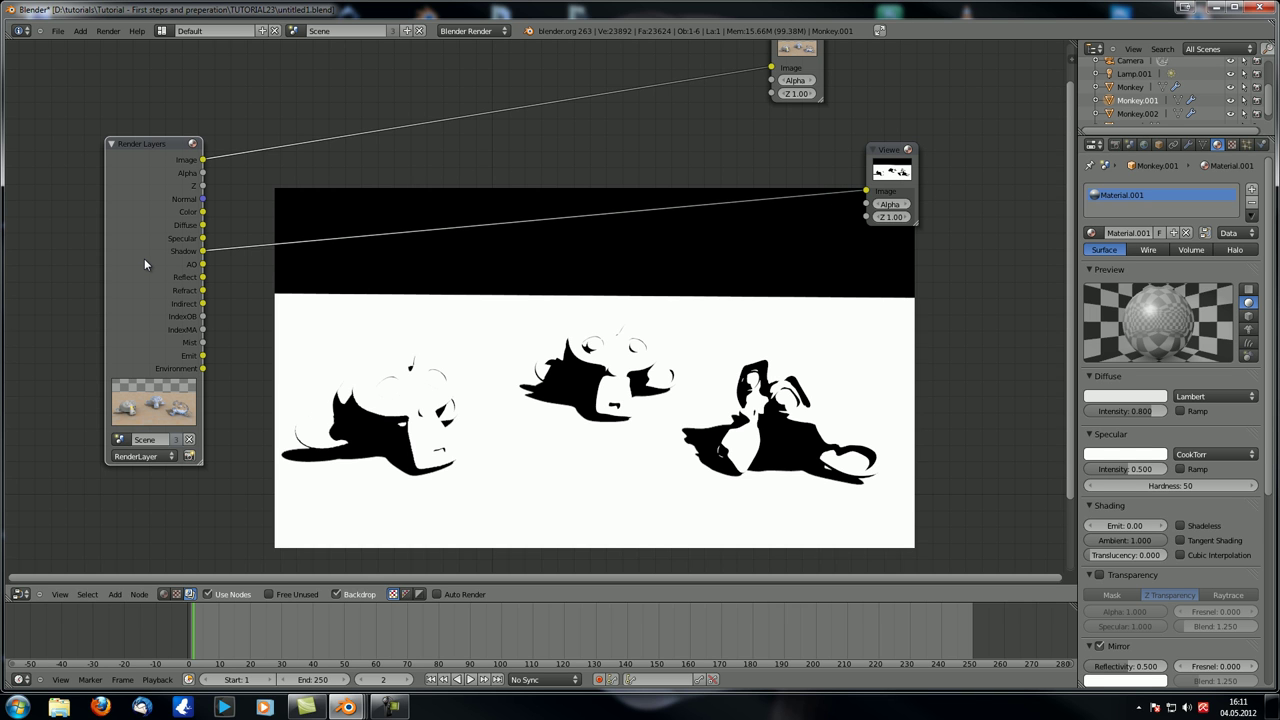
ctrl+shift+click(158, 265)
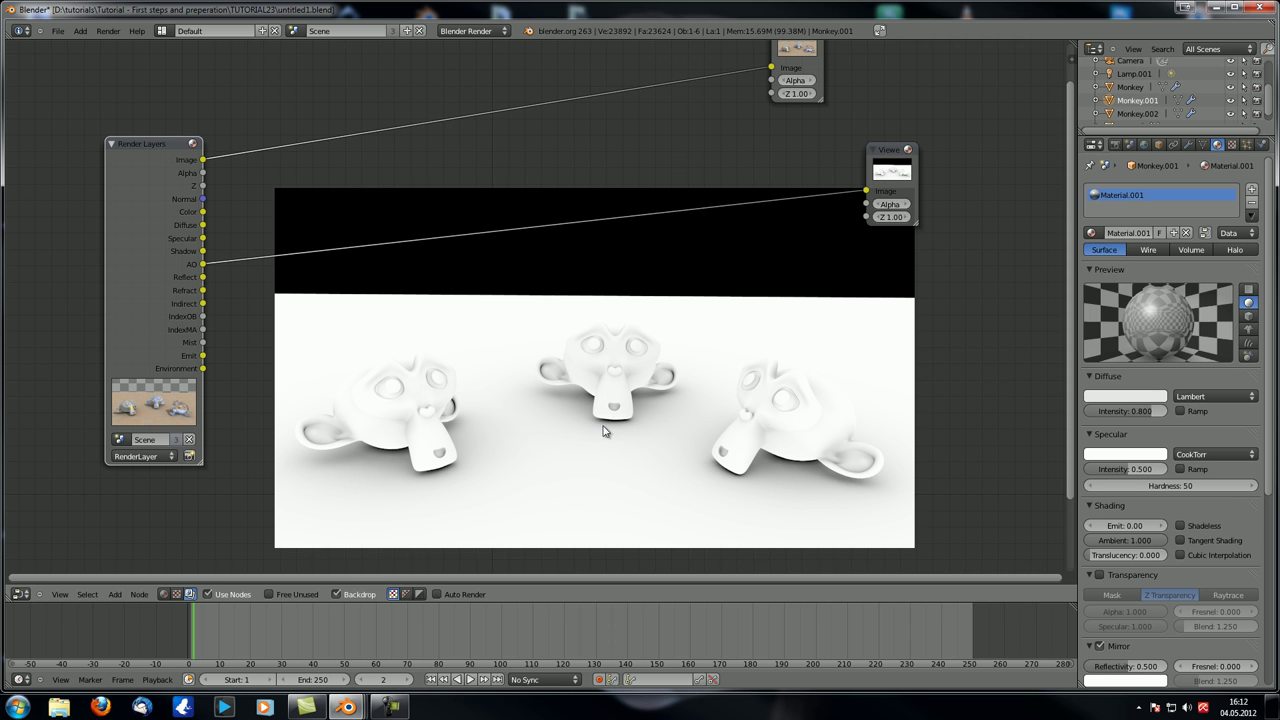
ctrl+shift+click(162, 303)
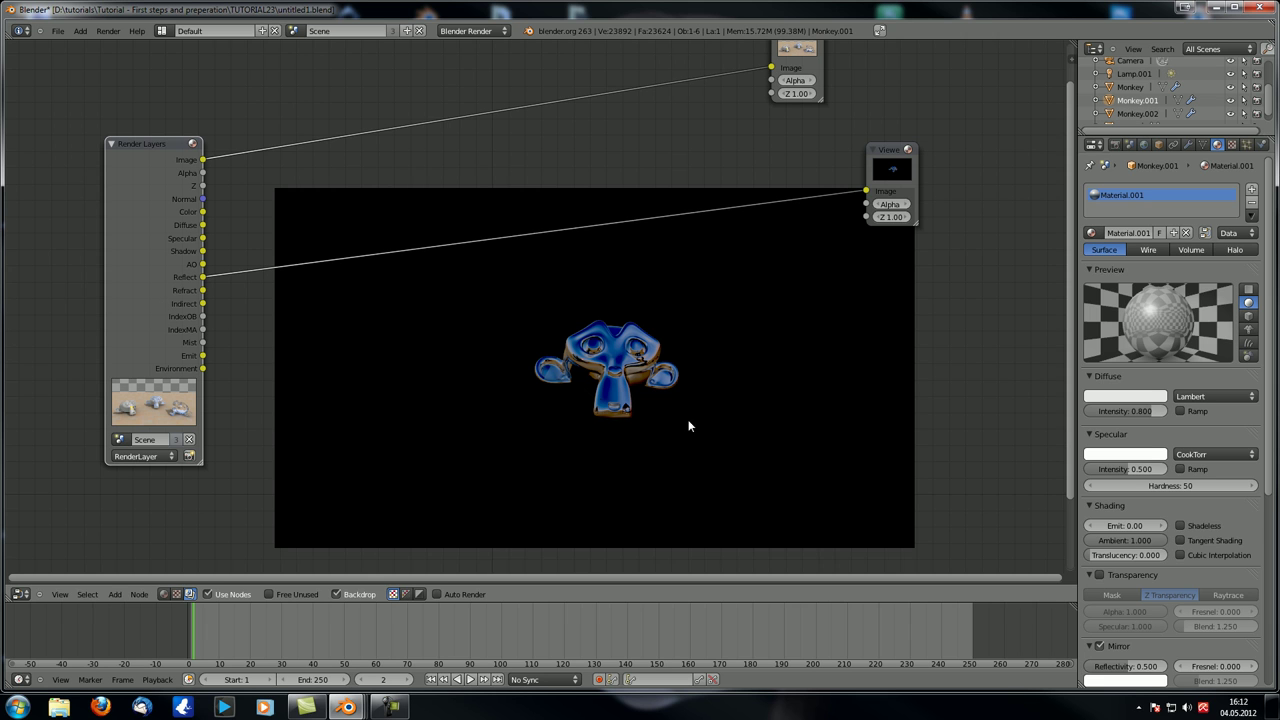
ctrl+shift+click(170, 340)
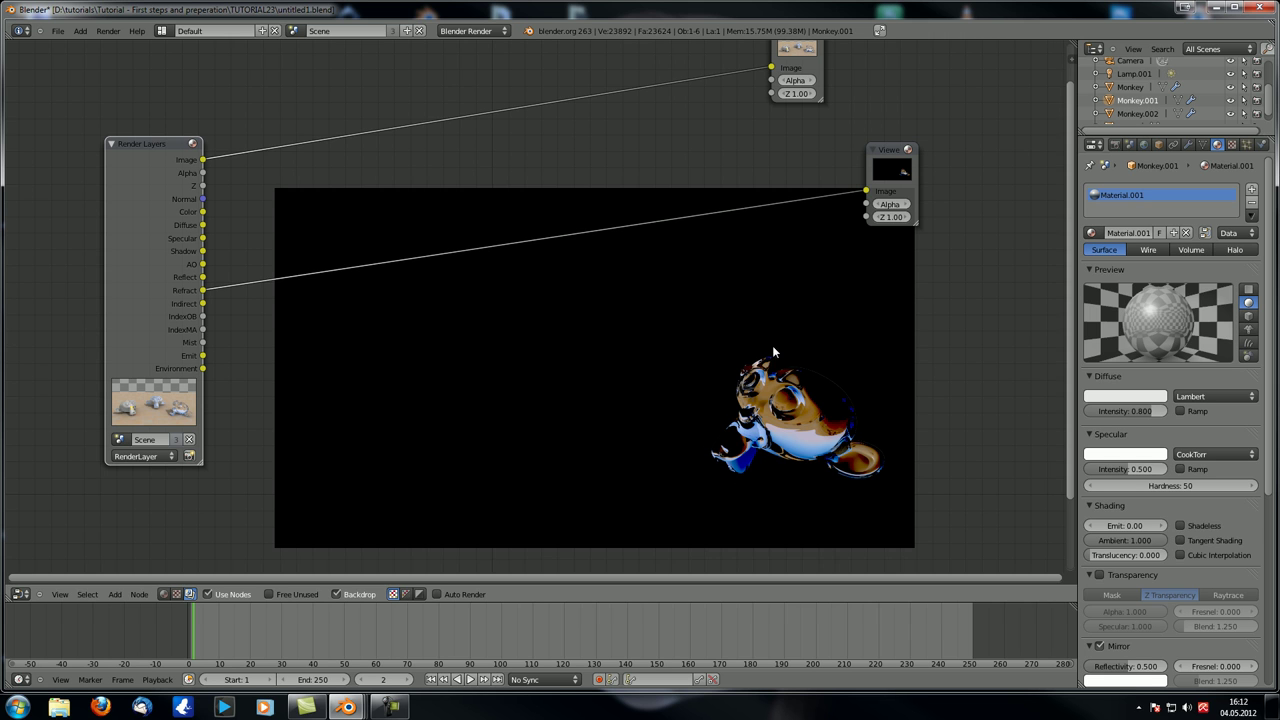
- Preview the Indirect, IndexOB, IndexMA and Emit passes through the Viewer node
ctrl+shift+click(126, 286)
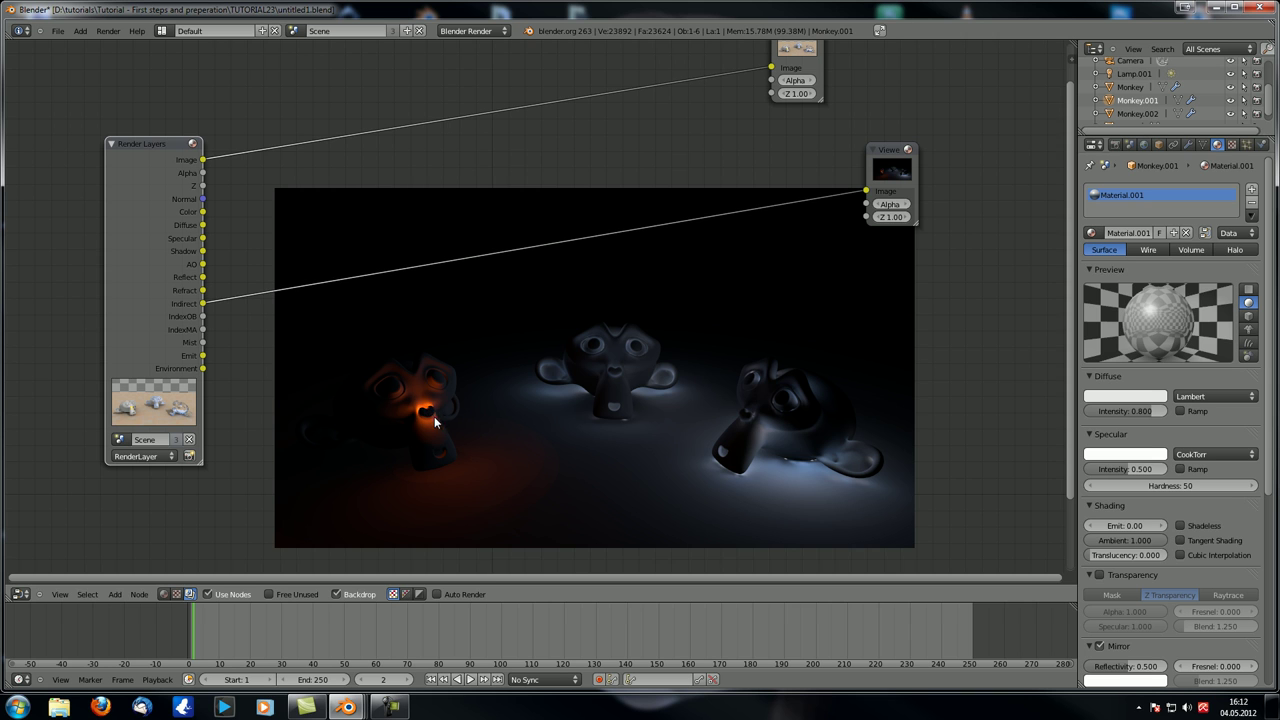
ctrl+shift+click(160, 319)
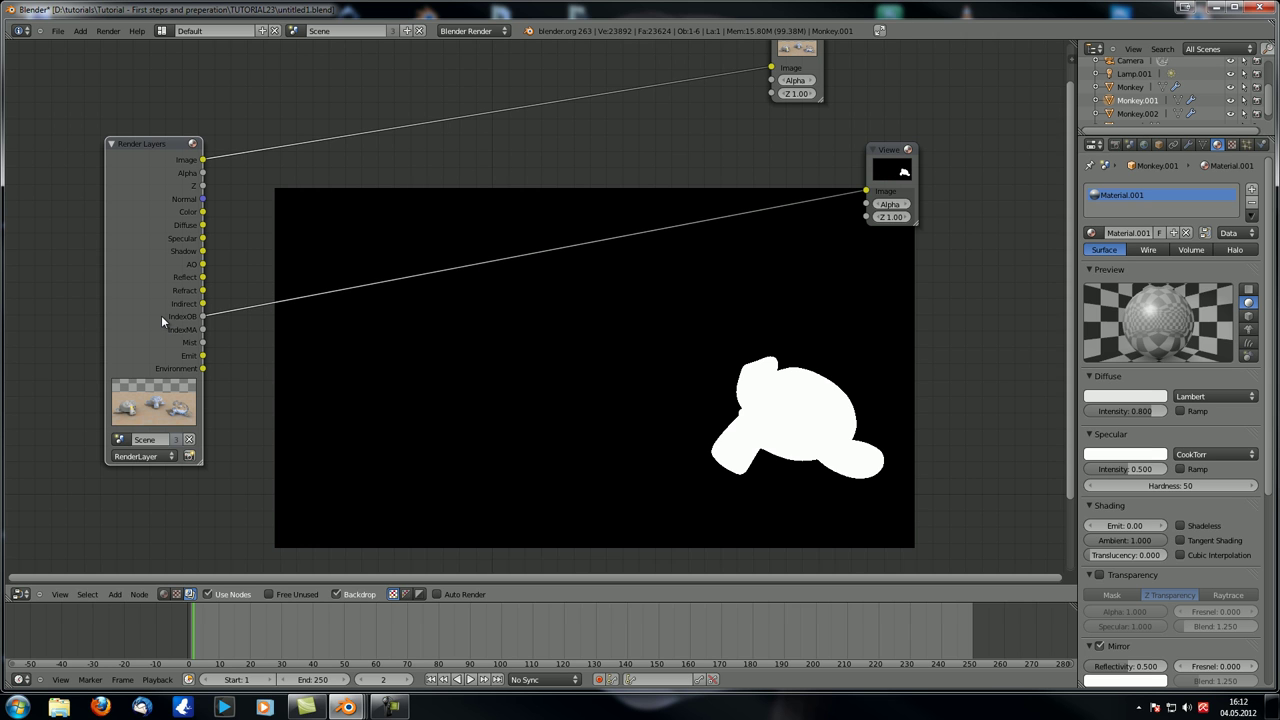
ctrl+shift+click(162, 315)
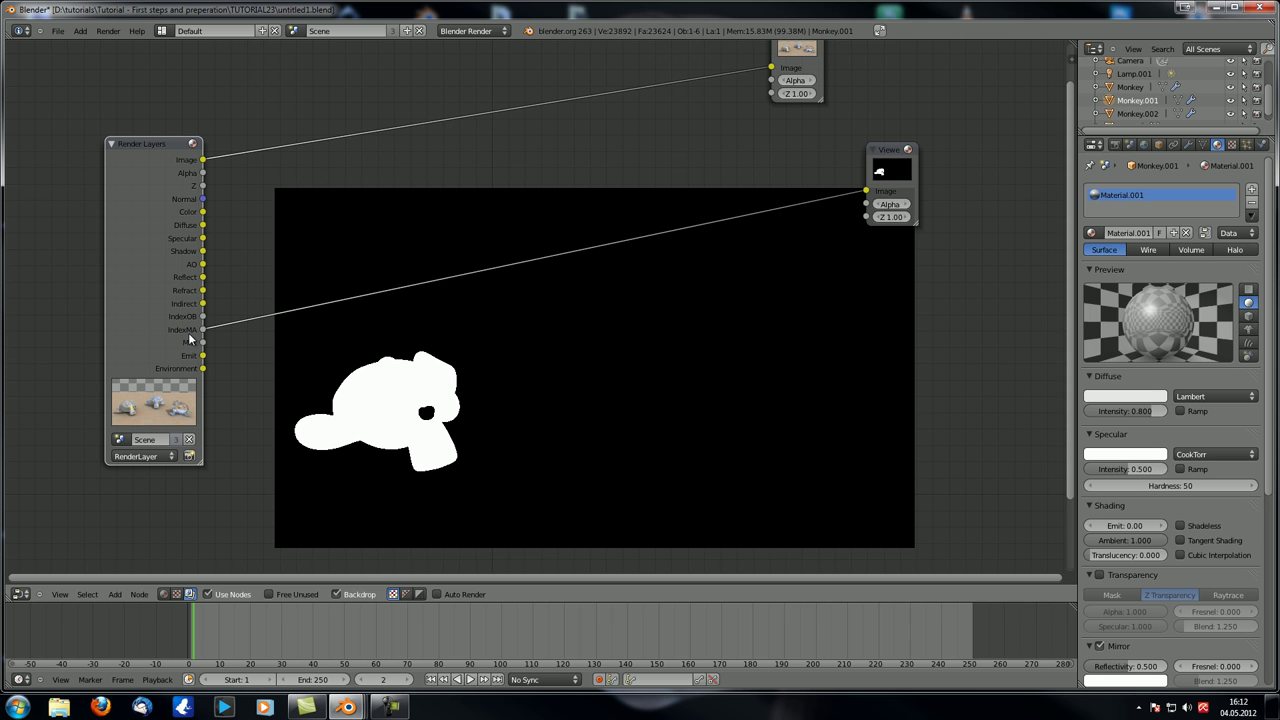
ctrl+shift+click(178, 320)
ctrl+shift+click(178, 320)
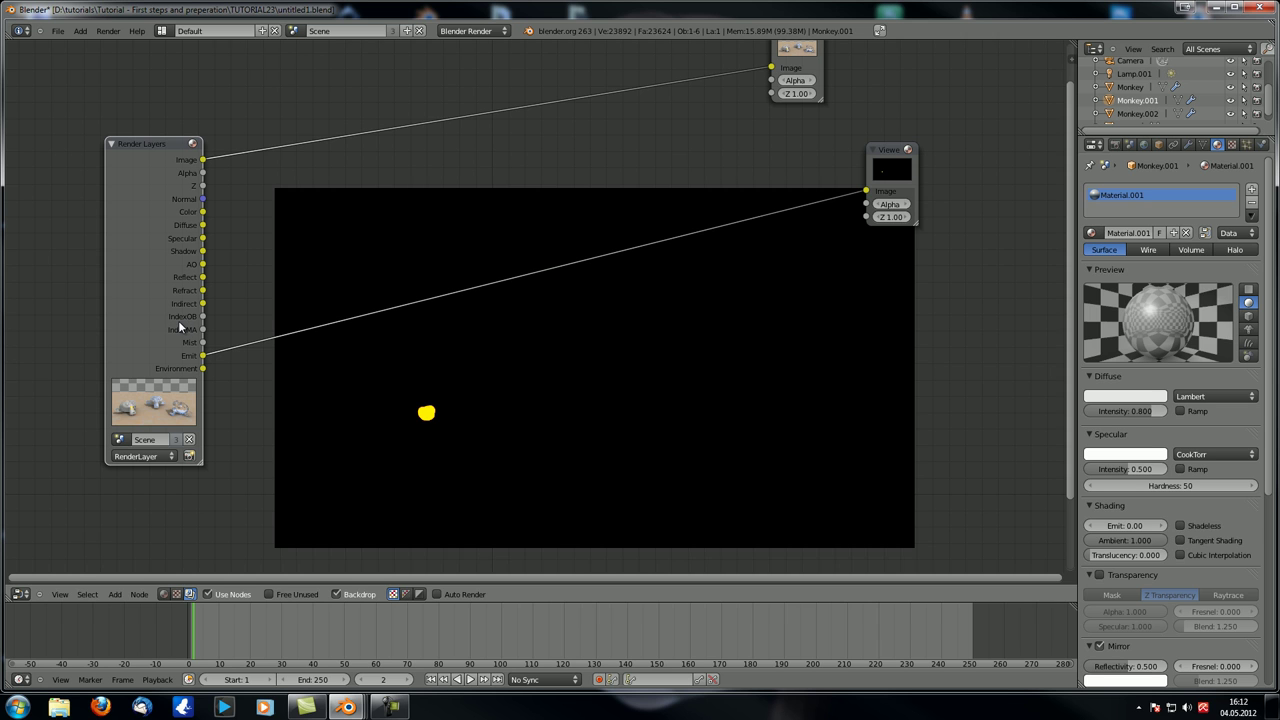
- Switch the Node Editor to the 3D View and examine the middle monkey's material options, including its pass index
click(20, 597)
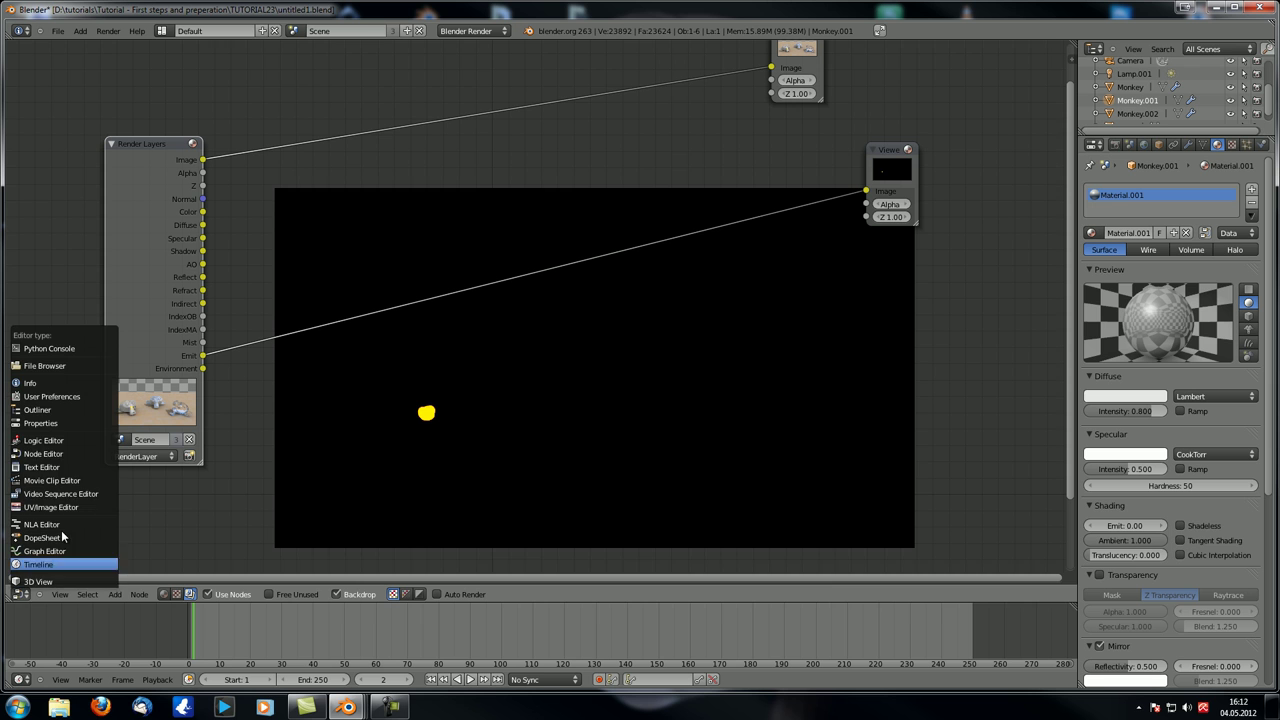
click(40, 582)
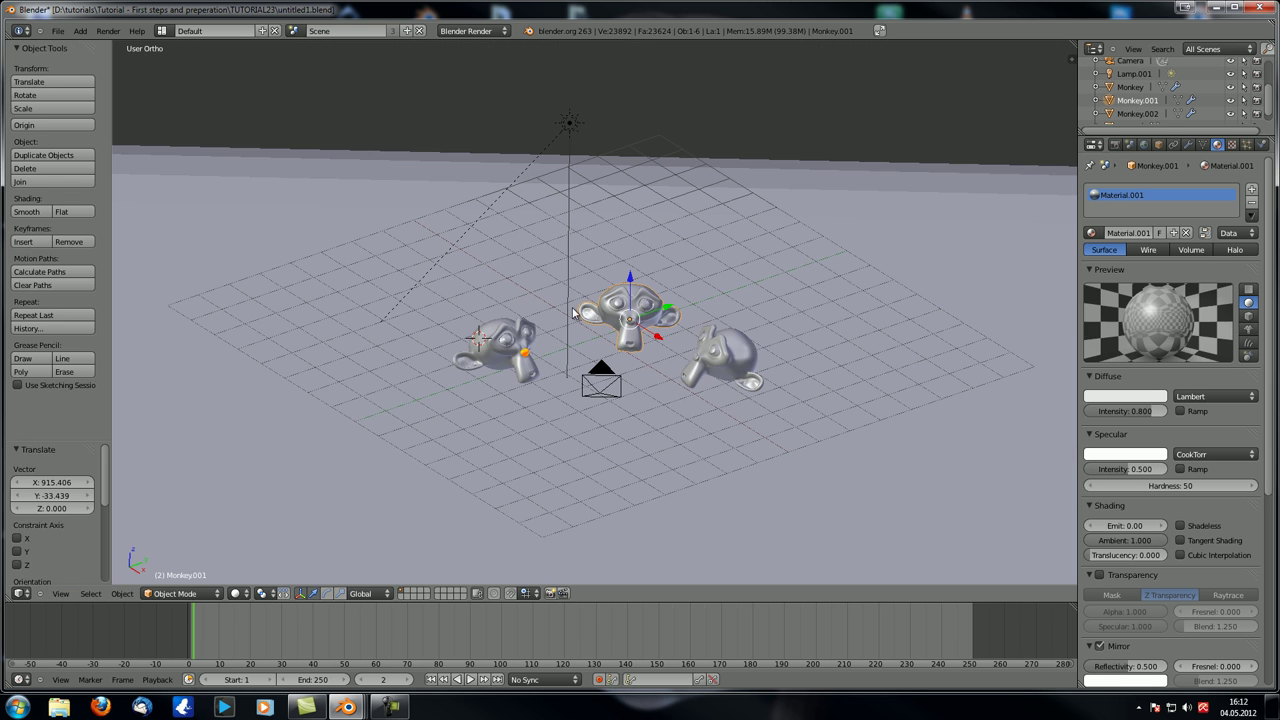
scroll(620, 308, up, 4)
middle_drag(745, 314, 590, 320)
scroll(1188, 428, down, 3)
scroll(1188, 428, down, 4)
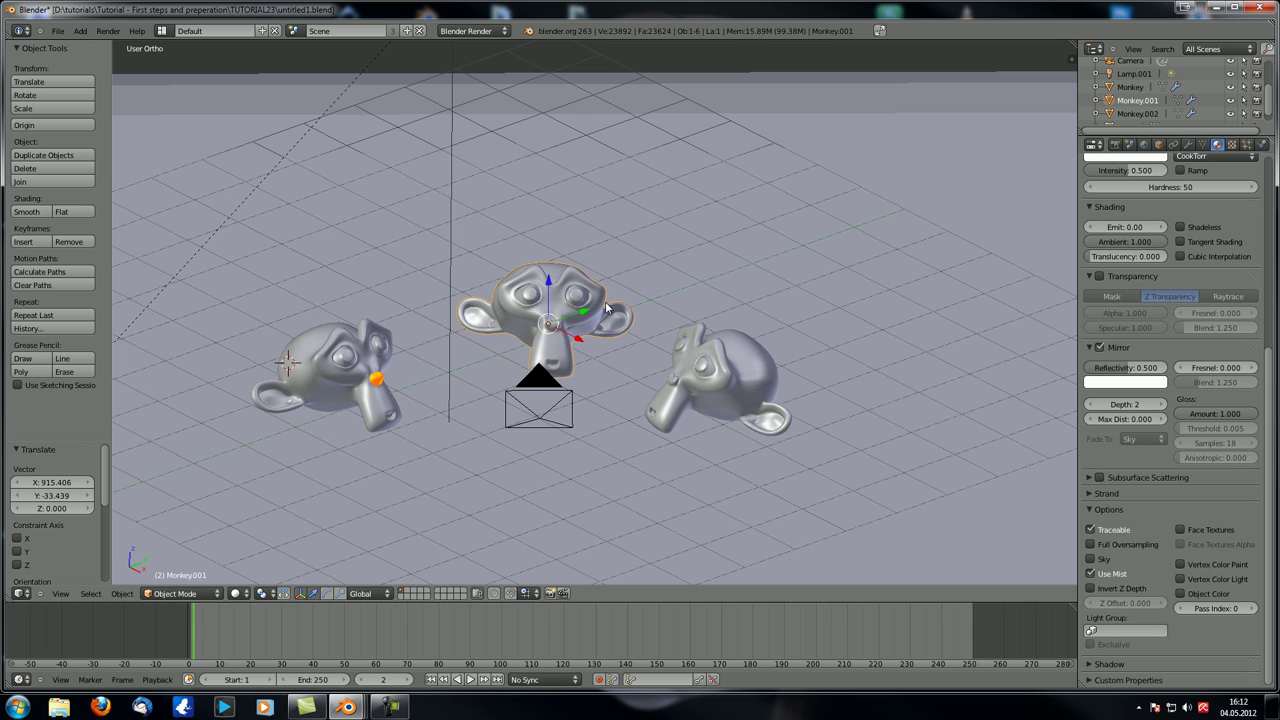
- Select Monkey.002 and set its object Pass Index to 0
right_click(713, 404)
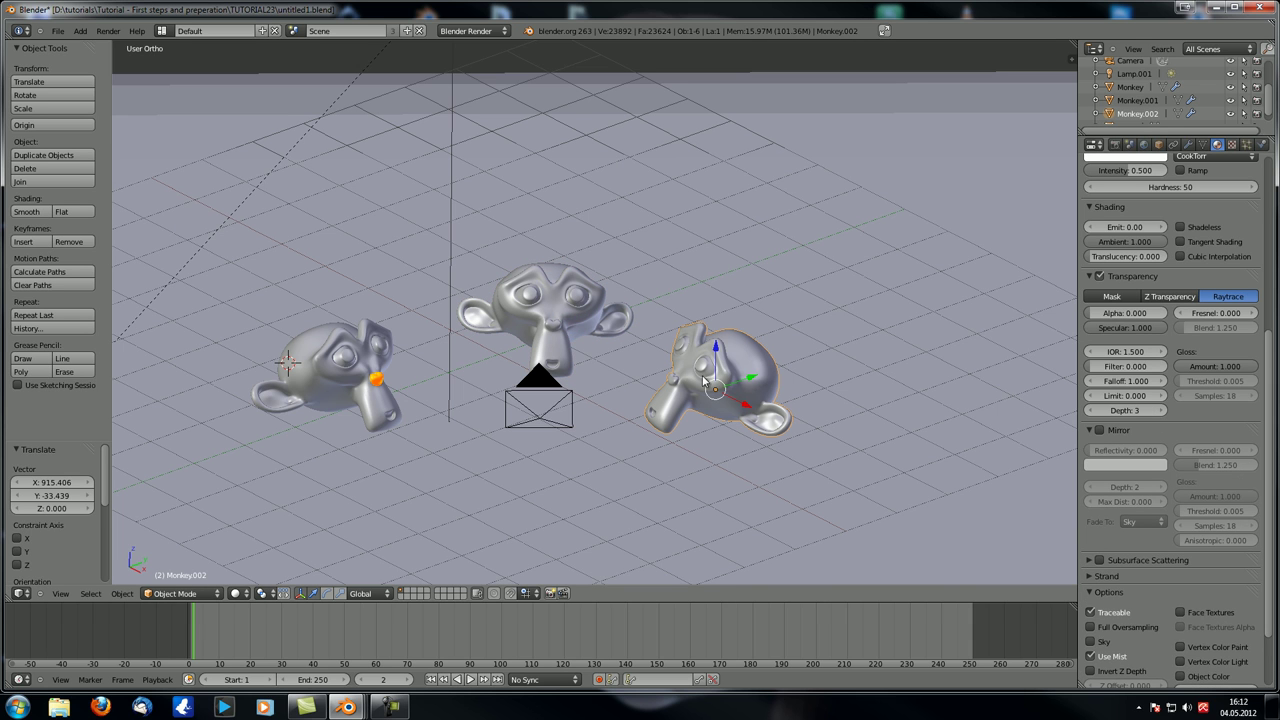
scroll(1188, 362, down, 2)
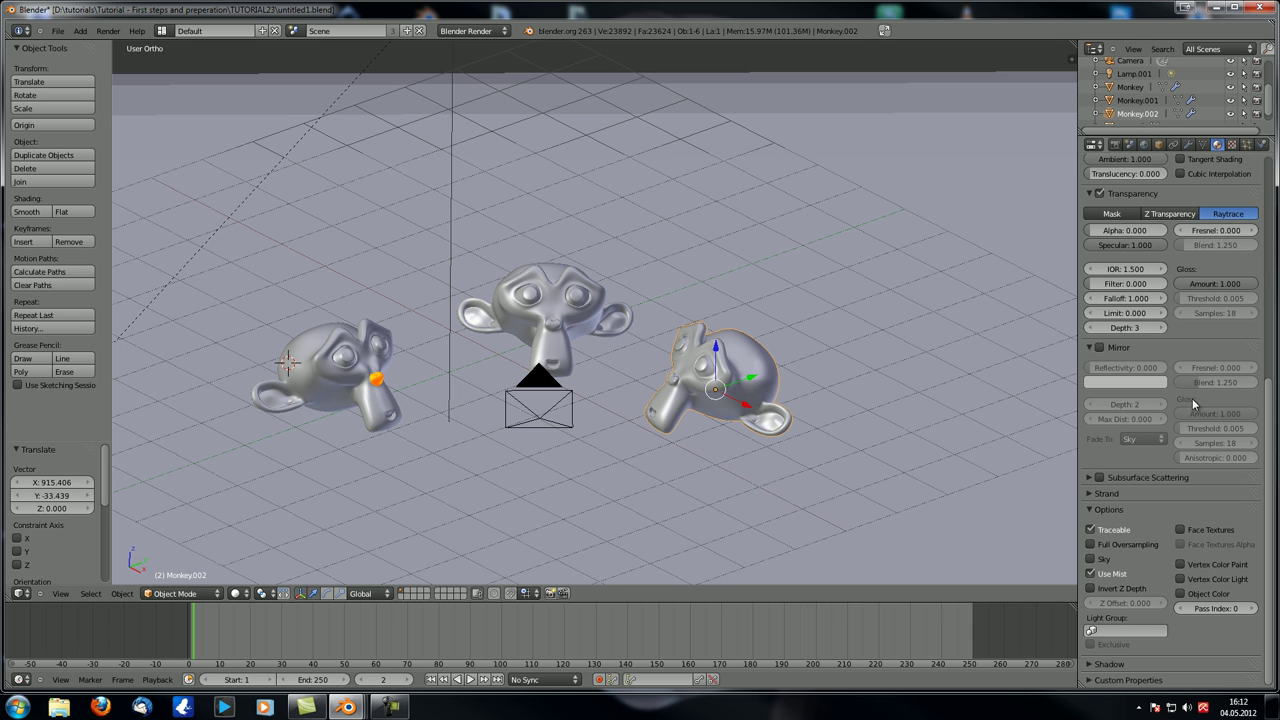
click(1160, 145)
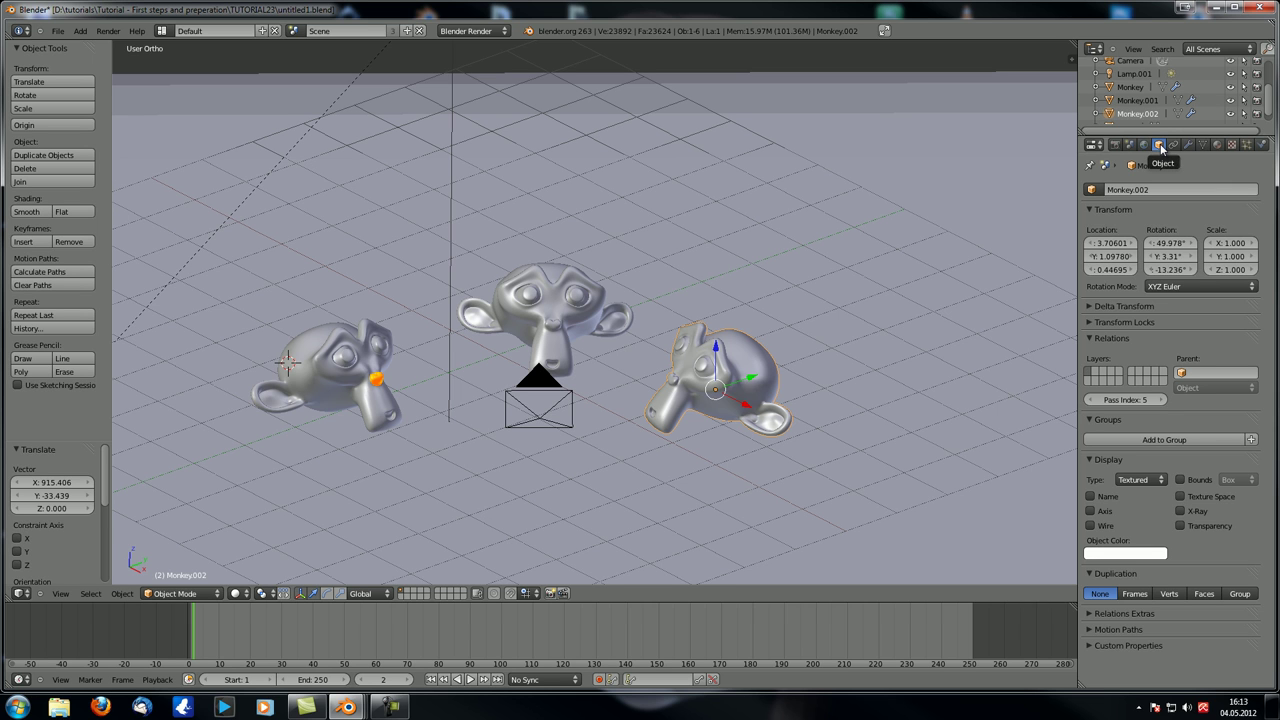
click(1101, 401)
ctrl+scroll(1150, 400, down, 4)
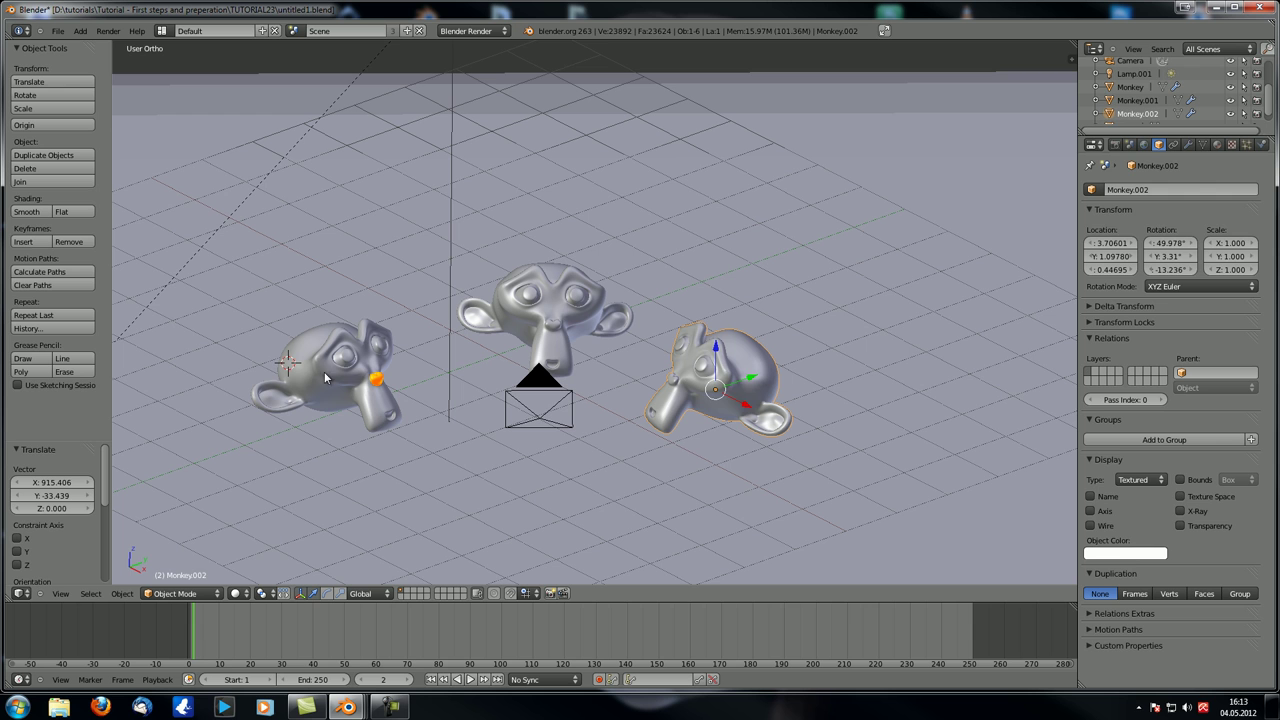
- Select the monkey with the glowing nose and set the Pass Index of its Material.004 to 0
right_click(325, 377)
click(1217, 145)
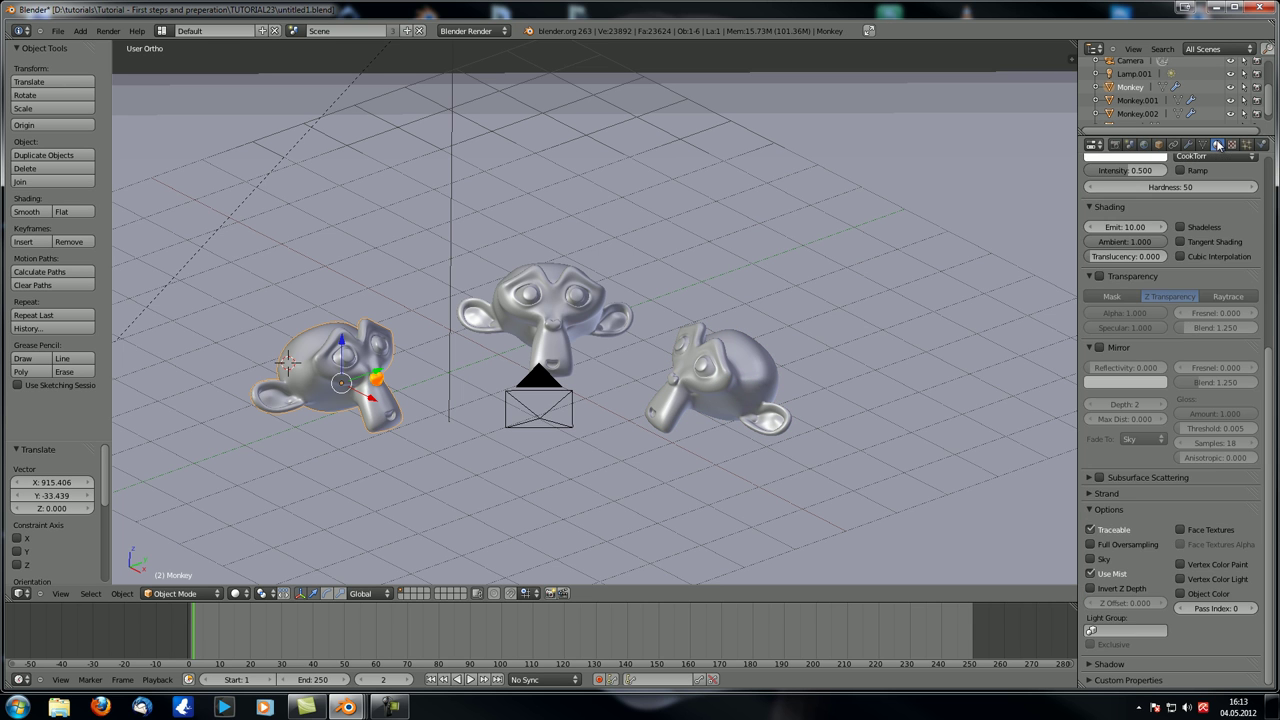
scroll(1120, 220, up, 8)
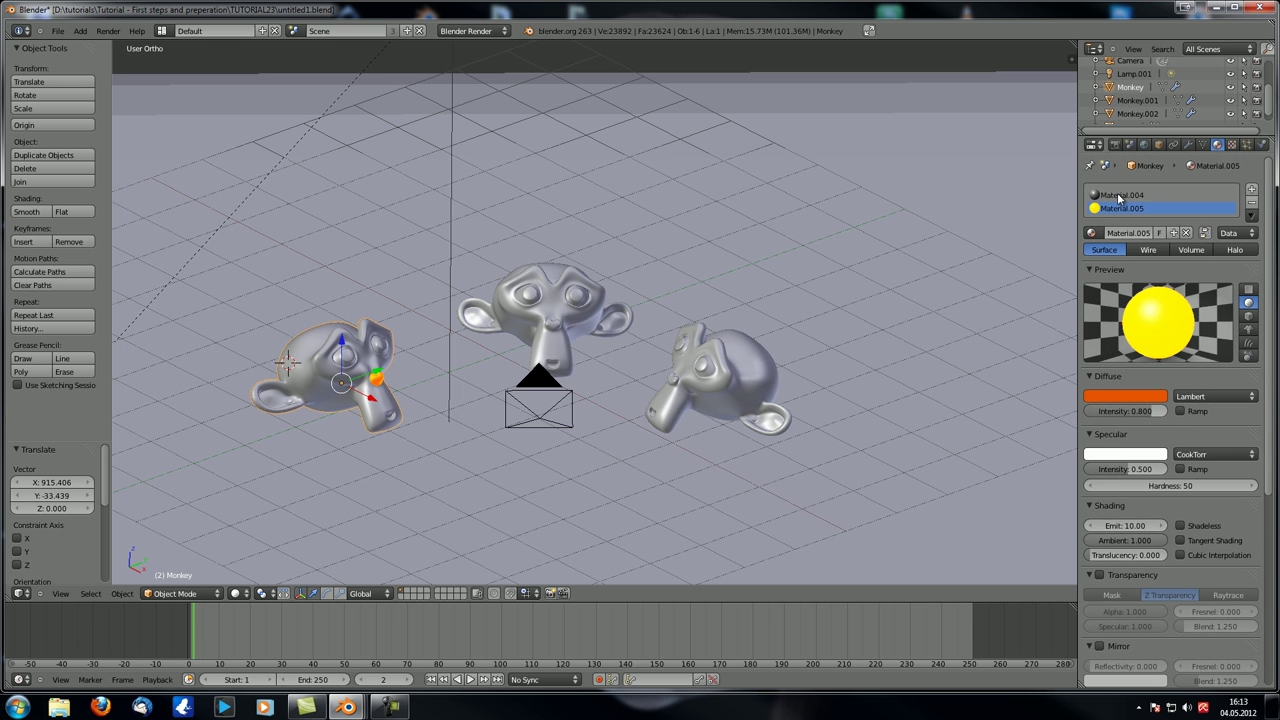
click(1118, 196)
scroll(1155, 345, down, 8)
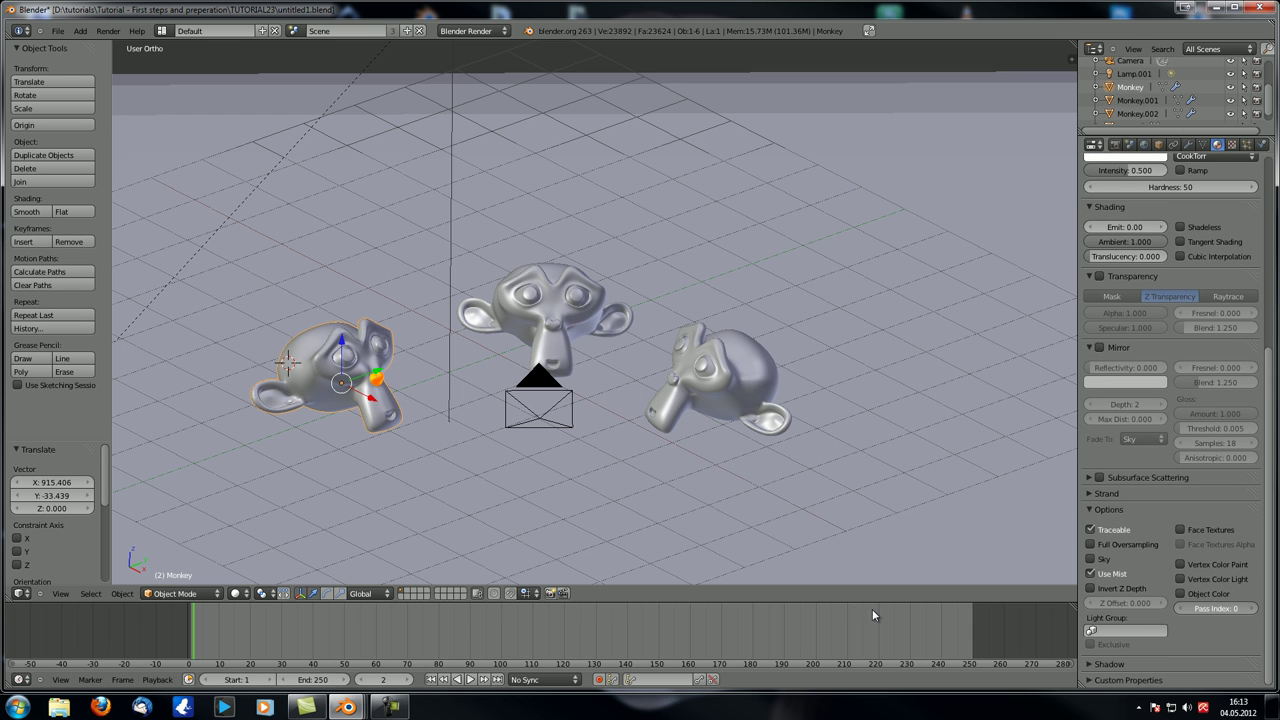
- Save the file over untitled1.blend and render the scene with the changed pass indices
key(ctrl+s)
click(451, 426)
middle_drag(489, 341, 519, 347)
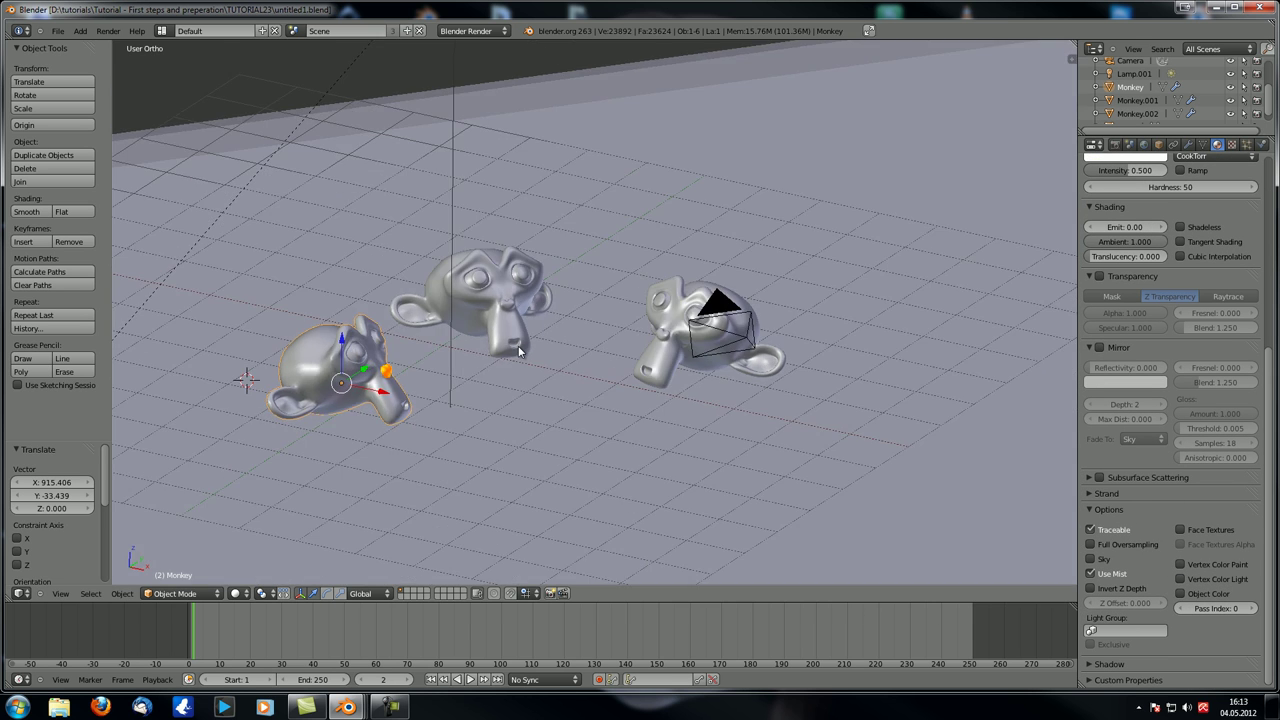
key(F12)
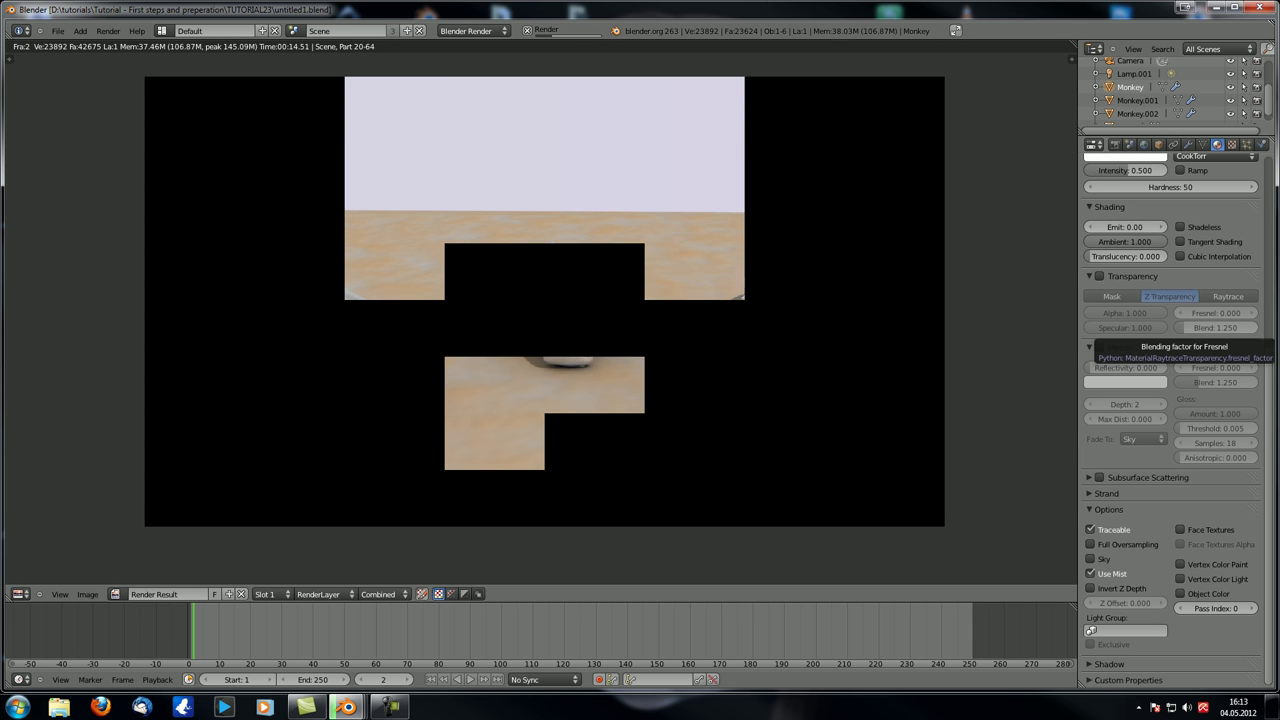
- Return to the Node Editor and cycle the Viewer node through the re-rendered passes up to IndexMA
click(19, 594)
click(50, 451)
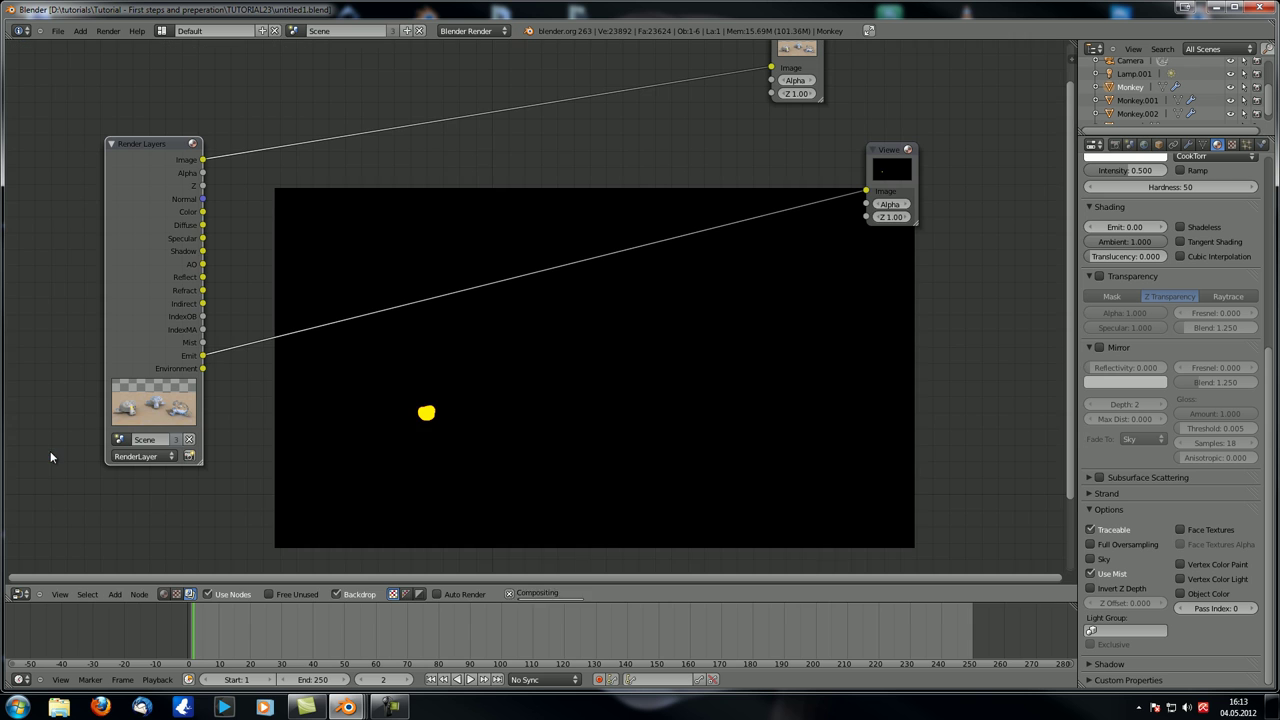
ctrl+shift+click(161, 233)
ctrl+shift+click(161, 233)
ctrl+shift+click(161, 233)
ctrl+shift+click(161, 233)
ctrl+shift+click(161, 233)
ctrl+shift+click(161, 233)
ctrl+shift+click(161, 233)
ctrl+shift+click(161, 233)
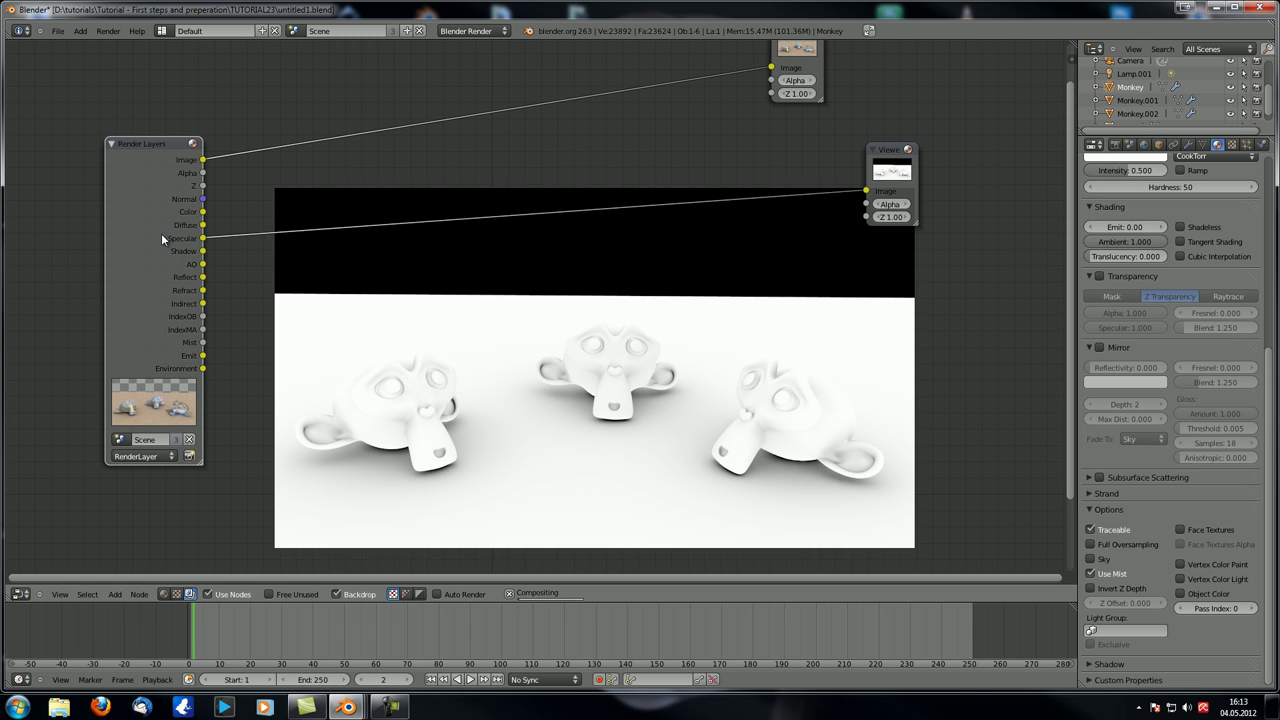
ctrl+shift+click(161, 233)
ctrl+shift+click(161, 233)
ctrl+shift+click(161, 233)
ctrl+shift+click(161, 233)
ctrl+shift+click(161, 233)
ctrl+shift+click(161, 233)
ctrl+shift+click(161, 233)
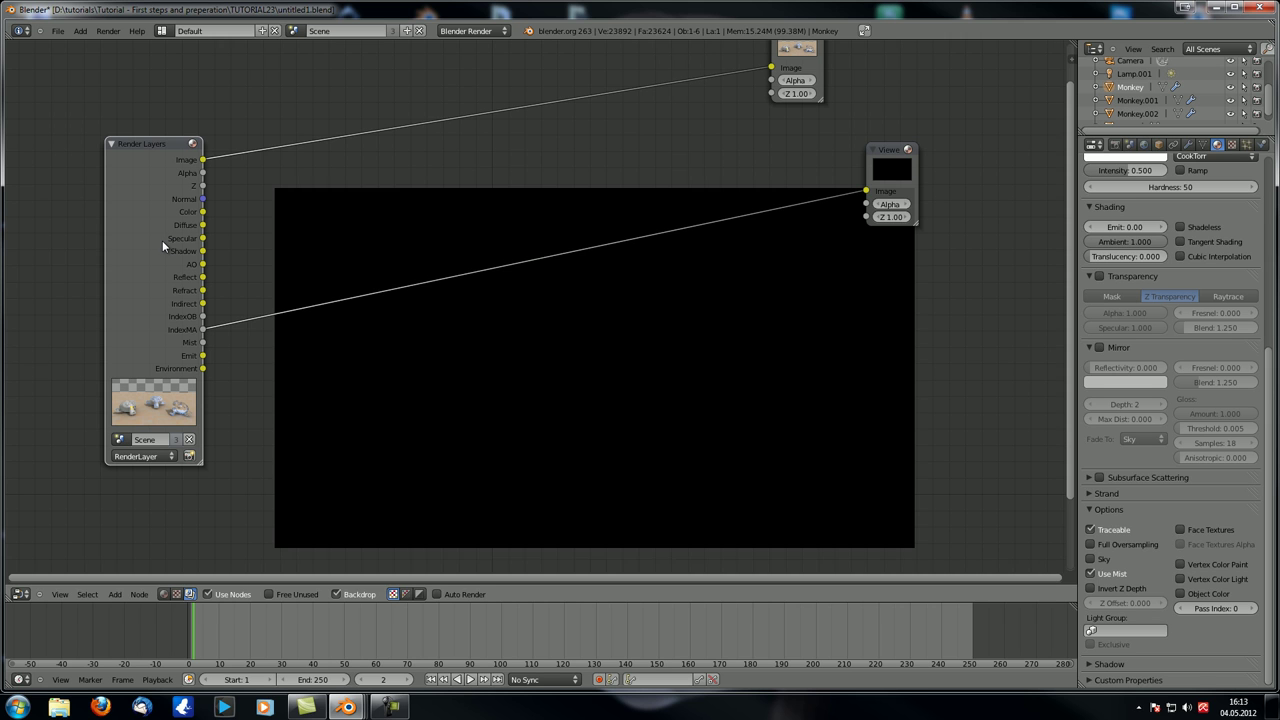
- Preview the Mist, Emit and Environment passes, then connect the AO output to the Viewer node's Image input
ctrl+shift+click(162, 240)
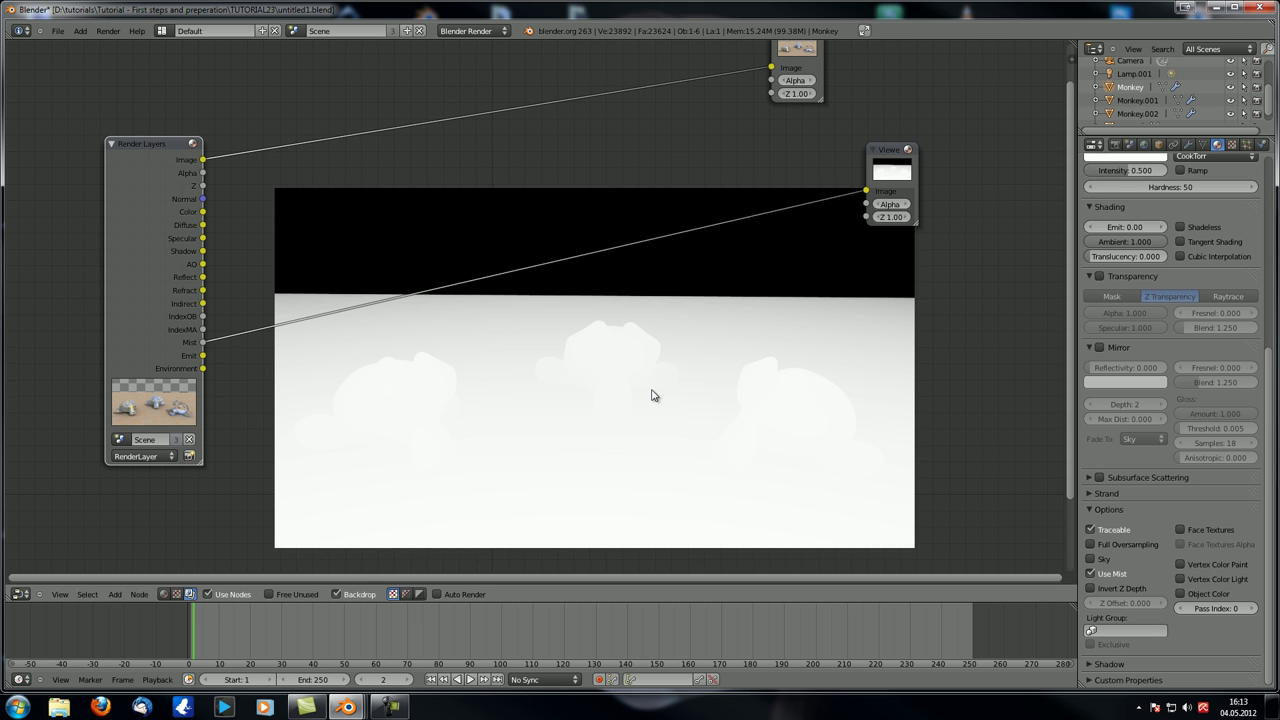
ctrl+shift+click(166, 279)
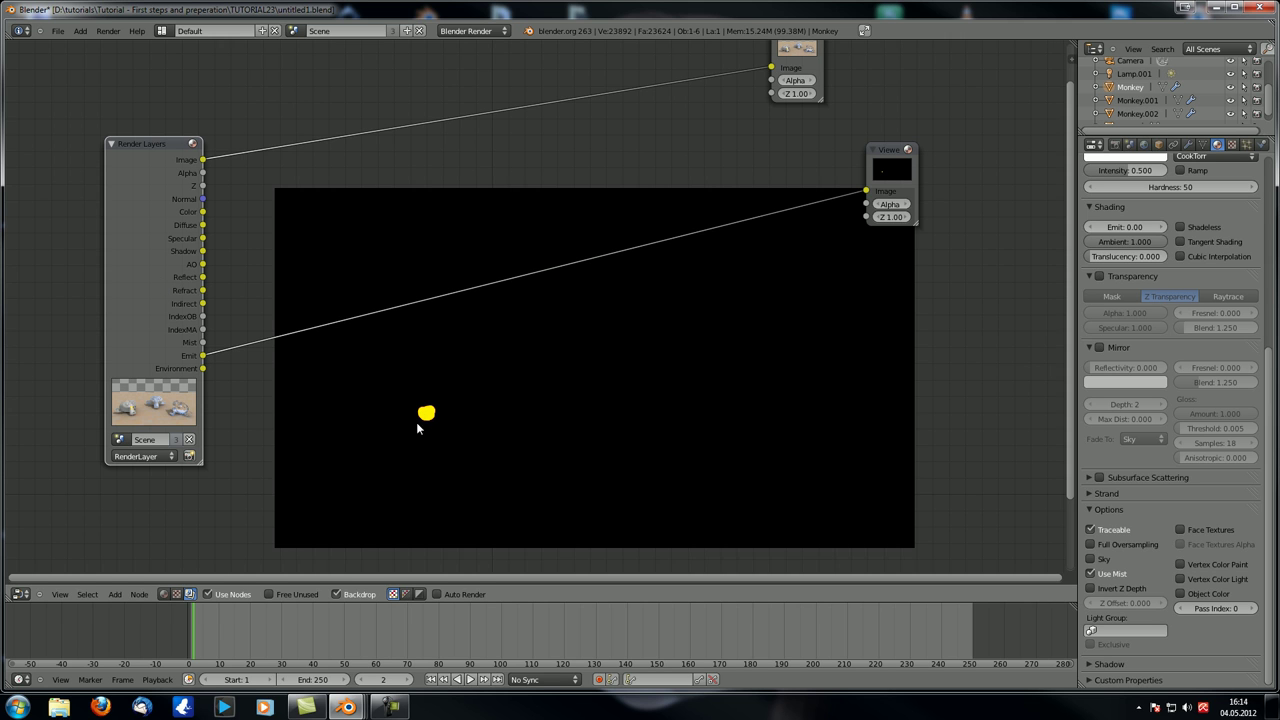
ctrl+shift+click(162, 322)
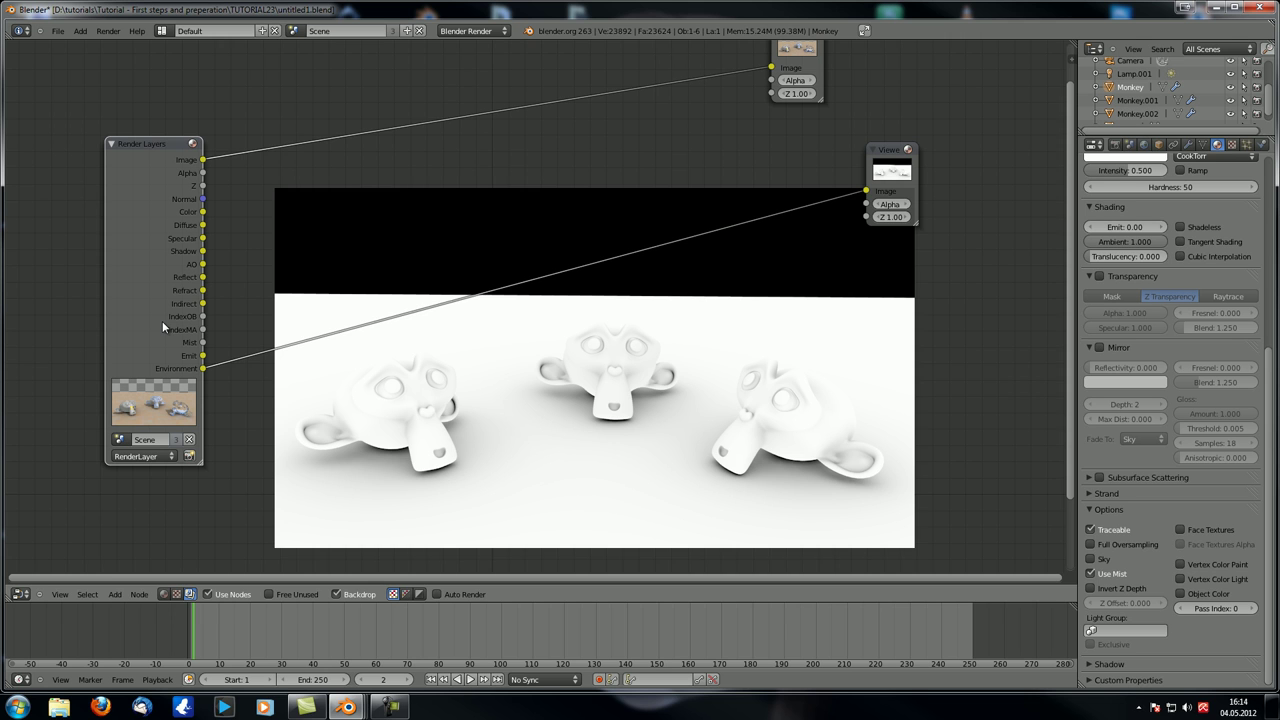
drag(203, 265, 871, 188)
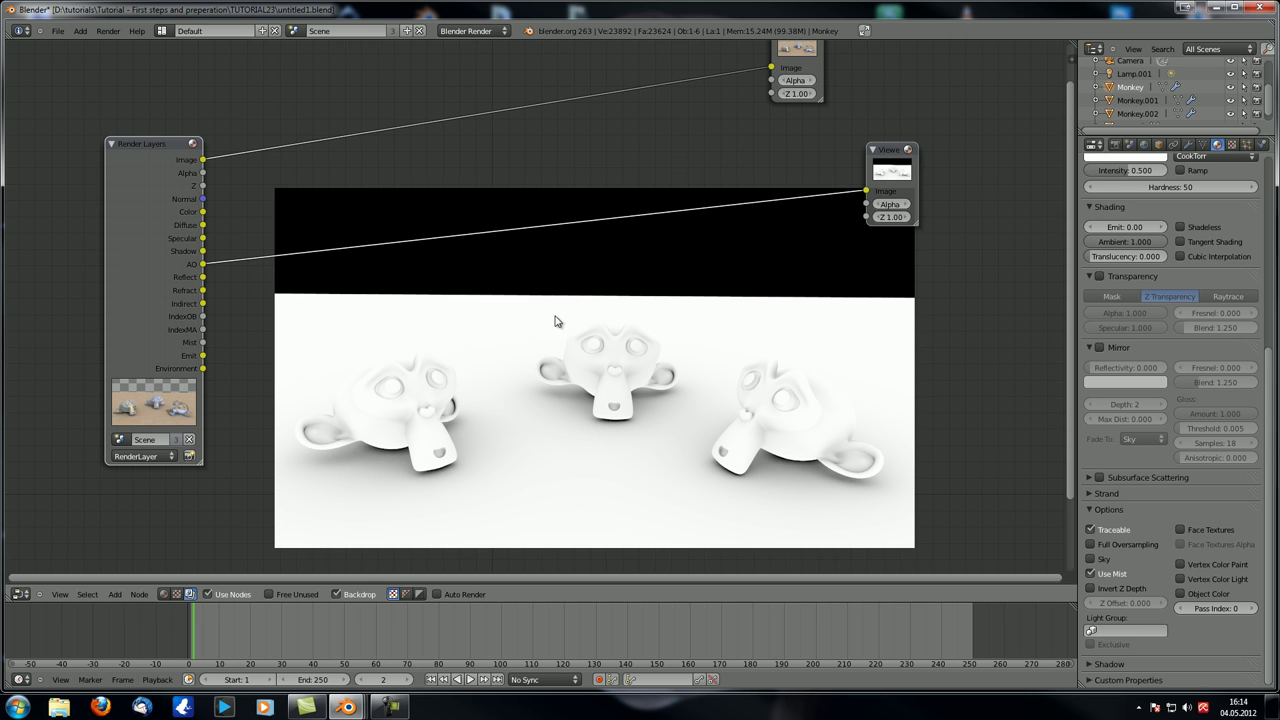
- Insert a Mix node ahead of the Viewer node and connect the Render Layers' Diffuse output to its first Image input
drag(897, 152, 1040, 223)
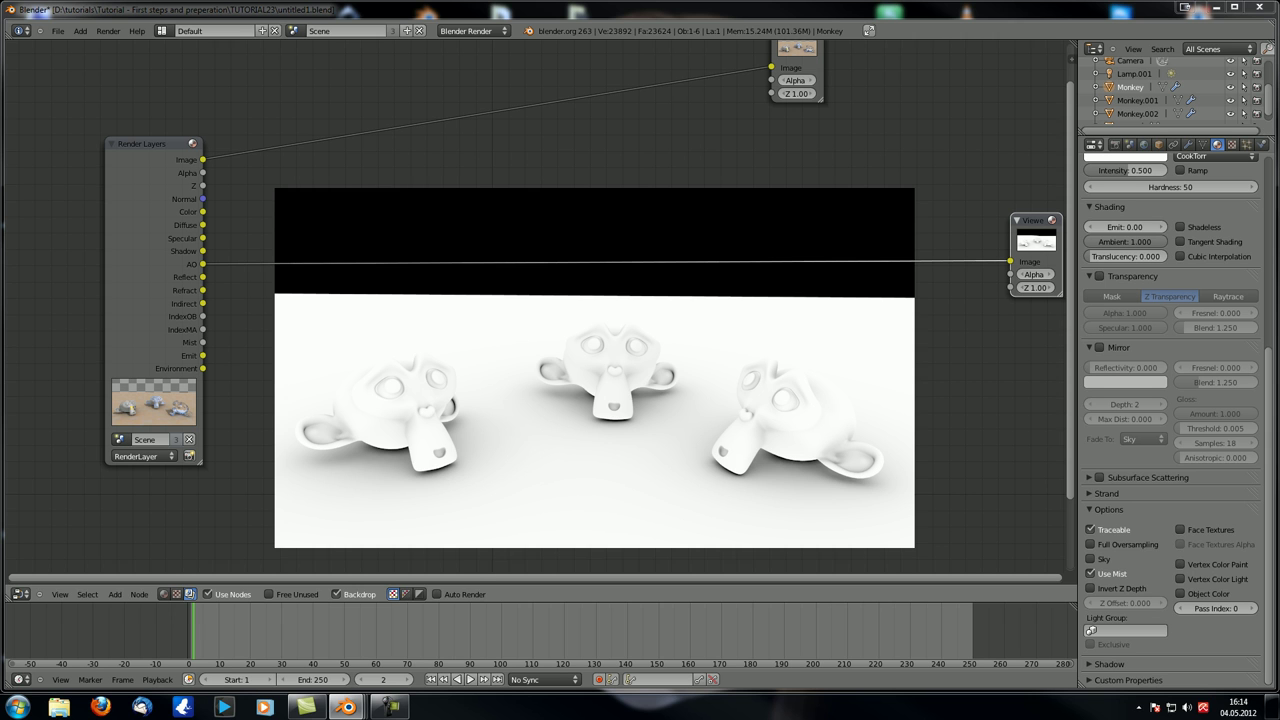
middle_drag(334, 375, 348, 369)
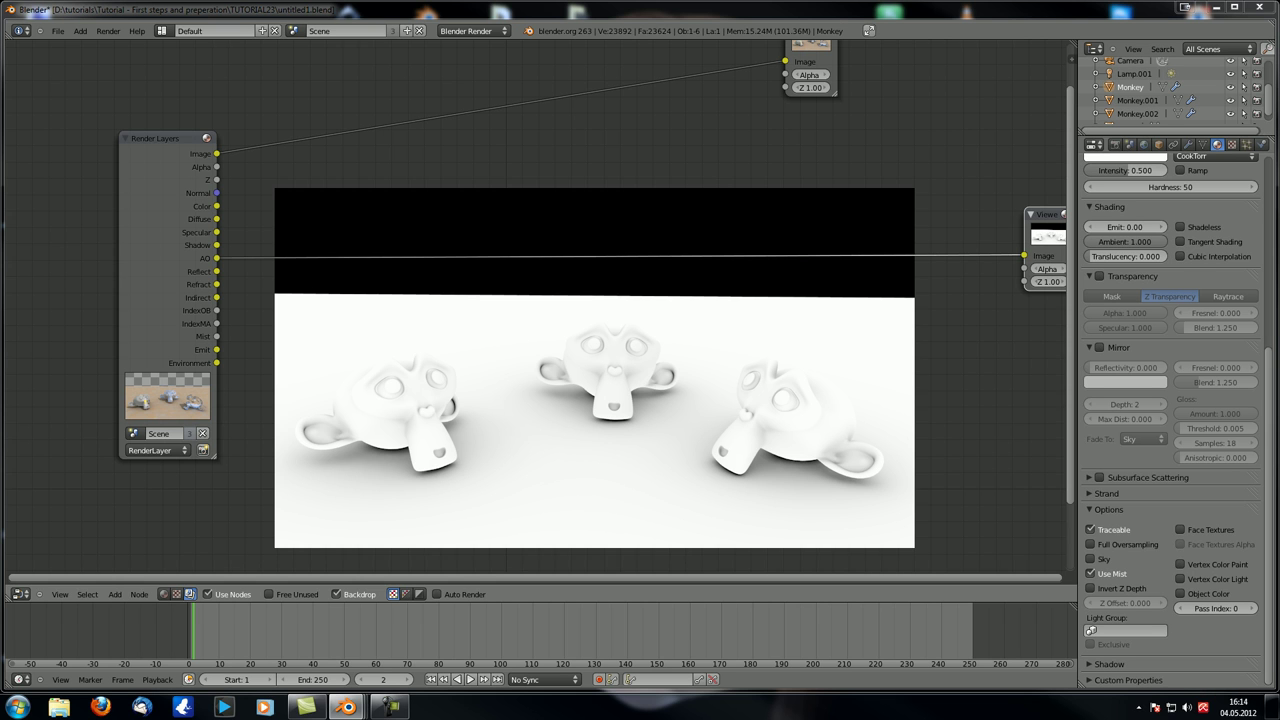
middle_drag(450, 390, 485, 402)
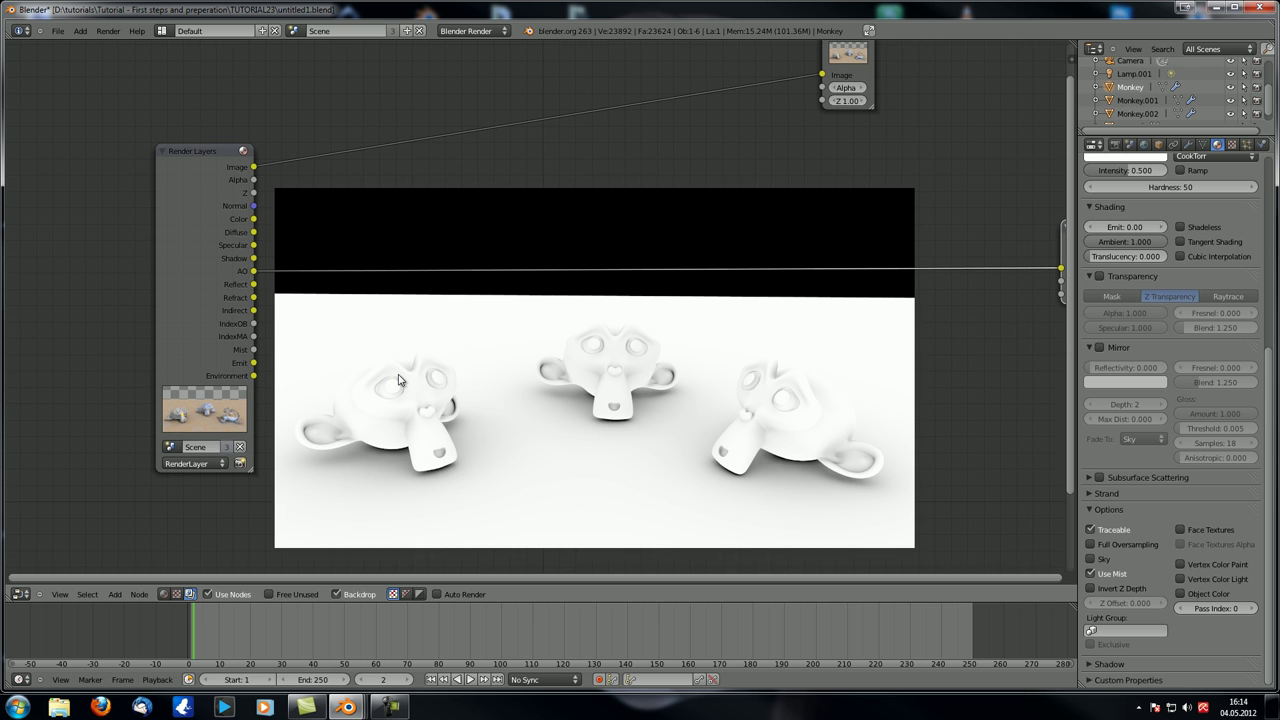
key(shift+a)
mouse_move(370, 389)
click(445, 390)
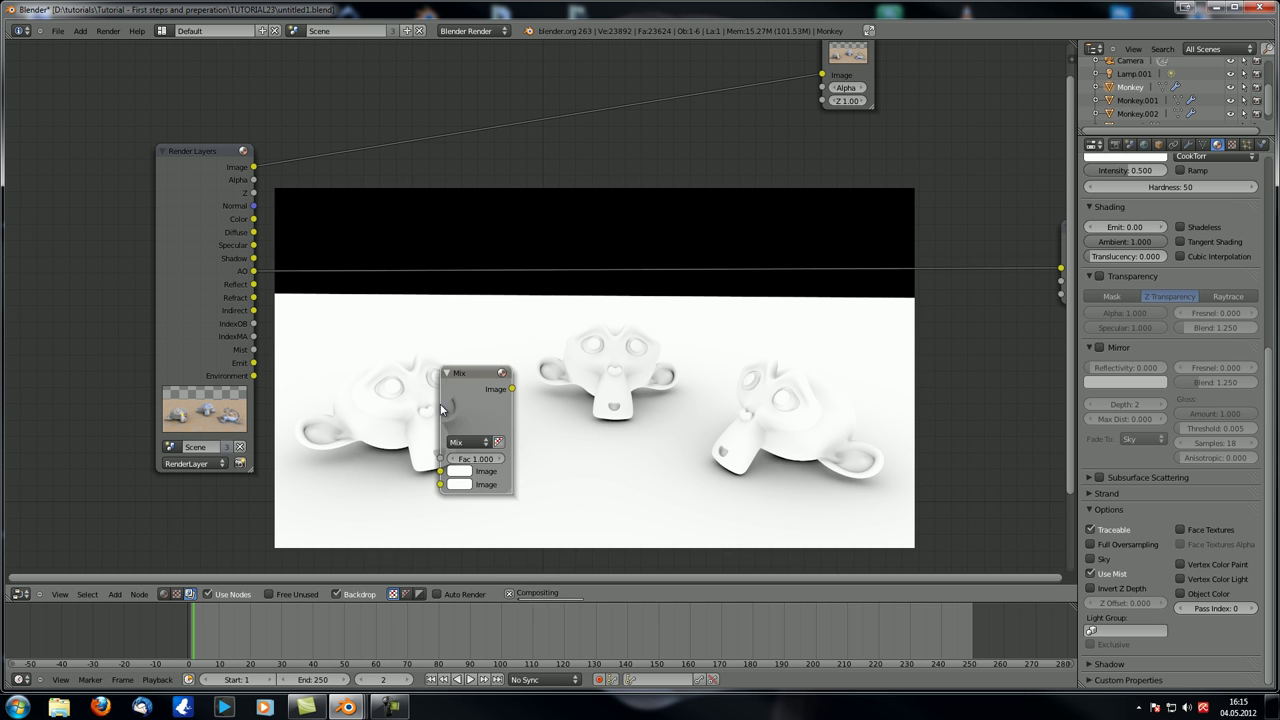
click(560, 215)
drag(253, 232, 505, 315)
- Set the Mix node's second Image colour to black and its blend type to Add
click(544, 309)
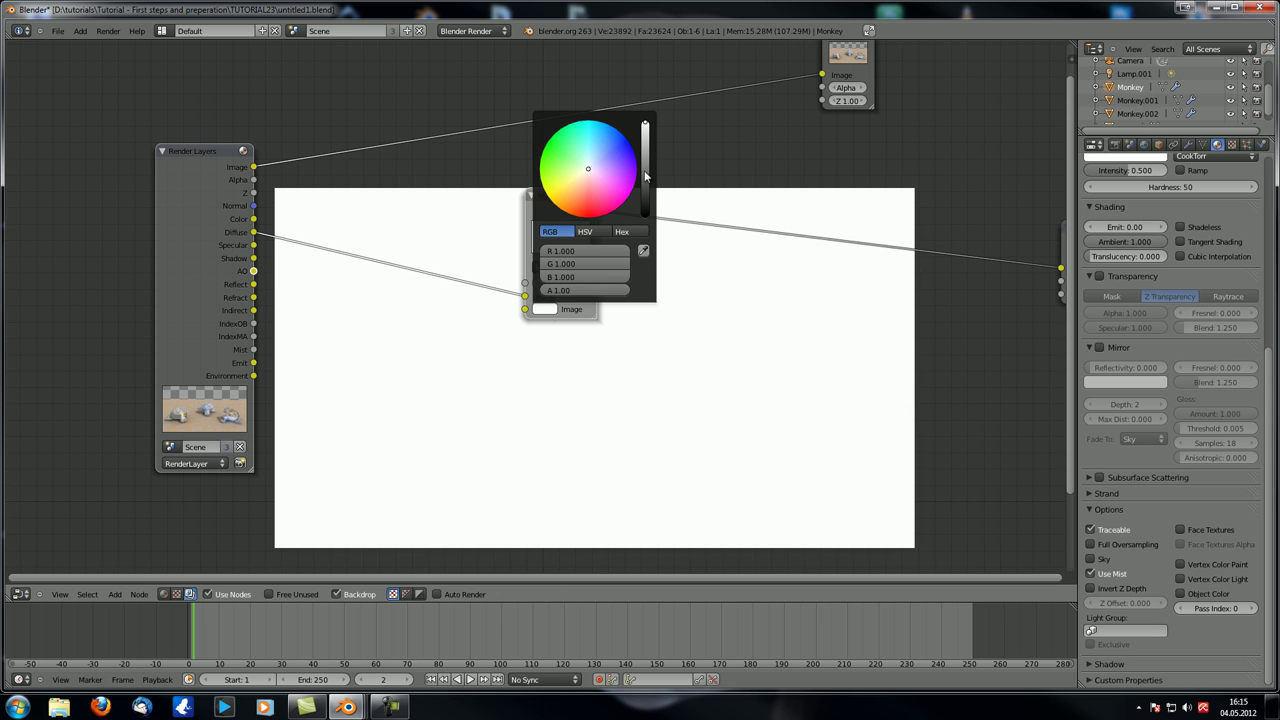
drag(645, 173, 645, 215)
click(556, 267)
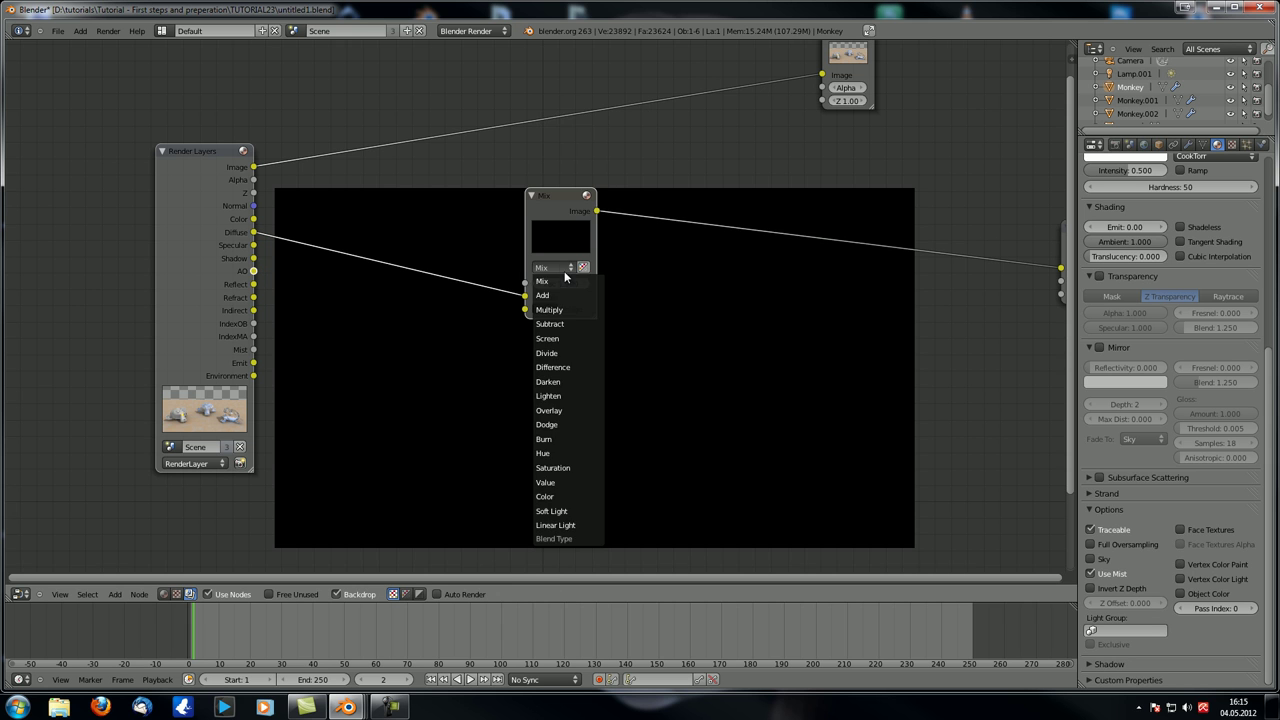
click(559, 300)
middle_drag(699, 400, 639, 387)
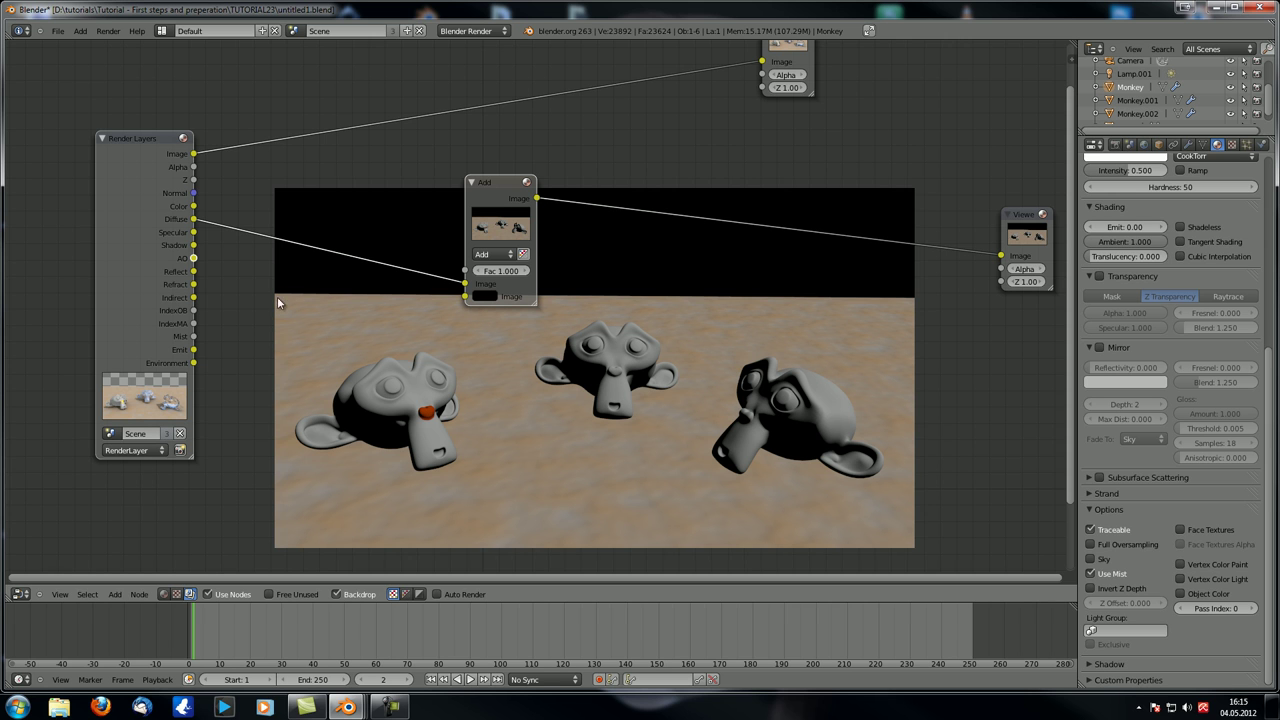
- Set the blend node to Multiply with a white second colour and connect the Shadow output to its second Image input
click(492, 254)
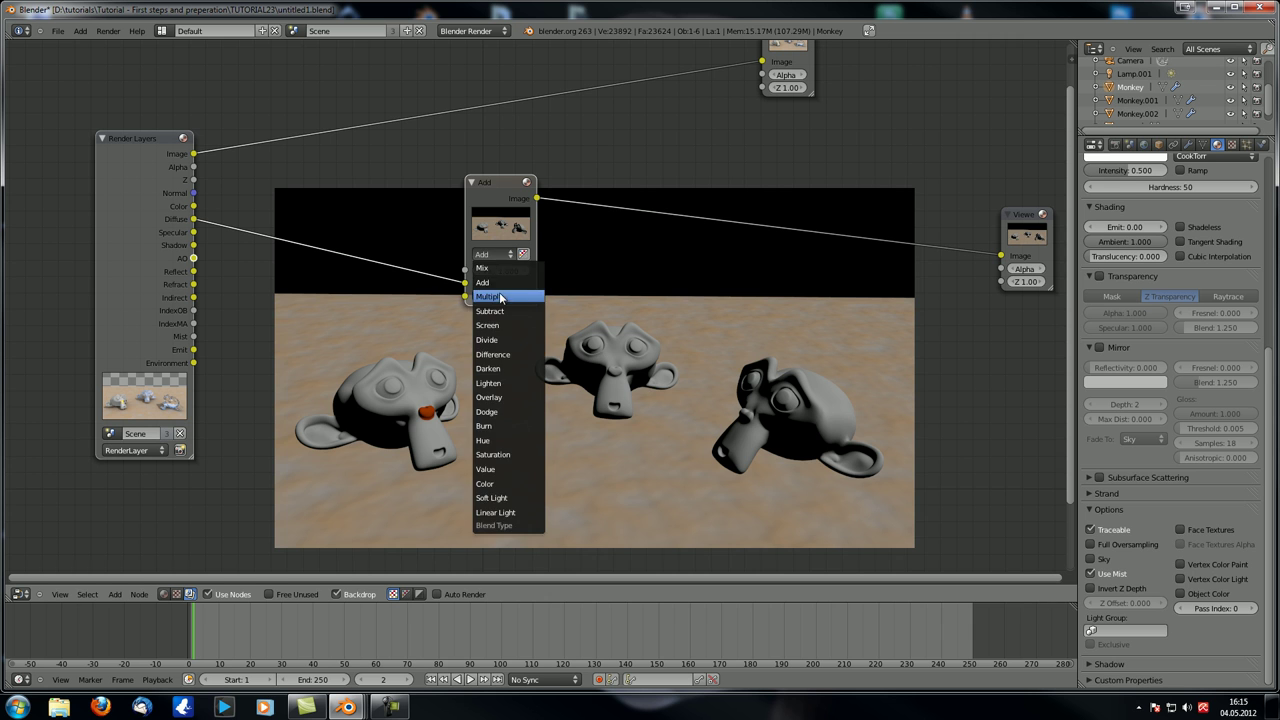
click(493, 295)
click(493, 296)
drag(587, 182, 597, 69)
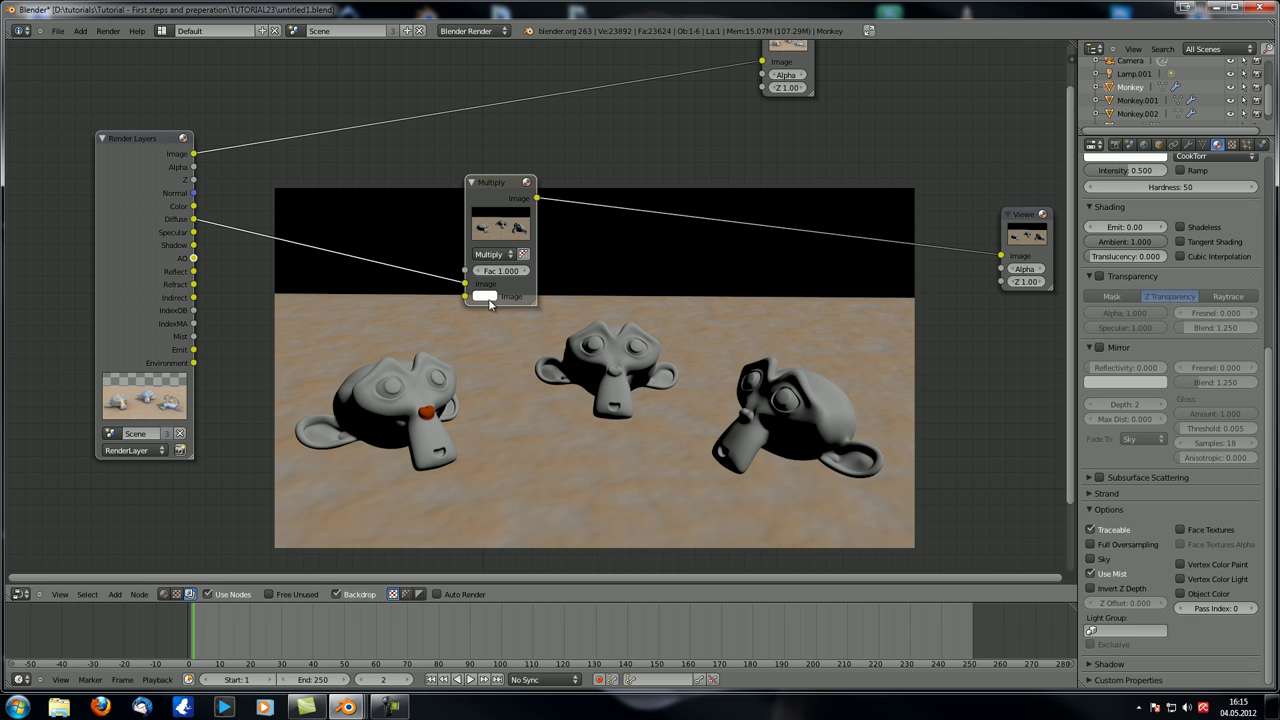
drag(194, 245, 409, 296)
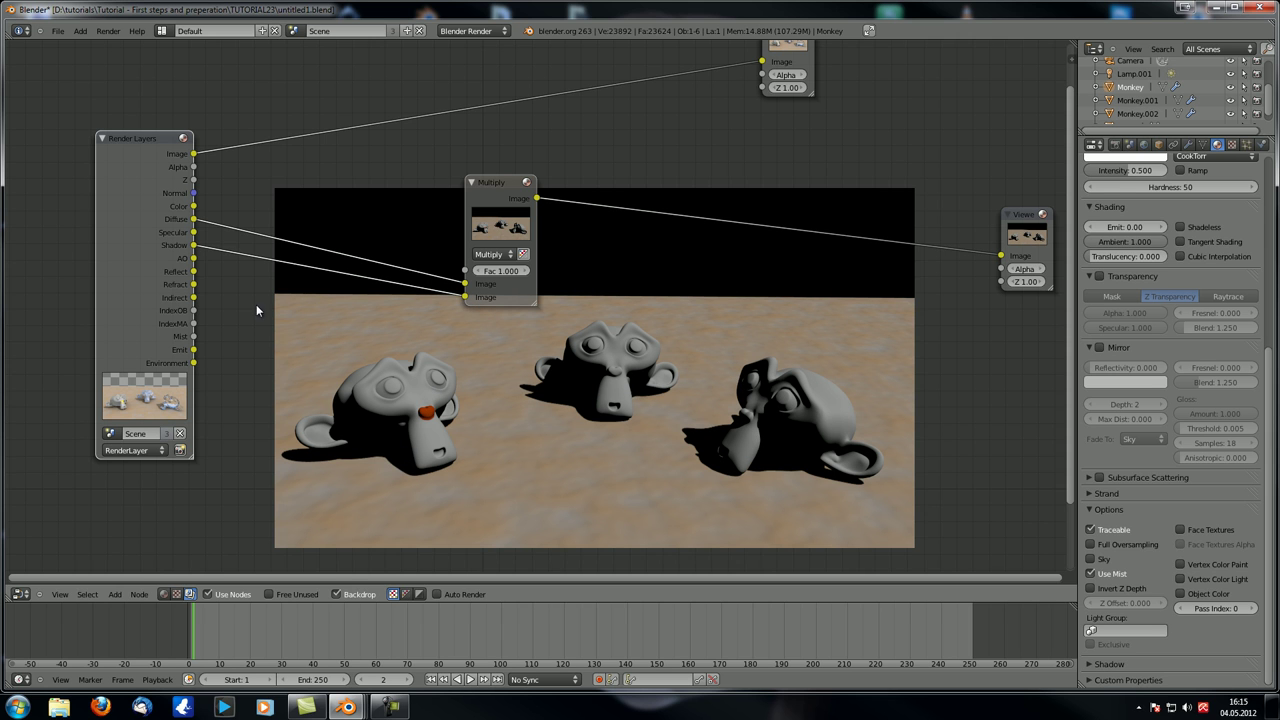
- Insert a duplicate of the Multiply node ahead of the Viewer and connect the AO output to its second Image input
drag(502, 189, 480, 155)
key(shift+d)
click(567, 195)
drag(567, 191, 557, 201)
drag(195, 259, 526, 308)
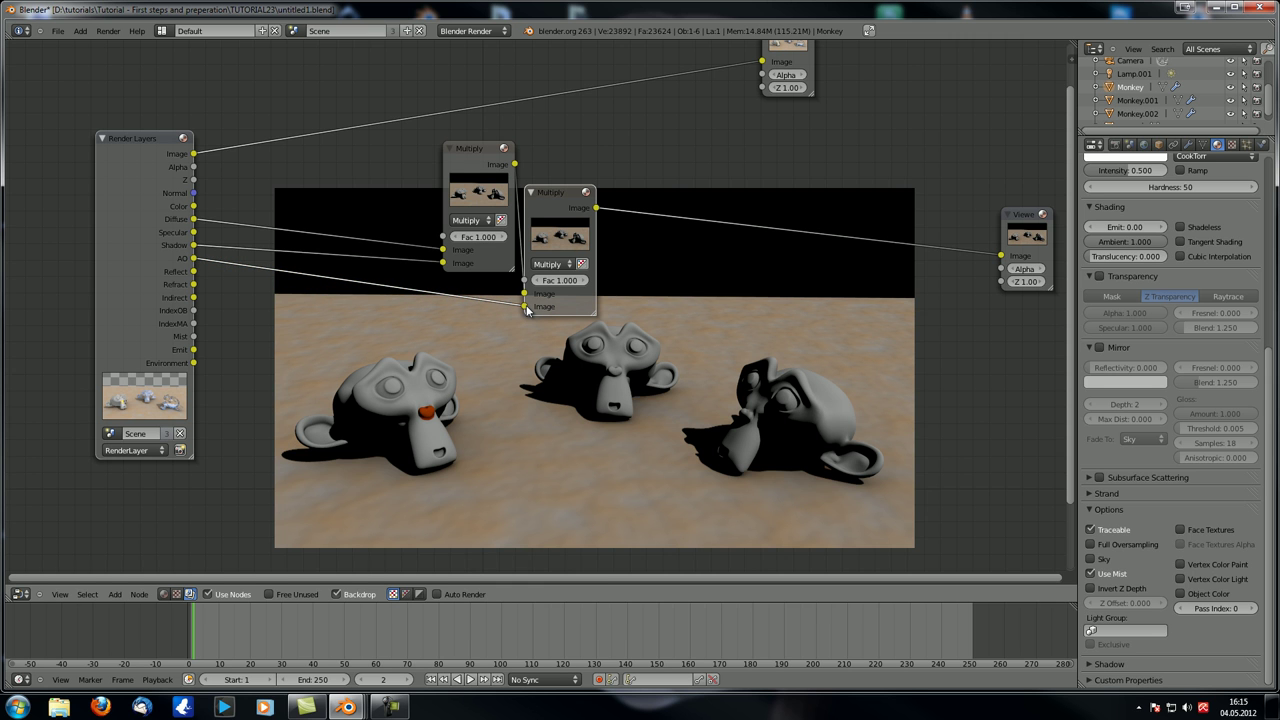
- Preview the AO pass alone in the Viewer, then compare it with the outputs of the two Multiply nodes
ctrl+shift+click(157, 234)
ctrl+shift+click(157, 234)
ctrl+shift+click(157, 234)
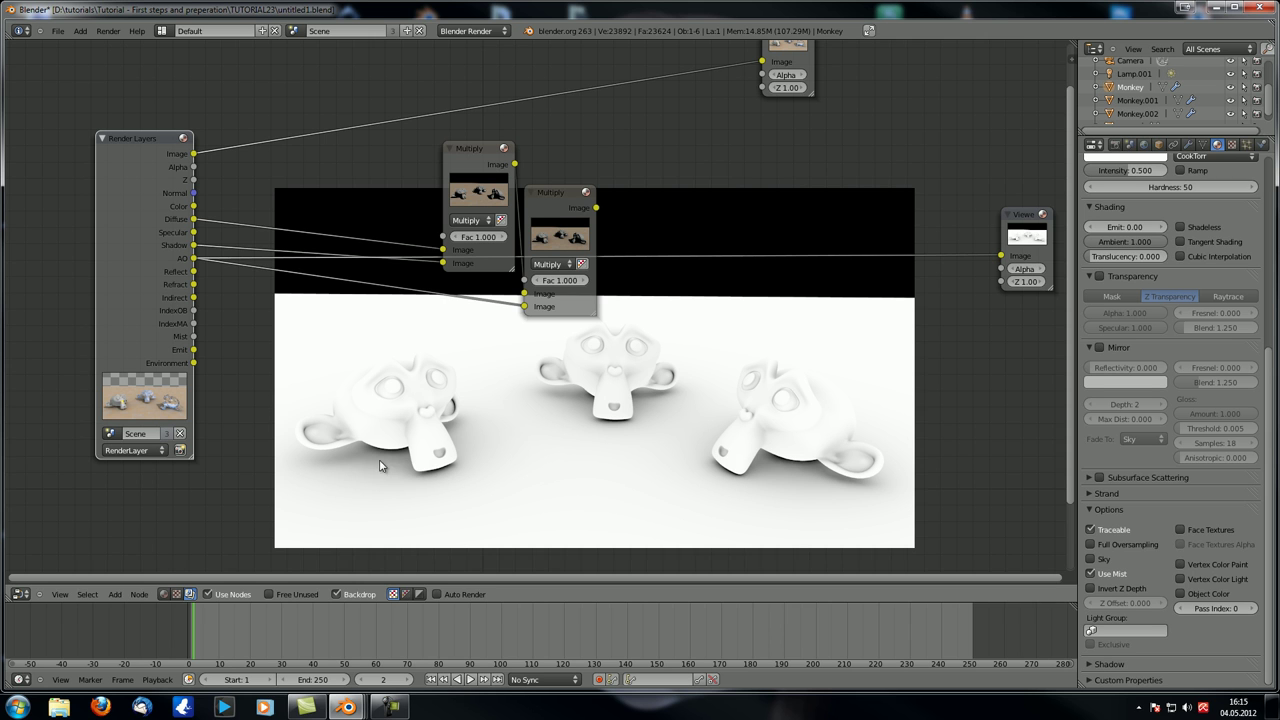
ctrl+shift+click(478, 168)
ctrl+shift+click(558, 195)
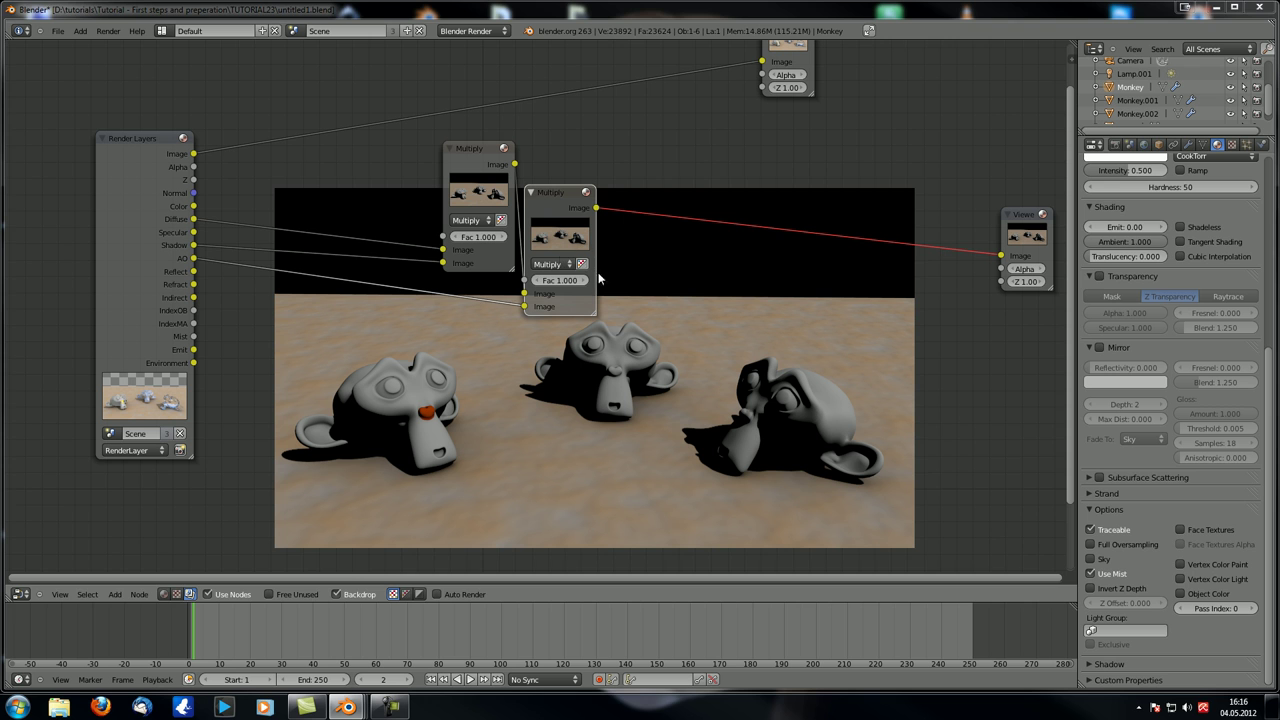
- Insert a duplicate of the second Multiply node ahead of the Viewer, giving it a black second colour and Add blending
key(shift+d)
click(648, 226)
drag(648, 227, 653, 243)
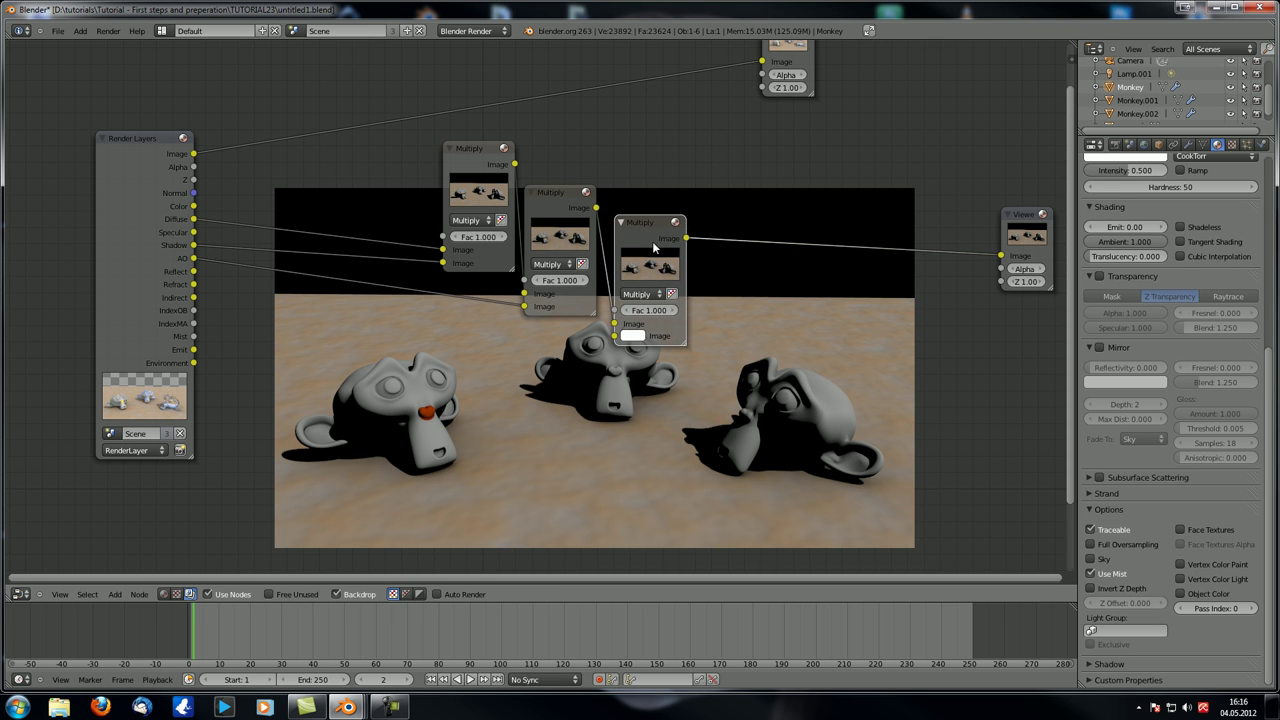
click(633, 336)
click(731, 240)
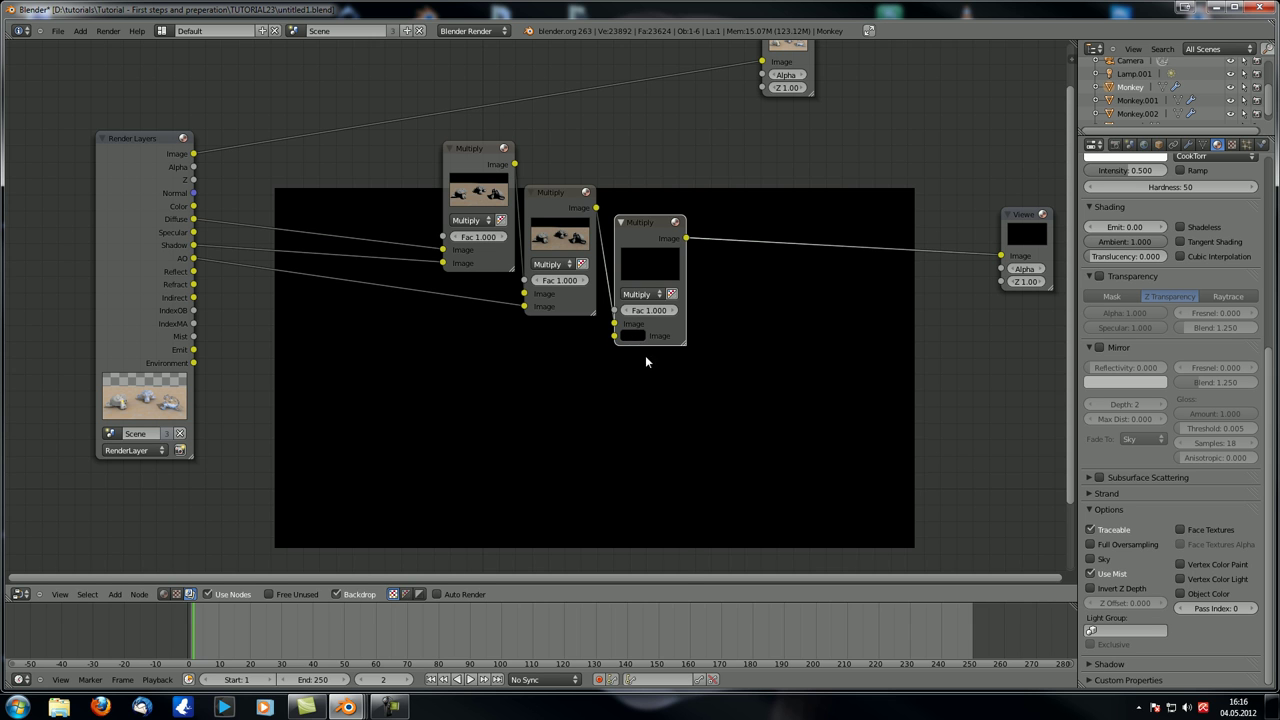
click(648, 295)
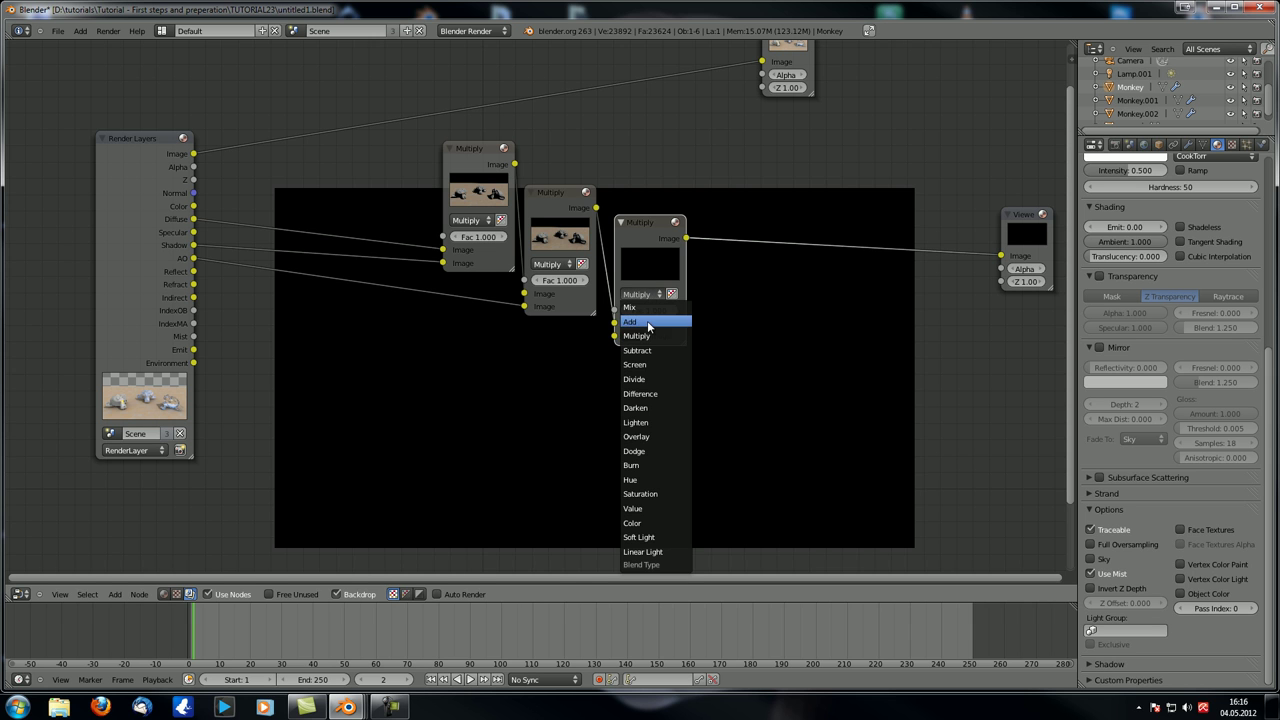
click(640, 322)
- Connect the Render Layers' Specular output to the Add node's second Image input
click(558, 200)
drag(558, 200, 555, 198)
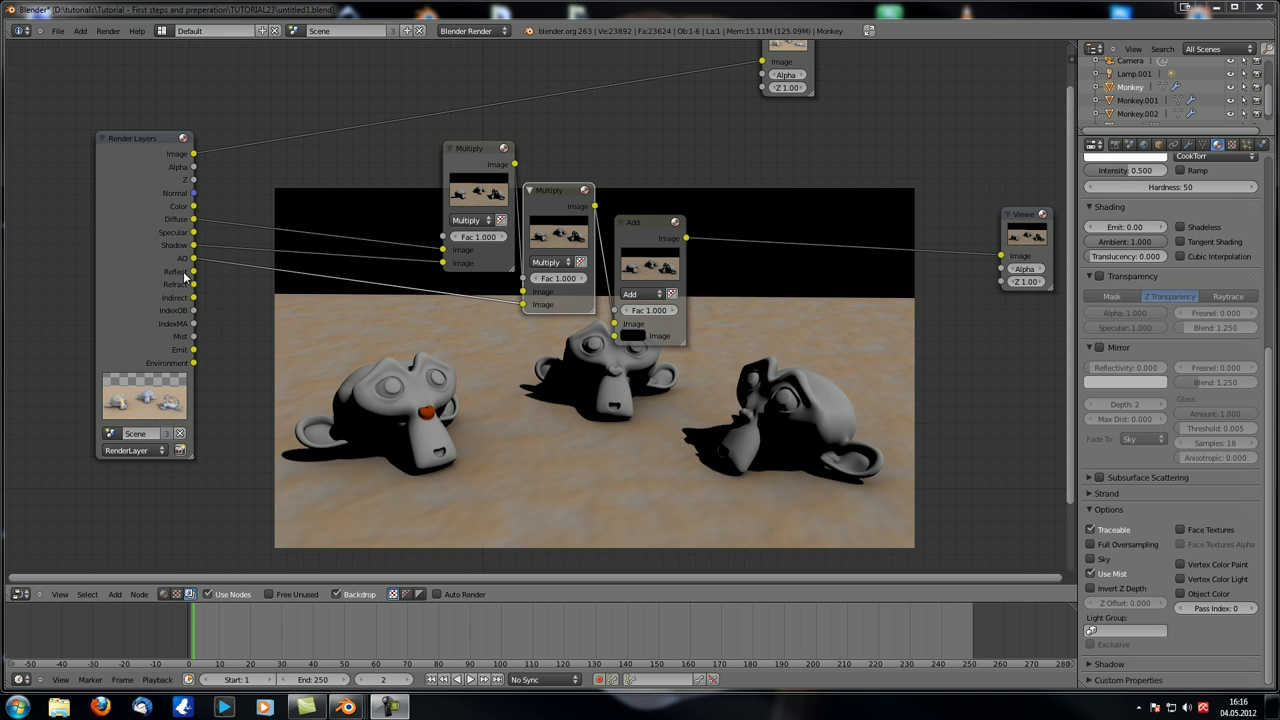
drag(193, 232, 614, 336)
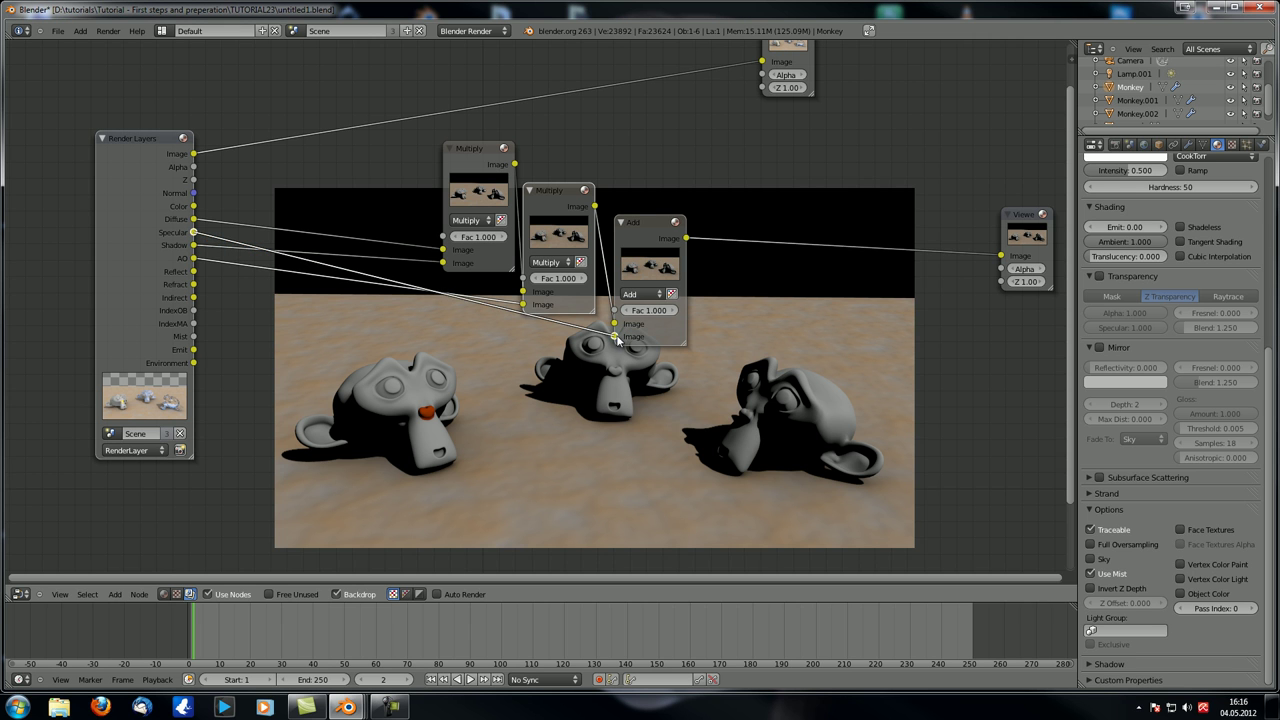
middle_drag(726, 348, 713, 308)
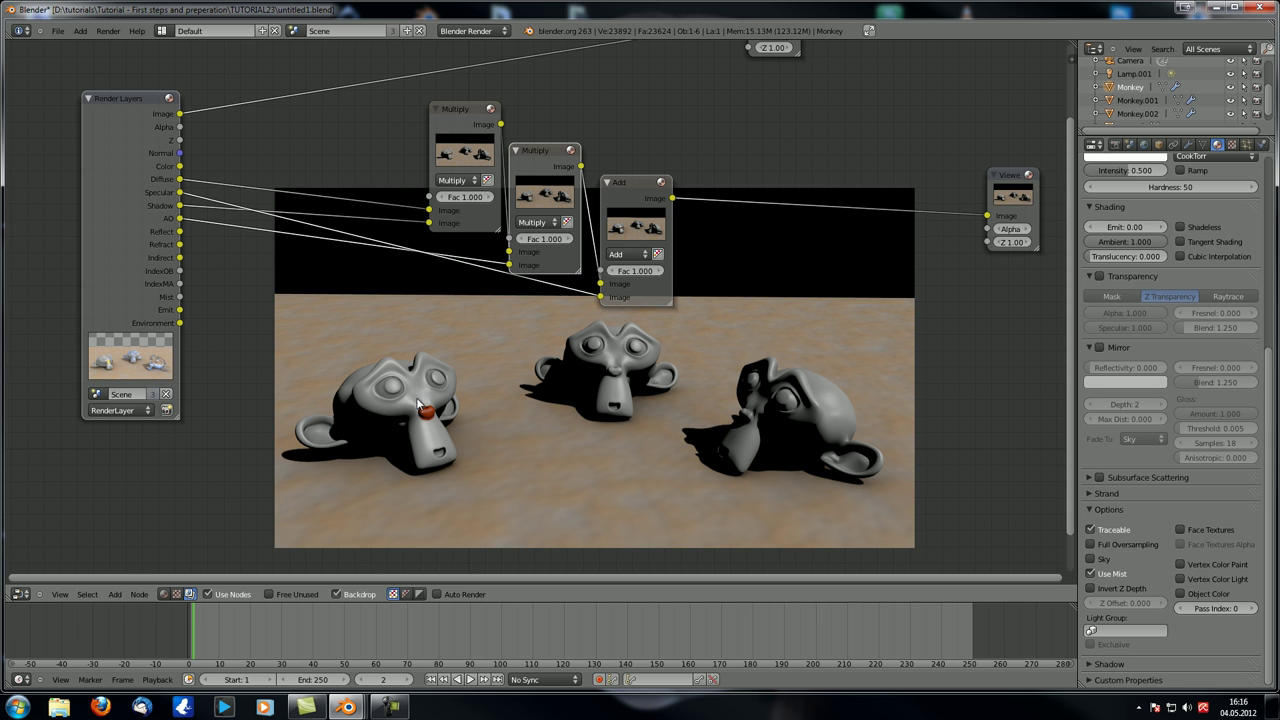
- Arrange the two Multiply nodes and the Add node in an evenly spaced diagonal row
middle_drag(377, 397, 392, 412)
drag(563, 170, 574, 150)
click(483, 127)
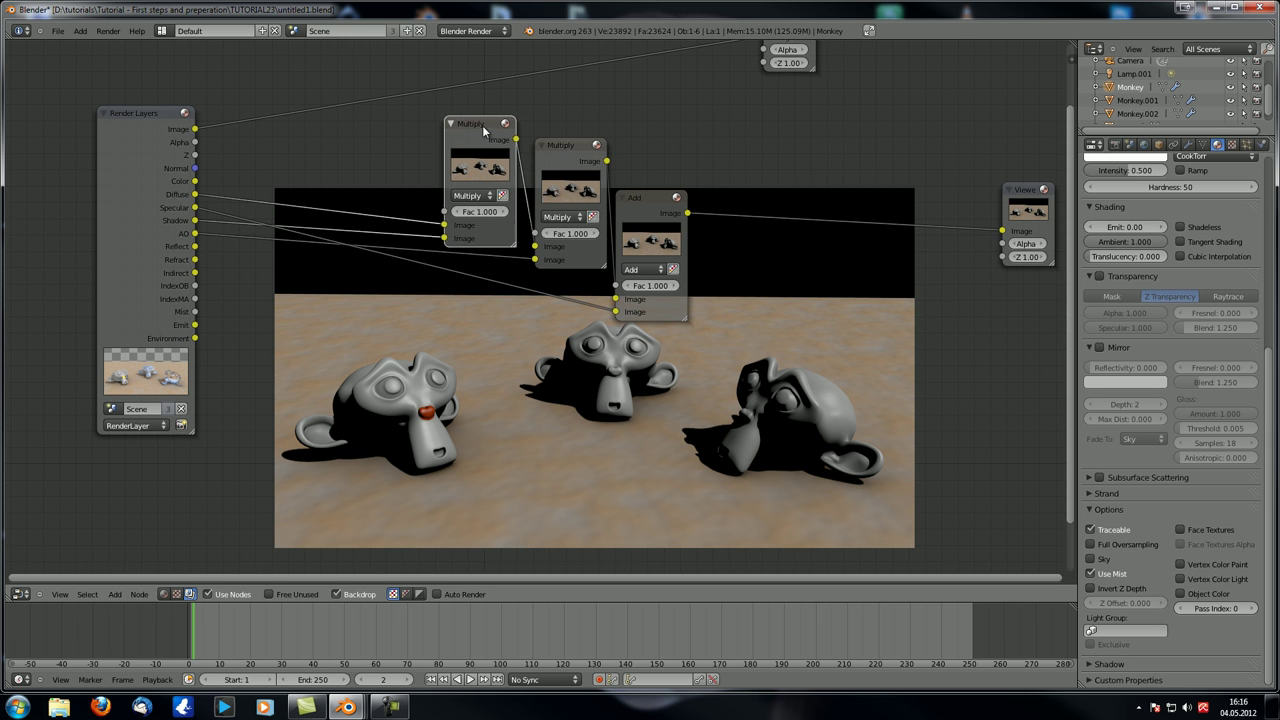
drag(483, 130, 472, 123)
drag(560, 146, 545, 144)
drag(636, 197, 622, 183)
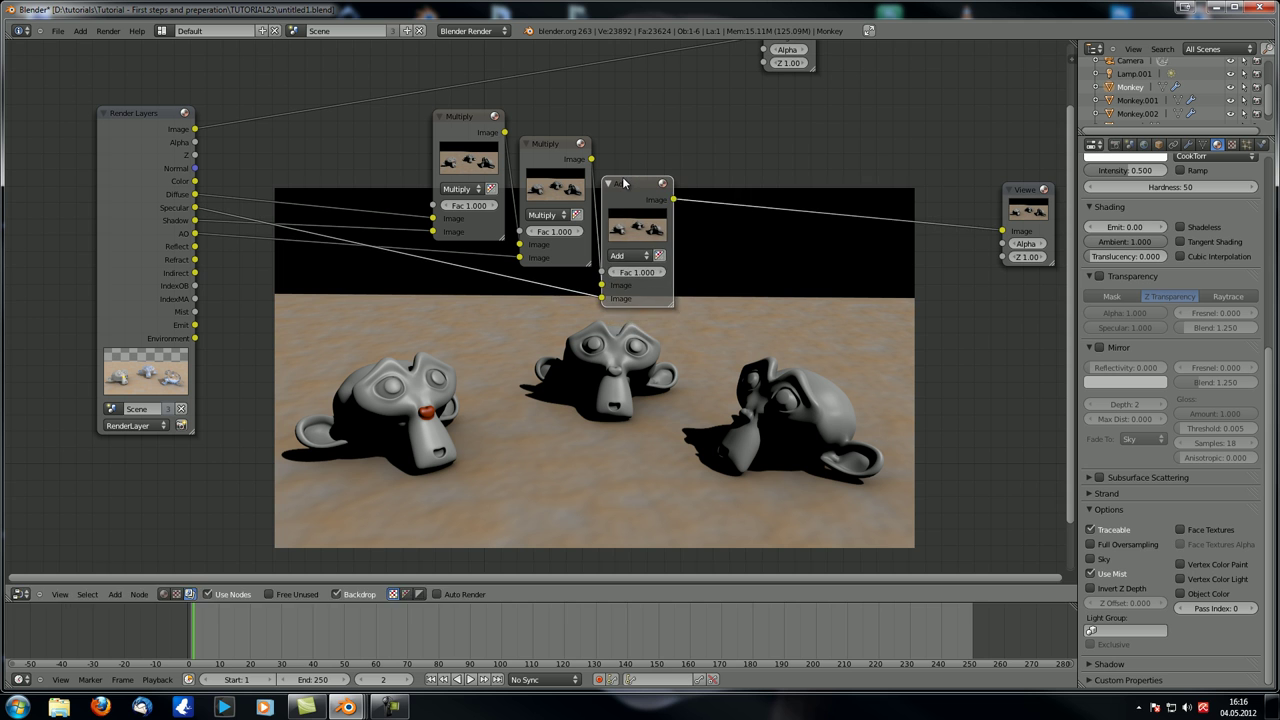
- Insert a duplicate of the Add node ahead of the Viewer and connect the Reflect output to its second Image input
key(shift+d)
click(709, 207)
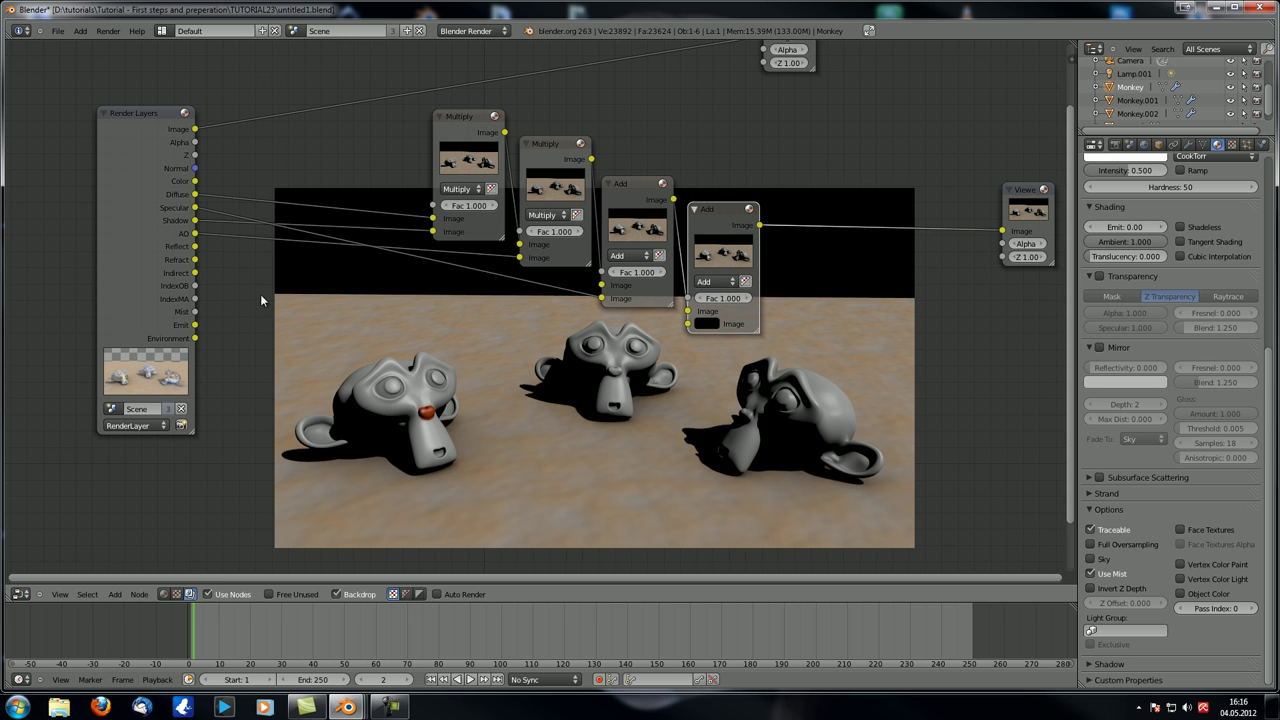
drag(195, 246, 687, 324)
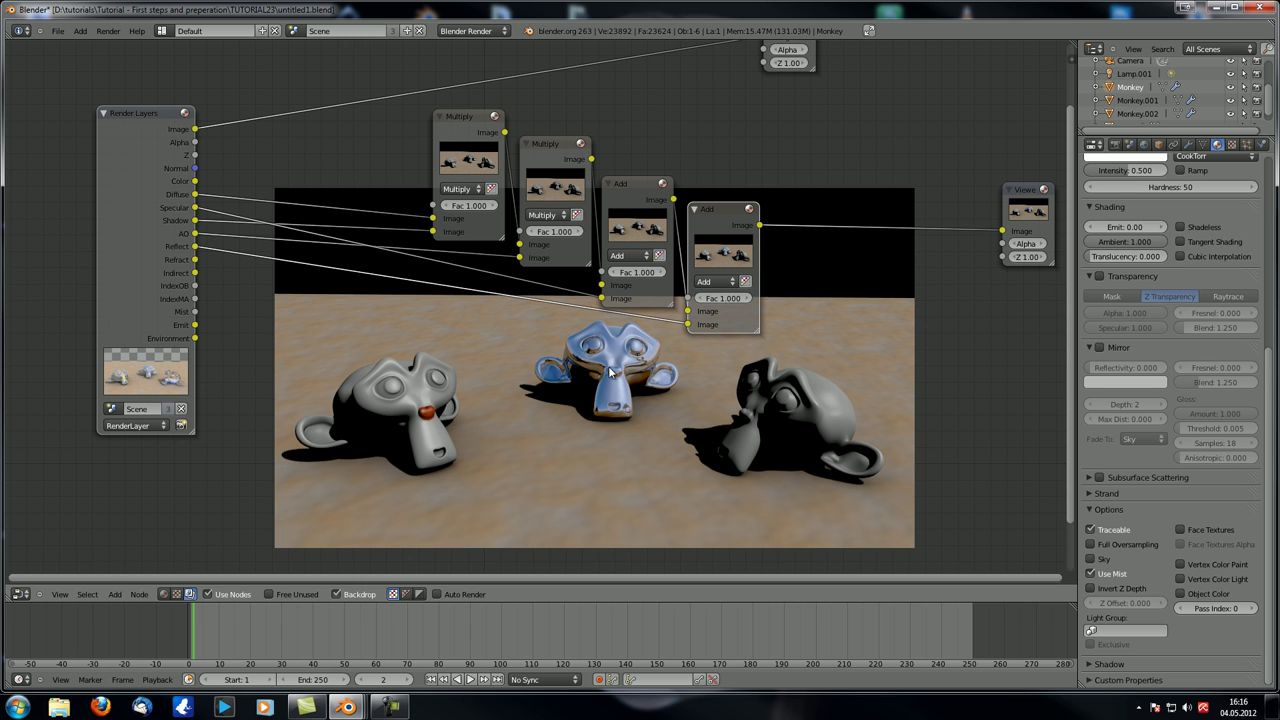
drag(718, 228, 700, 231)
- Move the Viewer node farther out, chain another Add node after the Reflect one, and feed the Refract output into its second Image input
middle_drag(917, 312, 833, 295)
drag(940, 176, 1043, 251)
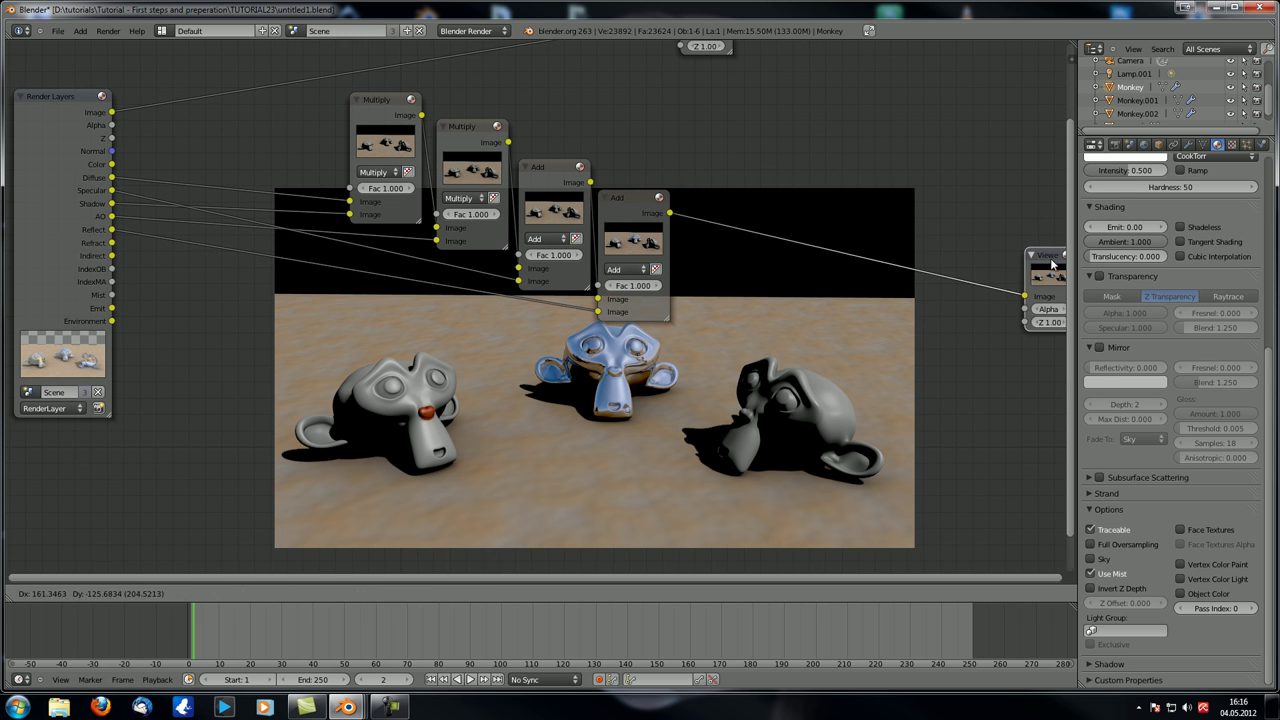
scroll(670, 347, down, 2)
middle_drag(558, 233, 588, 238)
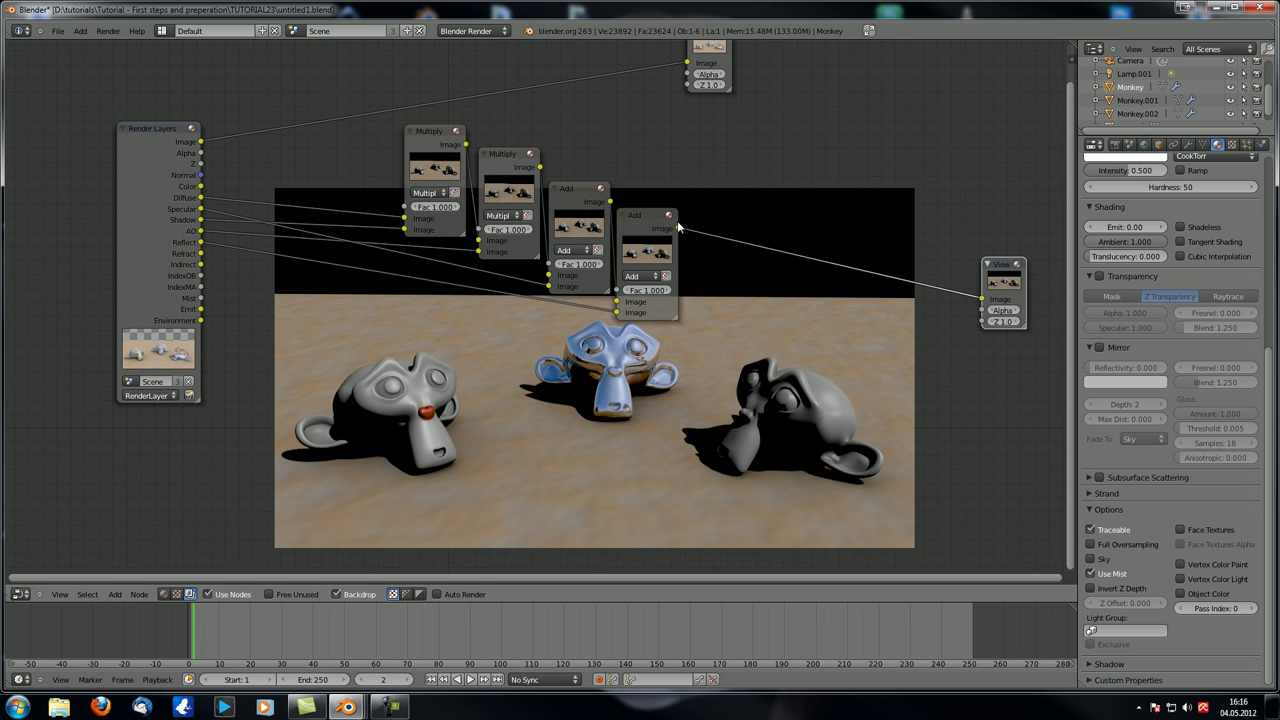
key(shift+d)
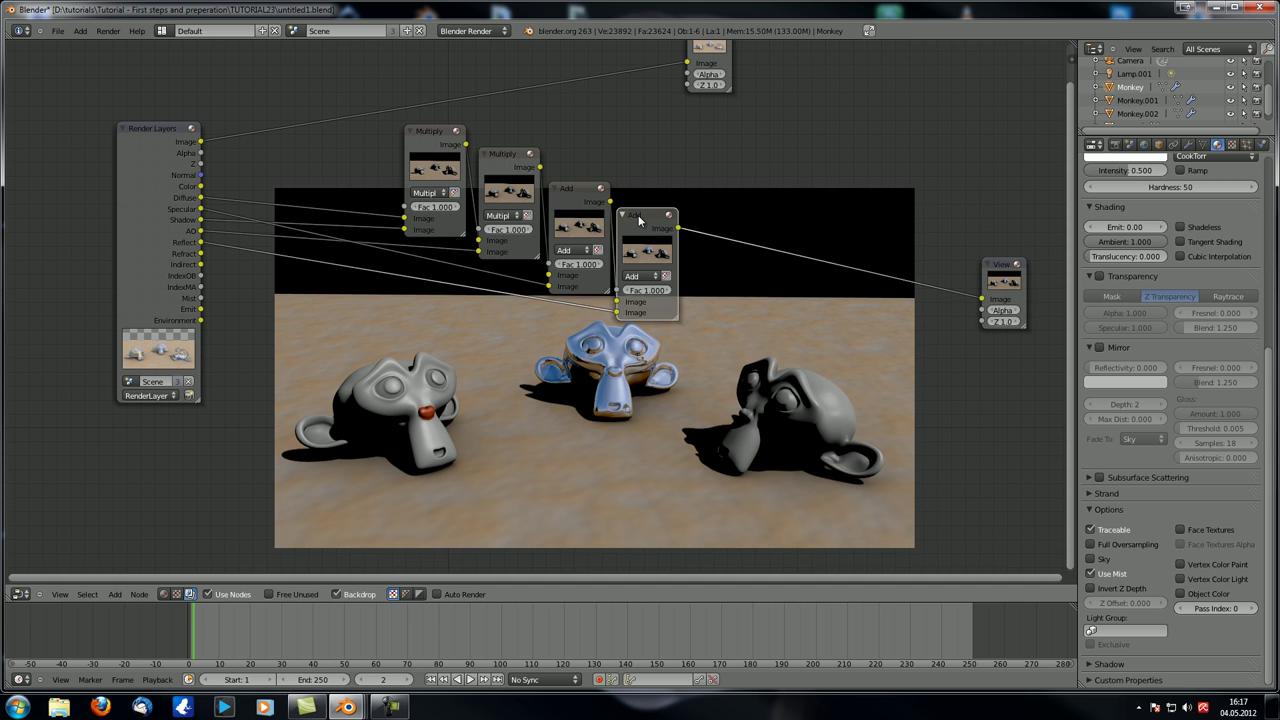
click(712, 246)
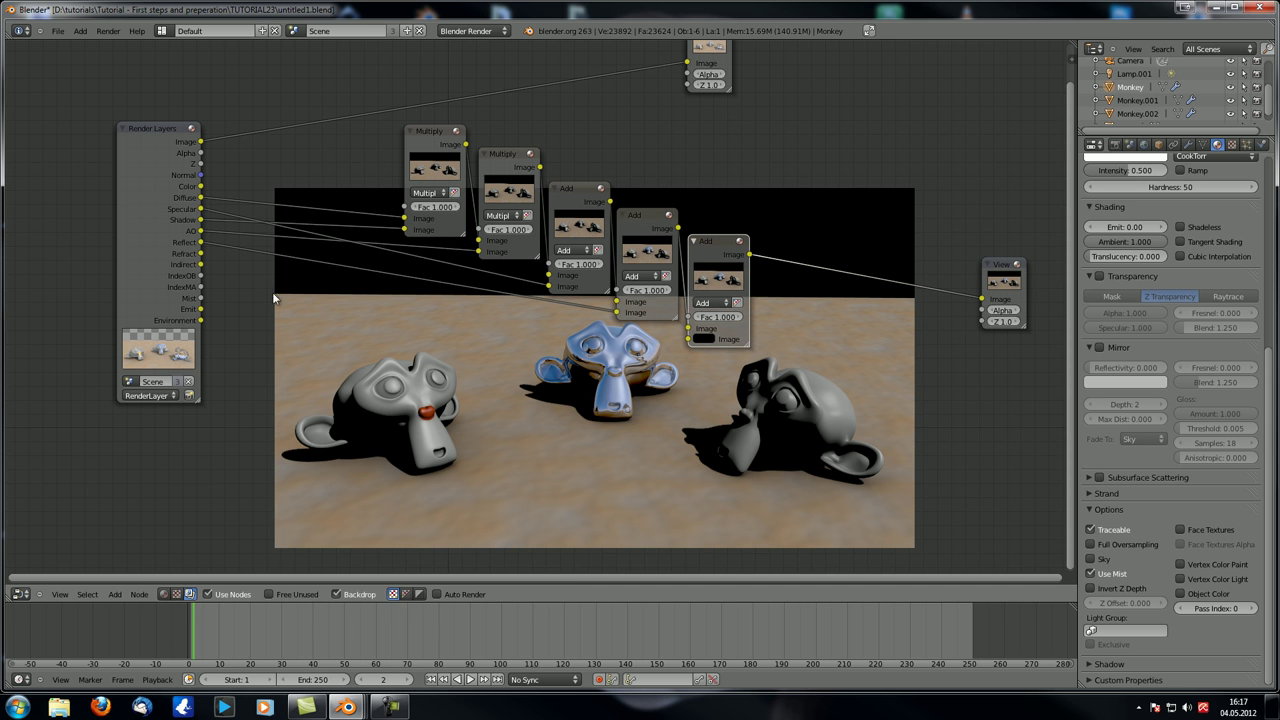
drag(201, 254, 688, 340)
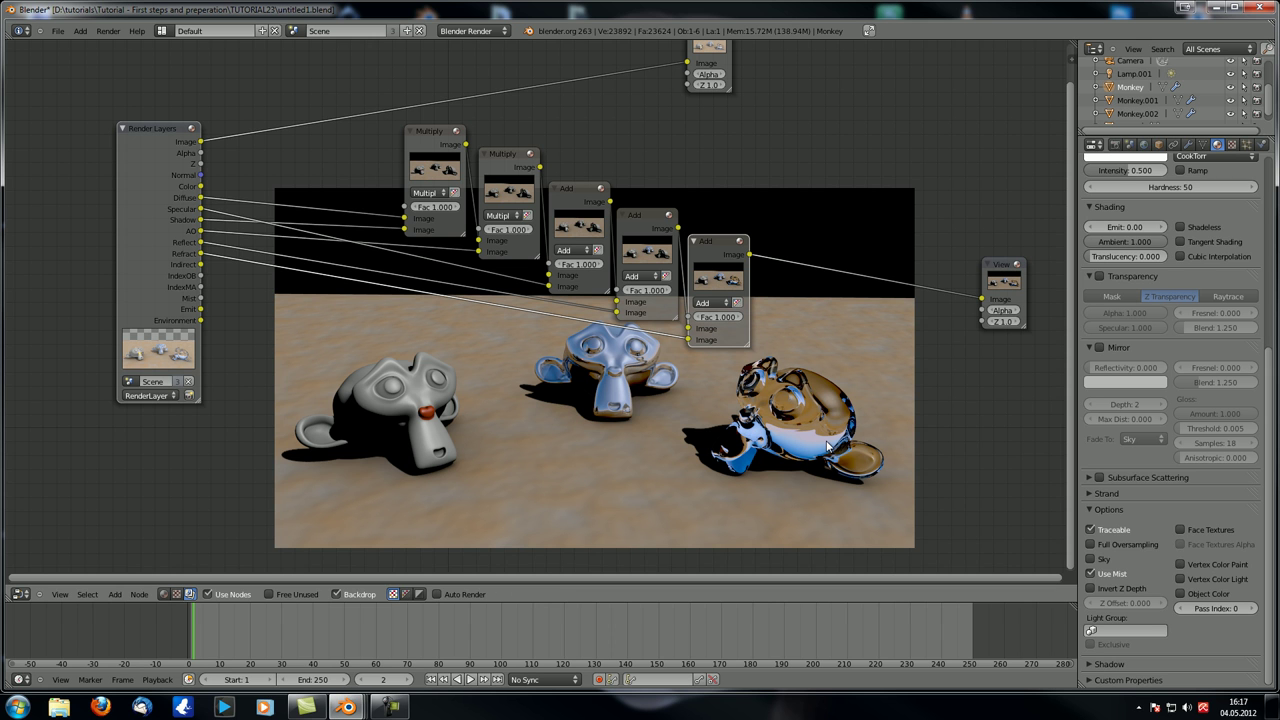
- Make more room before the Viewer, chain a further Add node after the Refract one, and connect the Emit output to its second Image input
middle_drag(490, 391, 414, 306)
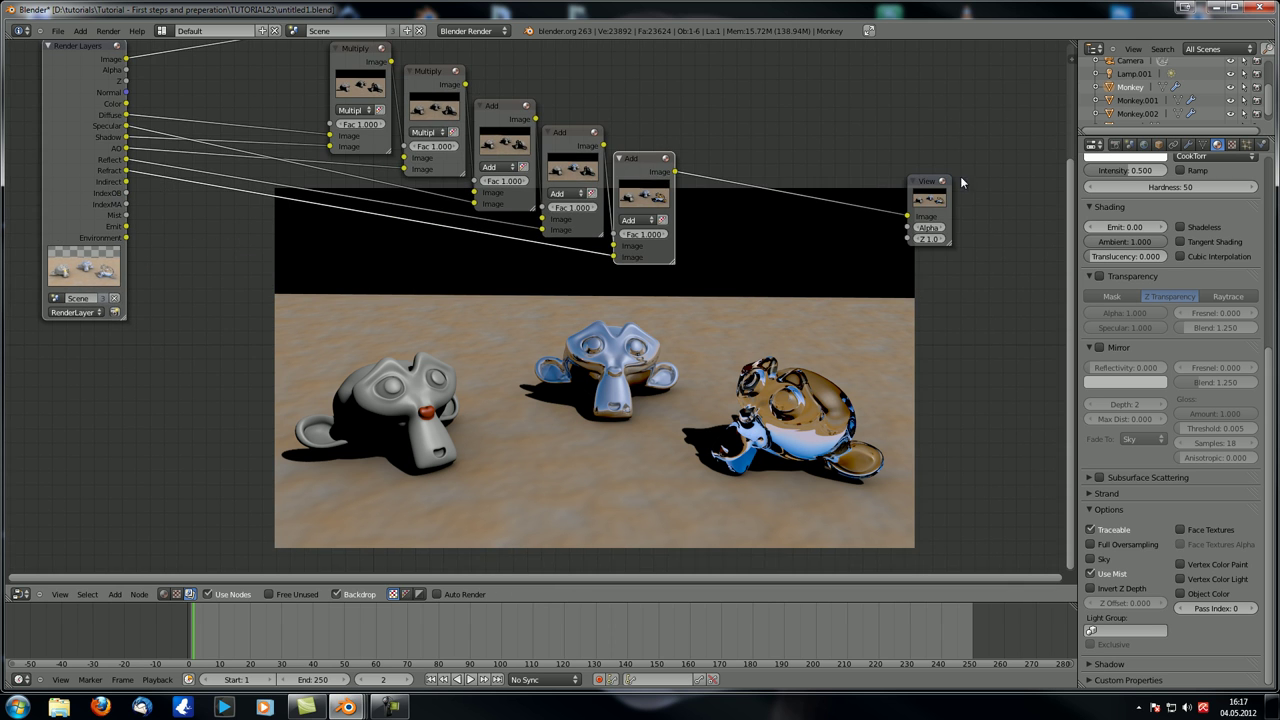
drag(920, 192, 983, 243)
middle_drag(128, 254, 174, 262)
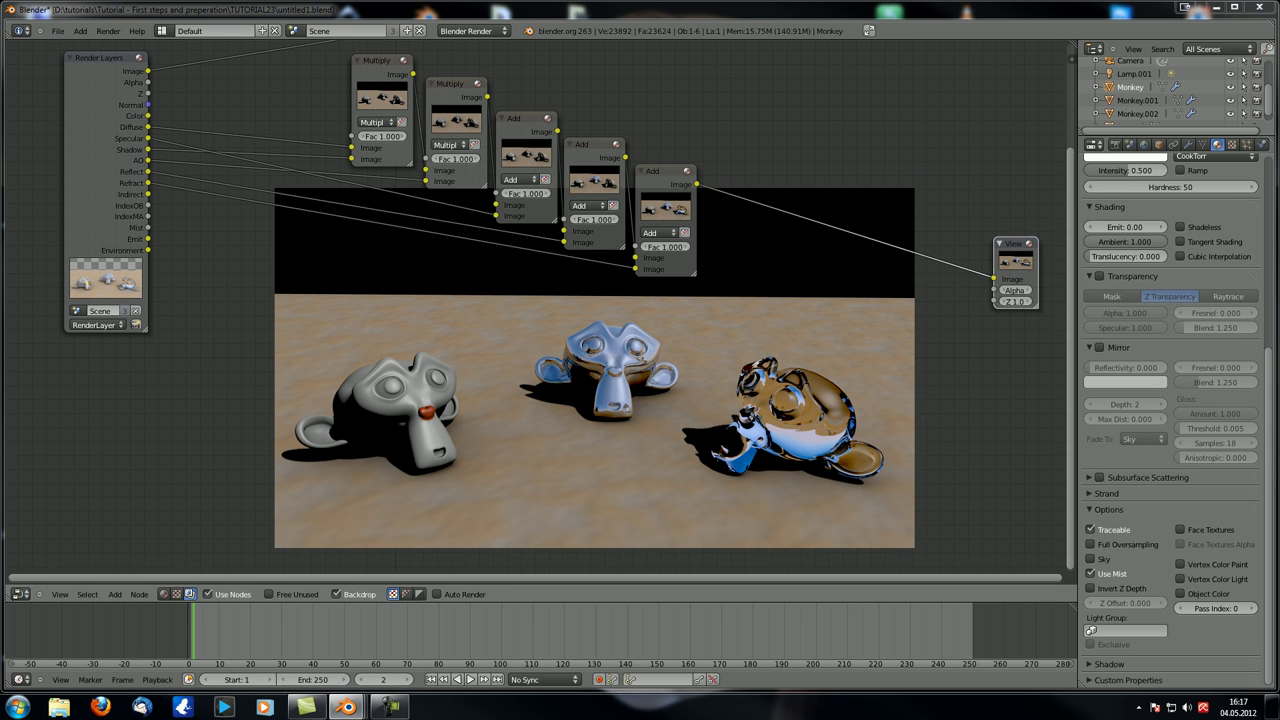
middle_drag(690, 216, 679, 210)
click(643, 170)
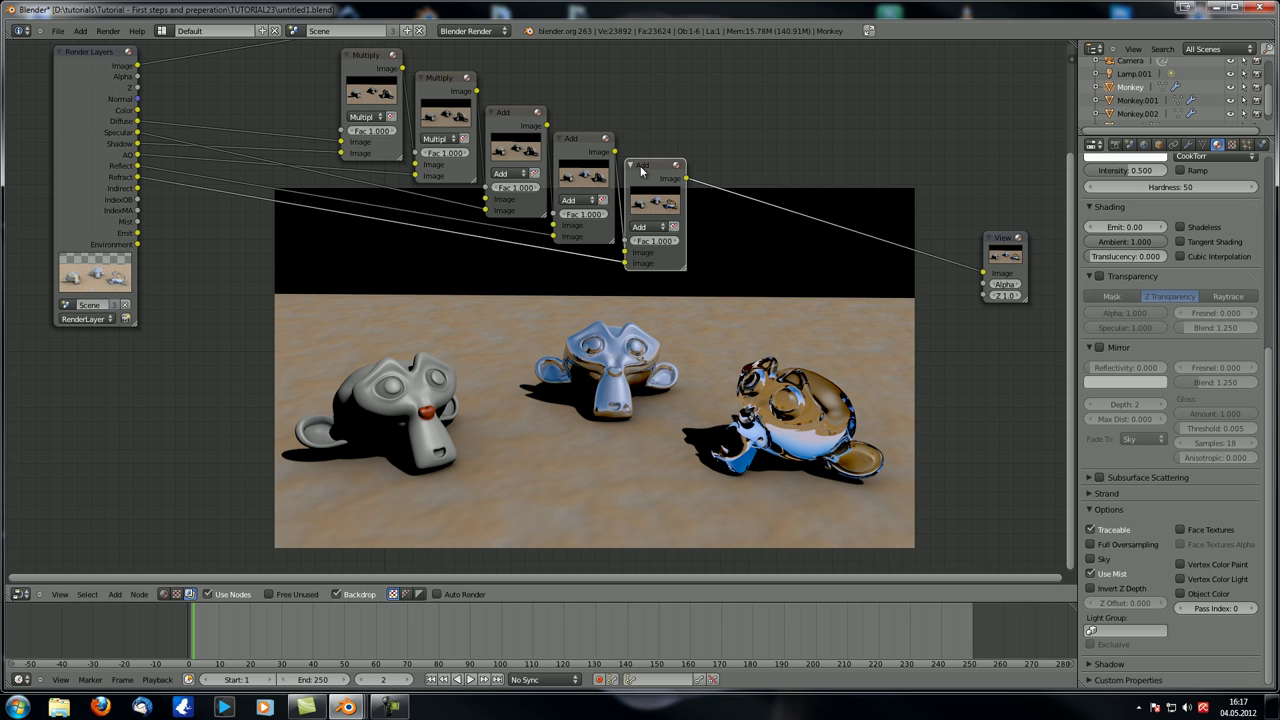
key(shift+d)
drag(656, 186, 722, 208)
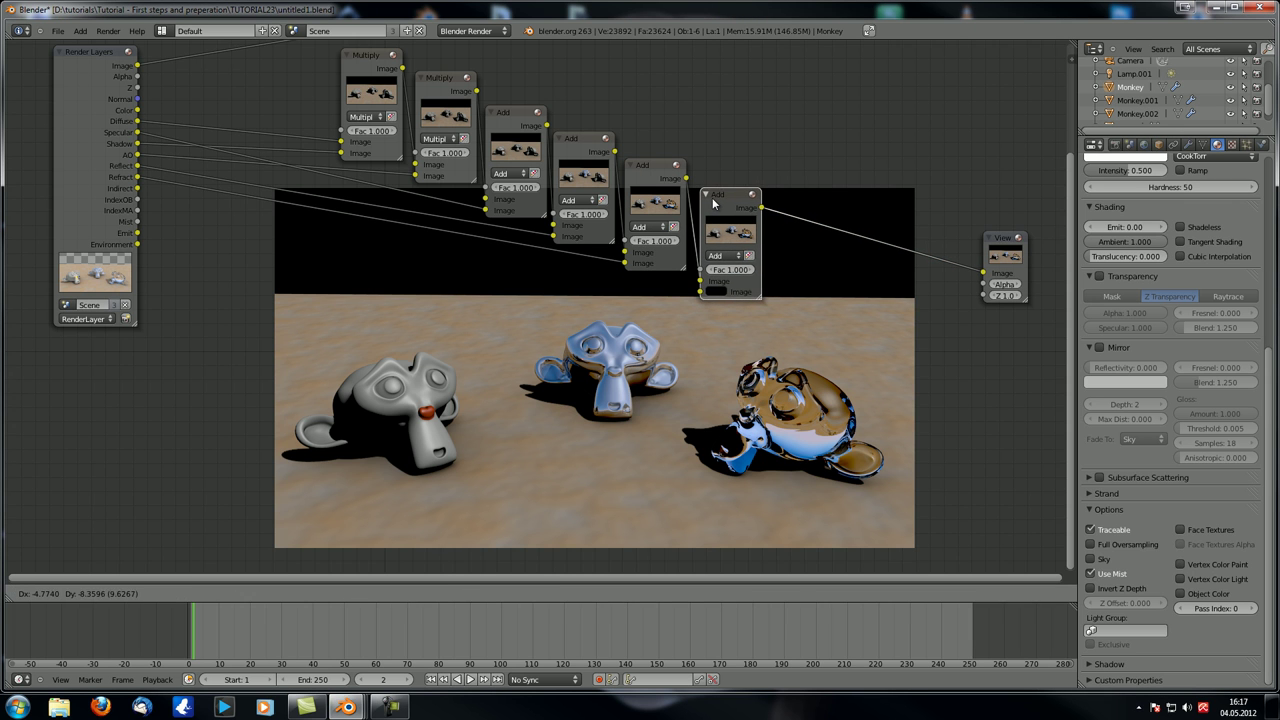
drag(137, 233, 699, 292)
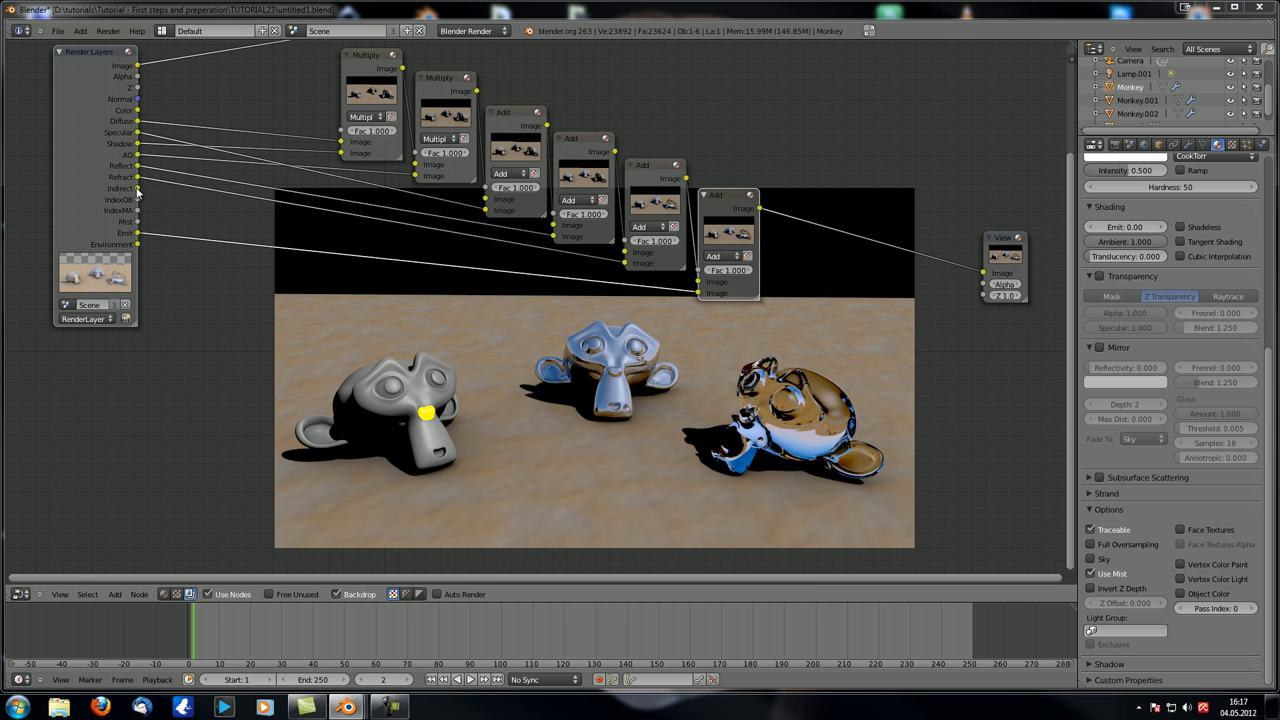
- Append one more Add node after the Emit one and connect the Indirect output to its second Image input
key(shift+d)
click(822, 300)
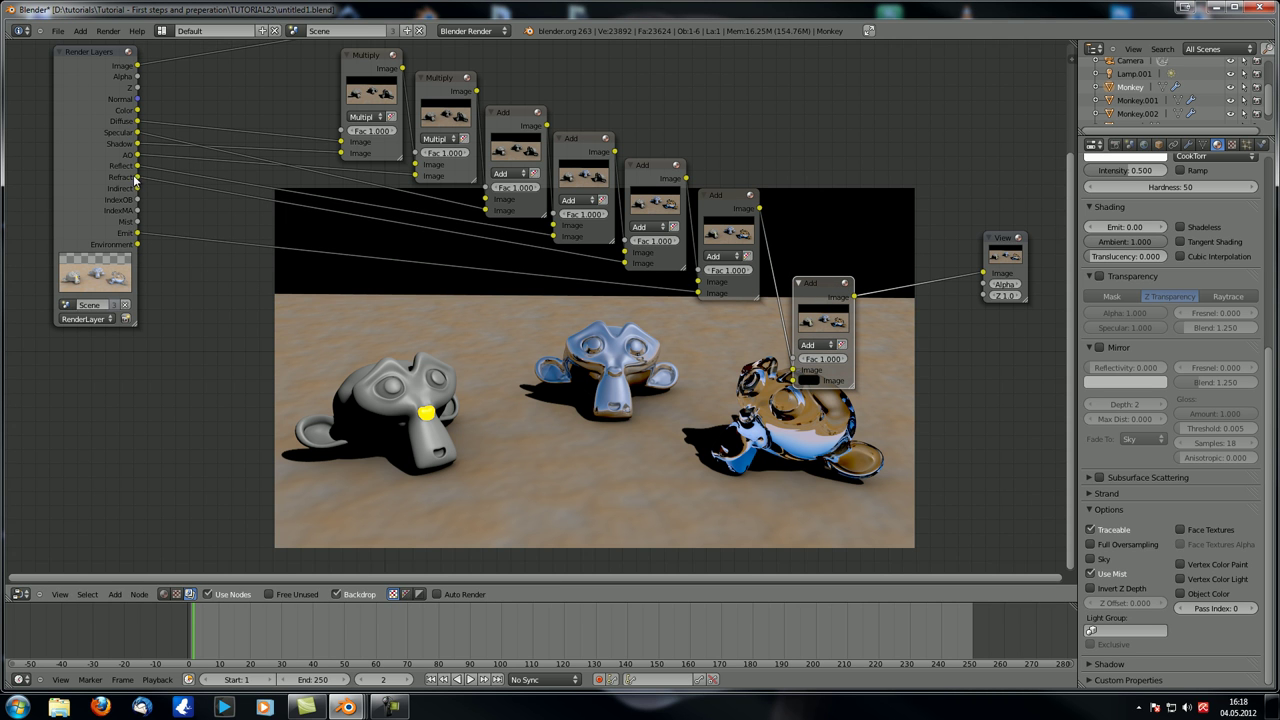
drag(140, 192, 792, 381)
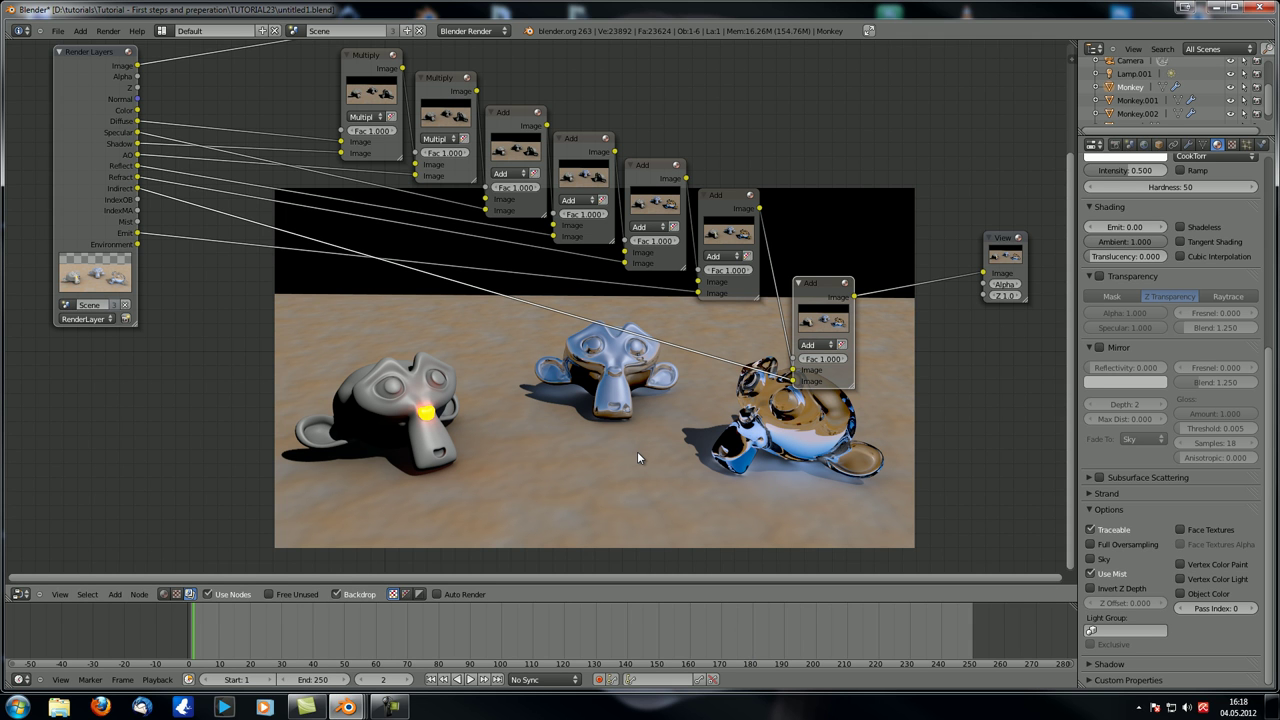
- Preview the Render Layers image and the last Add node's output in turn to compare them
ctrl+shift+click(87, 98)
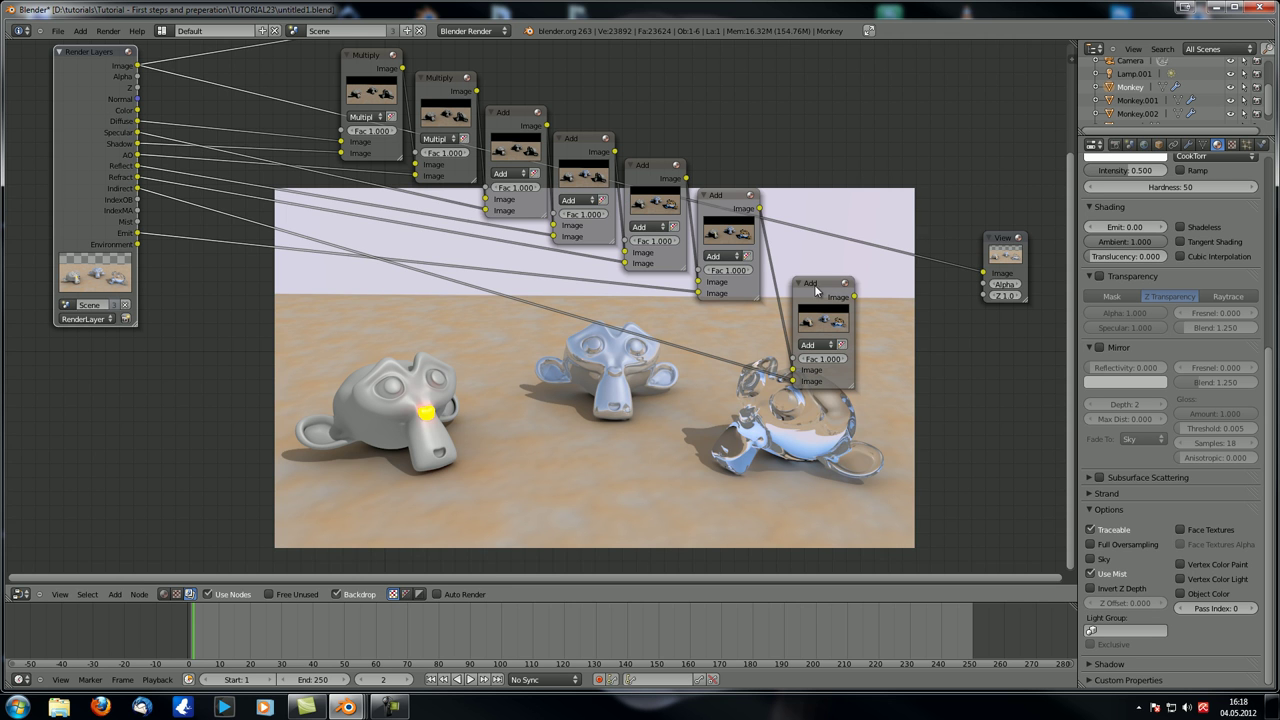
click(798, 287)
click(80, 120)
- Connect the Environment output to the last Add node's second Image input and preview that node
drag(137, 244, 790, 382)
ctrl+shift+click(824, 292)
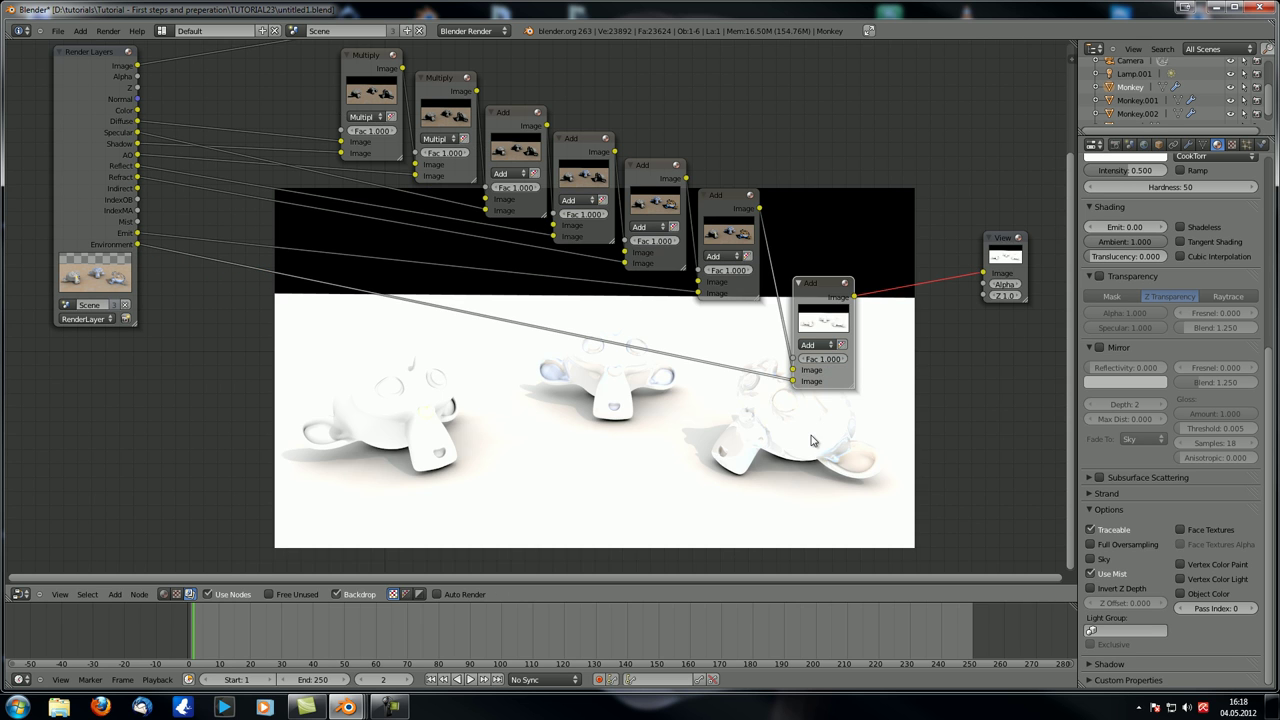
middle_drag(731, 483, 727, 455)
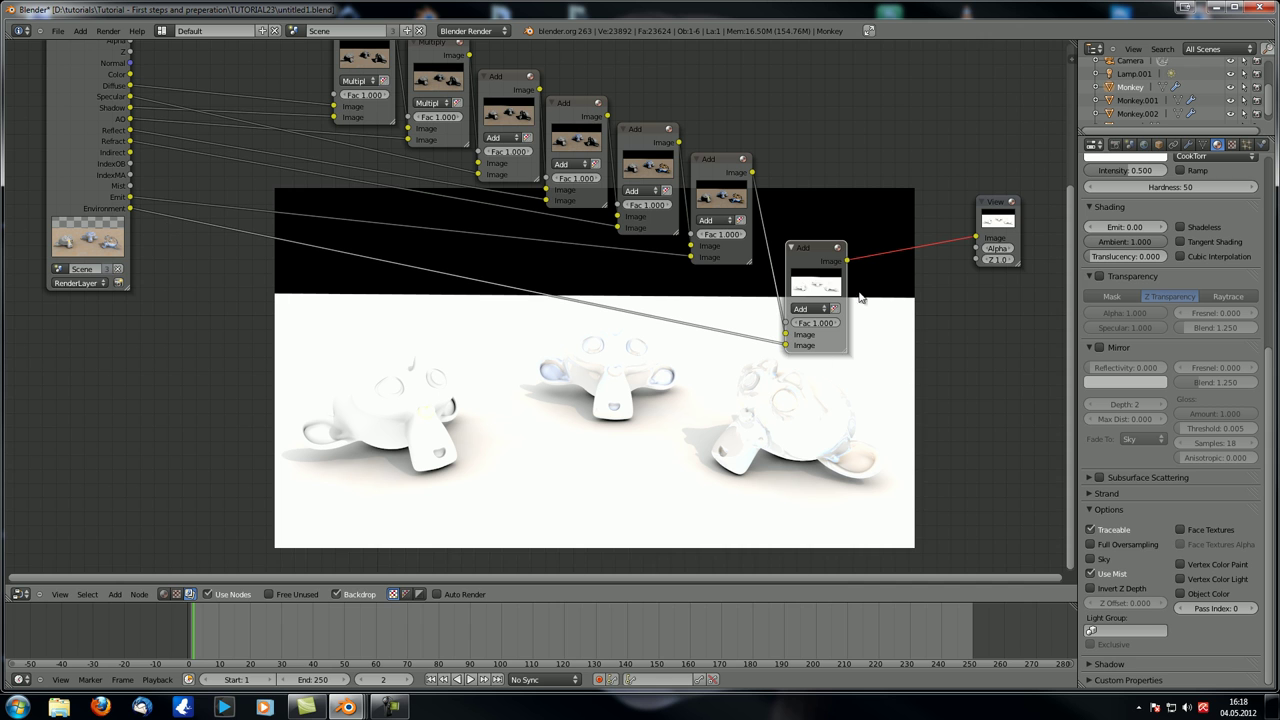
middle_drag(628, 439, 638, 439)
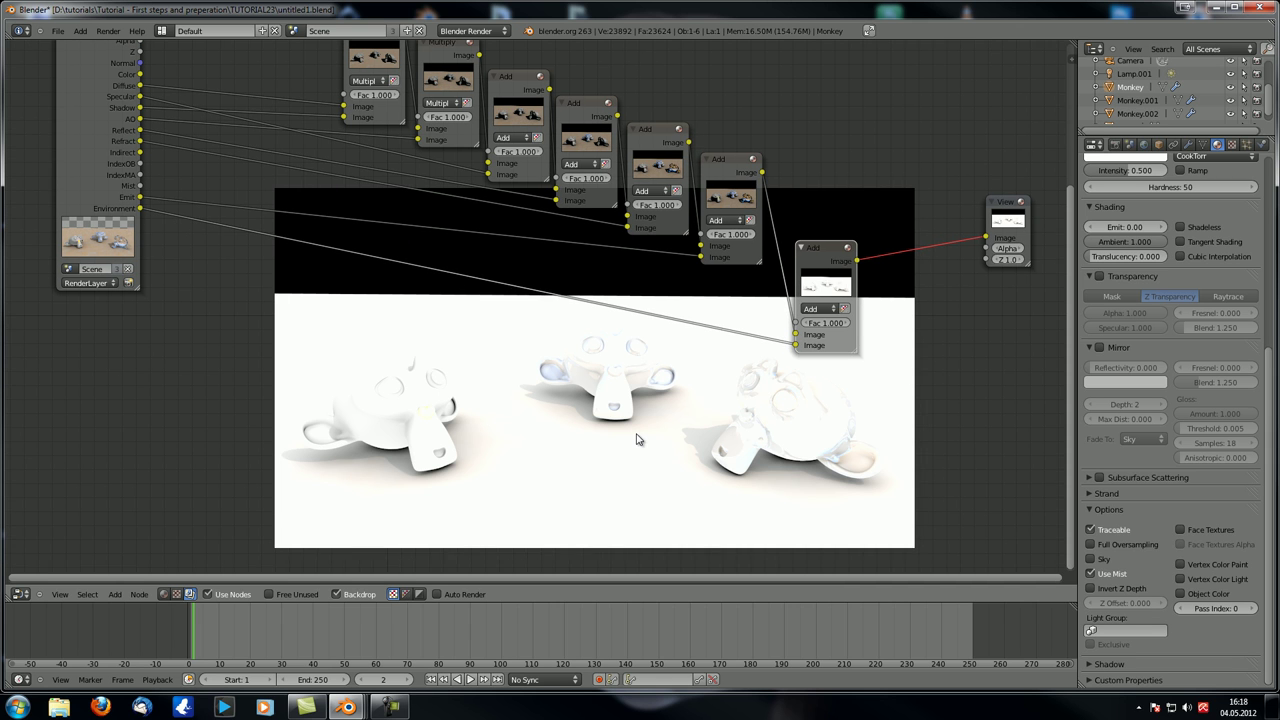
drag(811, 261, 797, 238)
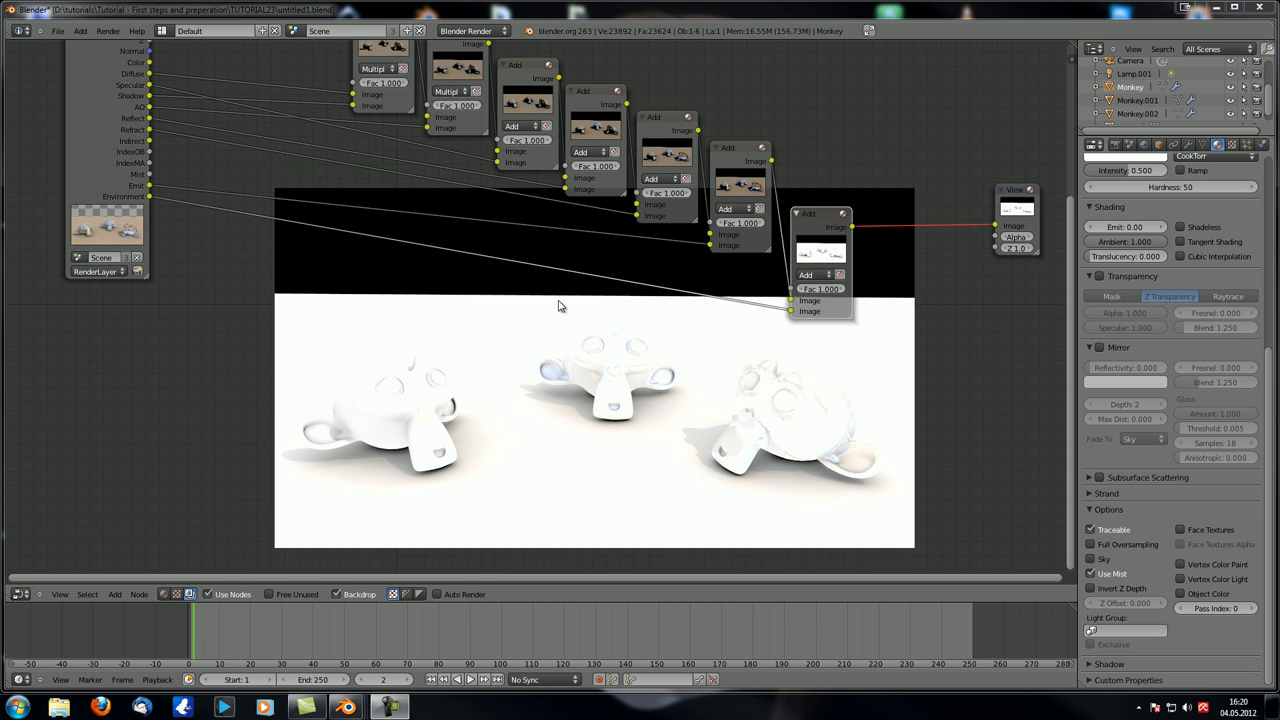
middle_drag(557, 306, 600, 320)
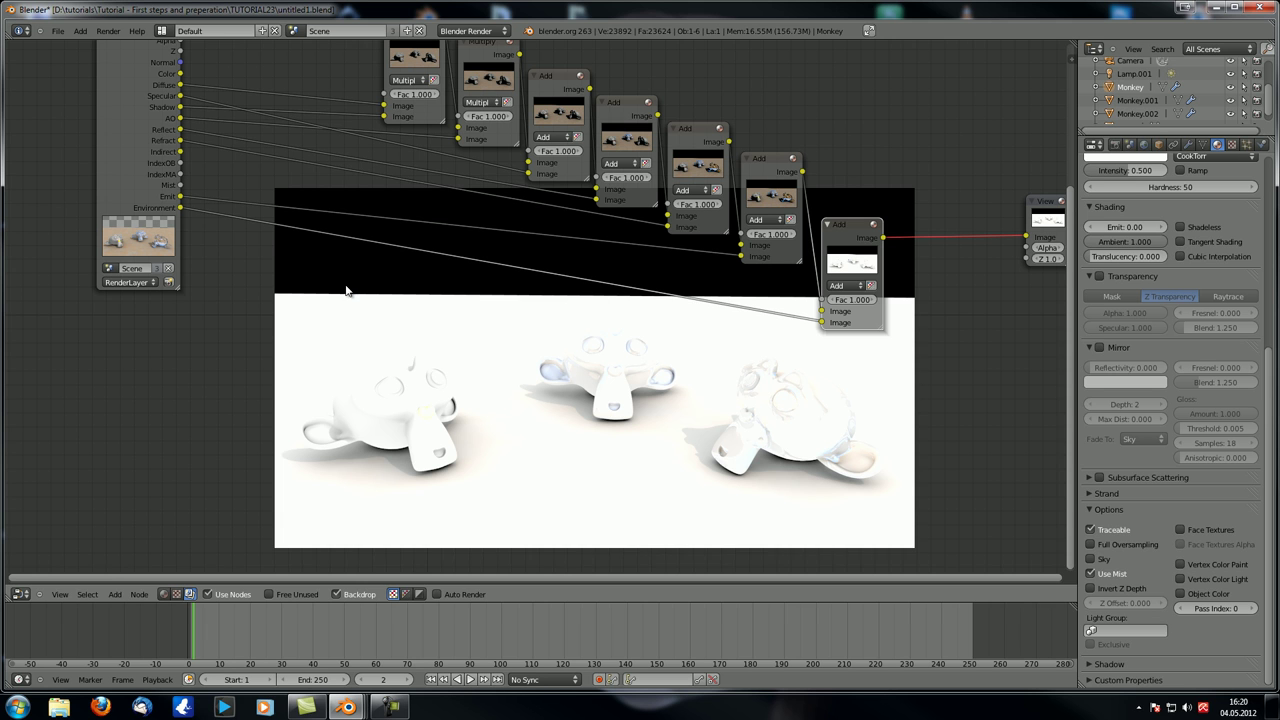
- Add a Multiply mix node below the Add chain and place a duplicate of it underneath
key(shift+a)
click(390, 341)
click(501, 311)
key(shift+d)
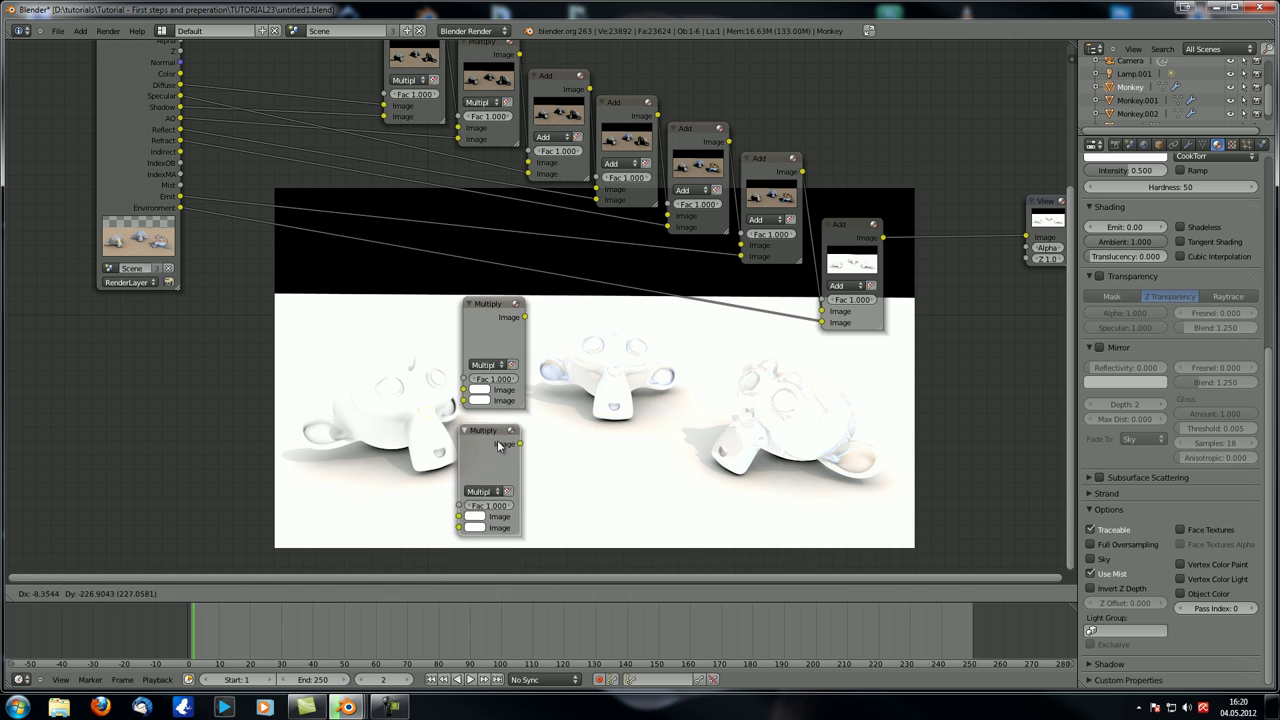
click(508, 456)
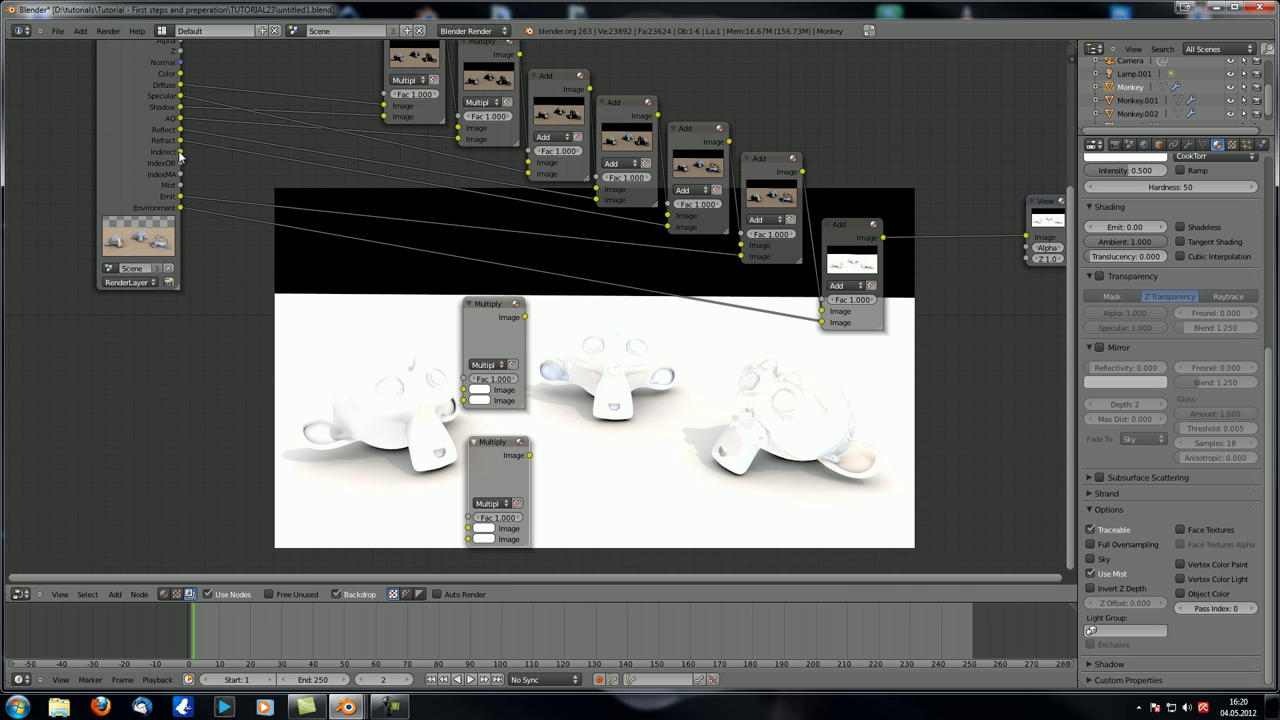
- Feed Indirect into the upper Multiply node and Environment into the lower one, with the Color output as second Image input of both
drag(181, 152, 462, 390)
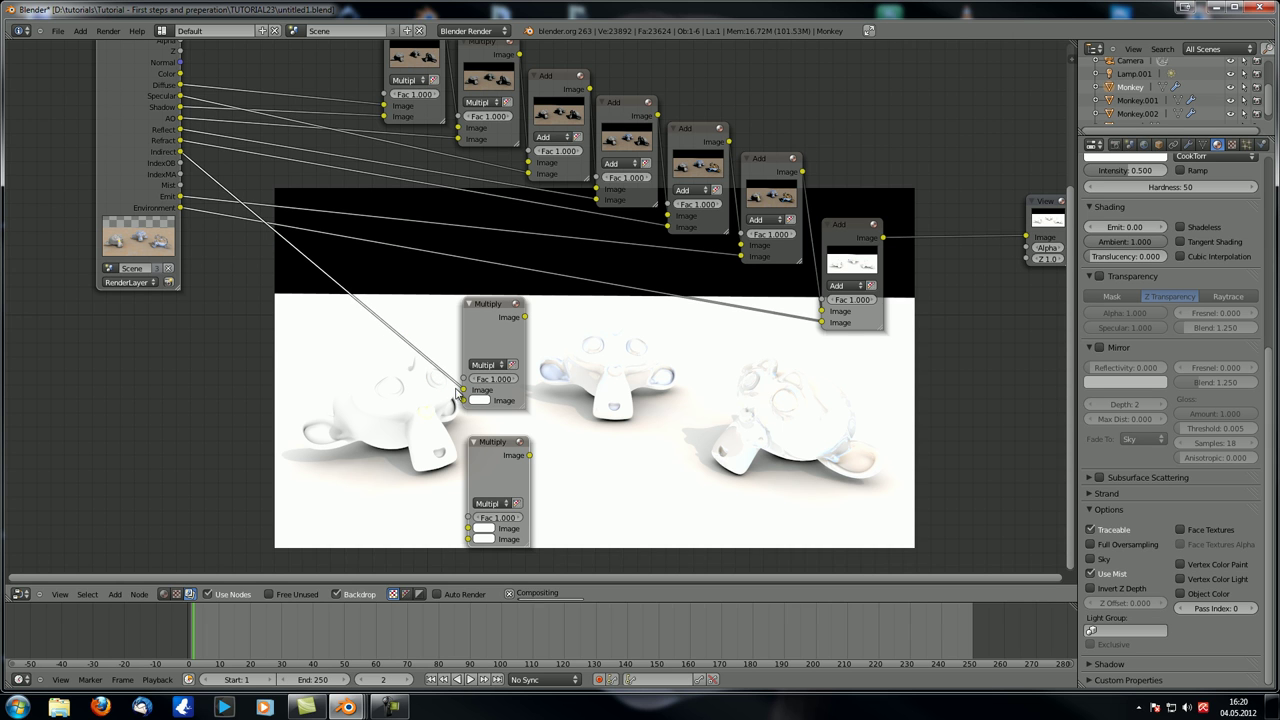
drag(180, 207, 468, 528)
scroll(427, 425, down, 3)
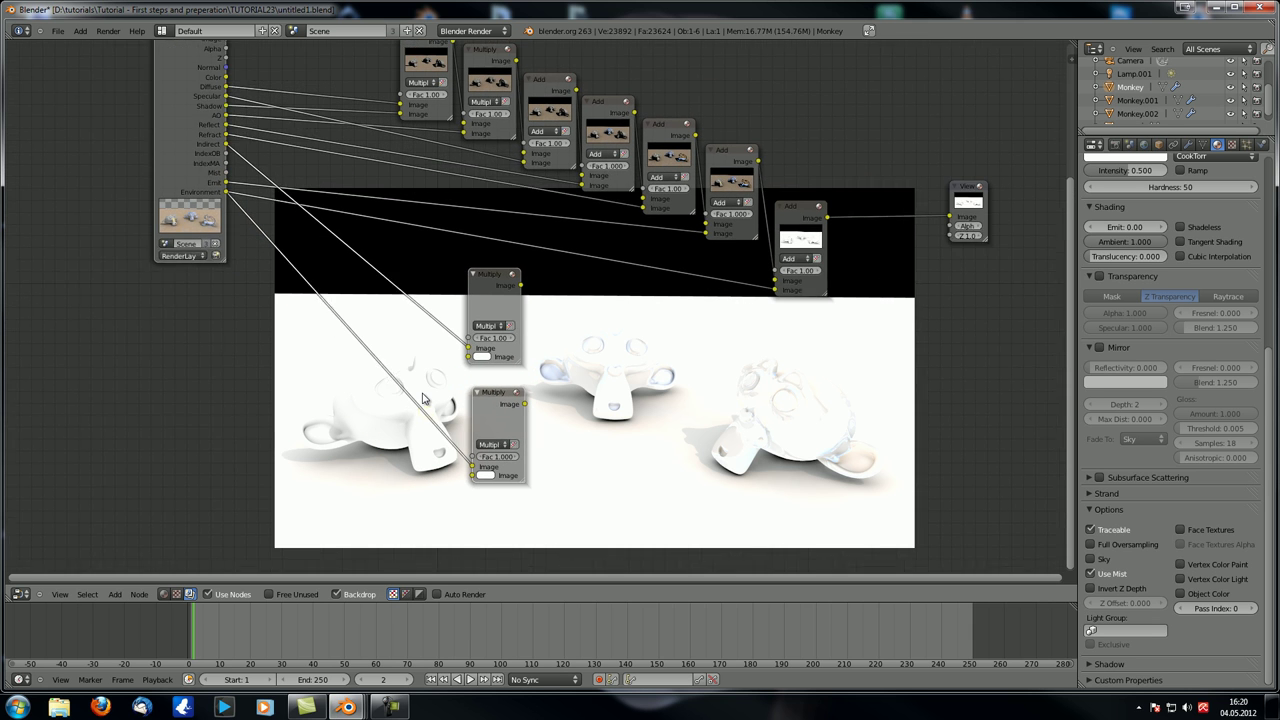
drag(250, 101, 472, 354)
drag(249, 94, 474, 463)
- Preview the Indirect Multiply node and the Environment Multiply node one after the other
scroll(564, 457, up, 1)
ctrl+shift+click(491, 403)
middle_drag(629, 427, 593, 357)
scroll(542, 422, up, 1)
ctrl+shift+click(380, 274)
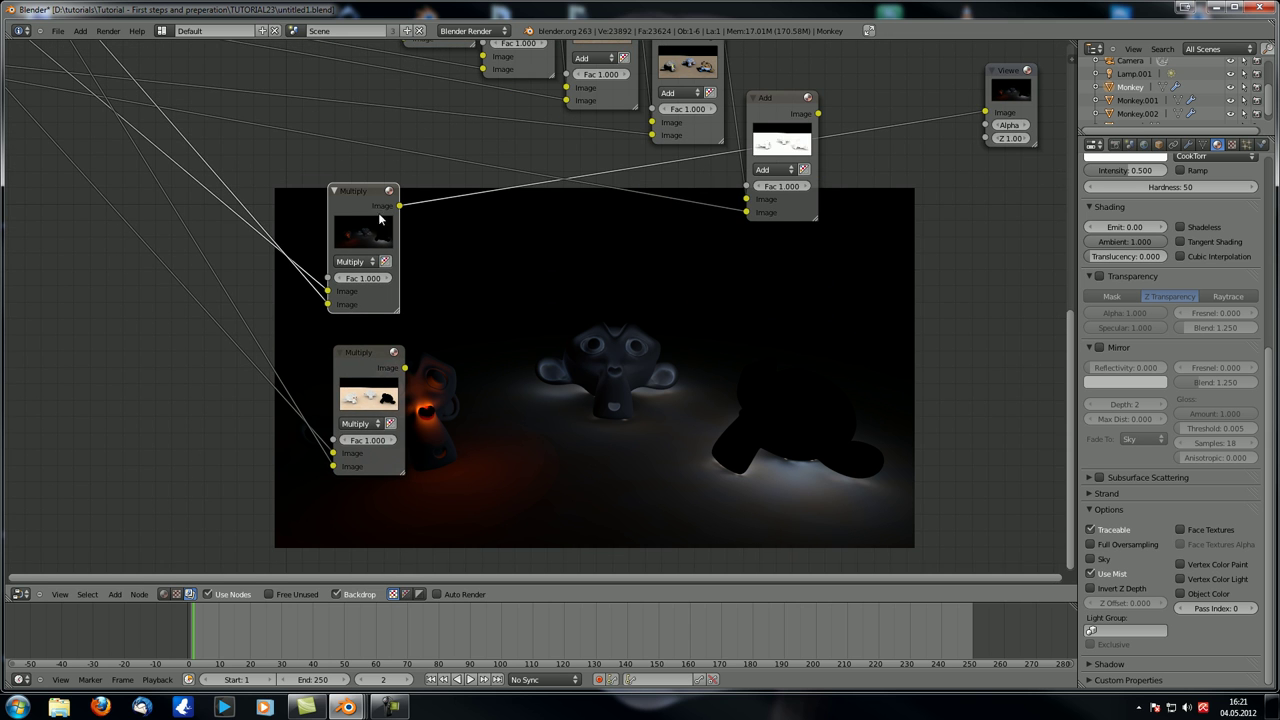
ctrl+scroll(480, 297, down, 3)
ctrl+shift+click(242, 366)
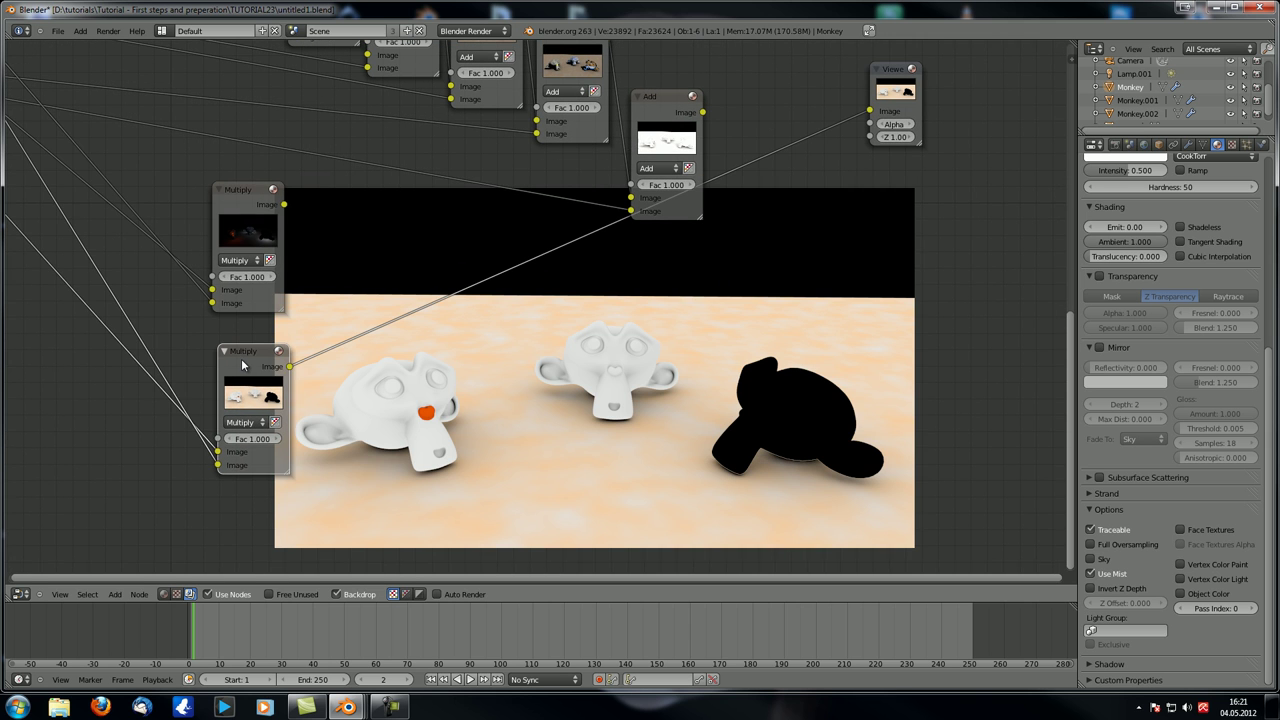
- Reposition the last Add node and connect the Indirect Multiply output to its second Image input
middle_drag(530, 184, 592, 262)
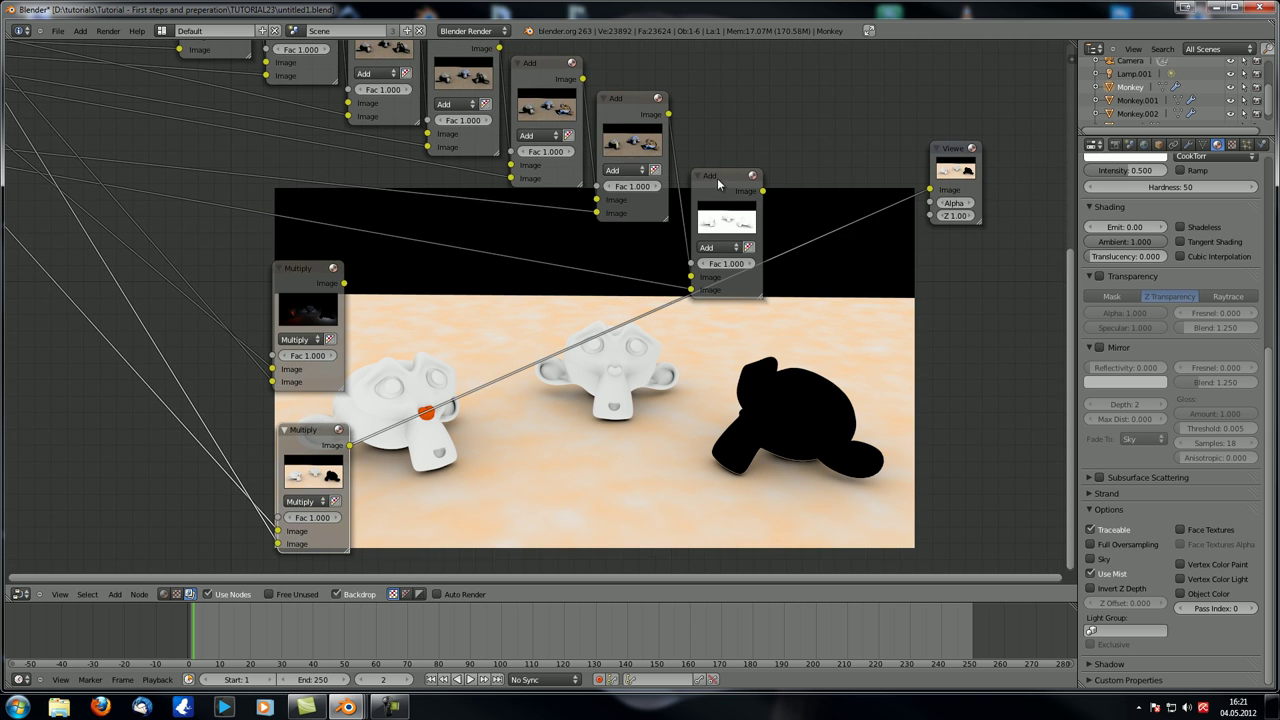
drag(717, 178, 711, 155)
scroll(732, 256, down, 3)
drag(384, 288, 661, 286)
- Chain a duplicate Add node after the last one, feed the Environment Multiply output into its second Image input, and preview it
click(687, 190)
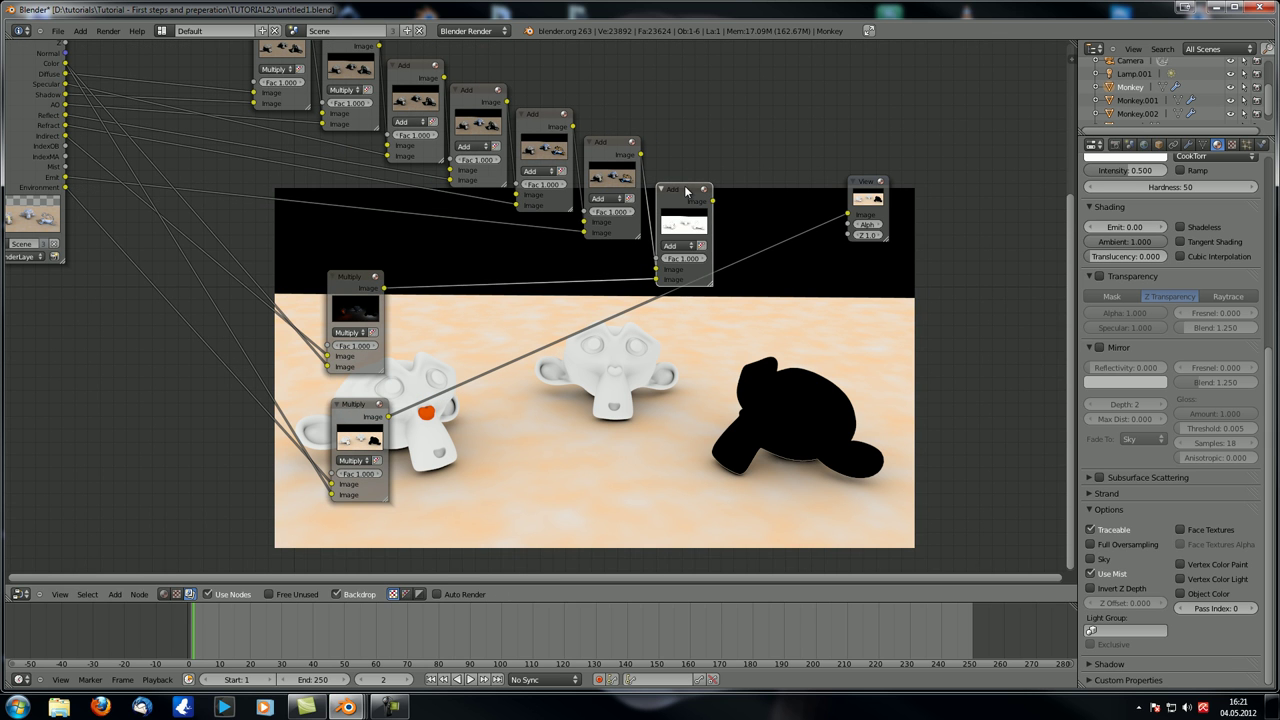
key(shift+d)
click(757, 207)
drag(711, 201, 738, 303)
scroll(720, 290, down, 1)
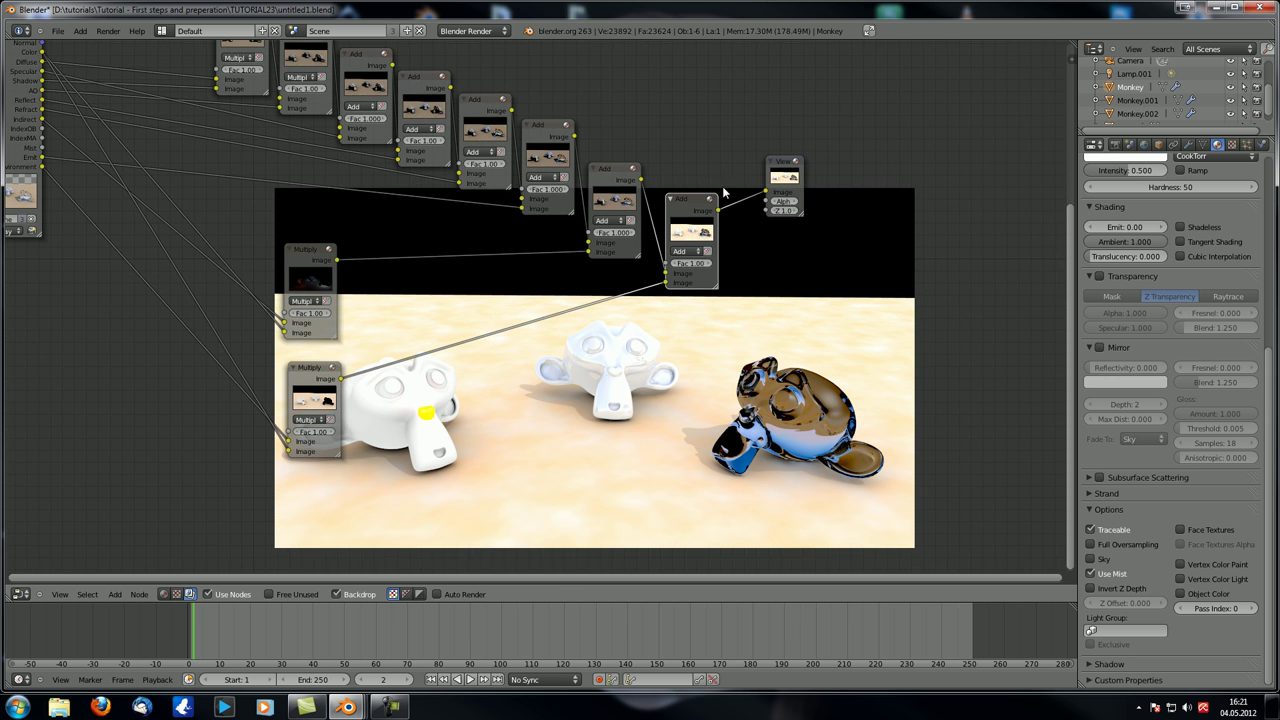
ctrl+shift+click(630, 178)
ctrl+shift+click(688, 206)
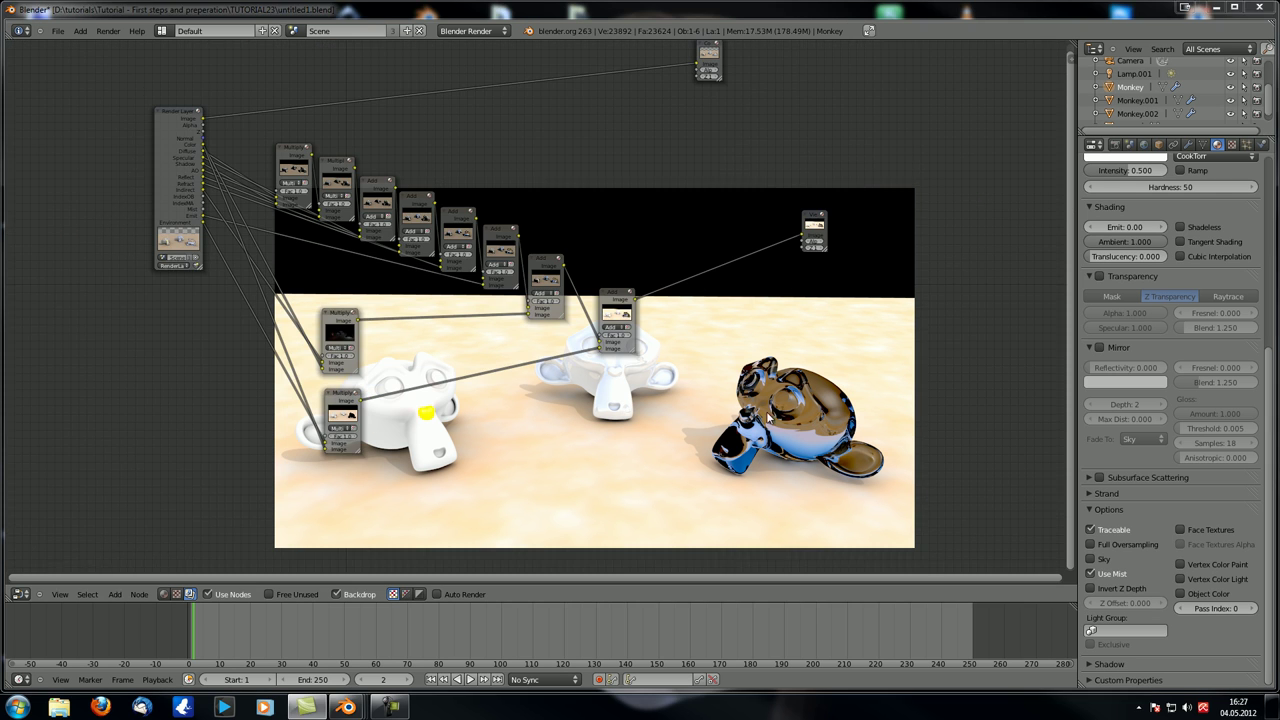
- Compare the original full render with the rebuilt image from the final Add node
mouse_move(720, 400)
middle_down()
mouse_move(706, 377)
mouse_move(713, 390)
middle_up()
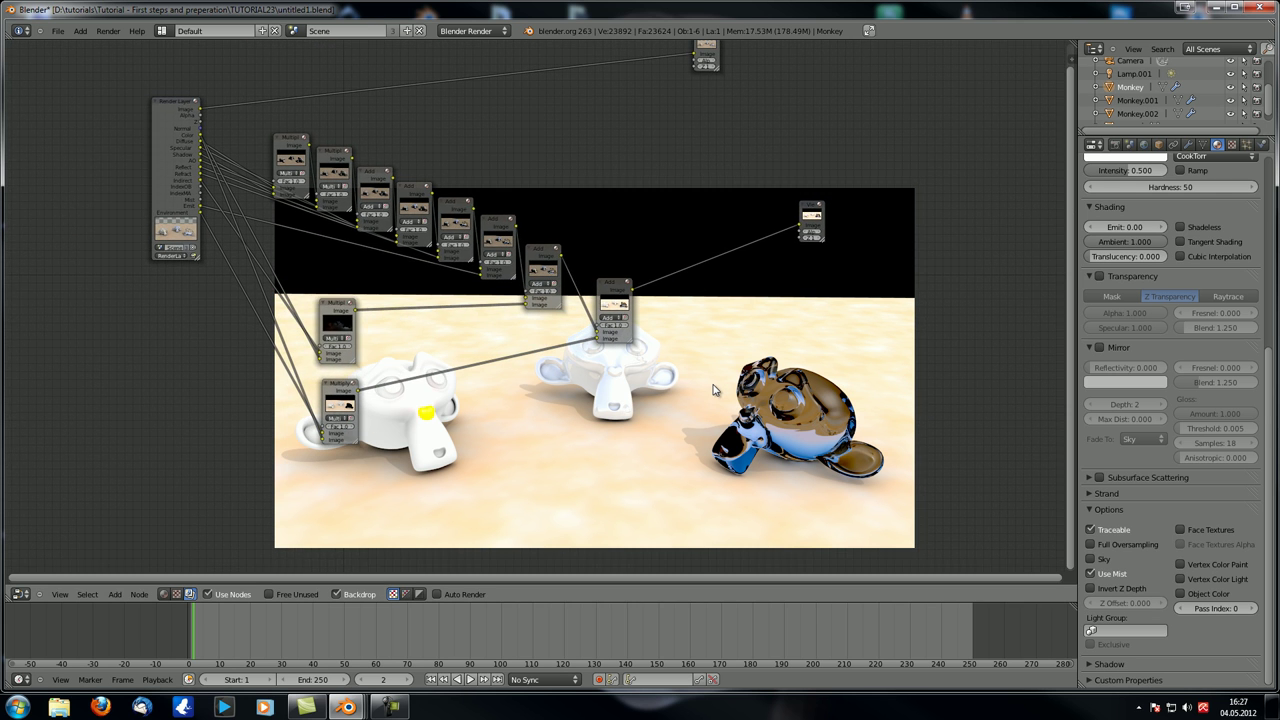
ctrl+shift+click(168, 120)
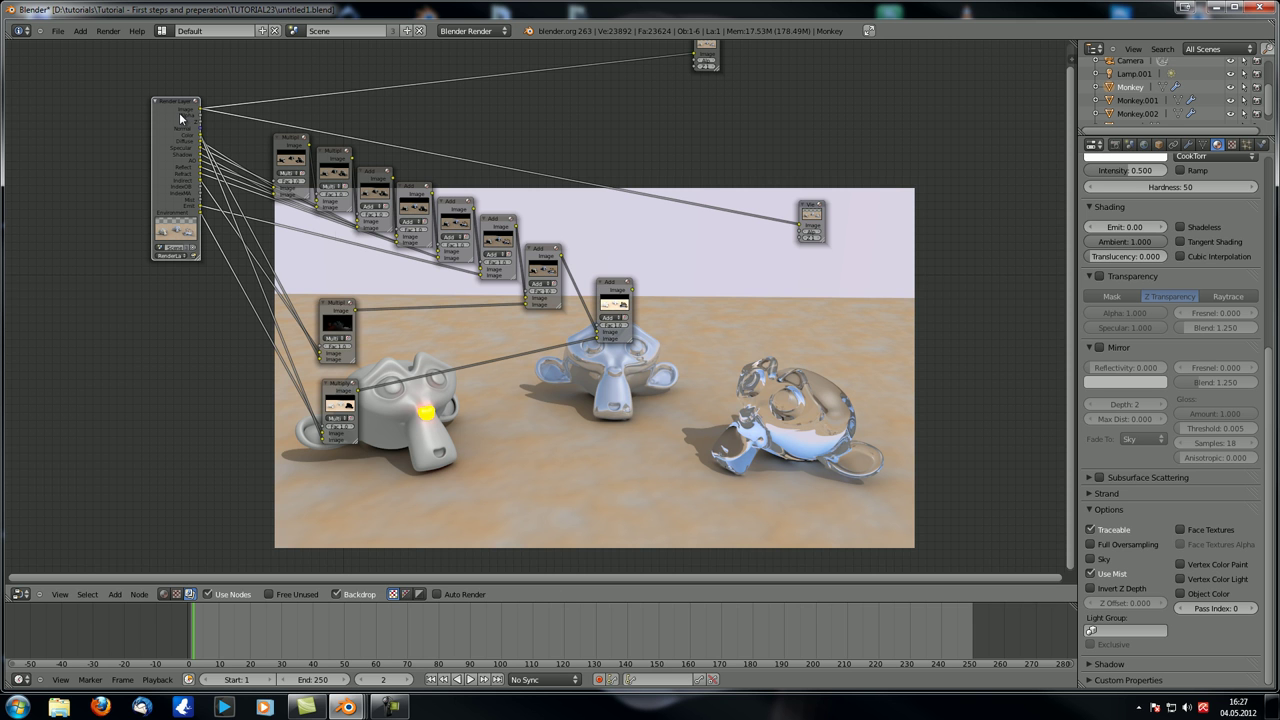
ctrl+shift+click(613, 290)
scroll(613, 290, up, 3)
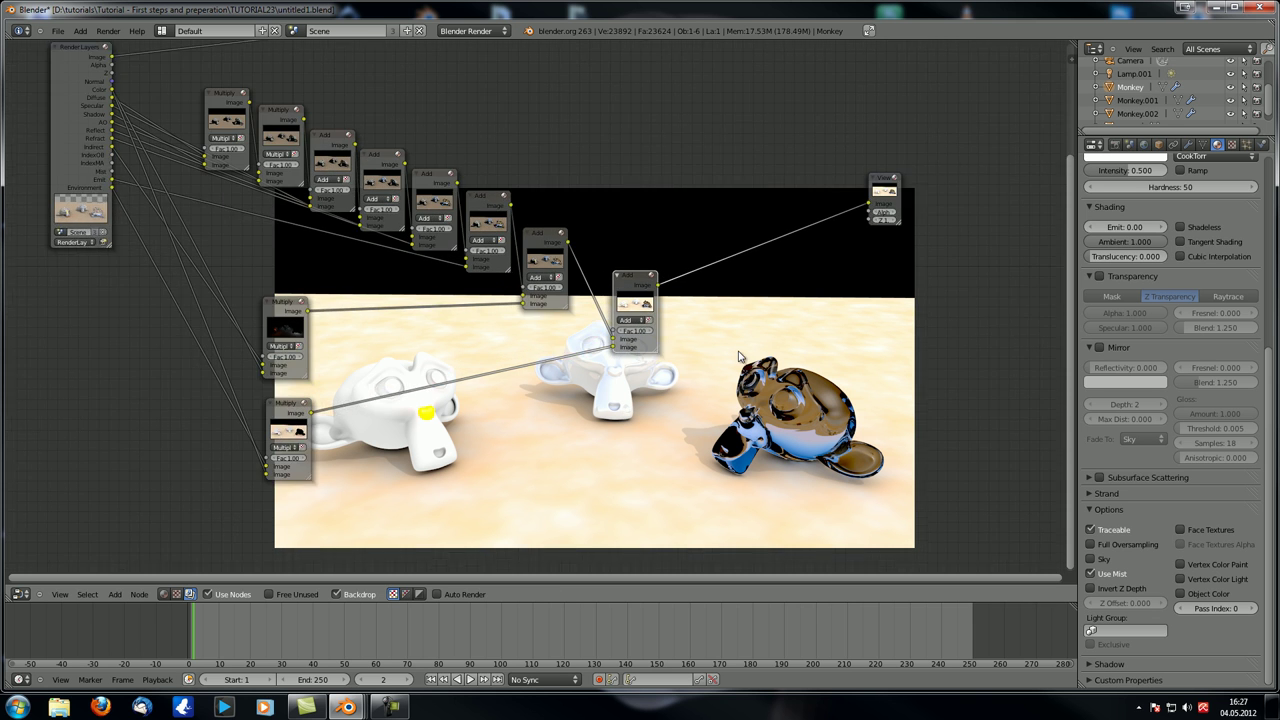
- Check the Environment Lighting energy in the World settings and set the final Add node's Fac to 0.3
click(1144, 145)
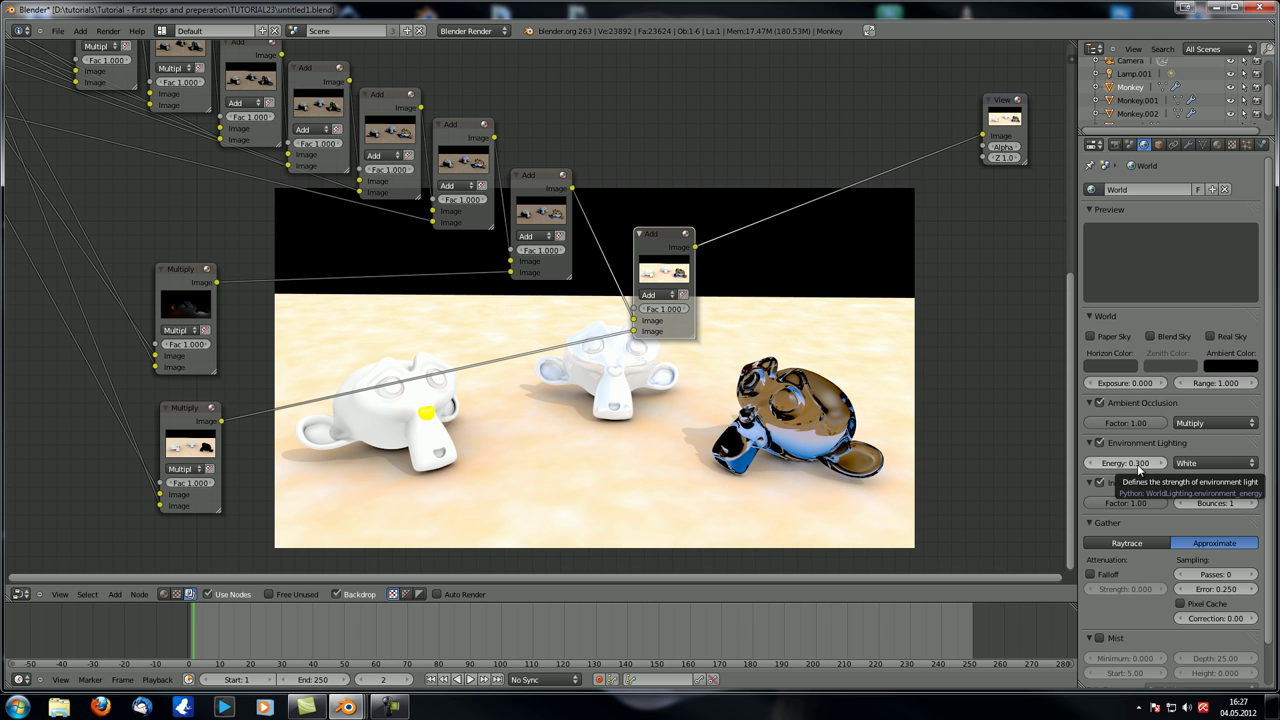
click(653, 311)
click(660, 310)
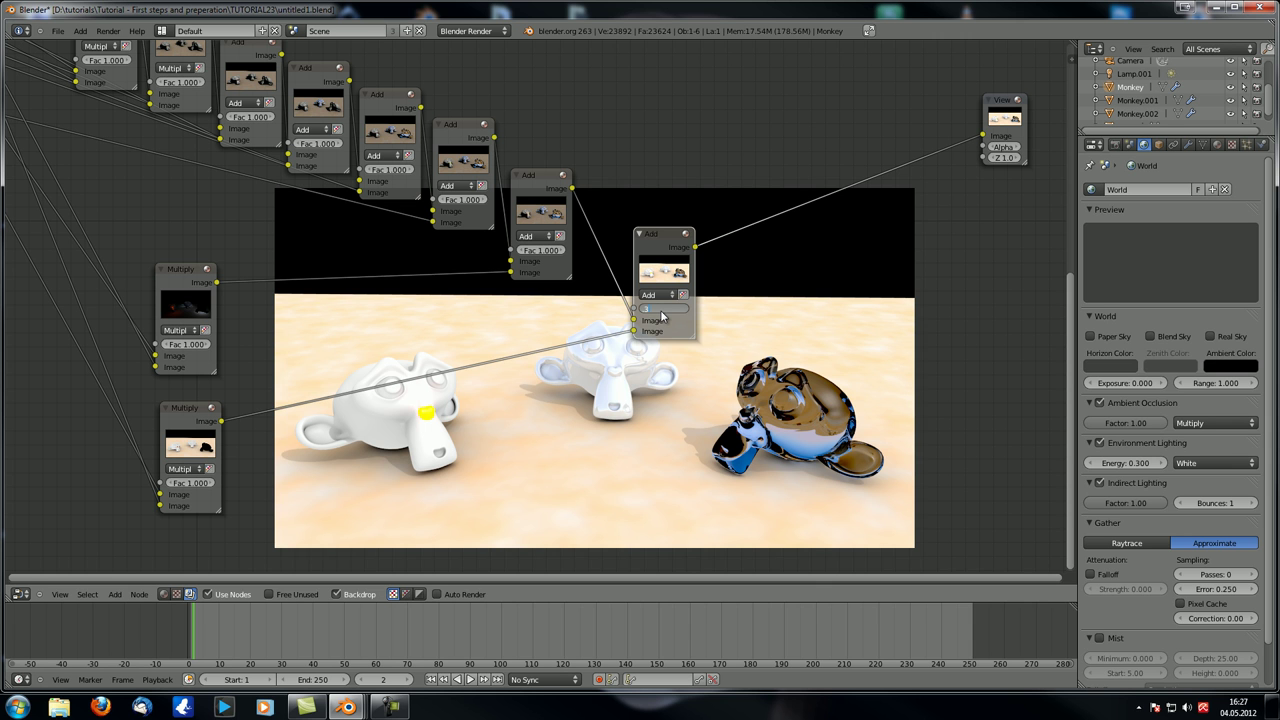
key(Return)
- Alternate the Viewer repeatedly between the Render Layers image and the final Add output with its adjusted factor to examine the remaining differences
scroll(640, 175, down, 3)
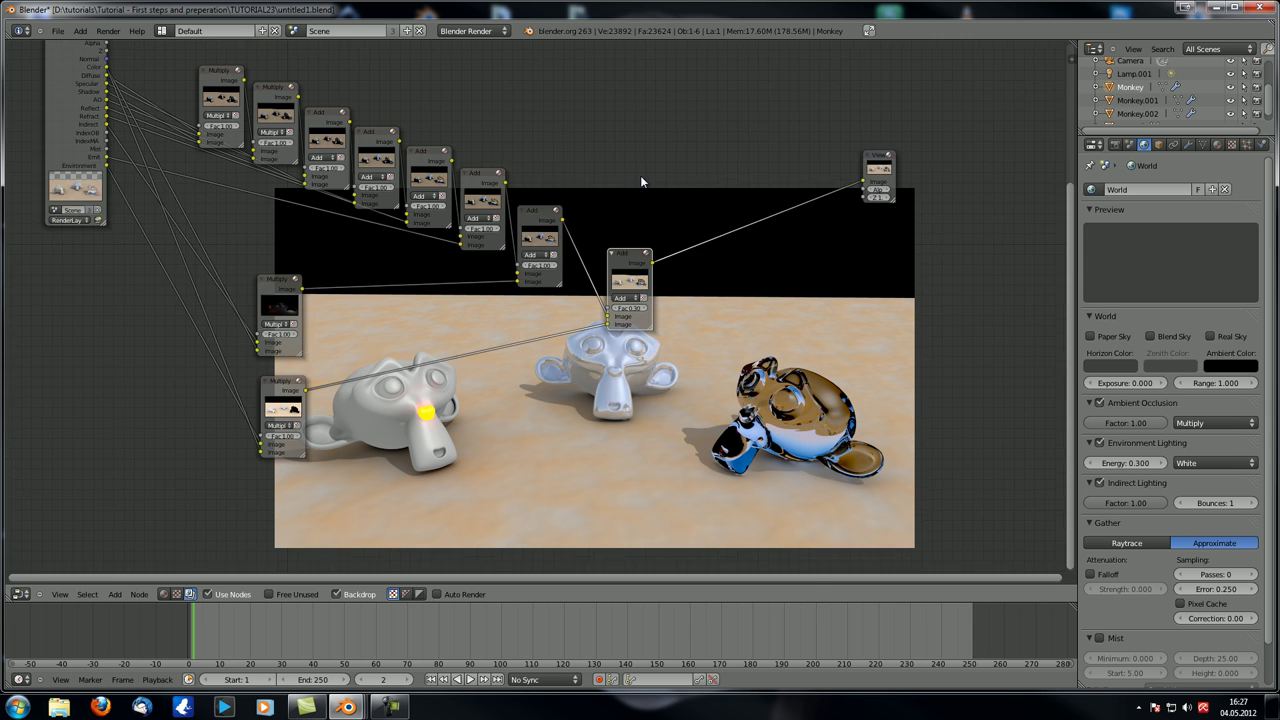
ctrl+shift+click(134, 97)
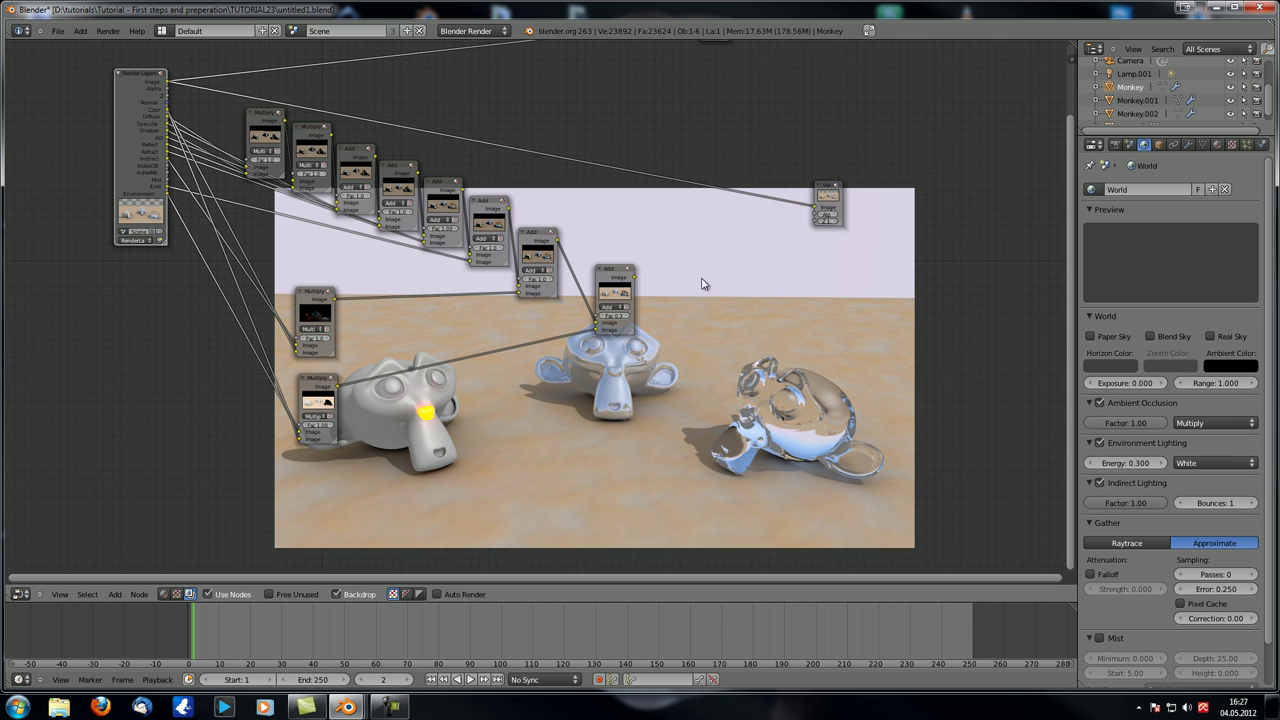
ctrl+shift+click(617, 277)
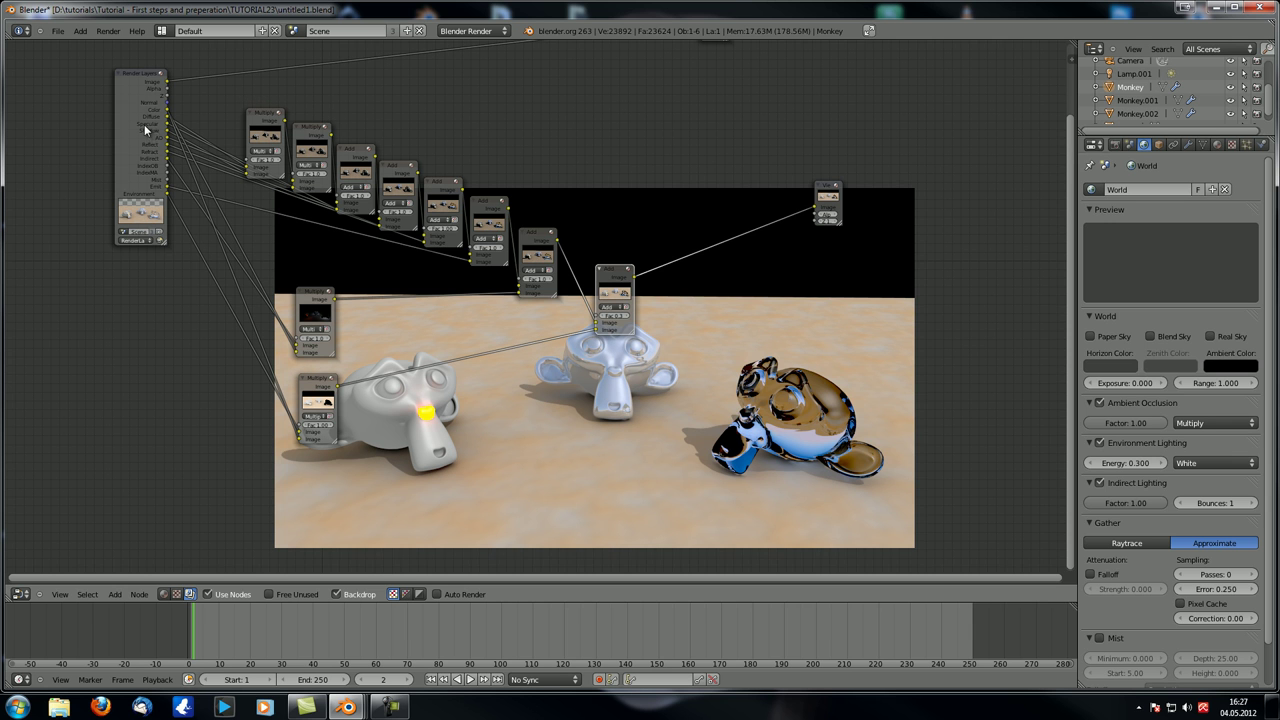
ctrl+shift+click(133, 90)
ctrl+shift+click(604, 269)
ctrl+shift+click(141, 107)
ctrl+shift+click(610, 271)
scroll(610, 274, up, 2)
middle_drag(407, 322, 473, 414)
scroll(481, 402, down, 4)
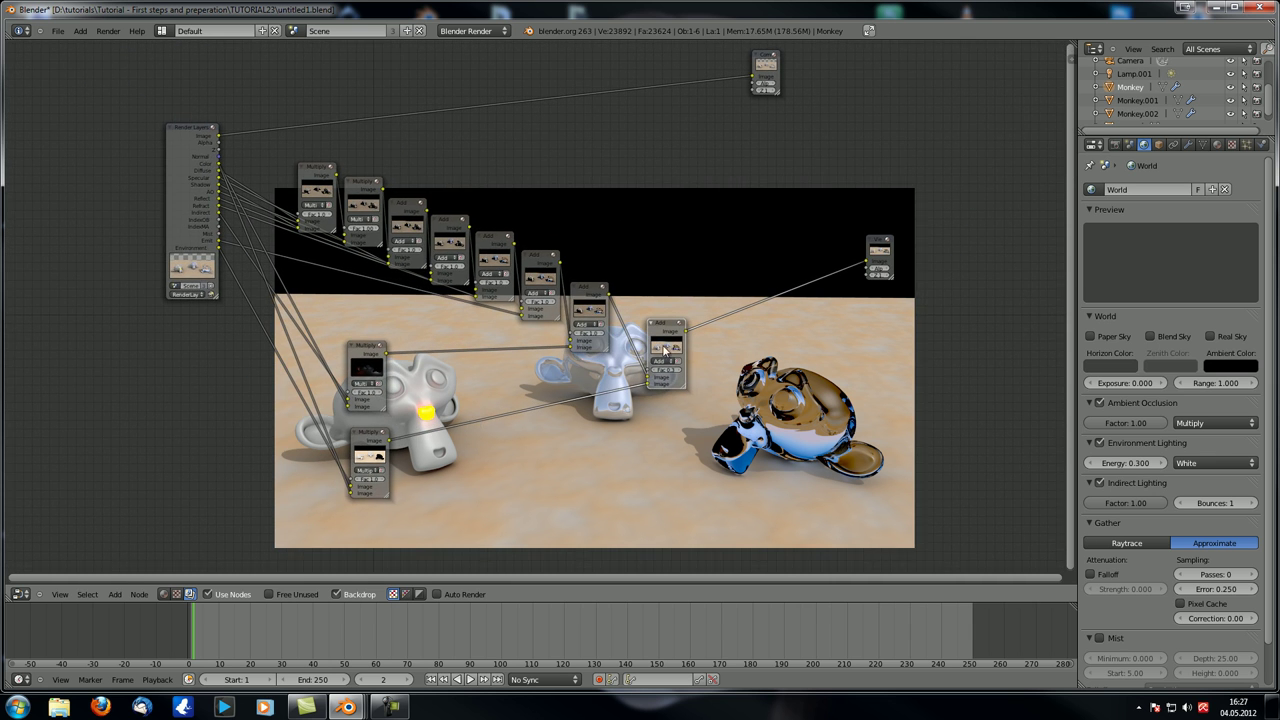
drag(660, 328, 658, 328)
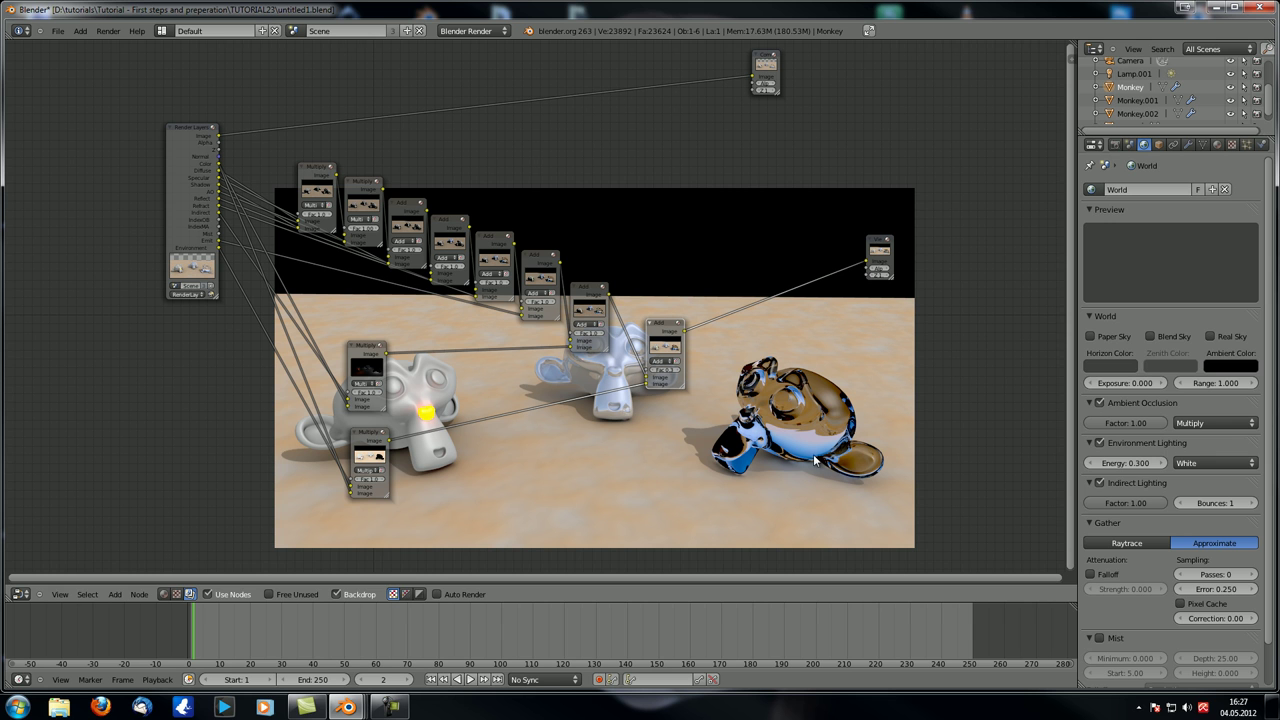
ctrl+shift+click(185, 158)
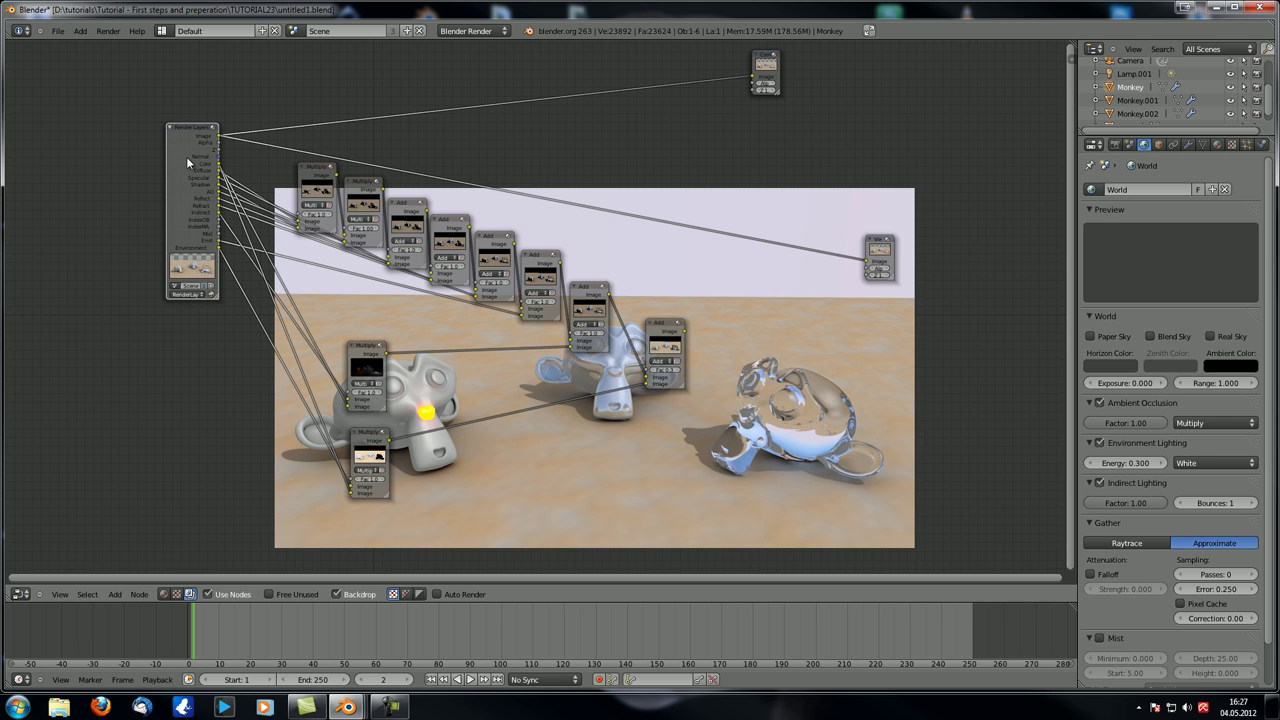
ctrl+shift+click(664, 323)
ctrl+shift+click(194, 145)
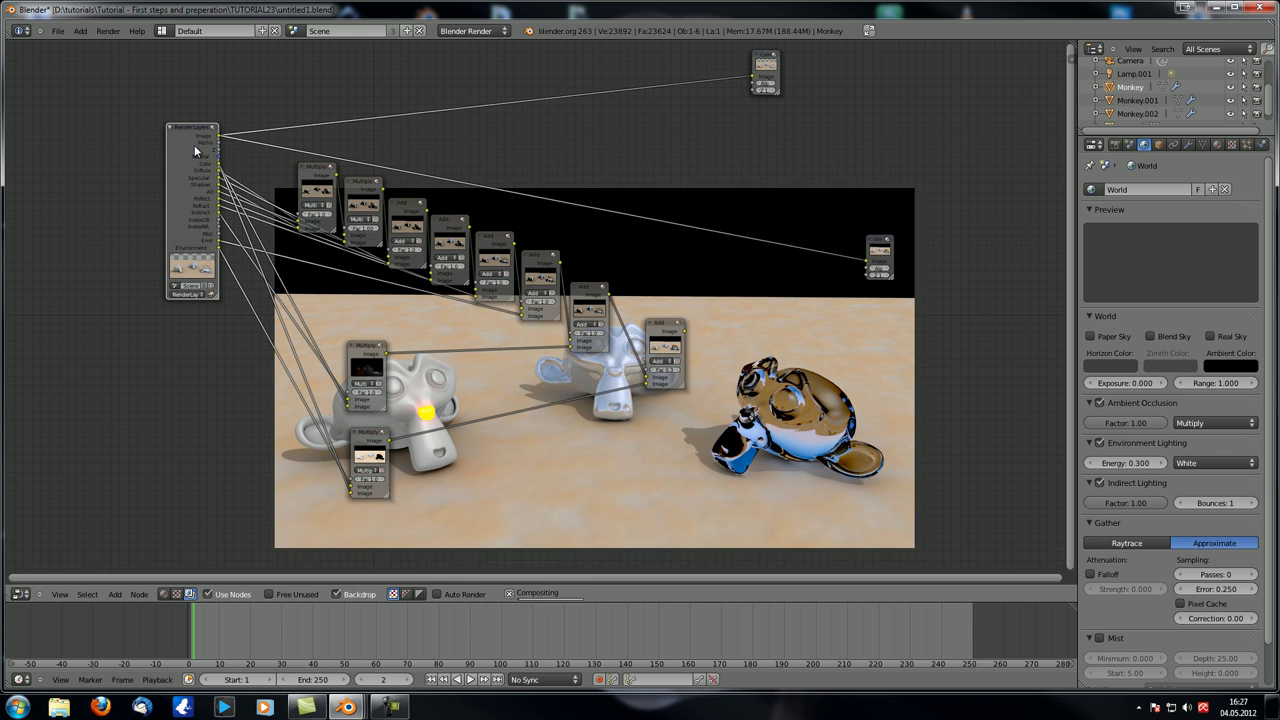
ctrl+shift+click(680, 323)
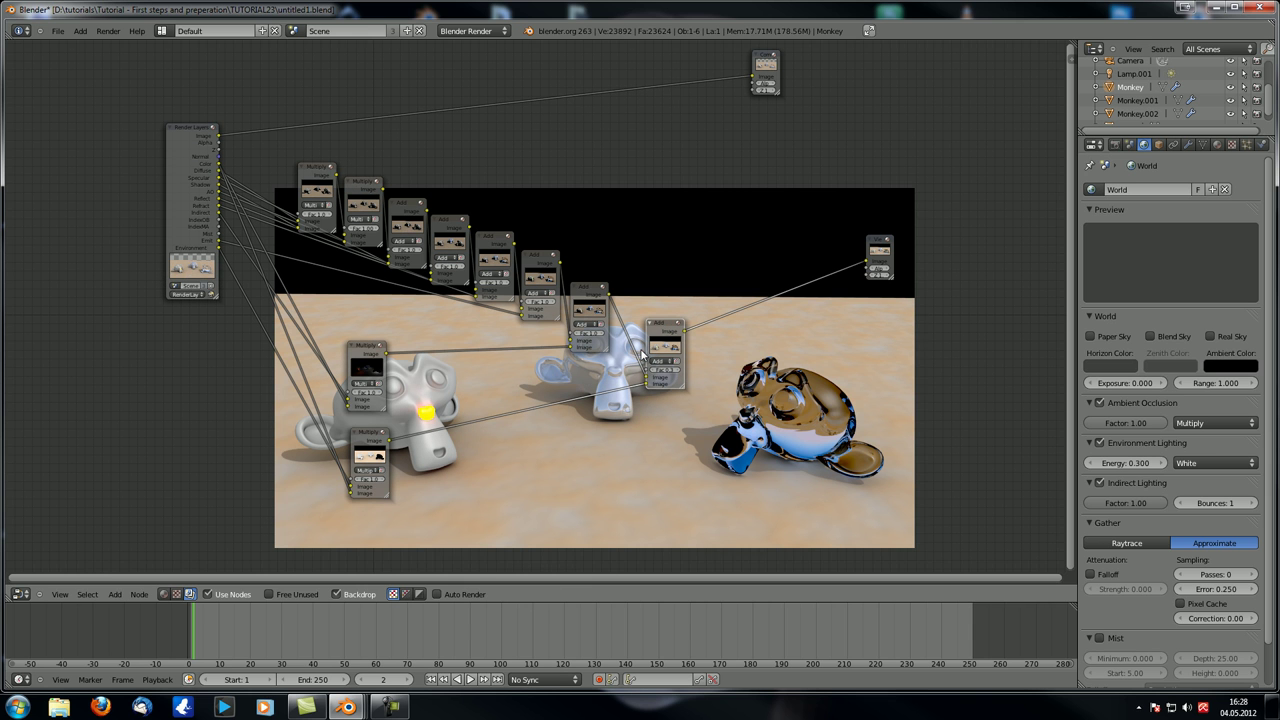
- Preview the Environment Multiply node on its own and review the selected monkey's diffuse, specular and shading material settings
ctrl+shift+click(367, 442)
middle_drag(517, 472, 513, 419)
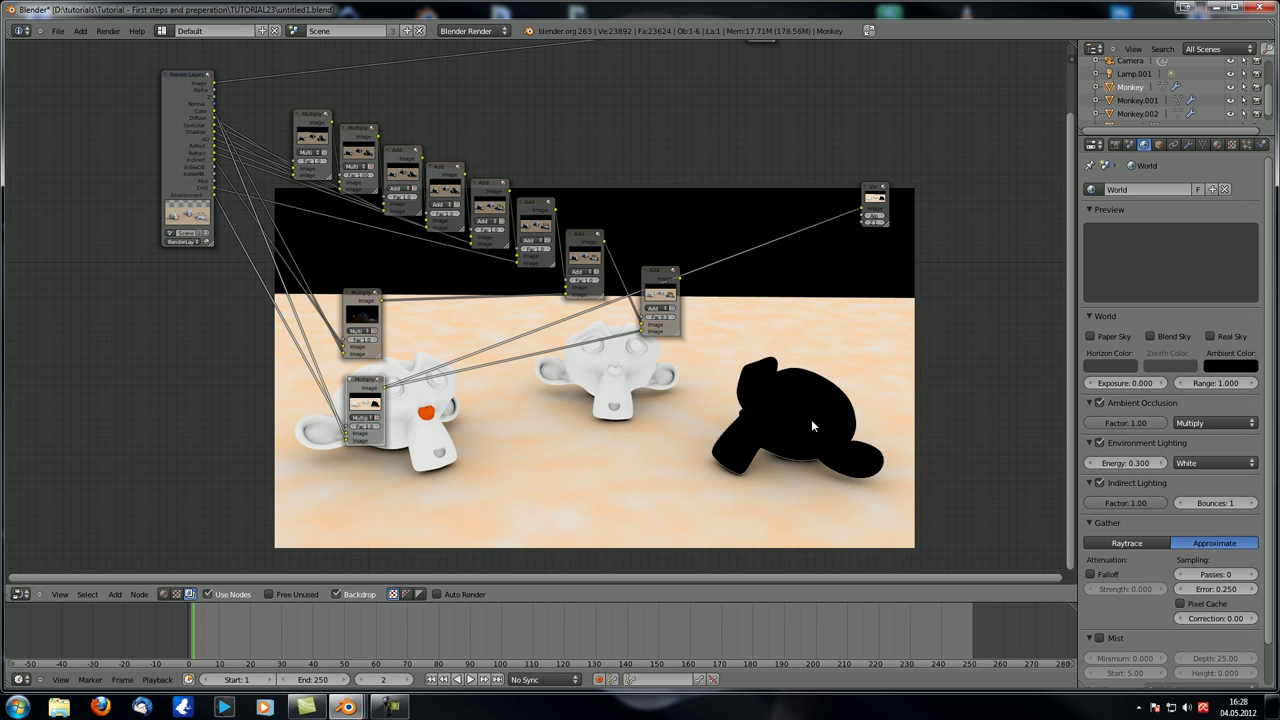
click(1218, 146)
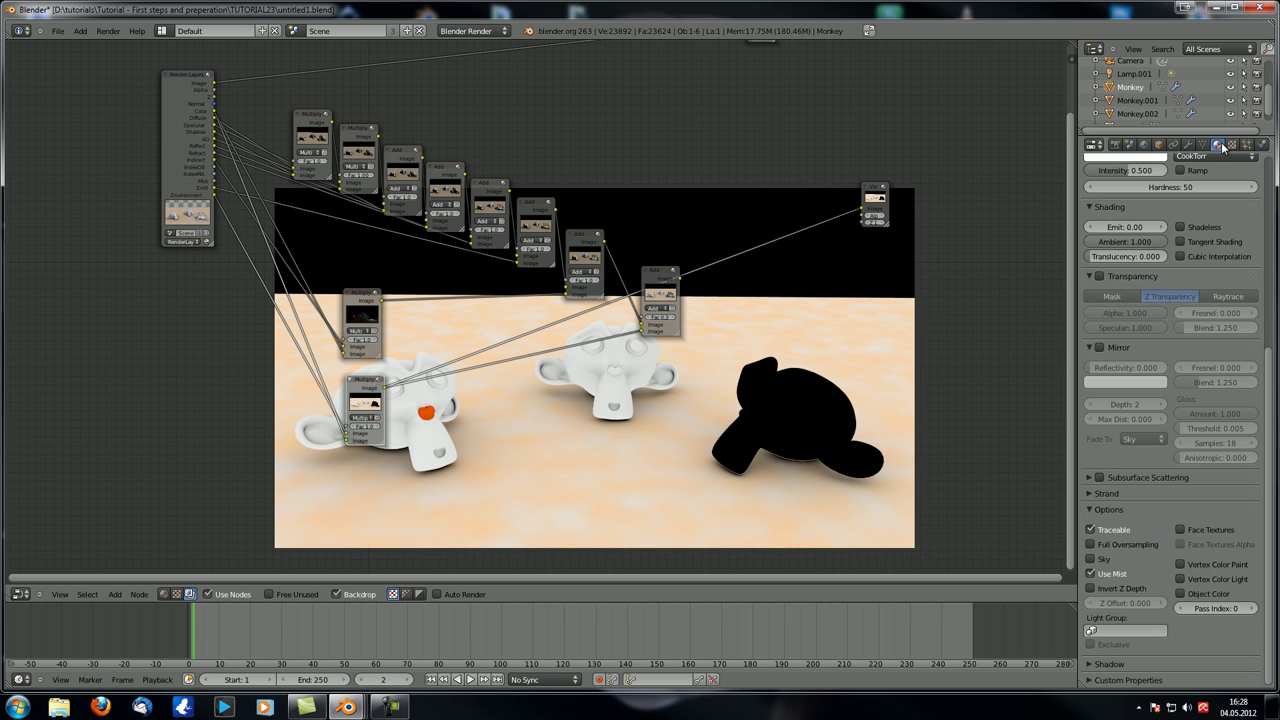
scroll(1175, 289, up, 2)
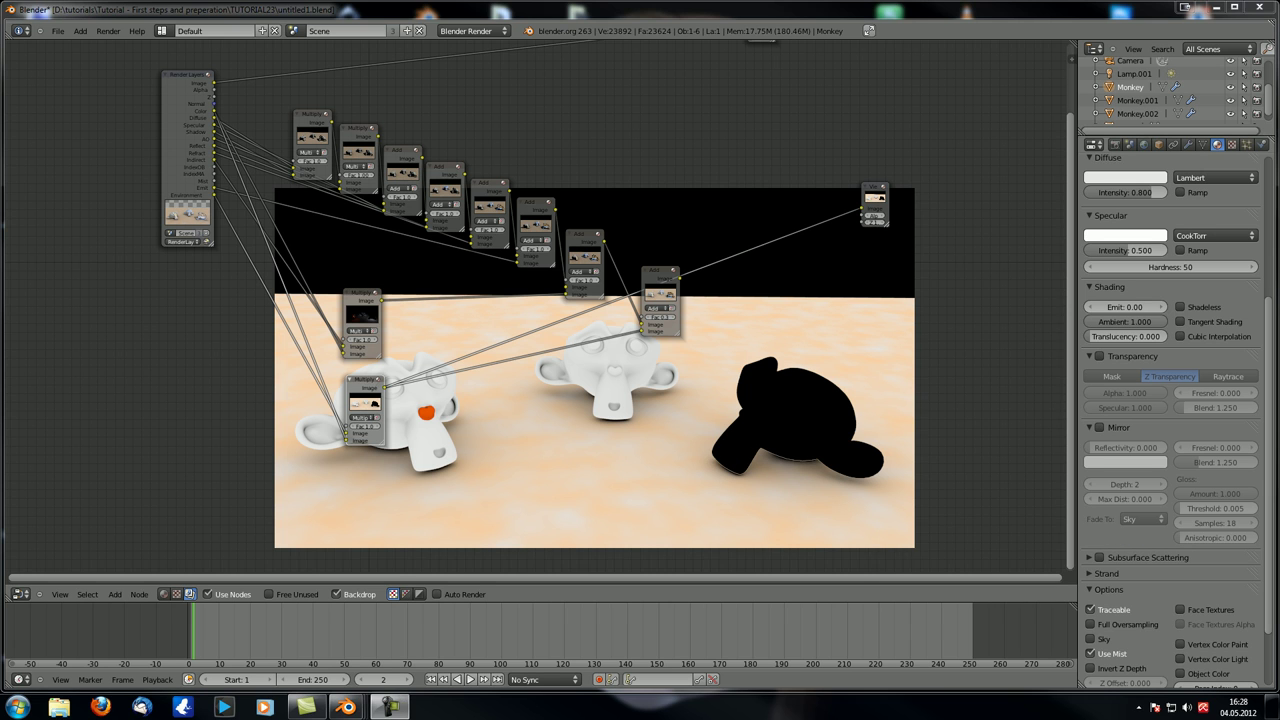
scroll(640, 440, up, 2)
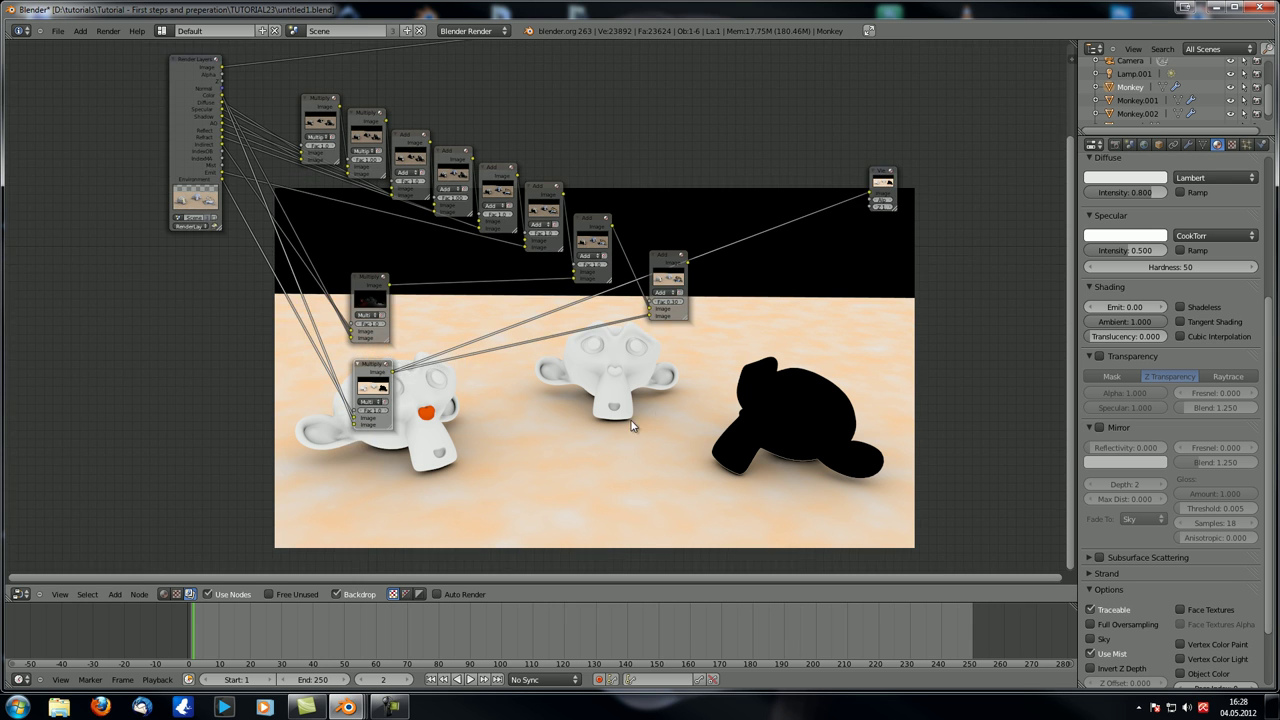
middle_drag(587, 456, 549, 465)
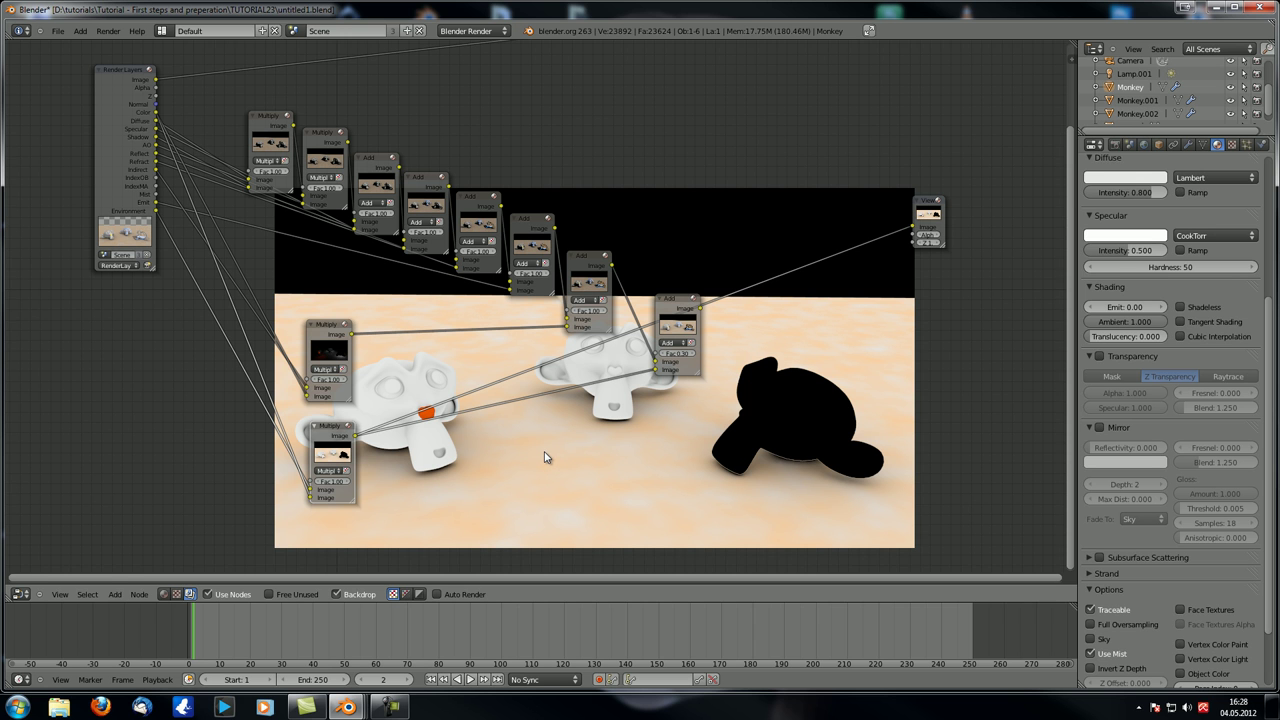
- Switch the node editor to the 3D View and select the transparent monkey, Monkey.002
click(22, 594)
click(38, 582)
right_click(669, 330)
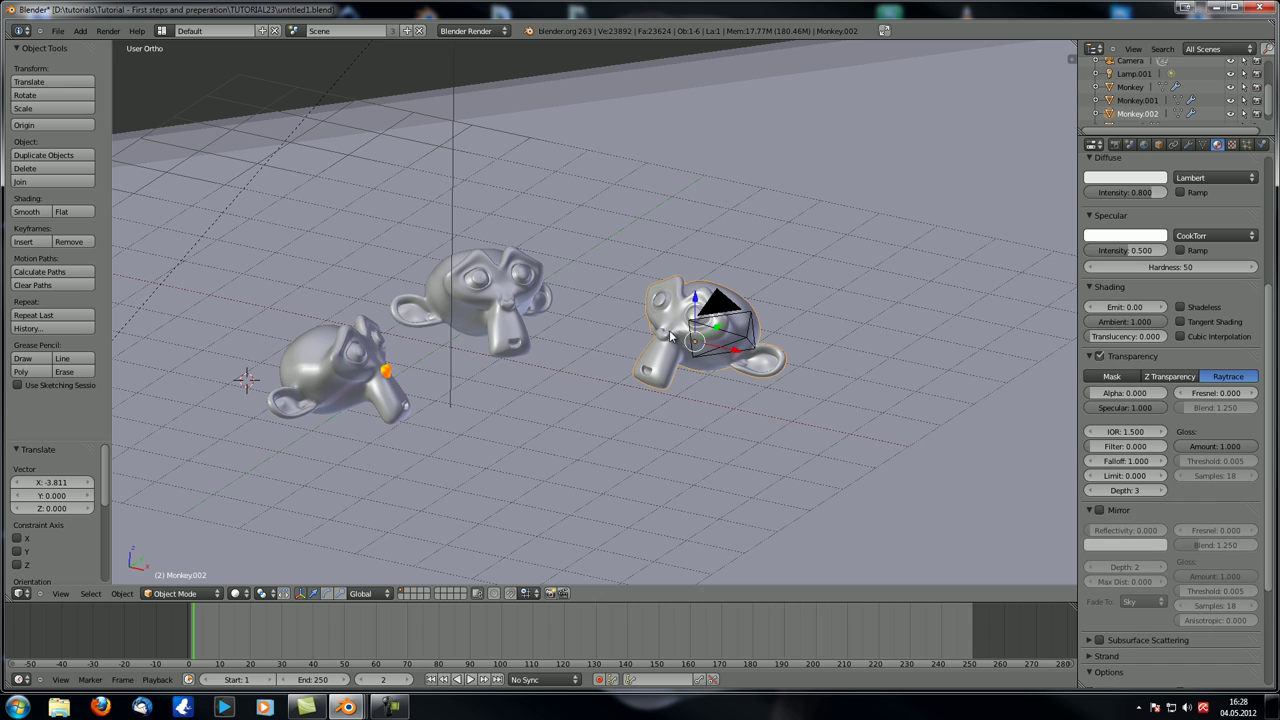
- Check the object pass index of Monkey.002 and return from the 3D View to the Node Editor
click(1160, 145)
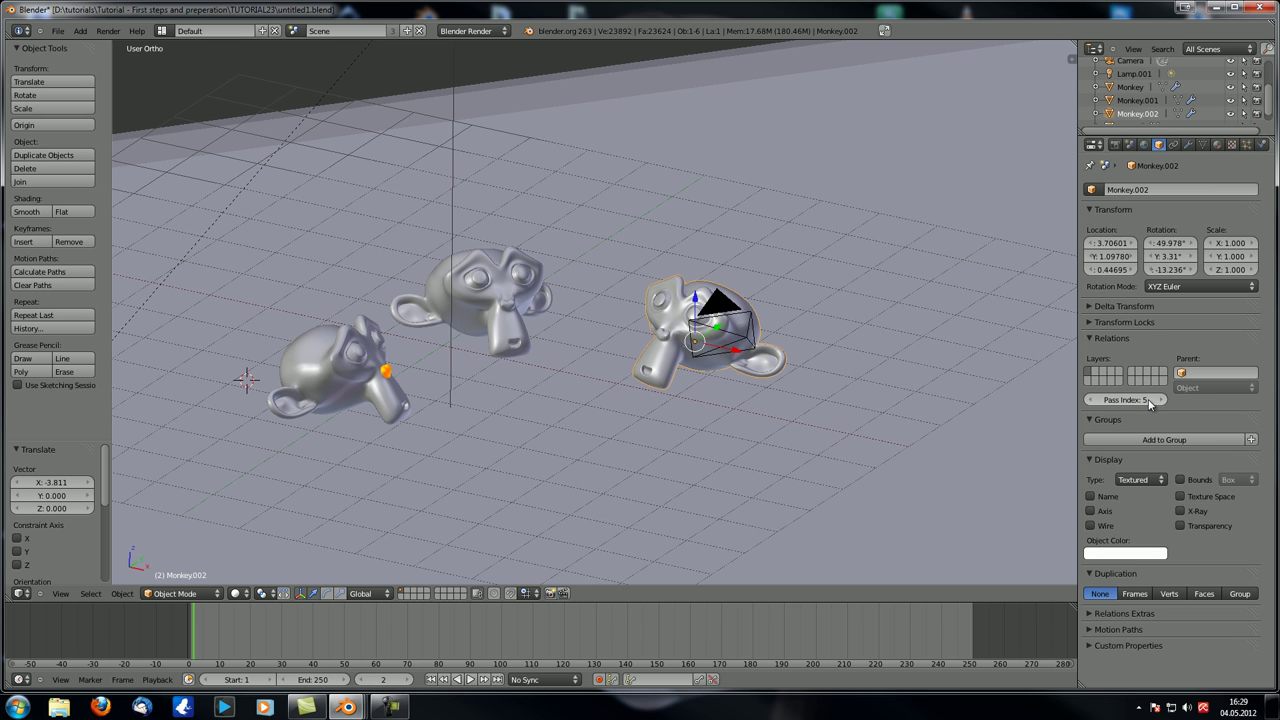
click(19, 593)
click(63, 452)
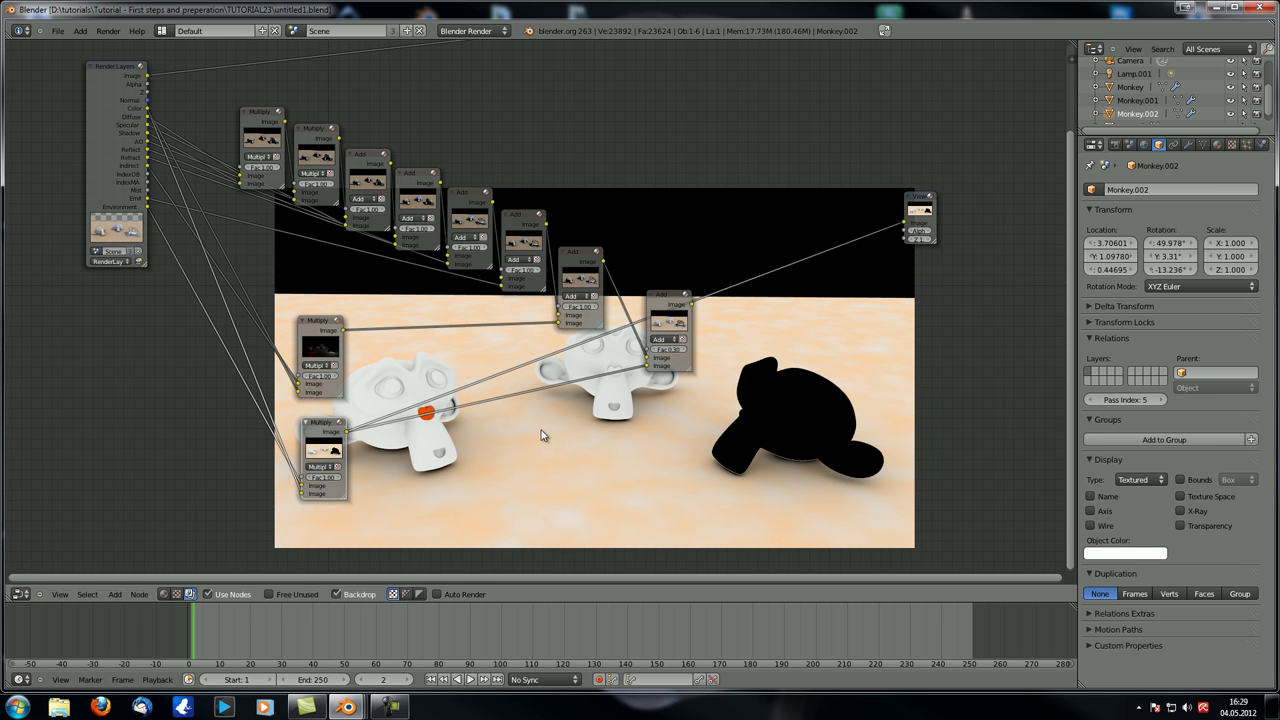
- Display the rendered image of the three monkeys and switch back to the Node Editor
key(F12)
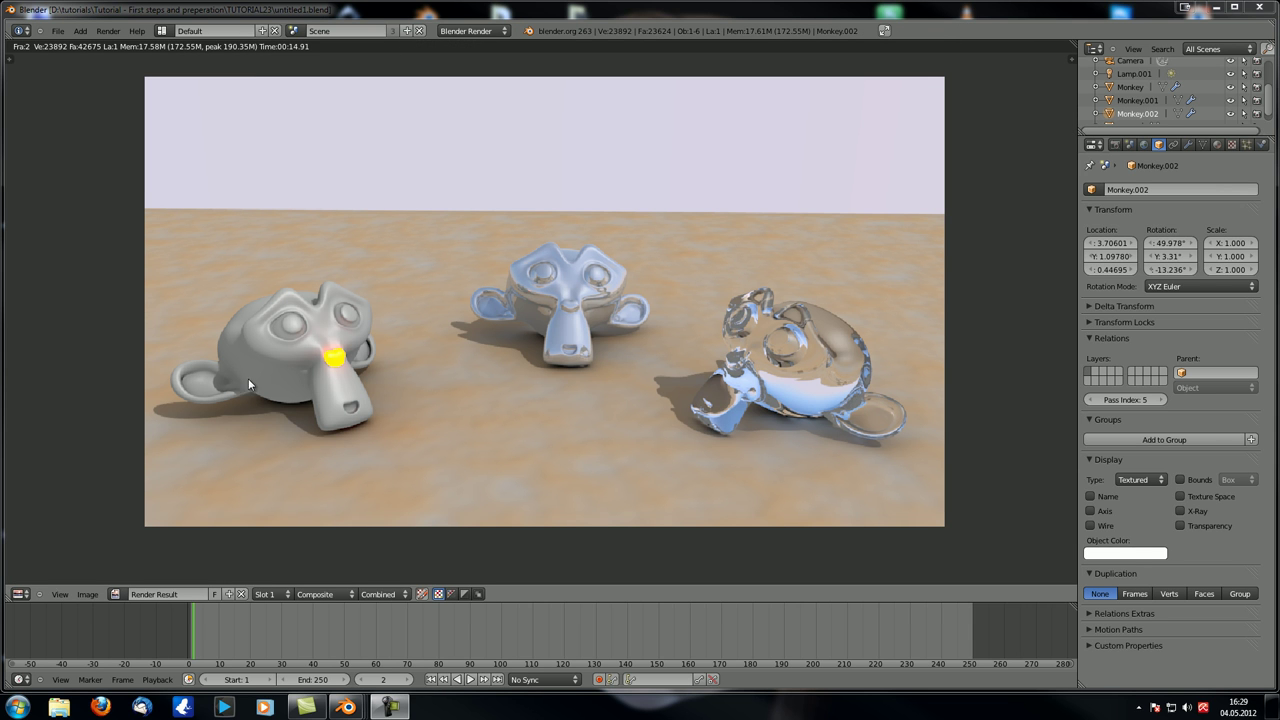
click(18, 594)
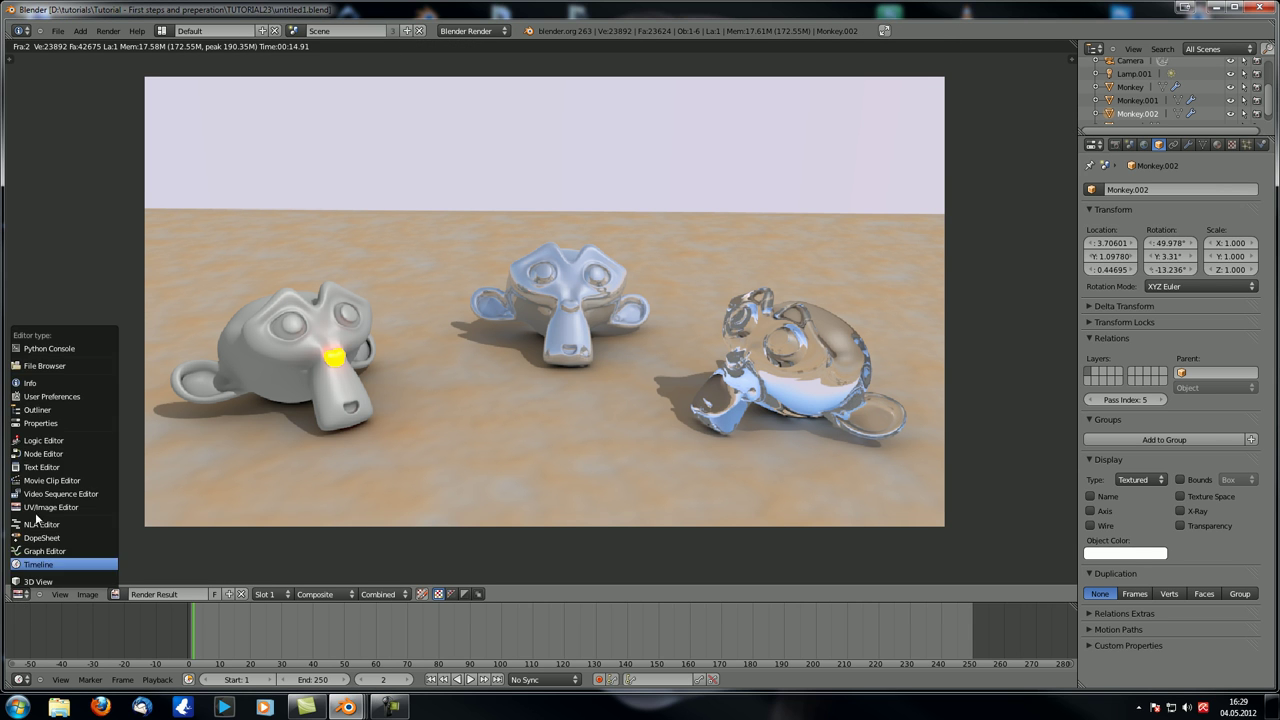
click(50, 453)
- Cycle the Viewer through the Render Layers outputs to preview the IndexOB pass as a mask of the transparent monkey
scroll(150, 330, down, 1)
middle_drag(171, 288, 291, 310)
drag(346, 275, 226, 278)
ctrl+shift+click(202, 209)
ctrl+shift+click(202, 209)
ctrl+shift+click(202, 208)
ctrl+shift+click(202, 208)
ctrl+shift+click(202, 208)
ctrl+shift+click(202, 208)
ctrl+shift+click(202, 208)
ctrl+shift+click(202, 208)
ctrl+shift+click(202, 208)
ctrl+shift+click(202, 208)
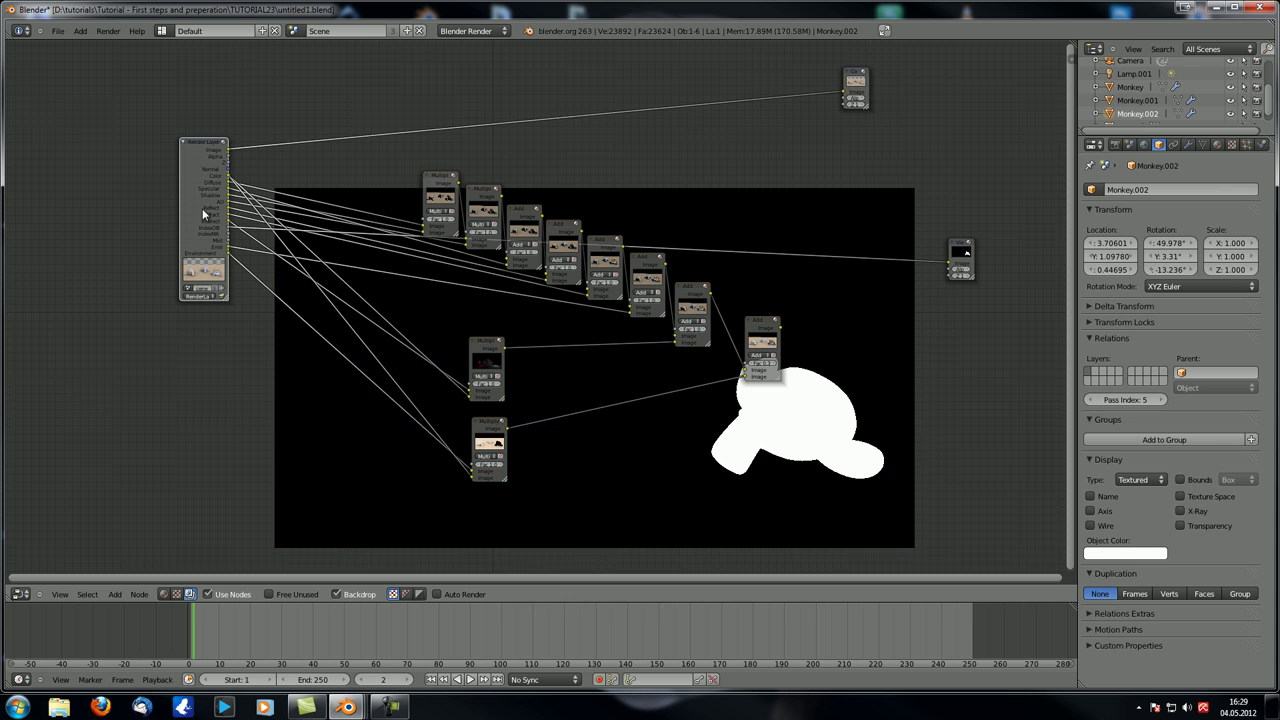
middle_drag(287, 375, 266, 355)
scroll(255, 340, up, 1)
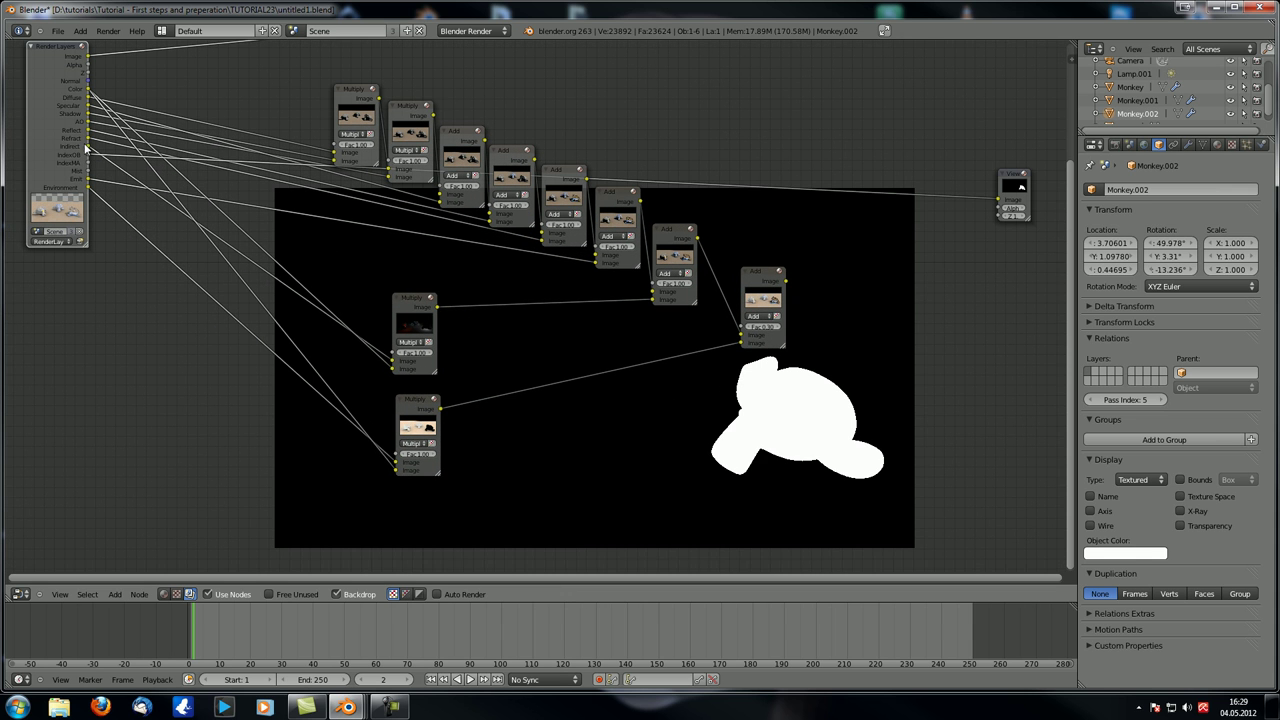
- Preview the Environment Multiply node's output to examine the transparent monkey's area
ctrl+shift+click(410, 401)
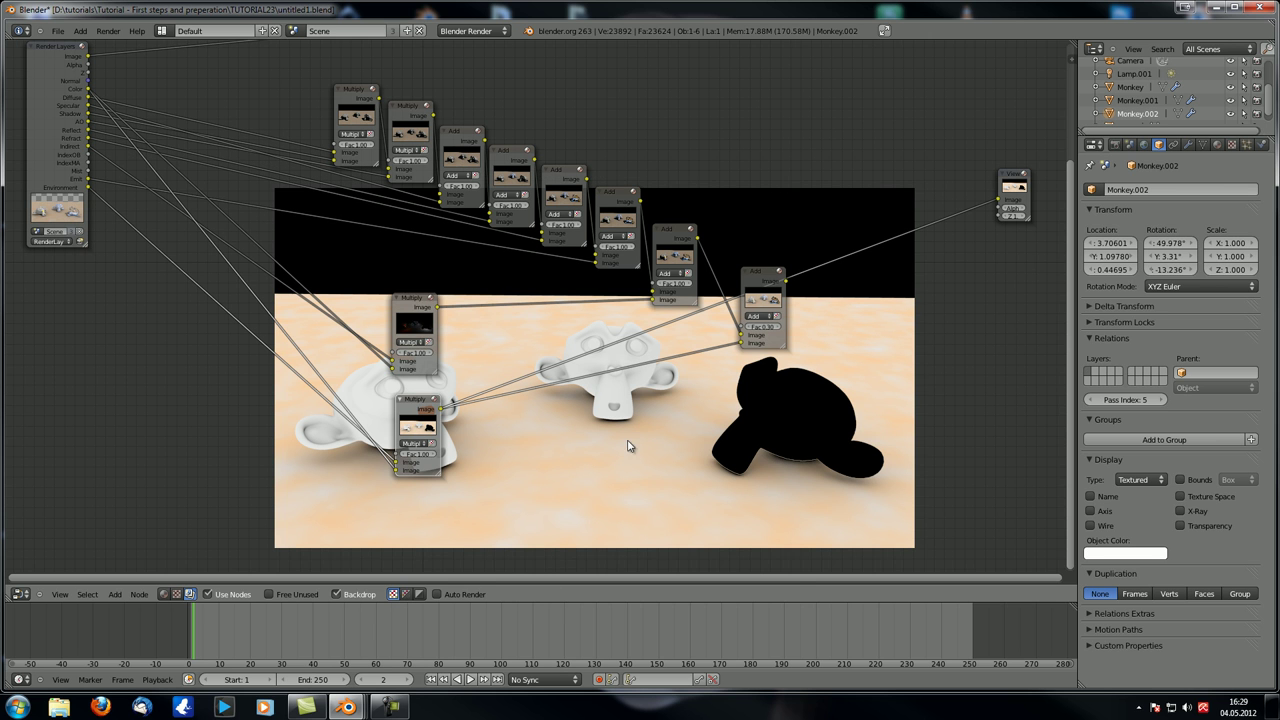
middle_drag(693, 392, 787, 392)
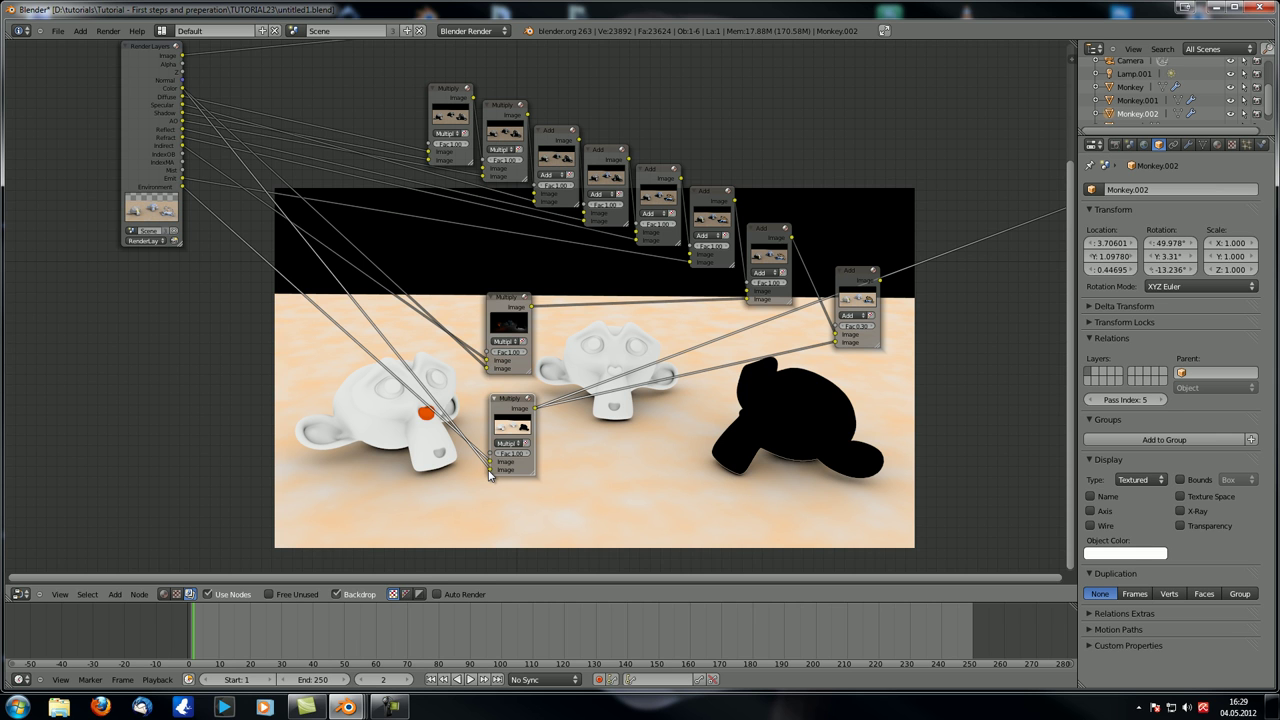
middle_drag(354, 279, 324, 260)
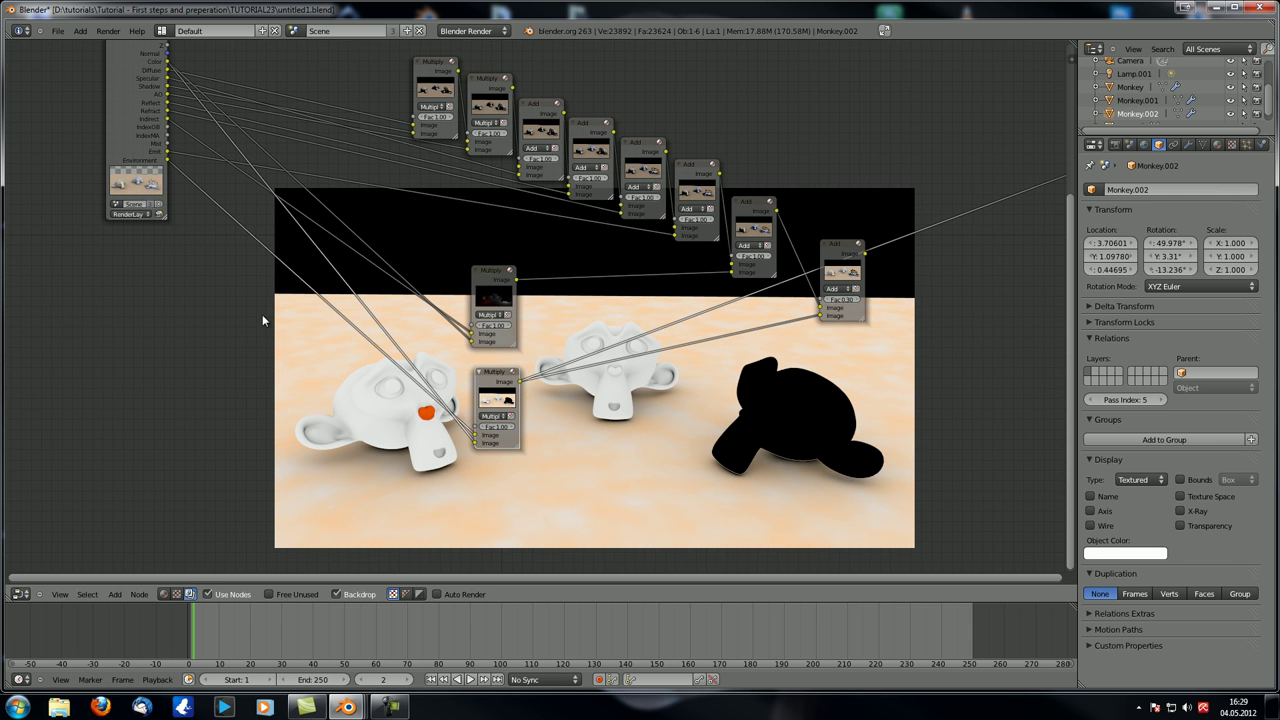
- Add a Mix node fed by the Color pass and link its output to the Indirect and Environment Multiply nodes
key(shift+a)
click(290, 329)
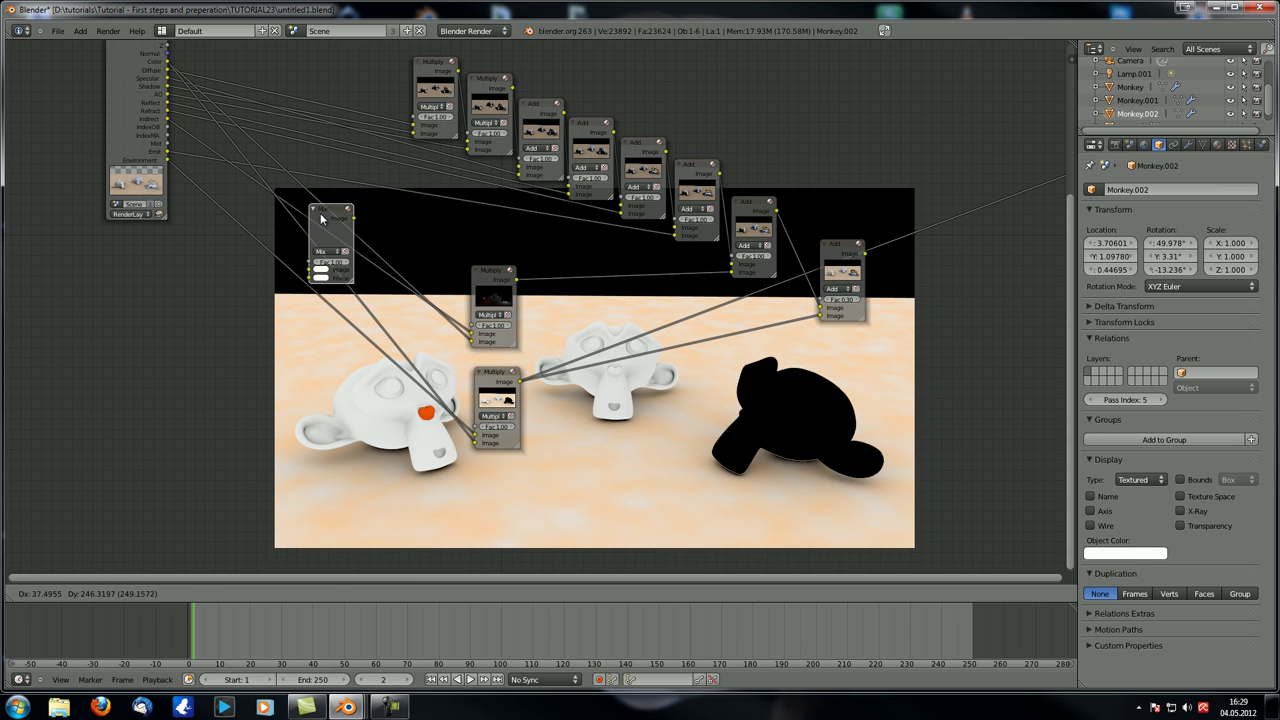
click(326, 215)
drag(168, 62, 306, 262)
drag(370, 235, 470, 342)
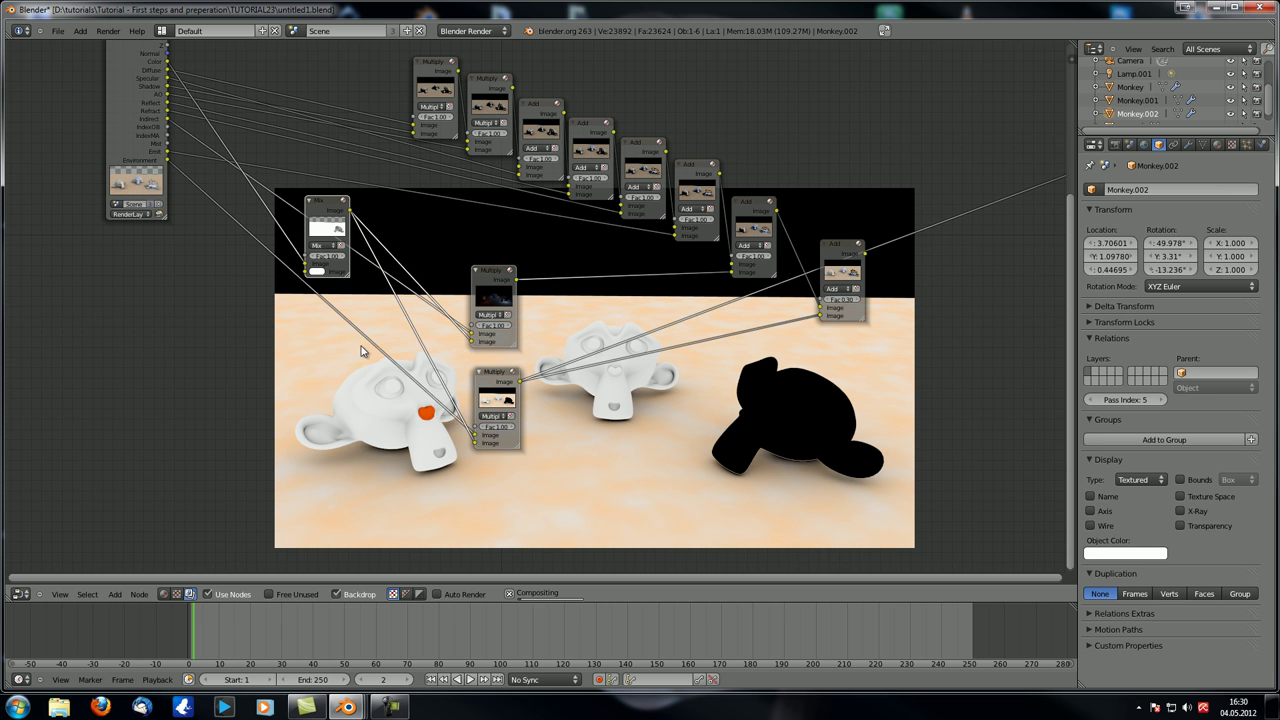
- Reposition the Mix and Render Layers nodes and link the IndexOB pass to the Mix node's second Image input
drag(321, 221, 280, 370)
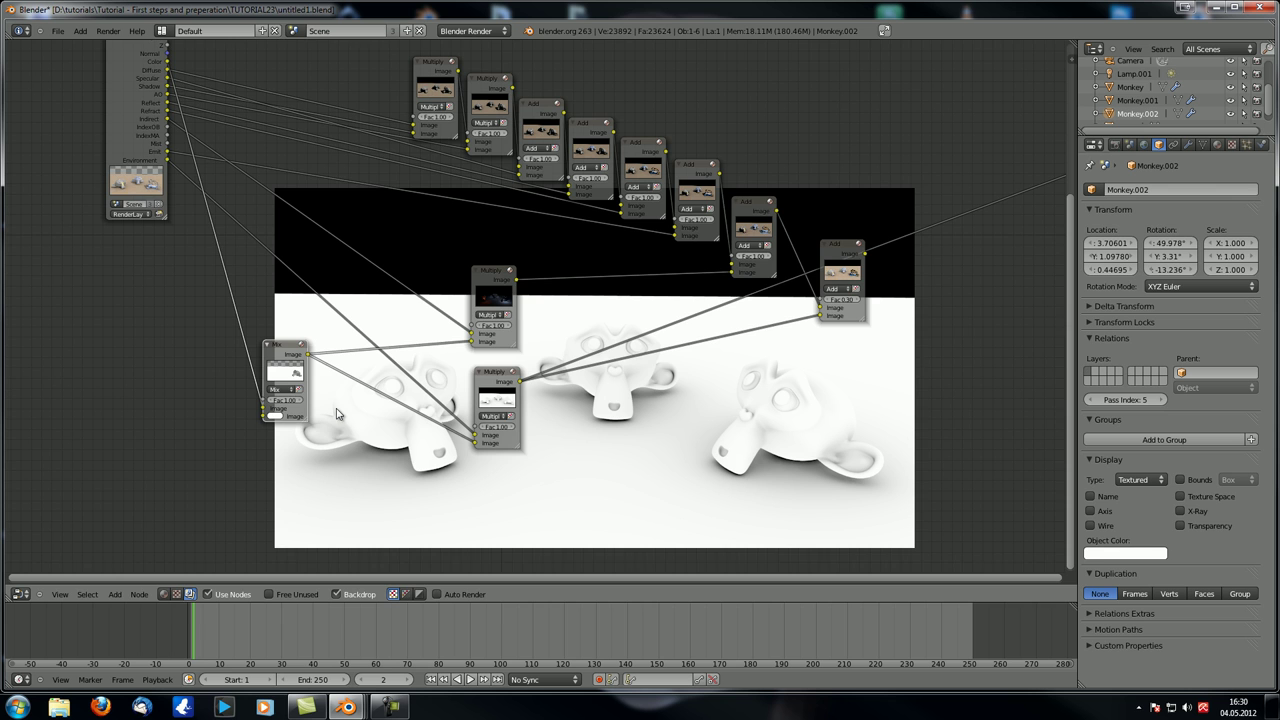
middle_drag(262, 296, 328, 310)
drag(205, 59, 140, 65)
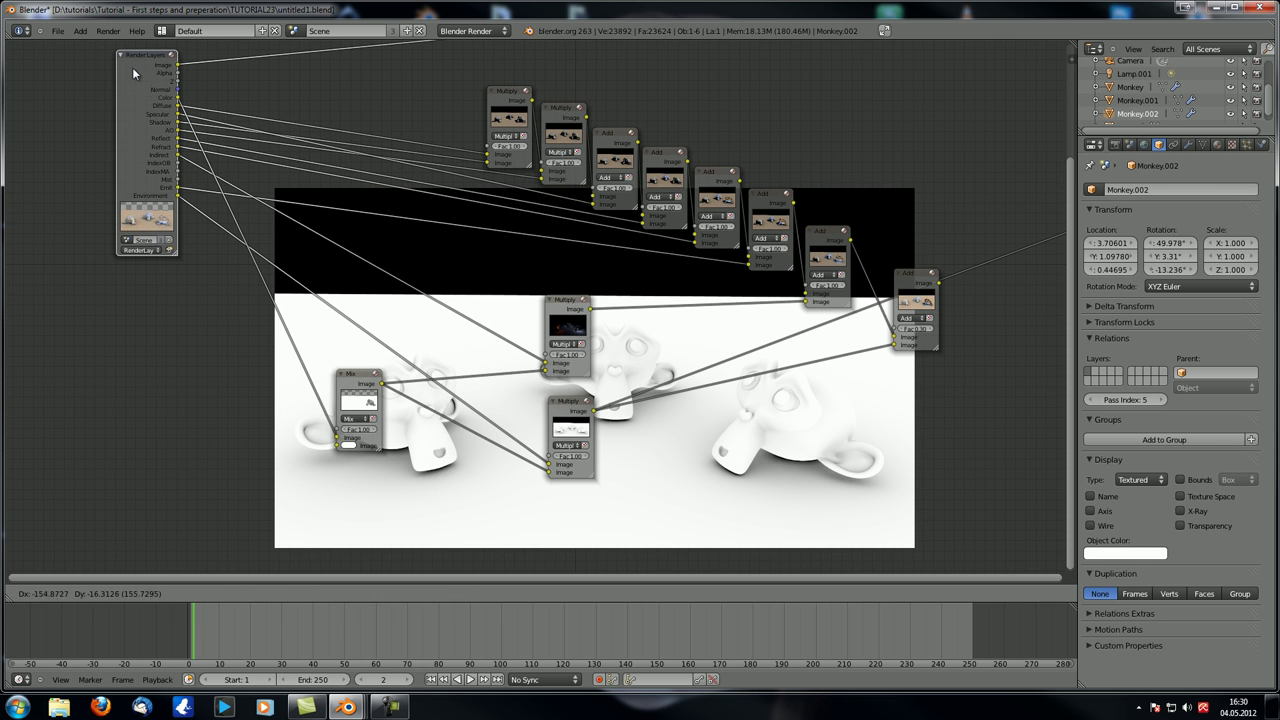
drag(178, 170, 337, 445)
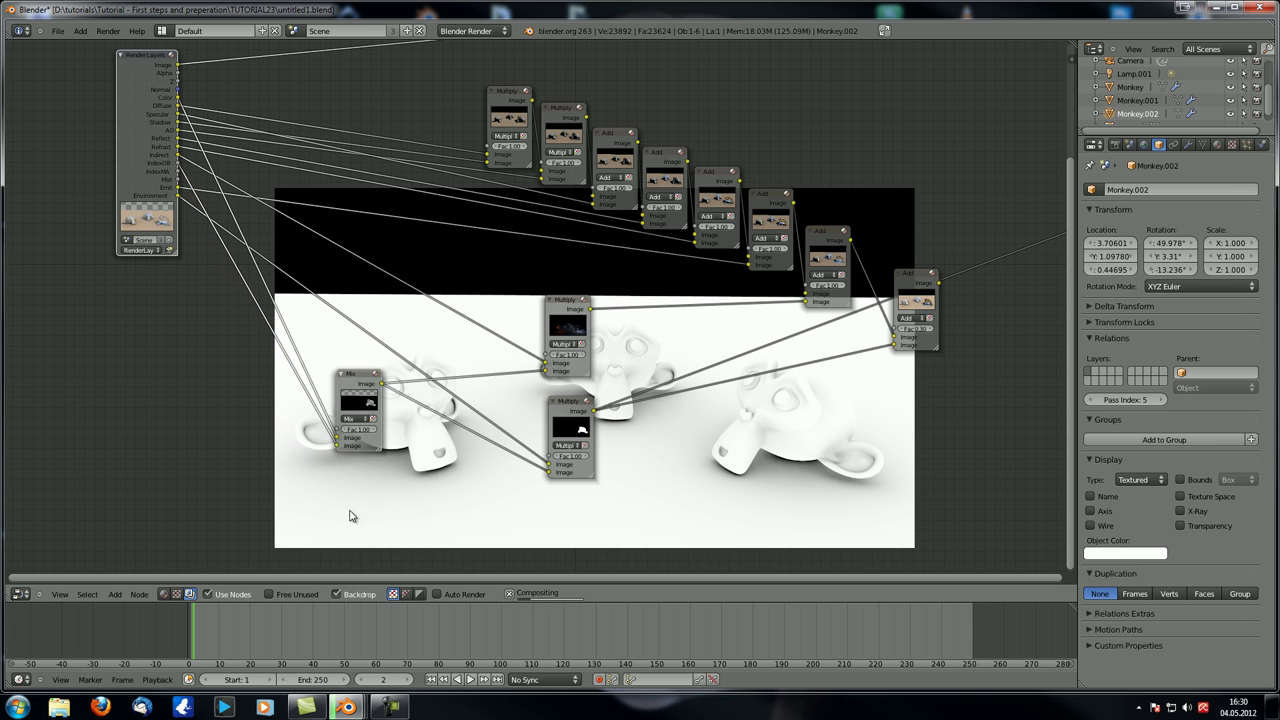
- Move the IndexOB link from the Mix node's second Image input to its Fac input, leaving white as the second colour
middle_drag(450, 512, 479, 442)
scroll(420, 477, up, 3)
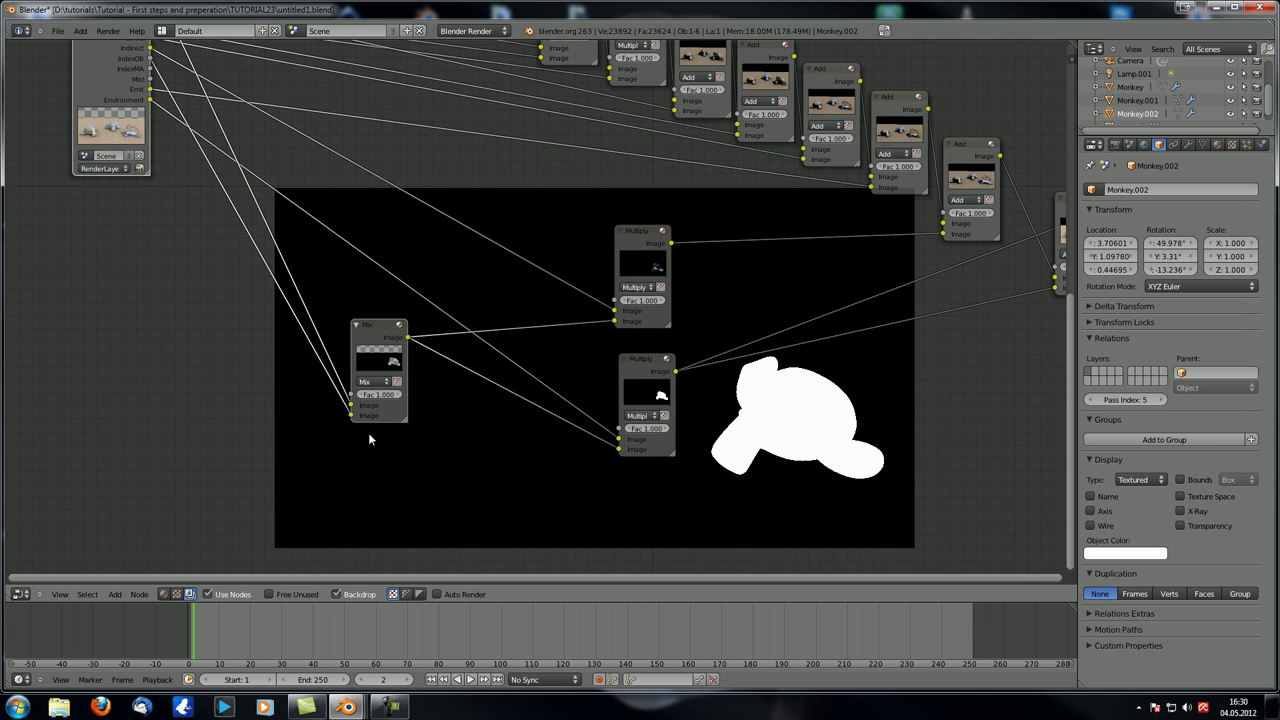
middle_drag(368, 432, 389, 458)
mouse_move(369, 439)
mouse_down()
mouse_move(342, 430)
mouse_move(369, 418)
mouse_up()
middle_drag(578, 498, 517, 429)
scroll(430, 415, up, 1)
middle_drag(395, 406, 563, 503)
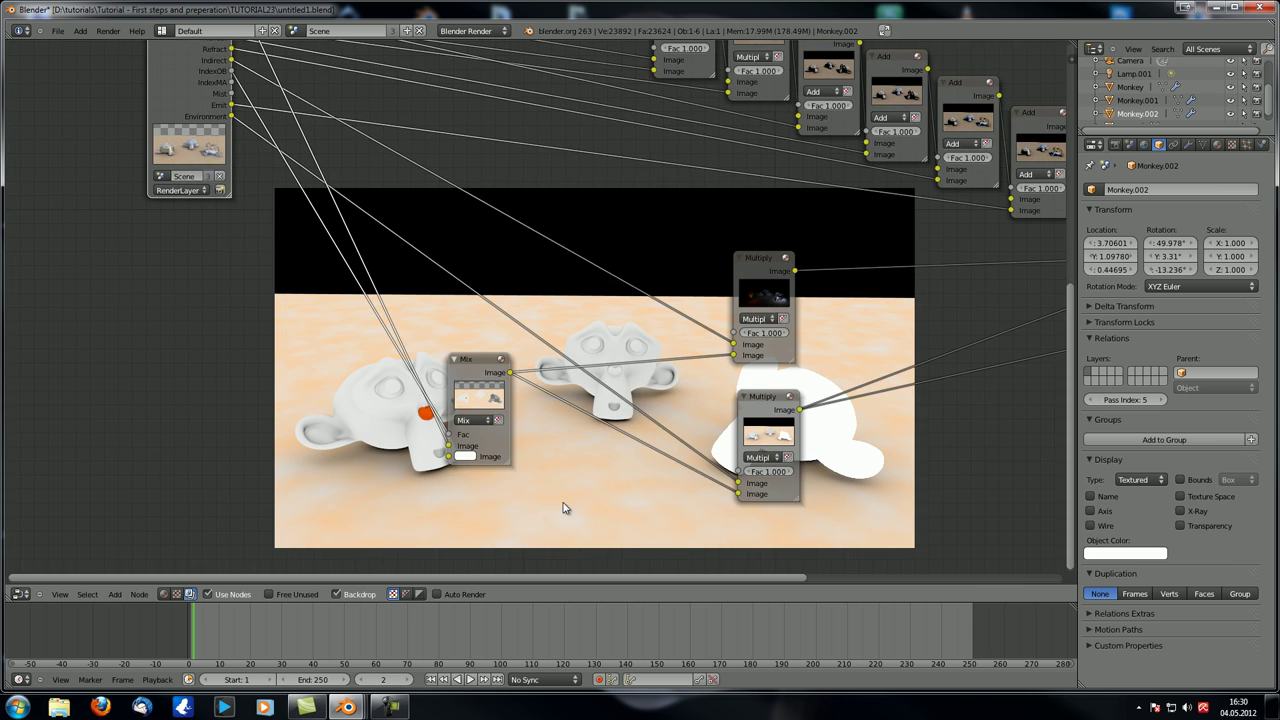
- Switch the Viewer back to the Render Layers outputs to inspect the individual passes
scroll(226, 271, down, 1)
middle_drag(226, 271, 243, 309)
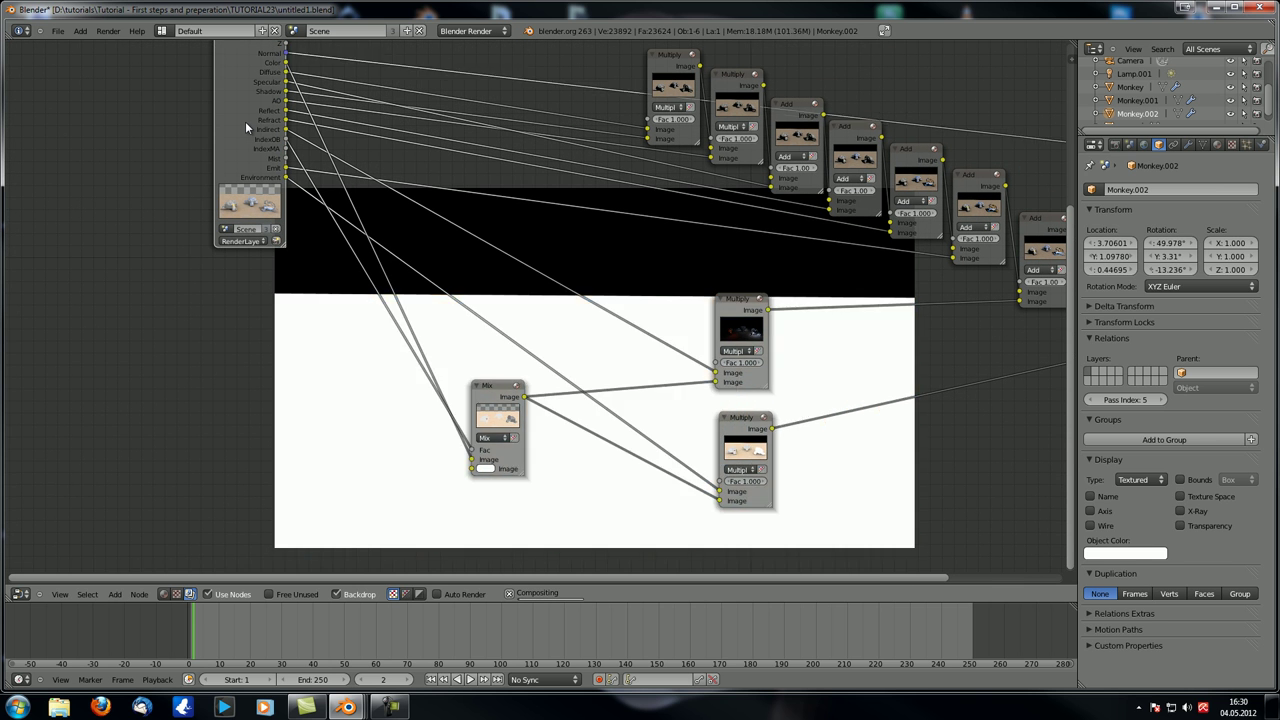
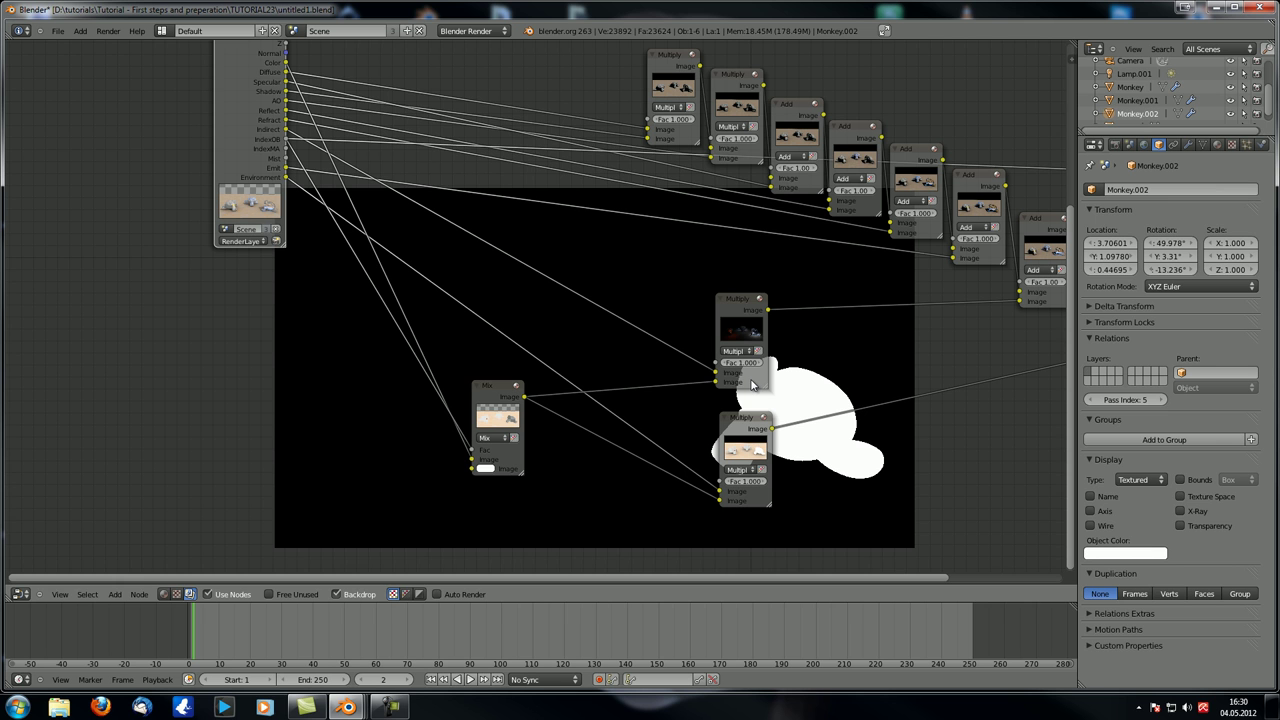
- Move the Render Layers node aside and insert an ID Mask node between the IndexOB output and the Mix node's Fac input
drag(282, 104, 207, 112)
key(shift+a)
mouse_move(257, 386)
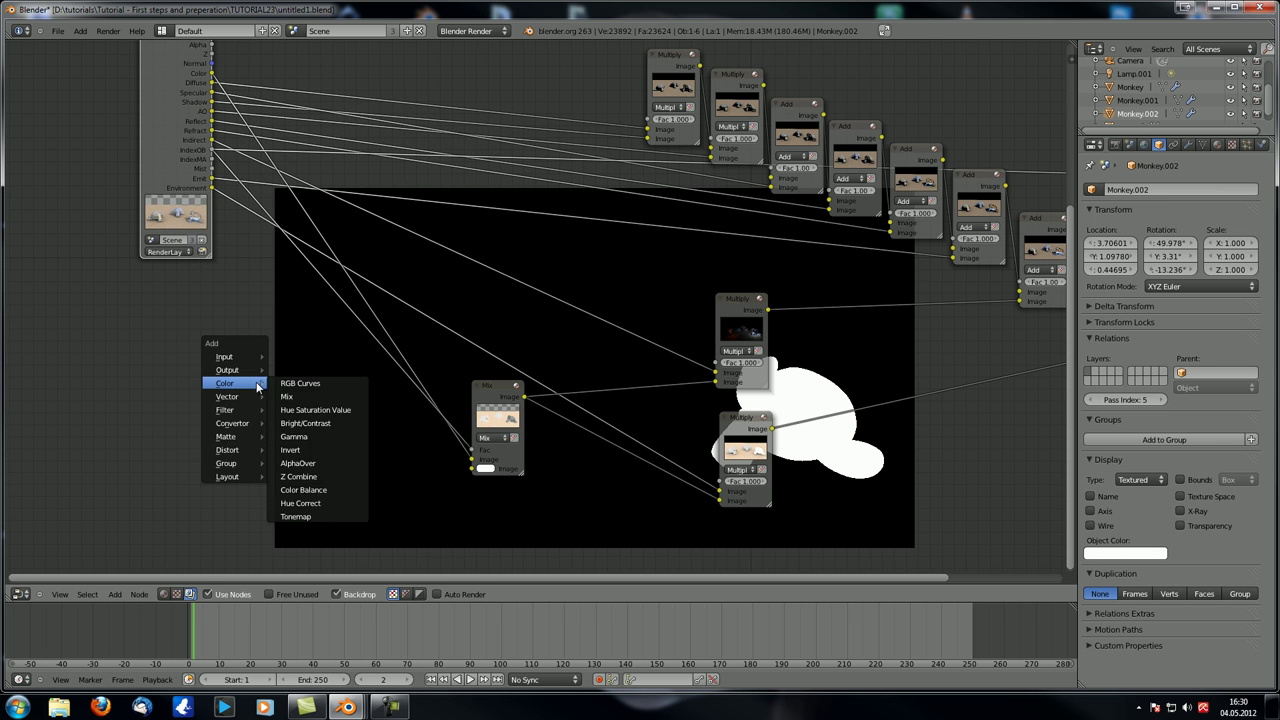
mouse_move(249, 428)
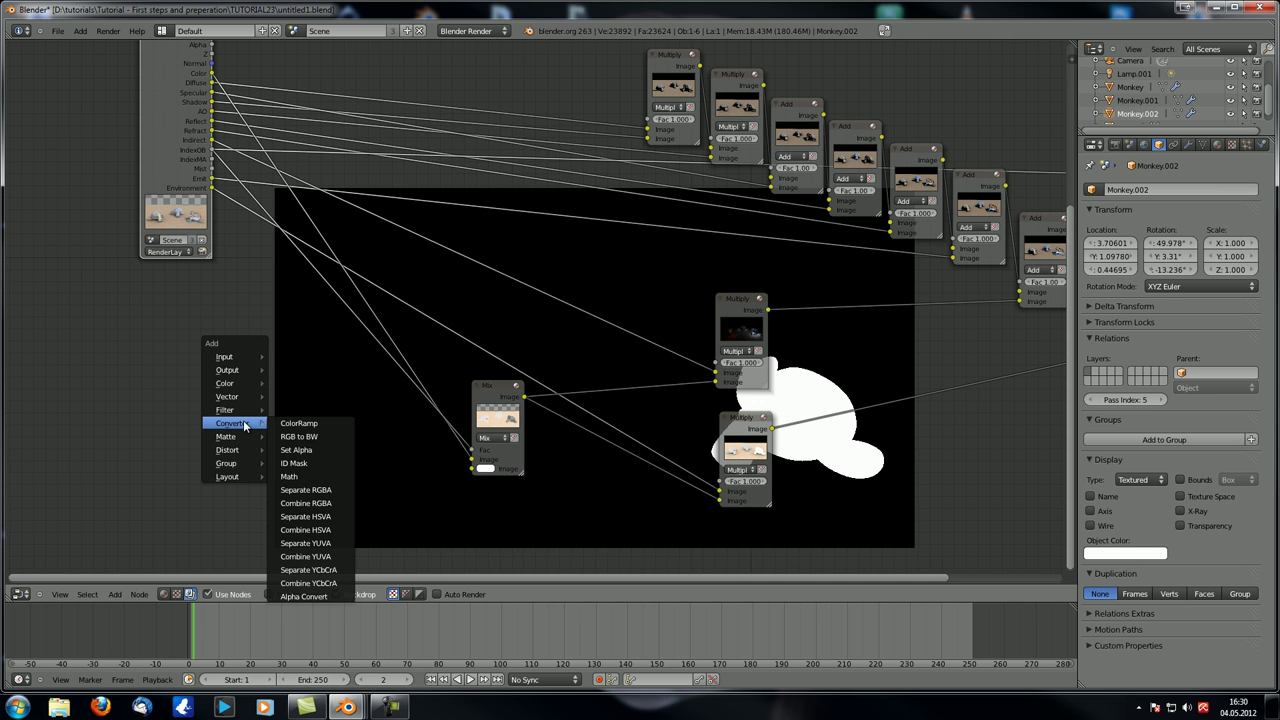
click(325, 463)
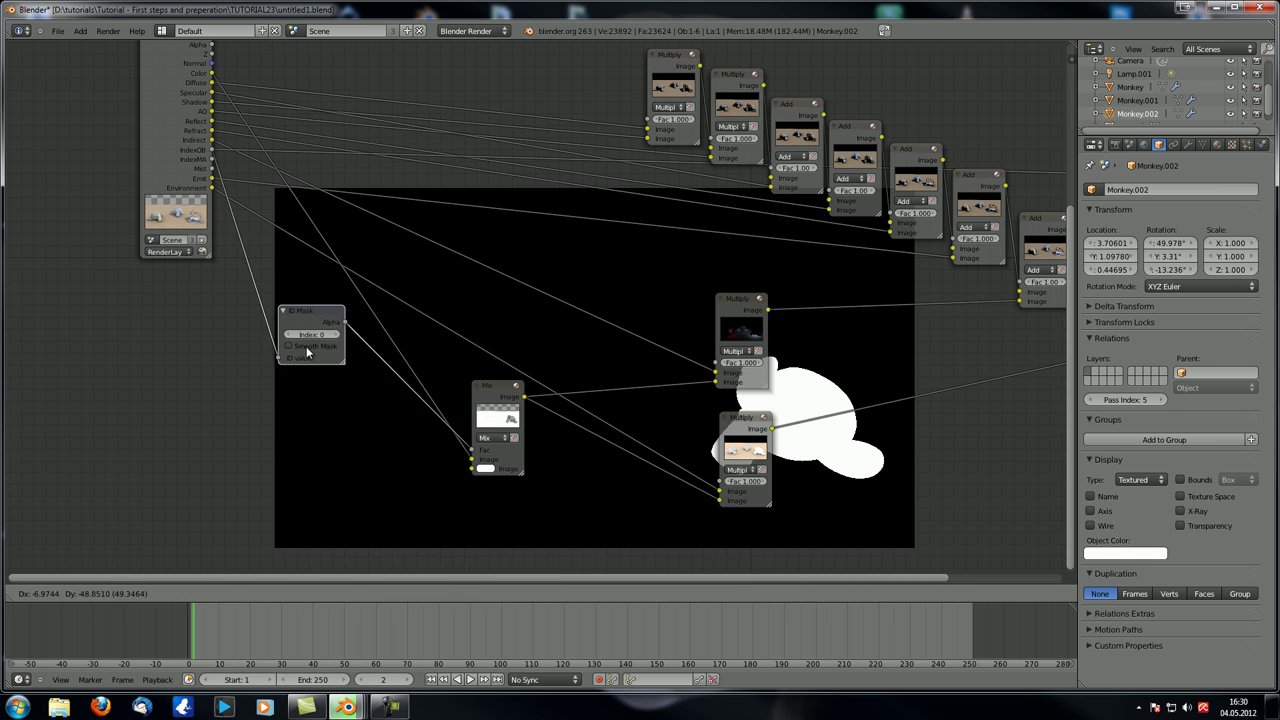
click(318, 438)
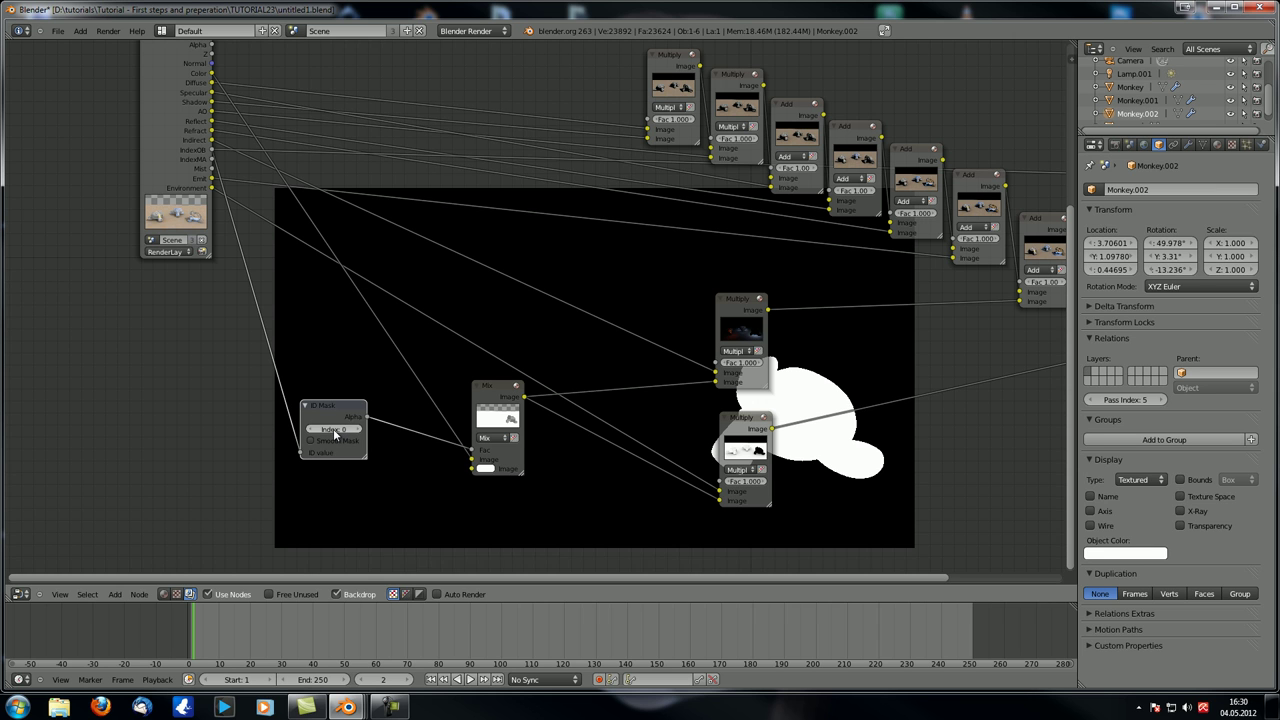
- Set the ID Mask node's index to 5
click(359, 431)
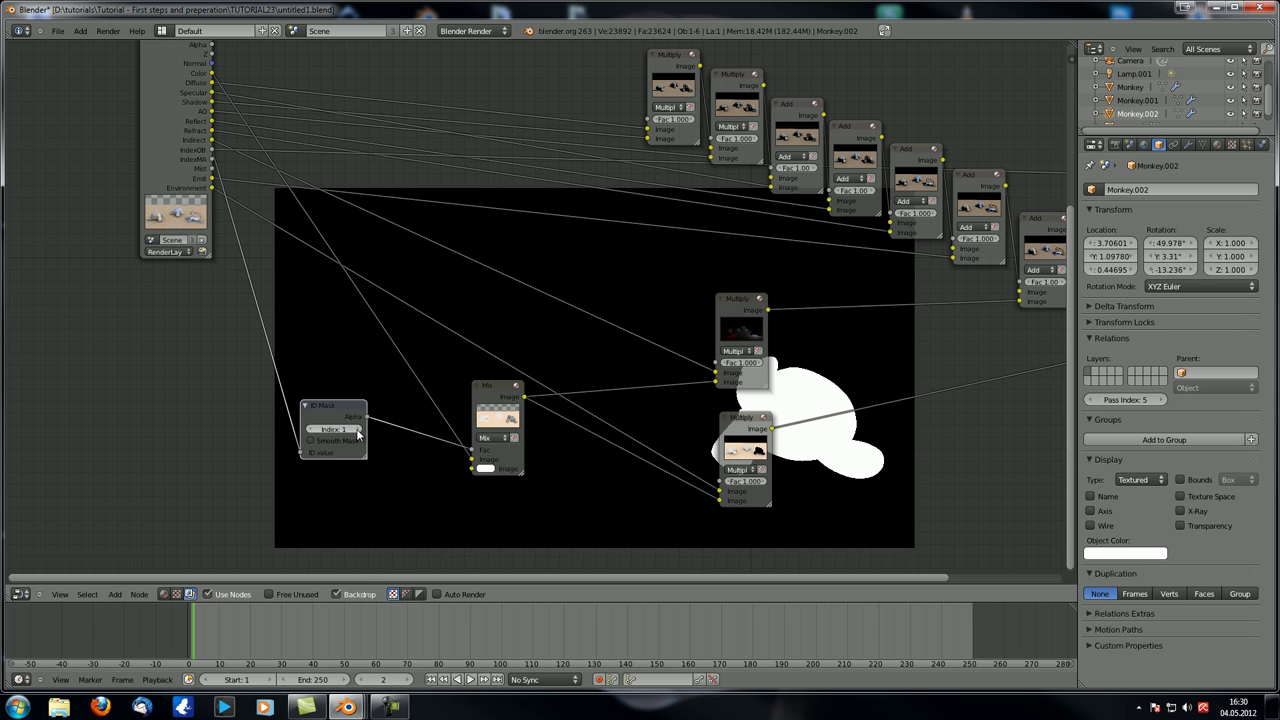
click(343, 428)
click(358, 429)
click(358, 429)
click(358, 429)
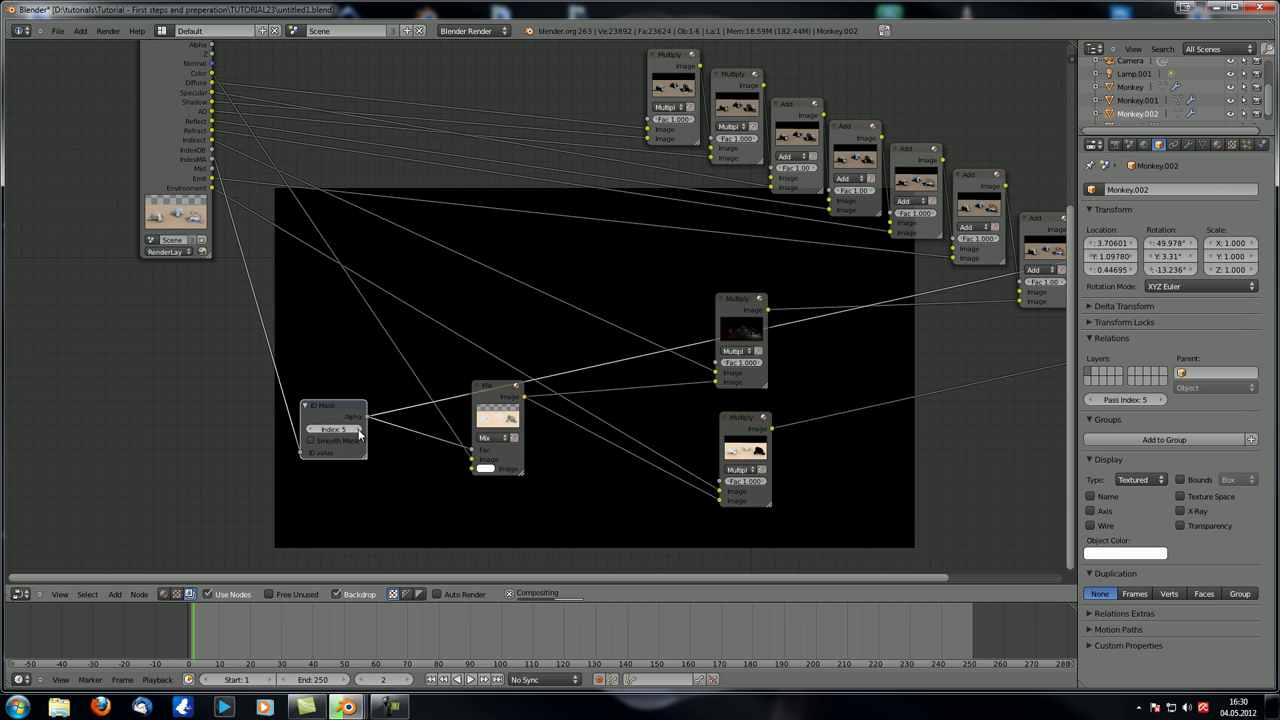
click(358, 429)
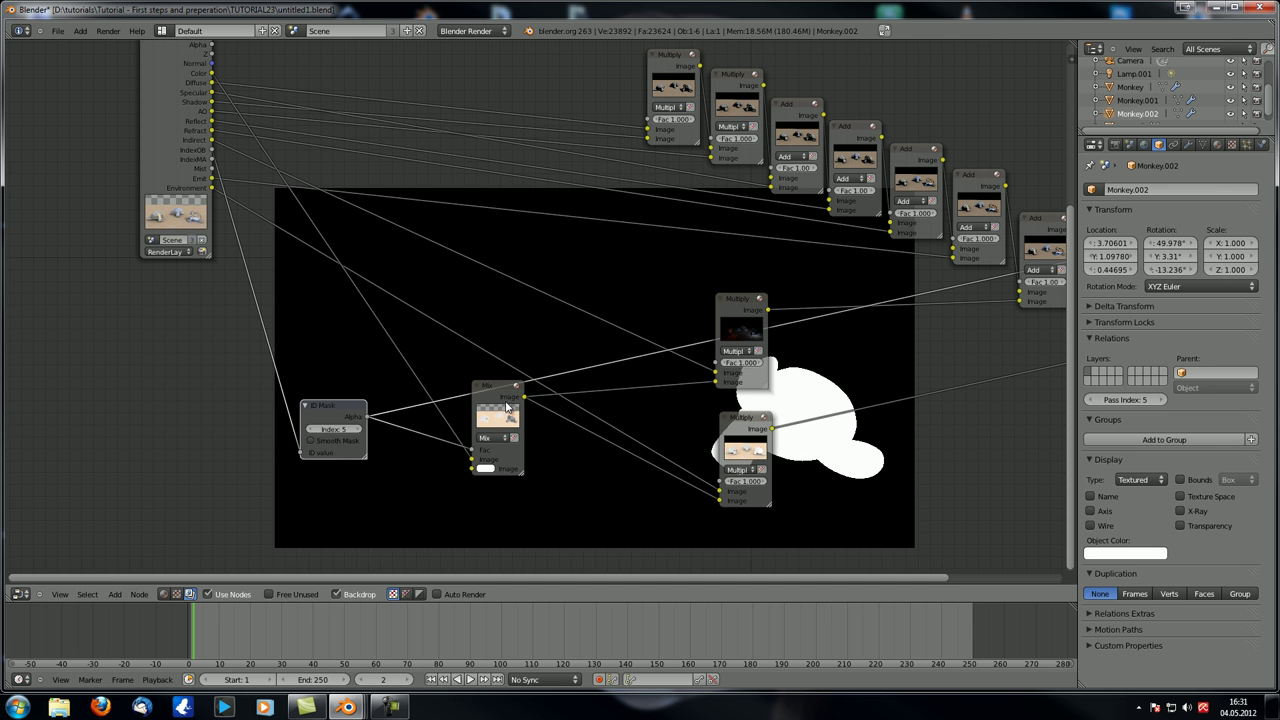
- Preview the Mix node's output and set the HSV value of its second colour to 0.8
ctrl+shift+click(506, 402)
middle_drag(680, 463, 569, 259)
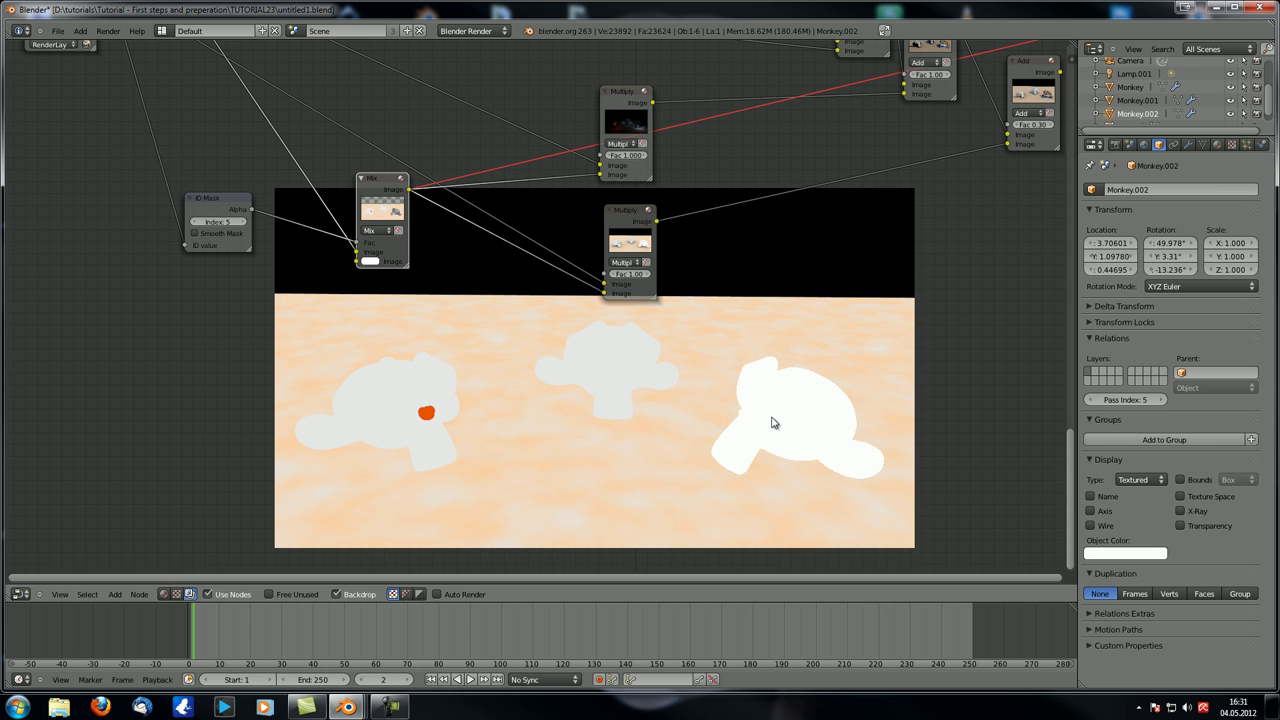
scroll(728, 436, up, 2)
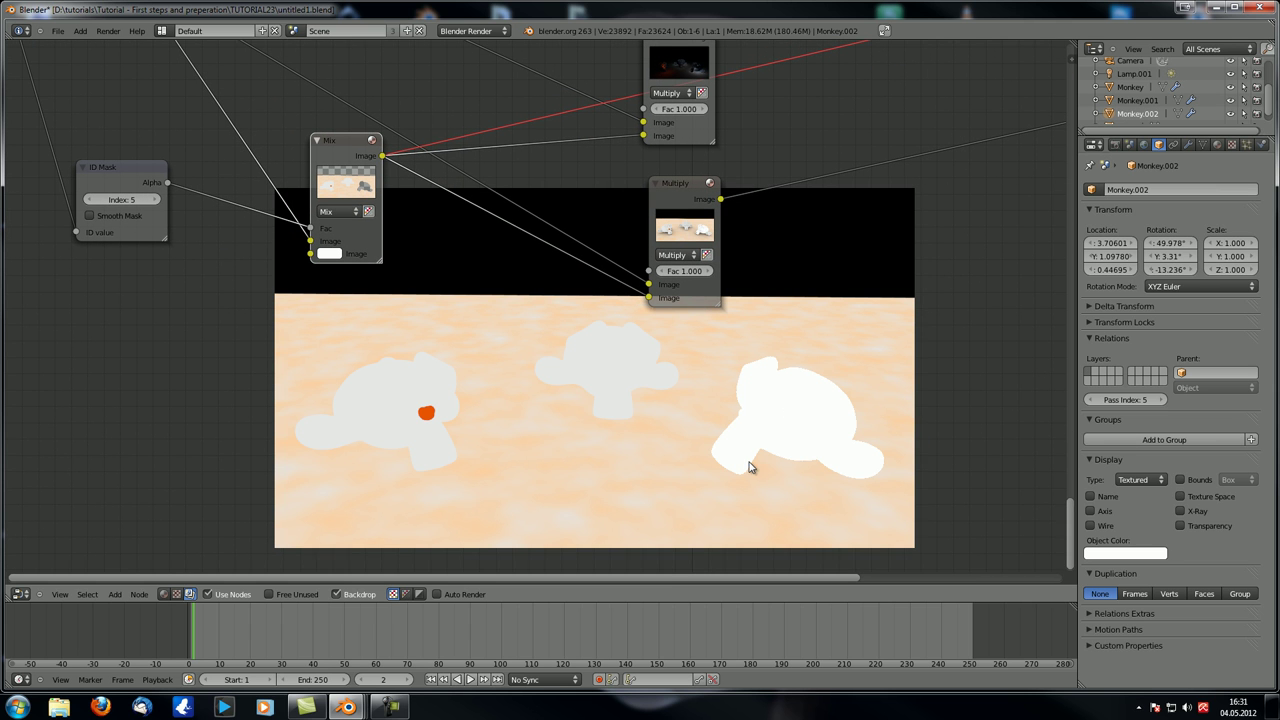
click(330, 254)
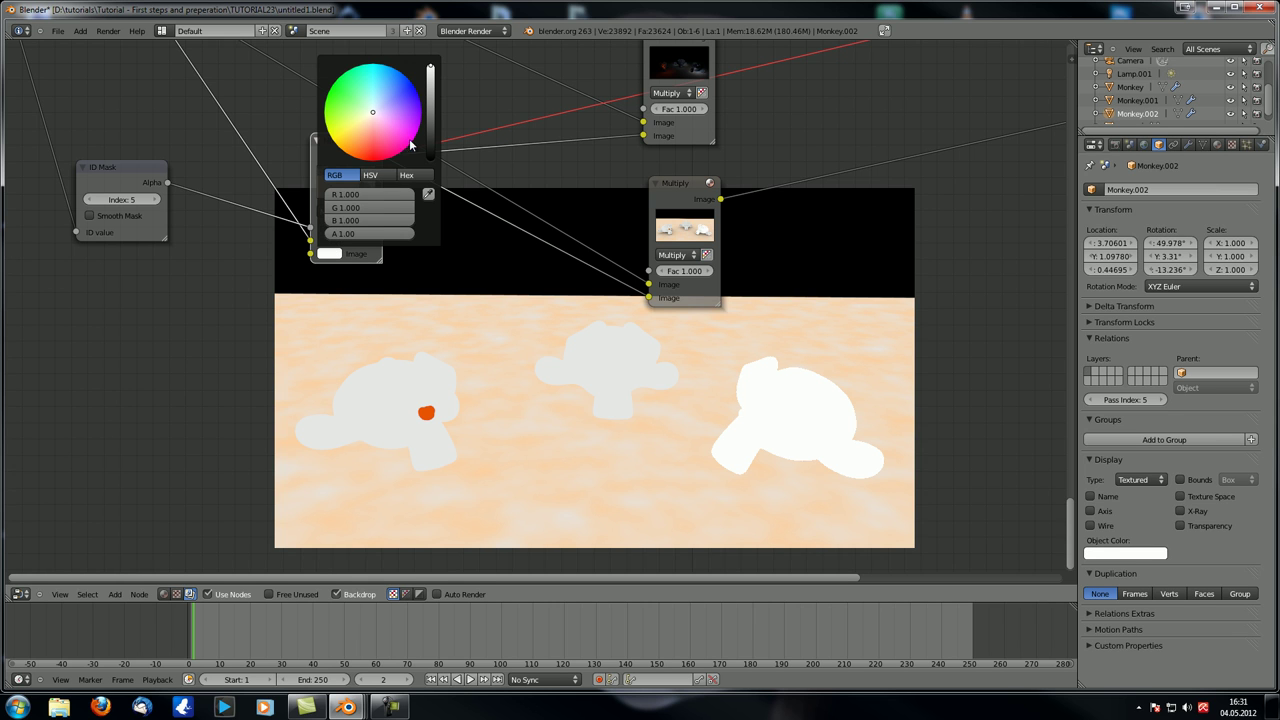
click(408, 176)
click(371, 175)
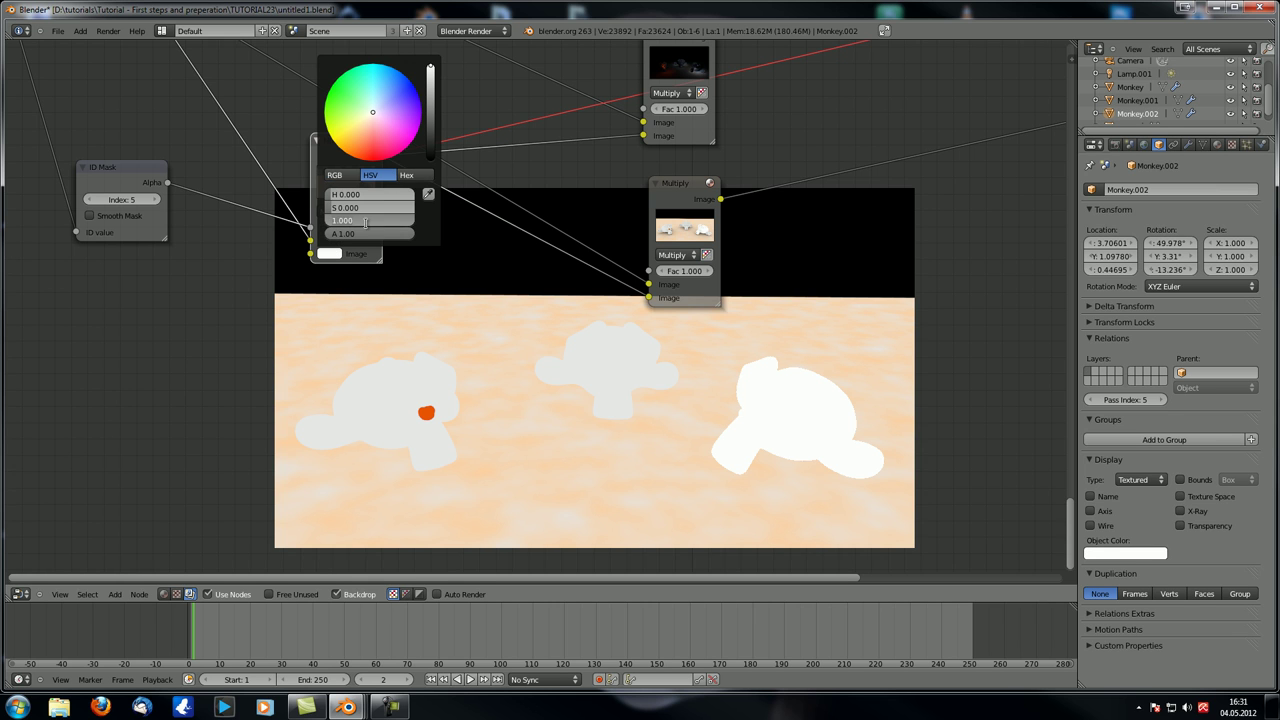
click(366, 220)
text(.8)
key(Return)
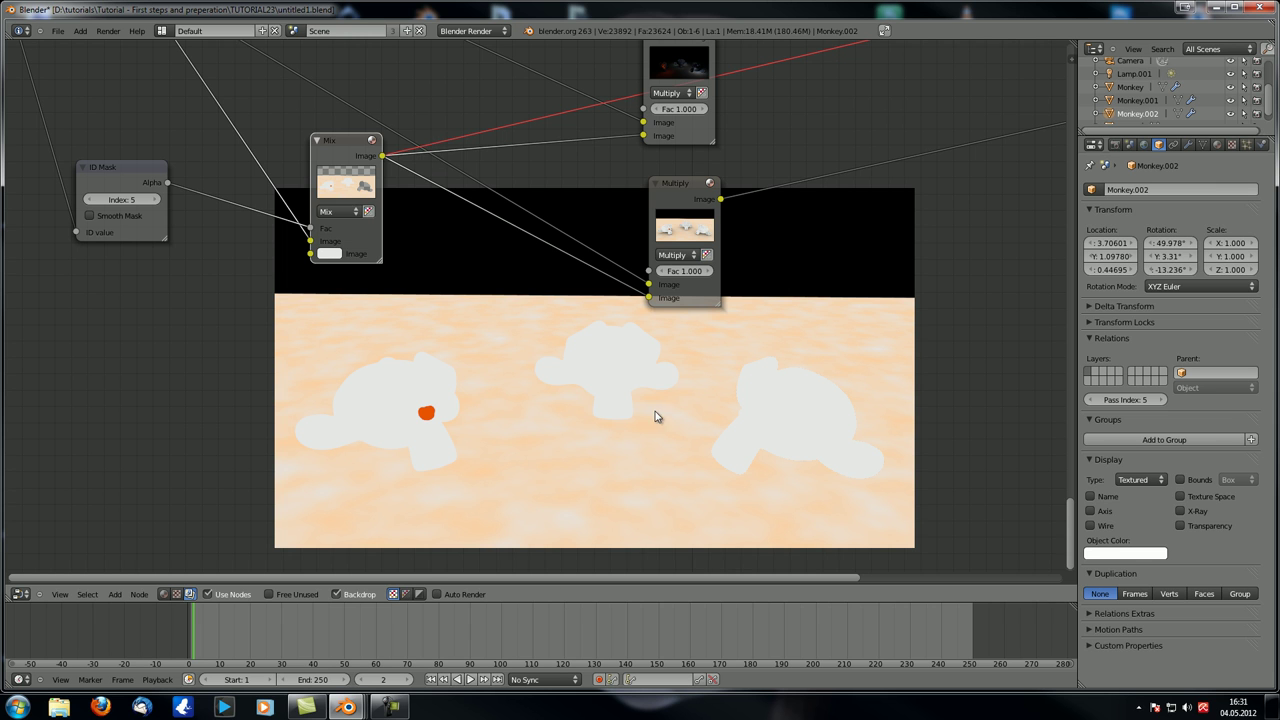
- Preview the Environment Multiply and Mix nodes in turn to compare the masked monkey's colour
middle_drag(346, 279, 305, 363)
middle_drag(445, 419, 342, 400)
ctrl+shift+click(551, 266)
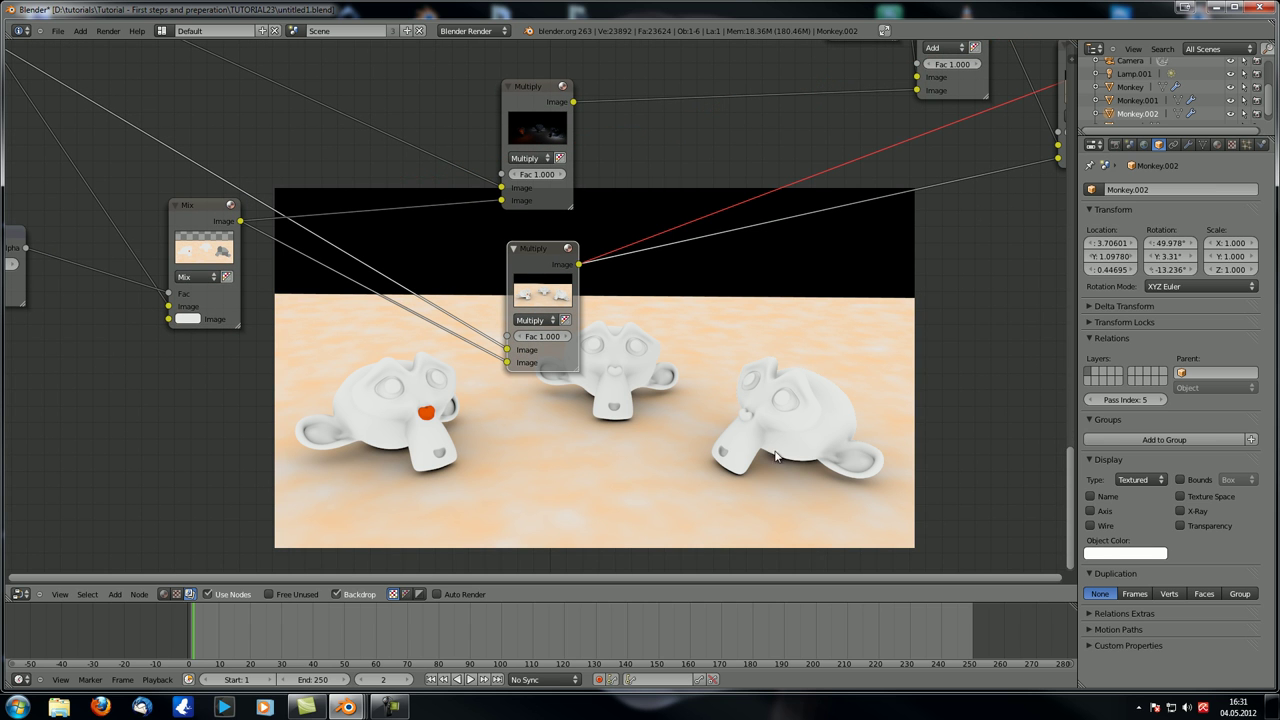
click(205, 216)
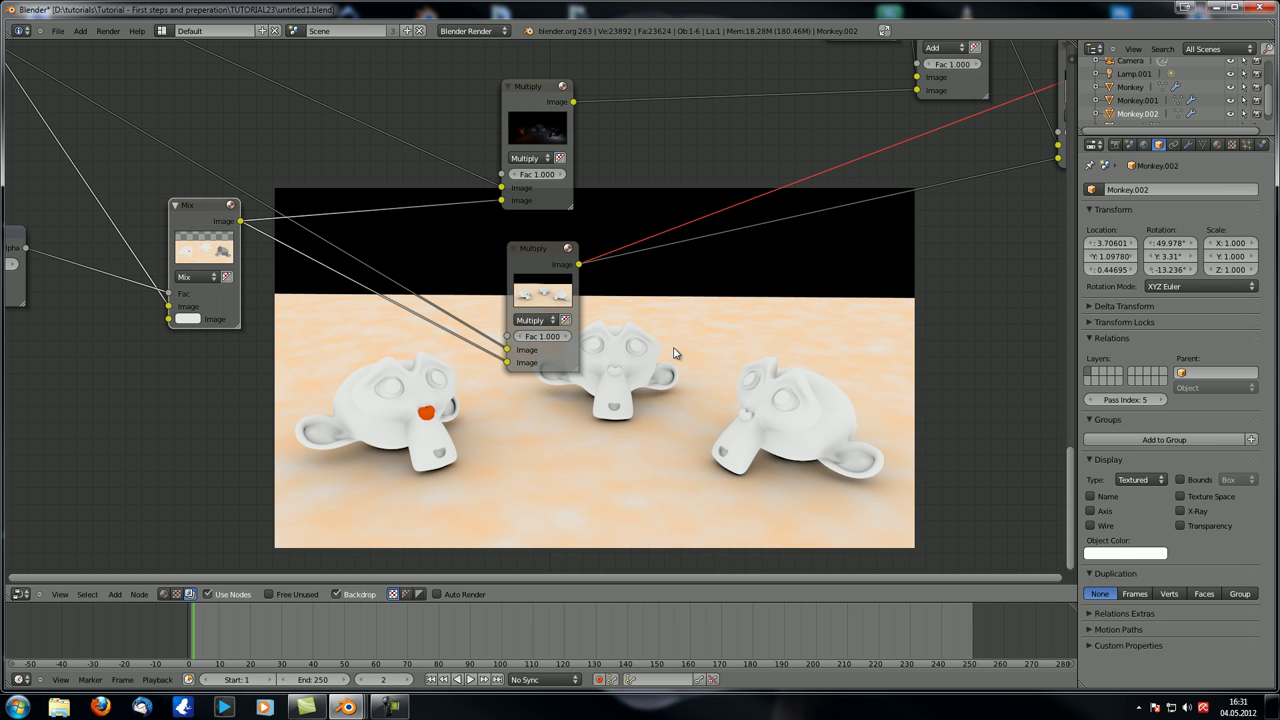
middle_drag(674, 353, 595, 463)
scroll(598, 461, down, 4)
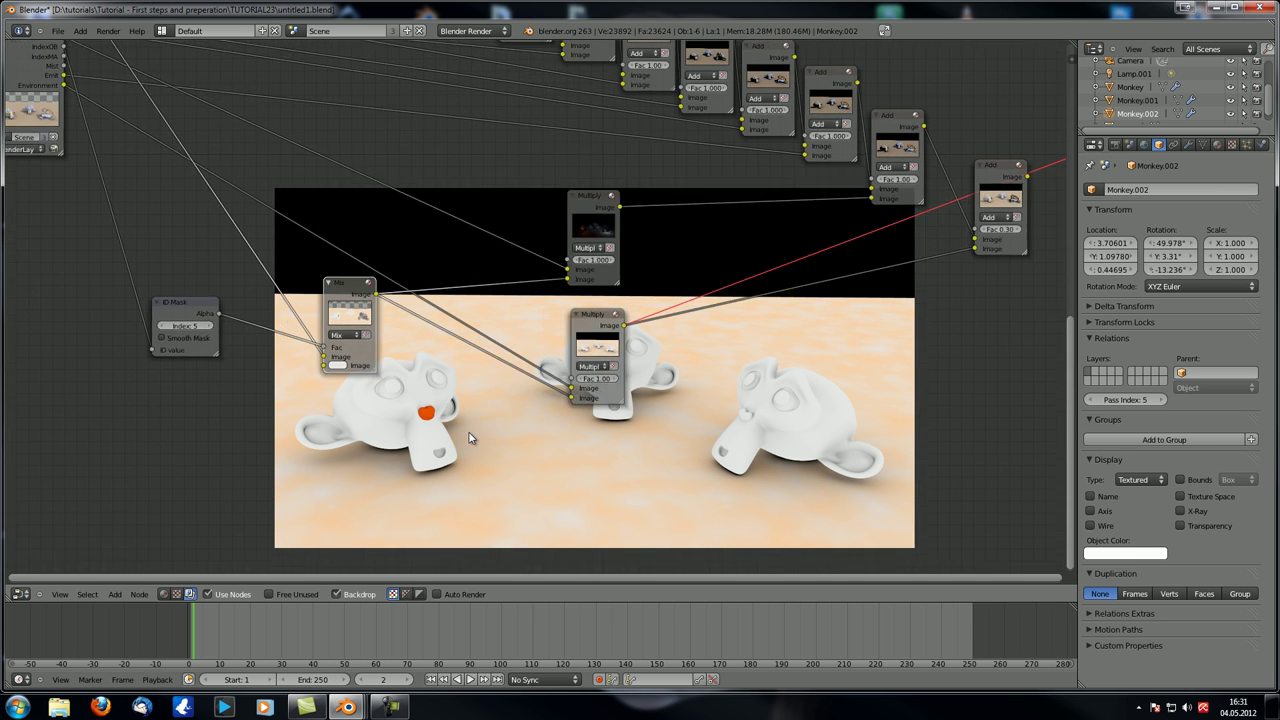
ctrl+shift+click(376, 296)
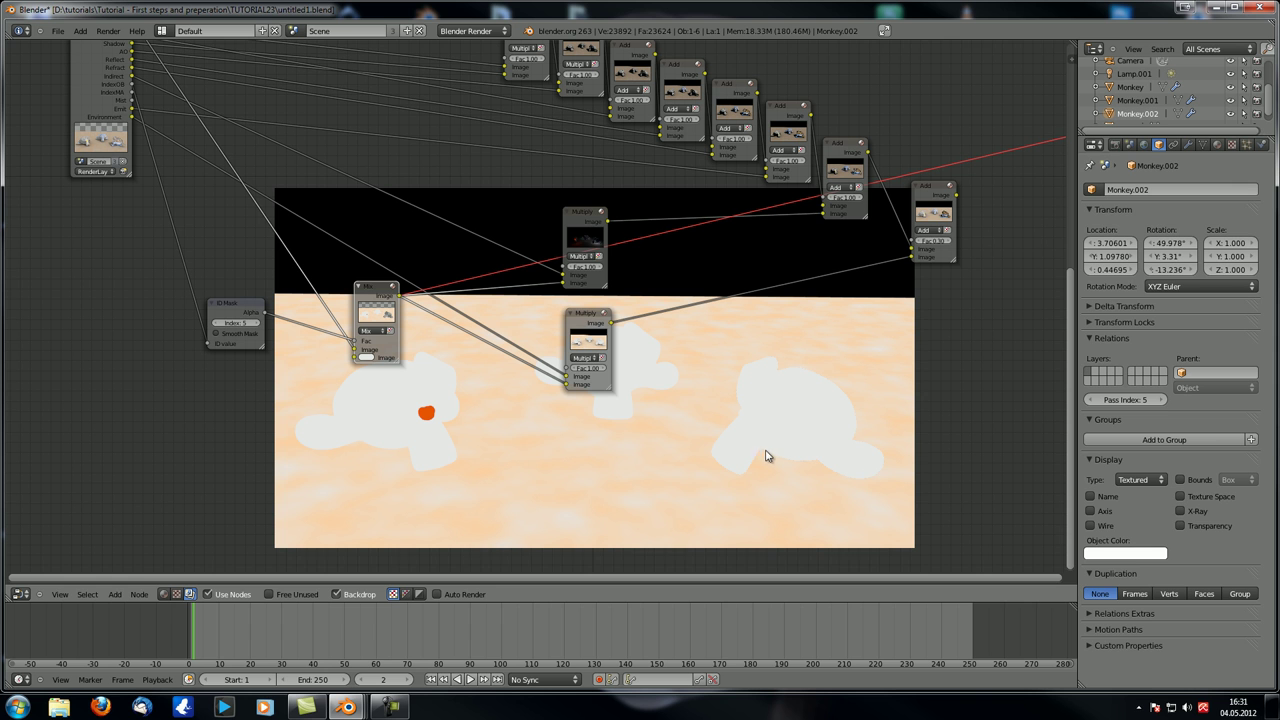
ctrl+shift+click(606, 346)
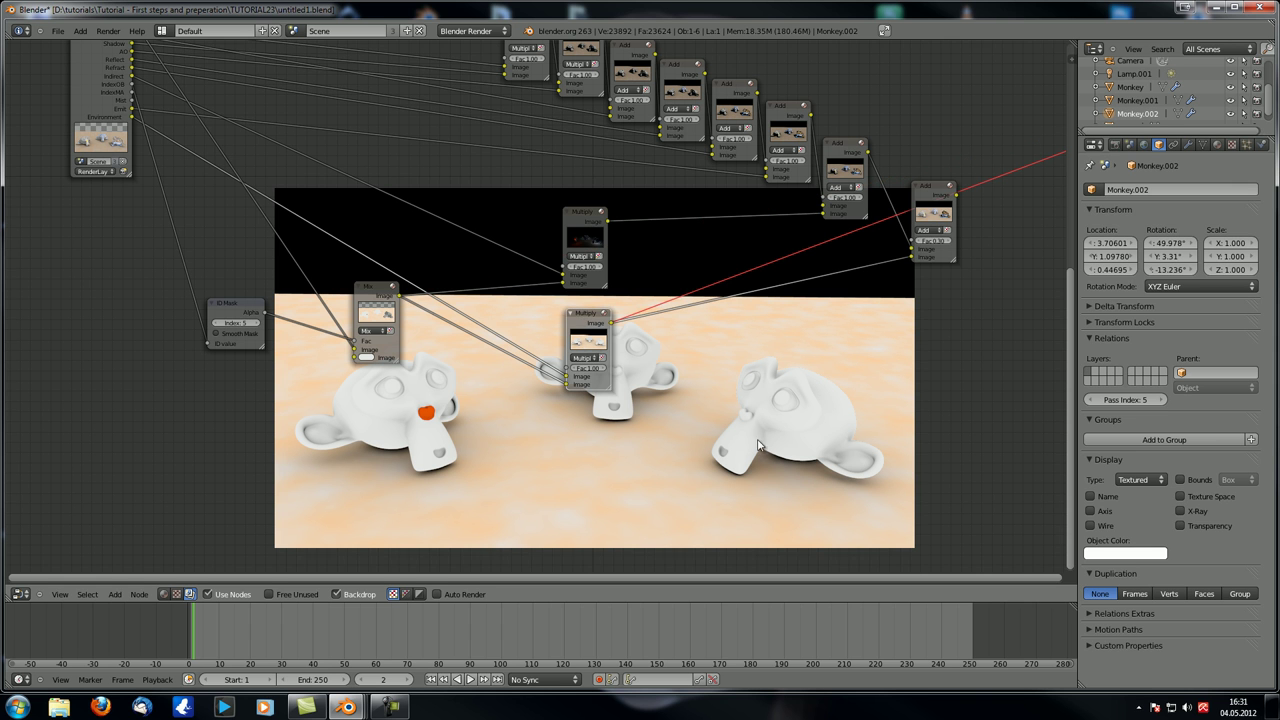
- Preview the Indirect Multiply node and the final Add node to inspect their results
middle_drag(704, 357, 621, 389)
scroll(621, 389, up, 4)
ctrl+shift+click(491, 234)
middle_drag(420, 315, 583, 369)
scroll(583, 369, down, 2)
ctrl+shift+click(406, 368)
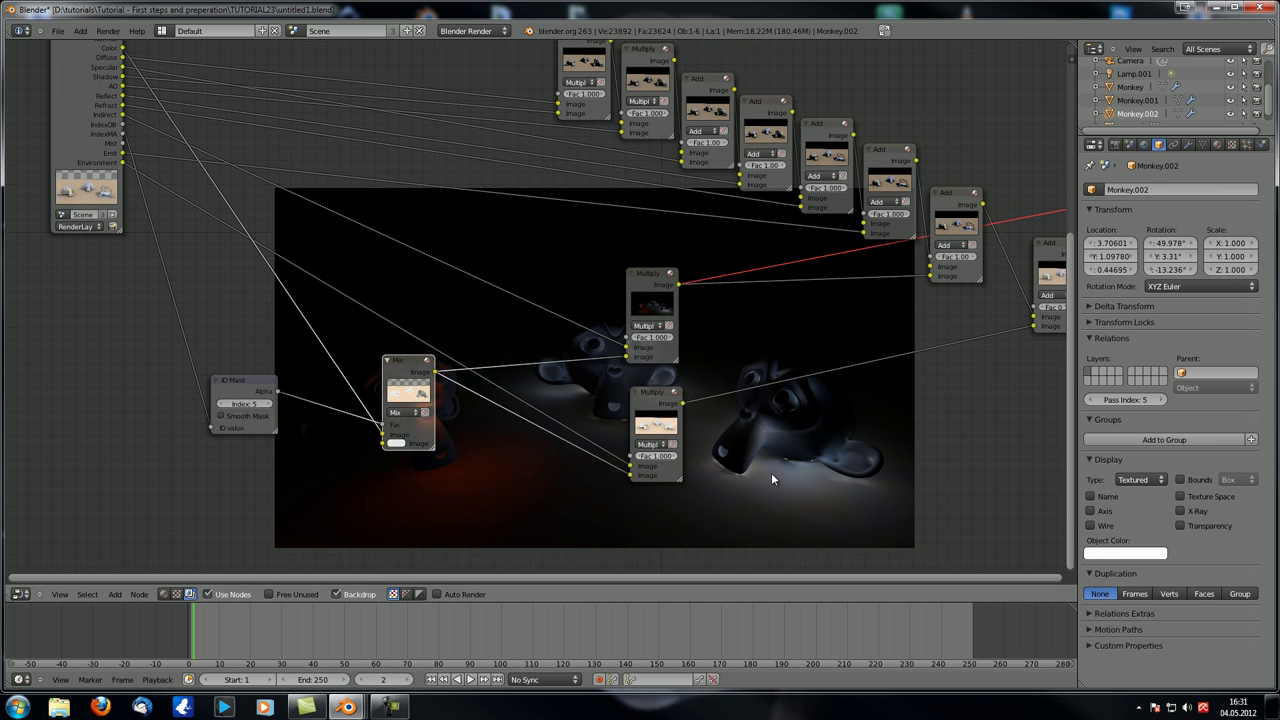
middle_drag(771, 472, 592, 457)
ctrl+shift+click(834, 258)
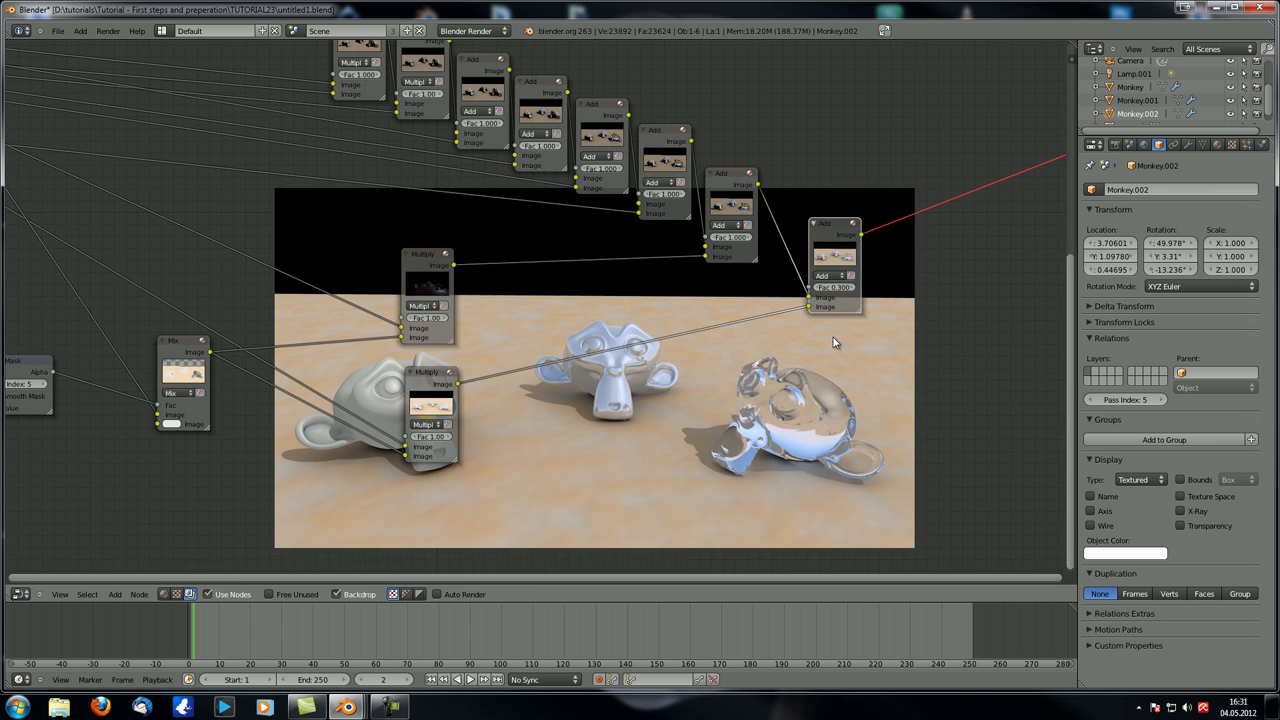
- Switch the Viewer between the original Render Layers image and the final Add node to compare the two images
scroll(590, 470, down, 3)
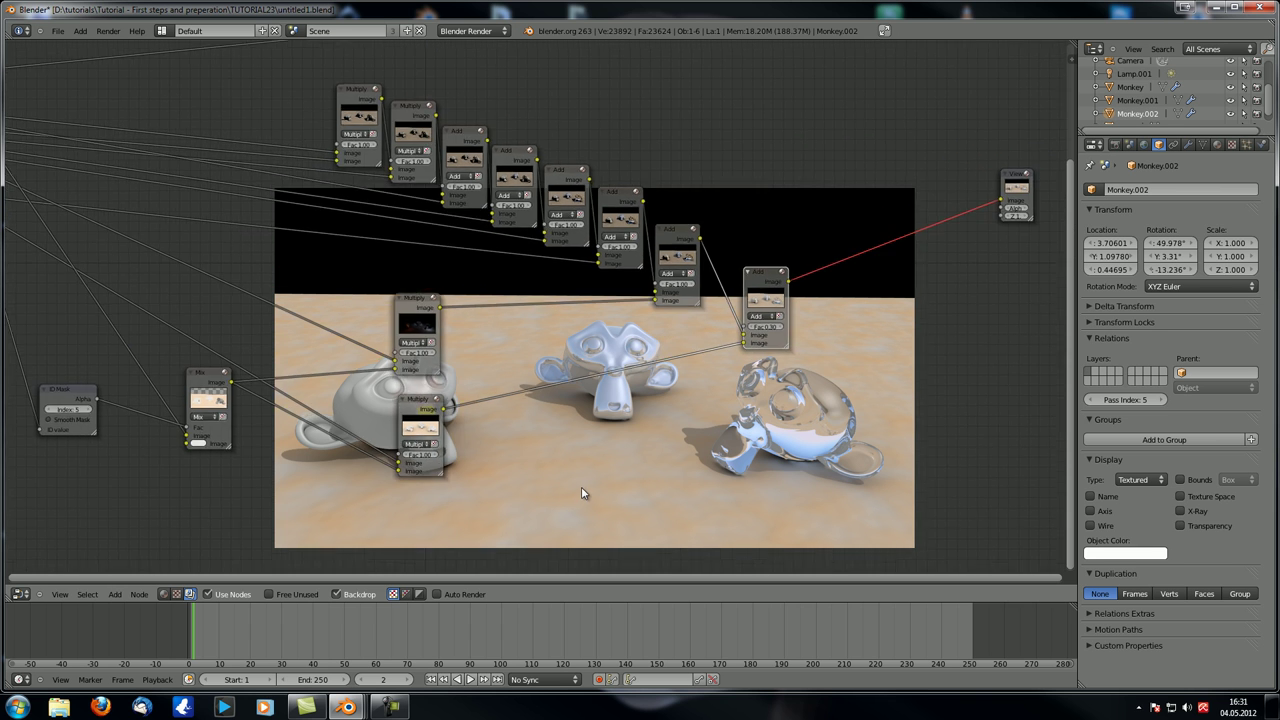
ctrl+shift+click(100, 145)
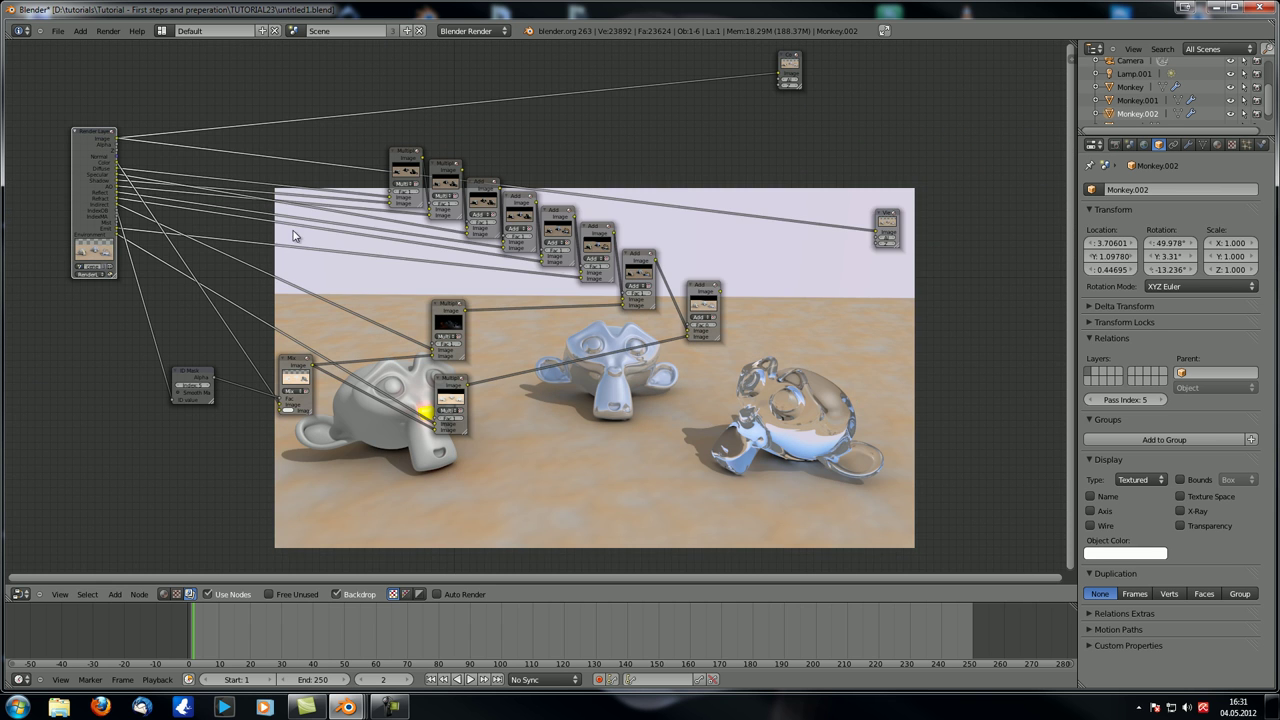
ctrl+shift+click(701, 291)
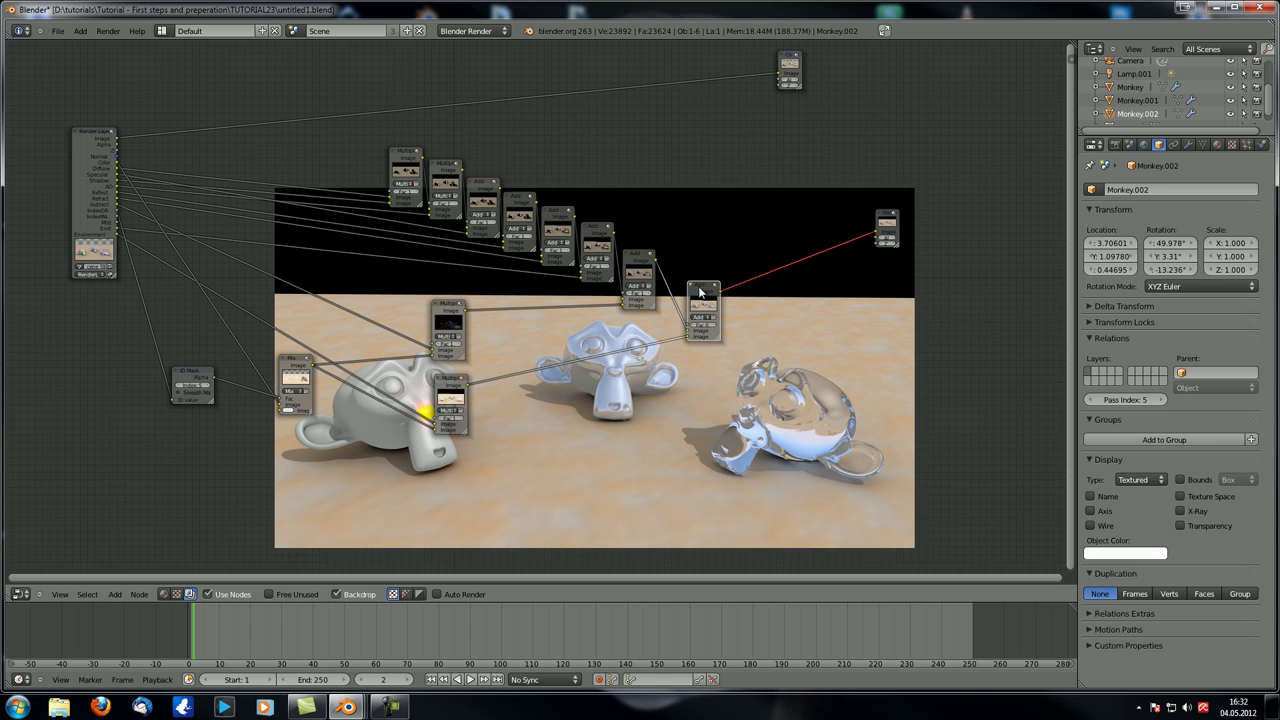
scroll(553, 329, up, 1)
scroll(538, 357, up, 1)
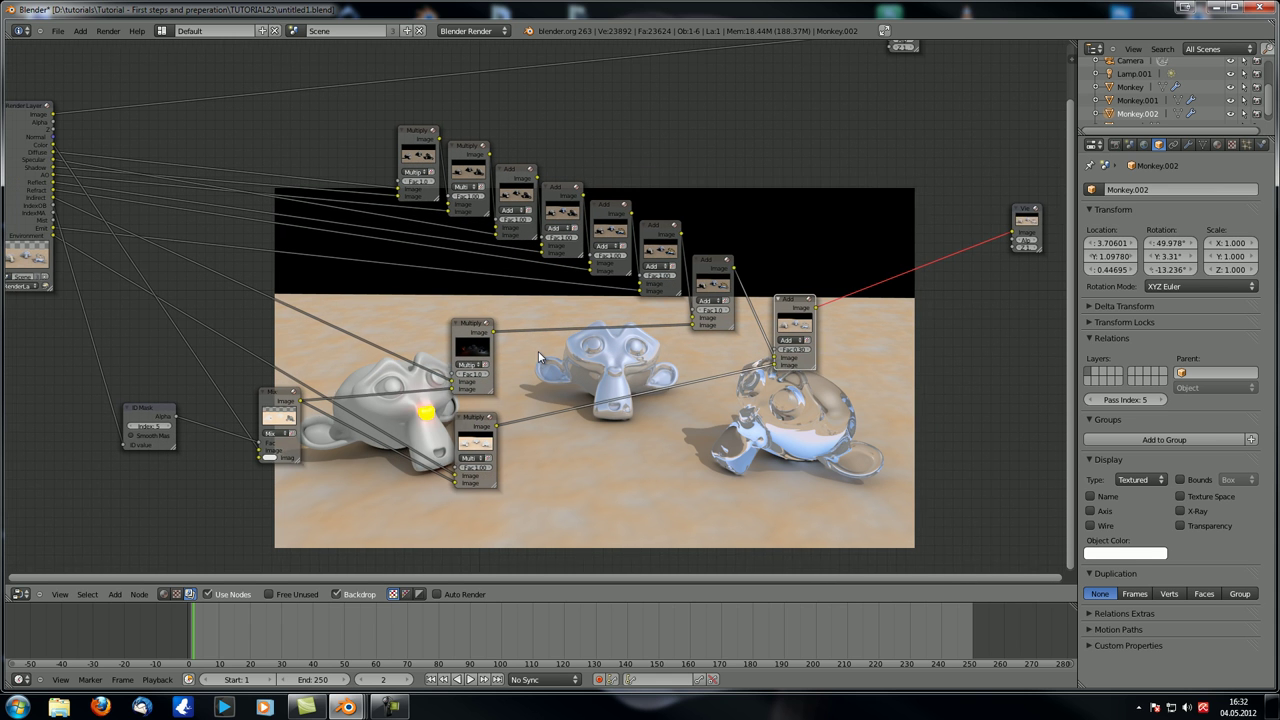
ctrl+shift+click(34, 154)
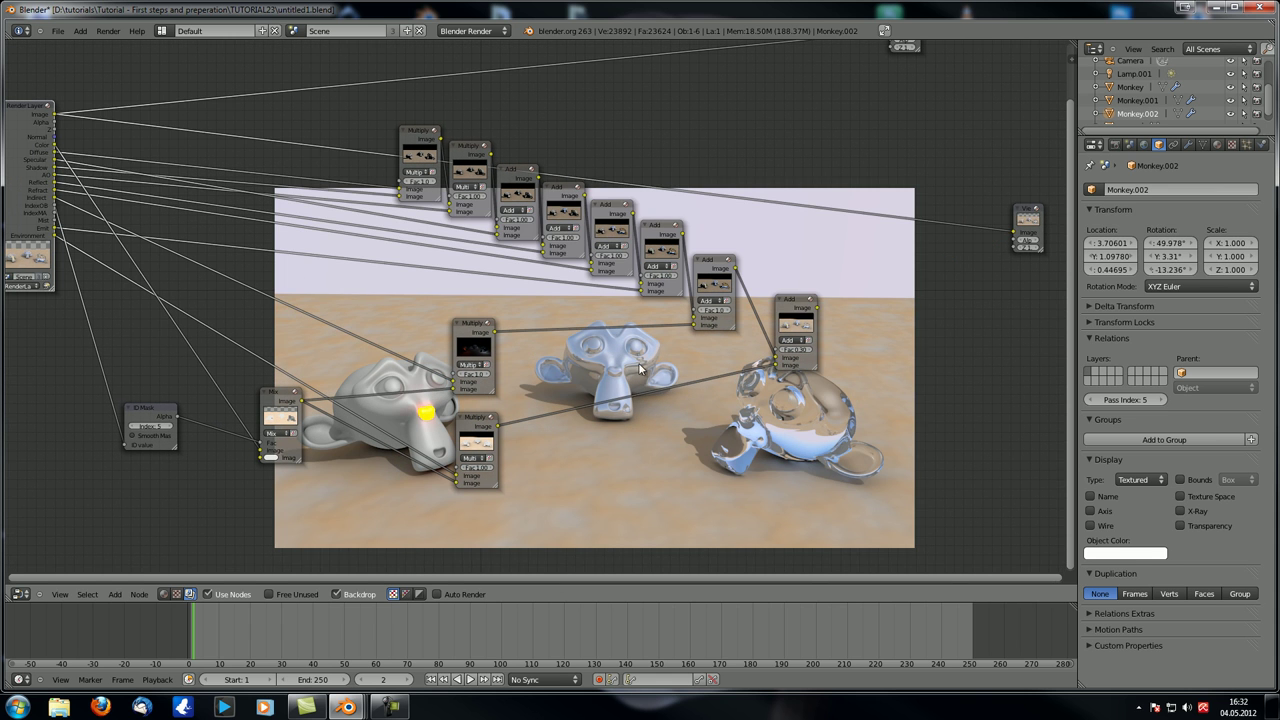
ctrl+shift+click(797, 306)
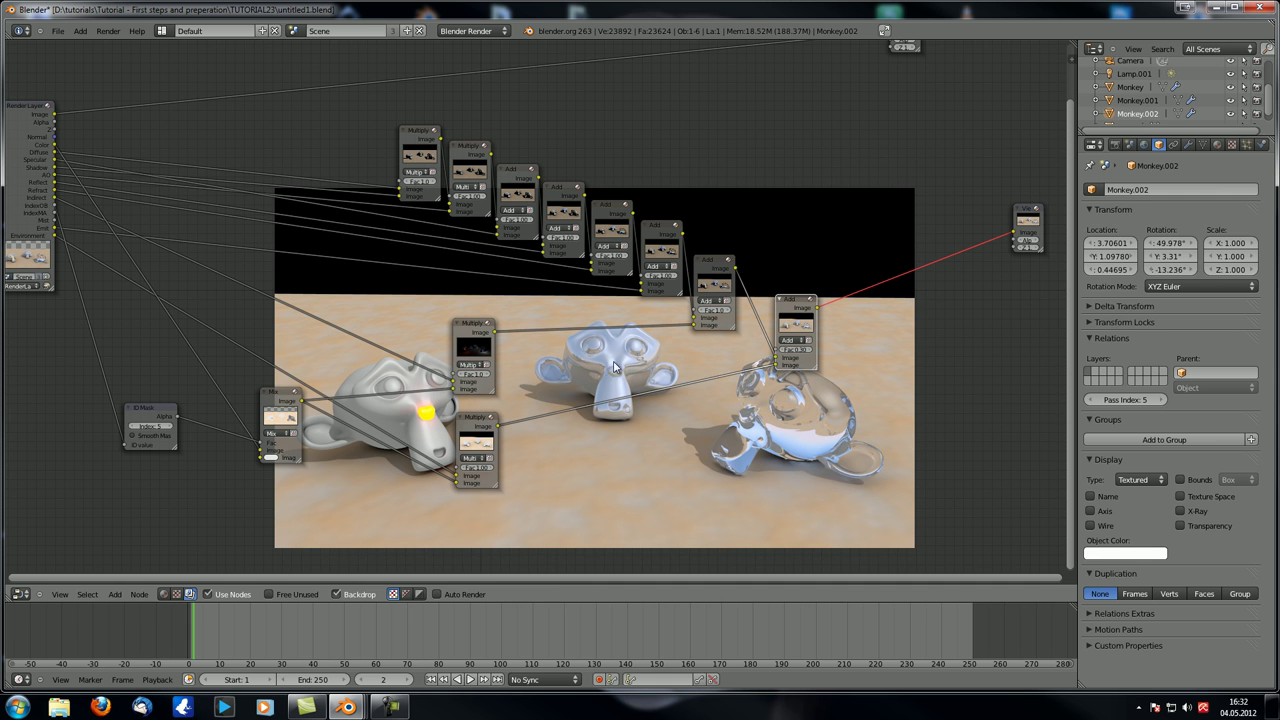
ctrl+shift+click(35, 148)
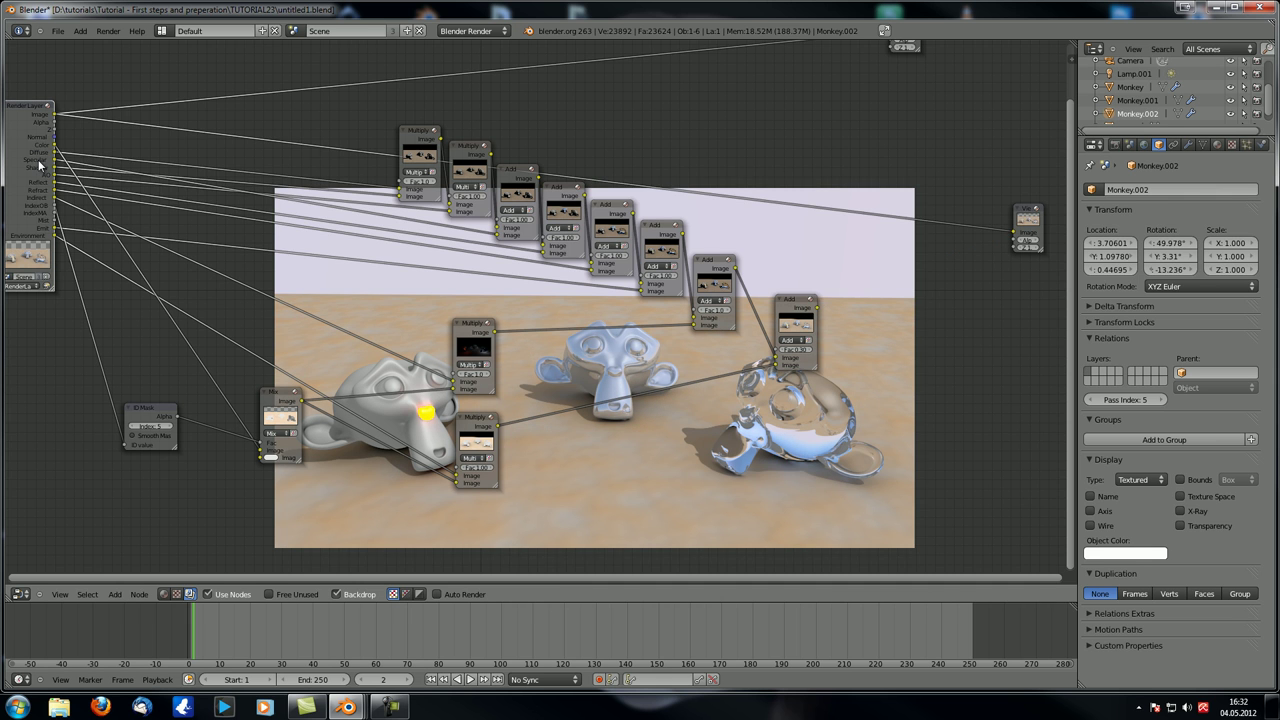
- Preview each Multiply and Add node along the chain in order, up to the final Add node
ctrl+shift+click(418, 138)
ctrl+shift+click(473, 151)
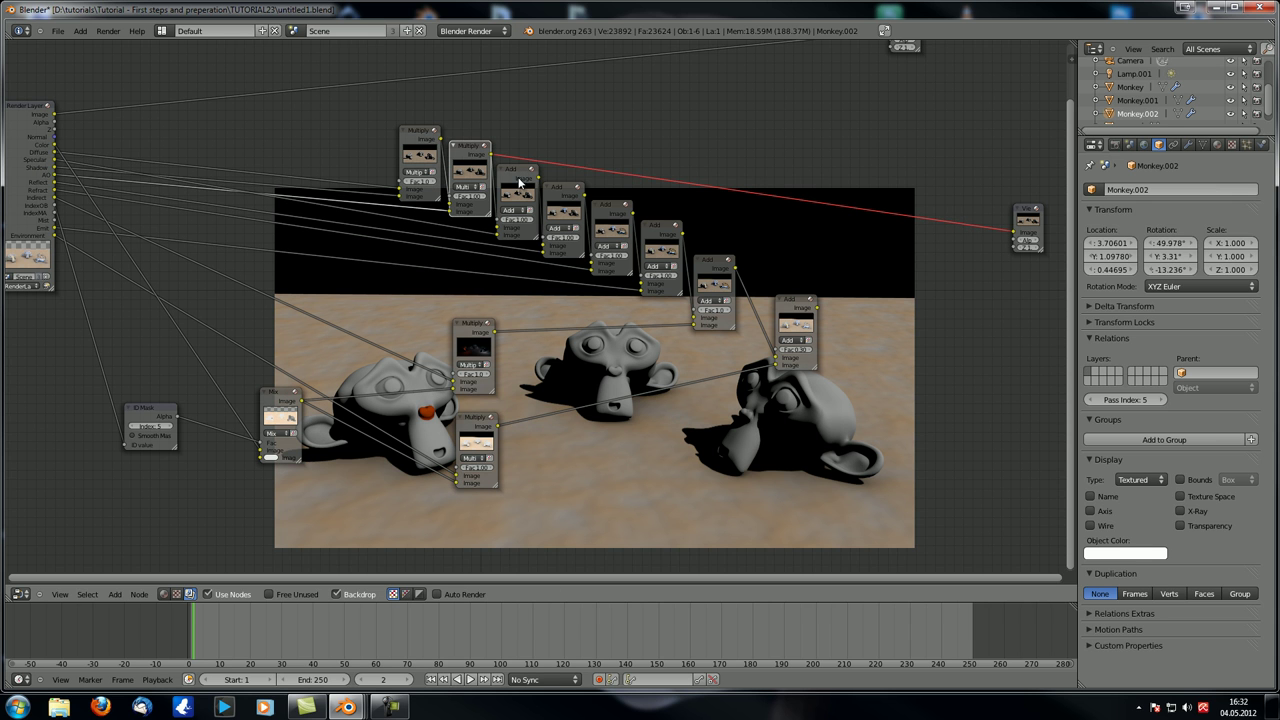
ctrl+shift+click(519, 180)
ctrl+shift+click(551, 202)
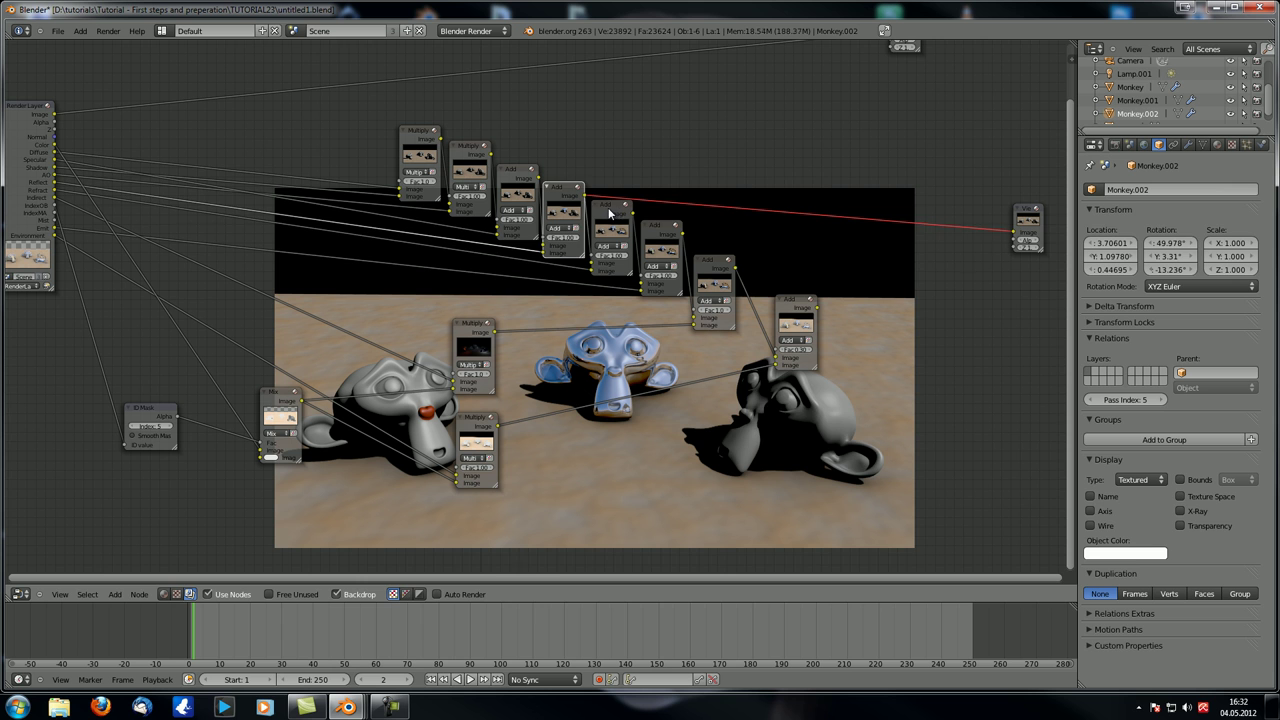
ctrl+shift+click(609, 213)
ctrl+shift+click(662, 229)
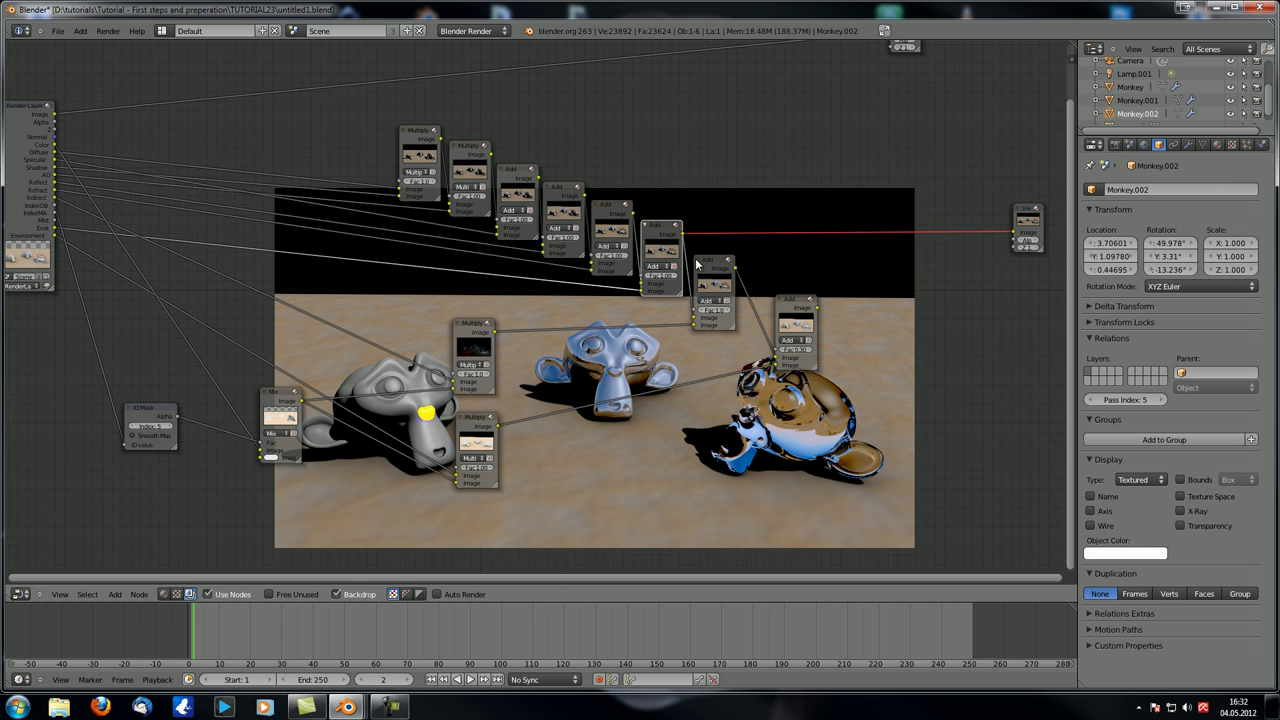
ctrl+shift+click(711, 265)
ctrl+shift+click(795, 305)
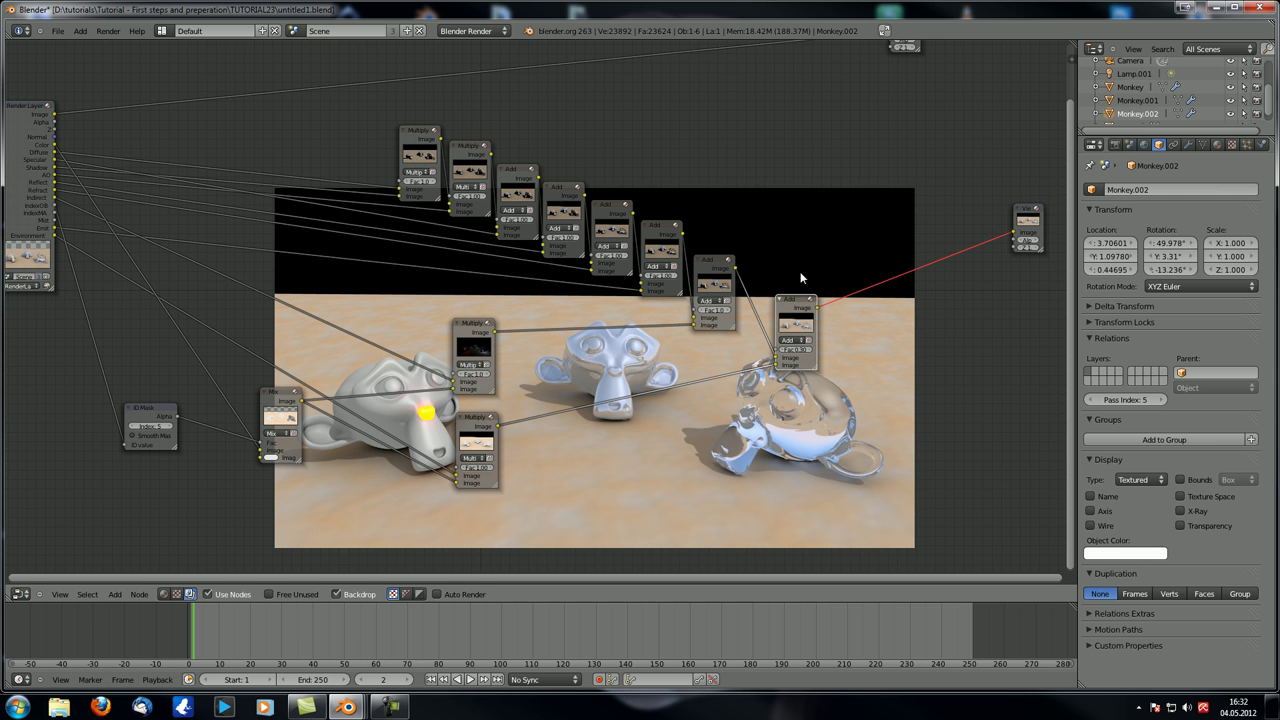
- Move the output node fed by the Render Layers image away, and insert a Mix node set to Difference between the final Add node and the Viewer
scroll(699, 425, down, 1)
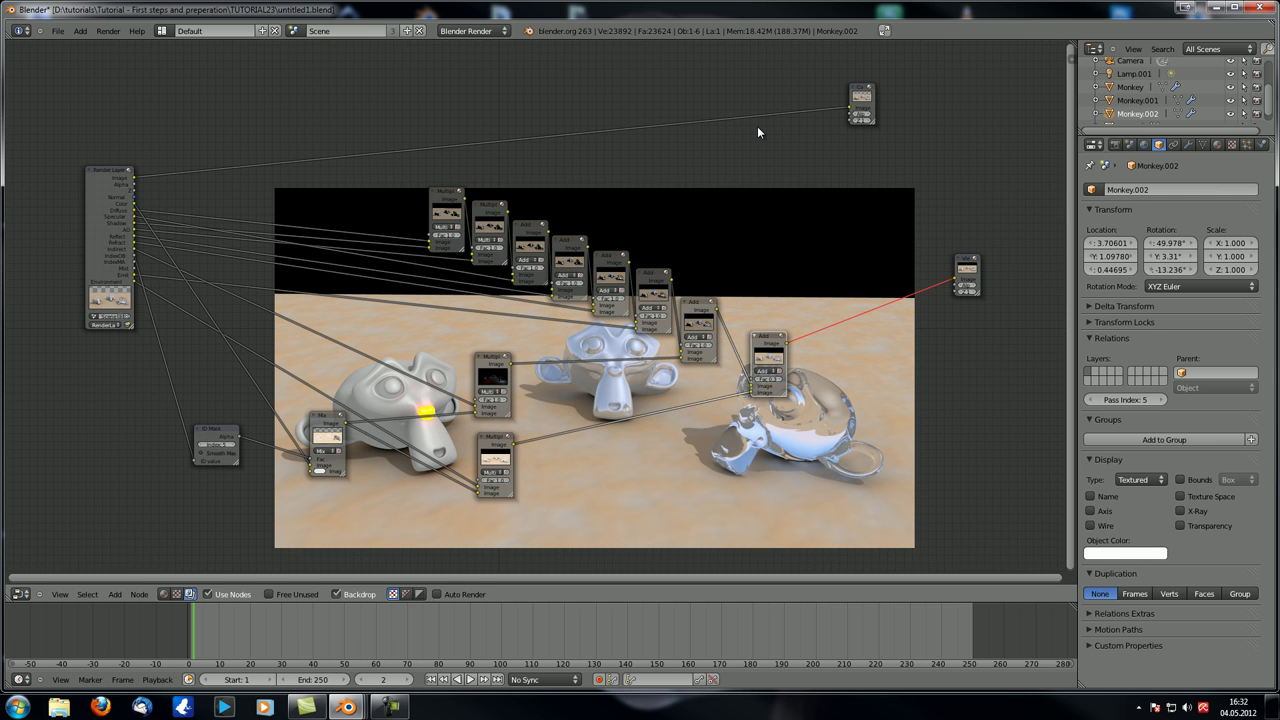
drag(864, 93, 968, 62)
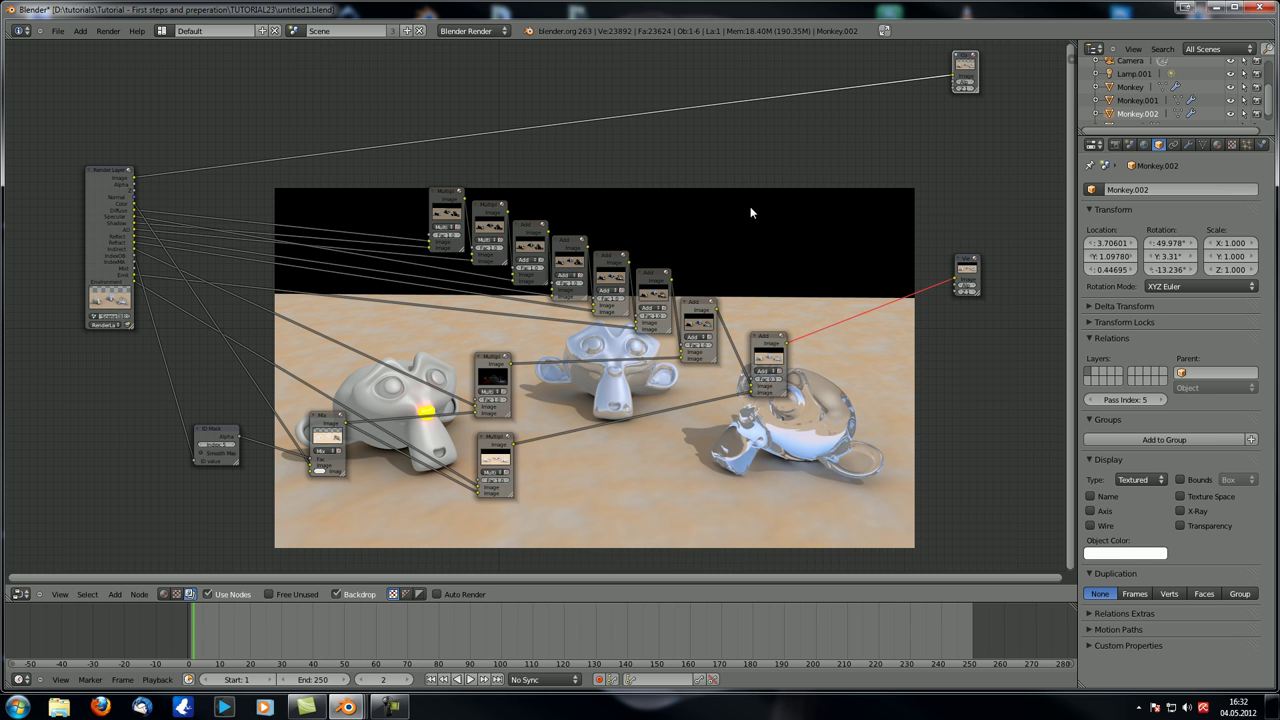
key(shift+a)
mouse_move(740, 166)
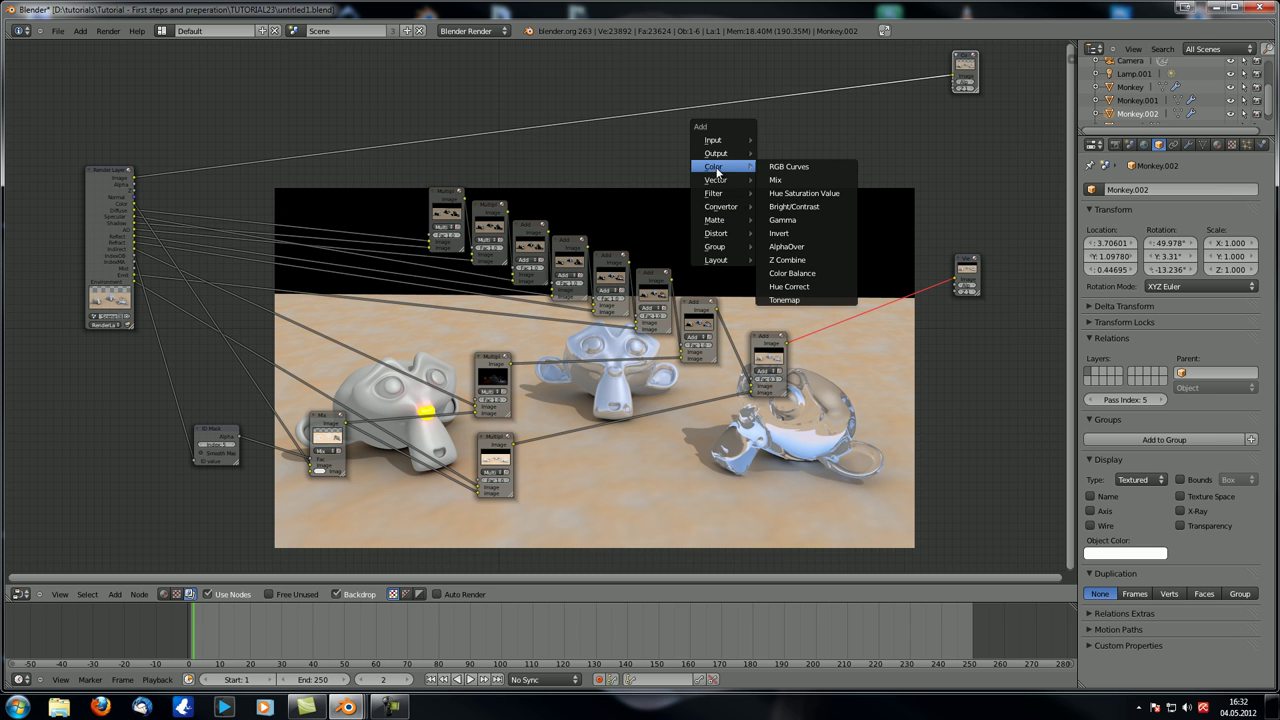
click(775, 180)
click(877, 300)
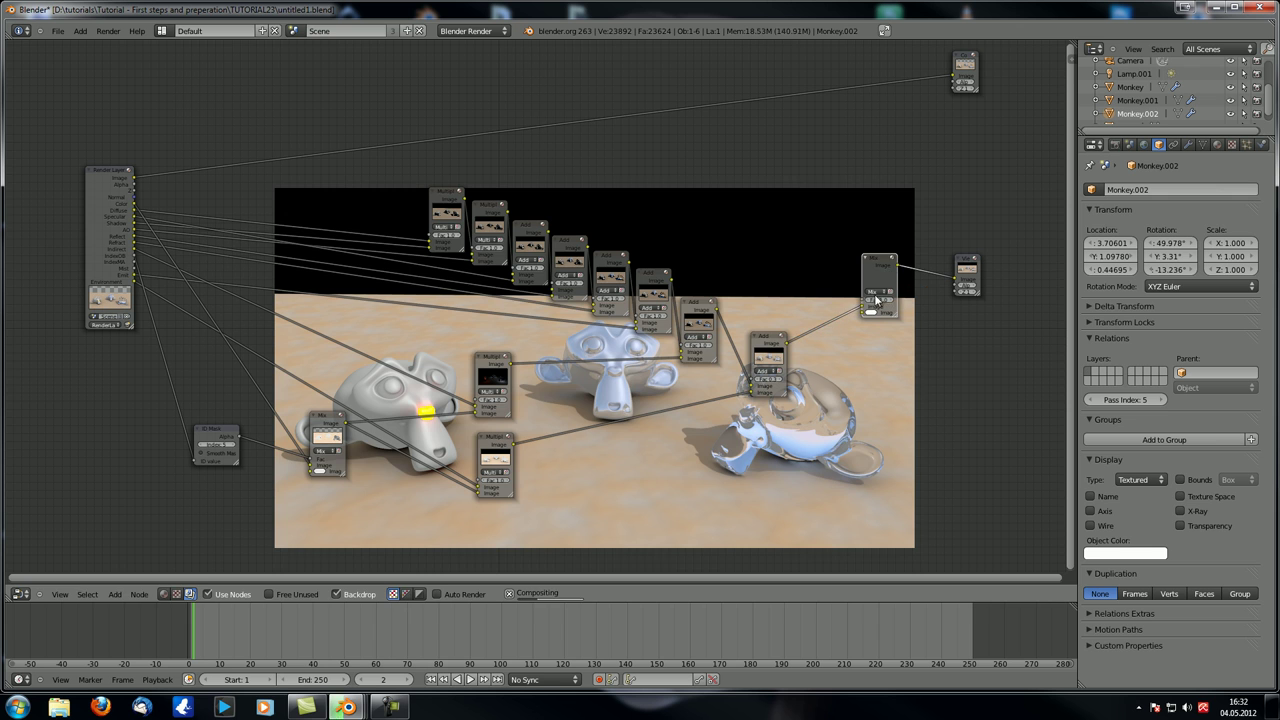
click(877, 293)
click(880, 250)
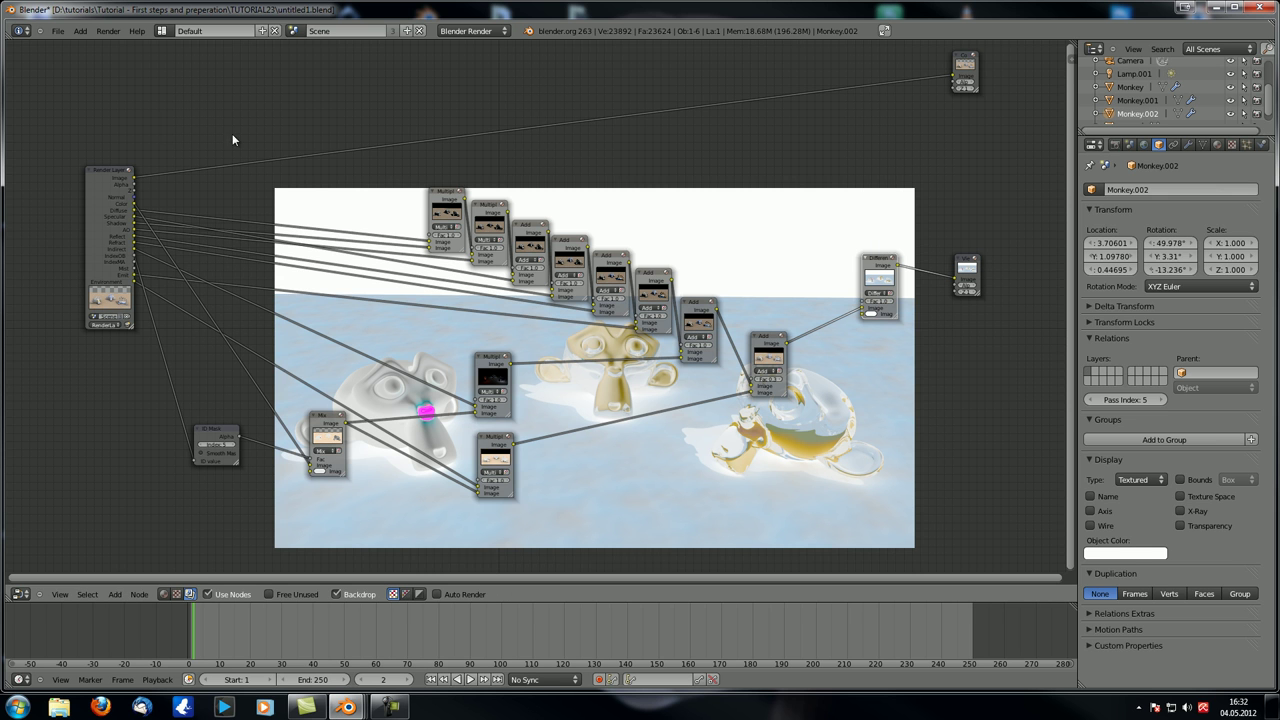
- Connect the Render Layers Image output to the Difference node's second image input and move the node above the Add chain
drag(135, 179, 860, 314)
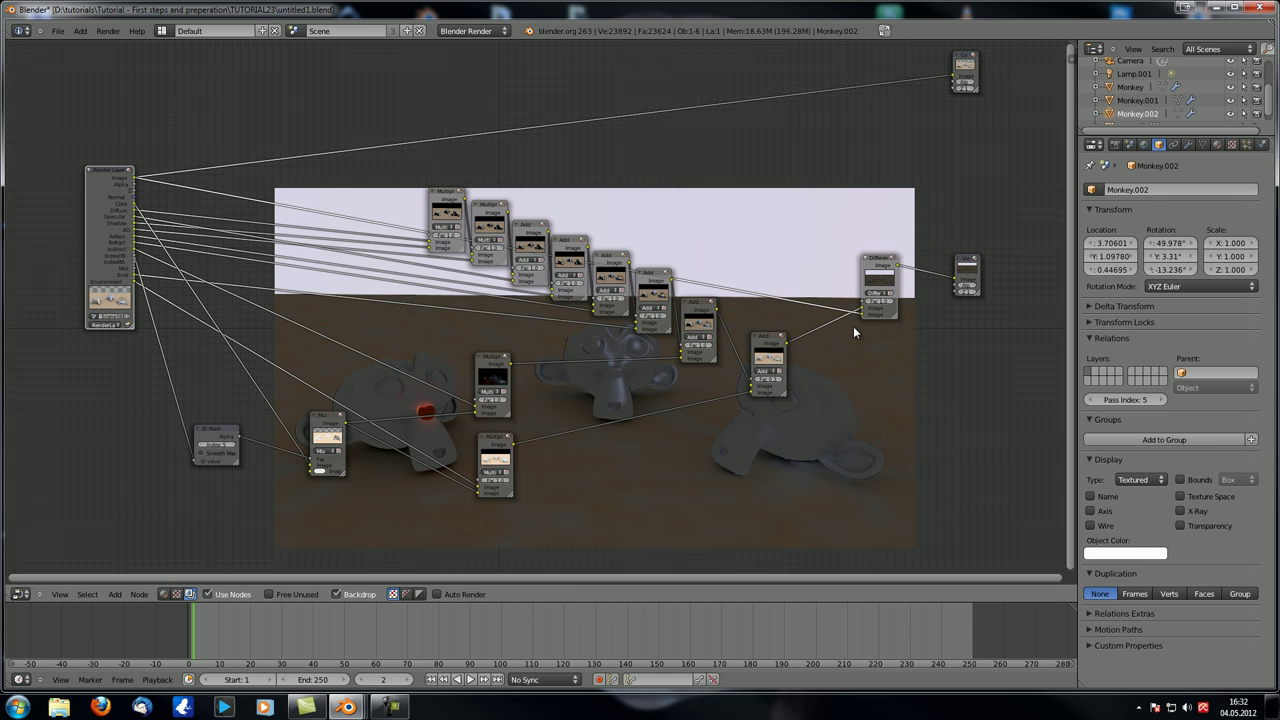
drag(880, 265, 854, 128)
scroll(778, 343, up, 2)
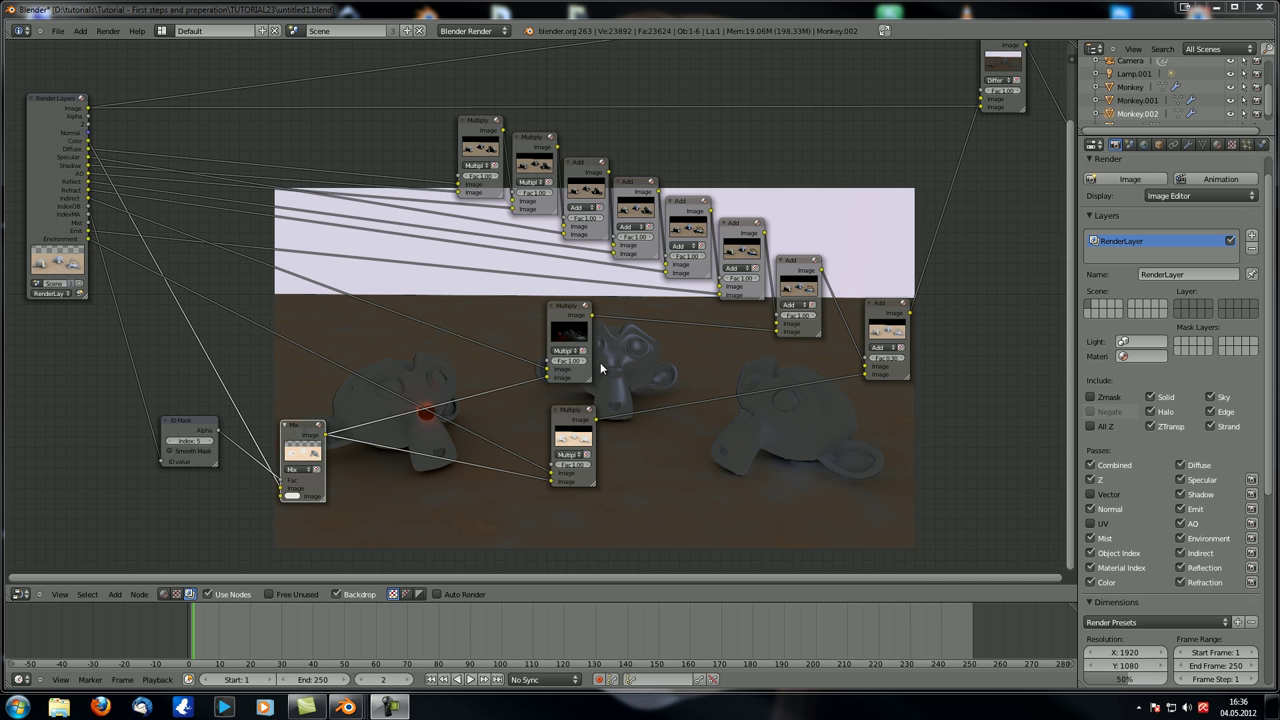
- Select the two lower Multiply nodes in turn, and nudge the lower one and the Mix node fed by the ID Mask slightly
scroll(428, 295, down, 3)
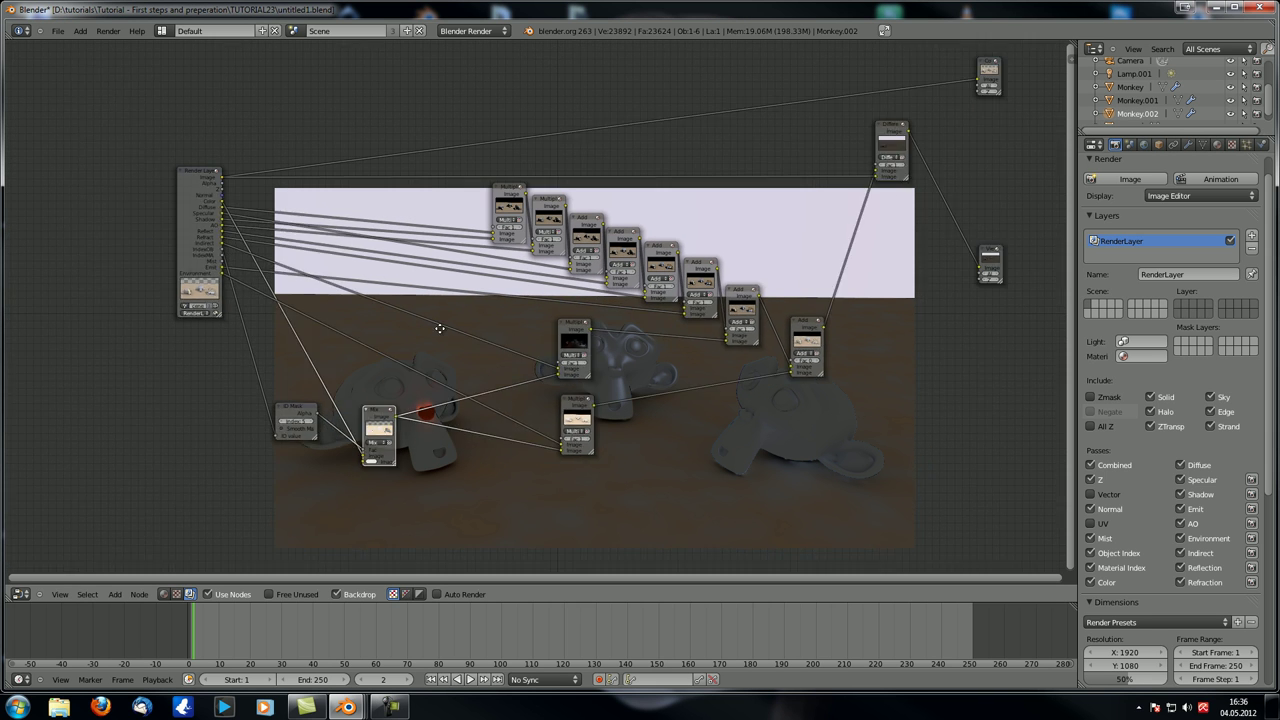
right_click(475, 324)
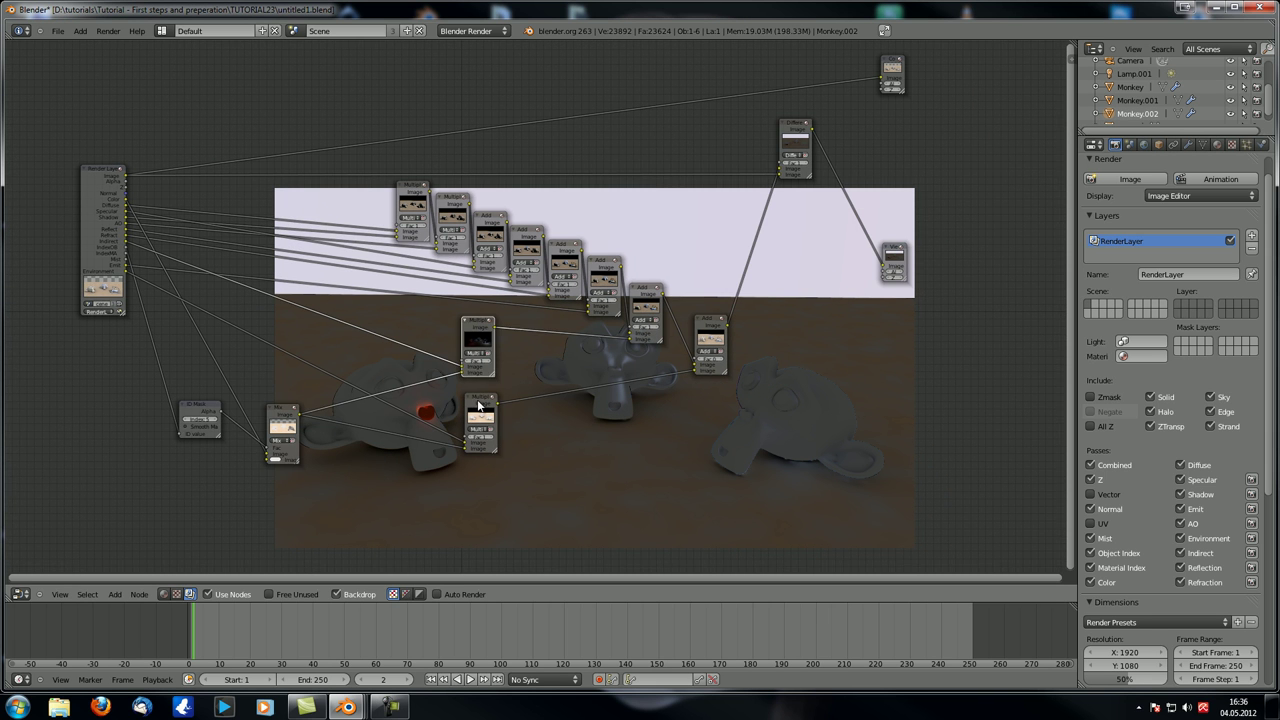
right_click(476, 327)
drag(479, 402, 475, 395)
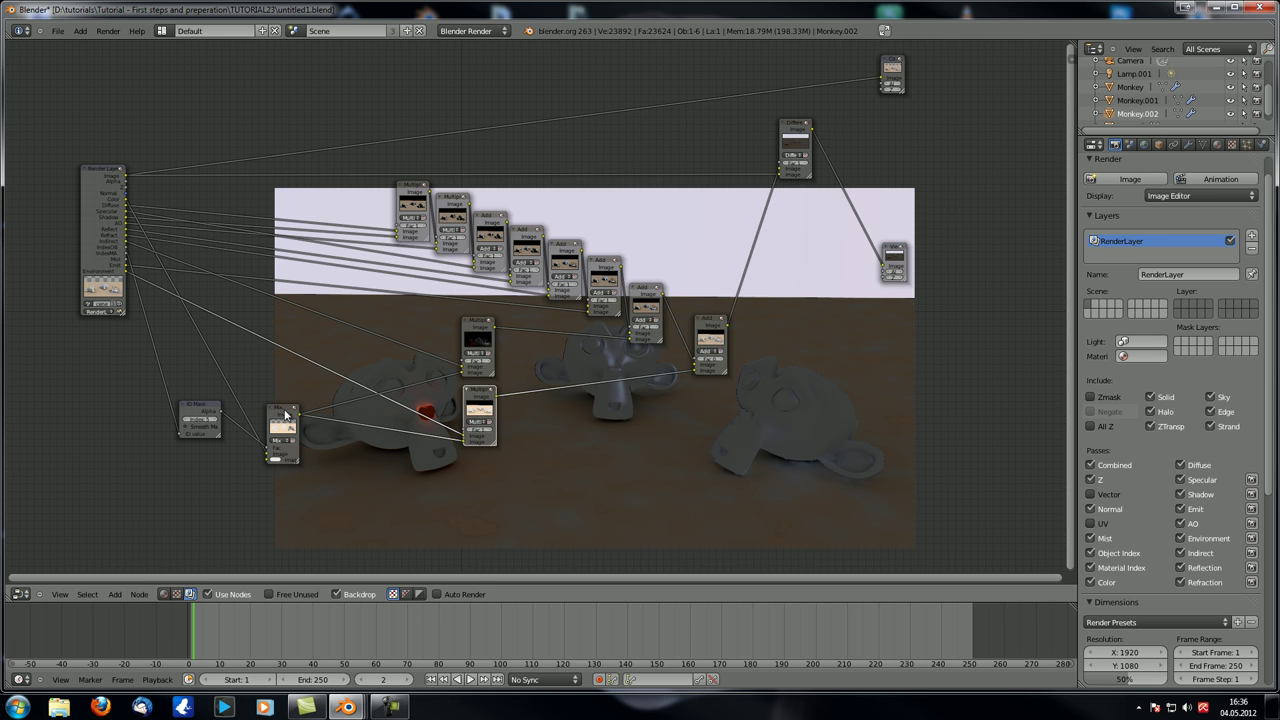
right_drag(285, 415, 275, 406)
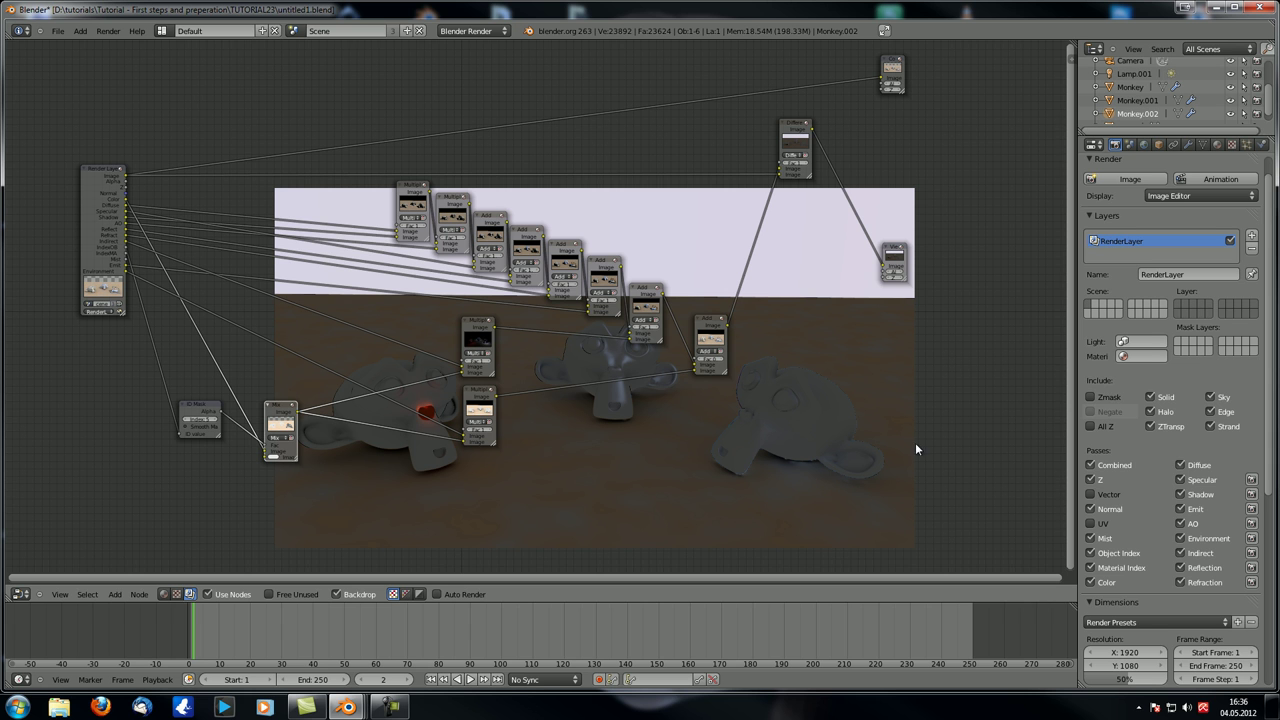
- Open the 3D view and examine the diffuse material settings of the ground plane and the monkeys
click(20, 594)
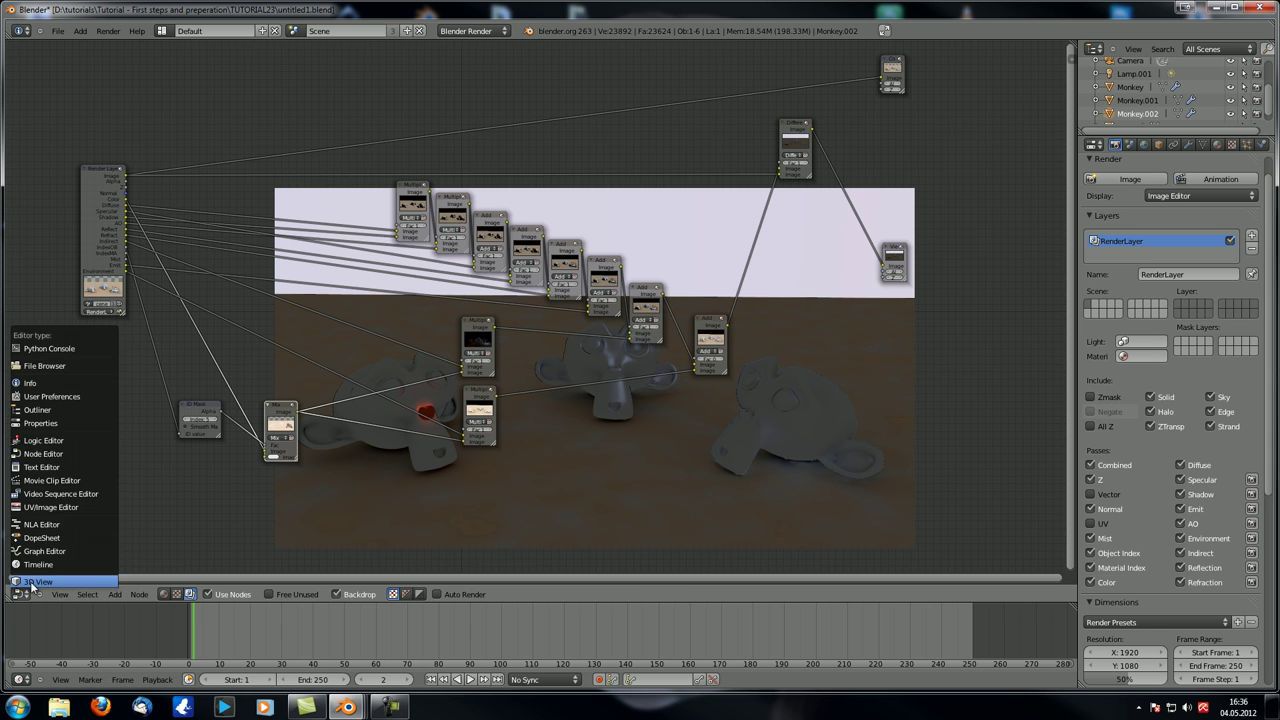
click(45, 572)
right_click(568, 343)
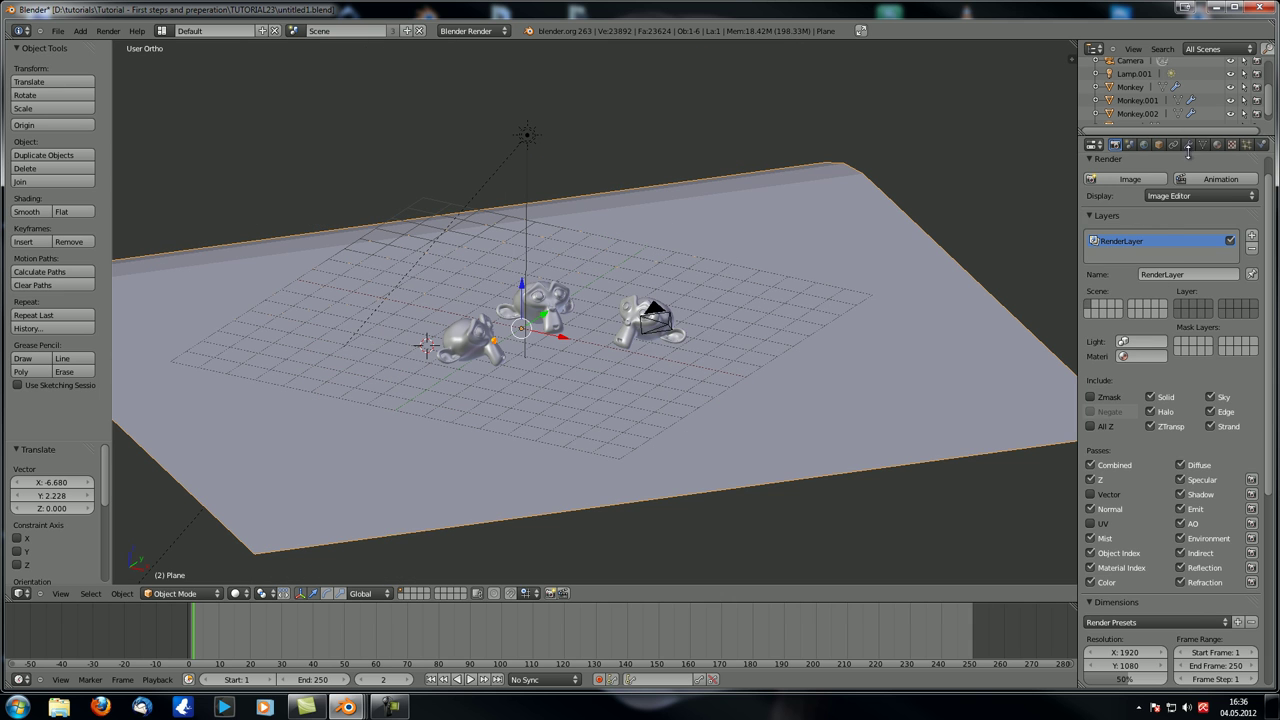
click(1218, 145)
scroll(1180, 258, up, 3)
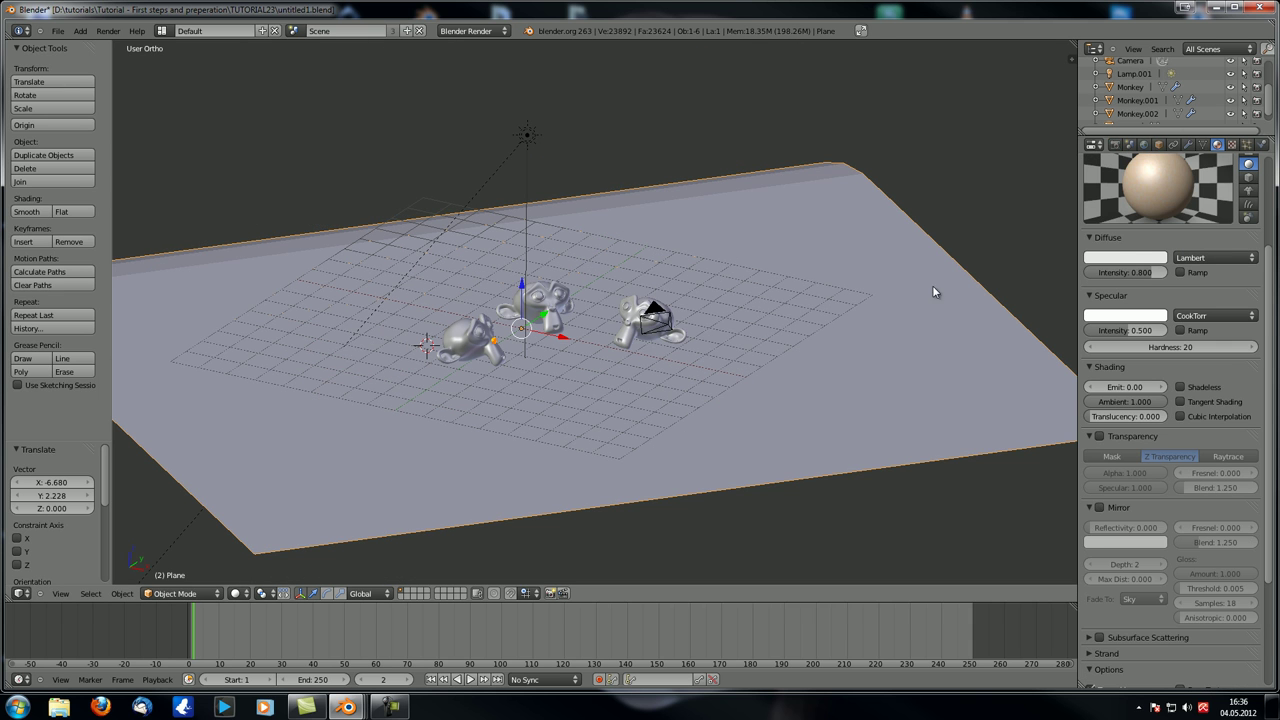
right_click(650, 318)
right_click(468, 338)
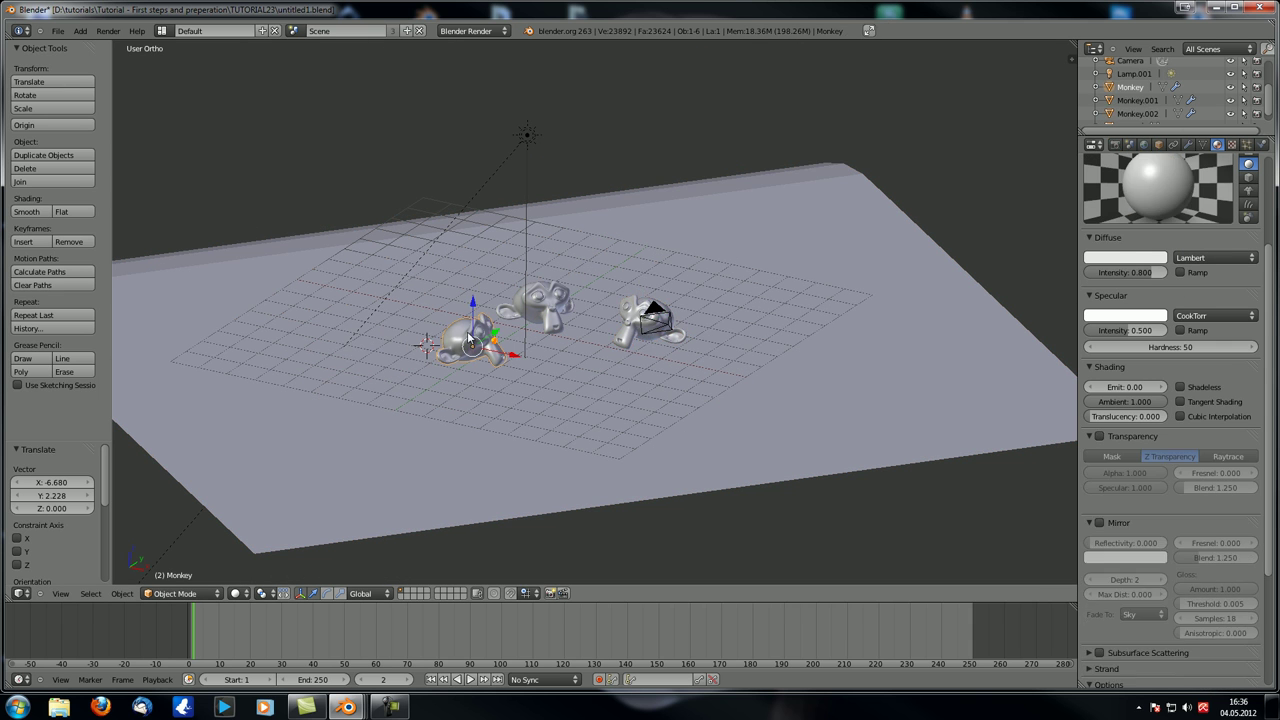
middle_drag(548, 385, 450, 405)
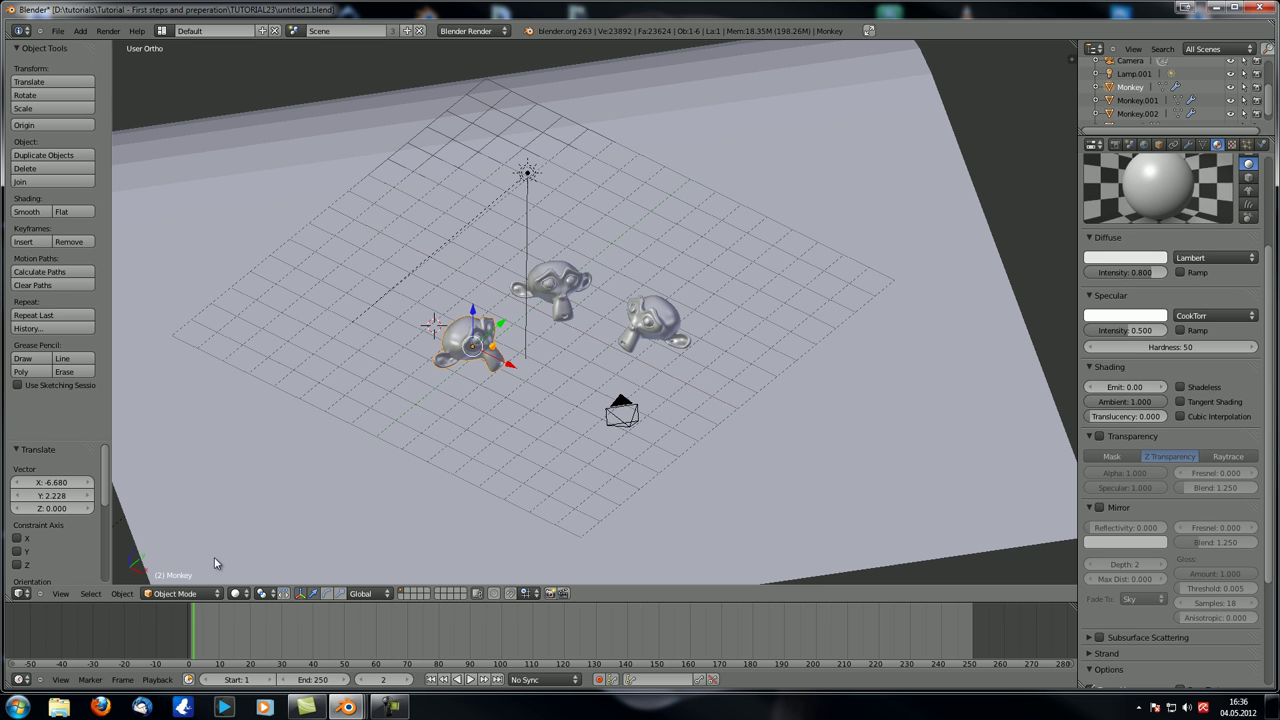
- Bring back the render settings in the properties and return from the 3D view to the node editor
click(20, 593)
click(1116, 145)
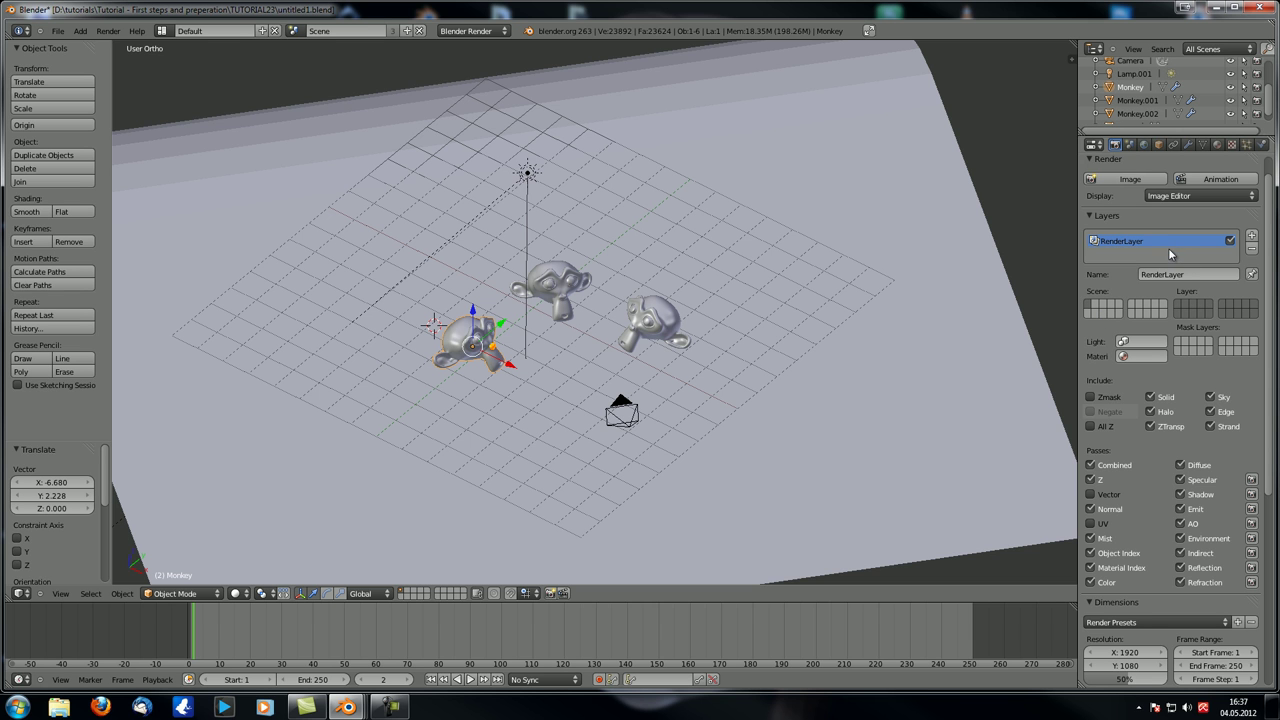
middle_drag(739, 416, 701, 409)
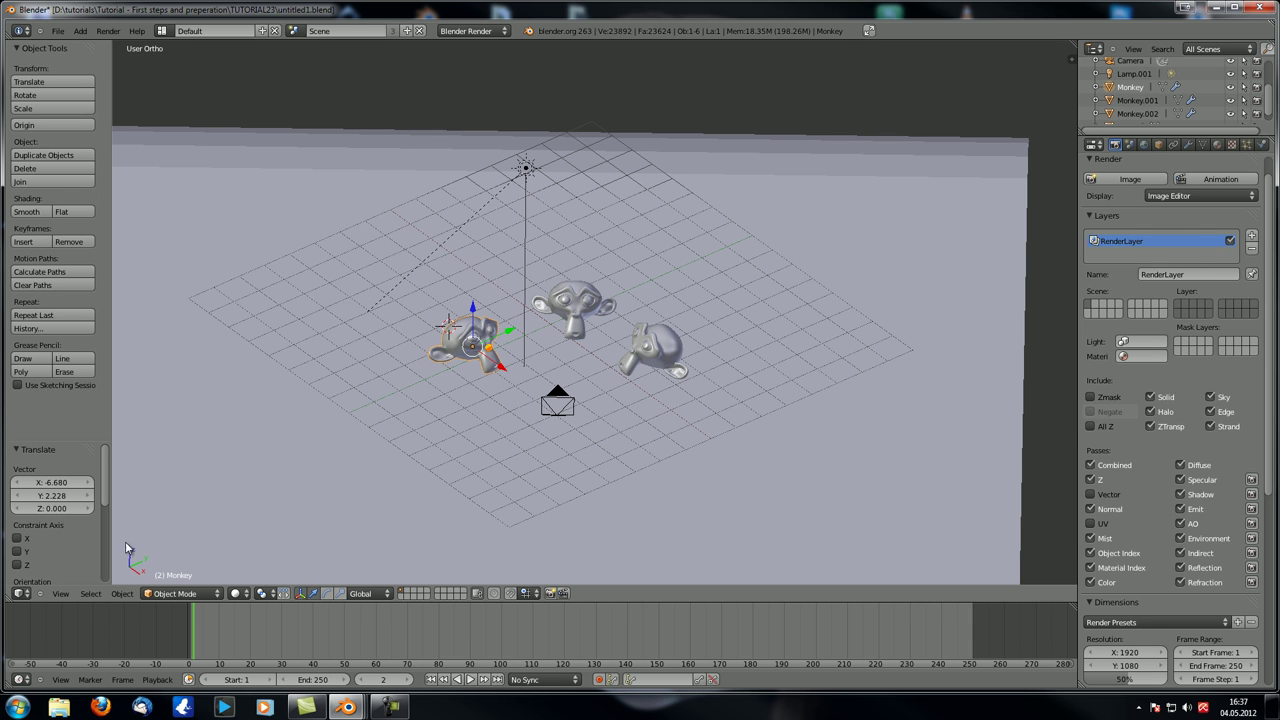
click(19, 593)
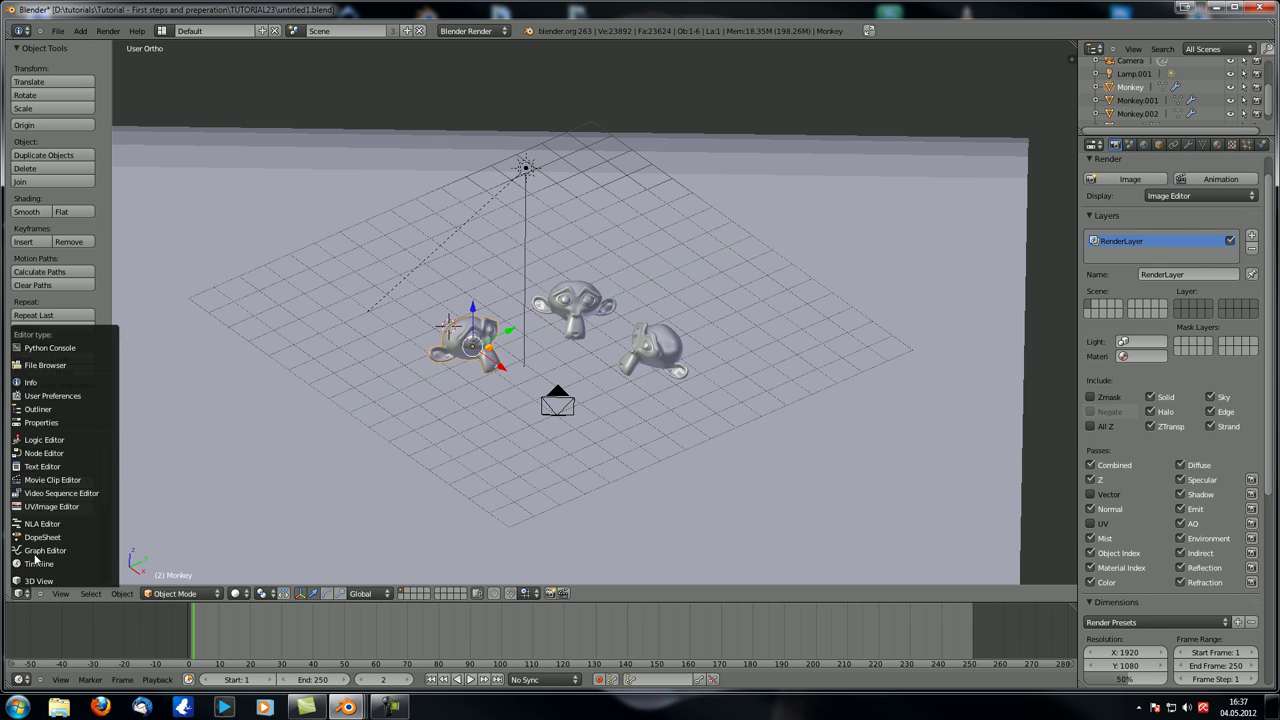
click(78, 456)
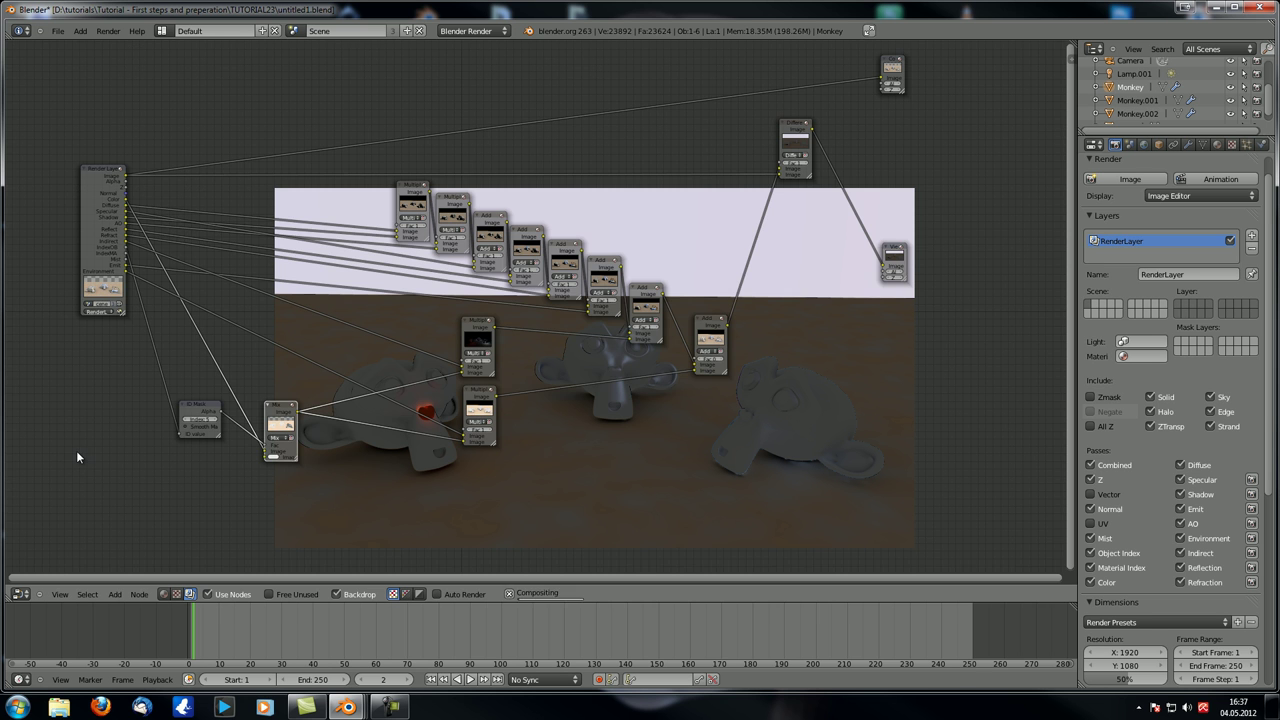
- Duplicate the Mix node fed by the ID Mask and insert the copy between it and the two lower Multiply nodes
scroll(358, 377, up, 5)
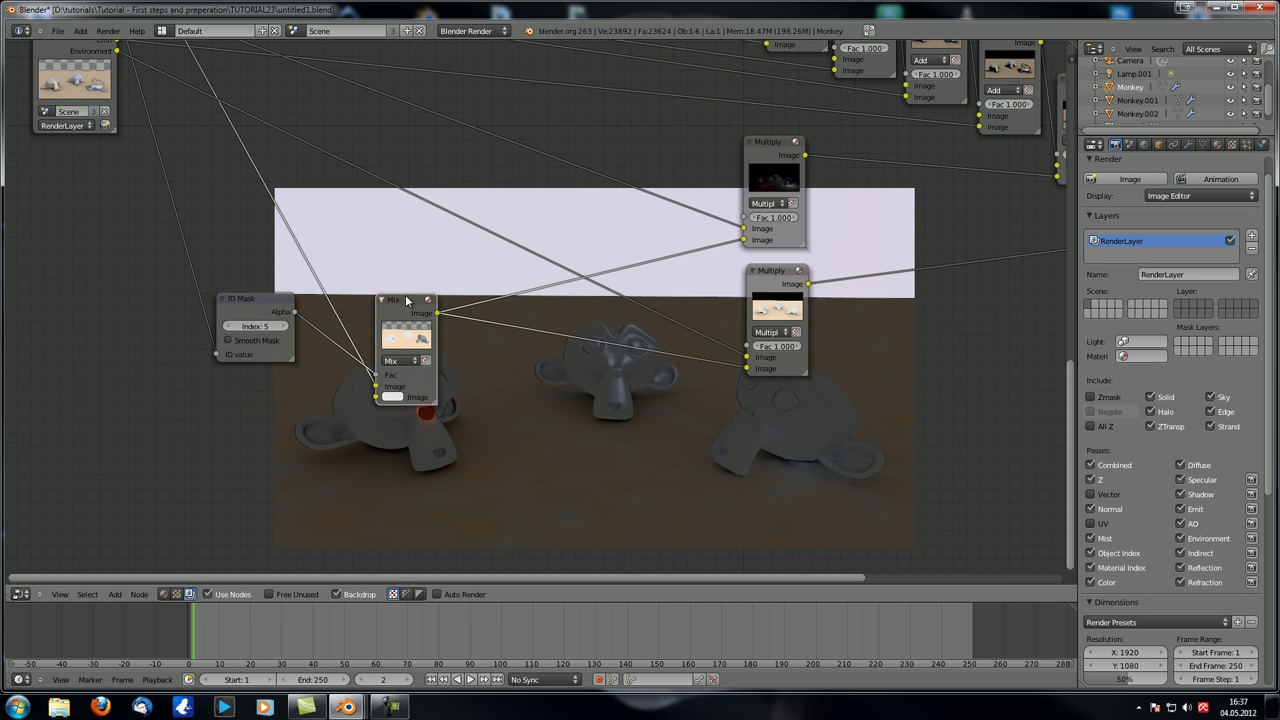
click(405, 294)
key(shift+d)
click(560, 334)
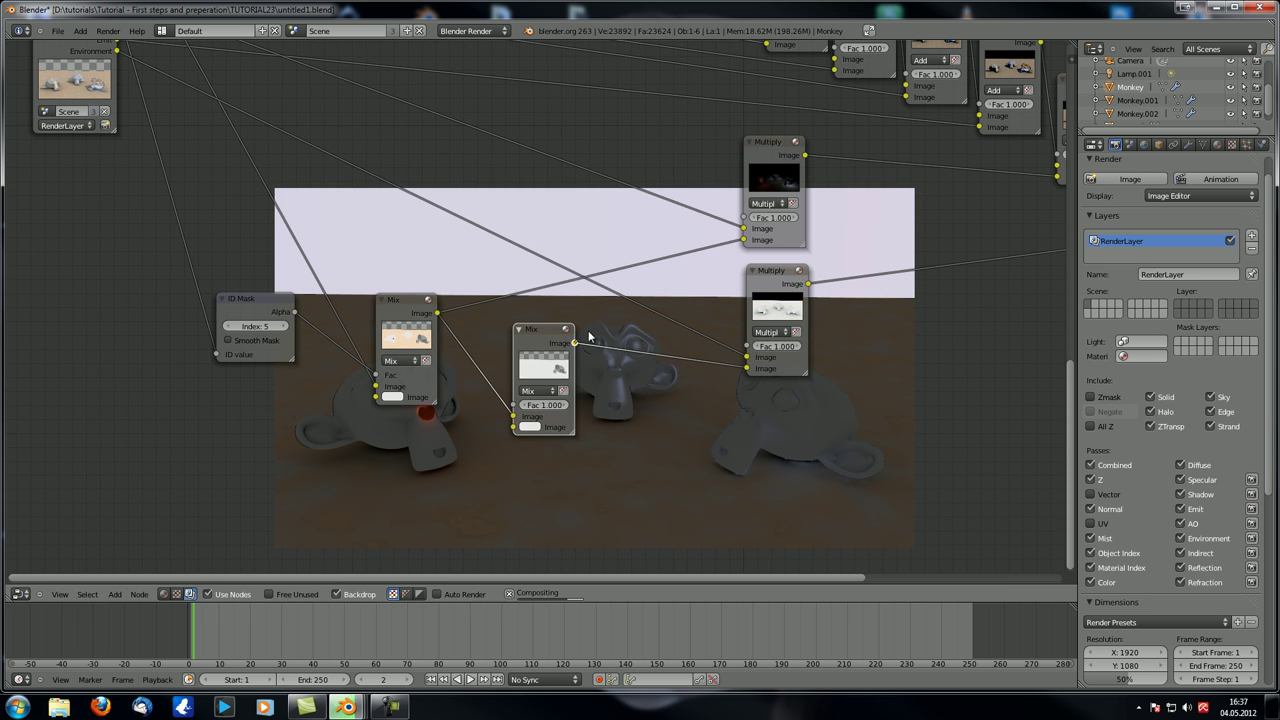
drag(548, 338, 519, 300)
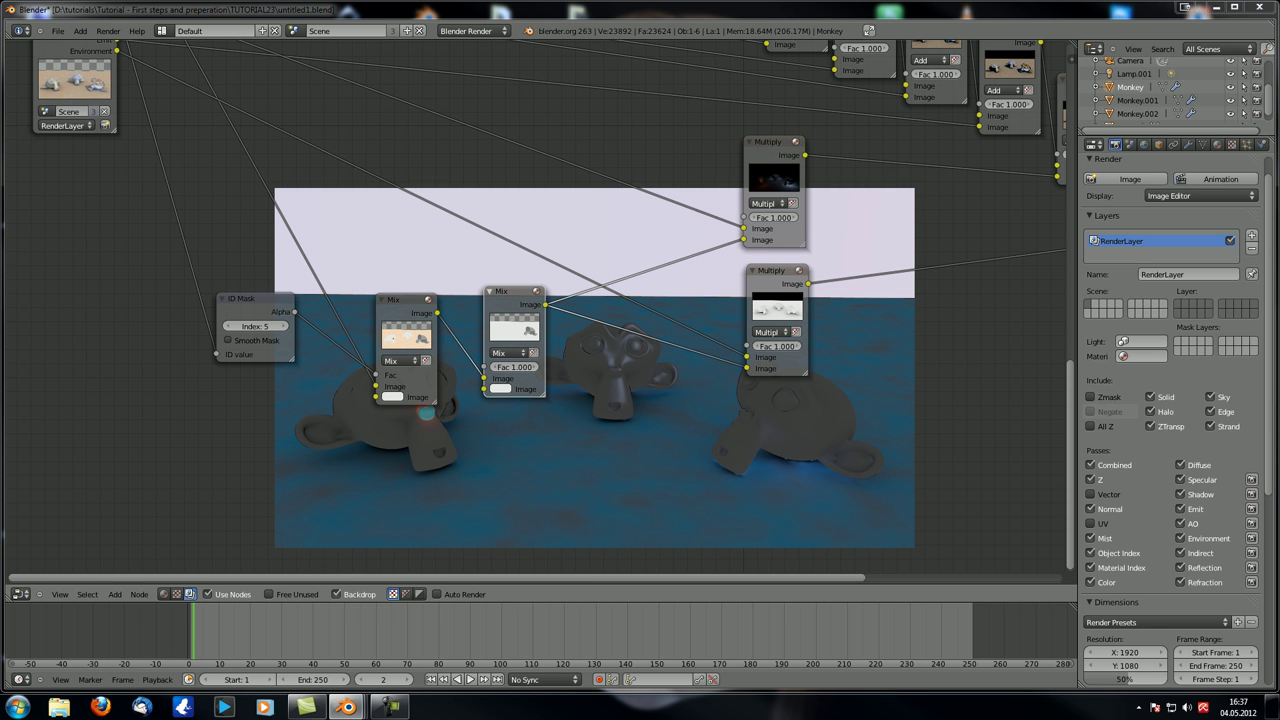
- Set the inserted node to Multiply with an RGB colour of 0.800 and place it directly beside the Mix node
click(508, 353)
click(508, 318)
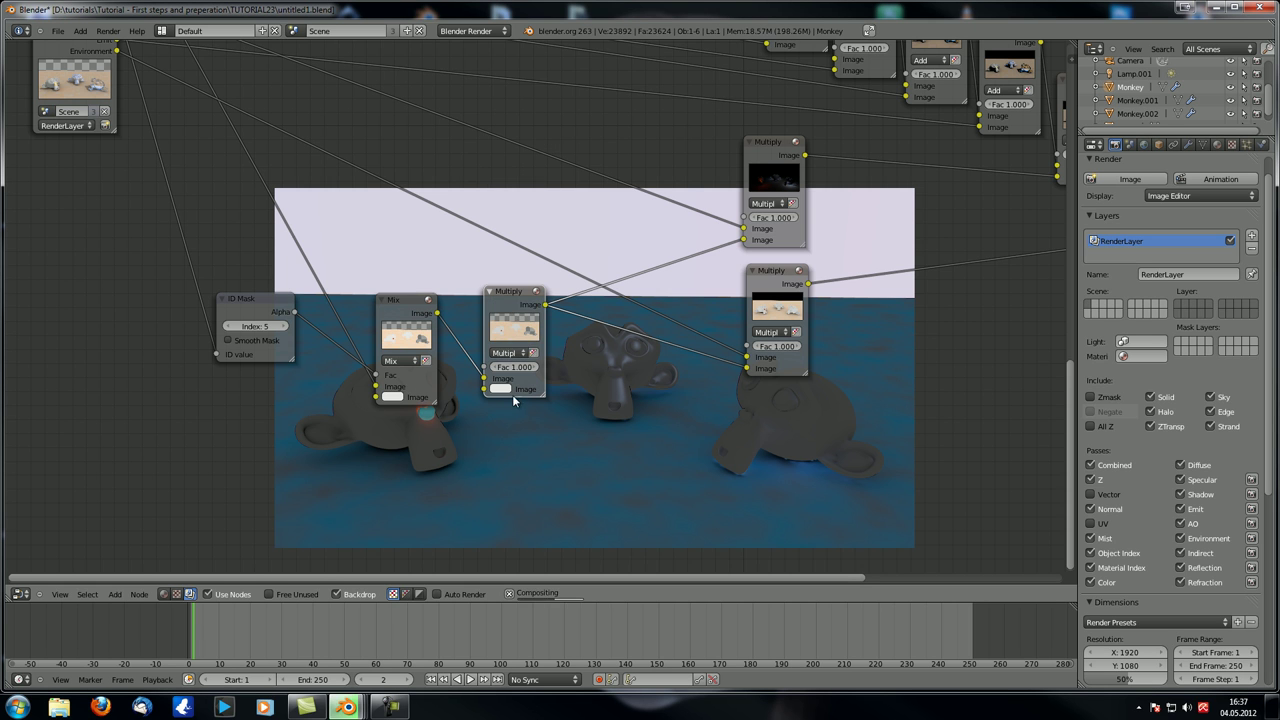
click(505, 390)
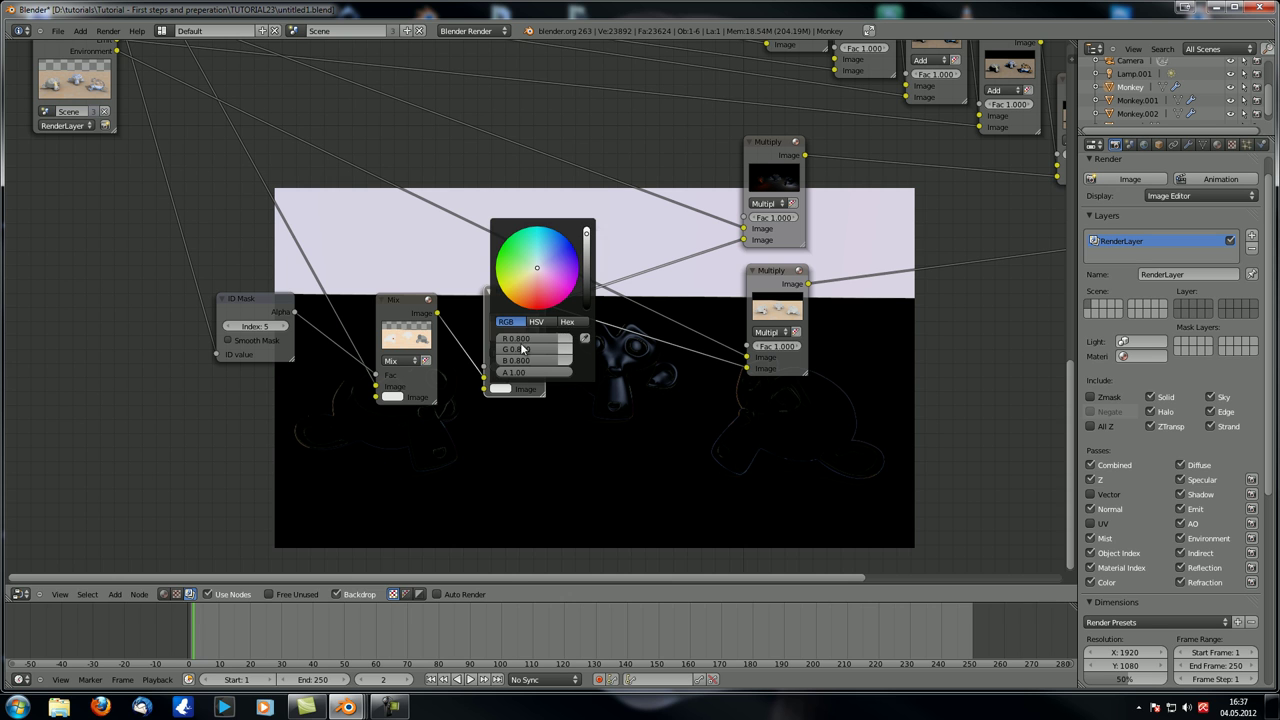
drag(506, 298, 478, 303)
drag(395, 301, 393, 300)
drag(471, 301, 465, 304)
- Preview the inserted Multiply node's result, followed by the Difference node's result
ctrl+shift+click(466, 304)
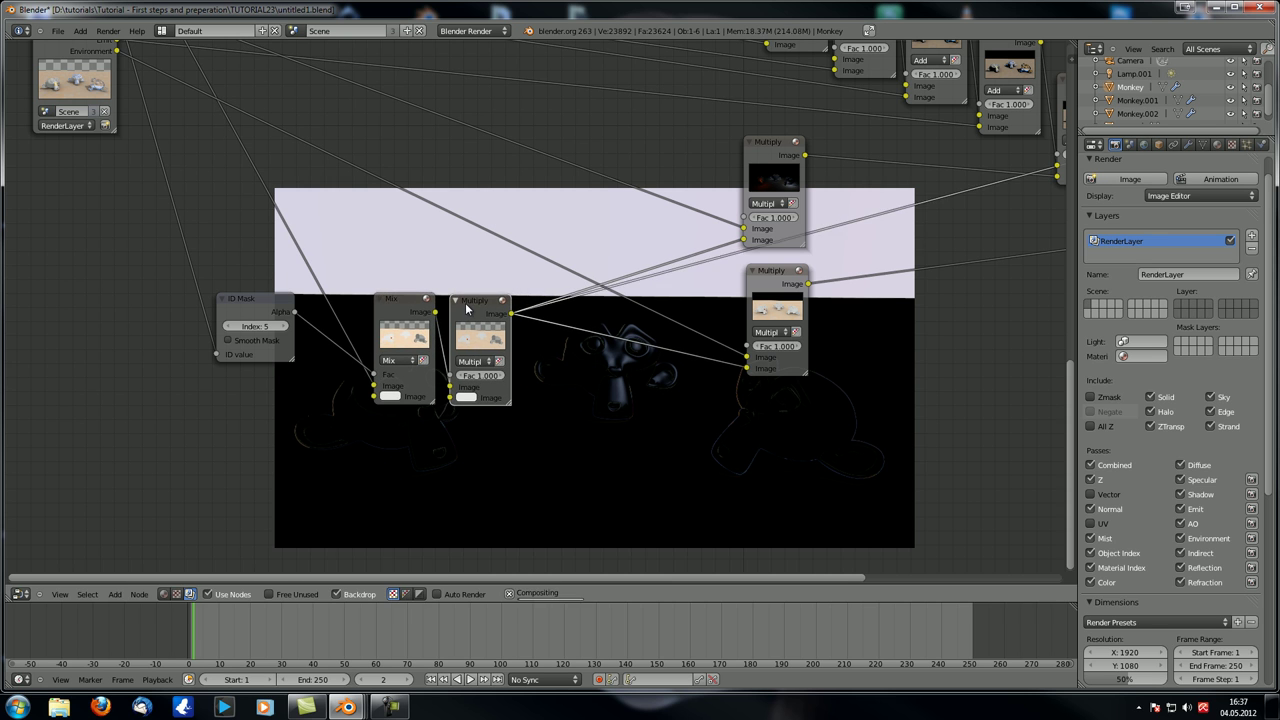
scroll(606, 360, down, 1)
middle_drag(600, 411, 460, 448)
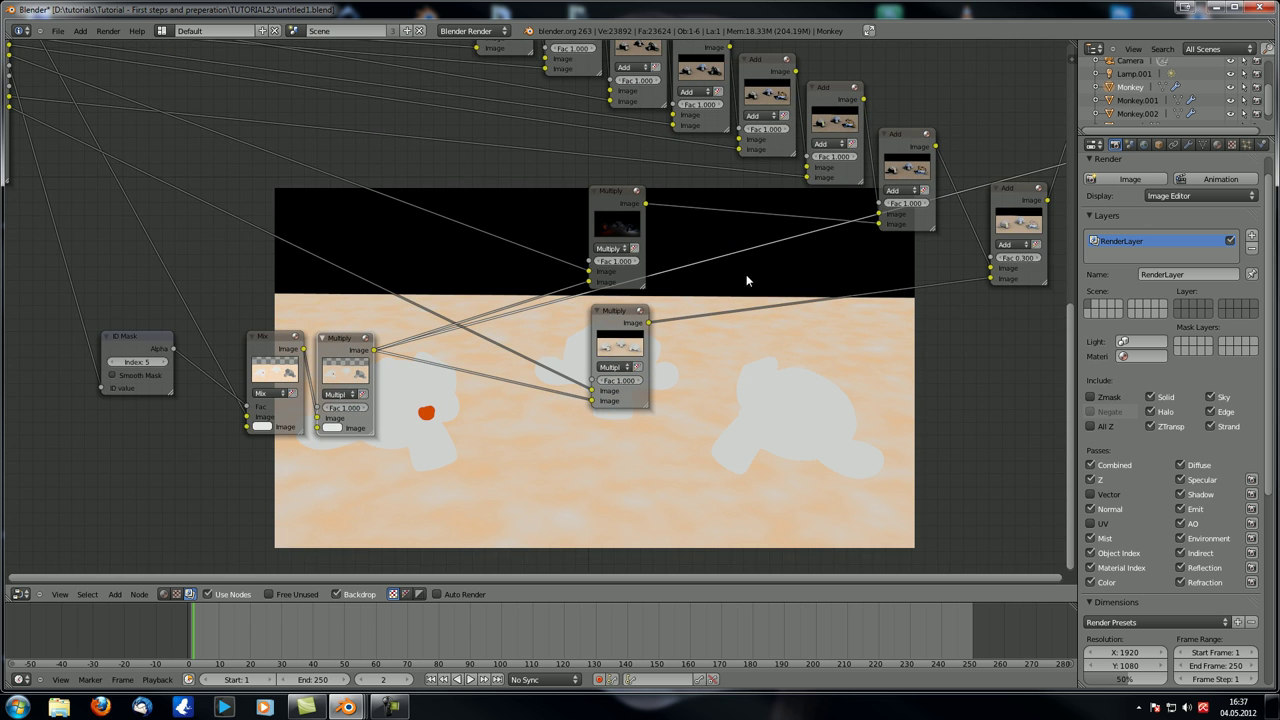
scroll(748, 281, down, 6)
middle_drag(814, 374, 744, 392)
ctrl+shift+click(858, 57)
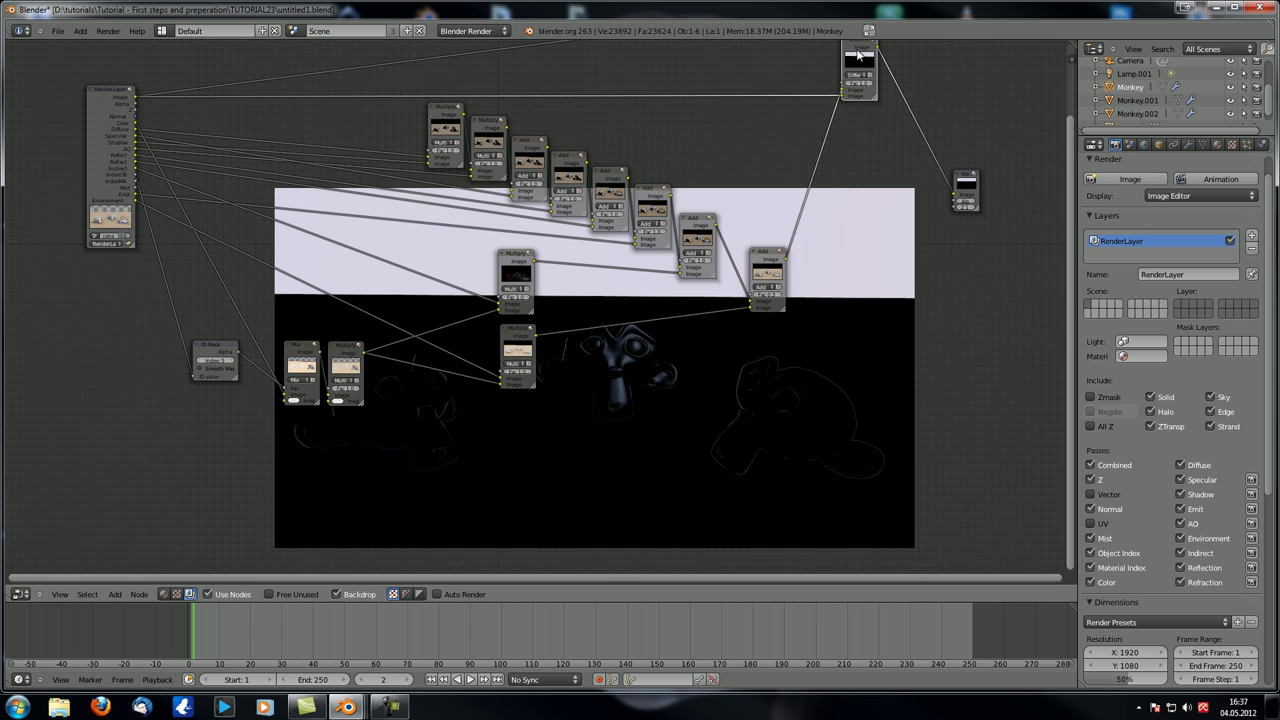
- Inspect the remaining differences around the final Add node, and alternate the Viewer between that node and the original Render Layers image
scroll(854, 314, up, 8)
middle_drag(896, 360, 597, 382)
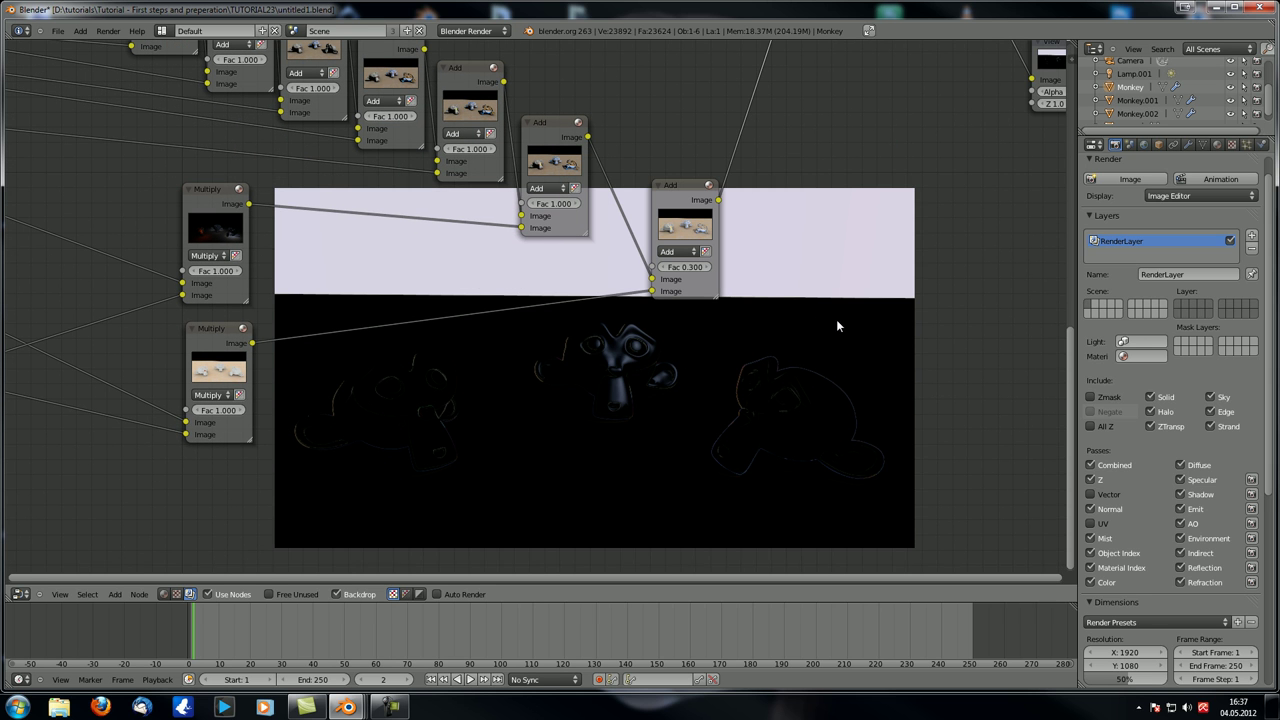
middle_drag(731, 357, 738, 334)
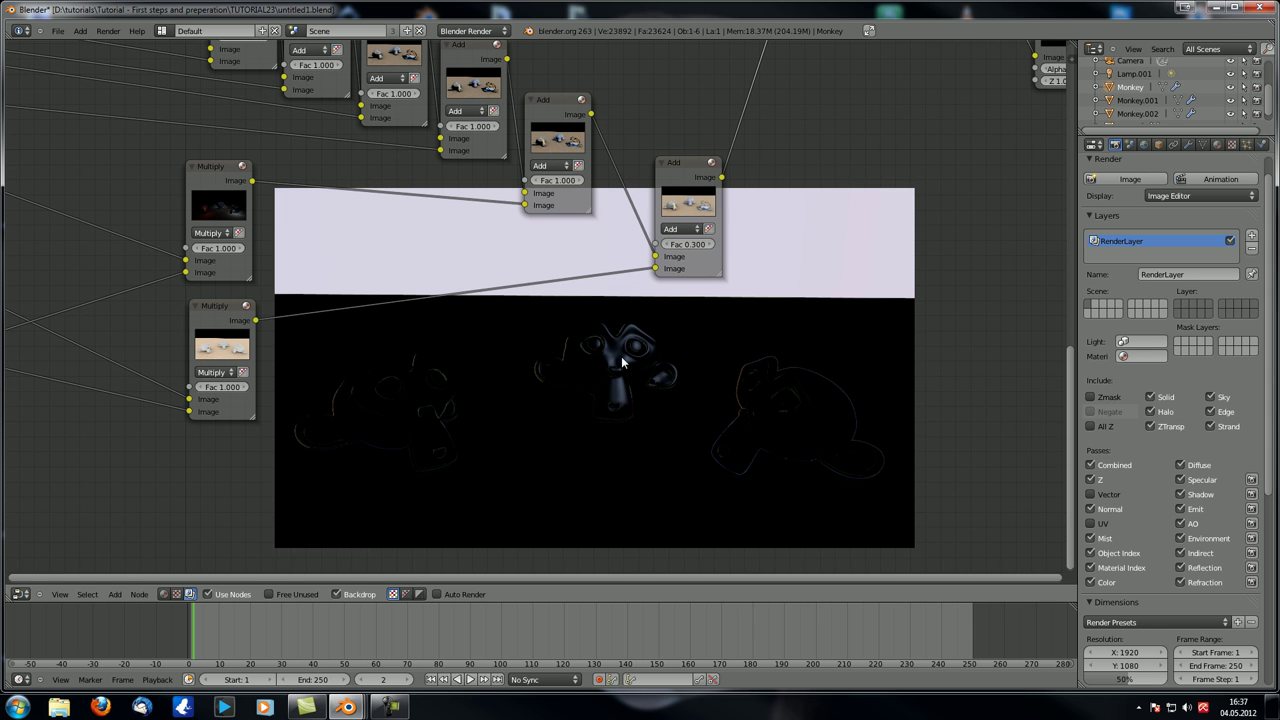
scroll(620, 362, down, 4)
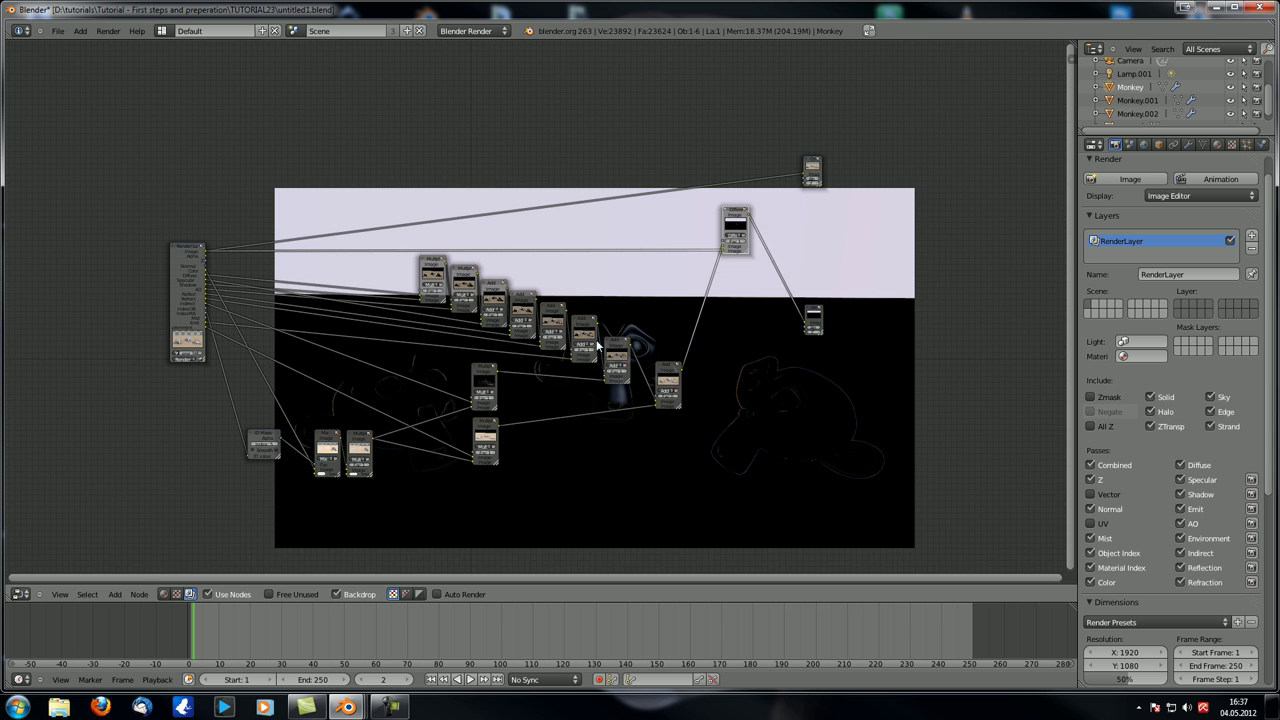
ctrl+shift+click(668, 374)
middle_drag(561, 293, 471, 182)
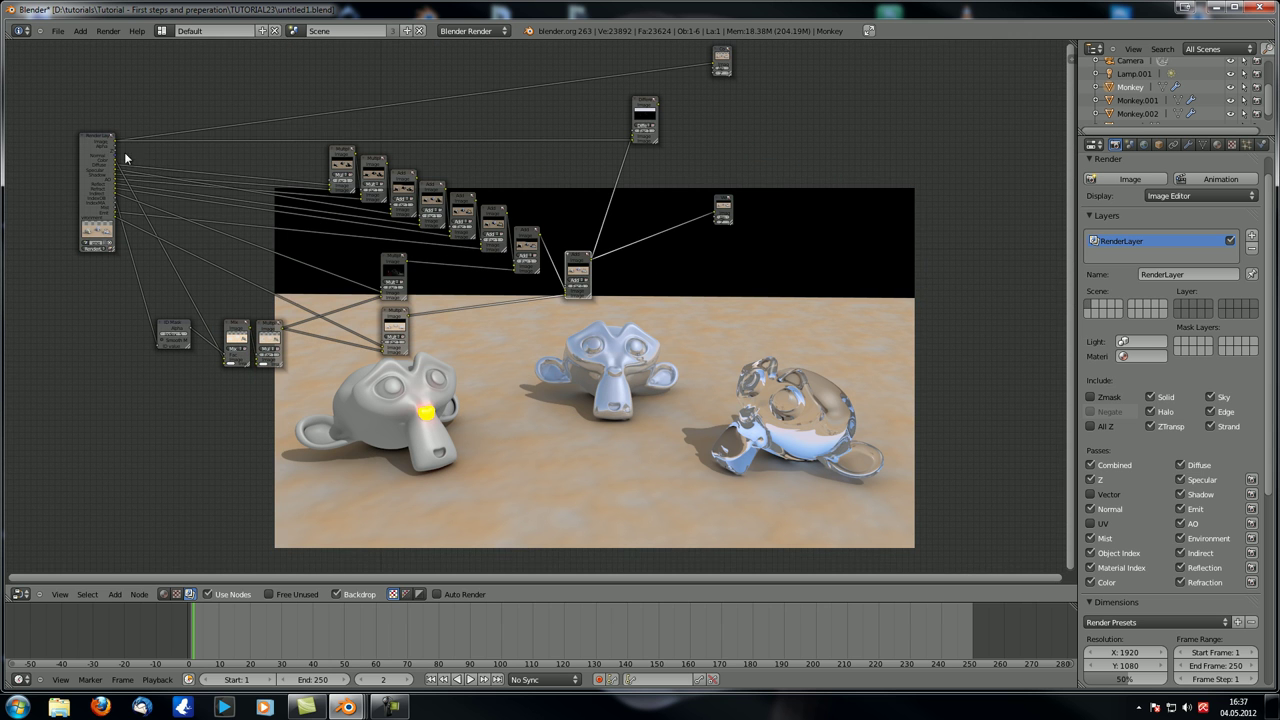
ctrl+shift+click(95, 145)
ctrl+shift+click(583, 268)
ctrl+shift+click(385, 333)
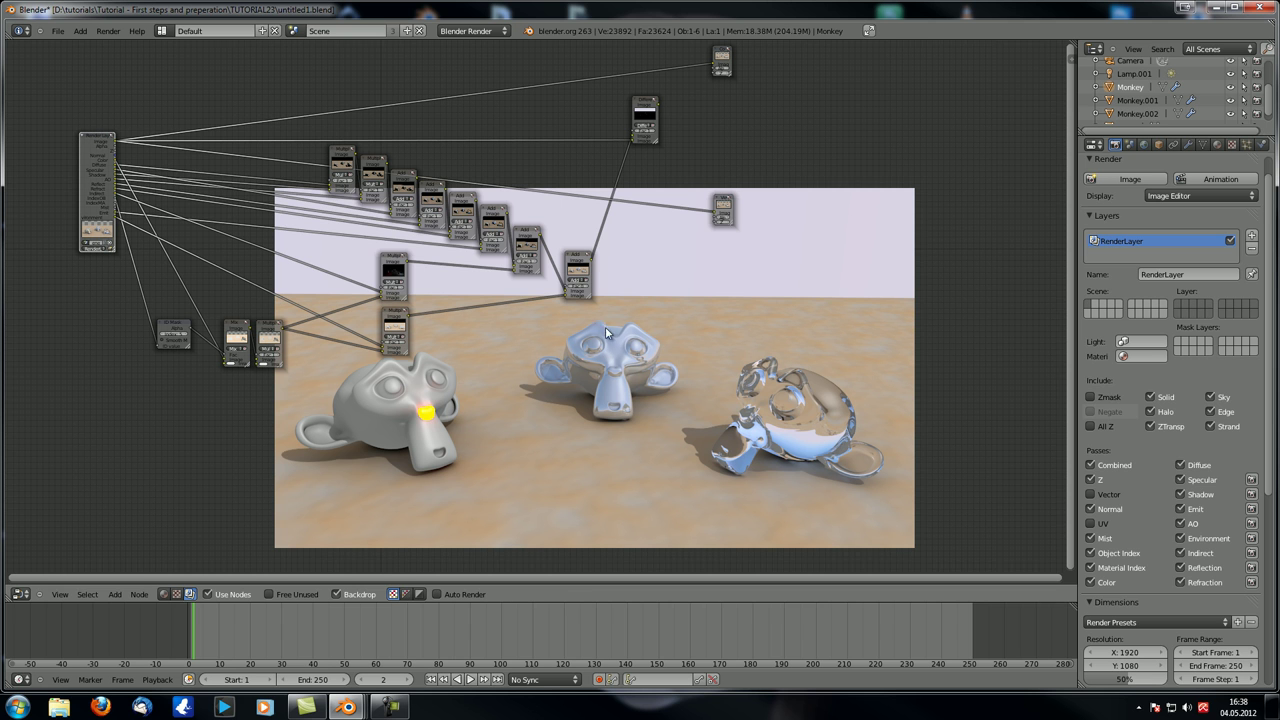
ctrl+shift+click(580, 260)
ctrl+shift+click(93, 148)
ctrl+shift+click(578, 260)
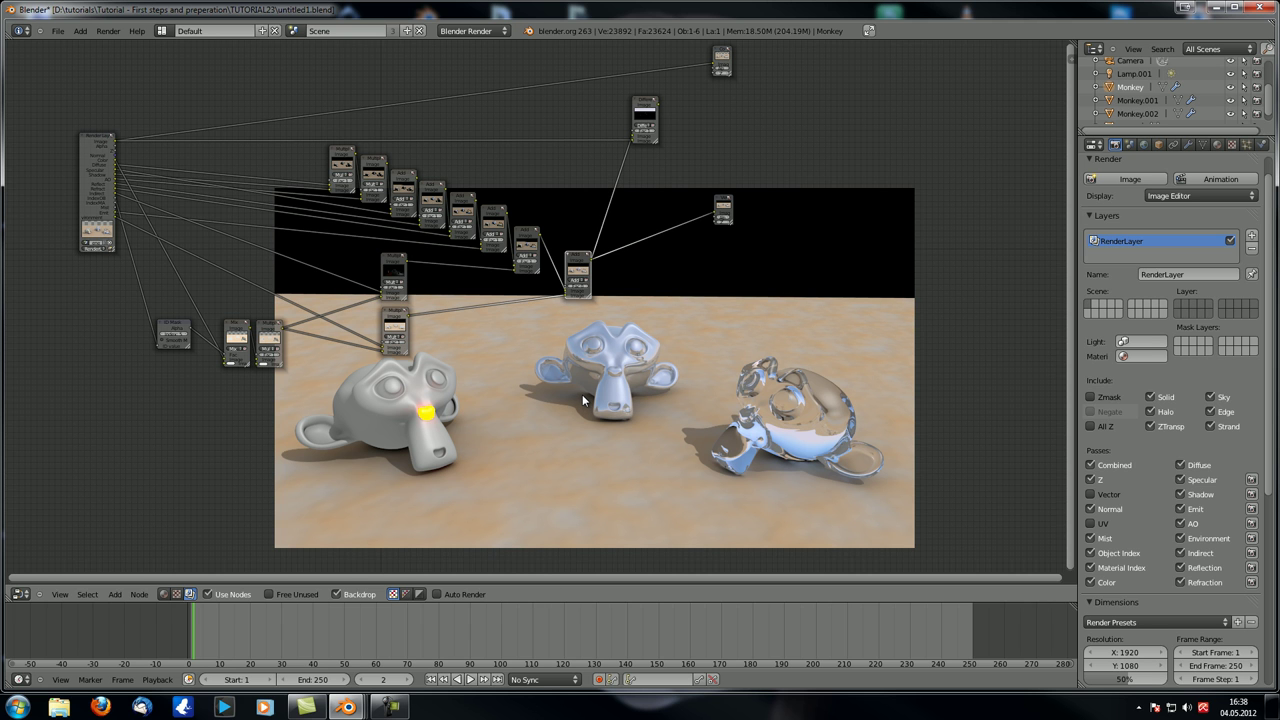
- Switch the Viewer from the final Add node to the Difference node and examine the middle monkey
scroll(582, 394, up, 2)
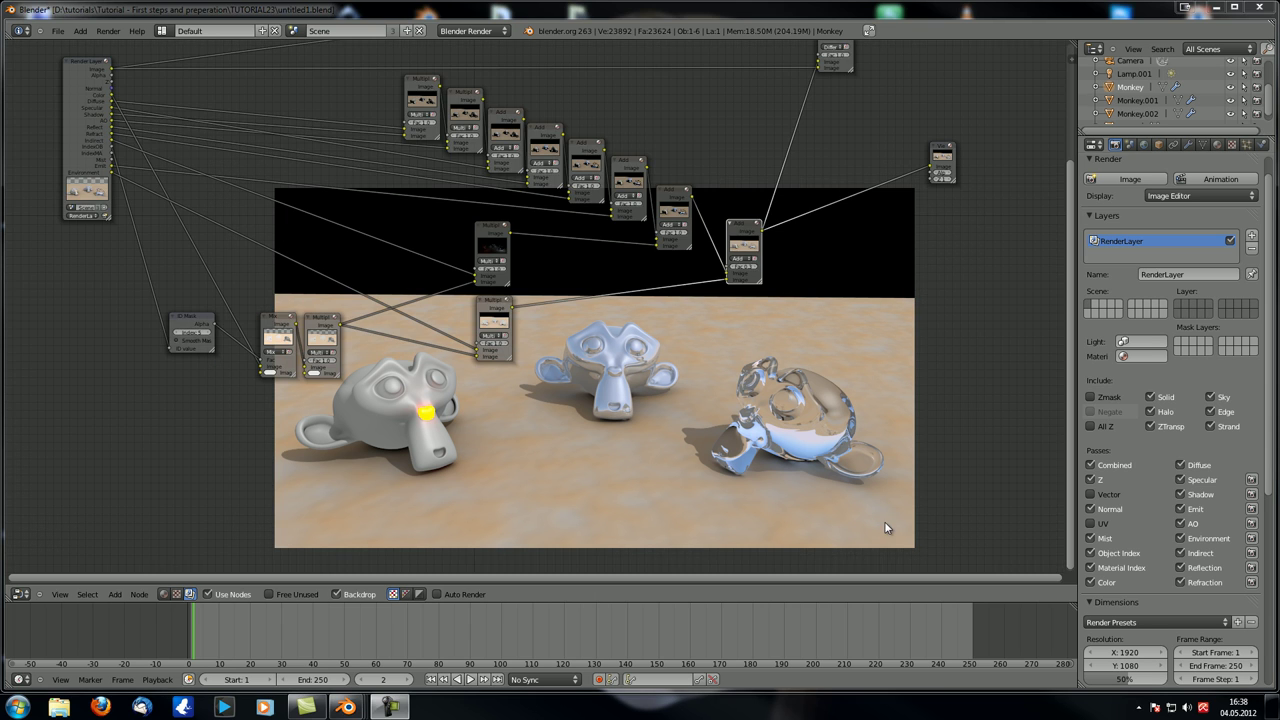
scroll(538, 438, down, 2)
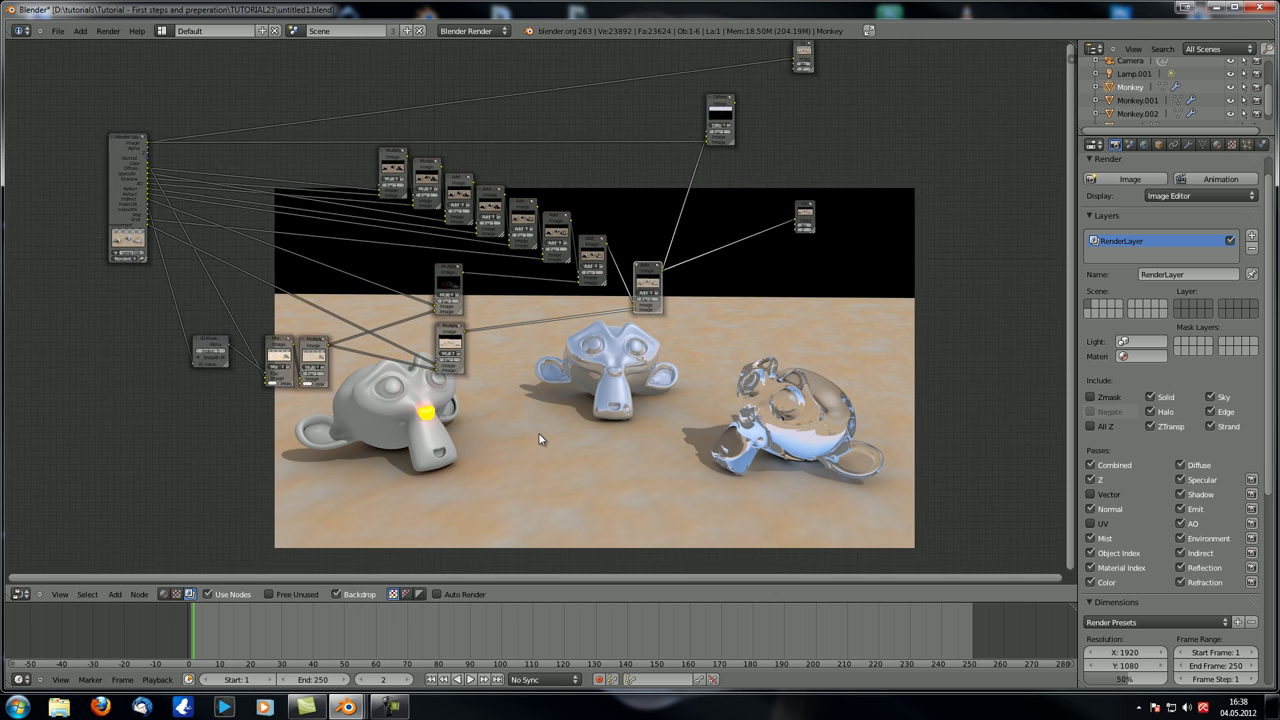
scroll(538, 438, down, 2)
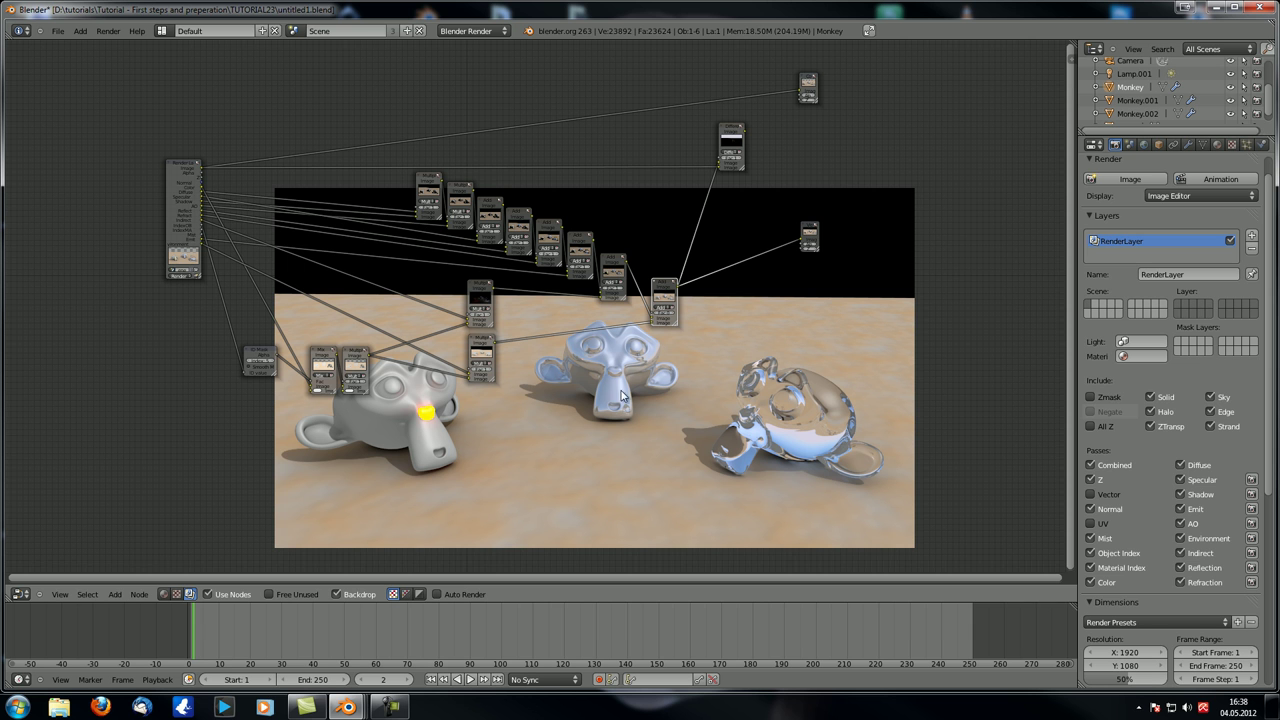
ctrl+shift+click(729, 145)
scroll(600, 420, up, 3)
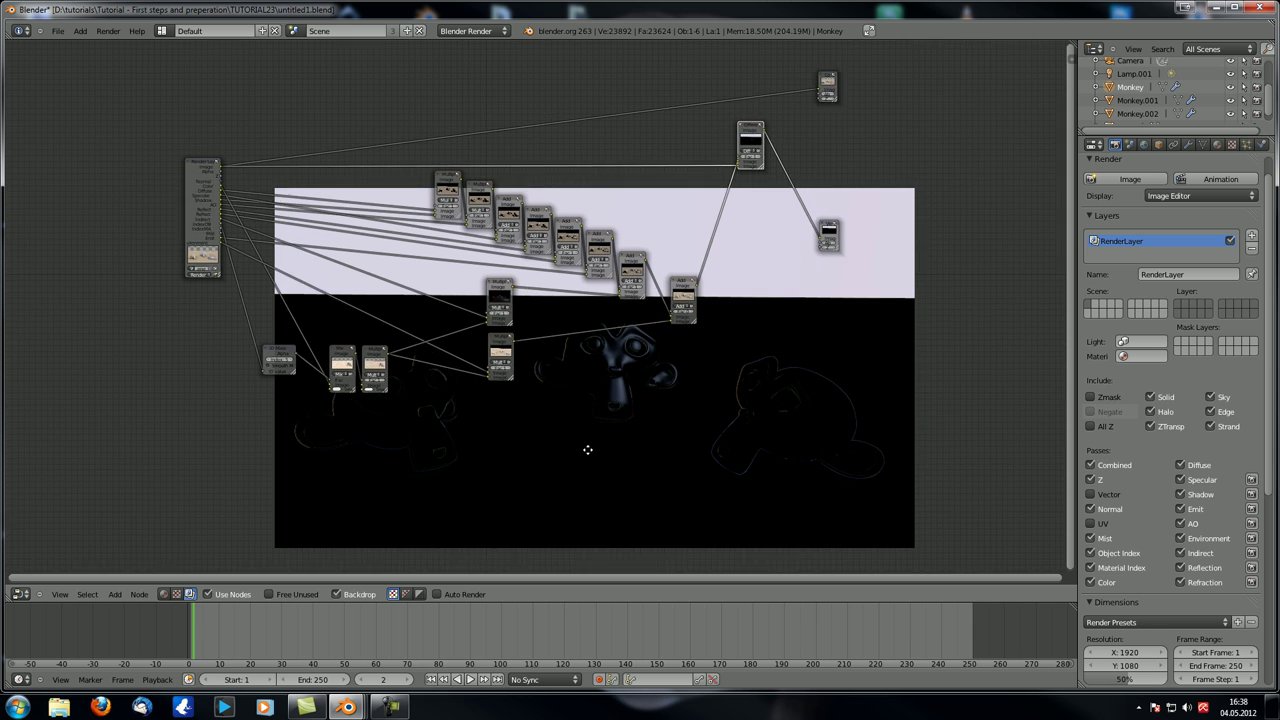
- Return to the 3D scene and give the middle monkey an object Pass Index of 6
click(19, 594)
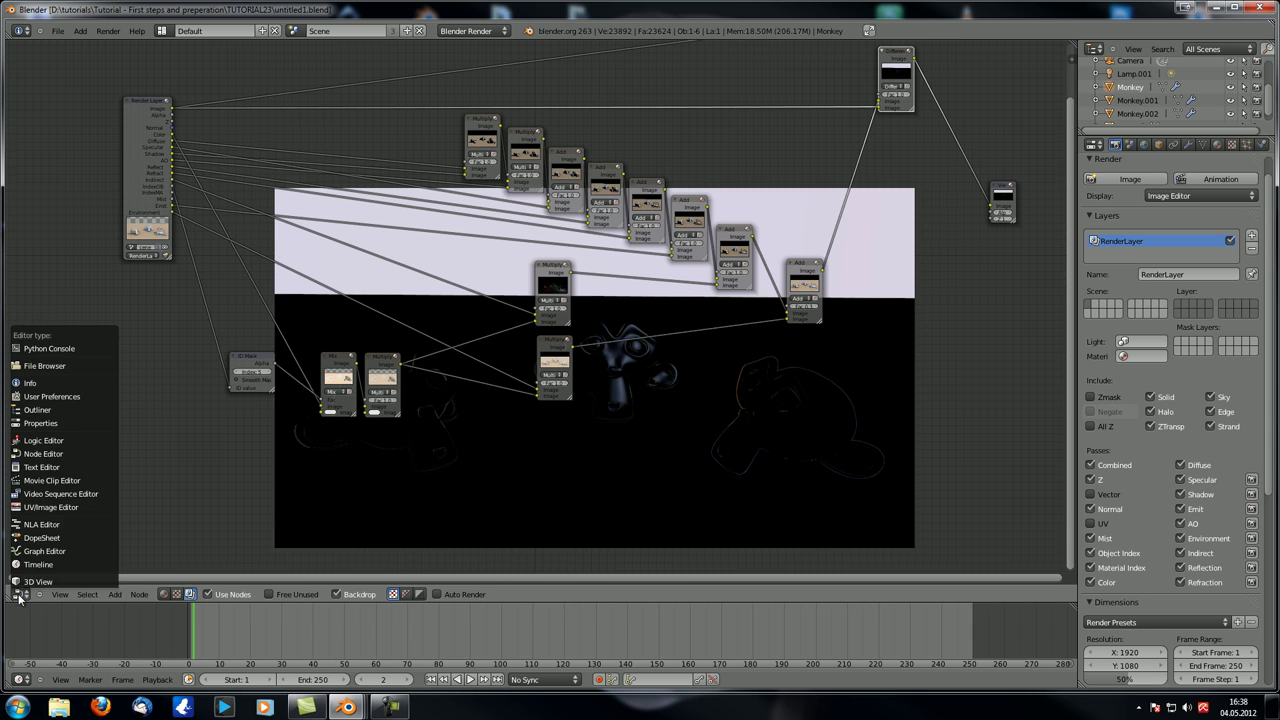
click(33, 582)
right_click(575, 333)
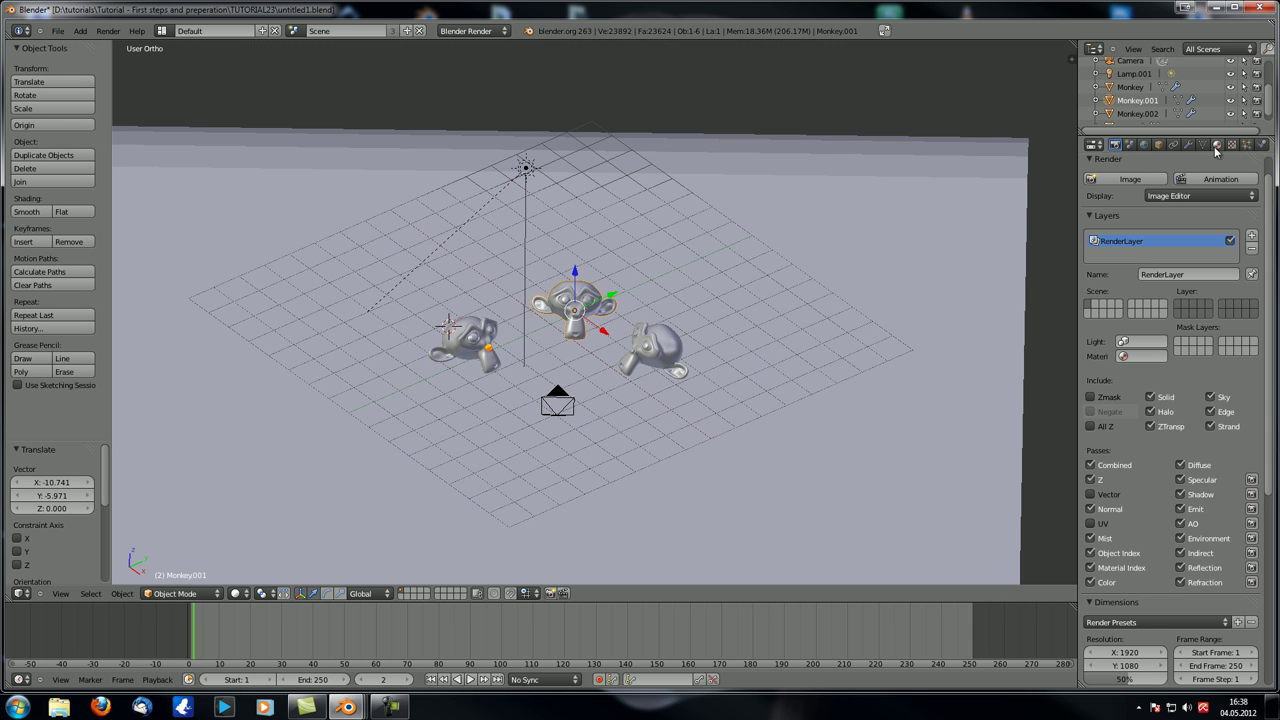
click(1158, 145)
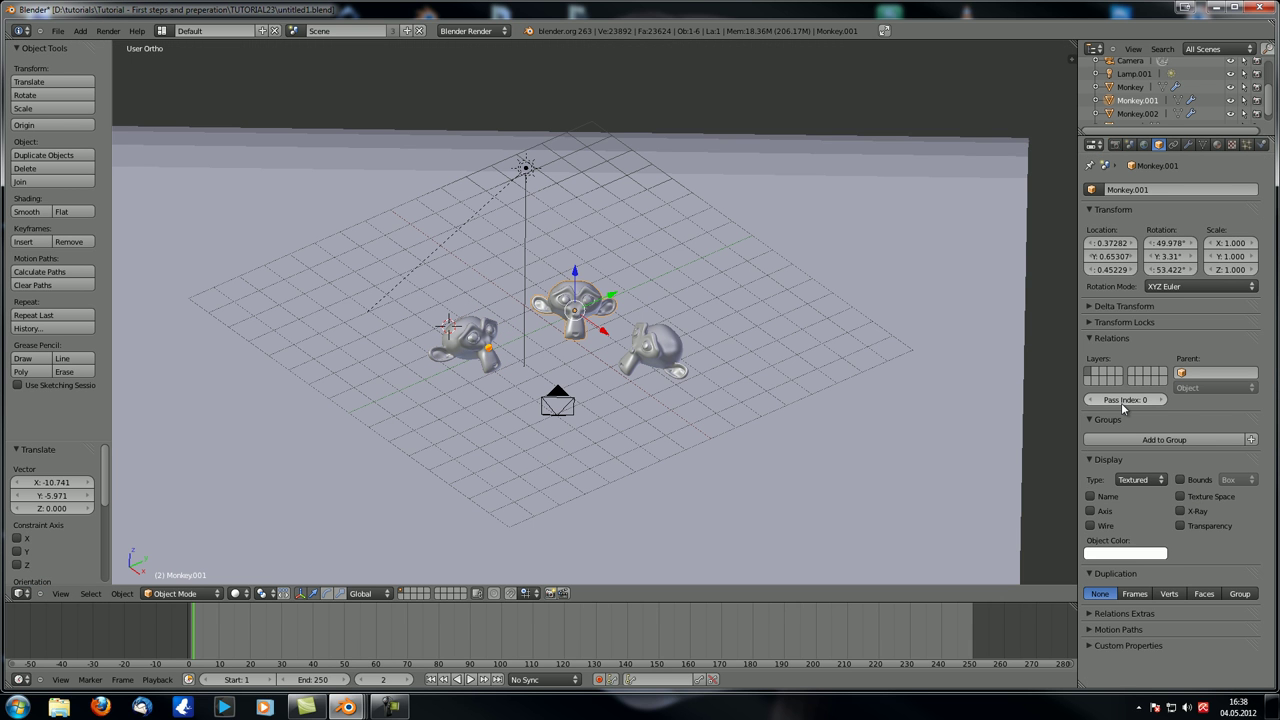
click(1126, 400)
text(6)
key(Return)
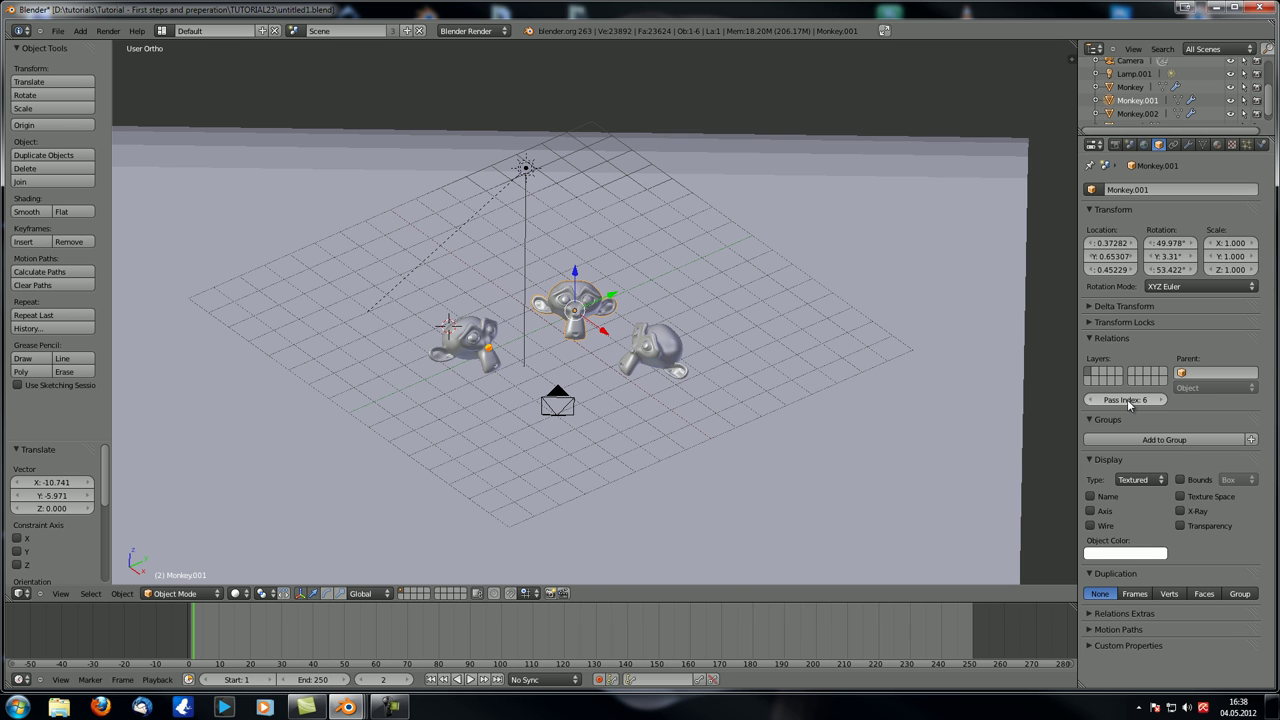
- Duplicate the ID Mask node in the node editor, feed it from IndexOB, set its Index to 6 and preview it
click(22, 594)
click(45, 447)
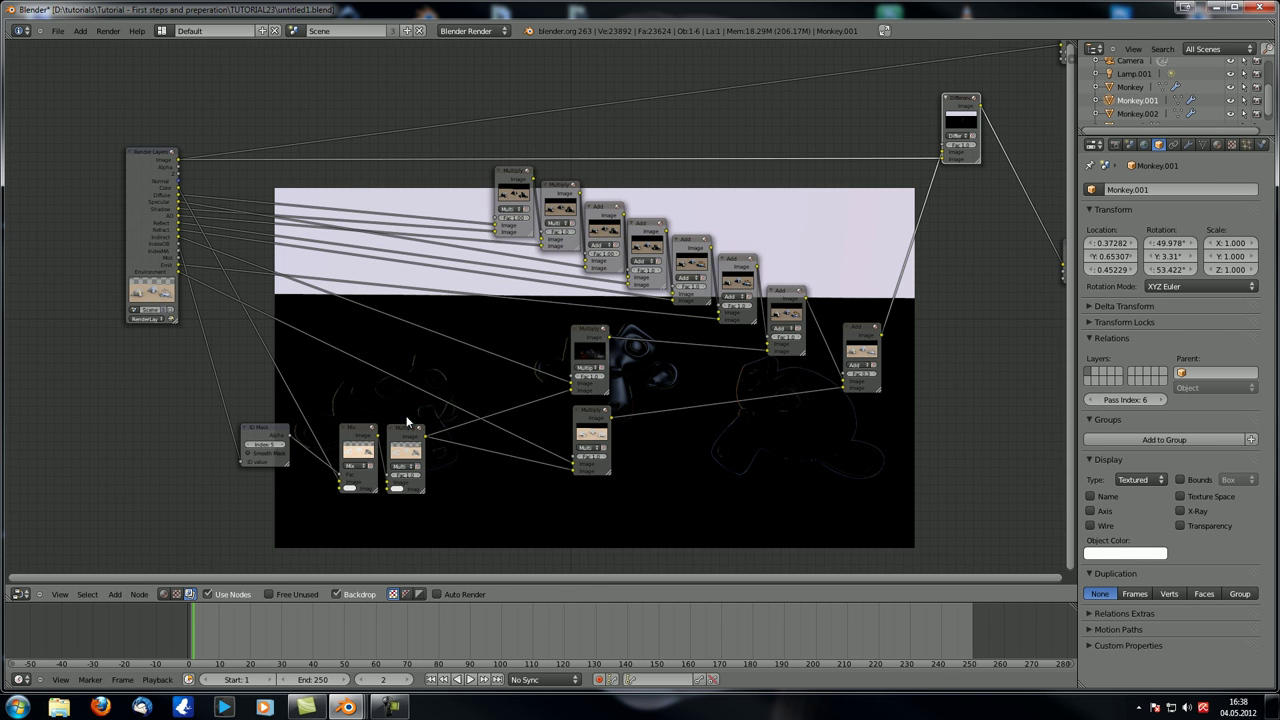
key(shift+d)
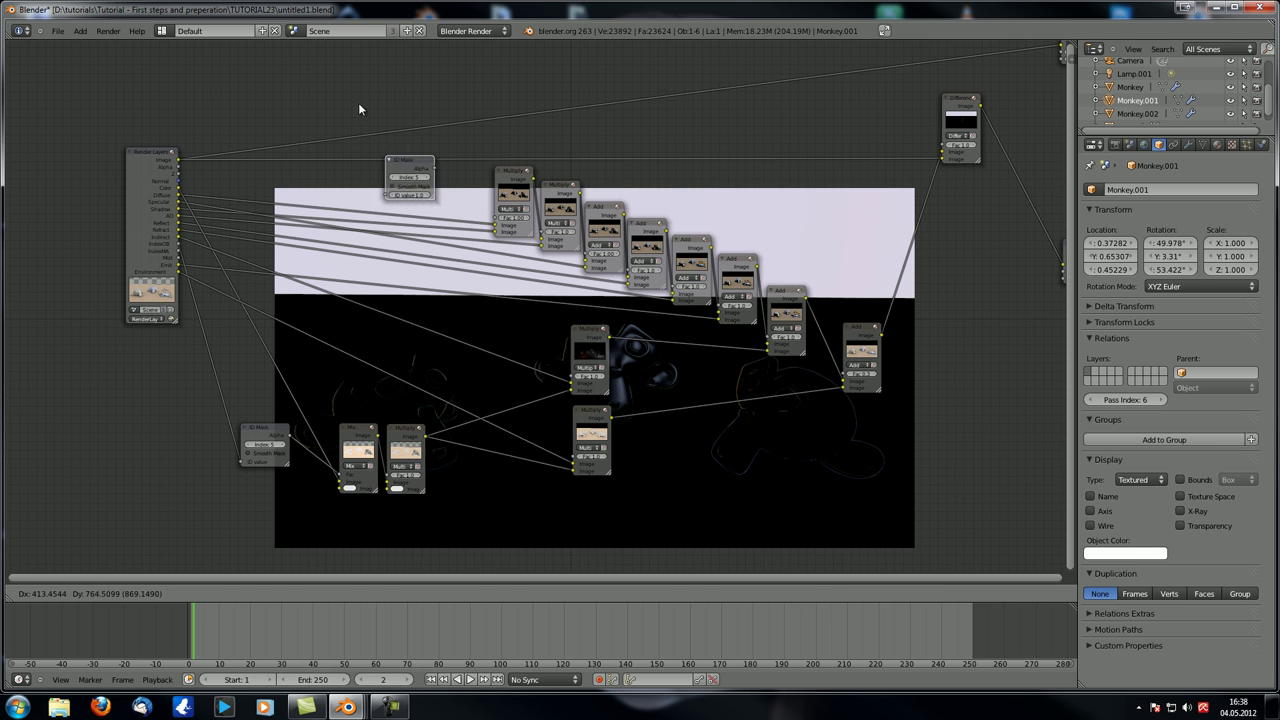
click(414, 59)
middle_drag(413, 171, 421, 265)
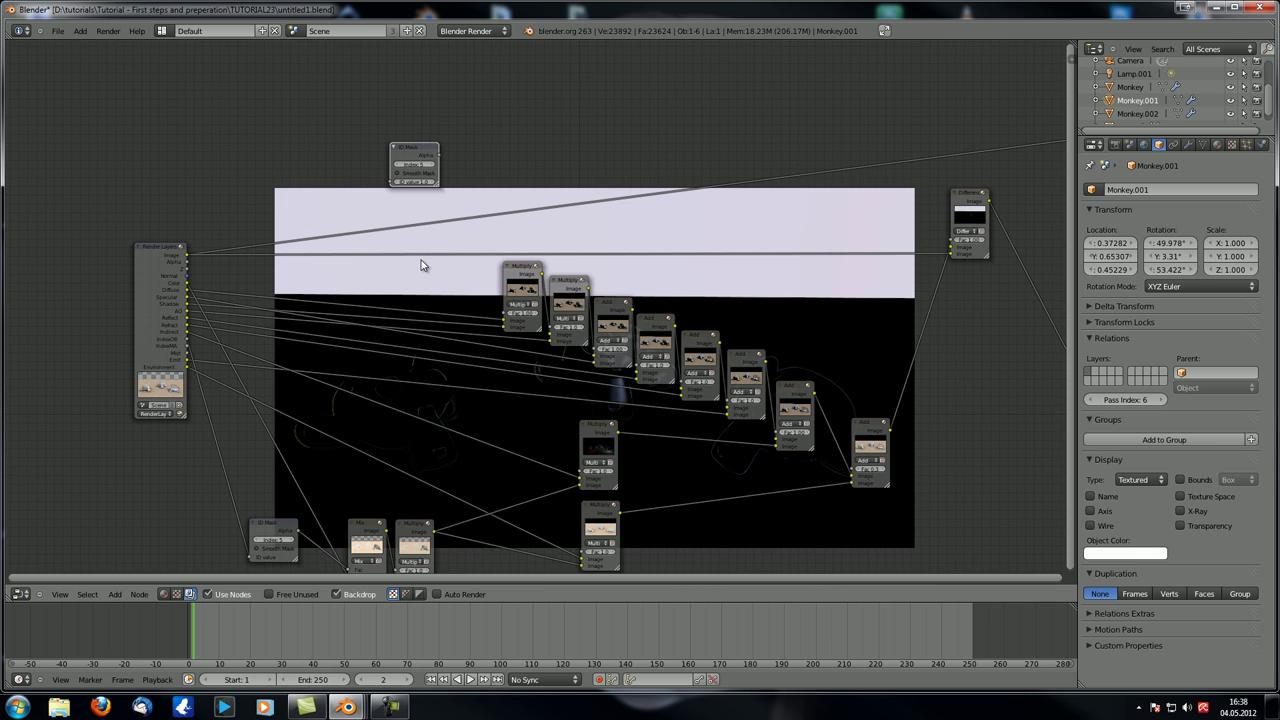
drag(186, 342, 391, 183)
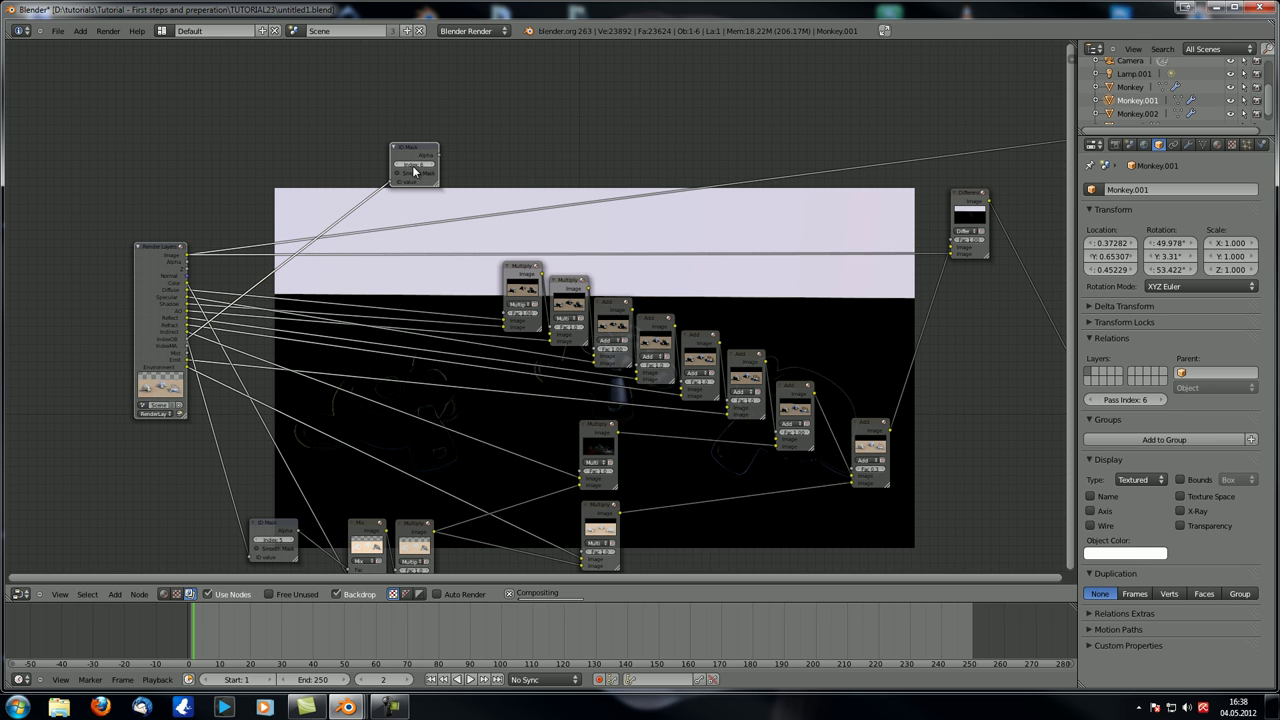
ctrl+shift+click(419, 152)
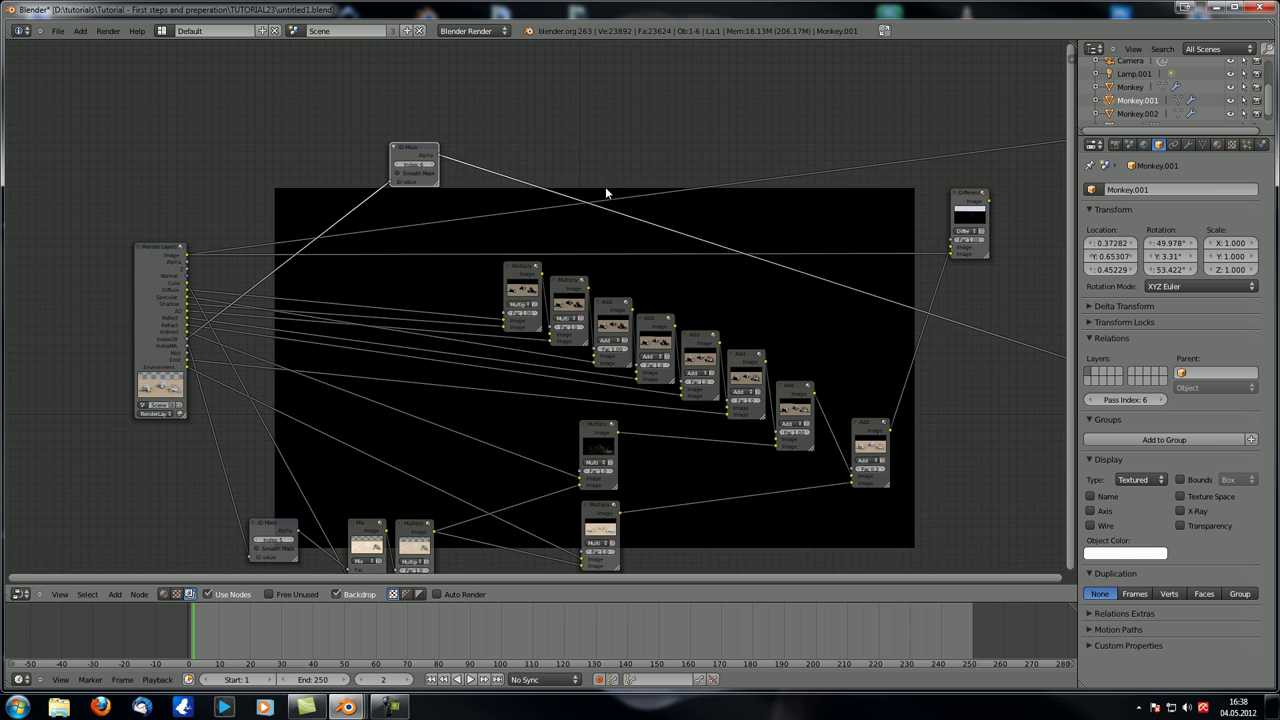
- Render the scene again and return to the compositing nodes to see the middle monkey's mask
key(F12)
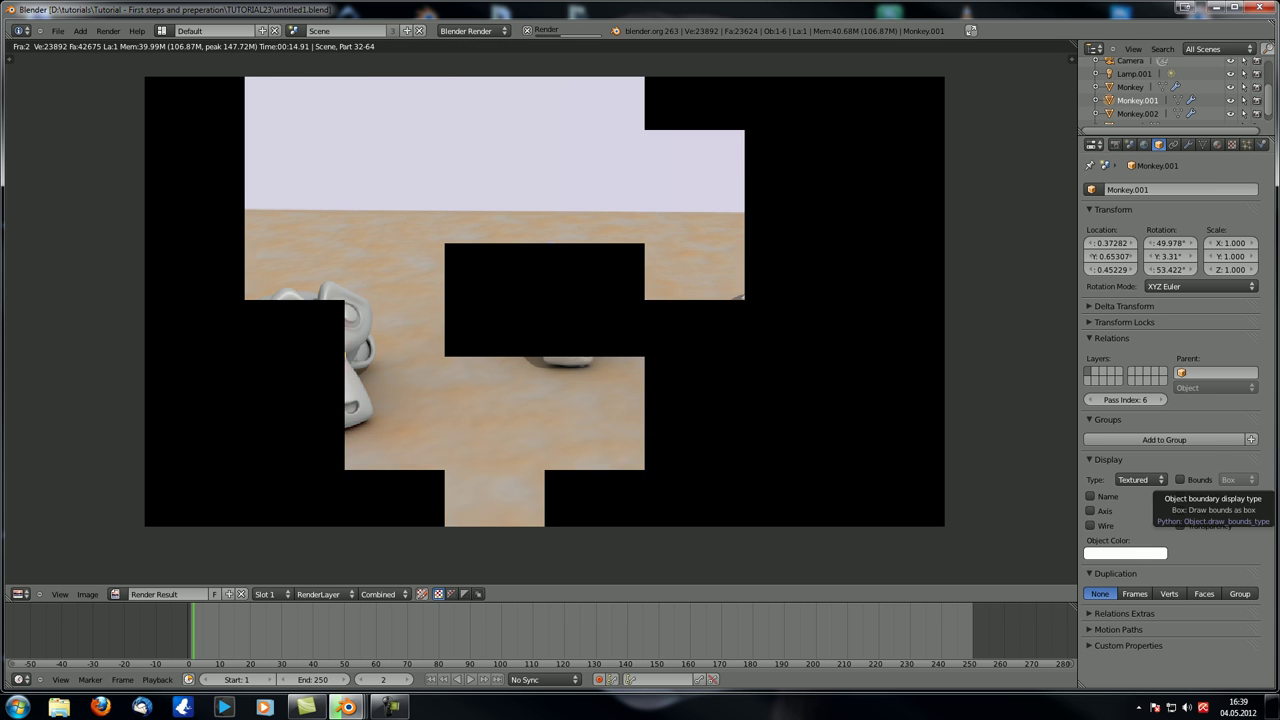
click(22, 596)
click(53, 455)
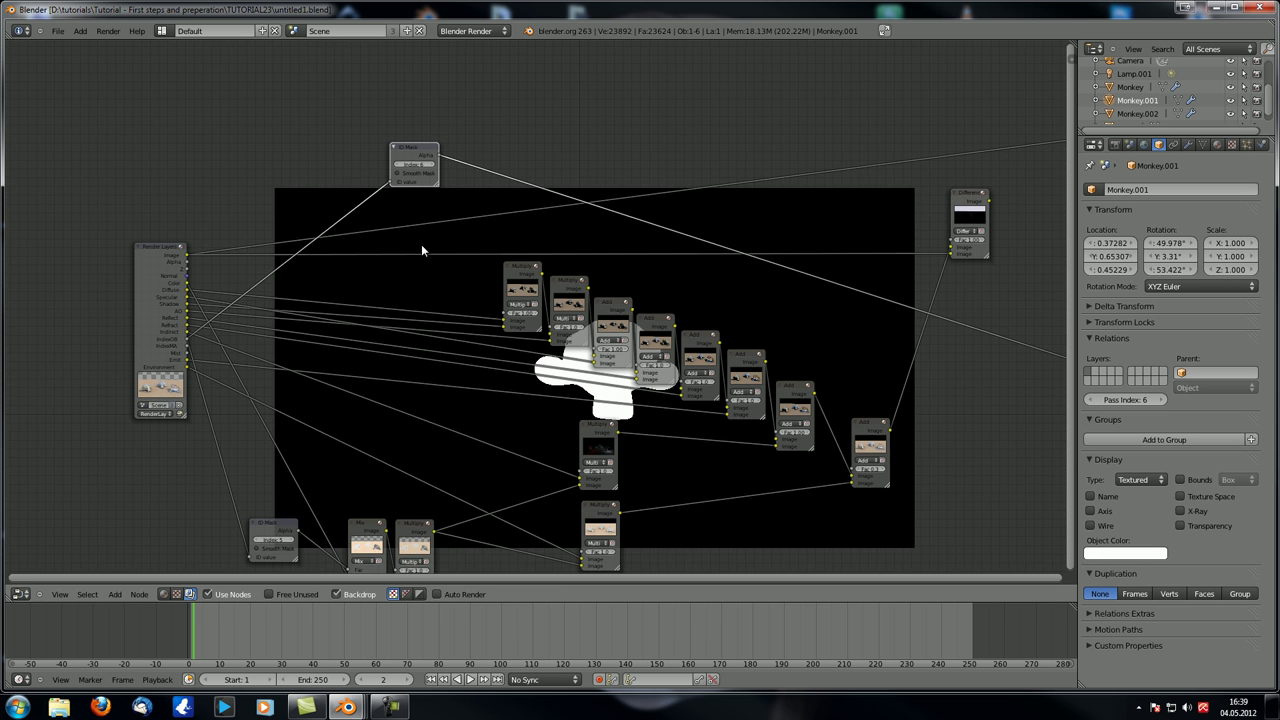
- Add a Mix node beside the Index 6 ID Mask and connect the mask's Alpha to its Fac input
scroll(421, 244, up, 3)
drag(464, 82, 420, 88)
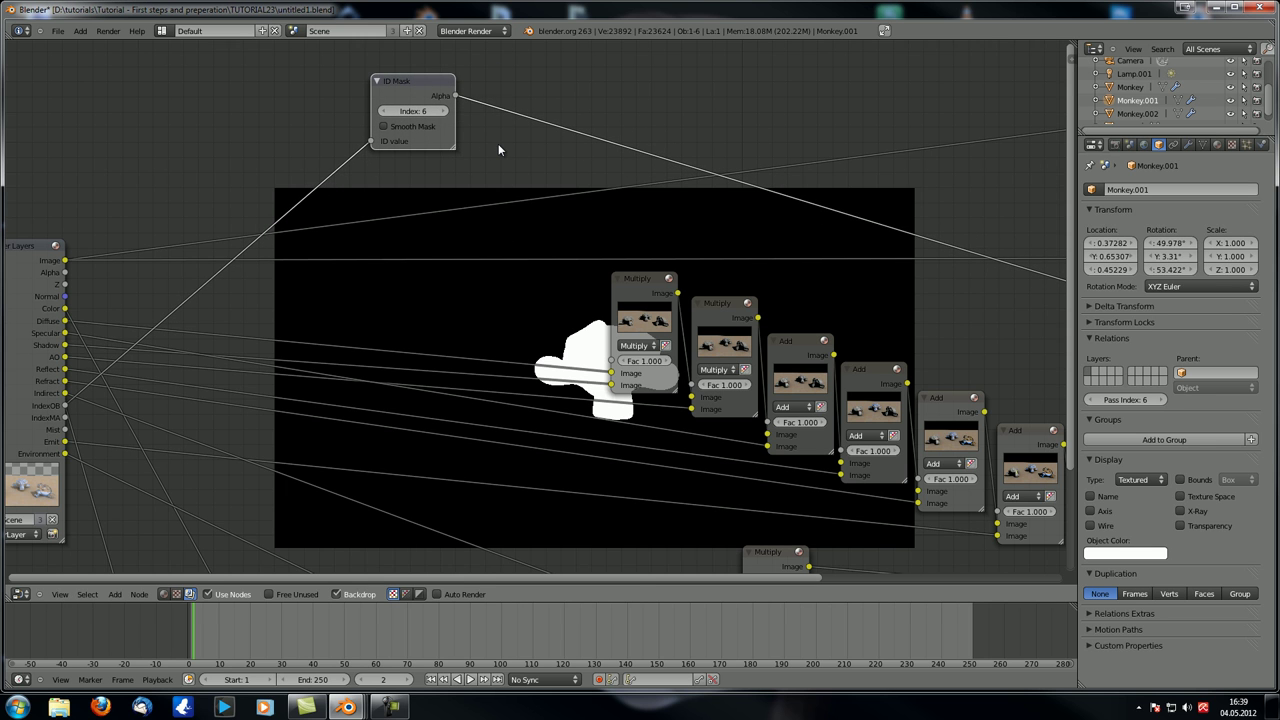
key(shift+a)
mouse_move(488, 149)
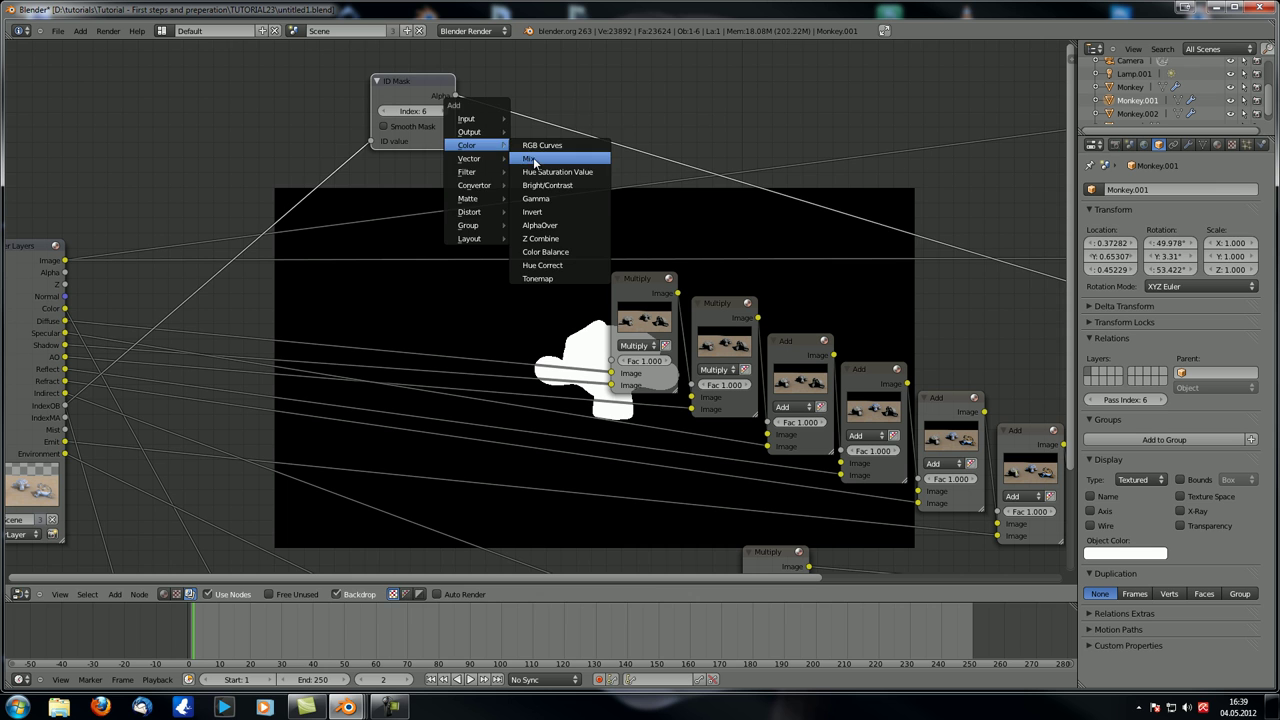
click(530, 158)
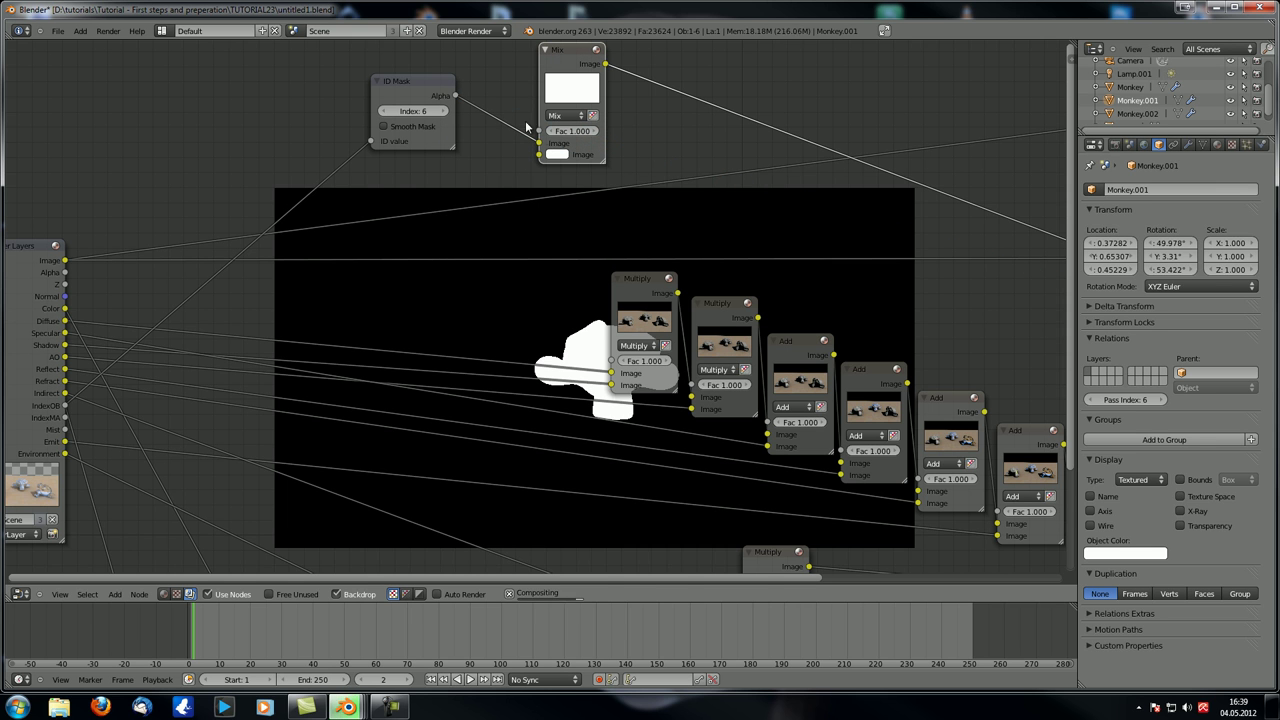
click(552, 183)
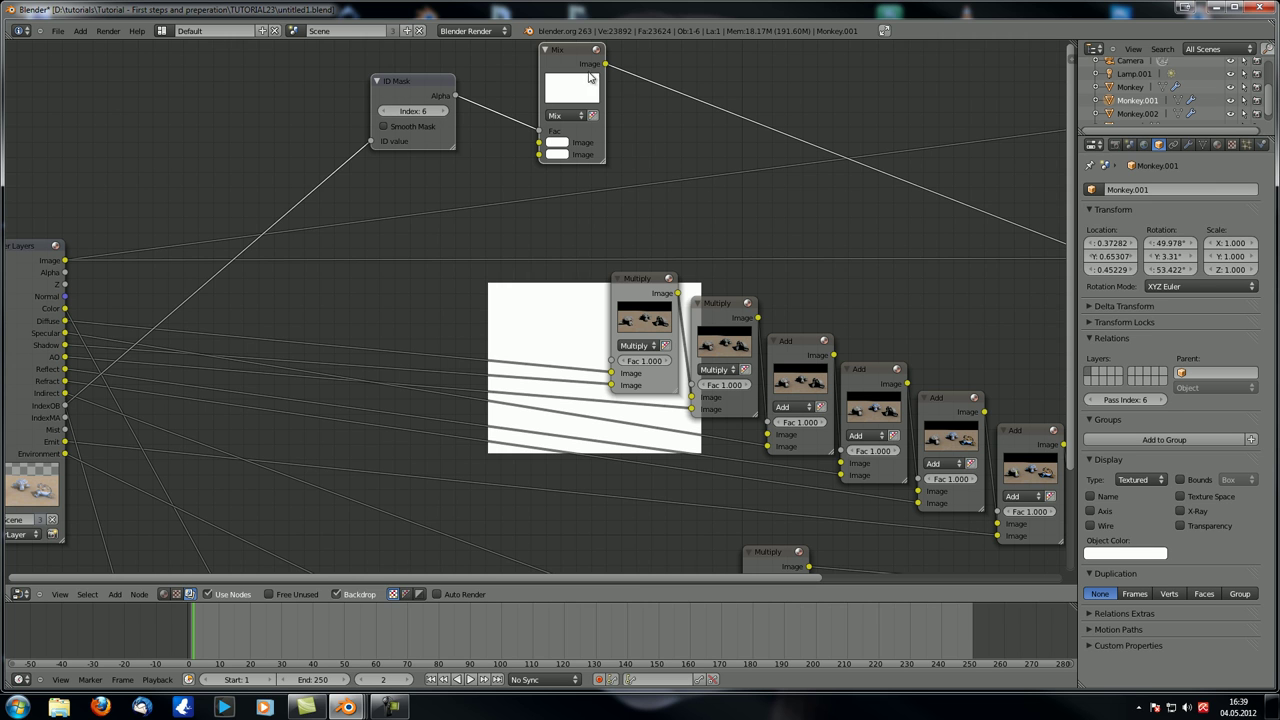
- Set the new Mix node's lower Image colour to RGB 0.295 and move the ID Mask farther from it
click(555, 155)
click(651, 209)
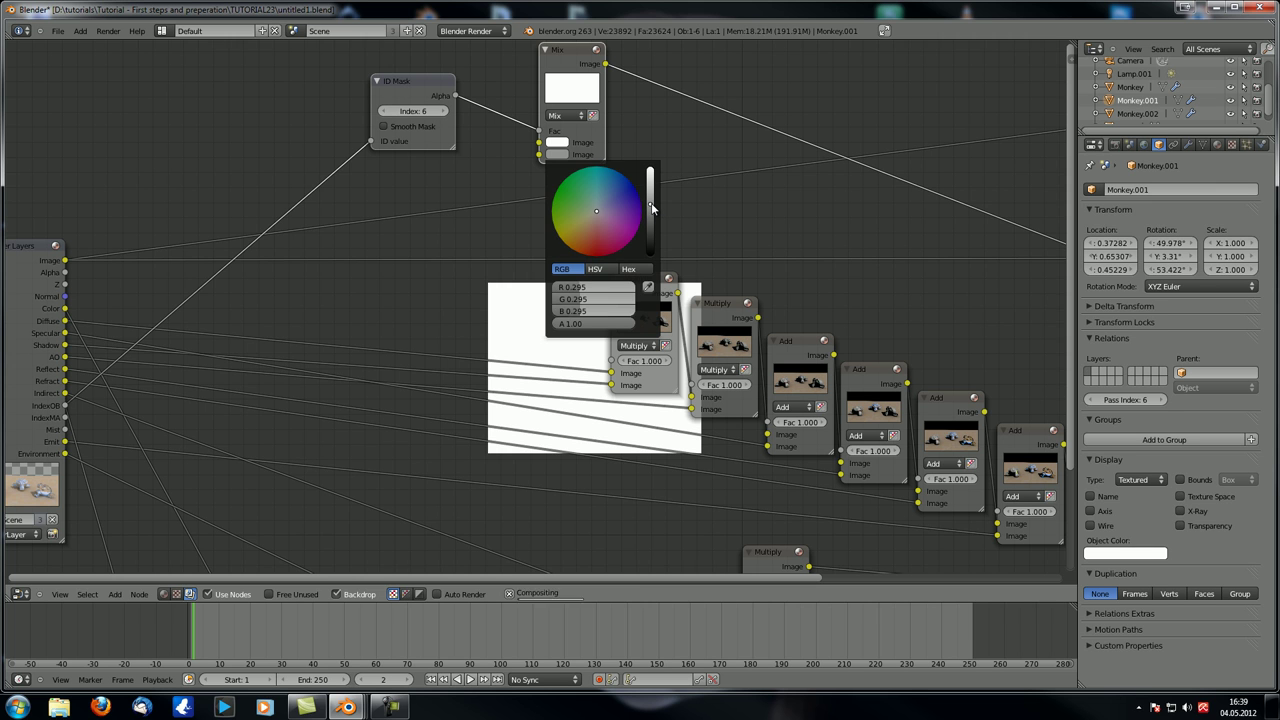
drag(422, 89, 372, 100)
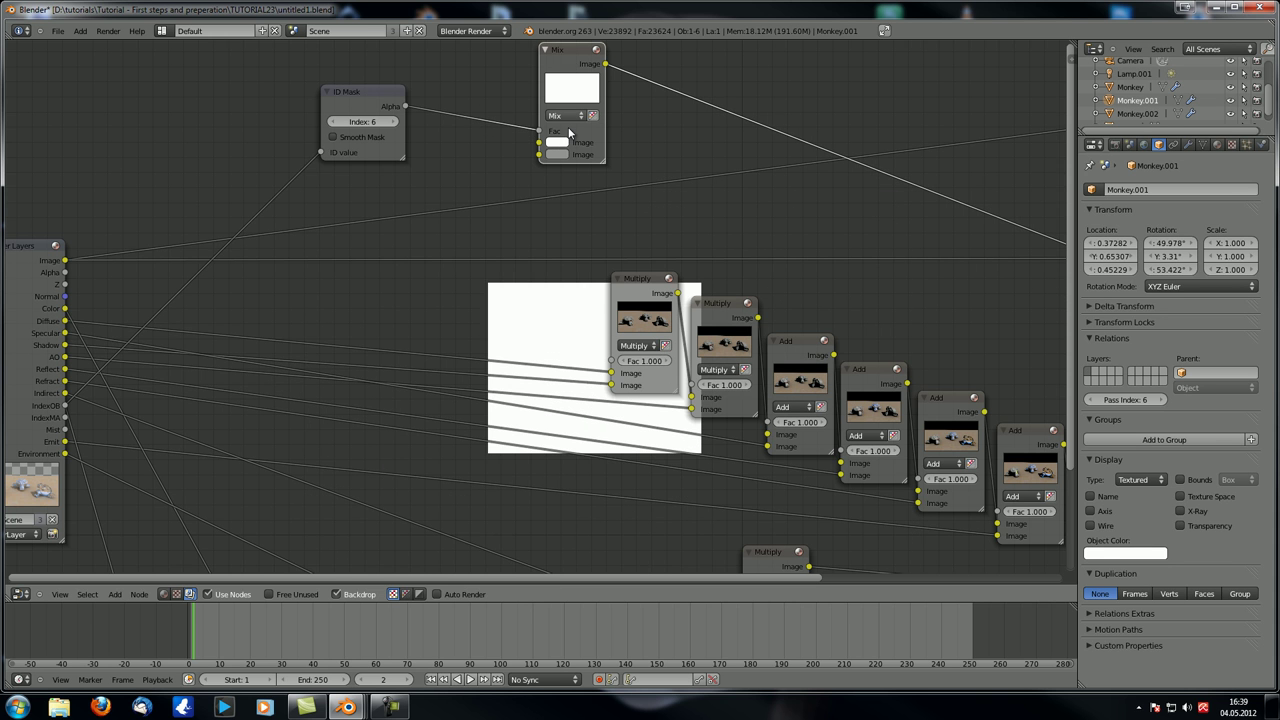
- Try the ID Mask's Alpha in the Mix node's upper Image input and move that link to the lower Image input
scroll(572, 156, up, 6)
middle_drag(658, 165, 706, 279)
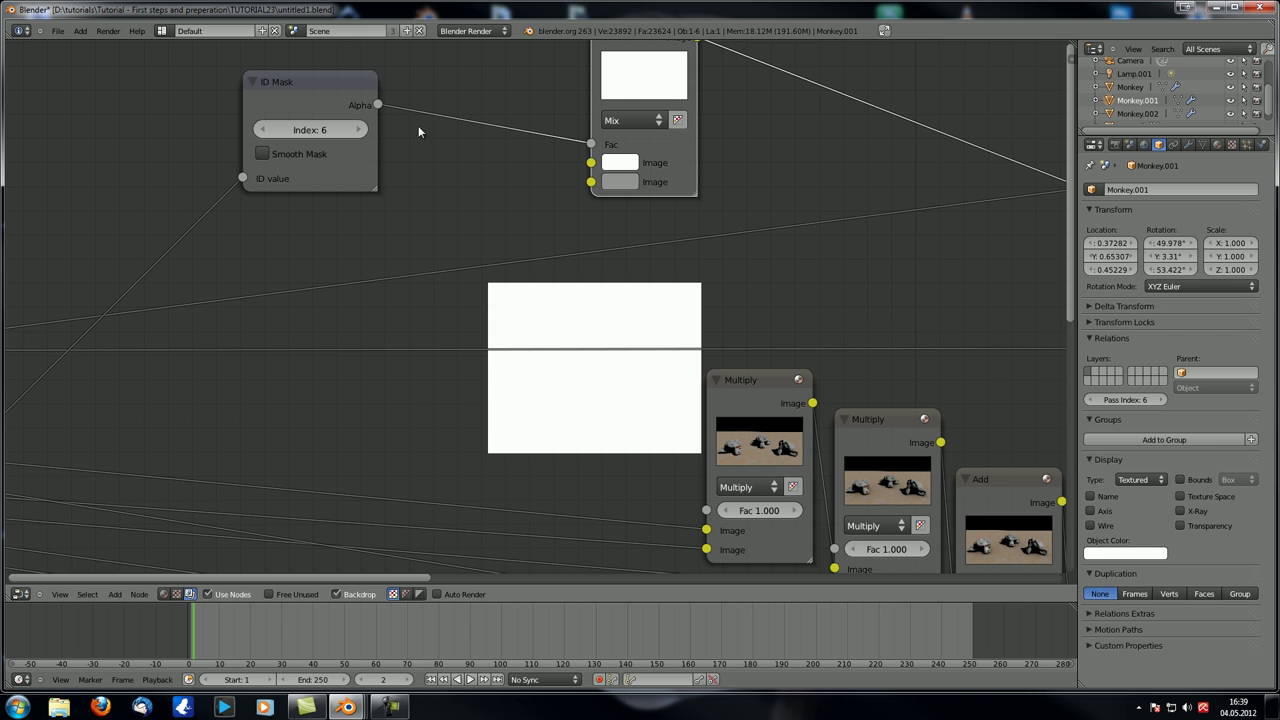
drag(378, 105, 591, 162)
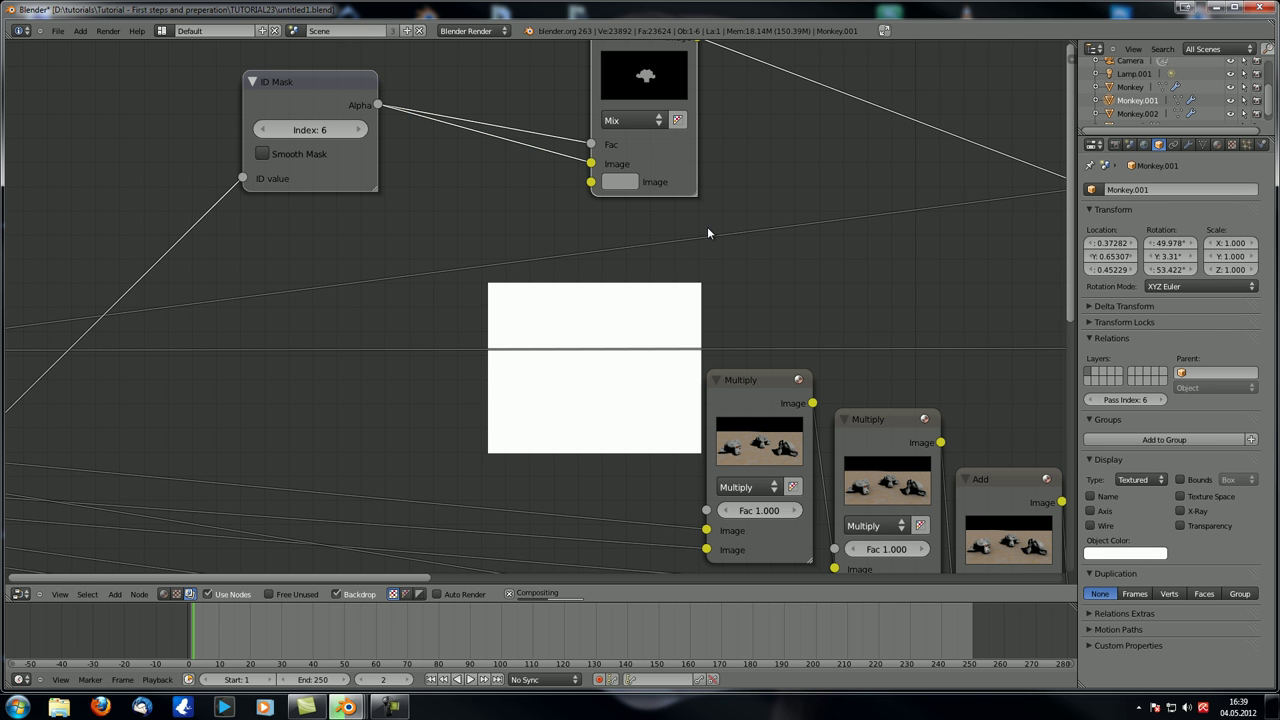
scroll(717, 184, down, 3)
middle_drag(720, 185, 554, 103)
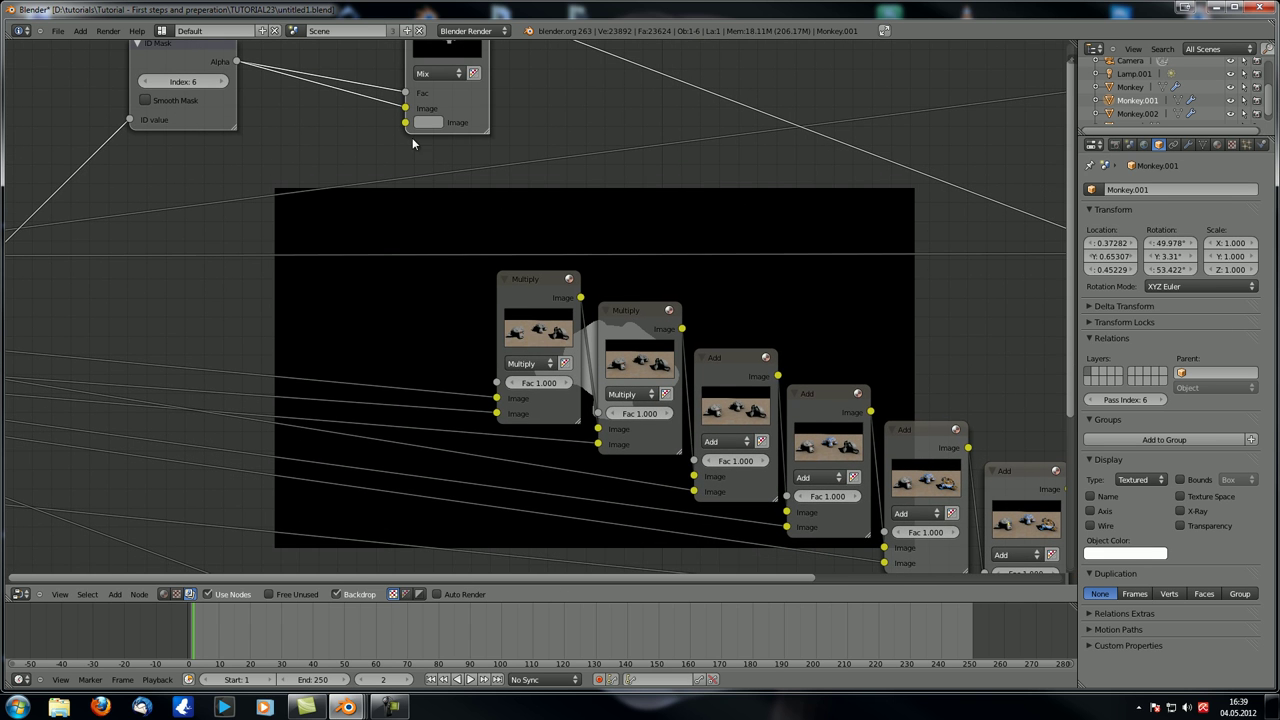
scroll(574, 146, up, 2)
mouse_move(457, 94)
mouse_down()
mouse_move(437, 120)
mouse_move(456, 113)
mouse_up()
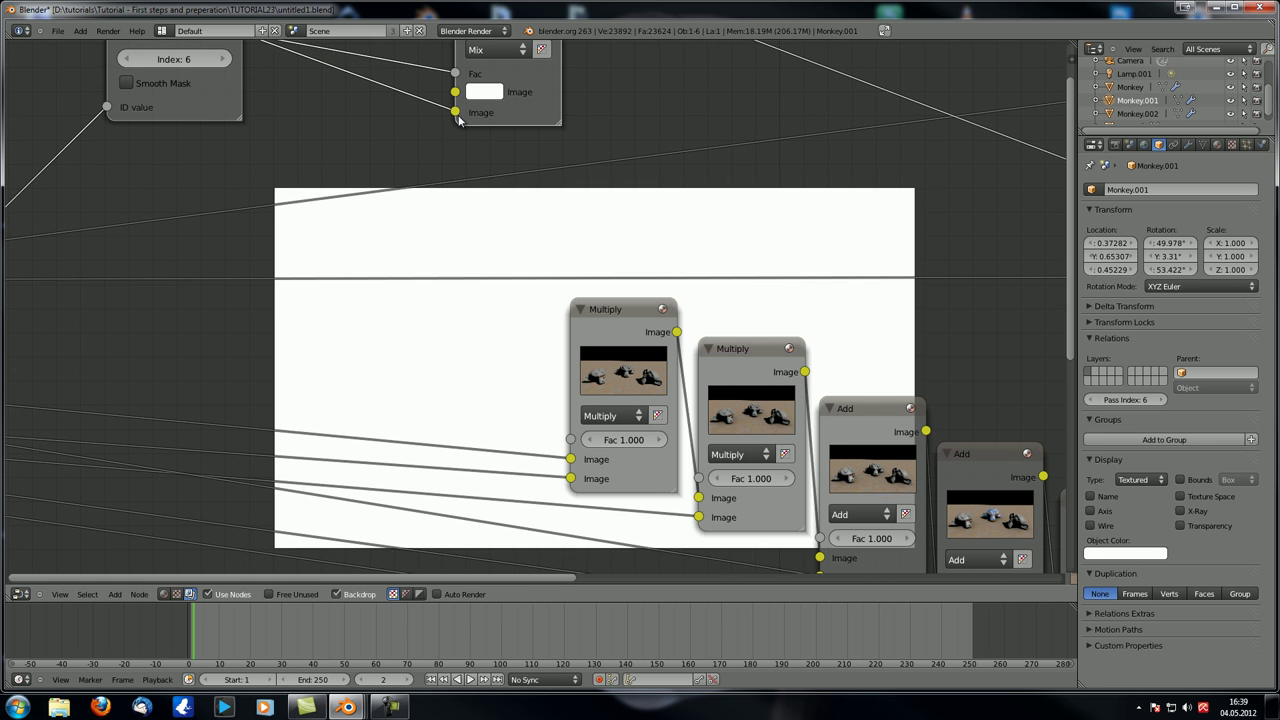
- Darken the Mix node's upper Image colour from white to a medium grey
middle_drag(587, 237, 756, 273)
click(620, 123)
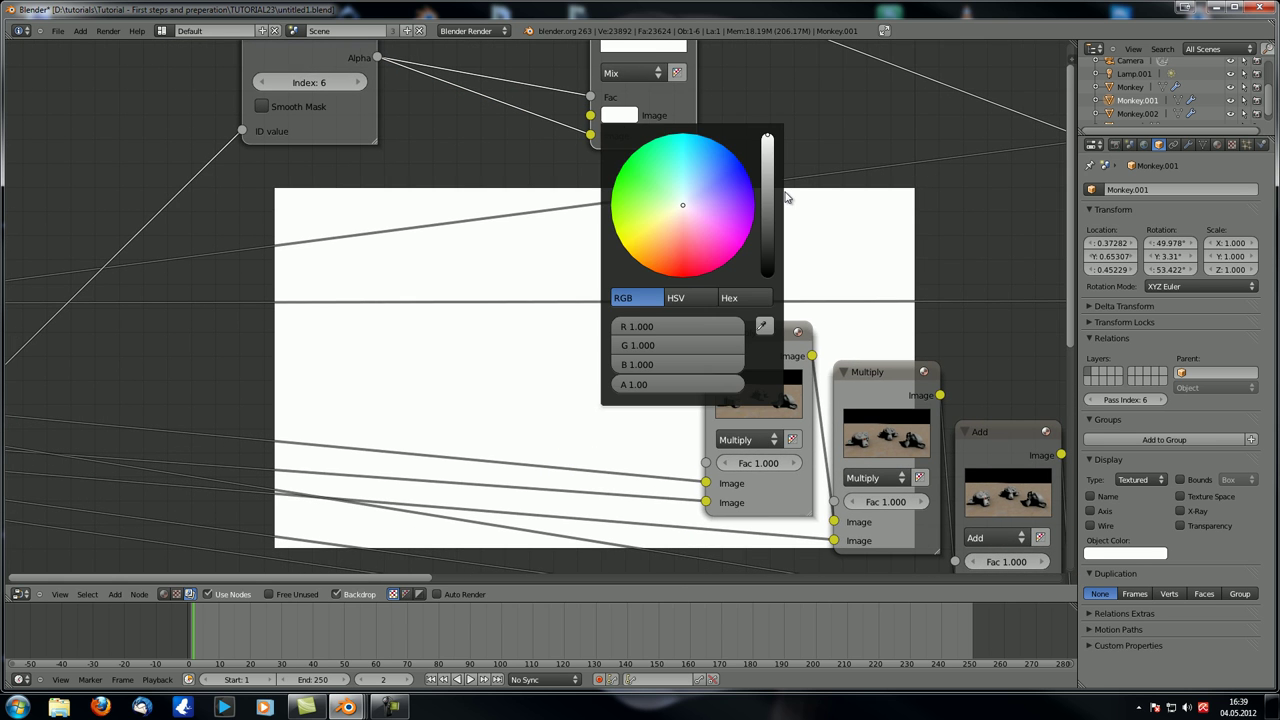
click(770, 181)
mouse_move(770, 187)
mouse_down()
mouse_move(769, 210)
mouse_move(769, 187)
mouse_move(769, 199)
mouse_up()
- Insert an Invert node between the ID Mask and the Mix node, feeding both the Fac and lower Image inputs
scroll(869, 246, down, 4)
middle_drag(869, 246, 780, 331)
drag(344, 158, 244, 148)
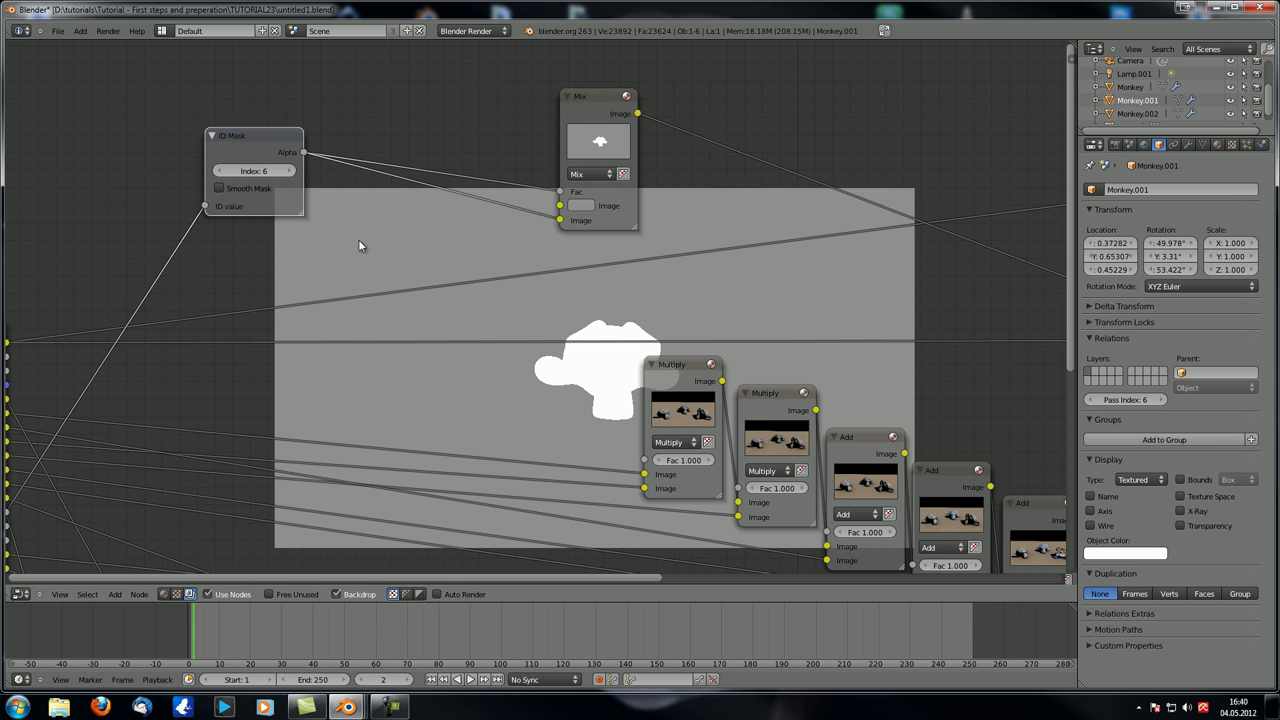
key(shift+a)
mouse_move(368, 246)
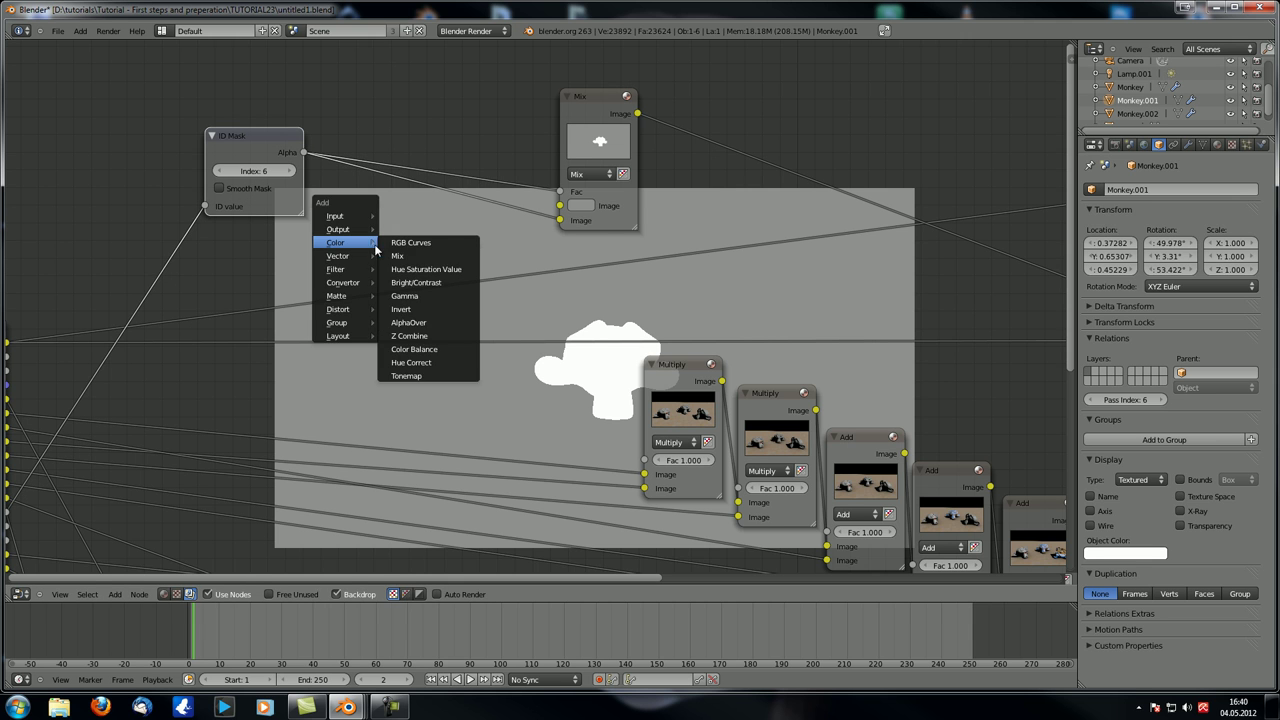
click(428, 305)
click(388, 196)
drag(396, 195, 560, 191)
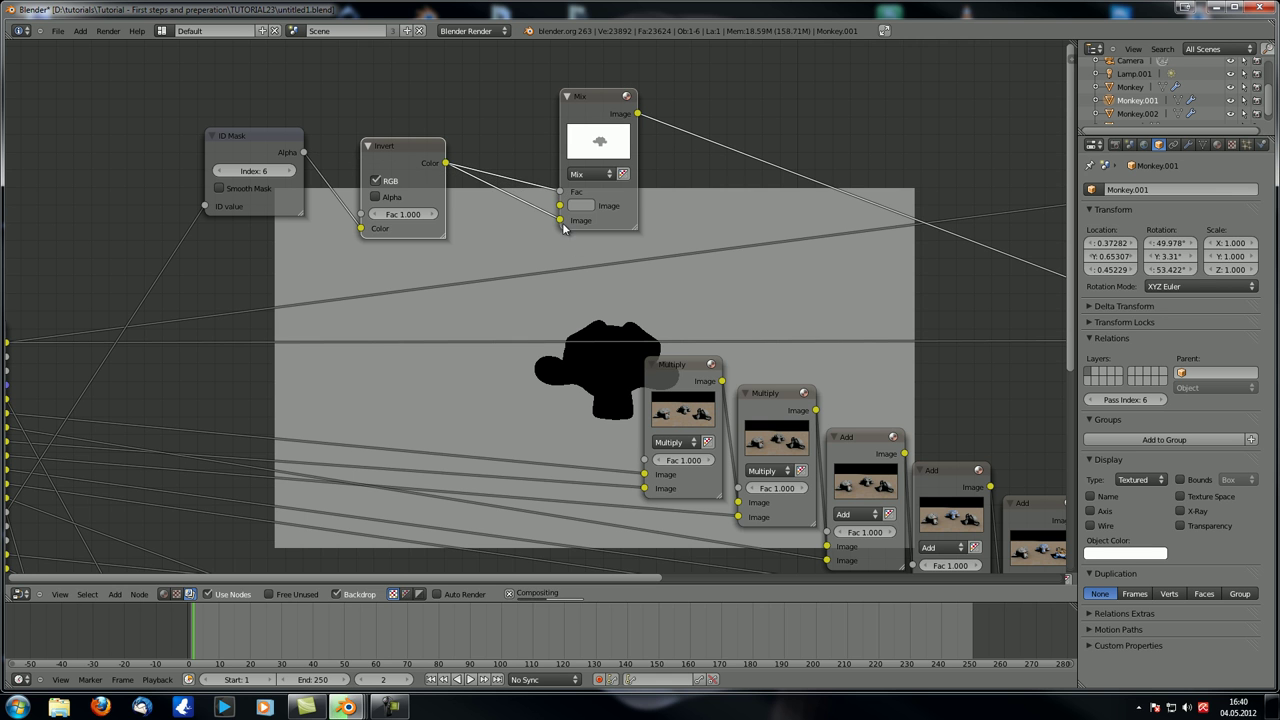
- Lighten the Mix node's upper Image colour to RGB 0.628
middle_drag(728, 288, 636, 268)
scroll(634, 274, up, 2)
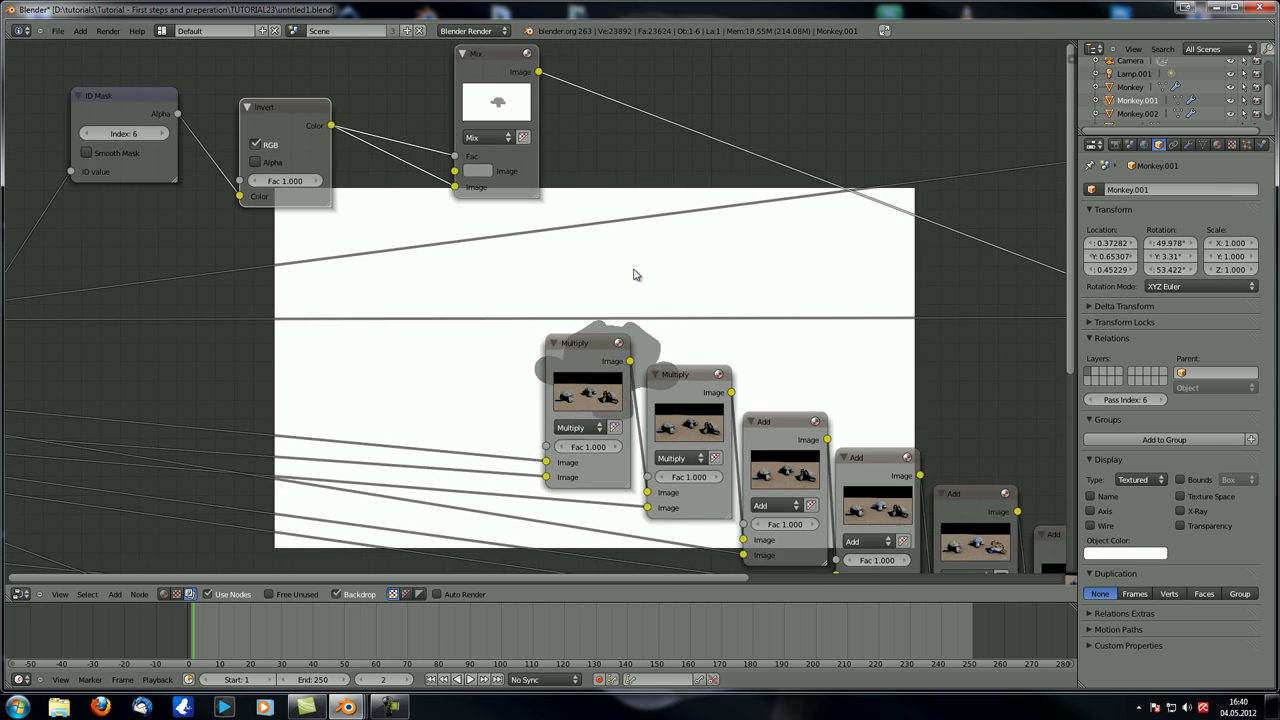
middle_drag(685, 329, 800, 344)
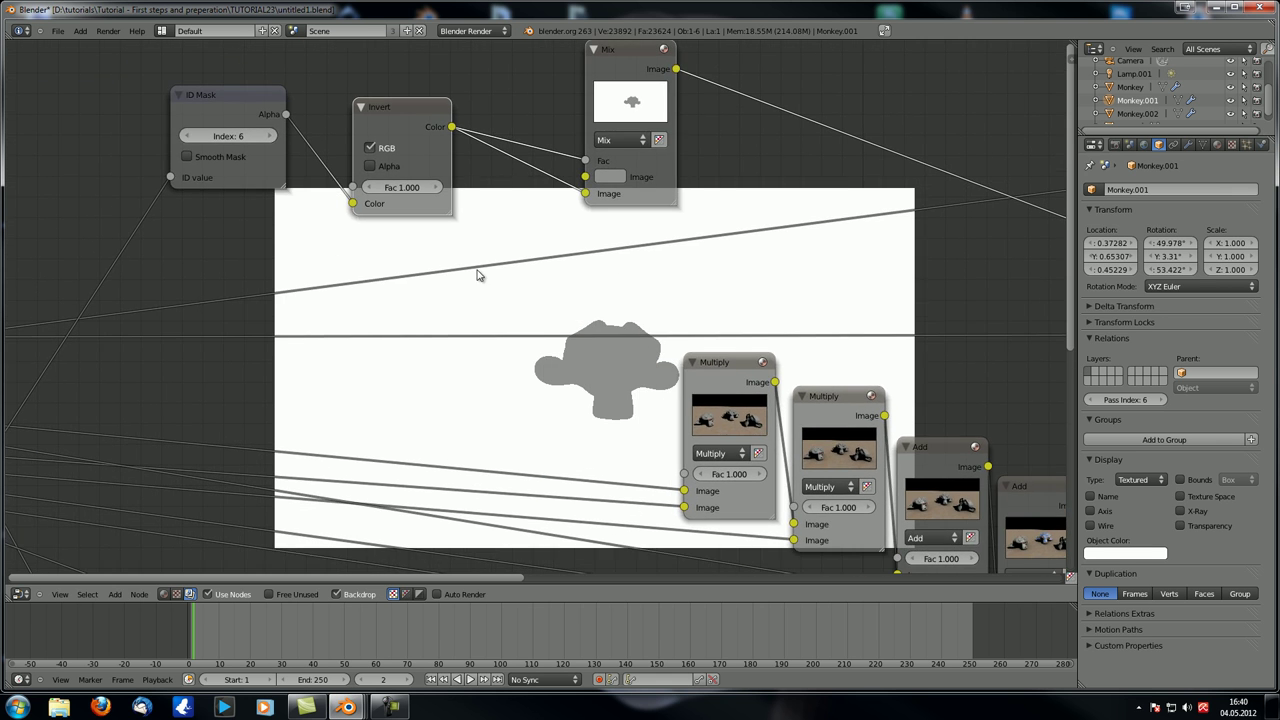
click(611, 178)
mouse_move(738, 246)
mouse_down()
mouse_move(737, 202)
mouse_move(739, 236)
mouse_up()
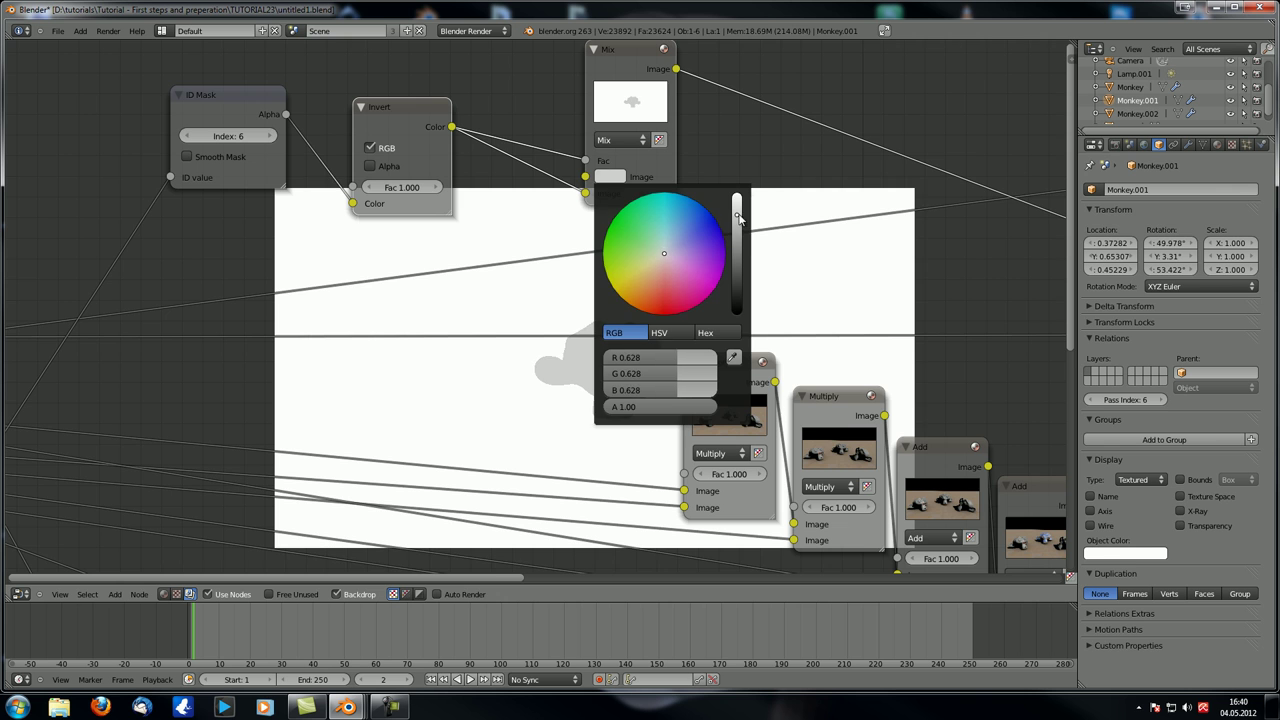
- Space the first Multiply nodes away from the Add chain and connect the Mix output to the first Add node's Fac
scroll(774, 266, down, 2)
middle_drag(774, 266, 478, 275)
drag(482, 305, 385, 293)
drag(516, 327, 428, 310)
drag(597, 362, 574, 356)
scroll(222, 385, down, 3)
middle_drag(219, 383, 230, 358)
scroll(400, 356, up, 4)
middle_drag(552, 348, 545, 428)
drag(420, 107, 570, 488)
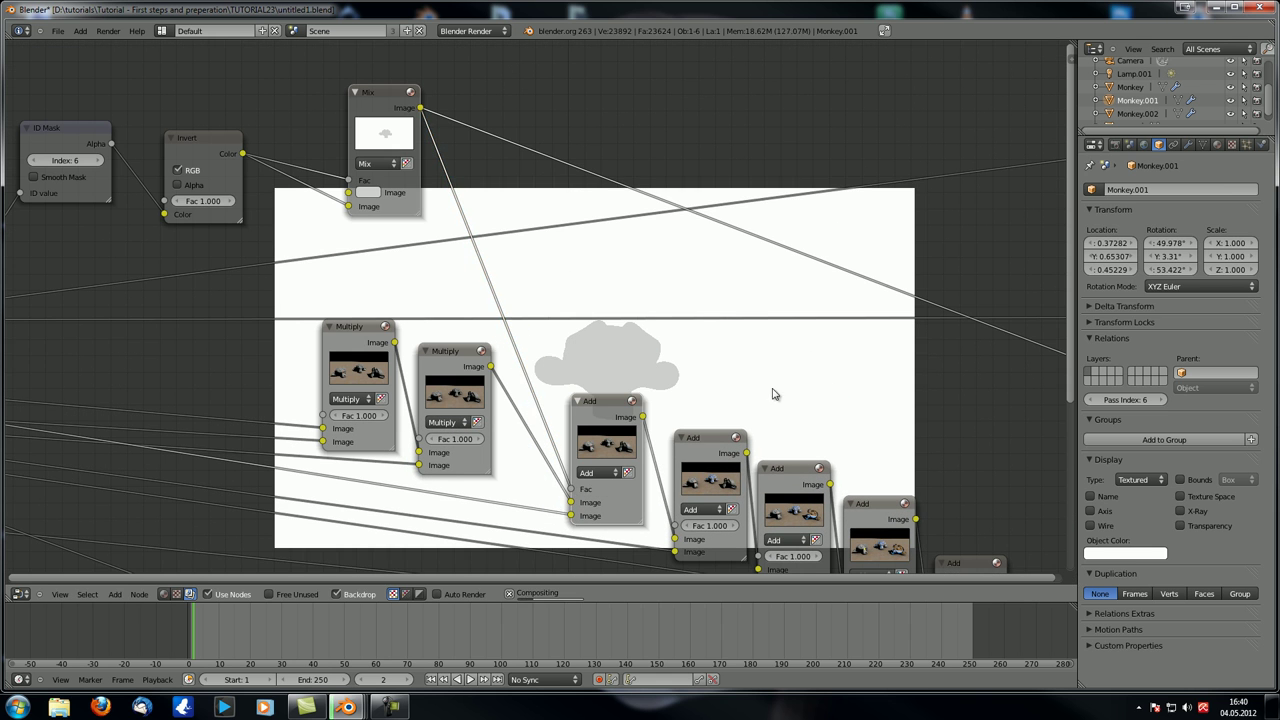
- Preview the Difference node and examine the remaining deviation on the middle monkey
middle_drag(606, 414, 414, 178)
scroll(414, 178, down, 4)
ctrl+shift+click(870, 133)
scroll(740, 343, up, 4)
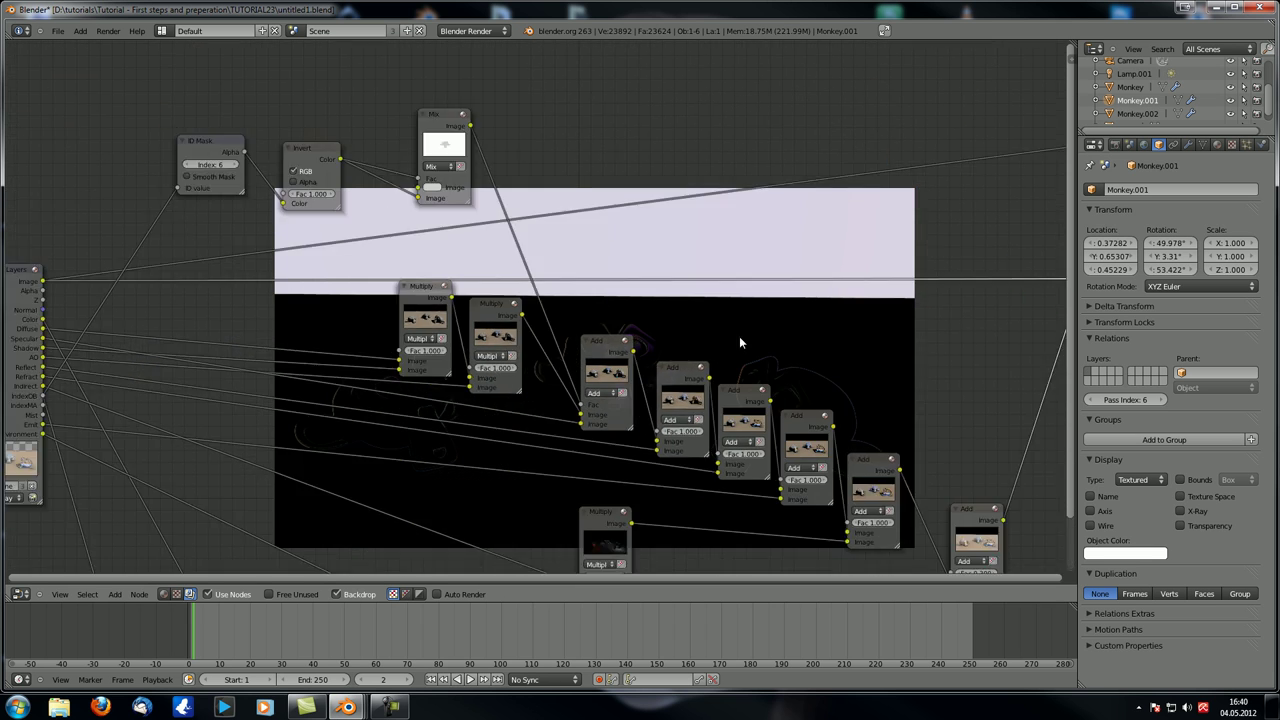
middle_drag(627, 270, 694, 361)
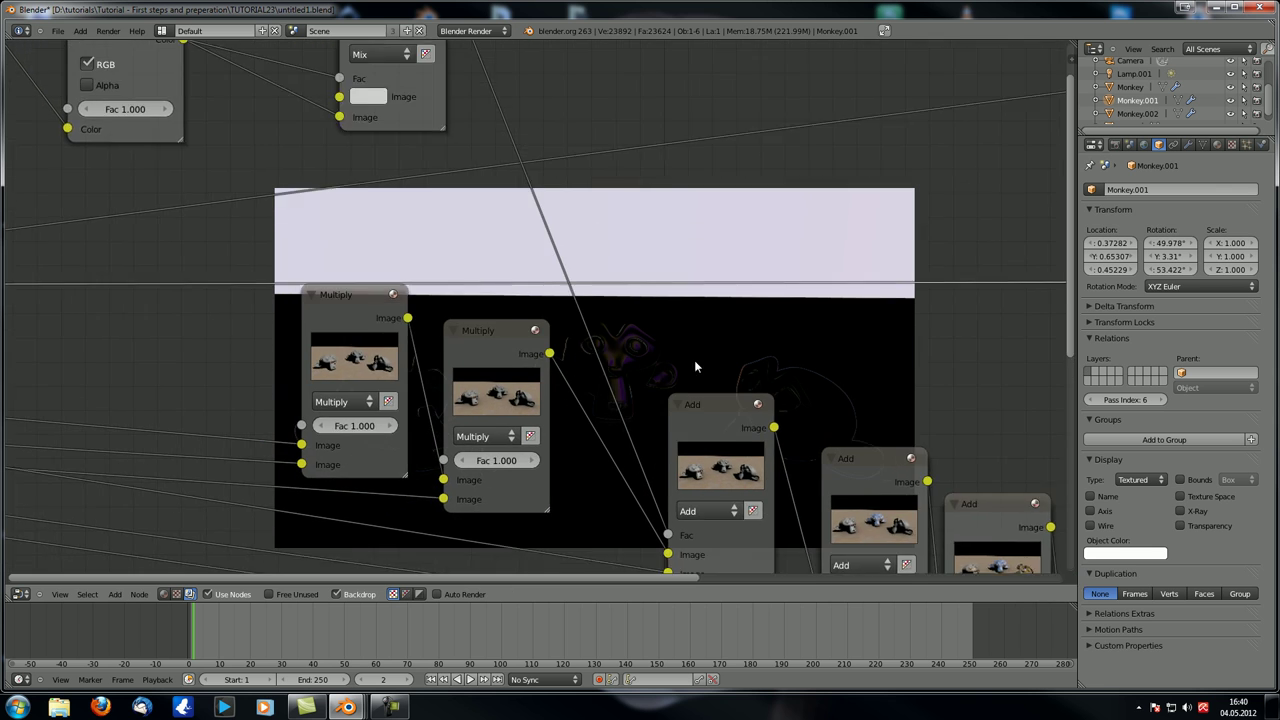
- Fine-tune the Mix node's upper Image colour to RGB 0.681 while checking the middle monkey in the Difference preview
scroll(694, 361, down, 3)
click(427, 159)
click(420, 161)
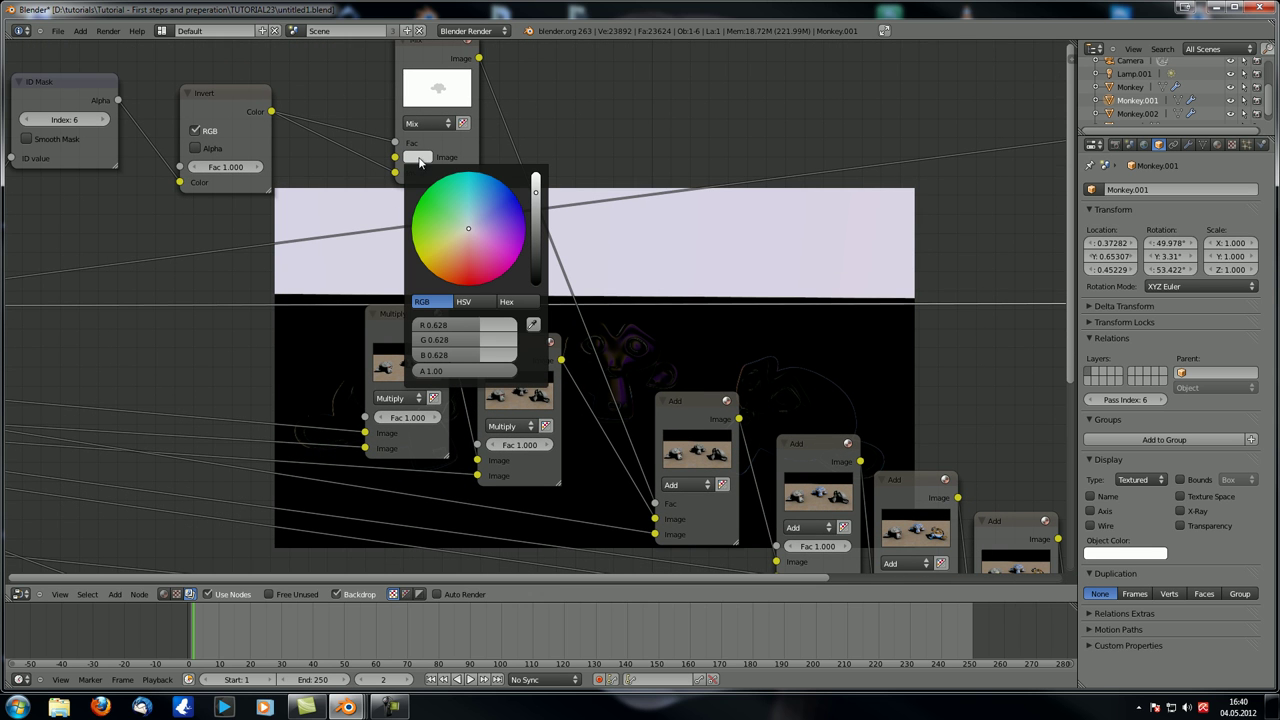
mouse_move(536, 192)
mouse_down()
mouse_move(537, 207)
mouse_move(538, 194)
mouse_up()
scroll(811, 272, down, 4)
scroll(811, 272, up, 3)
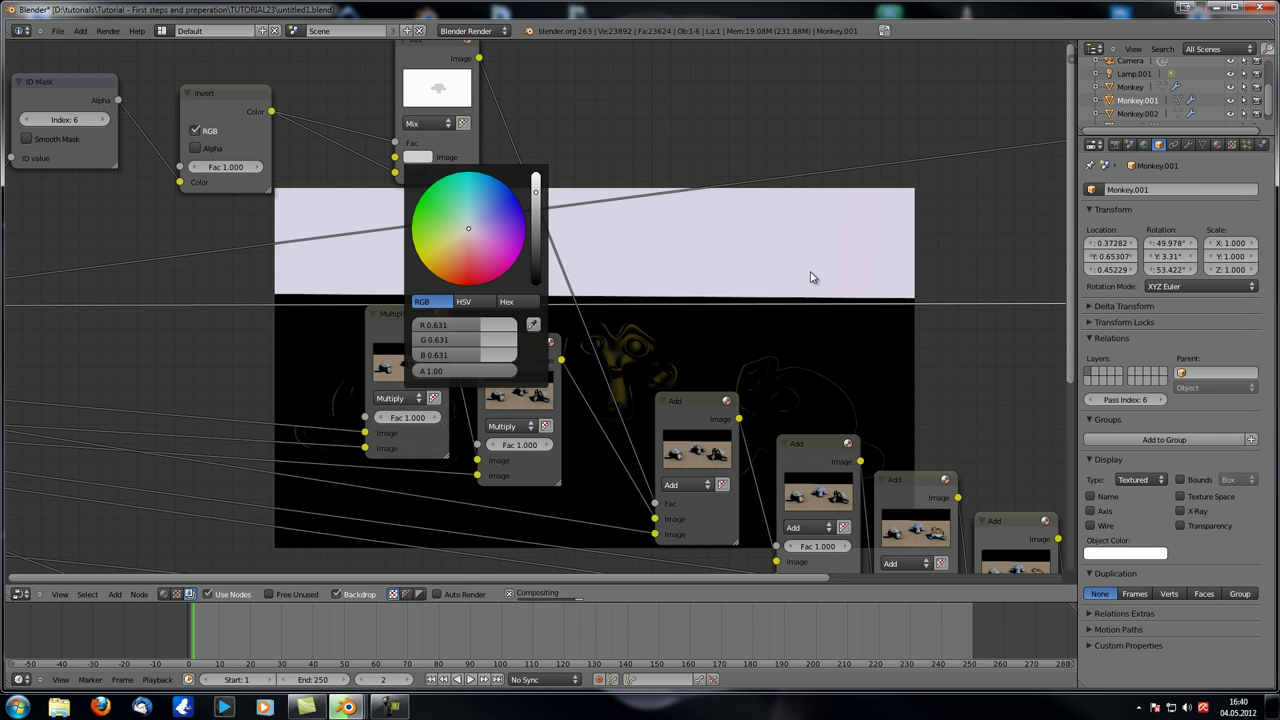
scroll(811, 277, up, 1)
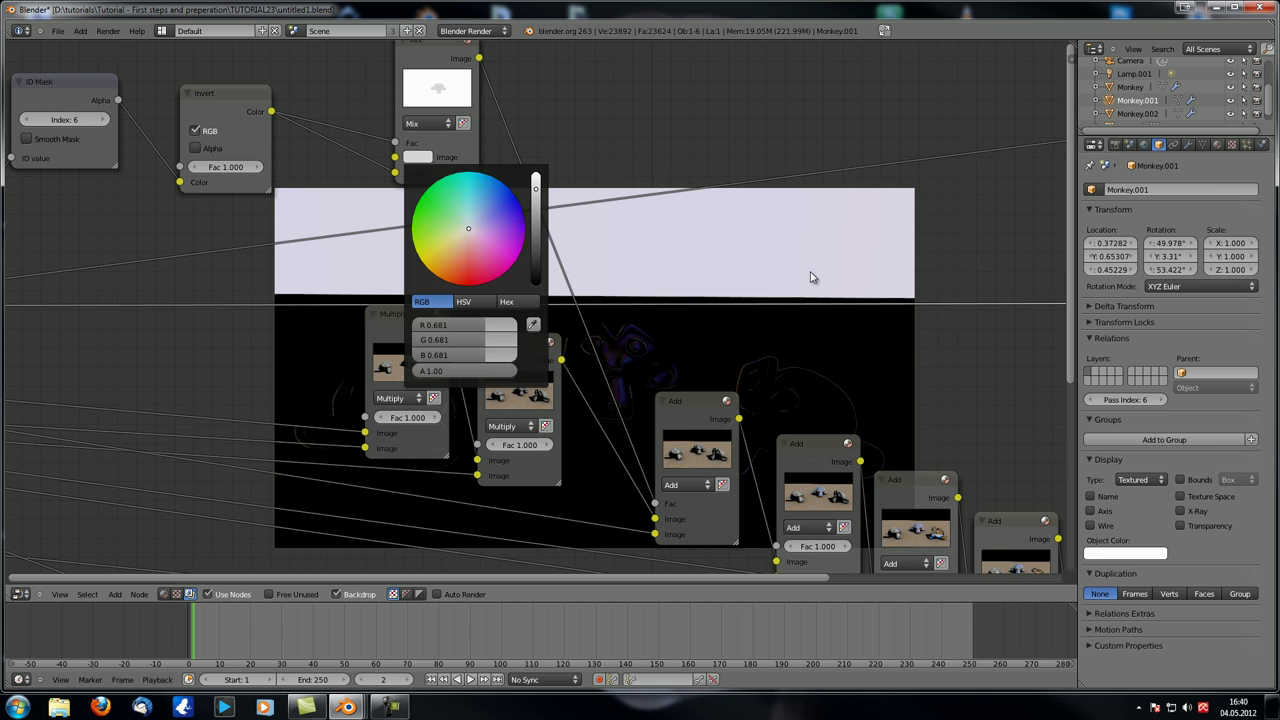
scroll(811, 277, down, 6)
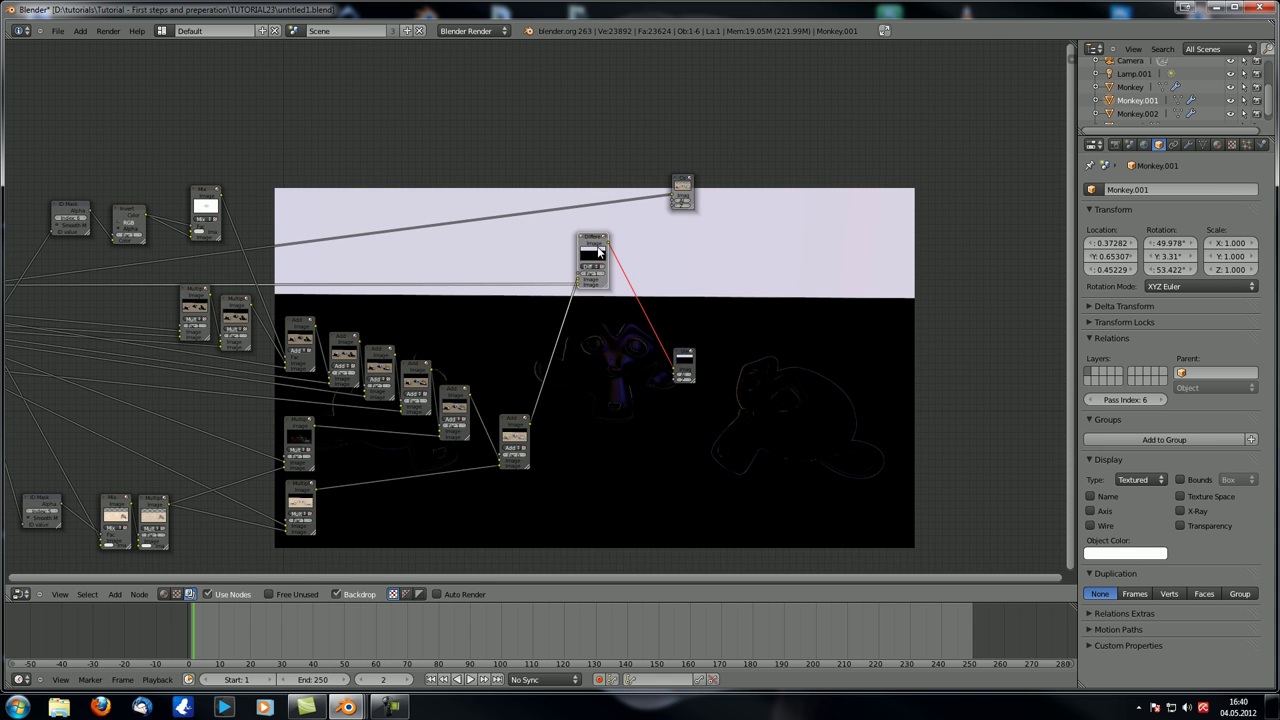
- Compare the final Add node's output with the original Render Layers image by alternating them in the backdrop preview
ctrl+shift+click(515, 424)
middle_drag(478, 319, 694, 295)
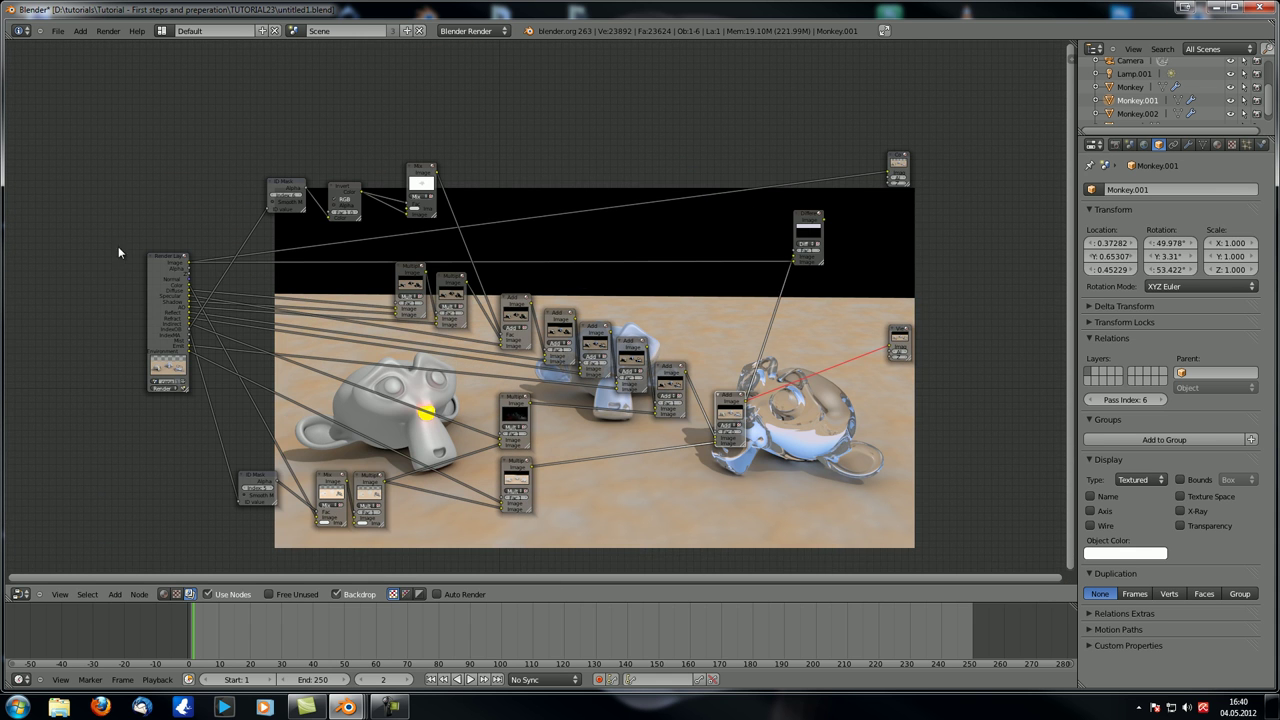
middle_drag(339, 348, 246, 402)
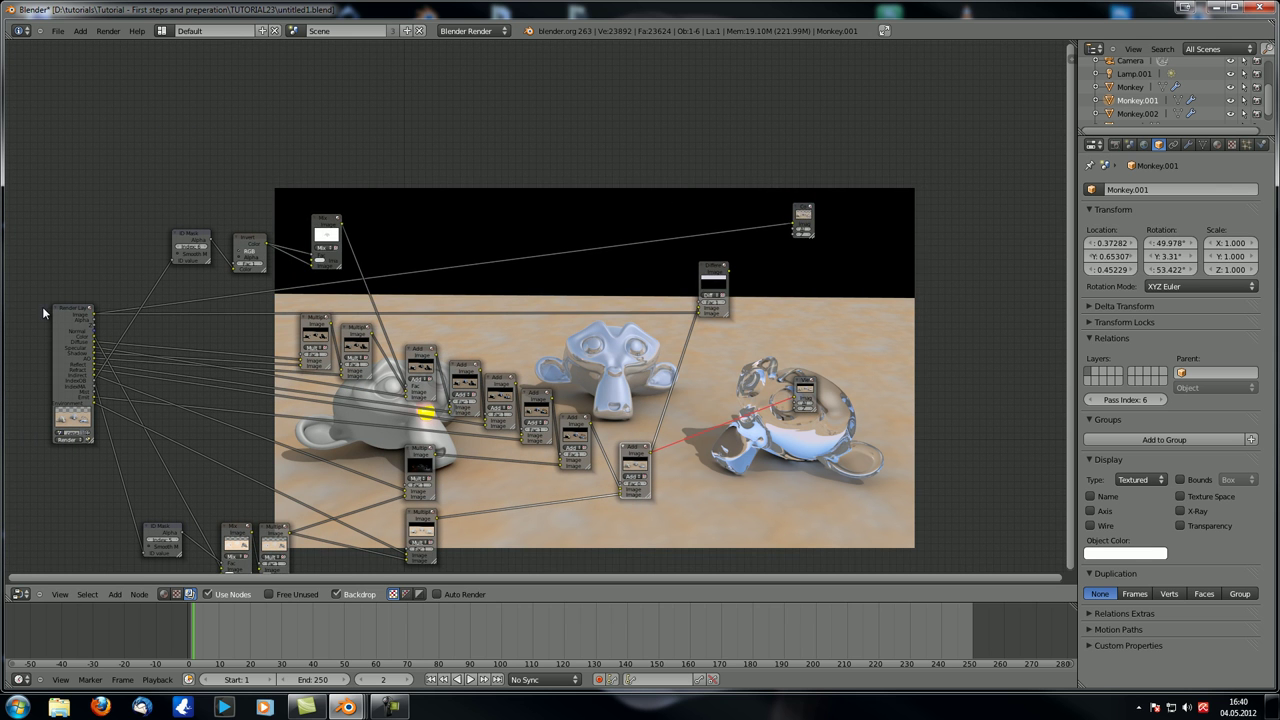
ctrl+shift+click(71, 314)
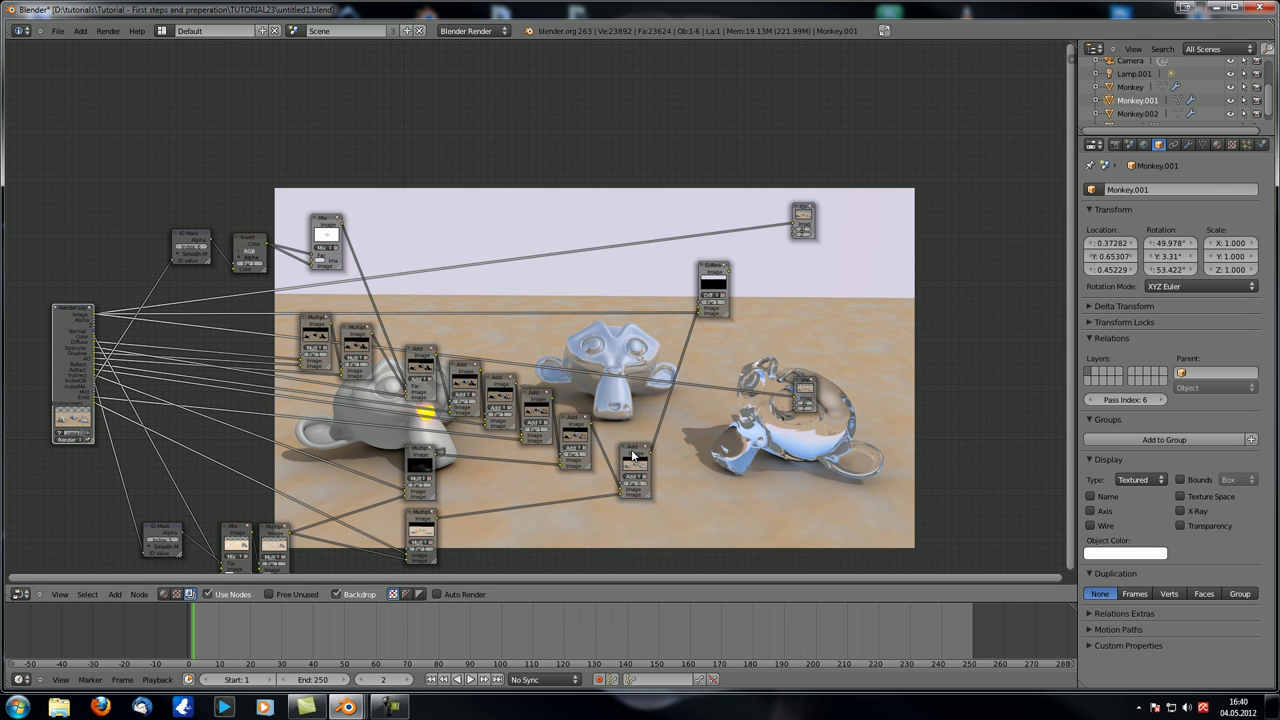
ctrl+shift+click(633, 456)
ctrl+shift+click(72, 314)
ctrl+shift+click(630, 452)
scroll(275, 151, up, 5)
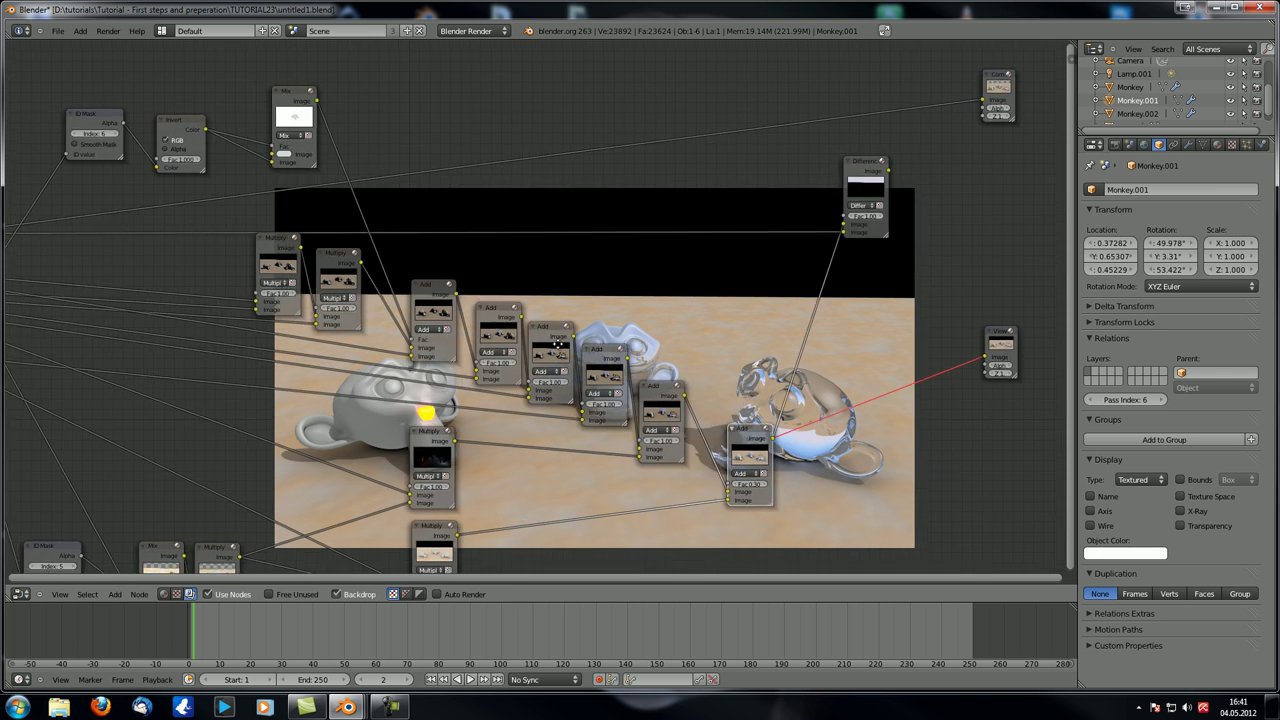
- Move the Invert and Mix nodes up closer to the index 6 ID Mask node
drag(362, 150, 312, 160)
click(210, 147)
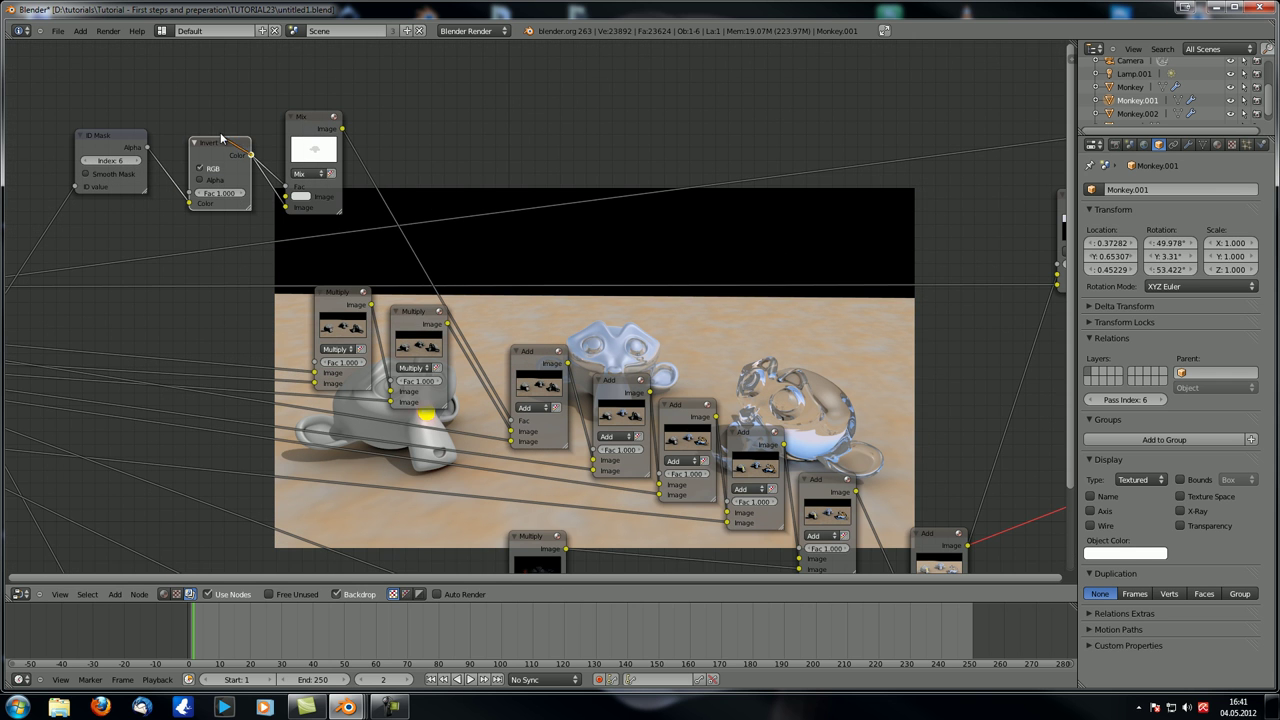
drag(210, 147, 194, 127)
drag(320, 129, 300, 118)
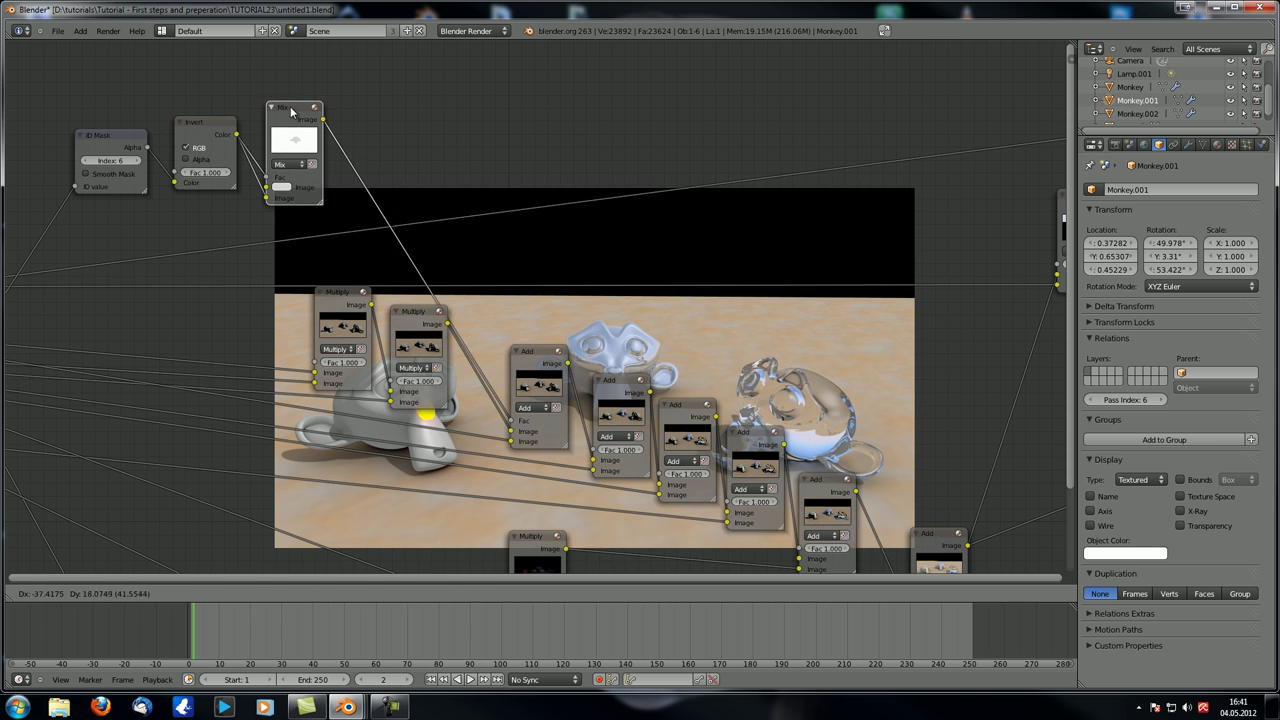
ctrl+shift+click(300, 118)
- Preview the first Add node and the Difference node, examining the remaining deviations on the monkeys and the sky area
ctrl+shift+click(538, 358)
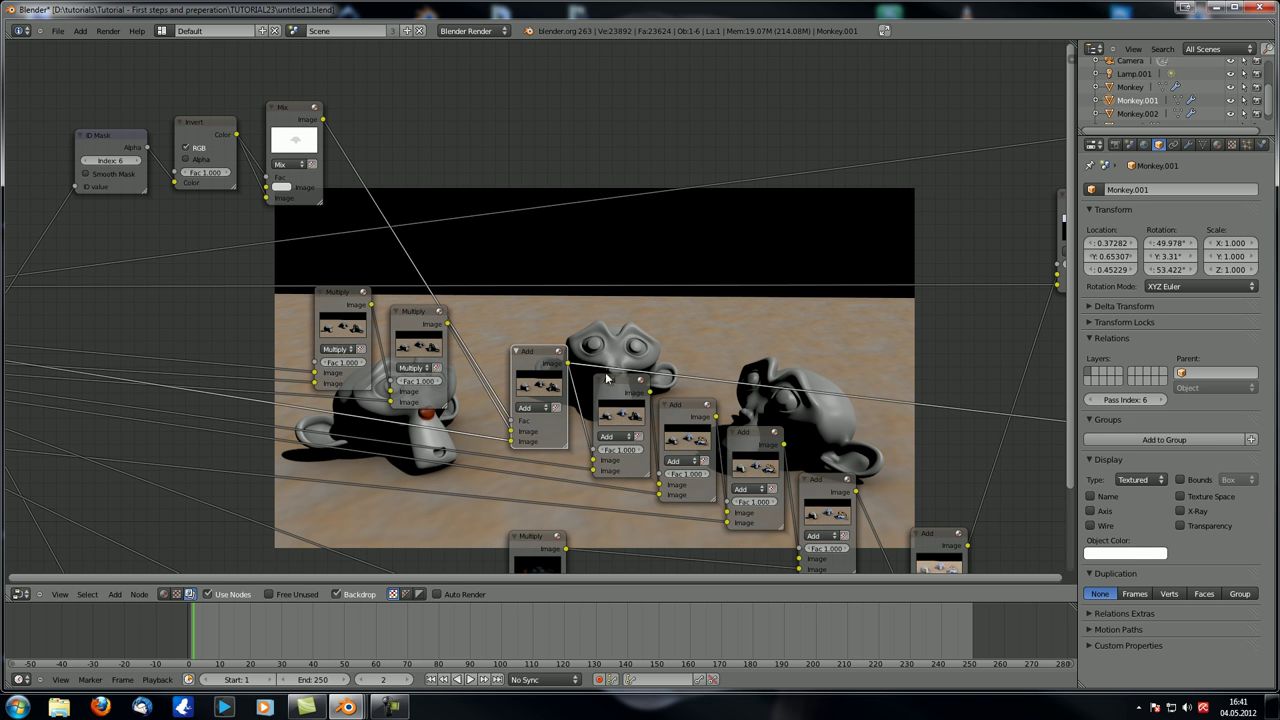
middle_drag(801, 312, 552, 310)
ctrl+shift+click(828, 199)
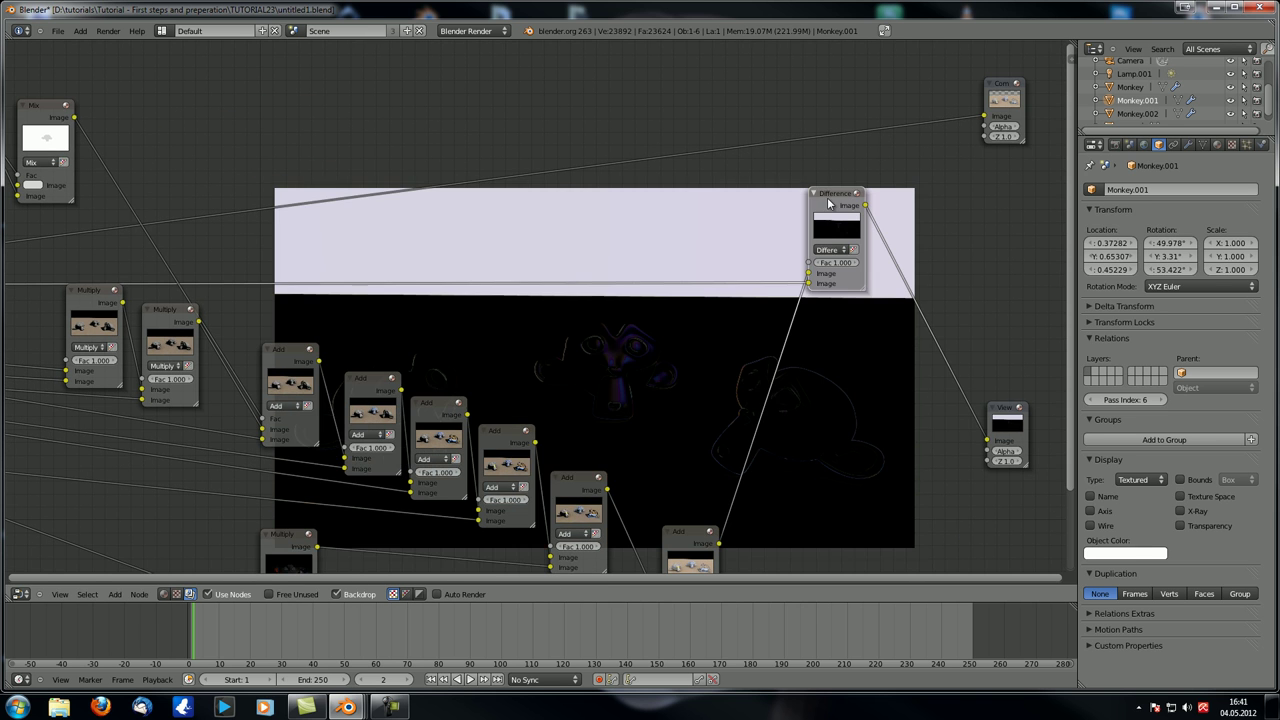
middle_drag(469, 284, 587, 330)
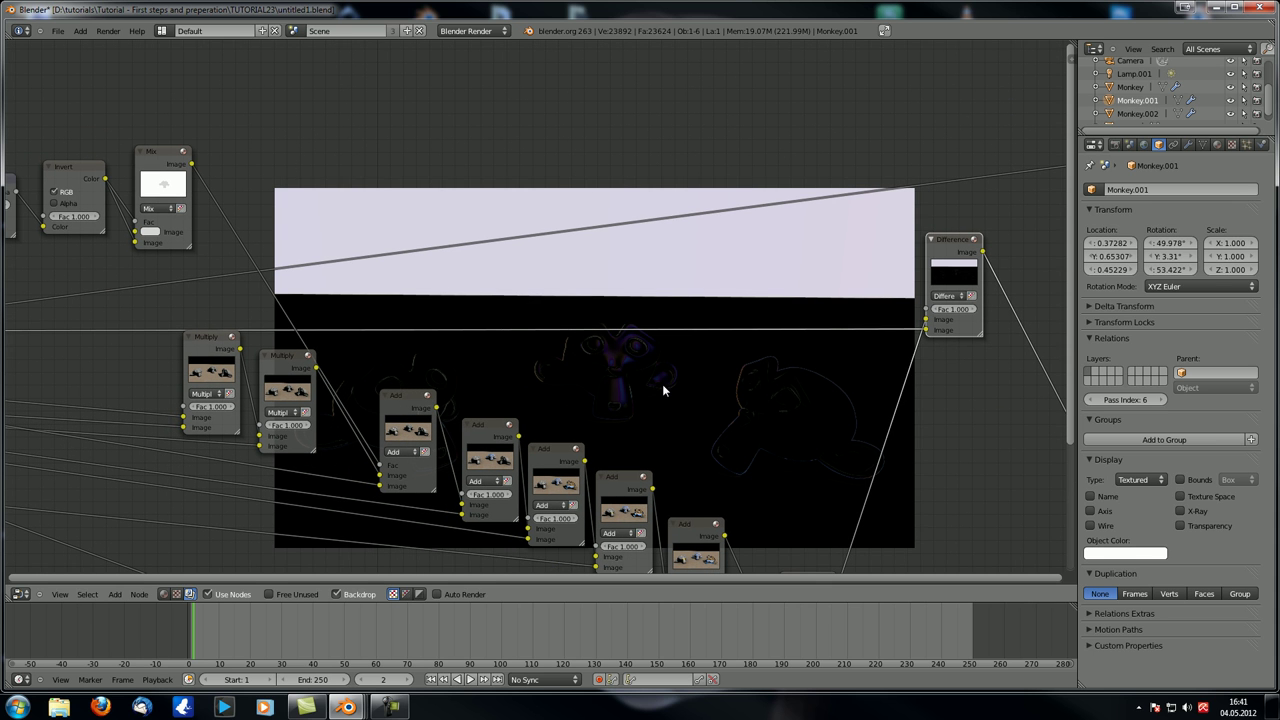
scroll(654, 390, down, 4)
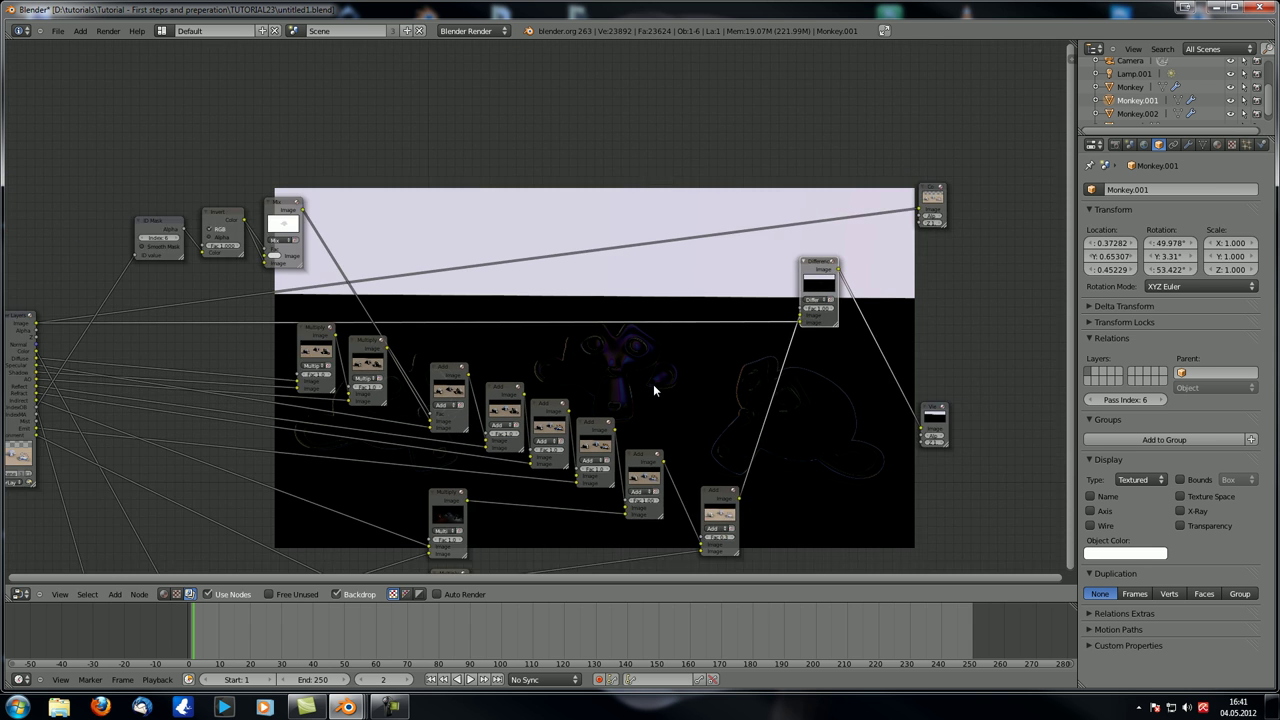
middle_drag(654, 390, 634, 288)
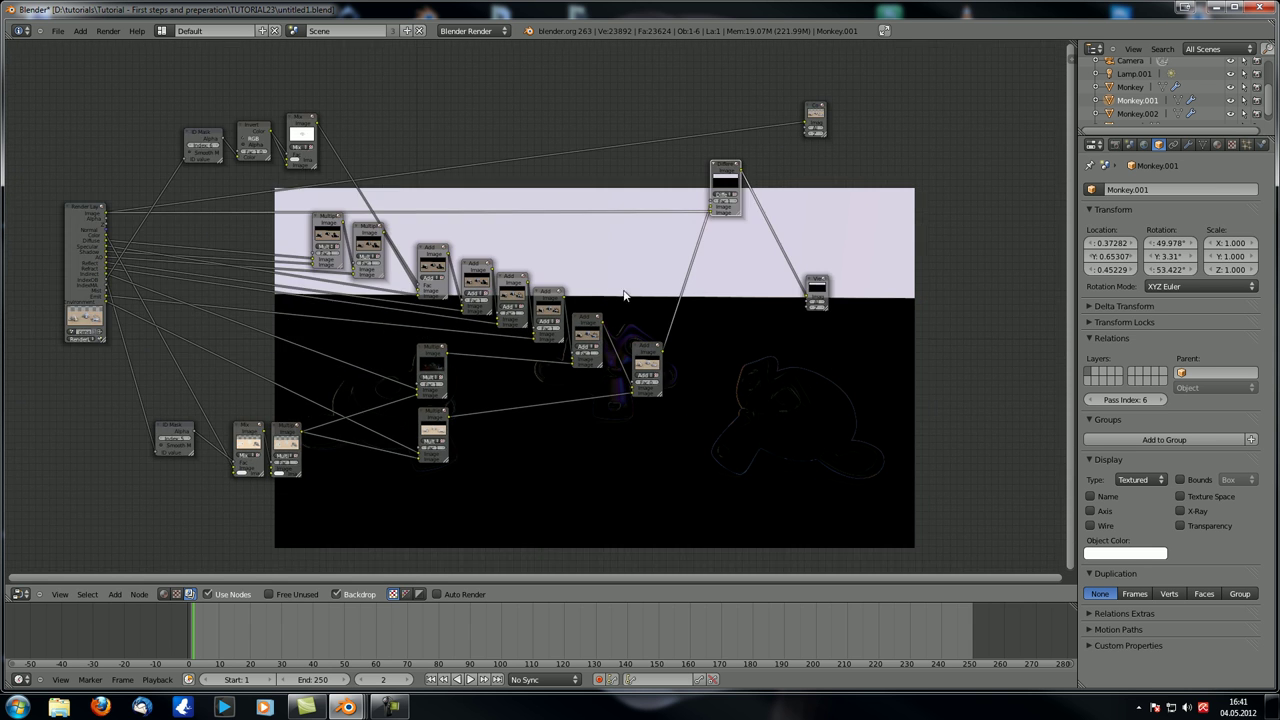
scroll(634, 286, up, 3)
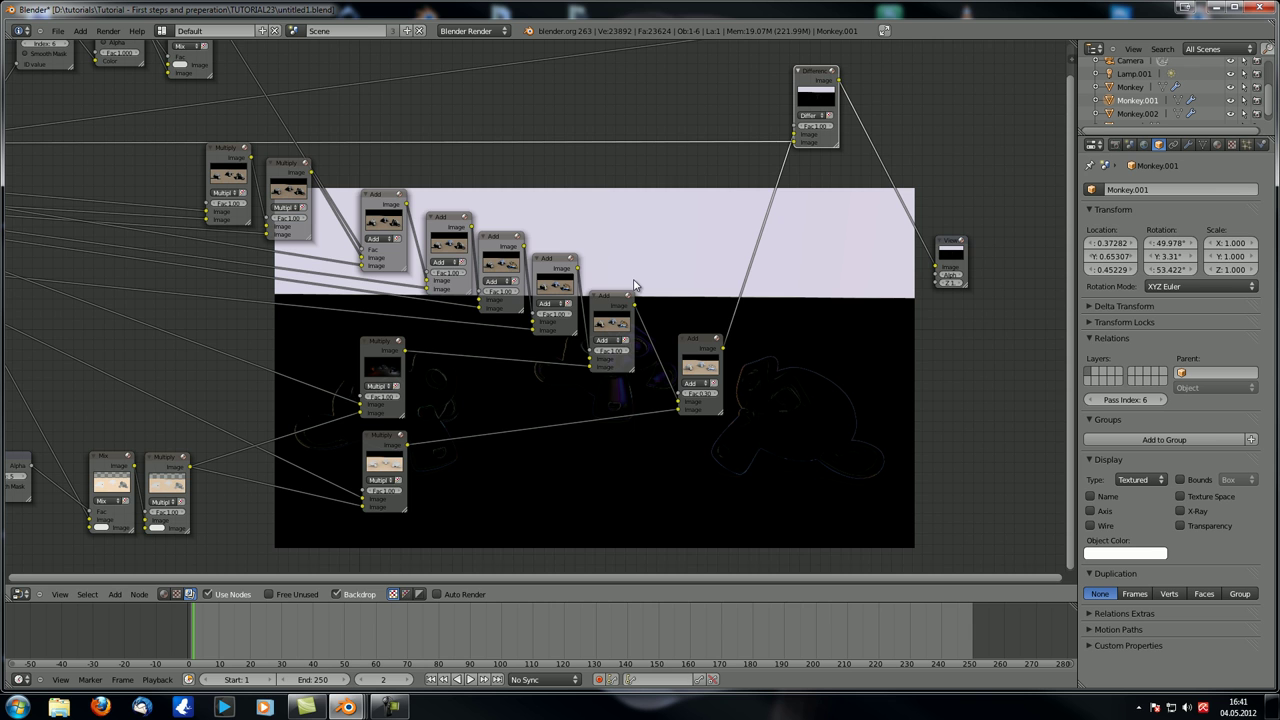
scroll(634, 286, down, 1)
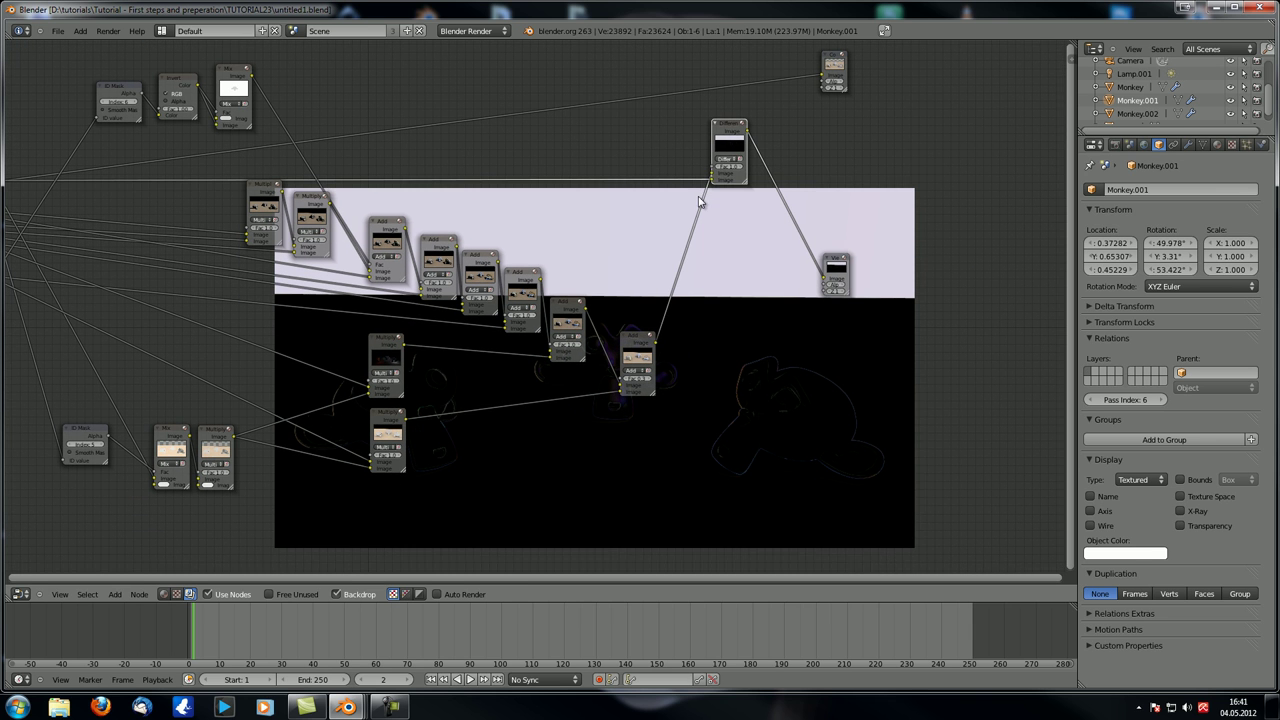
- Remove the Difference node while keeping its link, move the Viewer node farther from the final Add node, and preview the original render
drag(739, 126, 730, 147)
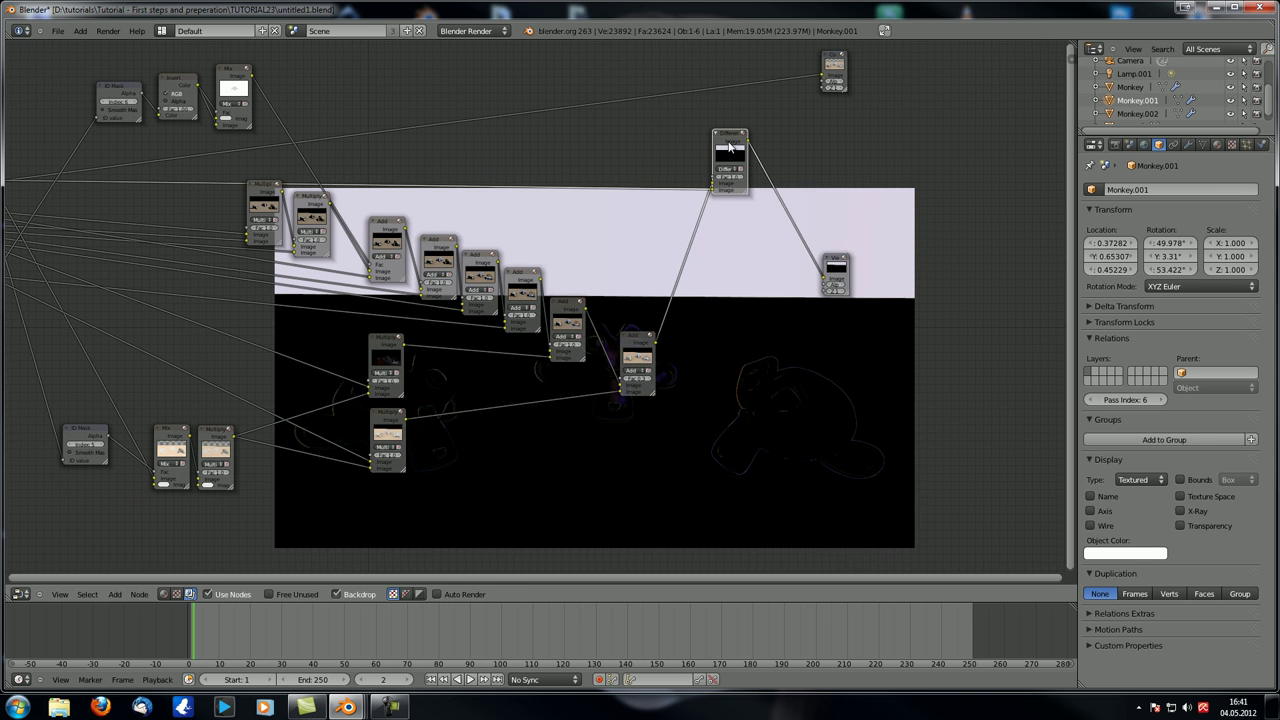
key(ctrl+x)
middle_drag(621, 256, 685, 232)
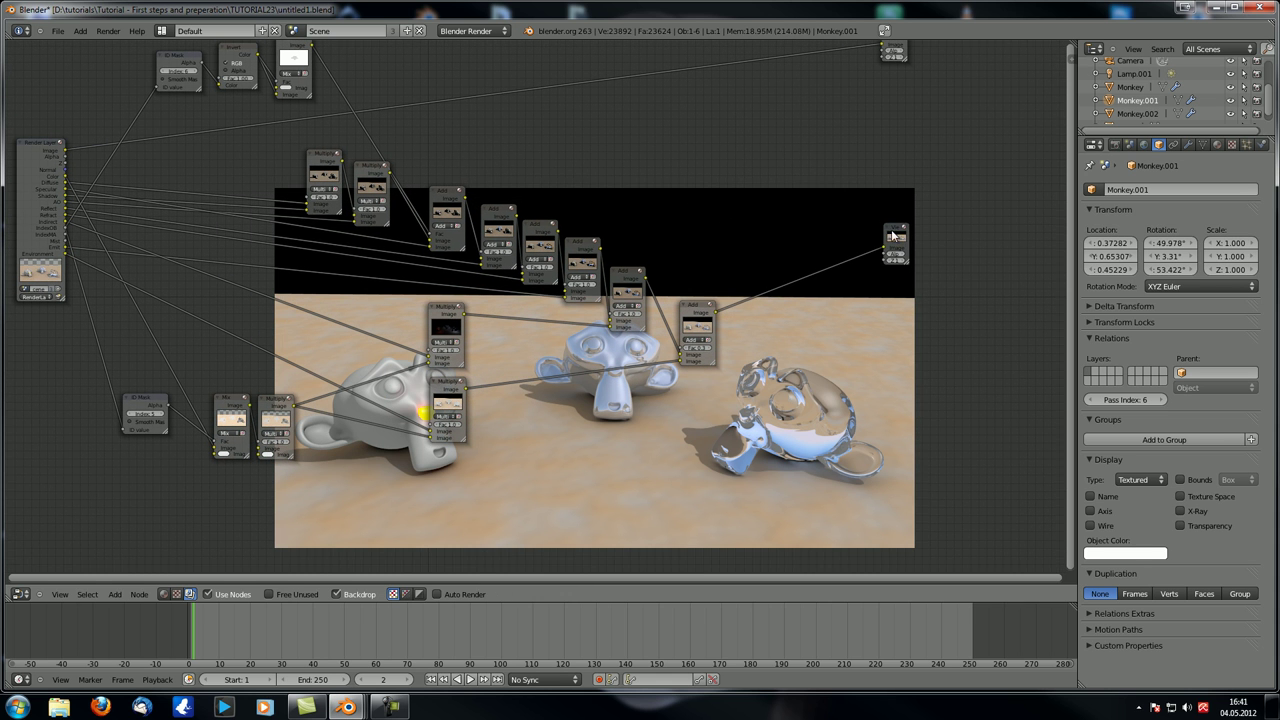
drag(893, 236, 984, 222)
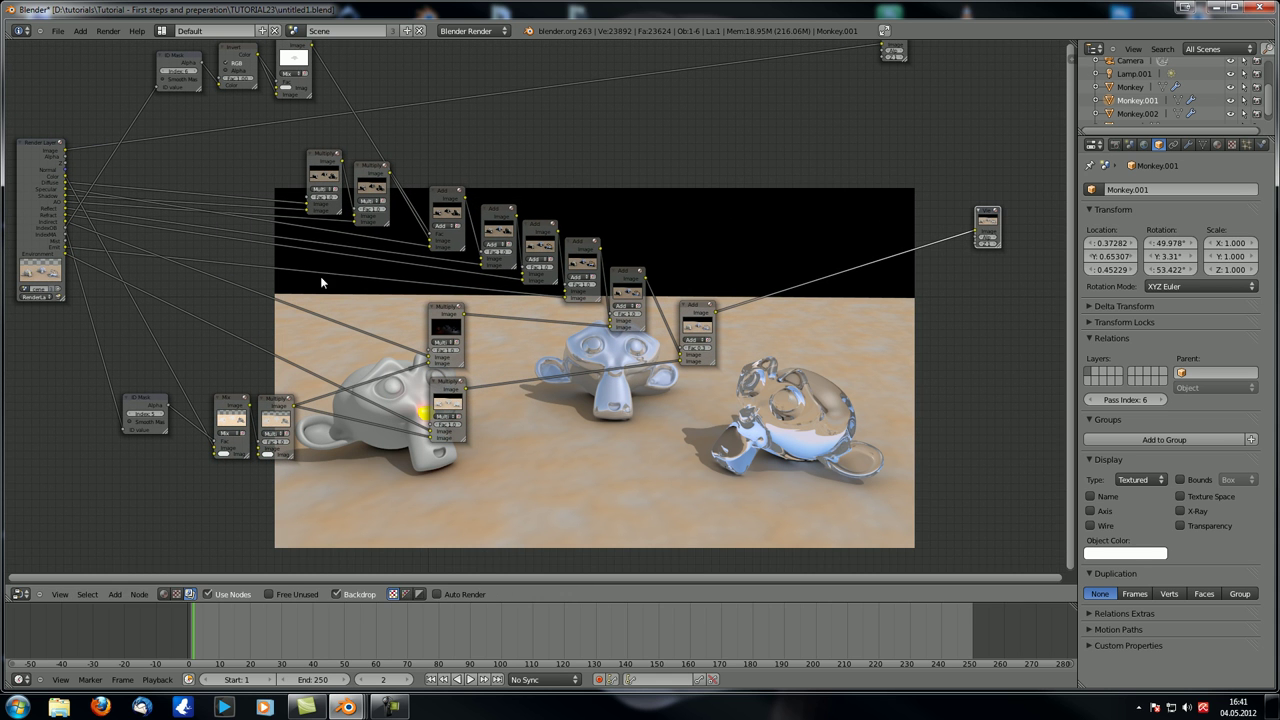
ctrl+shift+click(46, 149)
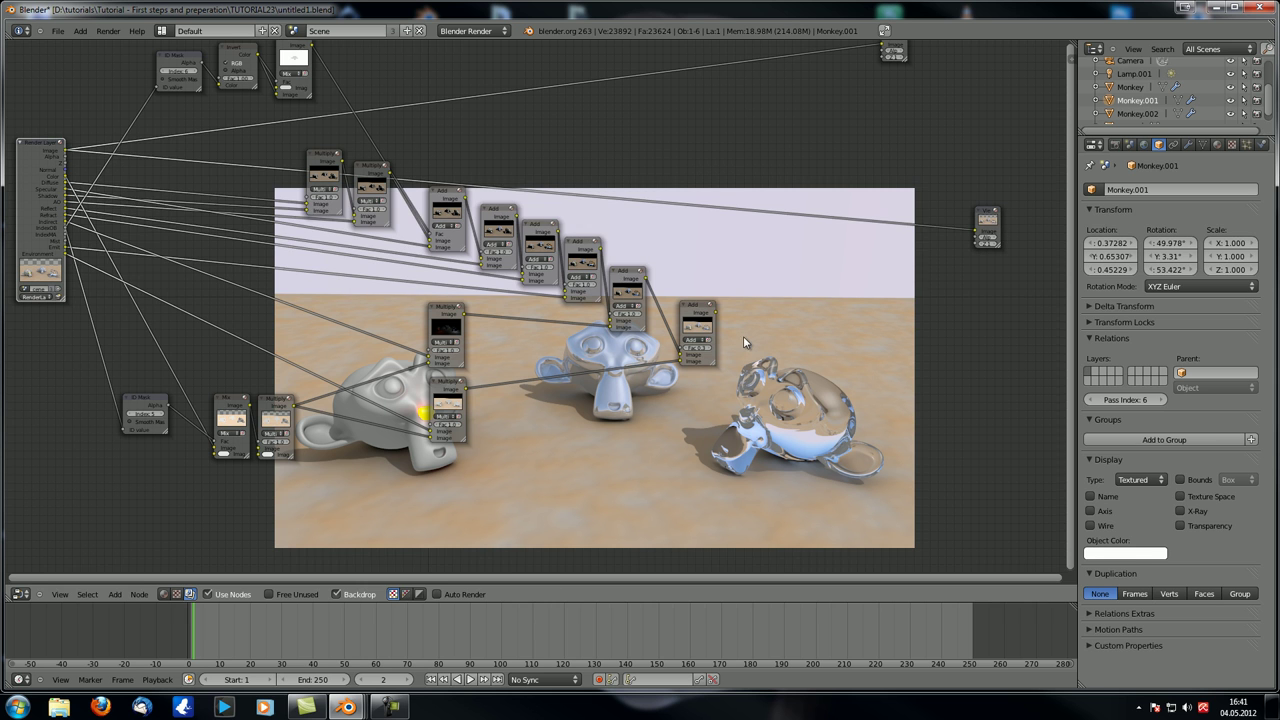
- Insert a Mix node between the final Add and Viewer nodes, feeding it the Render Layers Image and using Alpha as its Fac
key(shift+a)
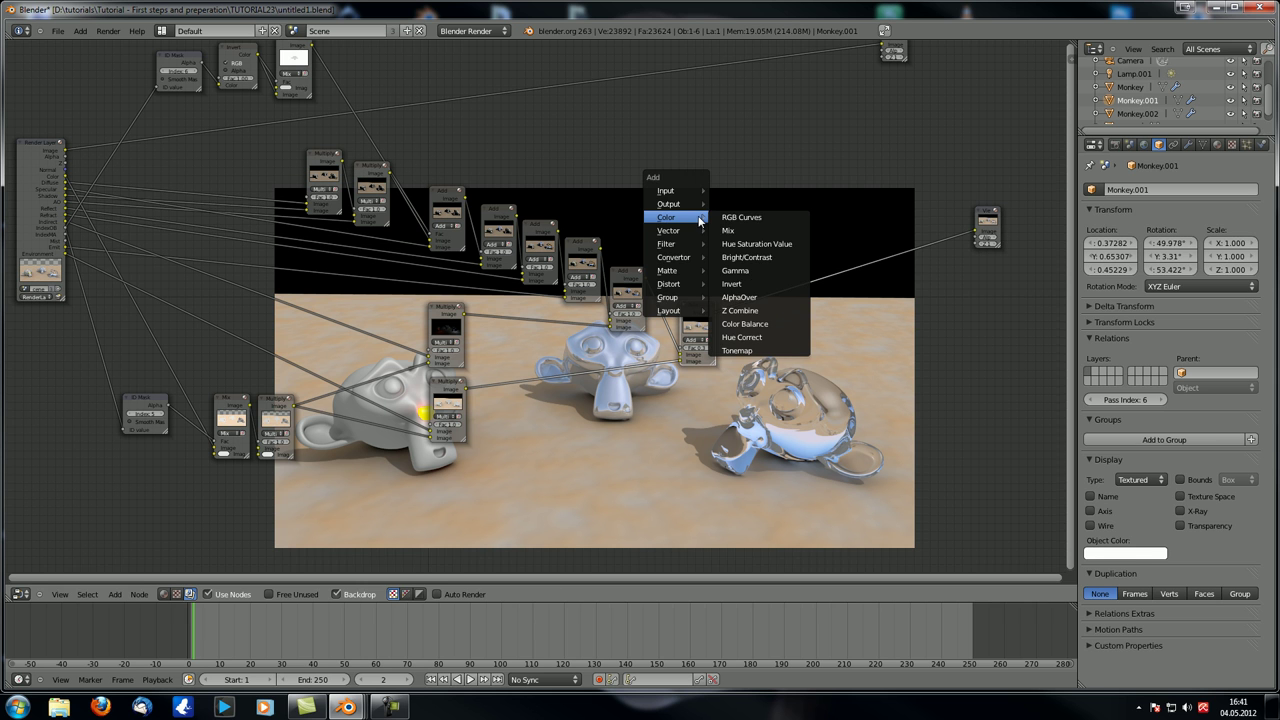
click(728, 230)
drag(791, 251, 821, 216)
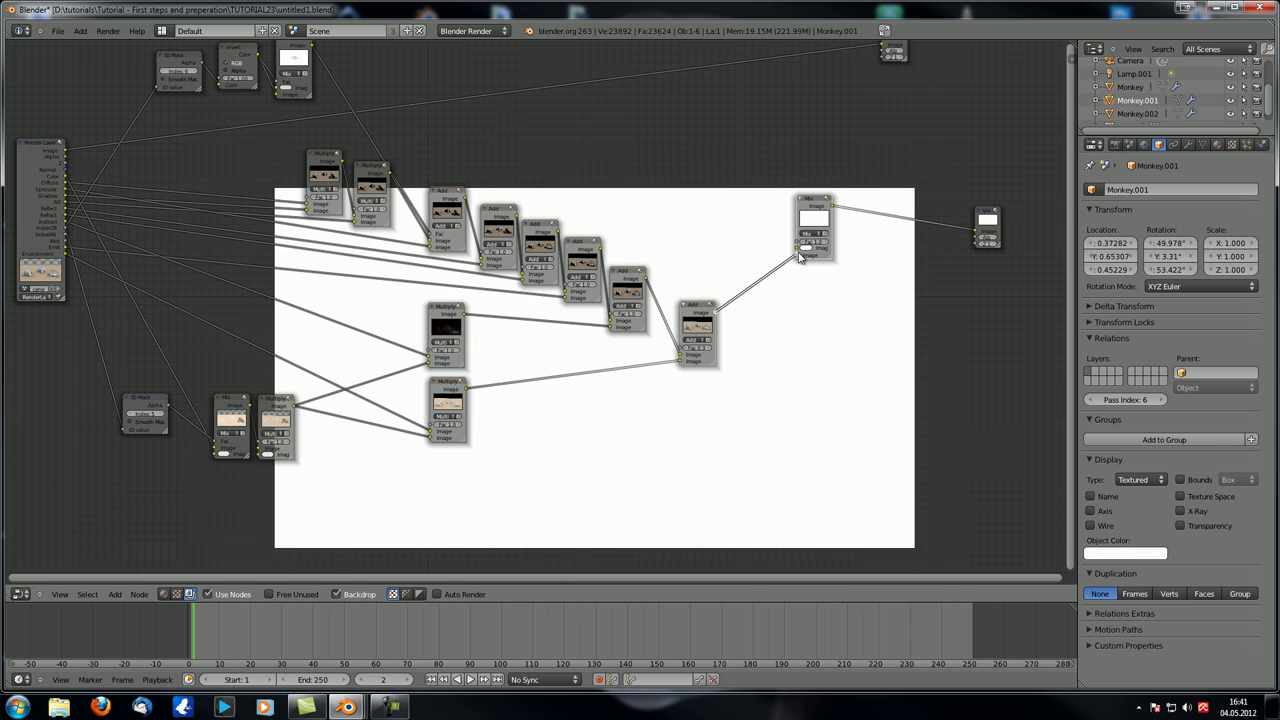
drag(64, 152, 800, 248)
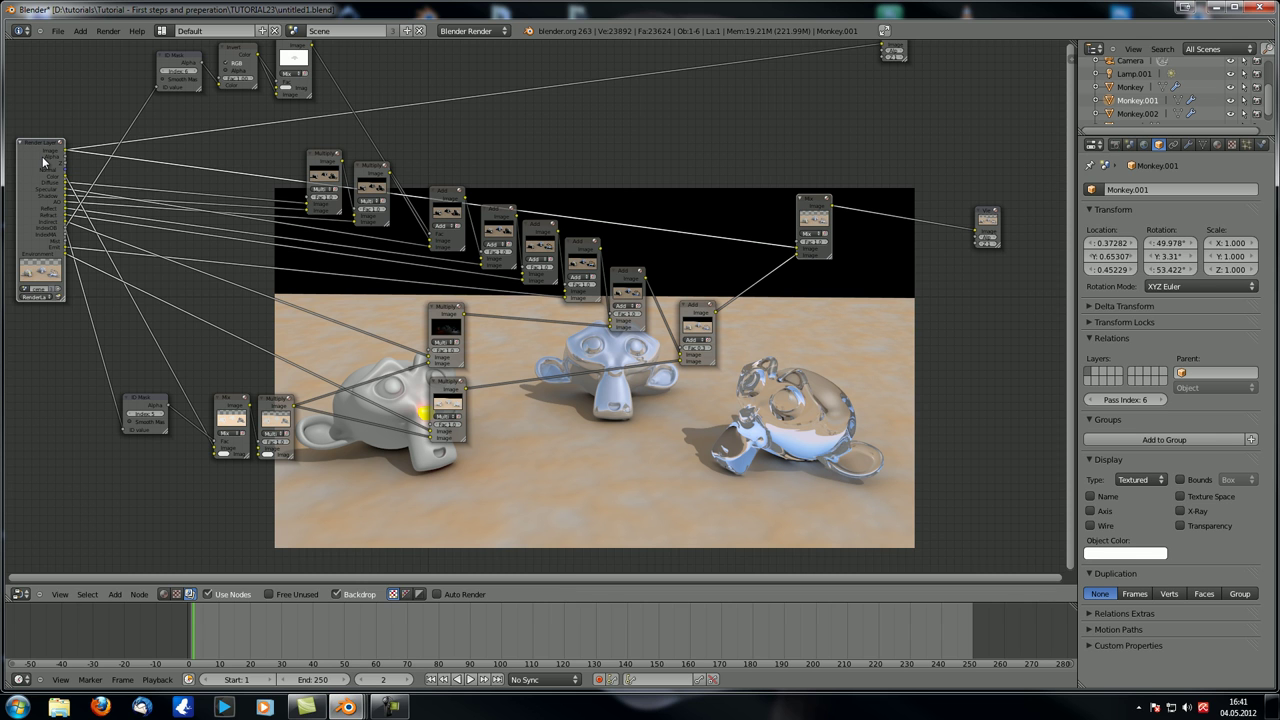
drag(66, 154, 800, 250)
drag(66, 154, 797, 129)
- Insert a second Mix node between the first Mix and the Viewer, and set its blend type to Difference
scroll(832, 208, up, 2)
middle_drag(842, 218, 621, 254)
key(shift+a)
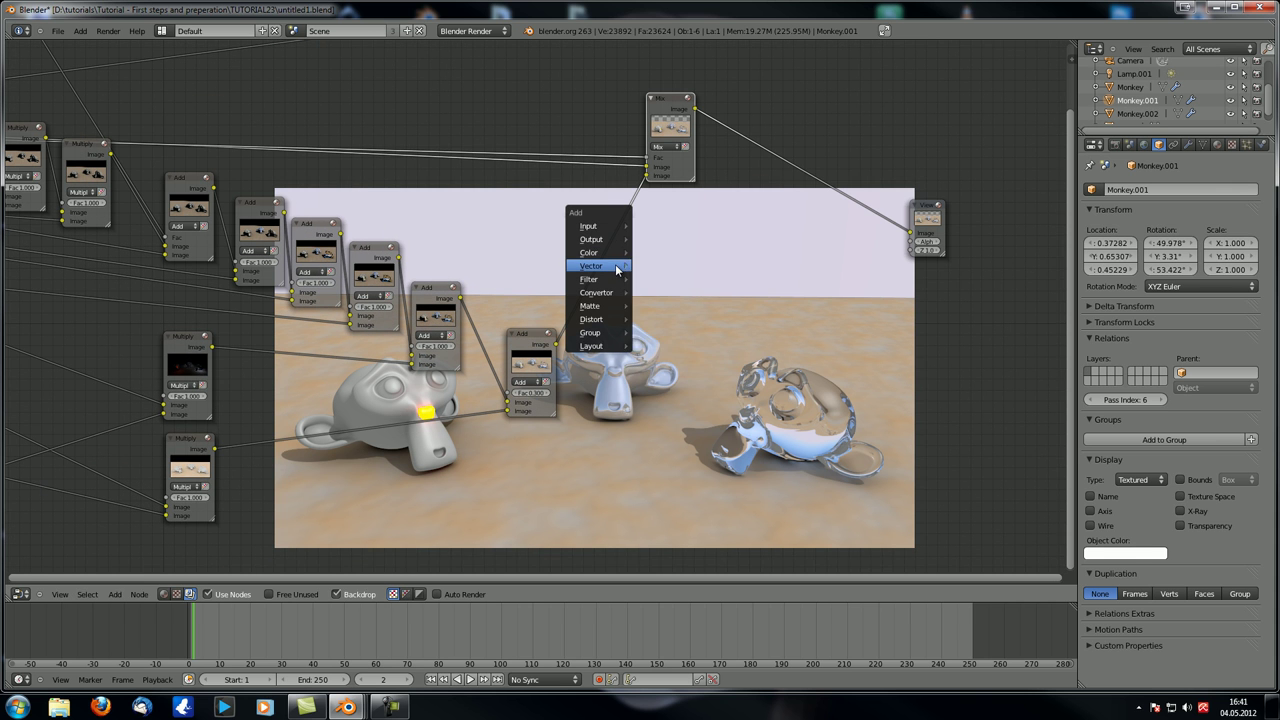
mouse_move(613, 259)
click(650, 265)
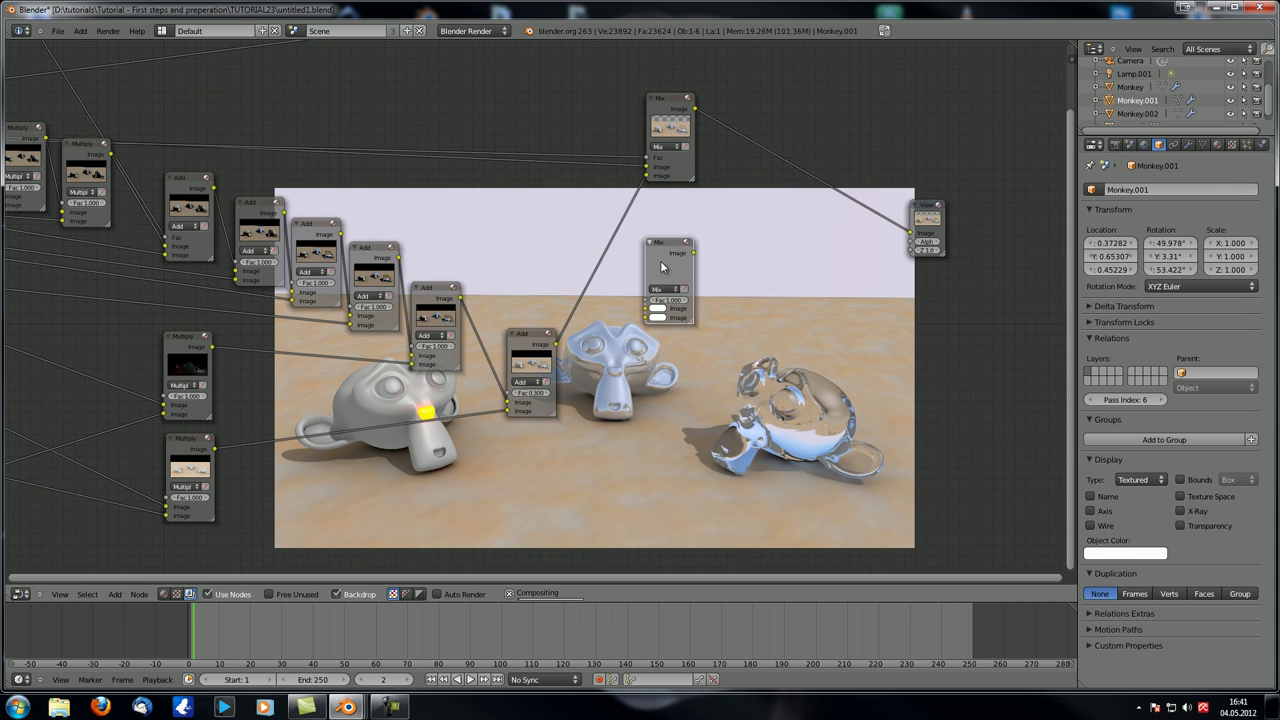
click(838, 80)
drag(665, 102, 666, 234)
click(804, 157)
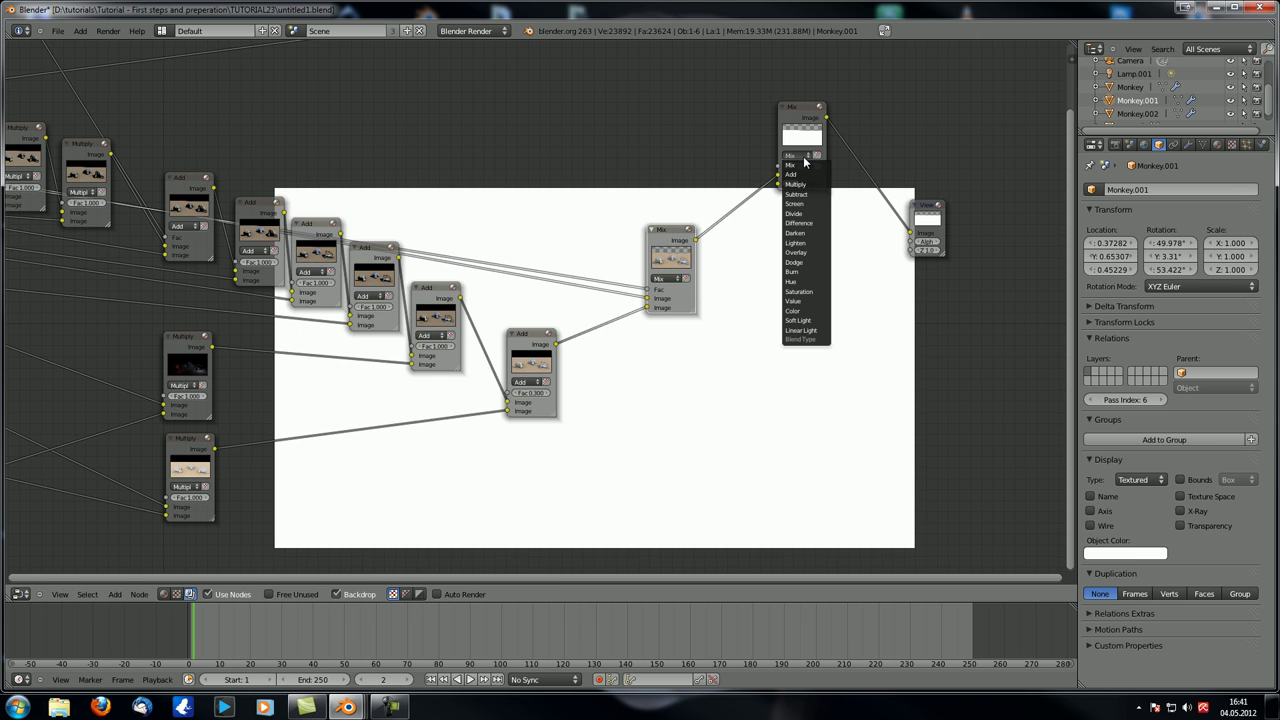
click(798, 223)
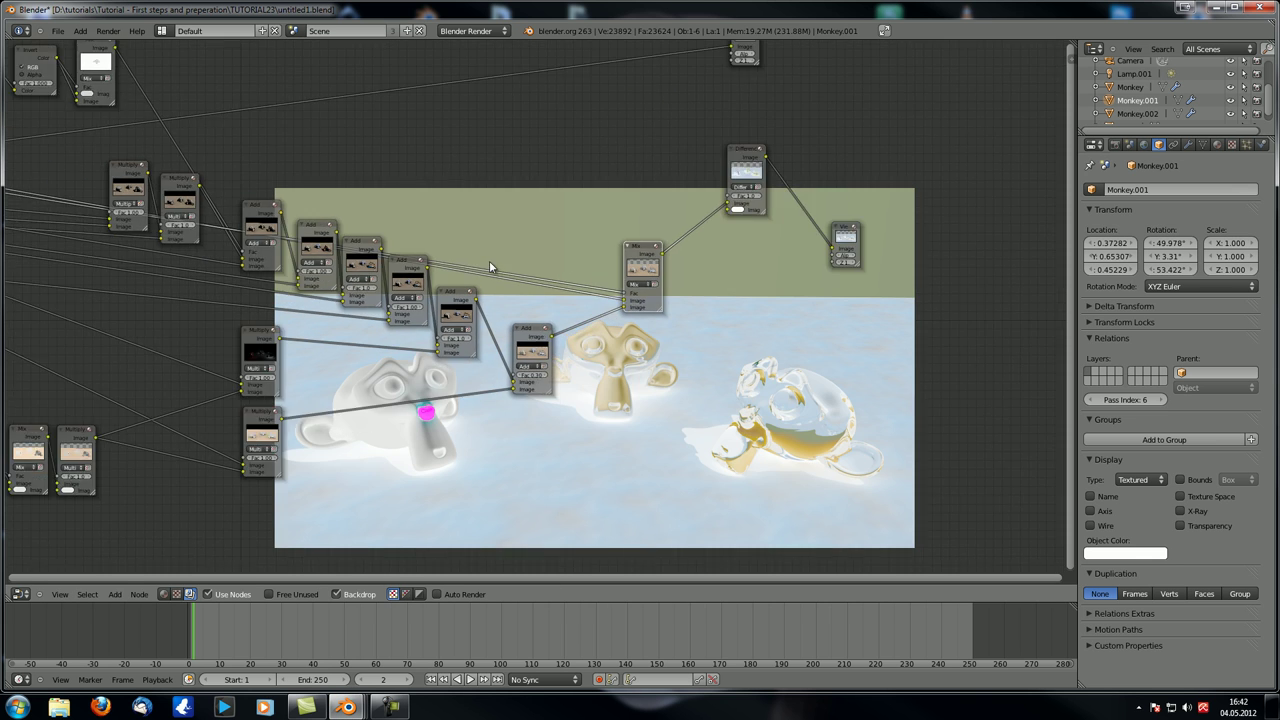
- Connect the Render Layers Image to the Difference node's second input and enlarge the backdrop to examine the deviations
scroll(489, 261, down, 2)
middle_drag(88, 250, 179, 280)
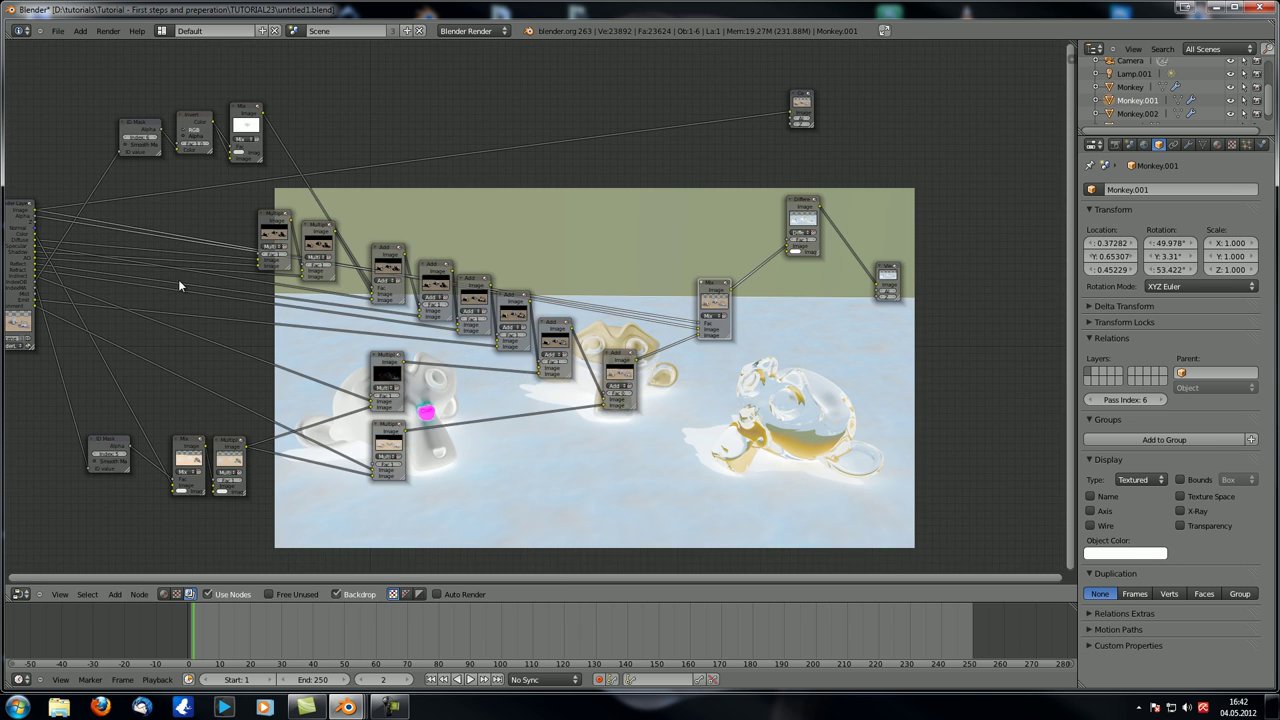
drag(36, 214, 786, 252)
middle_drag(800, 293, 636, 242)
scroll(733, 277, up, 5)
key(alt+v)
key(v)
key(v)
key(v)
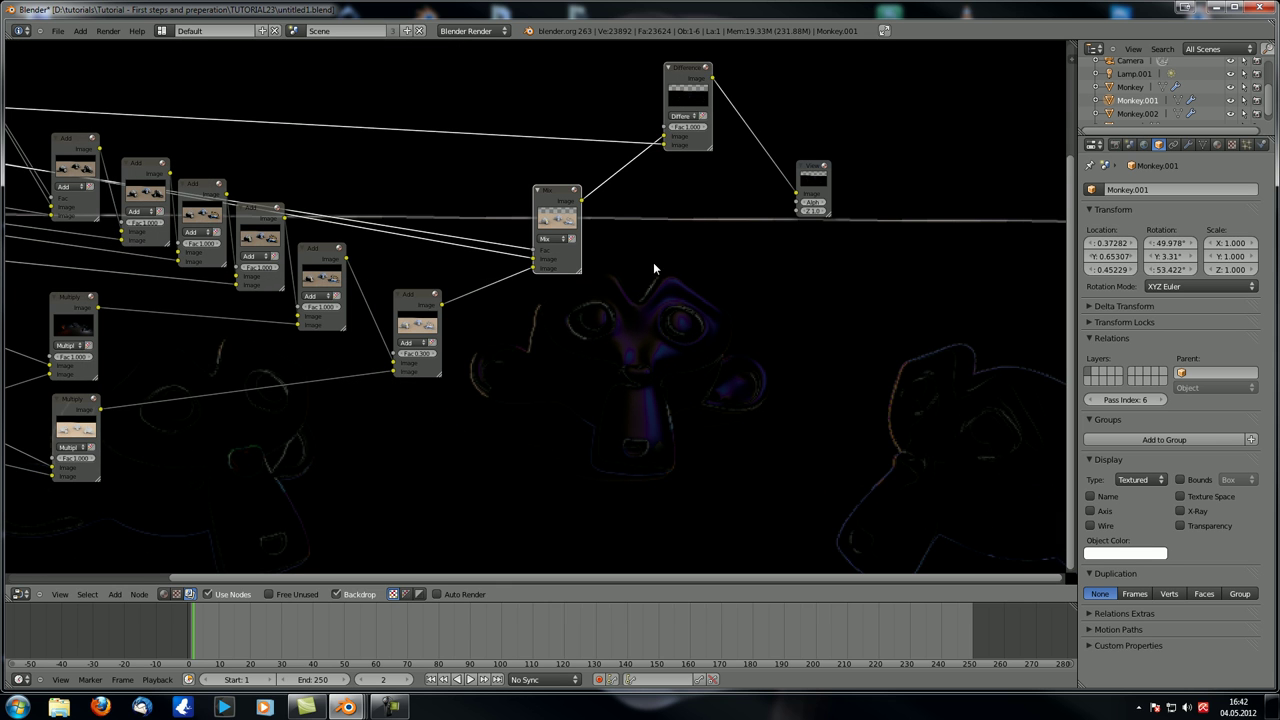
- Reposition the Mix node, preview its output in the Viewer, and move the Difference node away from it
middle_drag(653, 263, 749, 294)
drag(638, 216, 603, 217)
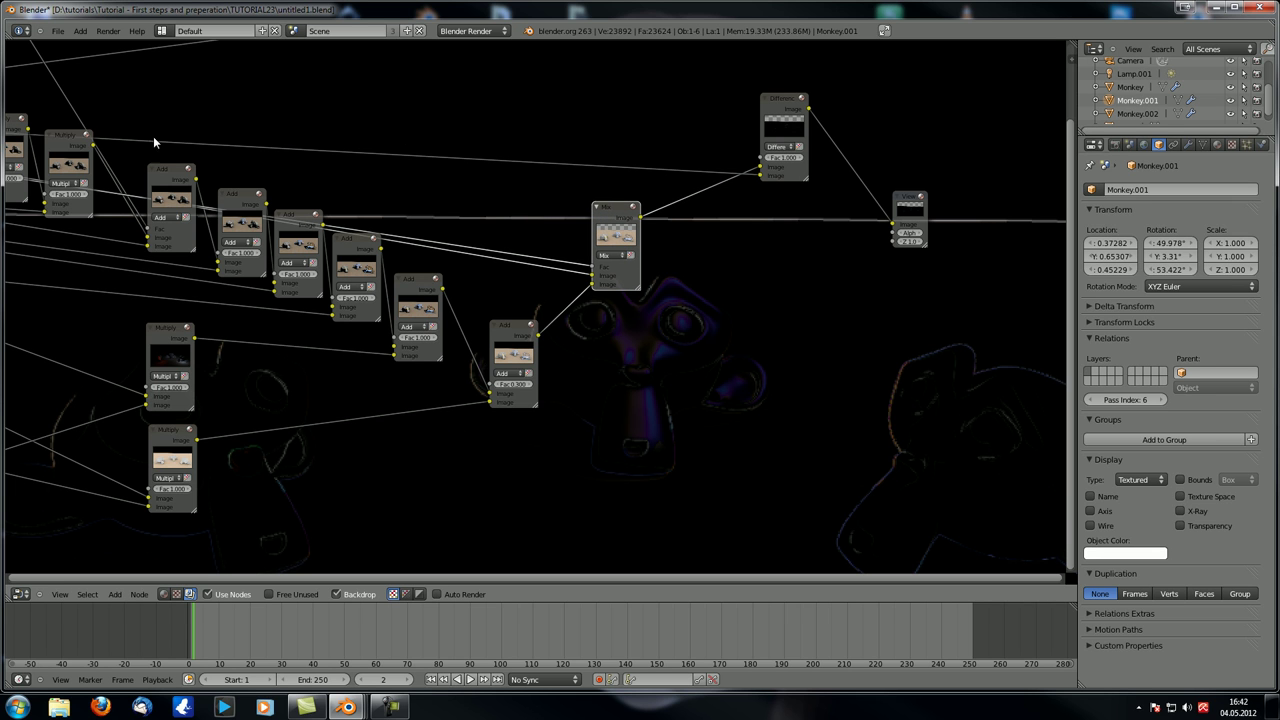
drag(611, 209, 626, 193)
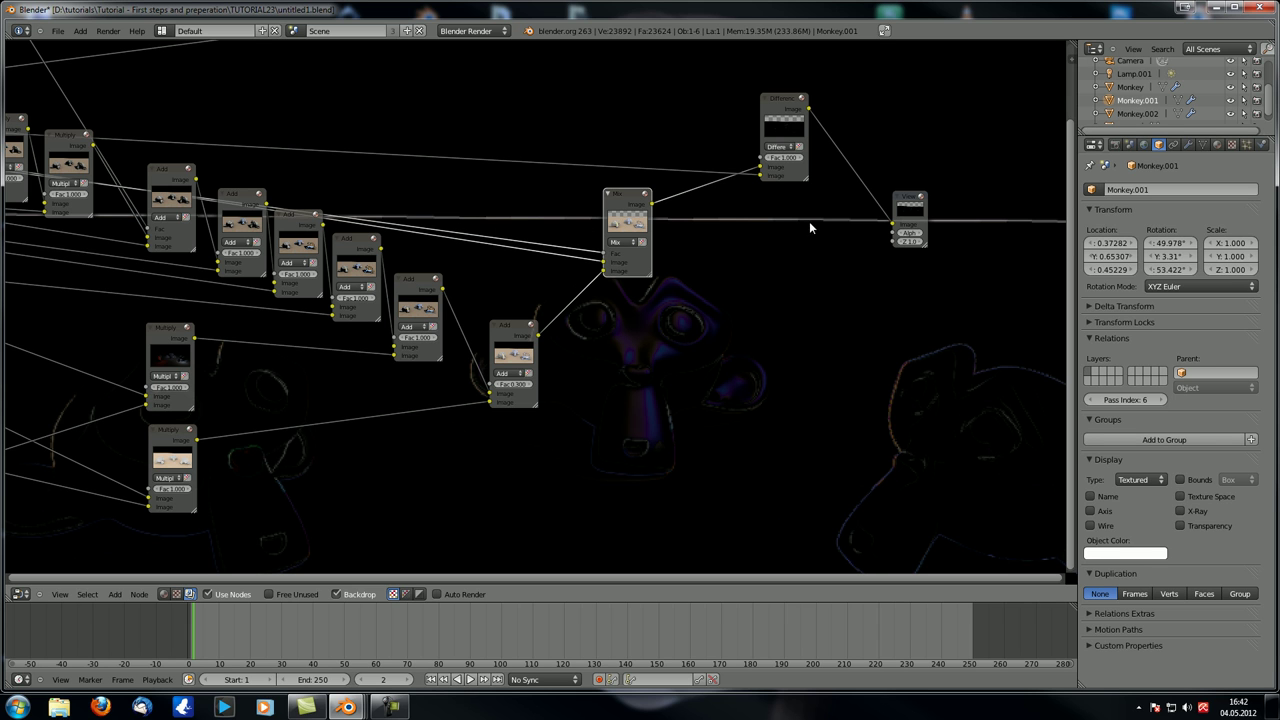
scroll(793, 212, down, 4)
middle_drag(629, 240, 865, 267)
mouse_move(831, 262)
mouse_down()
mouse_move(811, 287)
mouse_move(813, 273)
mouse_up()
ctrl+shift+click(812, 280)
drag(948, 183, 1003, 116)
middle_drag(972, 206, 885, 203)
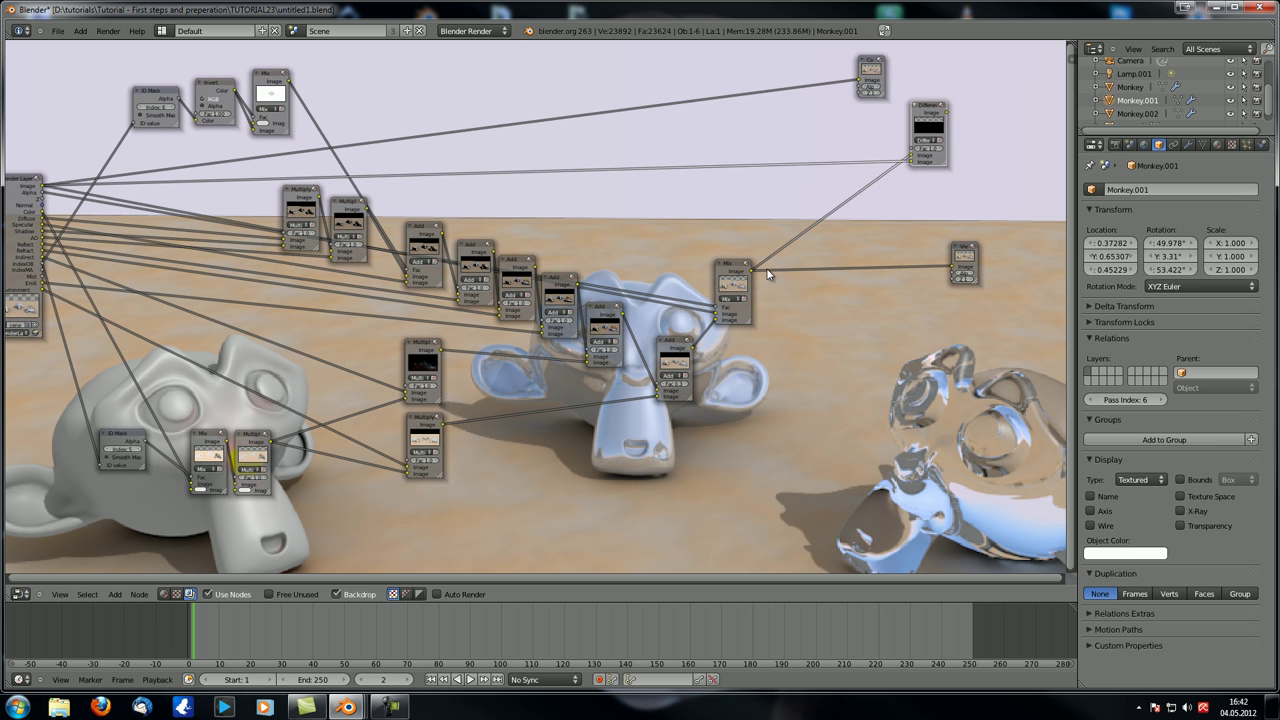
- Insert a Divide node between the Mix and Difference nodes and connect the Render Layers Alpha to its second Image input
scroll(676, 225, down, 1)
middle_drag(673, 224, 697, 222)
key(shift+a)
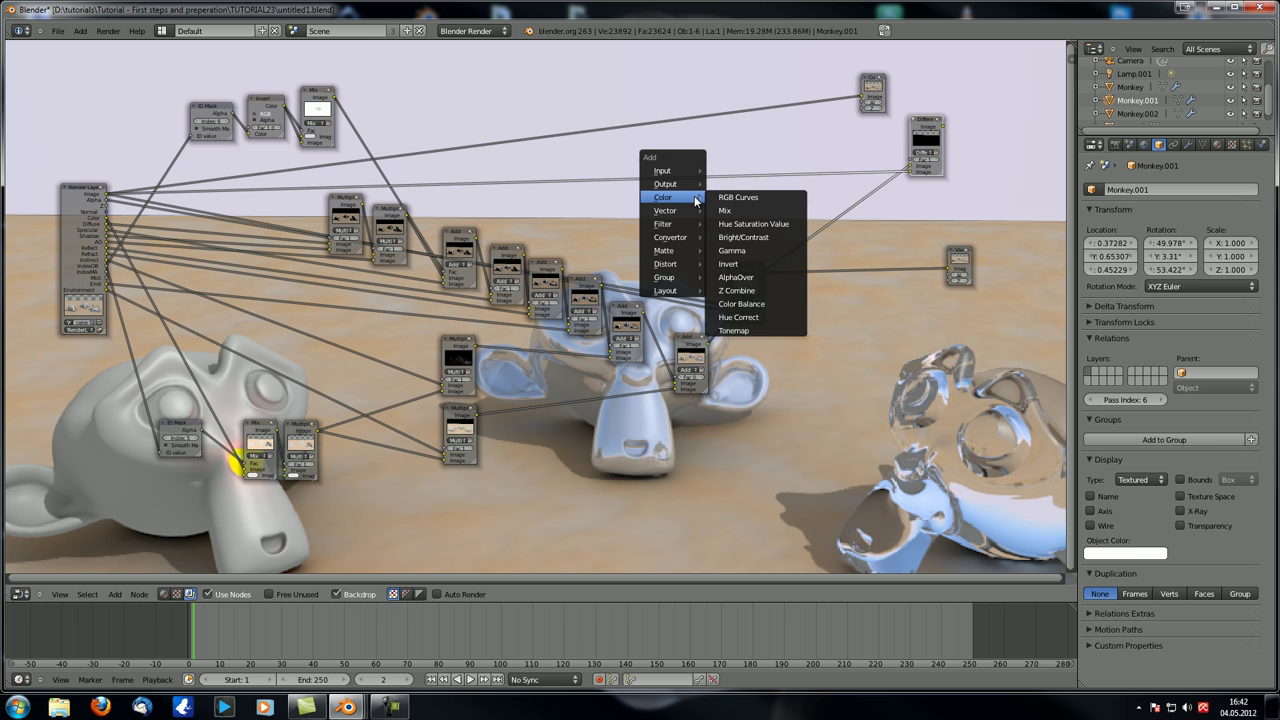
click(742, 268)
key(shift+d)
click(838, 205)
click(840, 220)
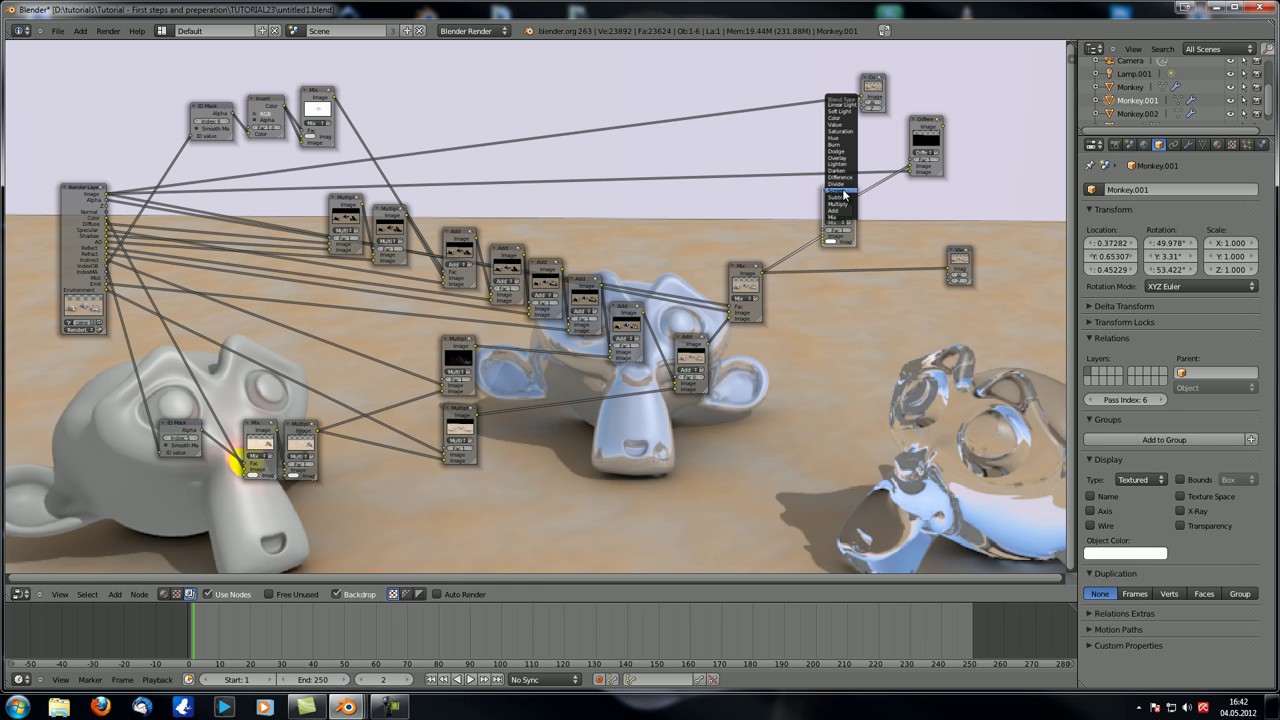
click(837, 184)
drag(105, 203, 823, 243)
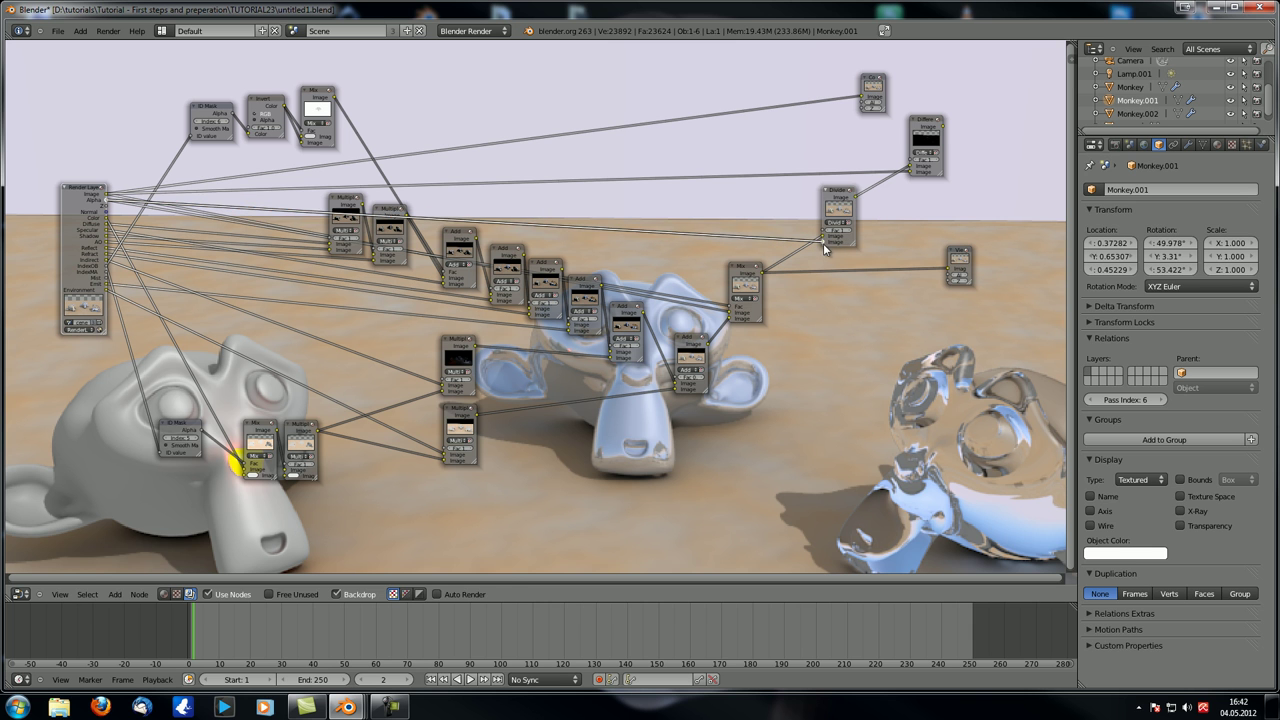
- Preview the Divide node's output, inspect the horizon and monkeys, and move the Mix node closer to the Divide node
middle_drag(893, 341, 643, 337)
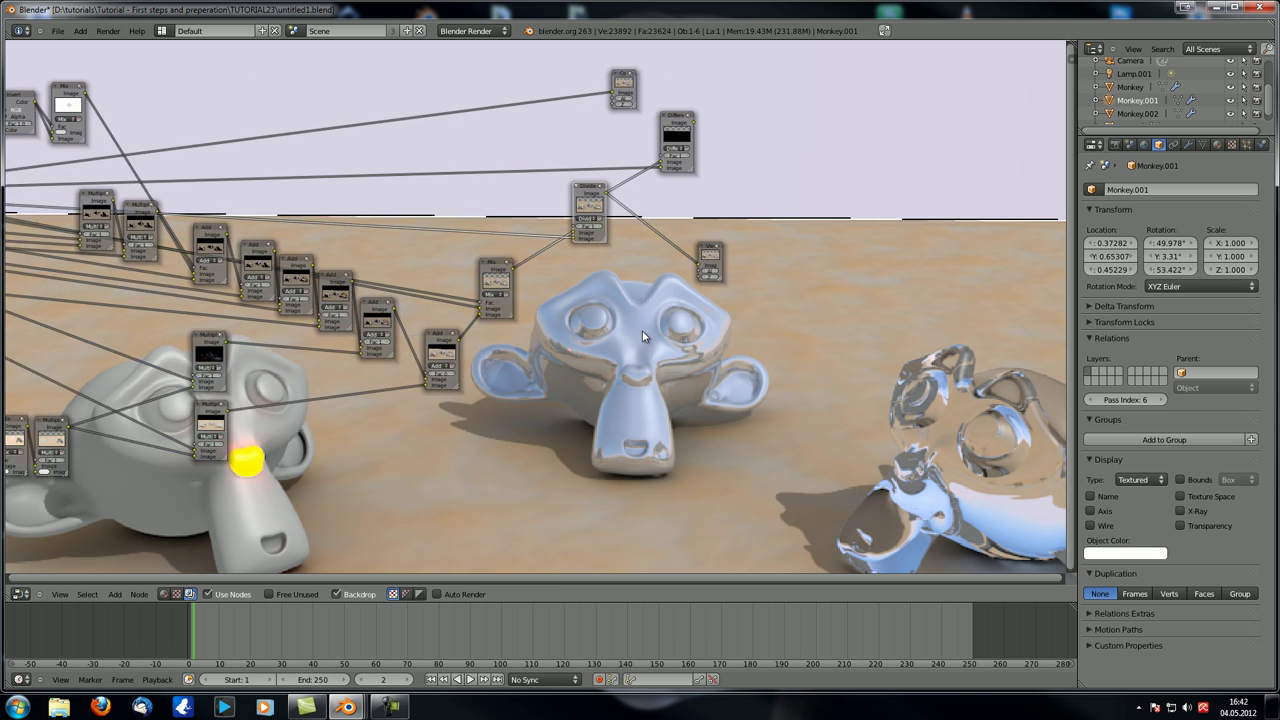
scroll(643, 337, up, 5)
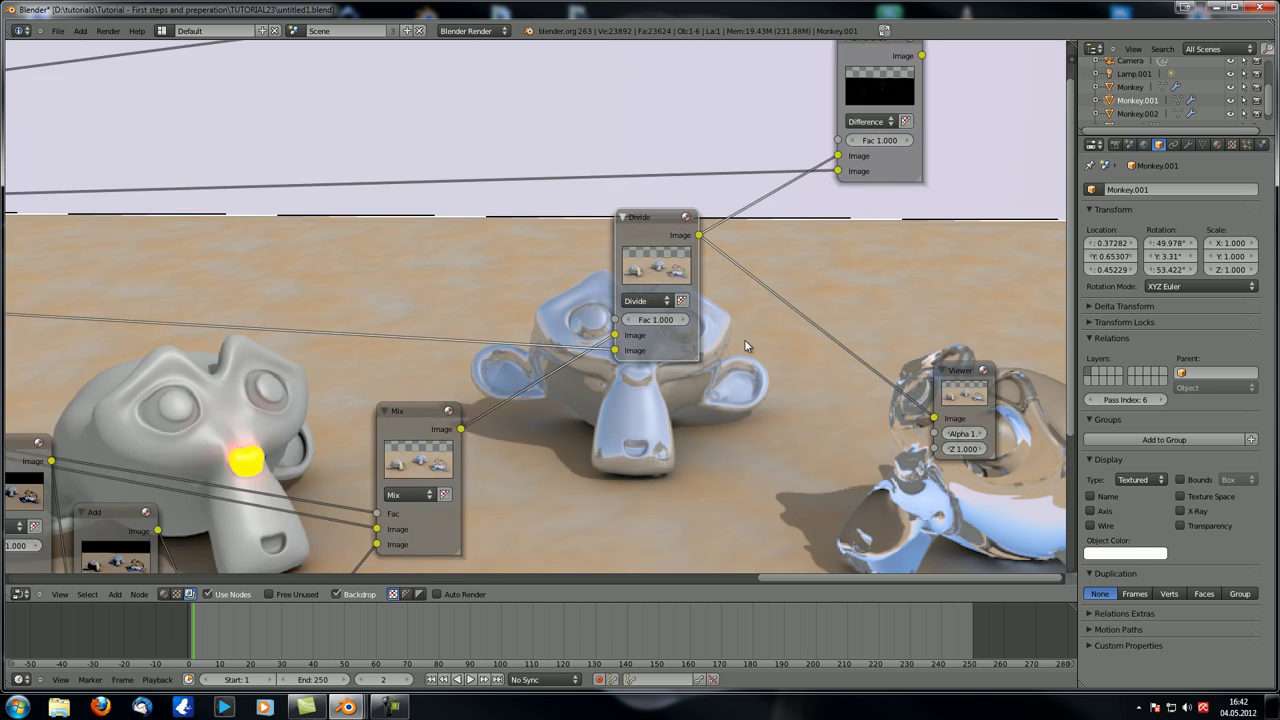
scroll(811, 271, down, 3)
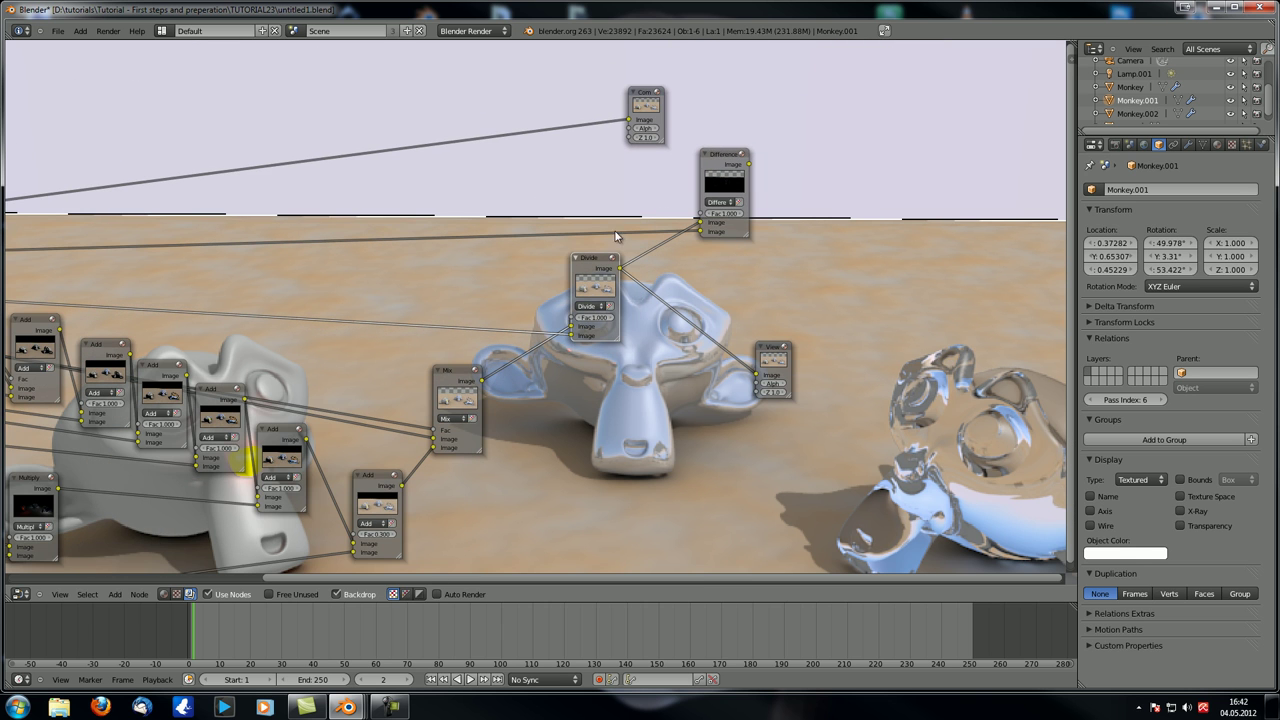
middle_drag(608, 358, 746, 283)
drag(601, 297, 677, 234)
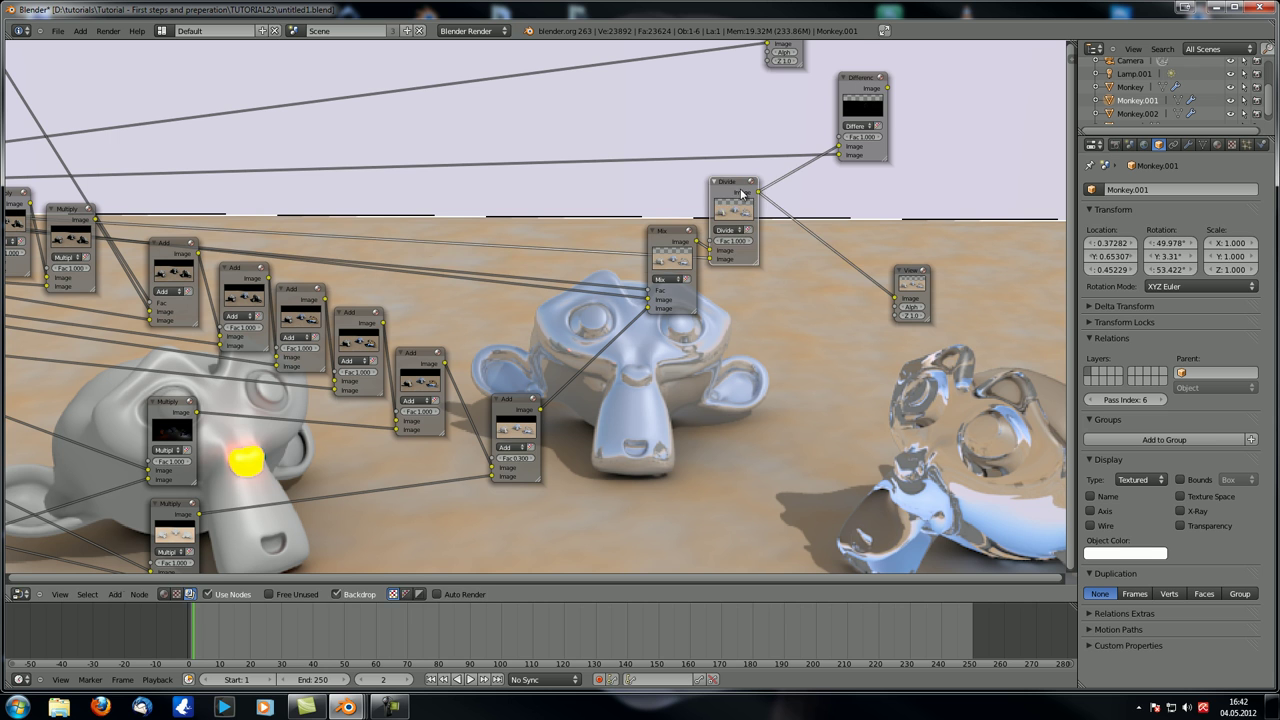
- Relocate the Divide node between the last Add and Mix nodes, reconnecting Mix to Difference and the Render Layers Alpha to Divide's second Image input
drag(741, 193, 827, 224)
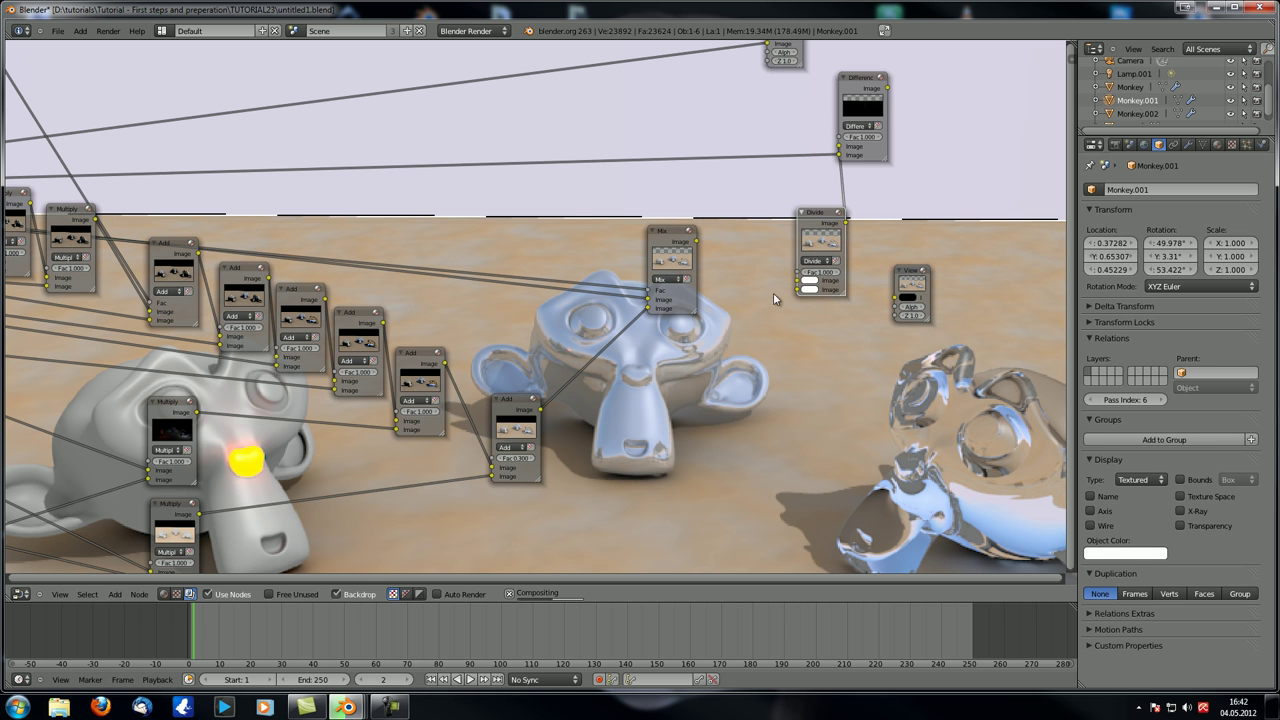
drag(696, 240, 837, 155)
drag(815, 232, 609, 347)
key(Home)
drag(55, 207, 741, 362)
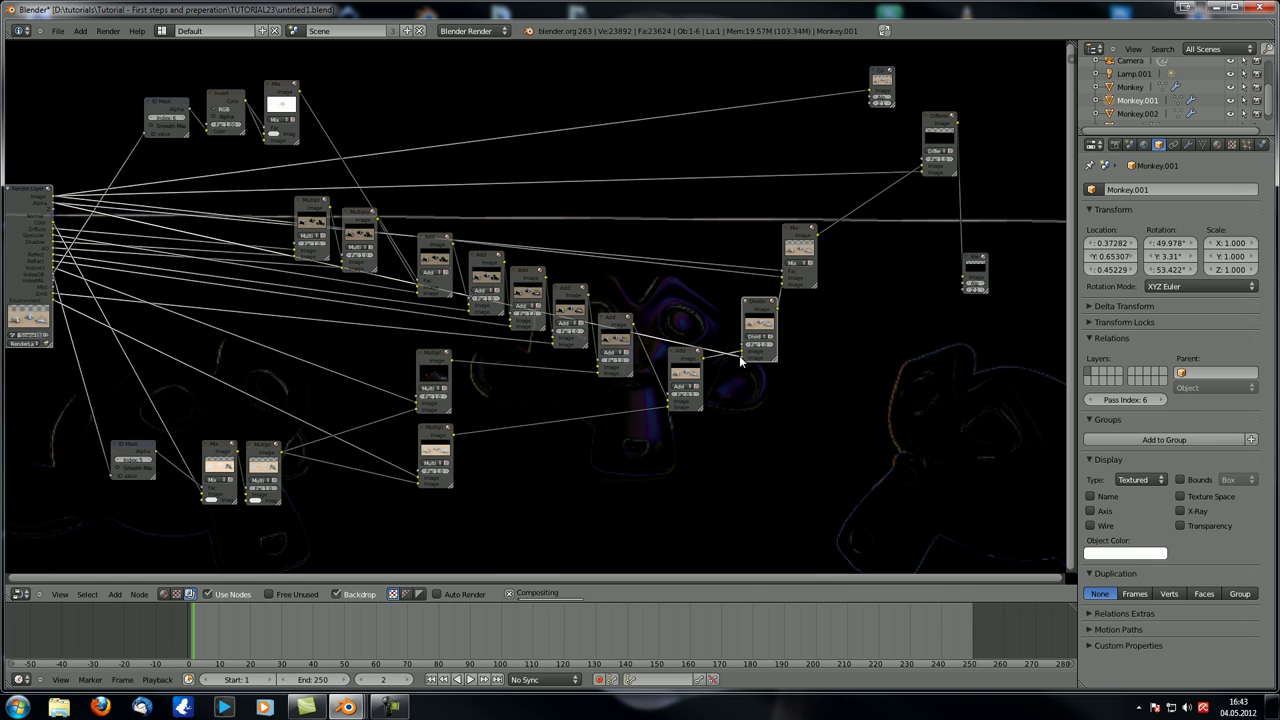
- Set the Divide node's factor to 5 and preview the Mix node's output in the Viewer
scroll(880, 360, up, 2)
middle_drag(880, 360, 583, 320)
scroll(662, 337, up, 2)
scroll(723, 241, up, 1)
drag(478, 365, 938, 398)
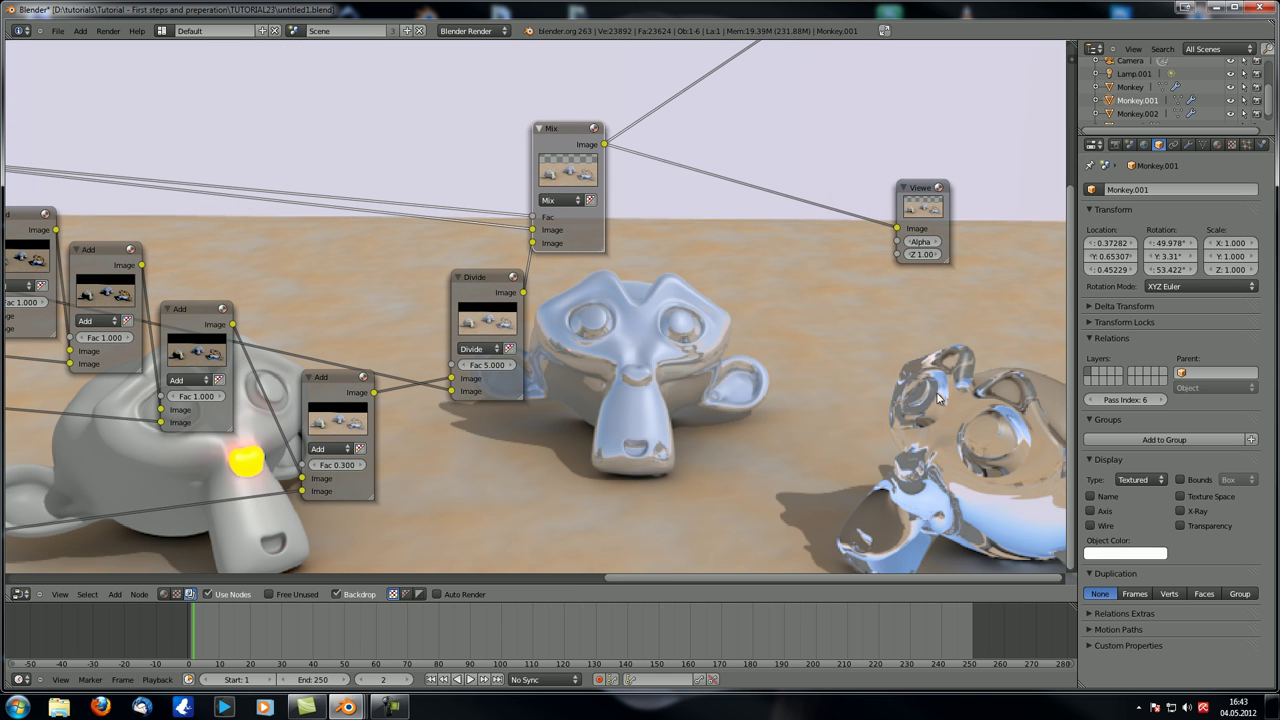
middle_drag(700, 353, 637, 324)
drag(430, 244, 425, 225)
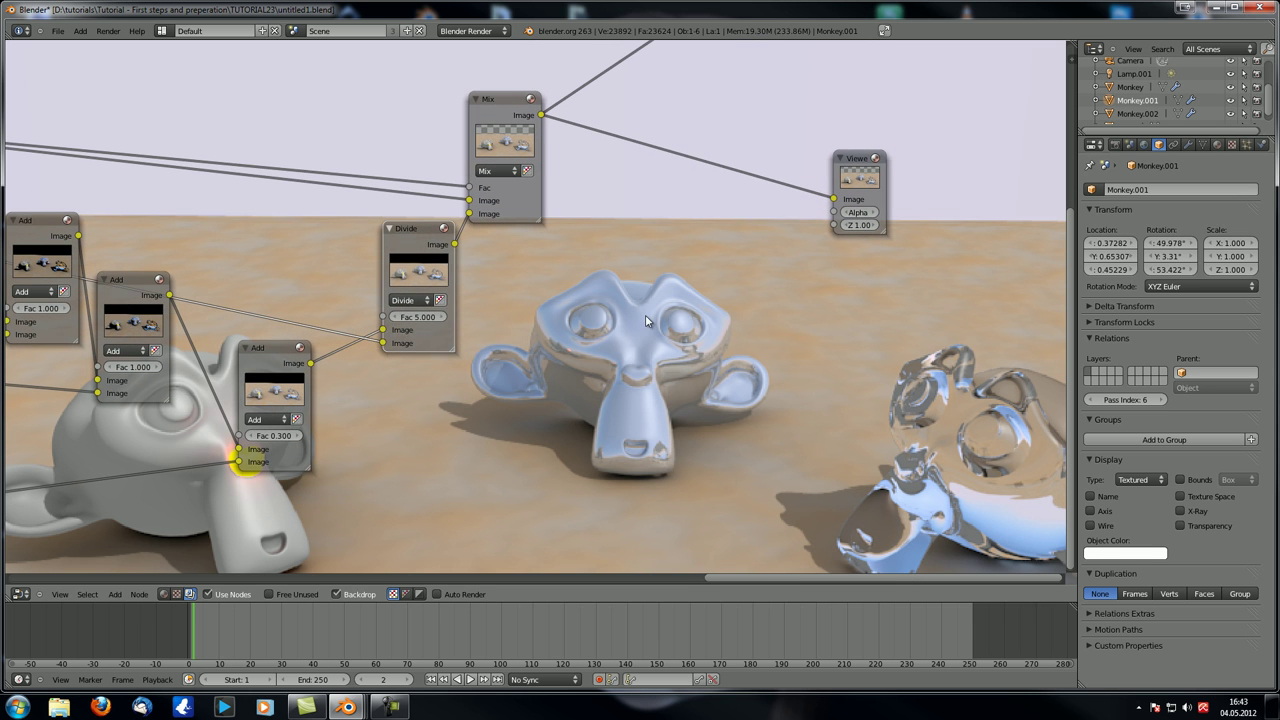
- Preview the Difference node's output in the Viewer to examine the remaining deviation along the horizon
scroll(650, 318, down, 3)
middle_drag(701, 183, 701, 269)
ctrl+shift+click(730, 70)
middle_drag(695, 349, 730, 312)
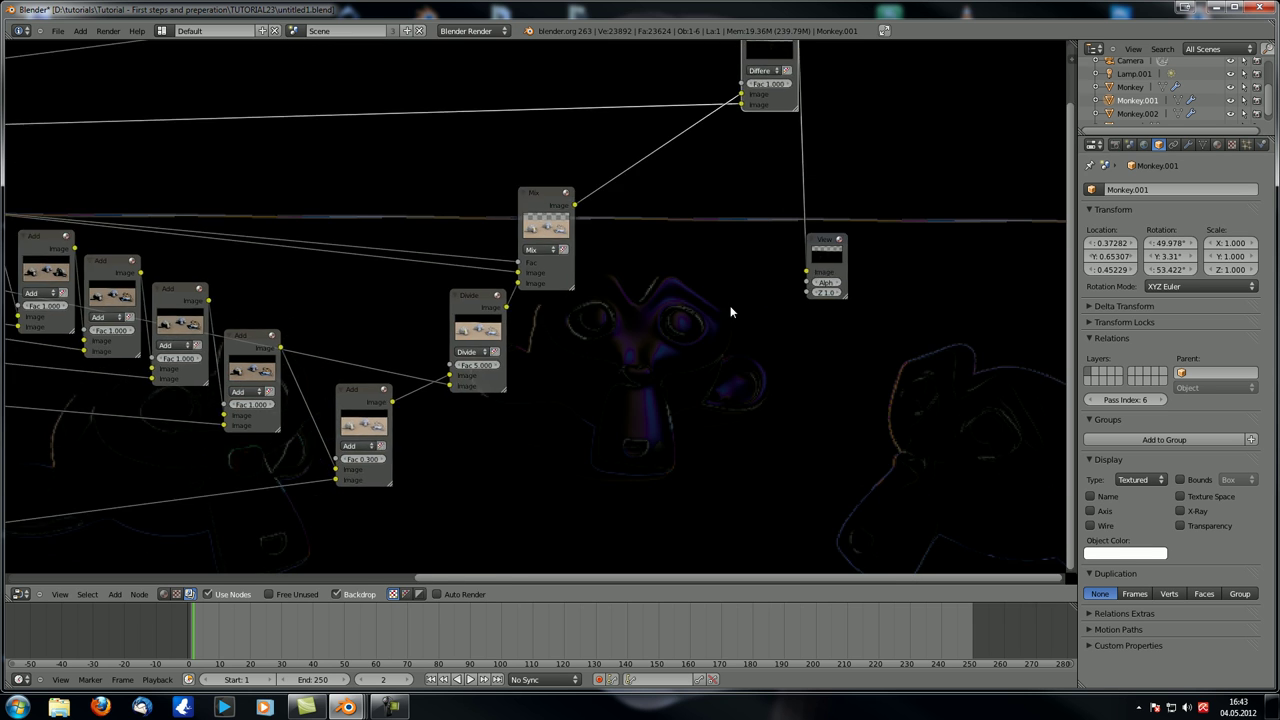
- Try factors of 4, 3 and 2 on the Divide node to compare the horizon deviation
drag(482, 371, 481, 372)
click(485, 366)
text(4)
key(Return)
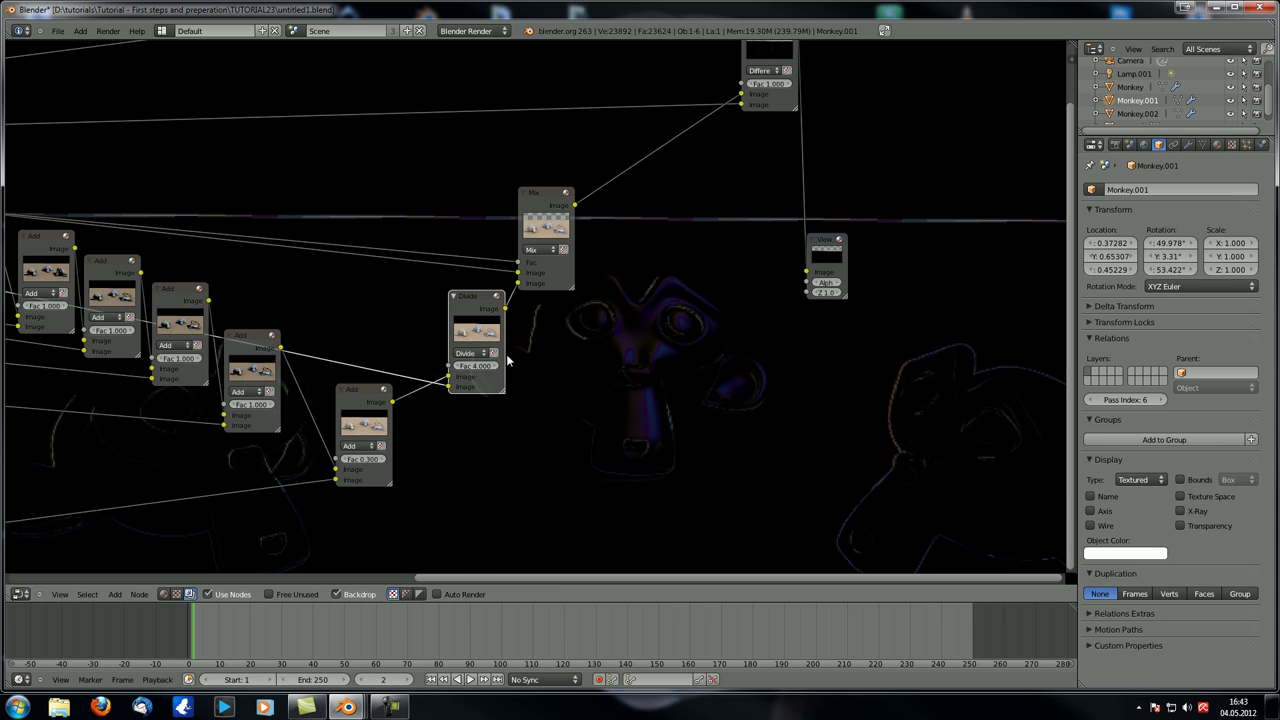
click(476, 367)
text(3)
key(Return)
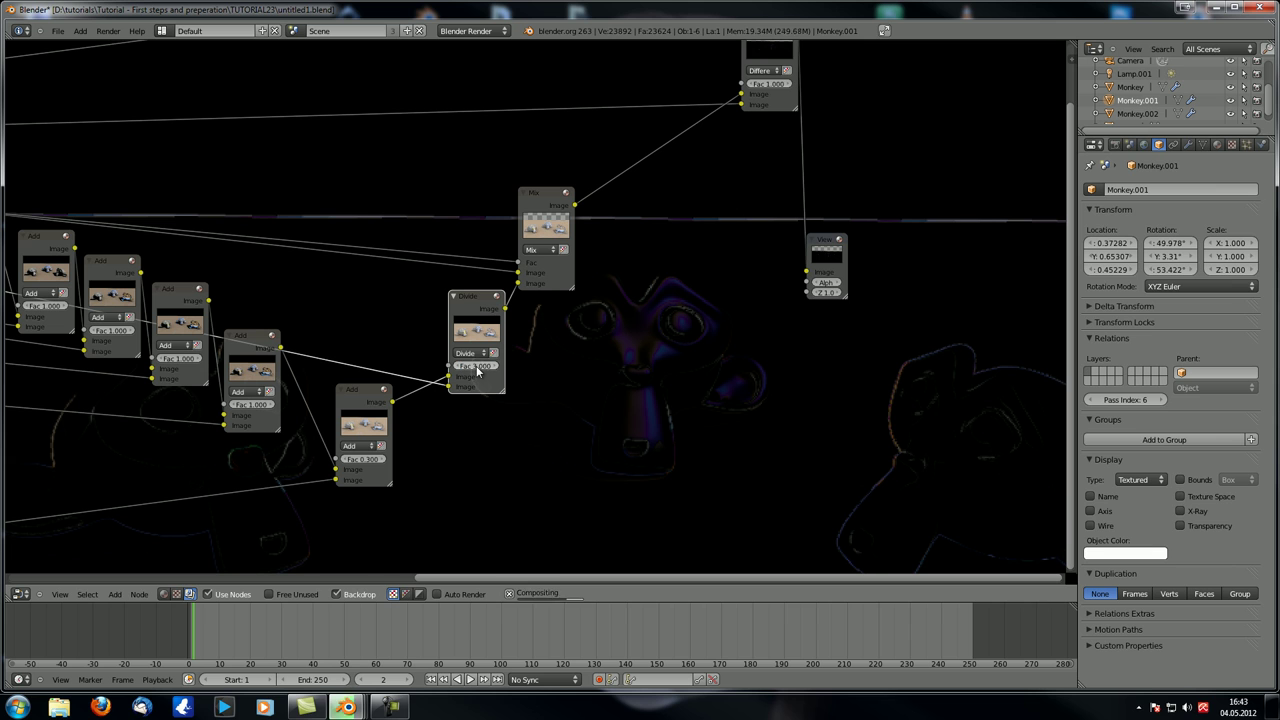
key(Return)
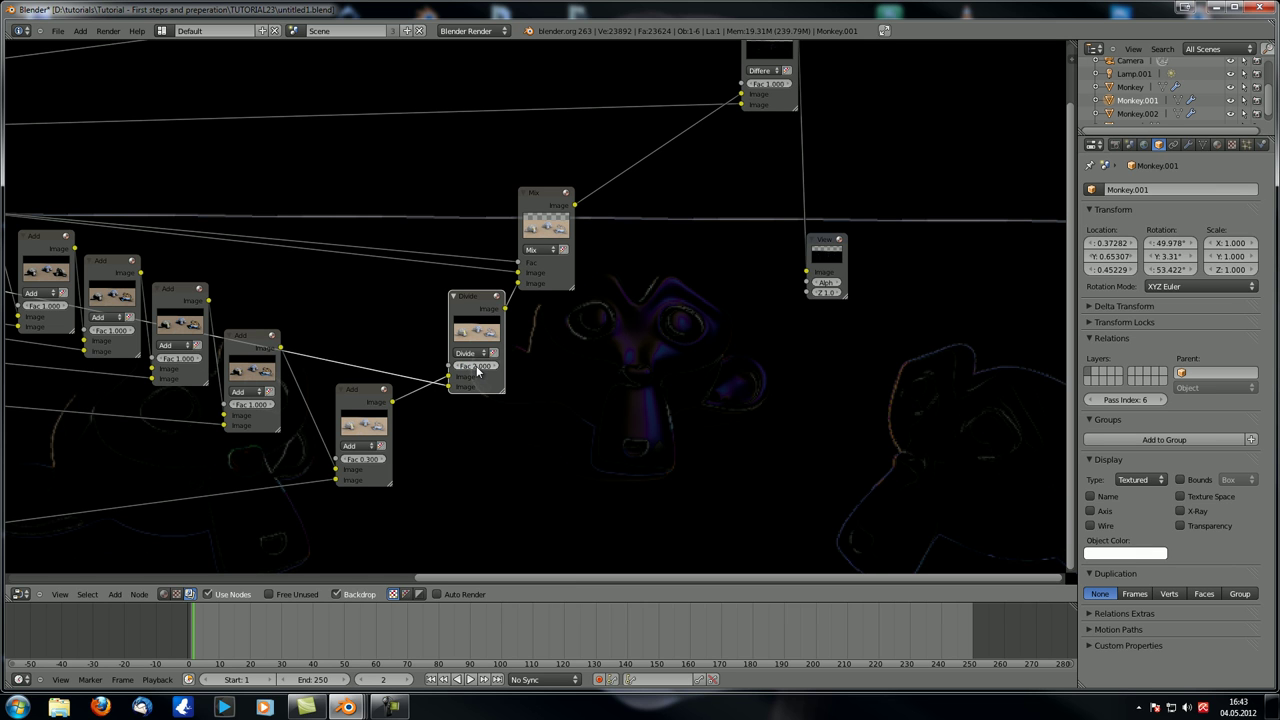
- Try a factor of 3 again on the Divide node, and settle on 3.5
click(477, 368)
text(3)
key(Return)
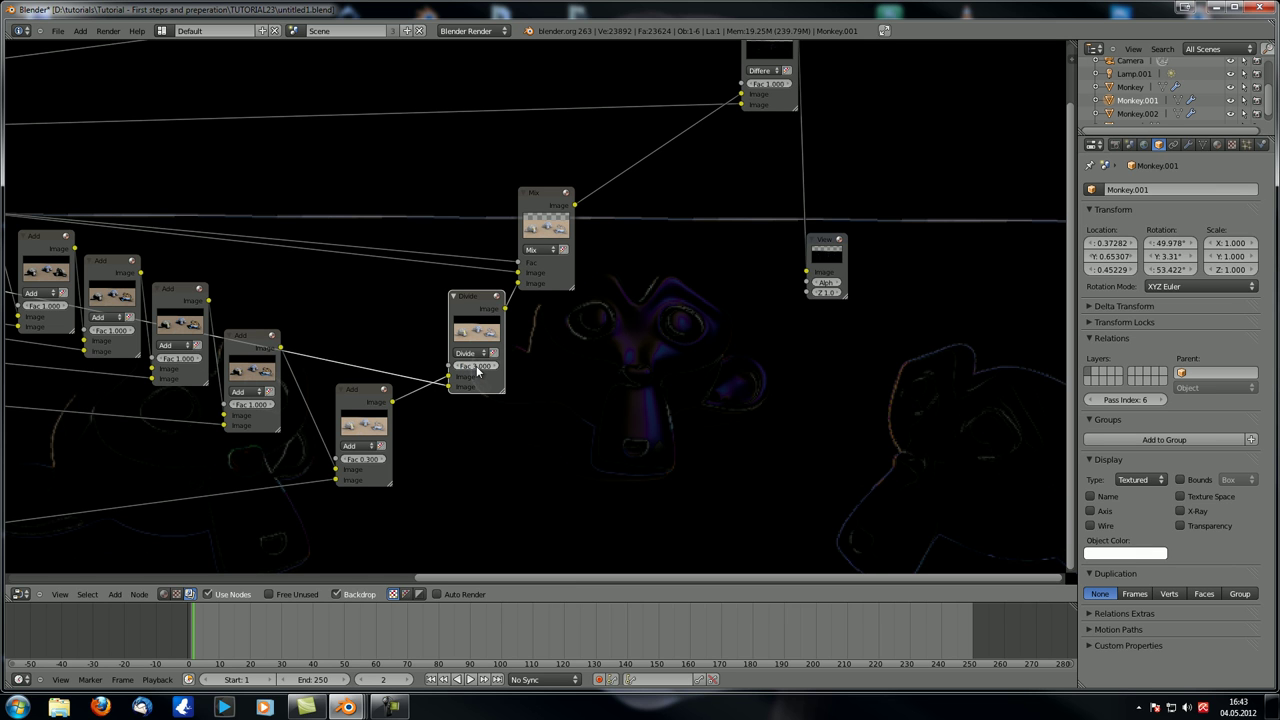
click(477, 368)
key(Return)
scroll(652, 155, down, 2)
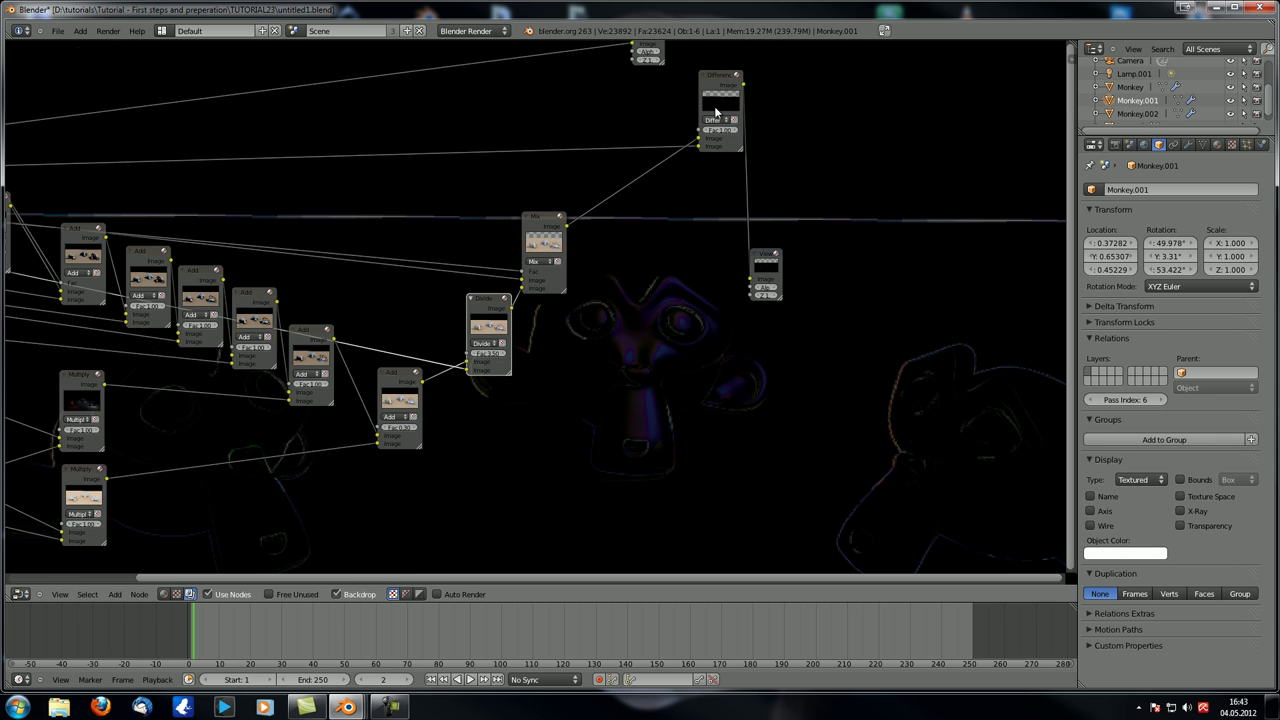
- Preview the Mix output and the Render Layers Image alternately in the Viewer to compare the rebuilt image with the original
ctrl+shift+click(543, 223)
middle_drag(360, 198, 613, 243)
scroll(610, 243, down, 2)
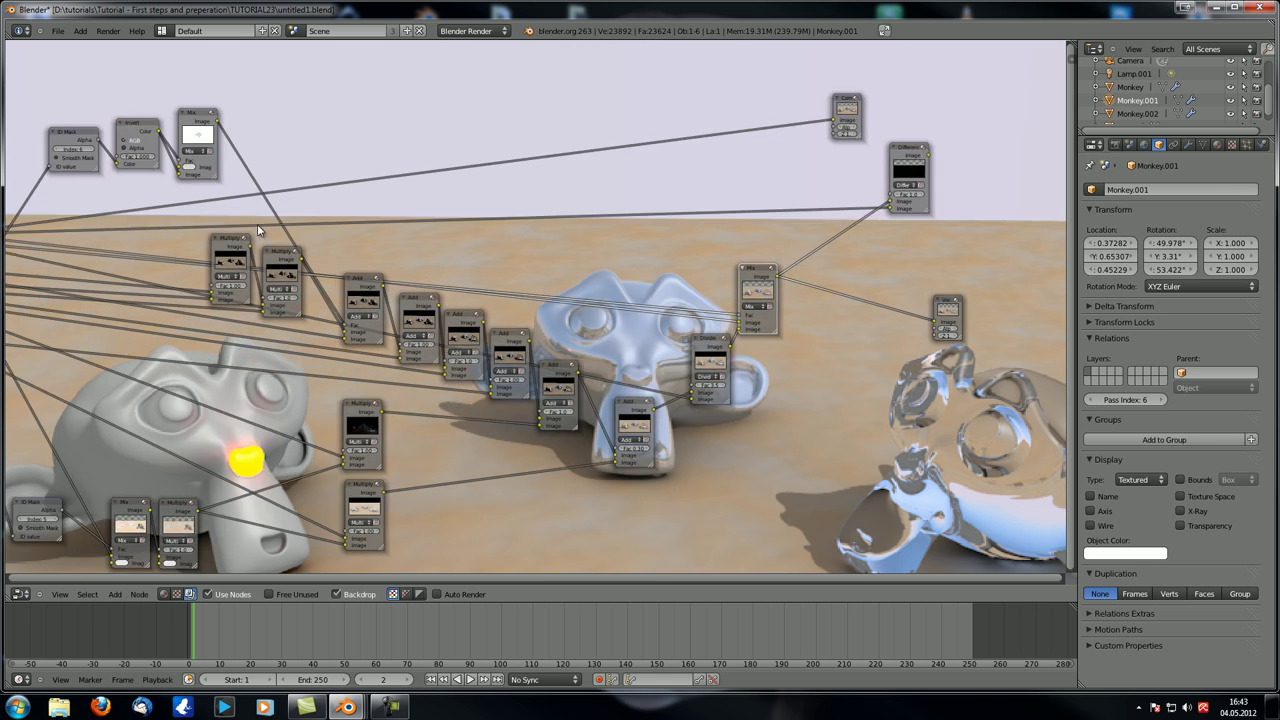
scroll(257, 268, down, 1)
click(54, 259)
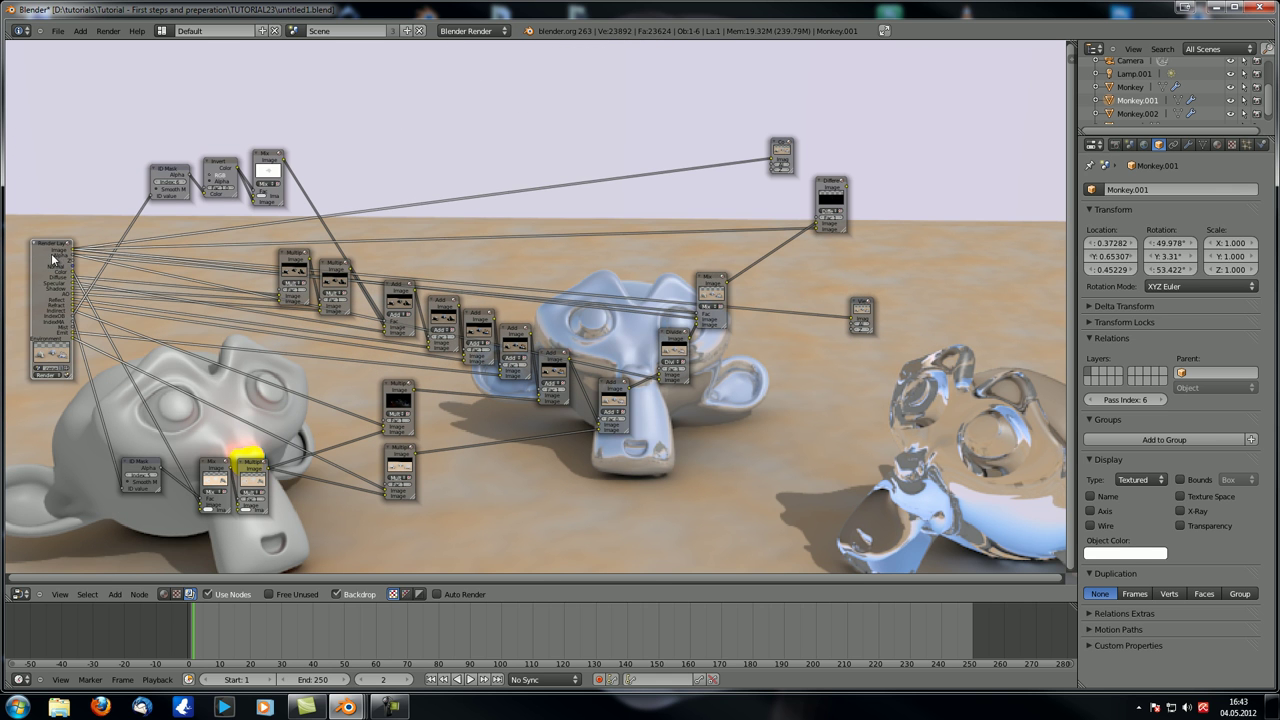
click(716, 285)
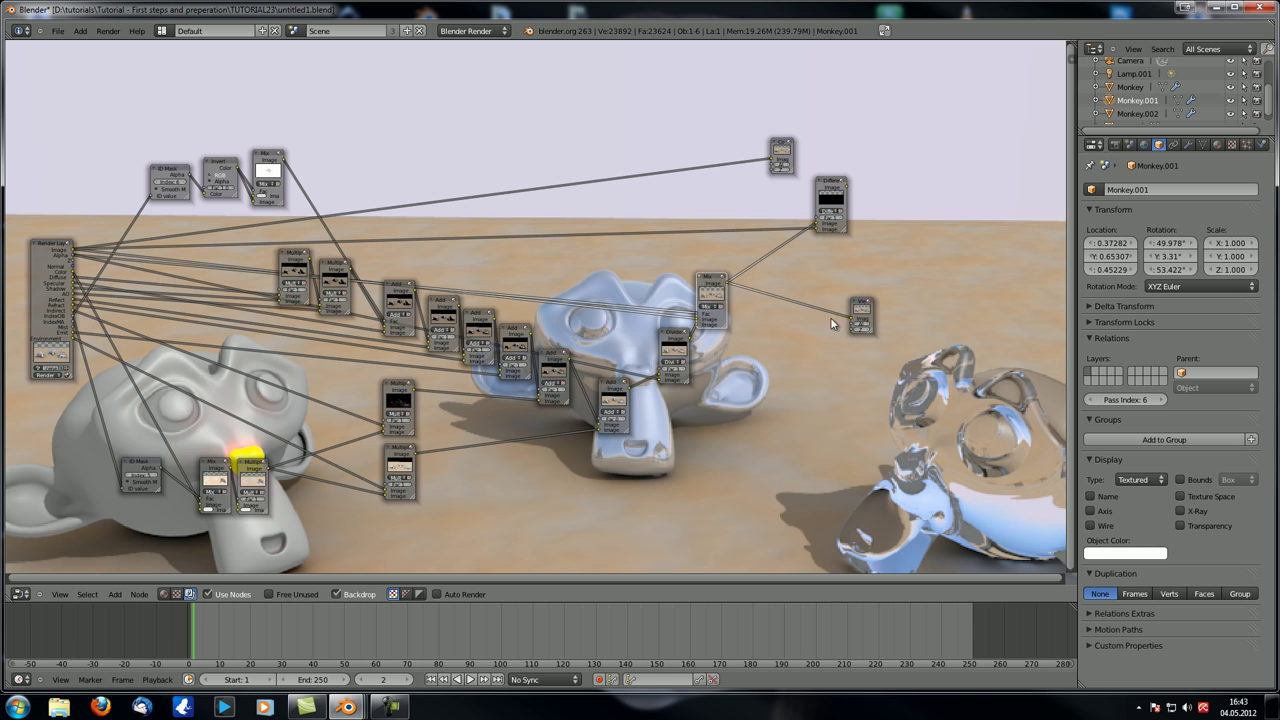
- Move the Viewer node farther away from the Mix node
scroll(831, 323, up, 5)
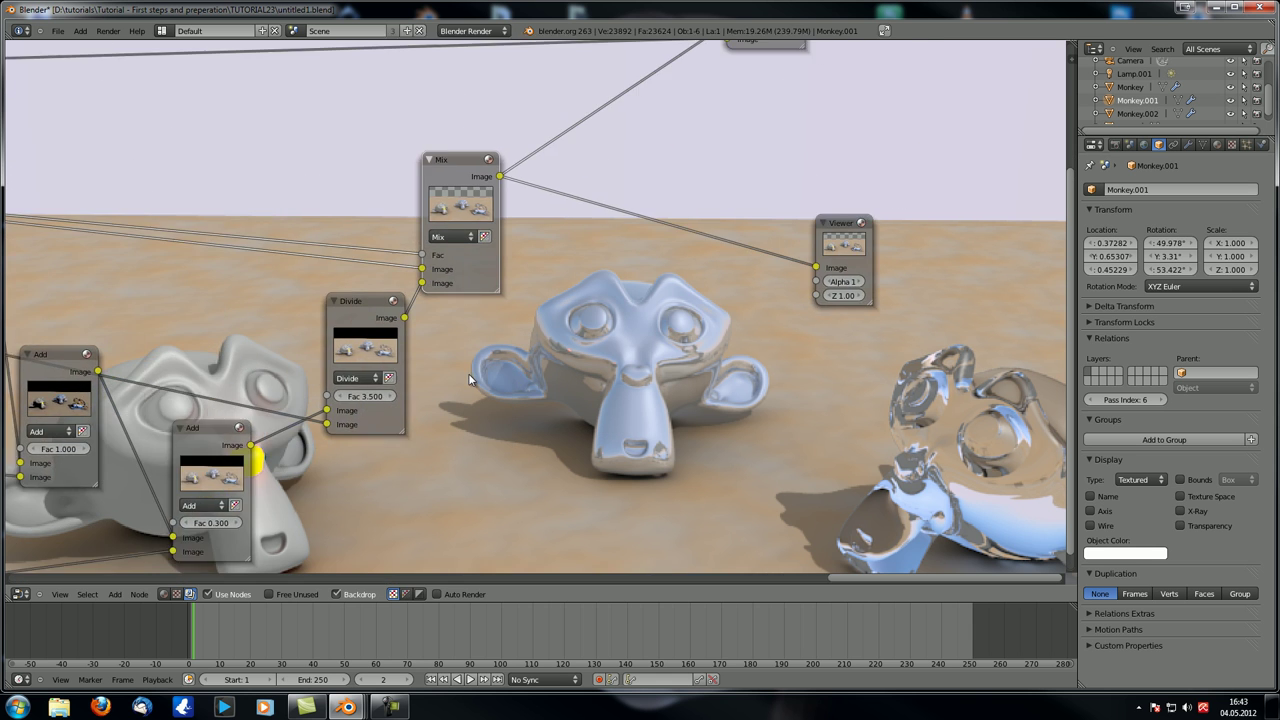
scroll(468, 373, down, 3)
drag(700, 268, 788, 212)
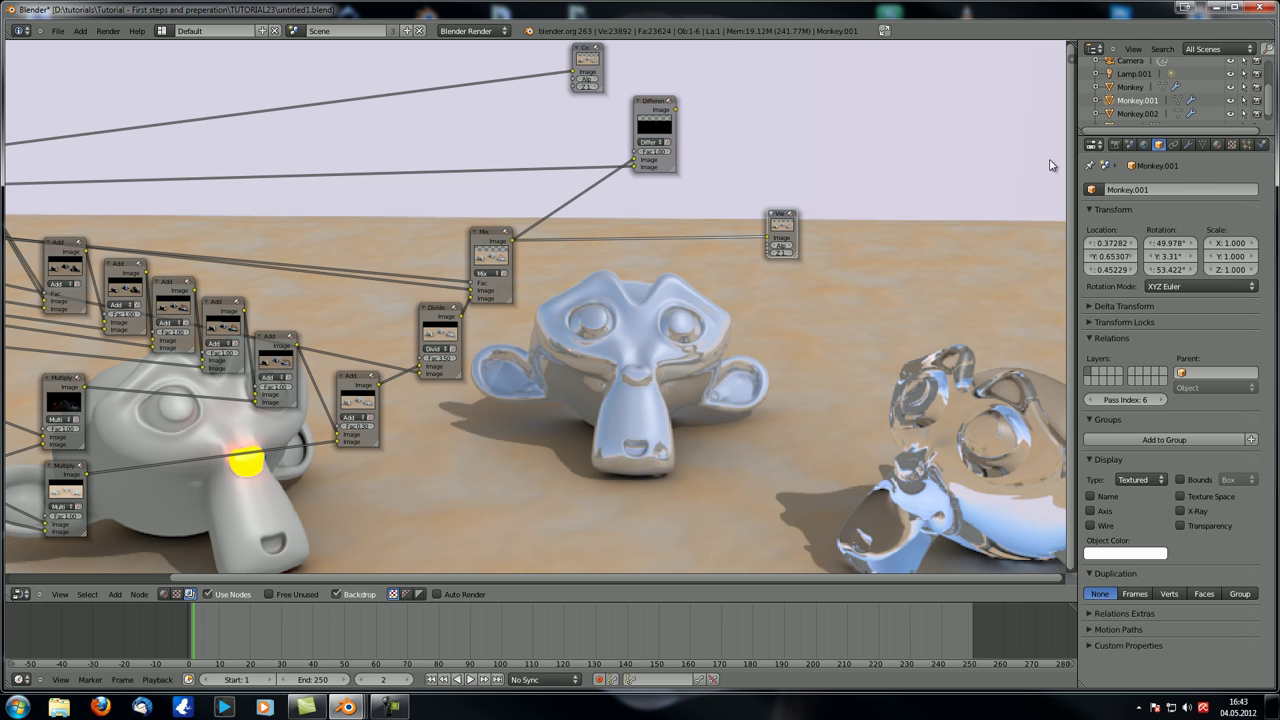
- Review the enabled passes in the render layer settings and save the file
click(1114, 145)
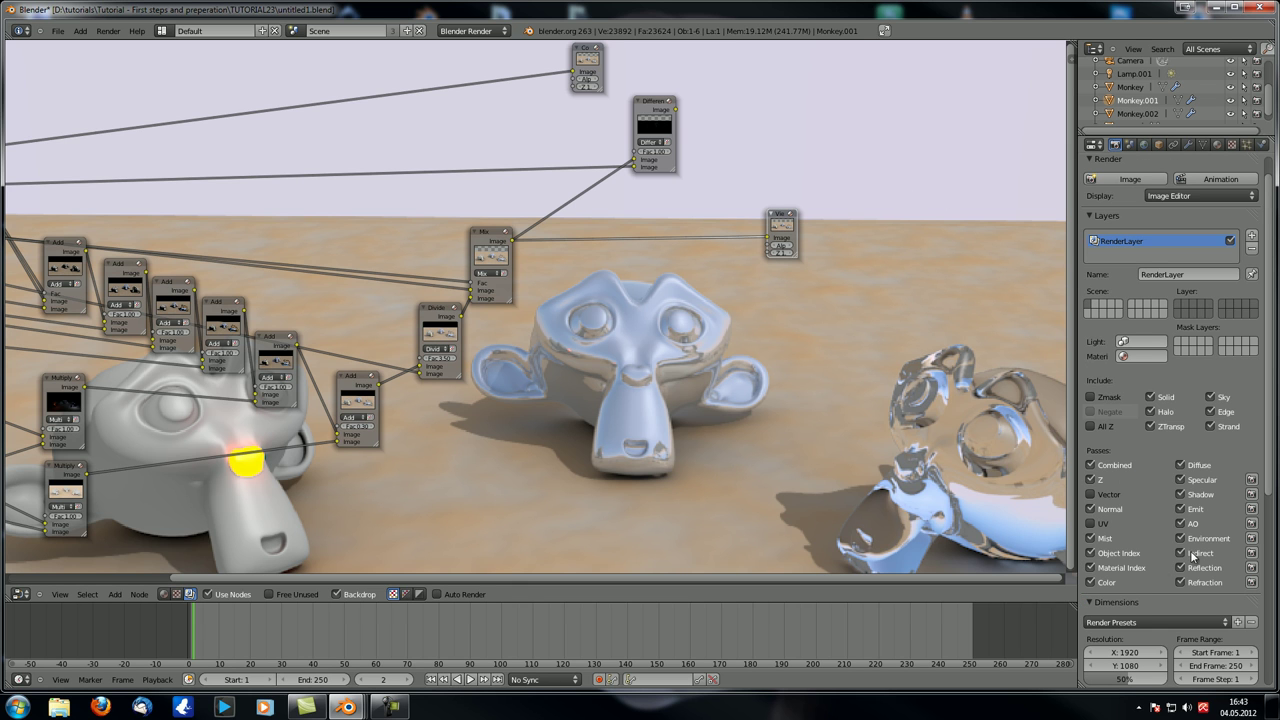
middle_drag(655, 523, 756, 496)
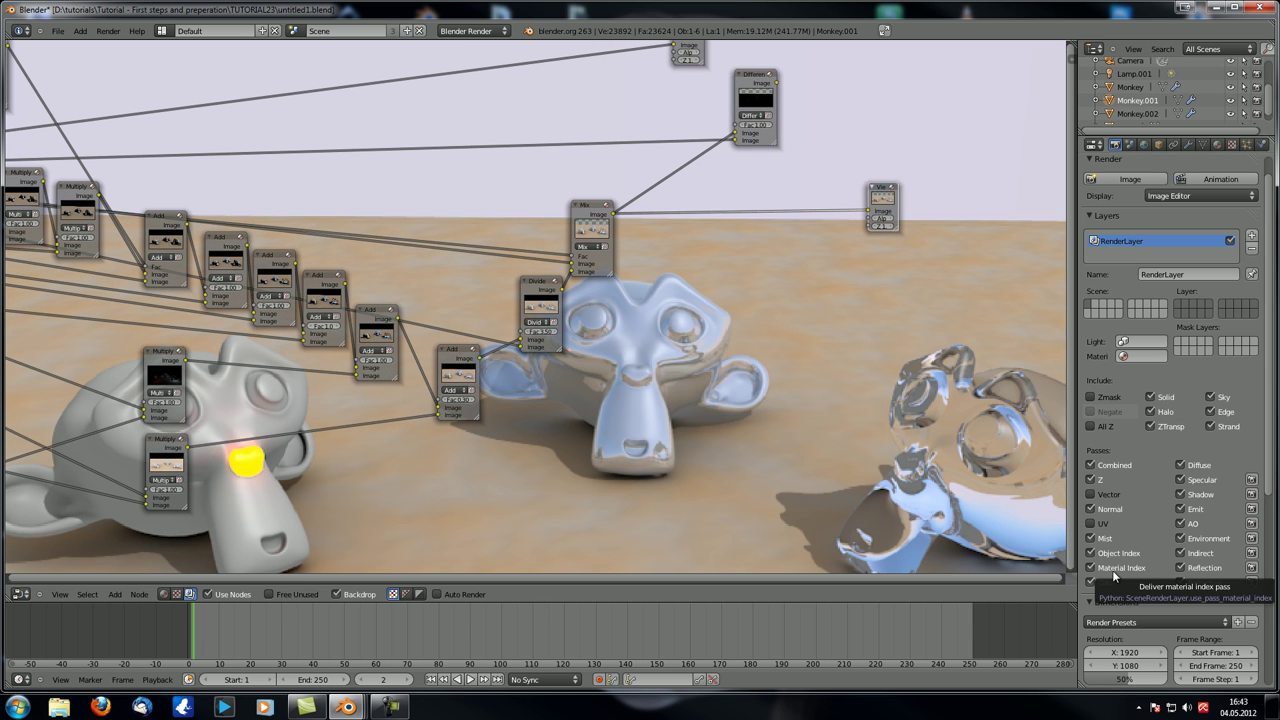
scroll(653, 456, down, 2)
key(ctrl+s)
click(653, 456)
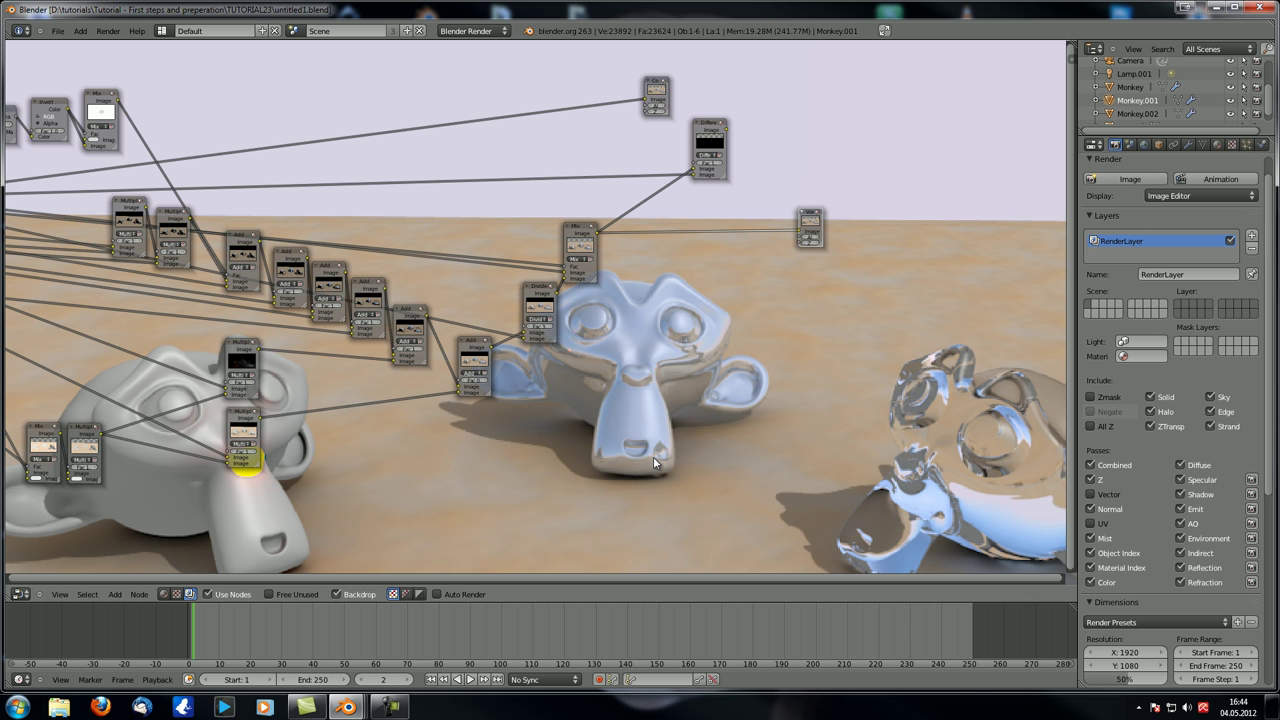
- Switch the node area to the 3D View and select the monkey with the yellow nose
click(35, 594)
click(40, 574)
scroll(474, 417, down, 4)
scroll(482, 420, up, 5)
scroll(482, 420, up, 4)
right_click(470, 345)
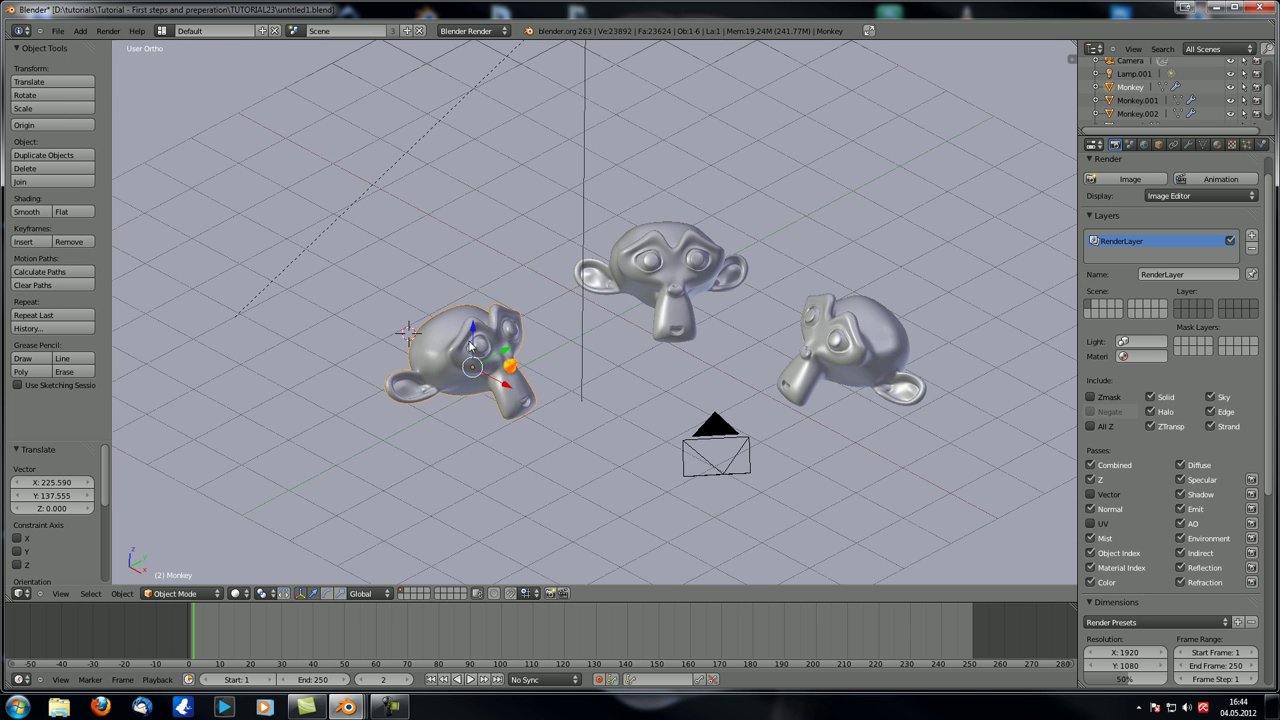
middle_drag(586, 417, 561, 401)
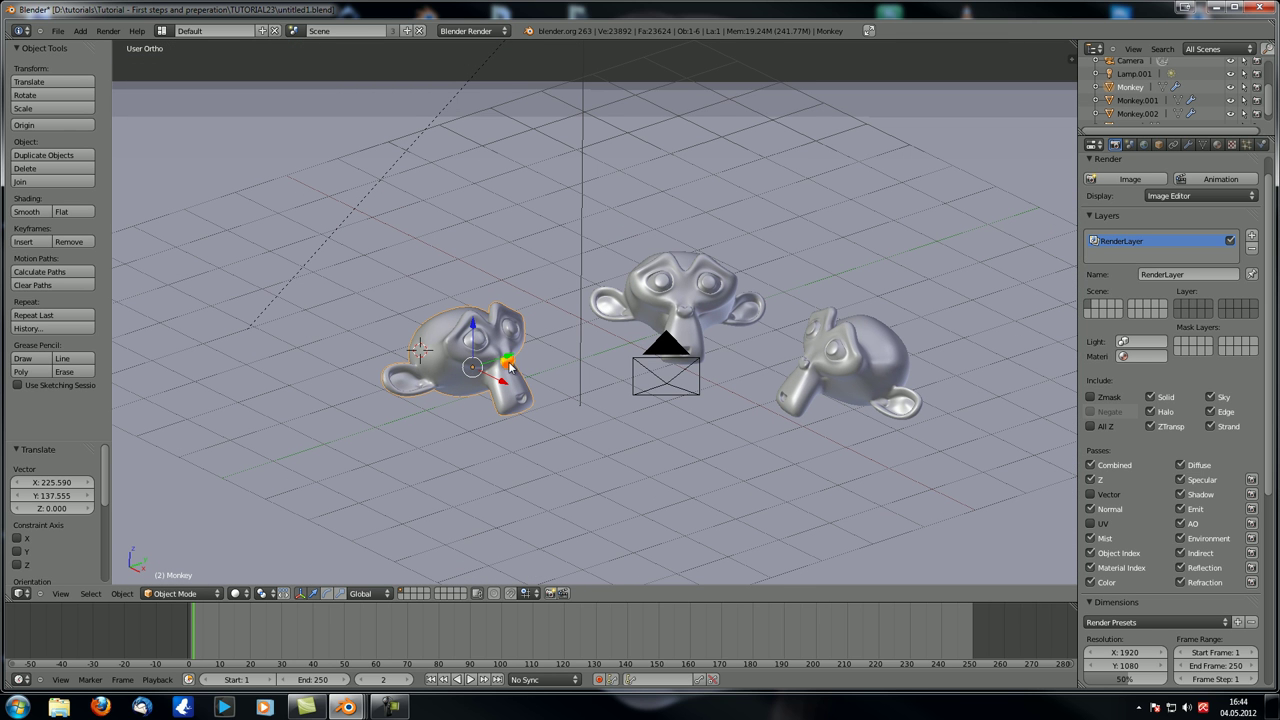
- Enable Subsurface Scattering in the selected monkey's material and render the image again
click(1217, 145)
scroll(1140, 260, up, 2)
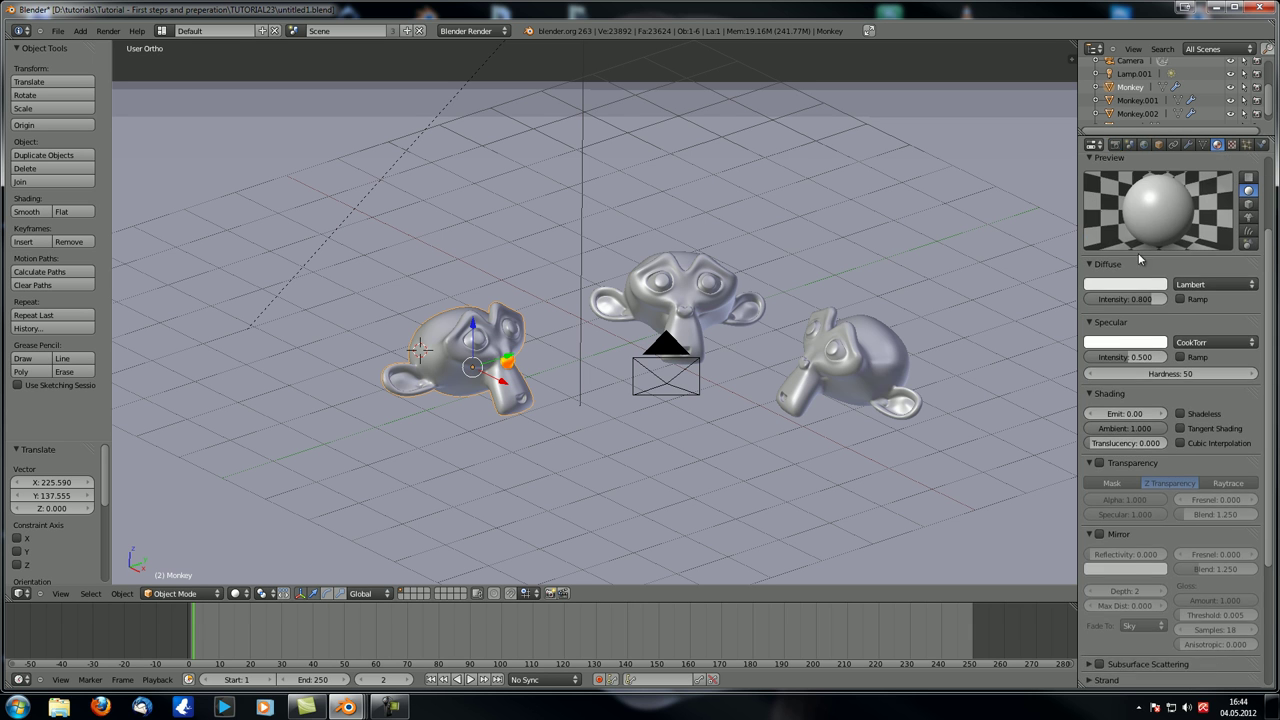
scroll(1140, 260, up, 3)
scroll(1160, 530, down, 6)
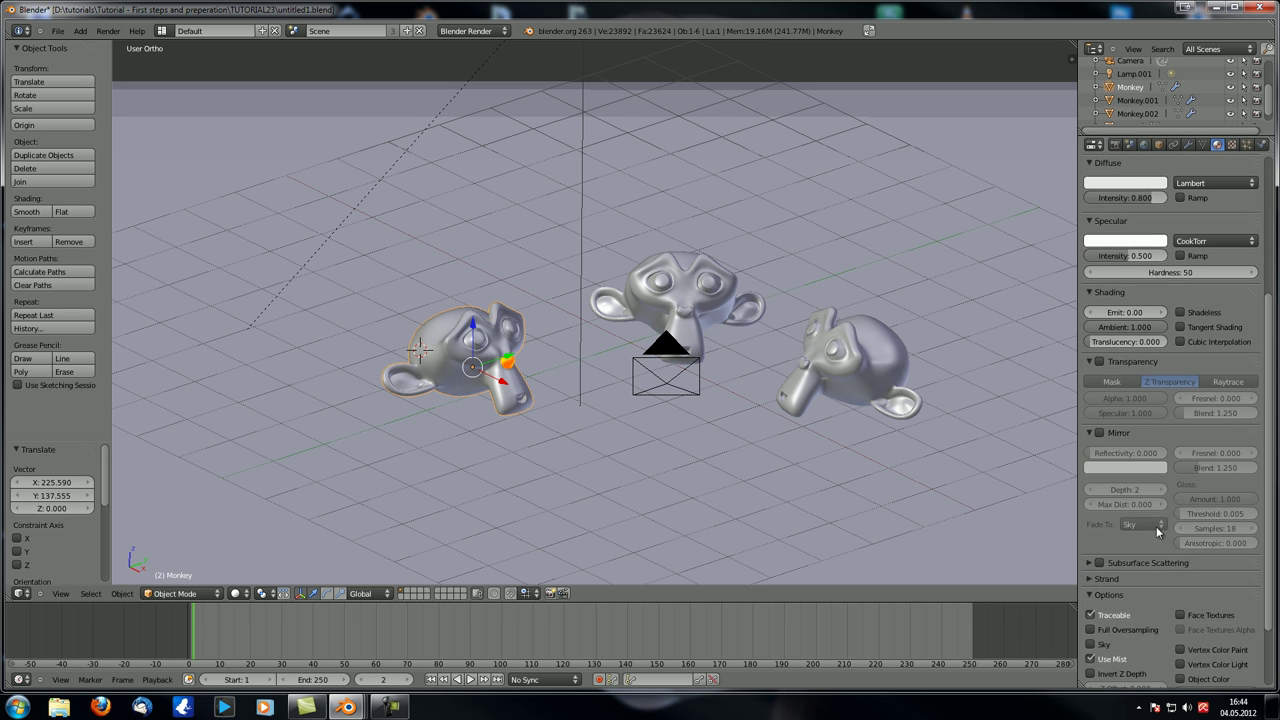
scroll(1128, 500, down, 2)
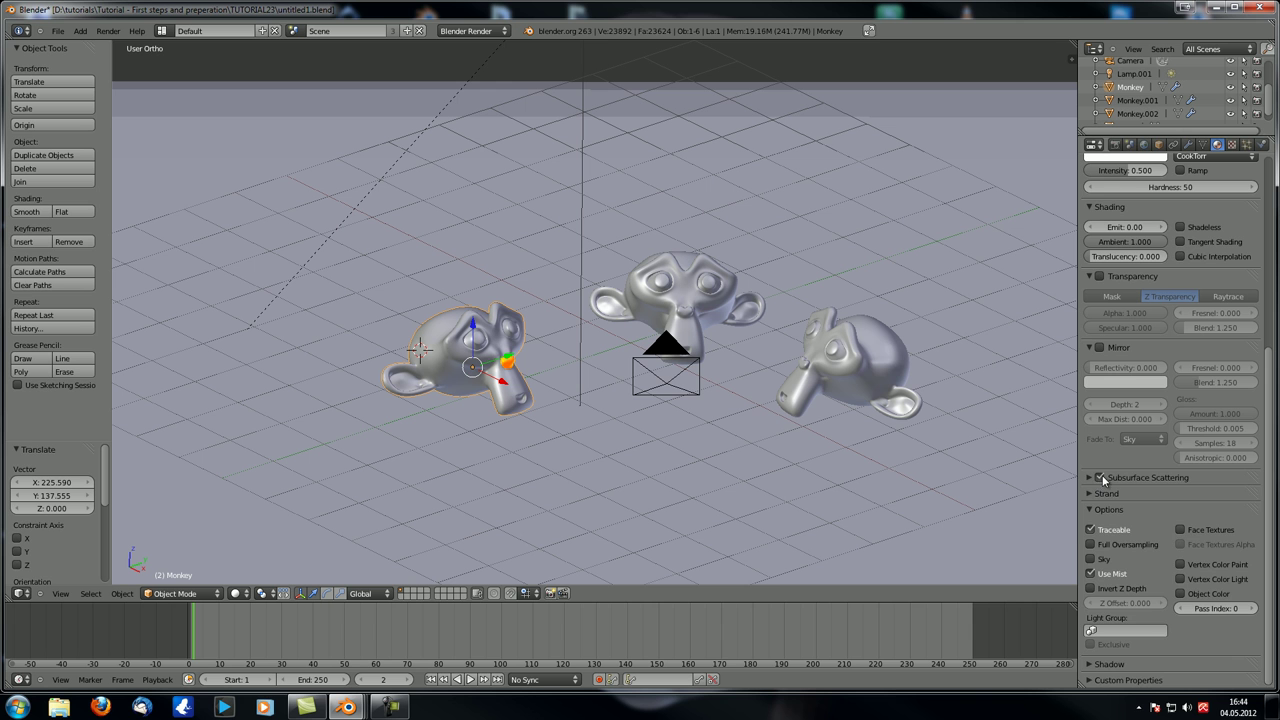
click(1101, 478)
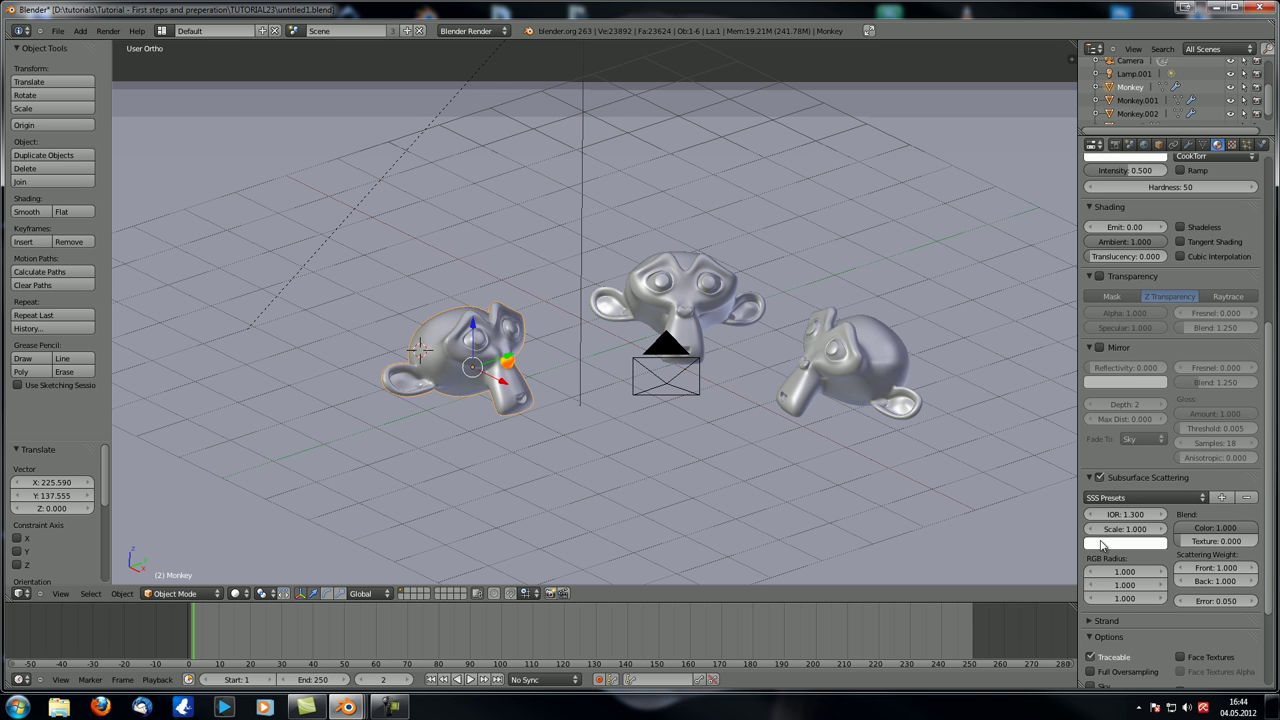
mouse_move(594, 371)
middle_down()
mouse_move(560, 375)
mouse_move(612, 380)
mouse_move(572, 379)
mouse_move(600, 387)
middle_up()
key(F12)
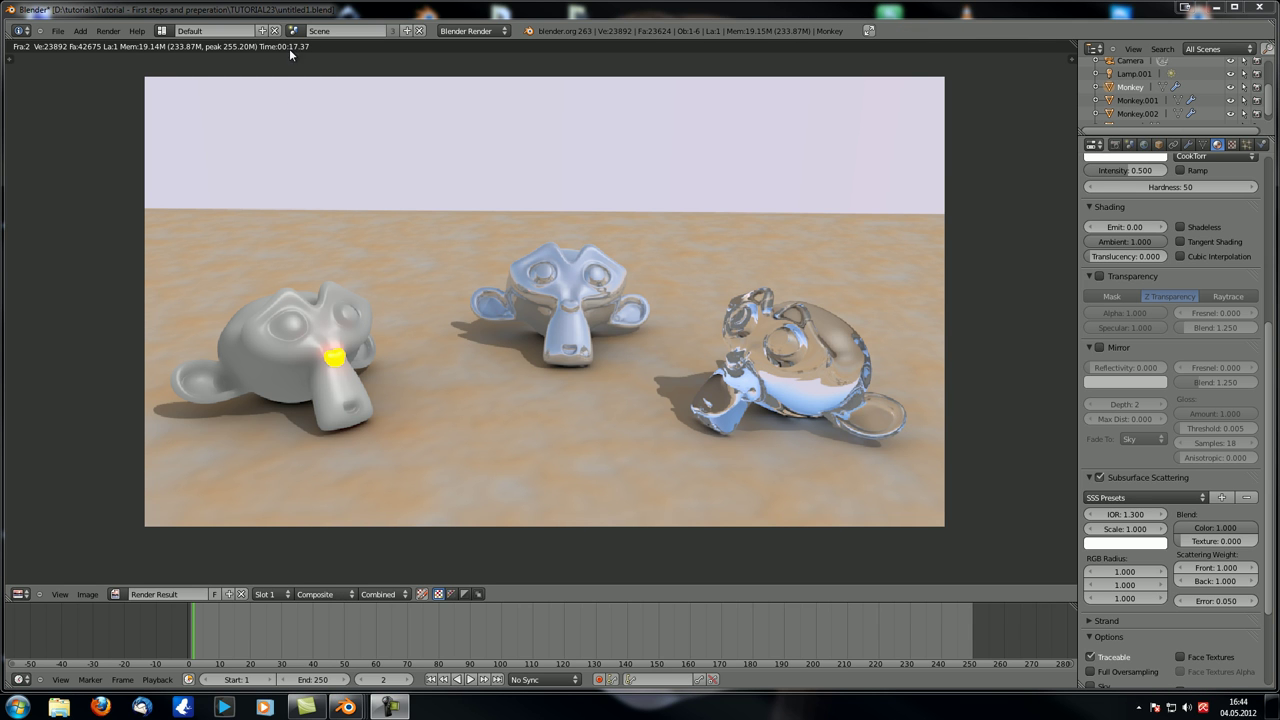
- Return the area to the Node Editor and preview the Difference node's output to examine the subsurface scattering monkey
click(23, 595)
click(57, 456)
scroll(436, 408, down, 7)
middle_drag(448, 412, 529, 370)
scroll(587, 433, up, 5)
ctrl+shift+click(871, 187)
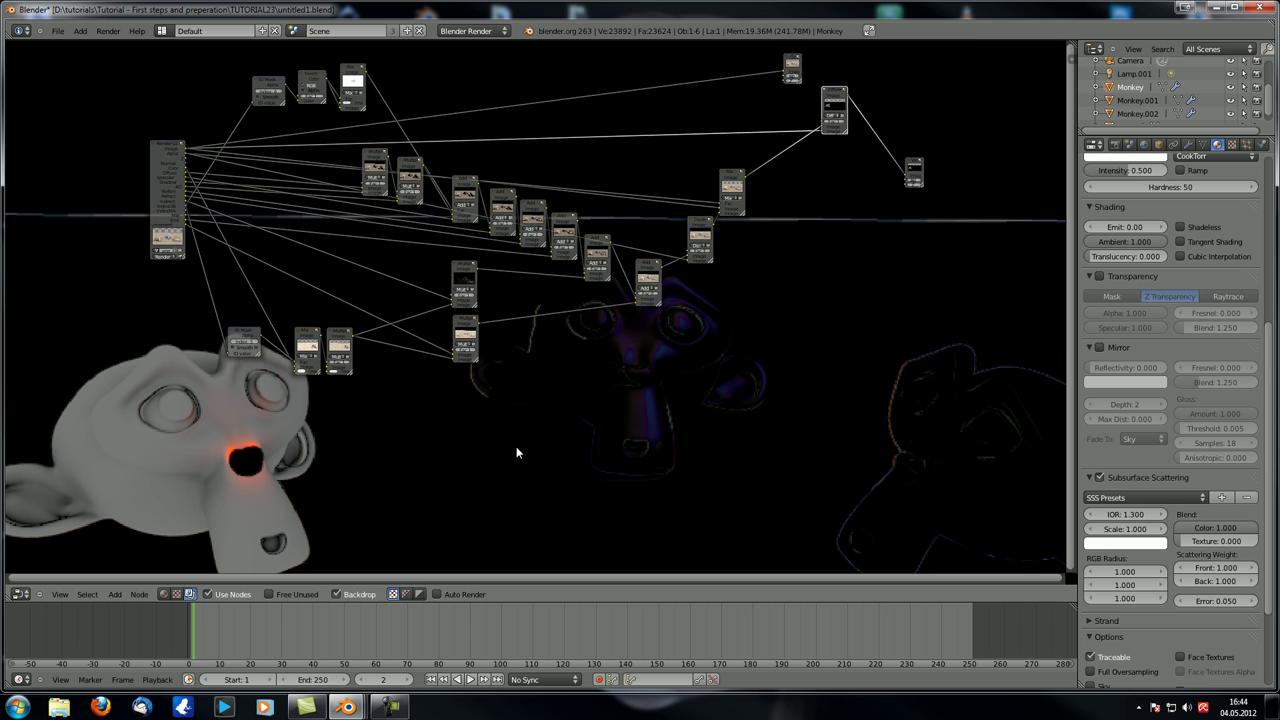
scroll(201, 460, up, 4)
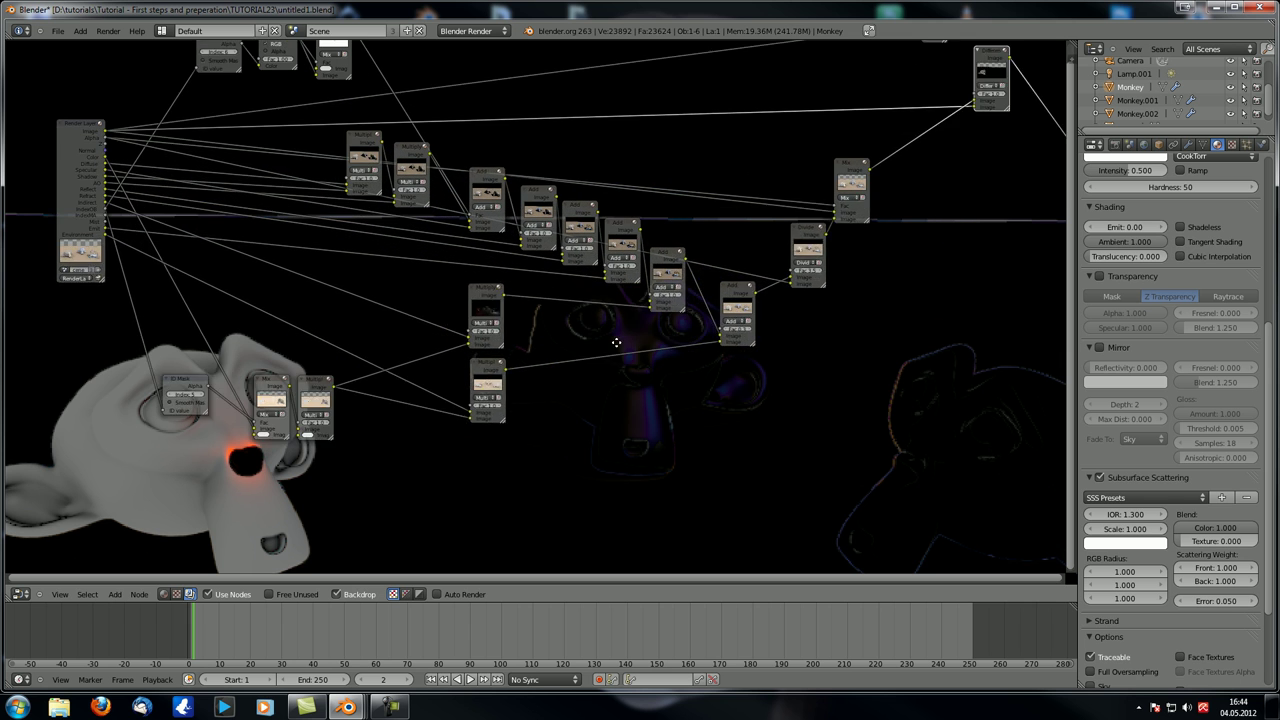
scroll(165, 222, down, 2)
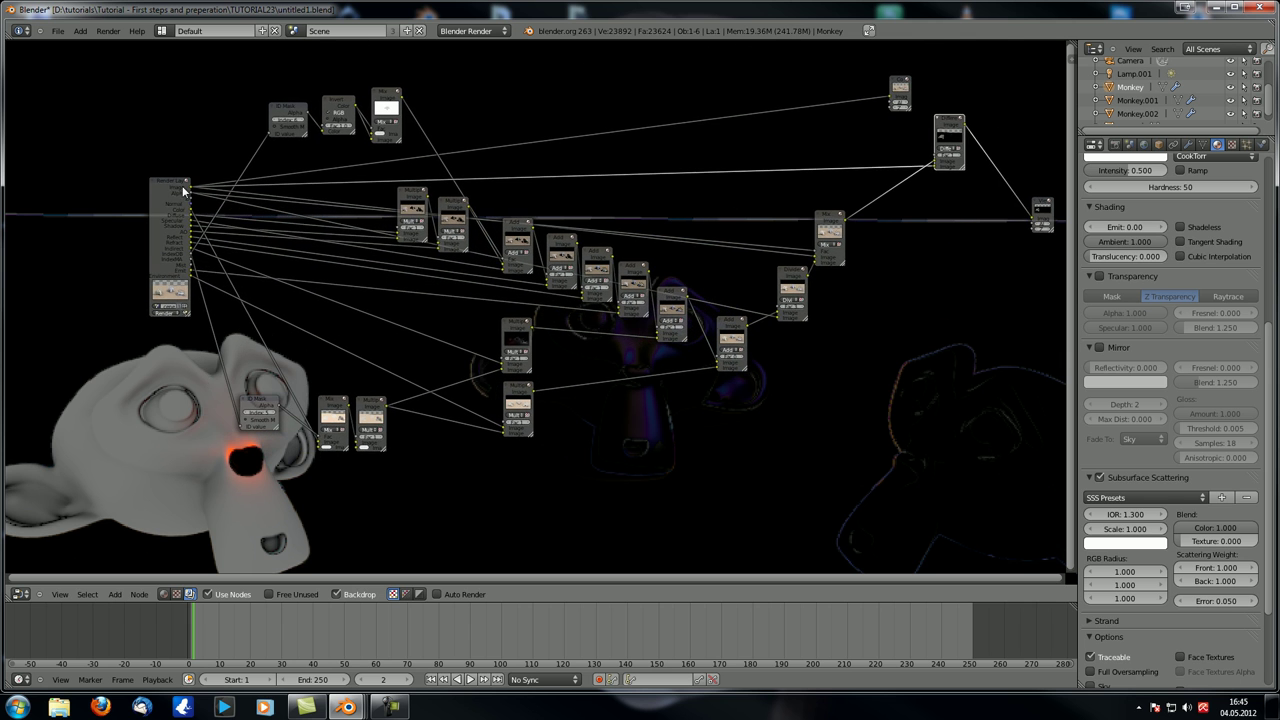
- Preview the Render Layers Image and the Mix output in turn to compare how the subsurface scattering monkey is shaded
ctrl+shift+click(182, 189)
middle_drag(239, 338, 259, 301)
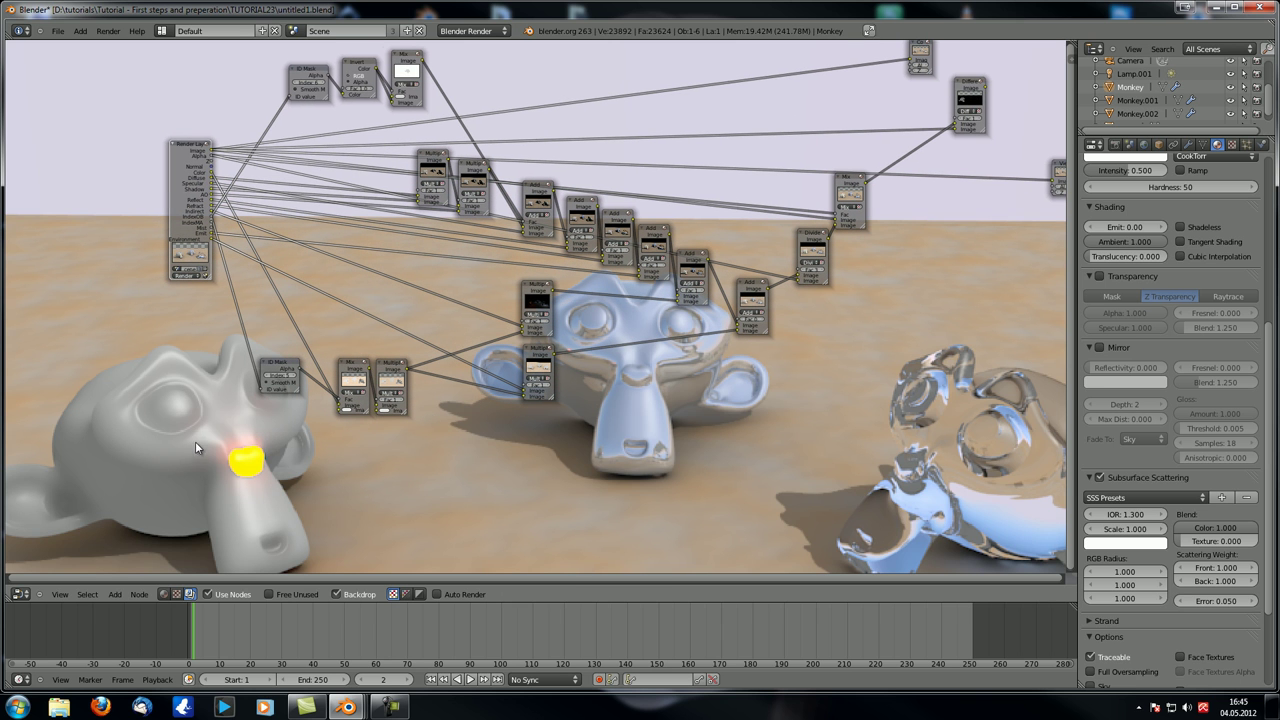
ctrl+shift+click(849, 182)
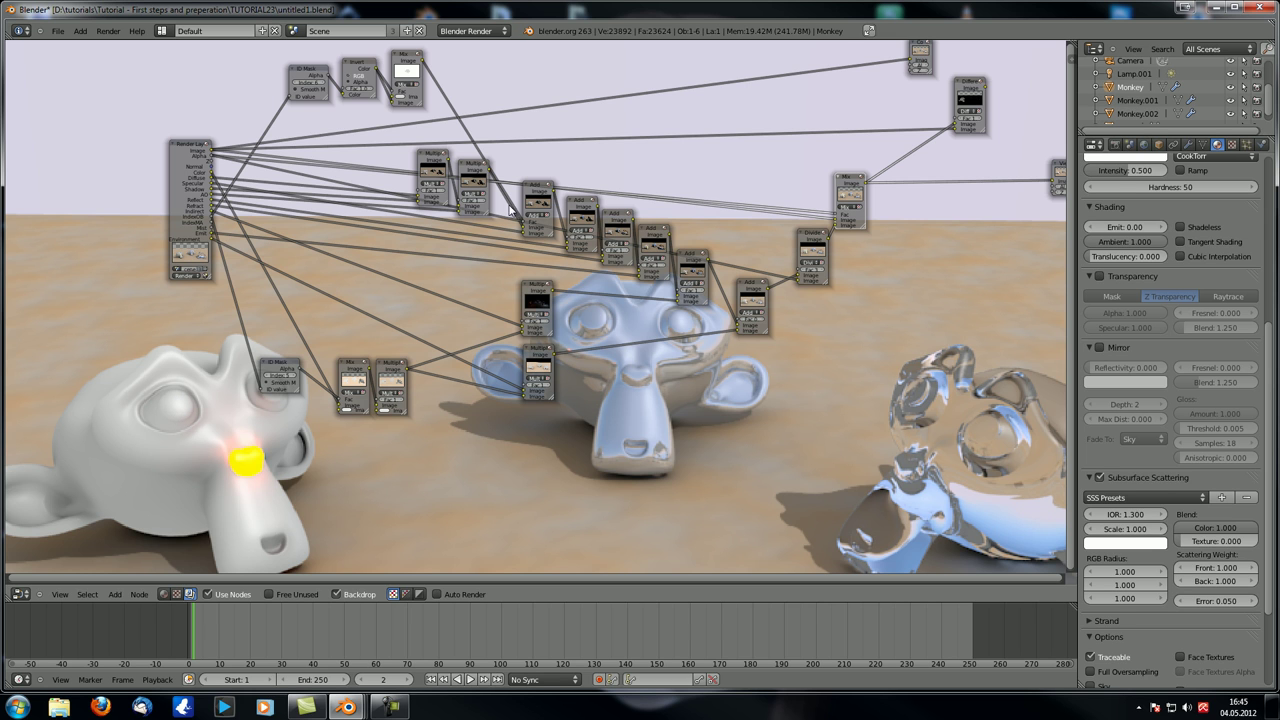
scroll(212, 386, up, 2)
middle_drag(214, 357, 328, 374)
scroll(340, 340, down, 6)
scroll(360, 289, down, 2)
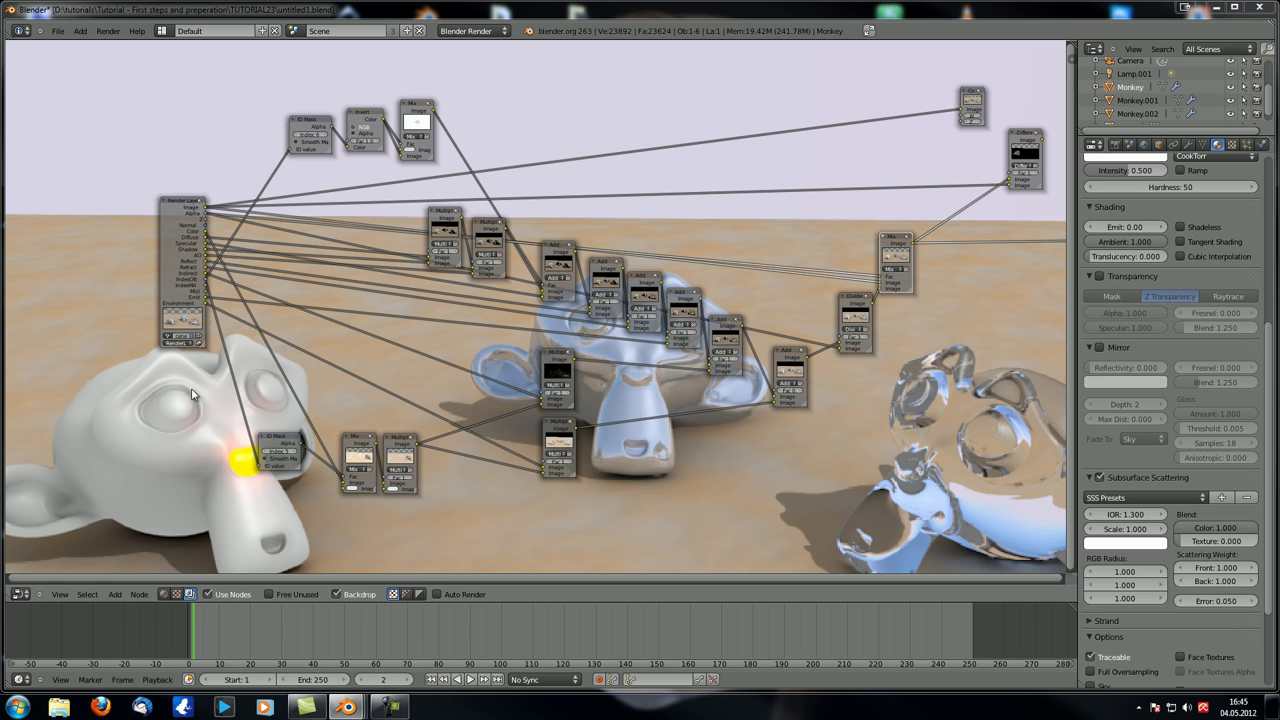
middle_drag(203, 399, 267, 352)
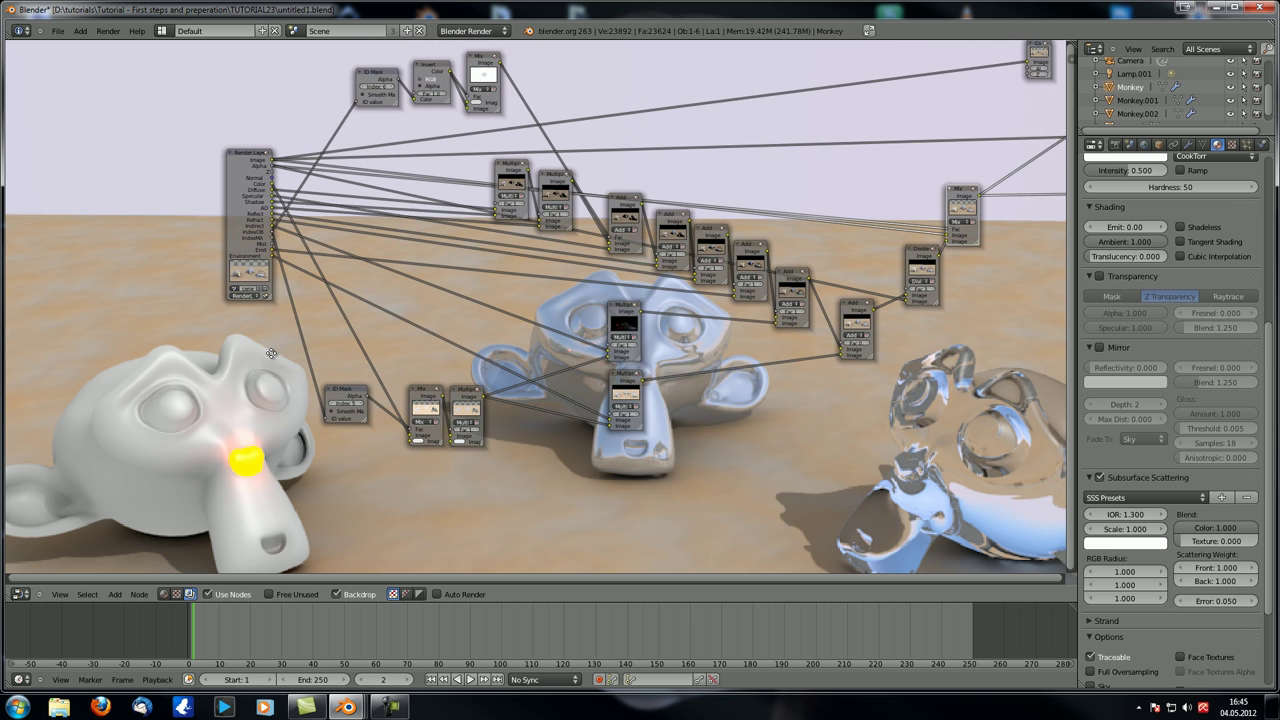
- Switch the node area to the 3D View and set the Pass Index of the selected monkey's main material to 7
click(15, 594)
click(40, 584)
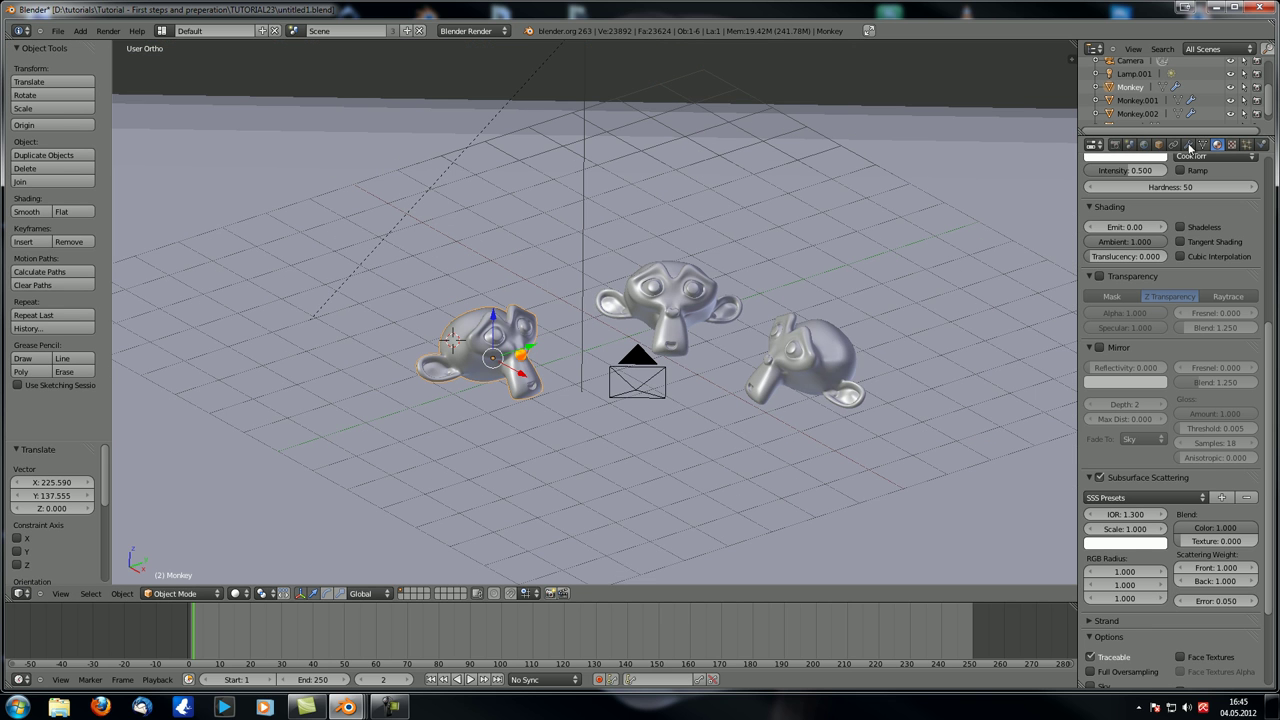
click(1159, 144)
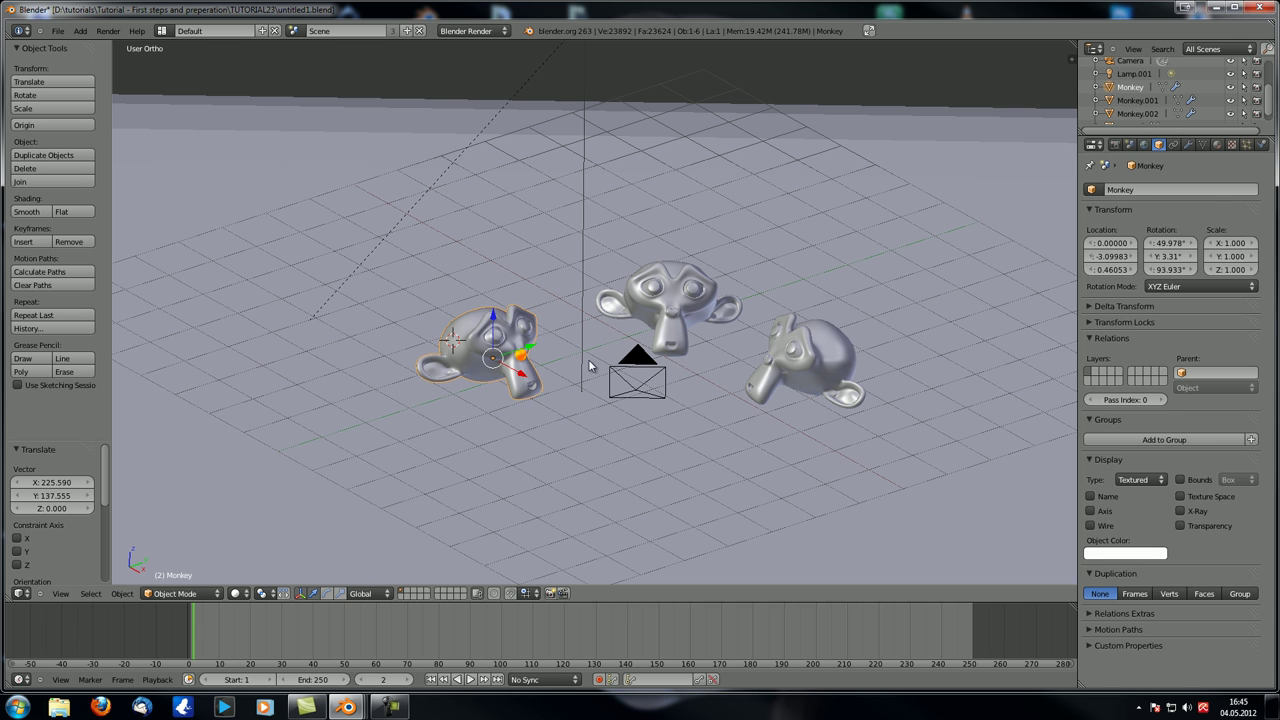
click(1217, 145)
scroll(1172, 360, up, 8)
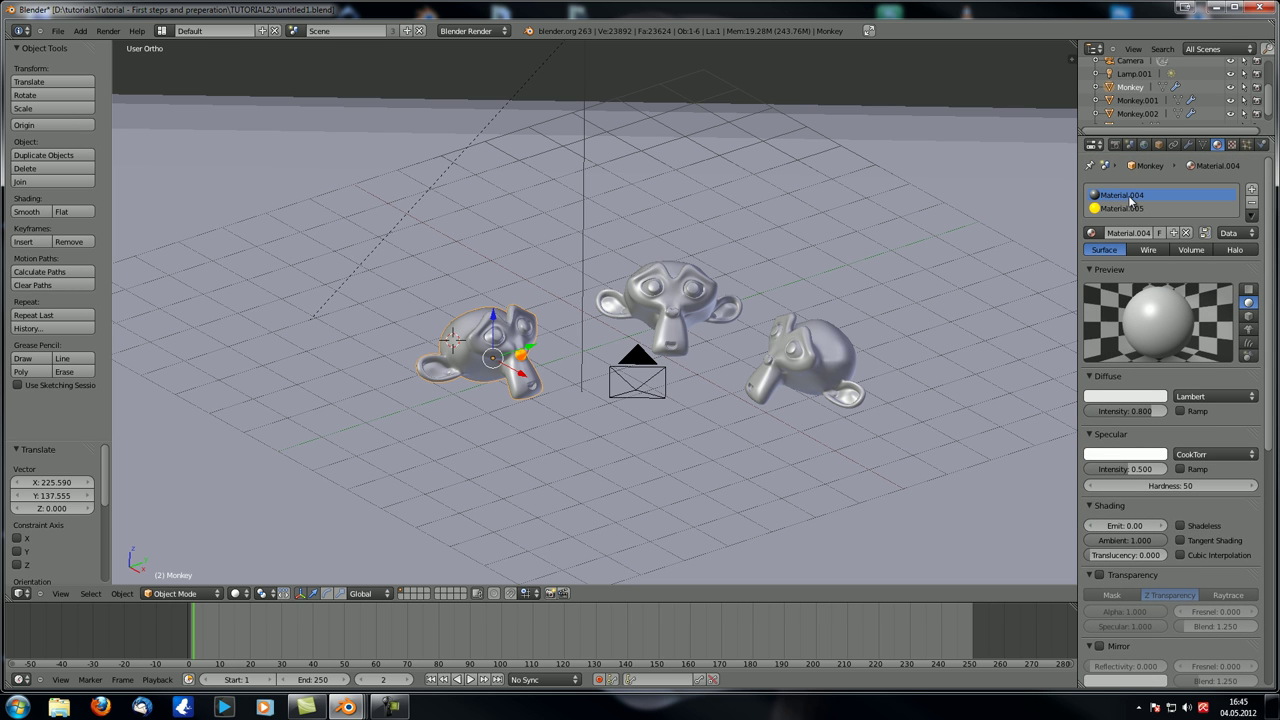
scroll(1153, 391, down, 10)
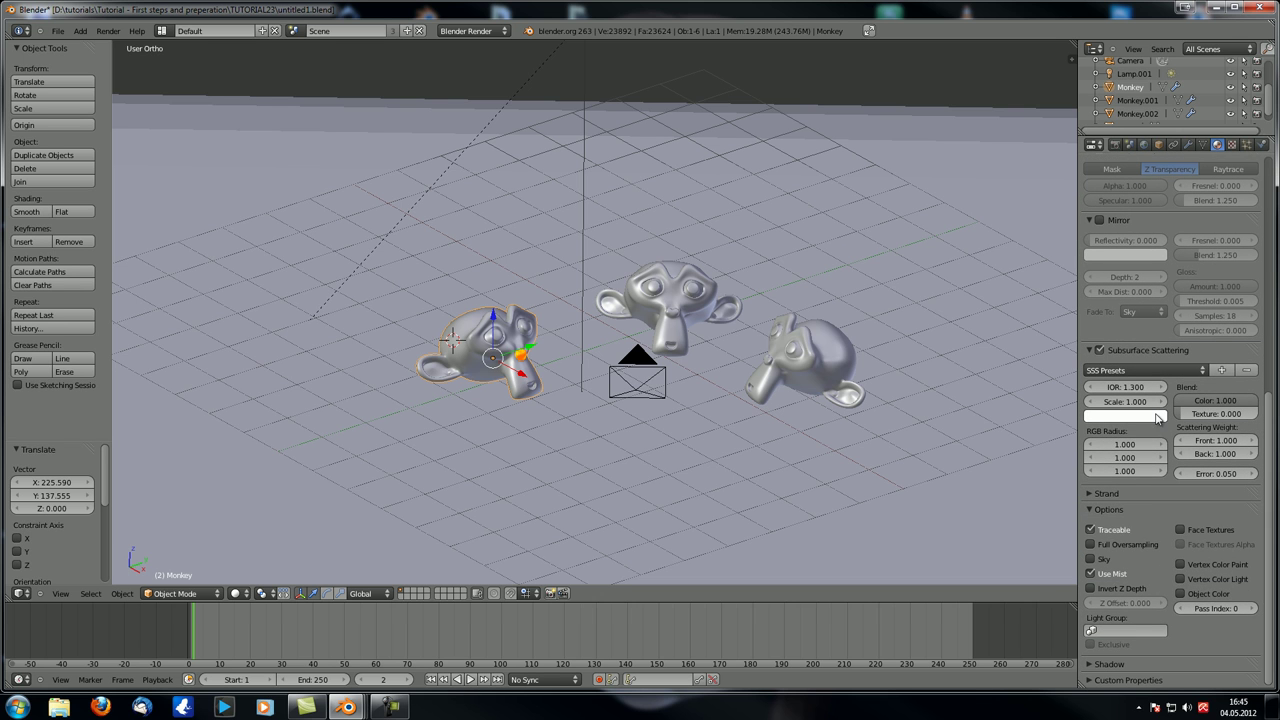
click(1220, 610)
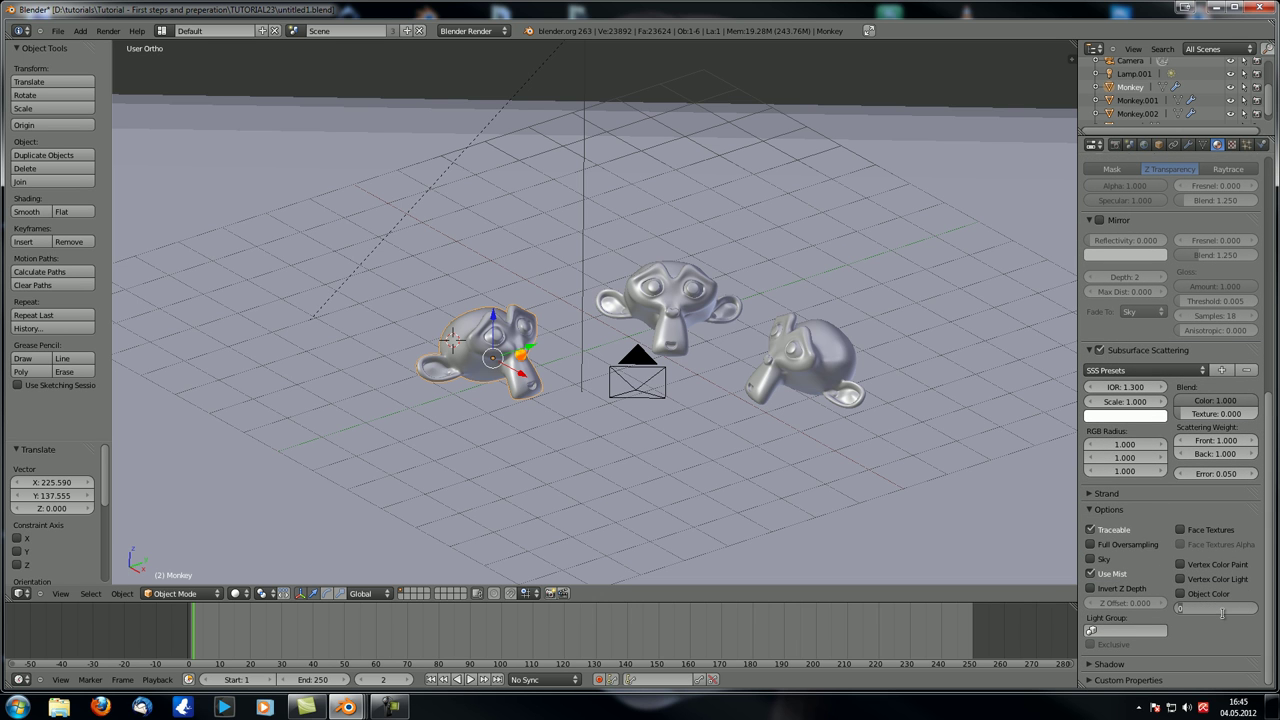
text(7)
key(Return)
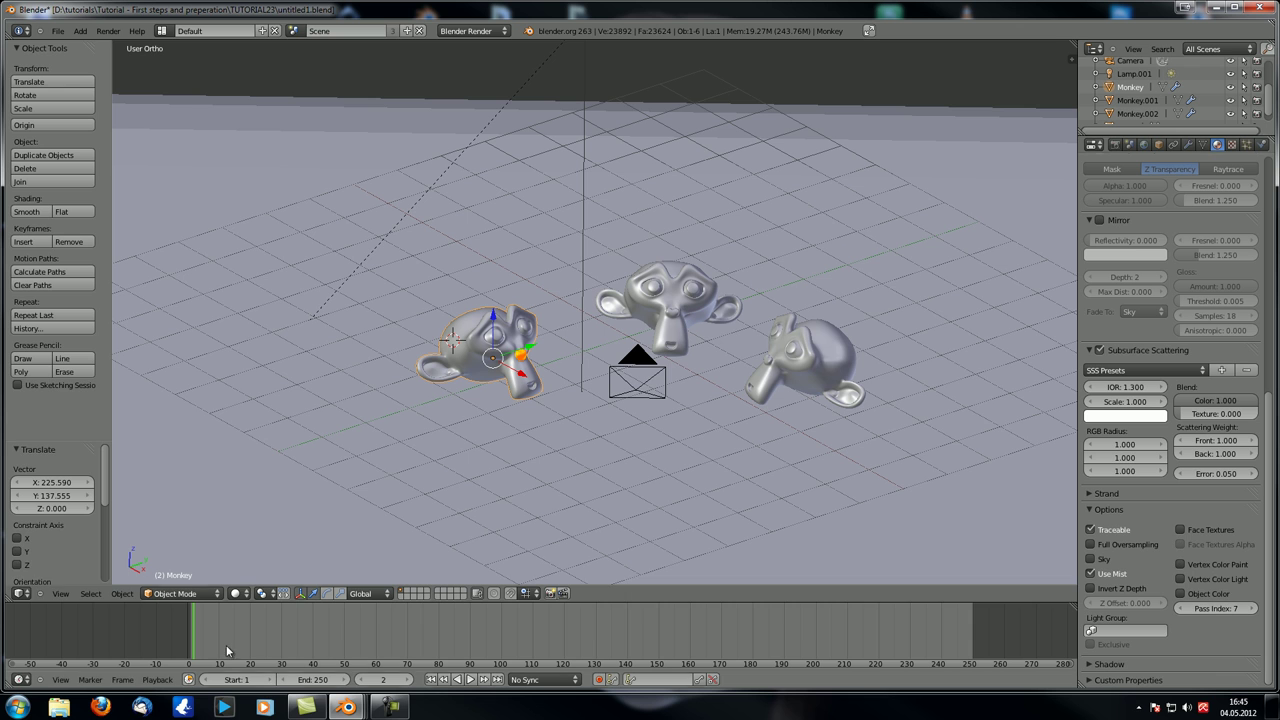
- Return the area to the Node Editor, duplicate the ID Mask node with index 5 and set the copy's Index to 7
click(22, 593)
click(44, 453)
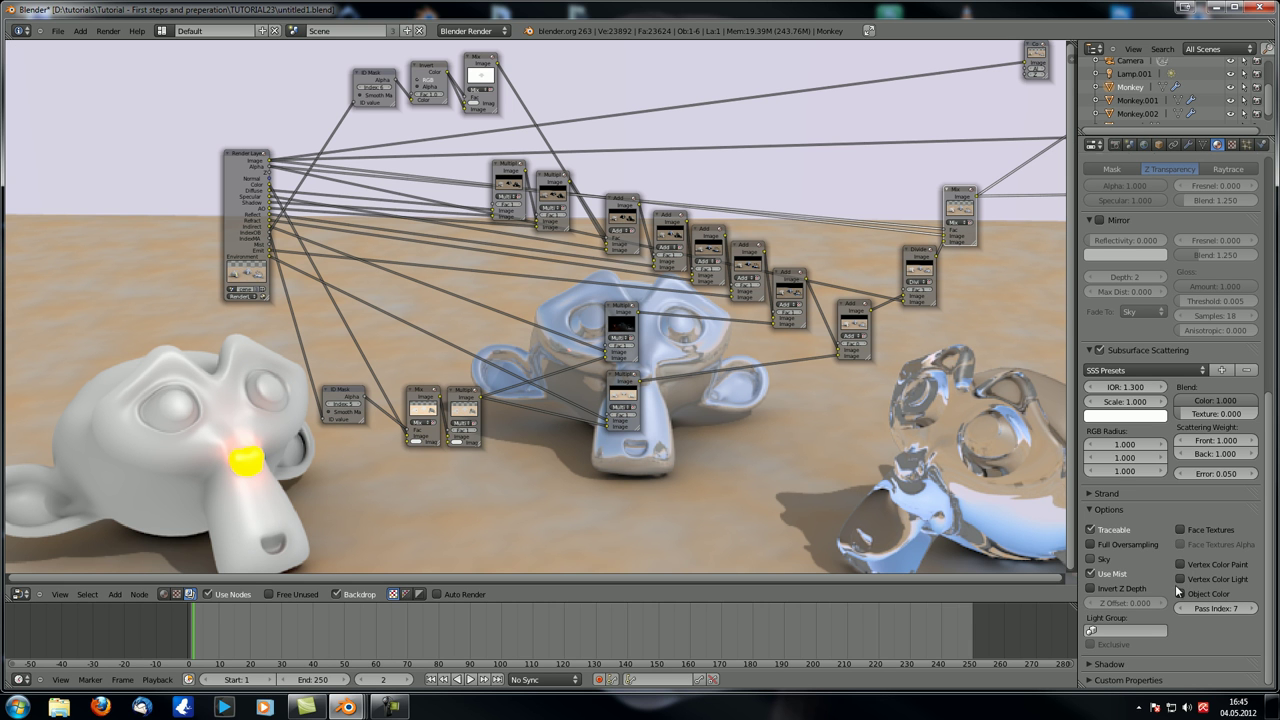
scroll(340, 420, up, 3)
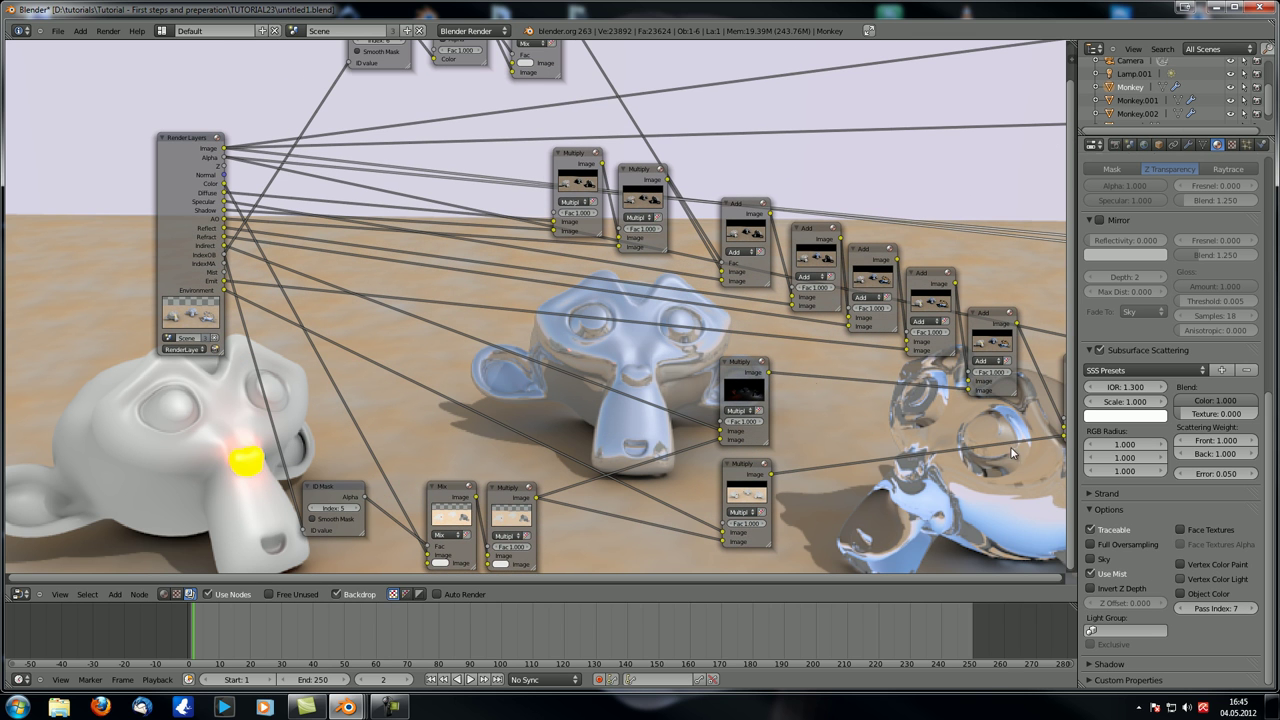
middle_drag(437, 357, 430, 302)
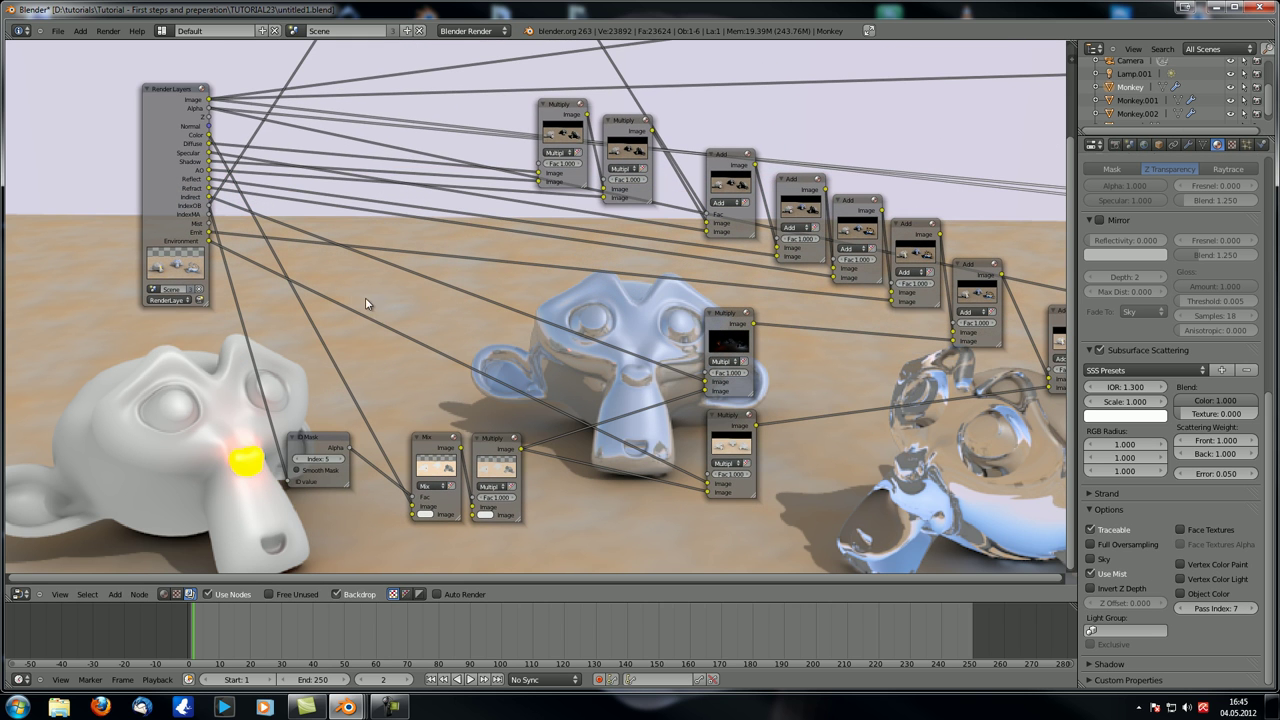
middle_drag(315, 348, 337, 366)
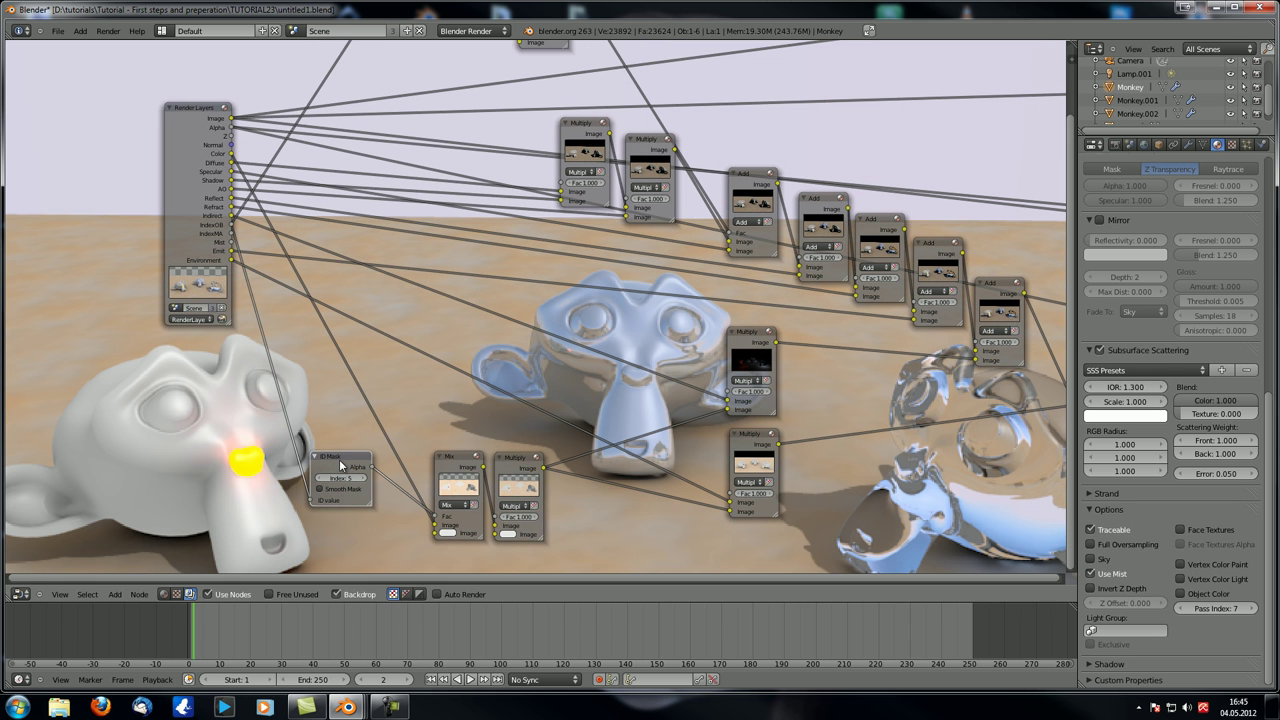
key(shift+d)
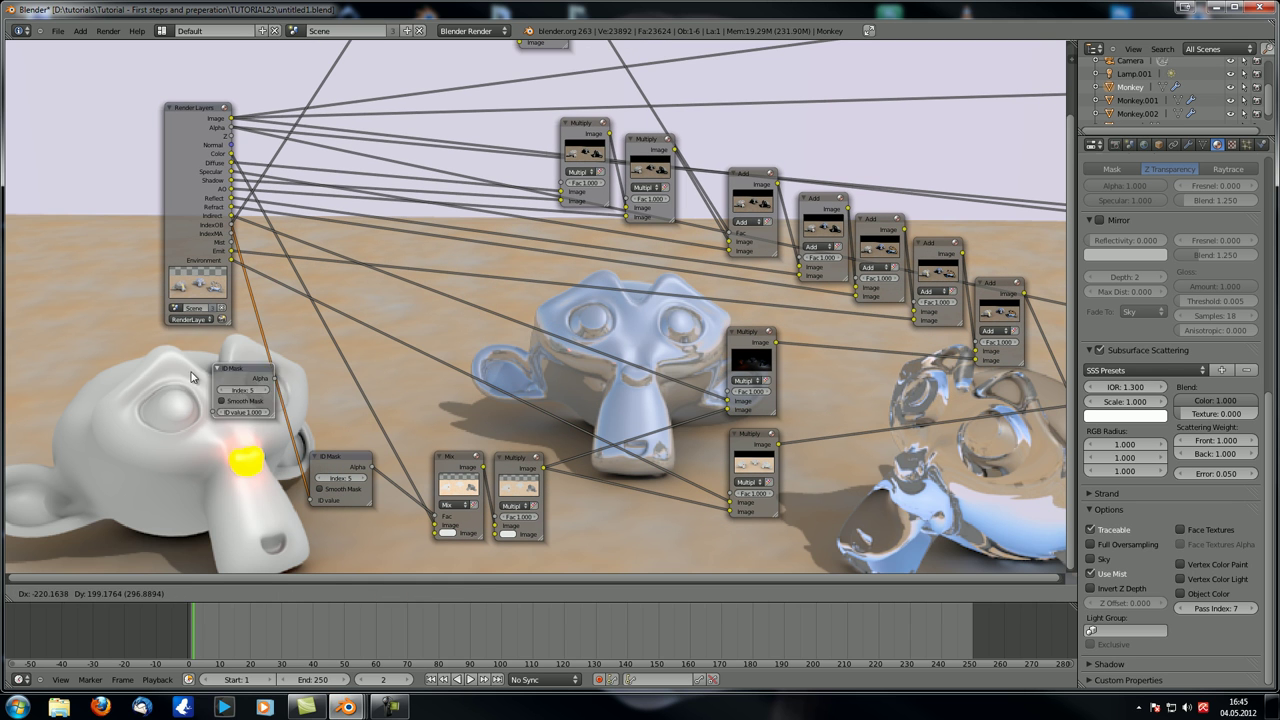
click(120, 425)
text(7)
key(Return)
drag(183, 422, 488, 240)
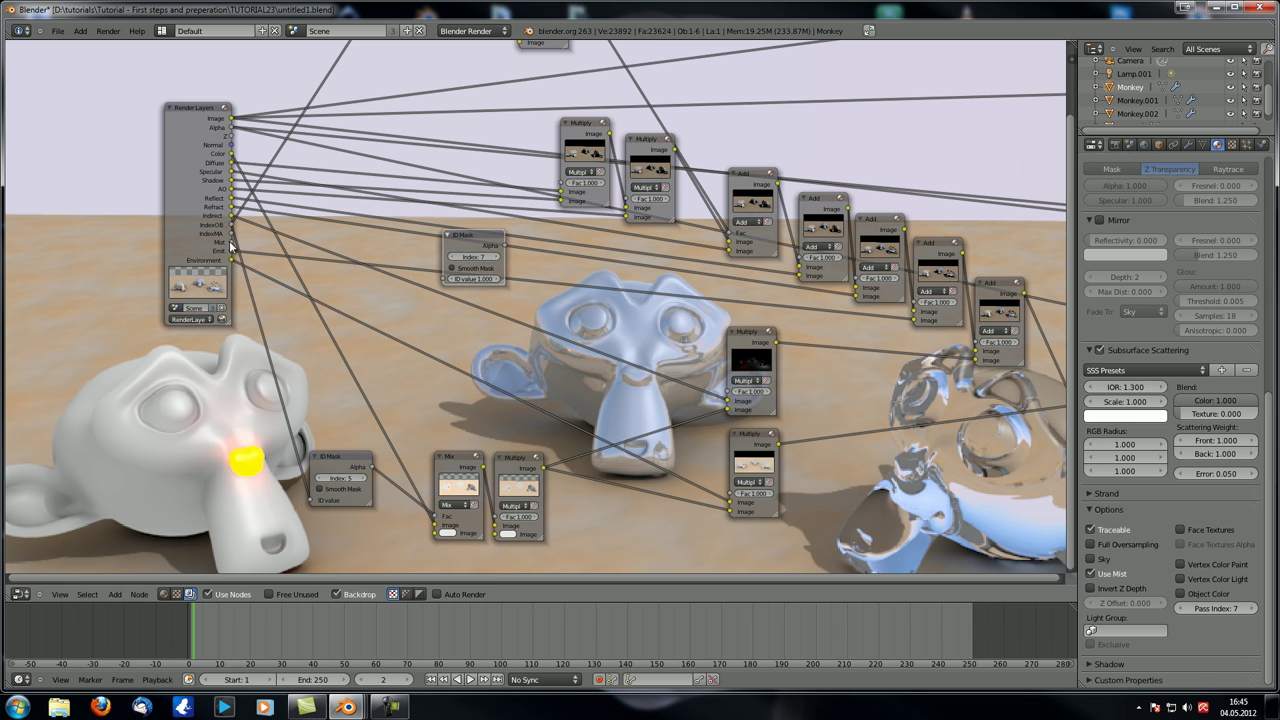
- Connect the IndexMA pass to the new ID Mask's ID value and its Alpha output to the second Multiply node's Fac
drag(231, 234, 446, 279)
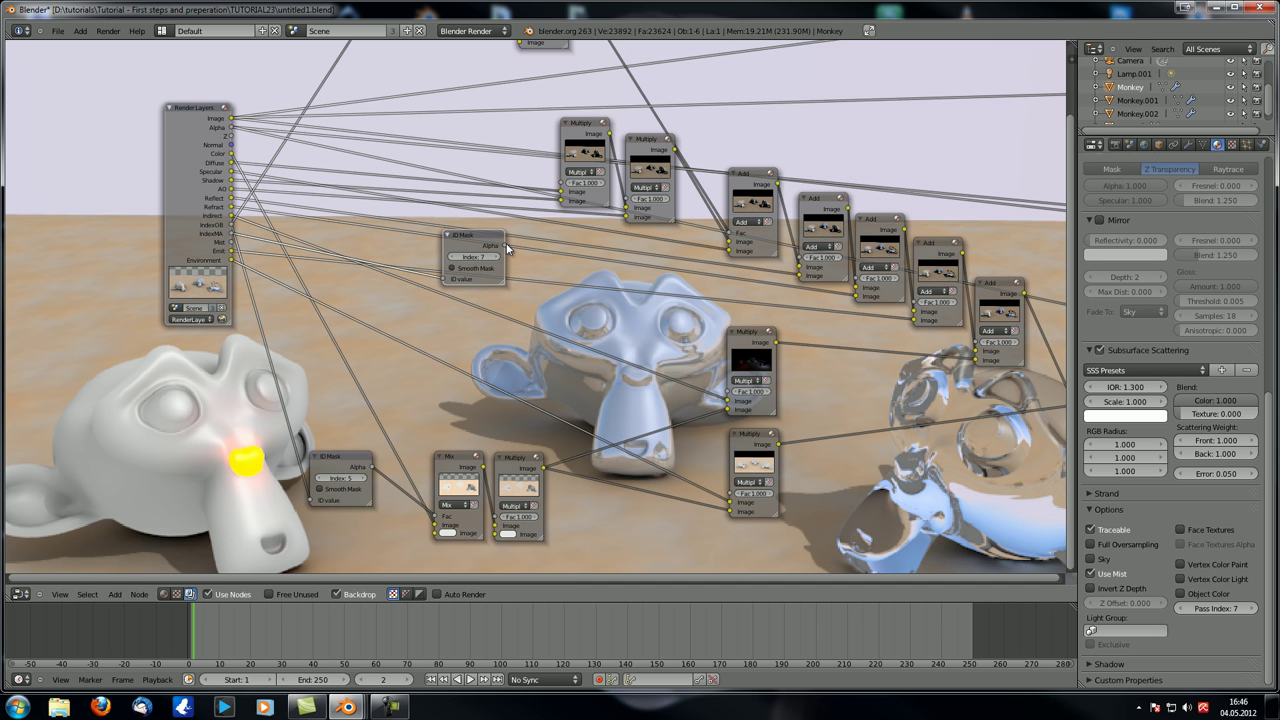
middle_drag(633, 315, 535, 321)
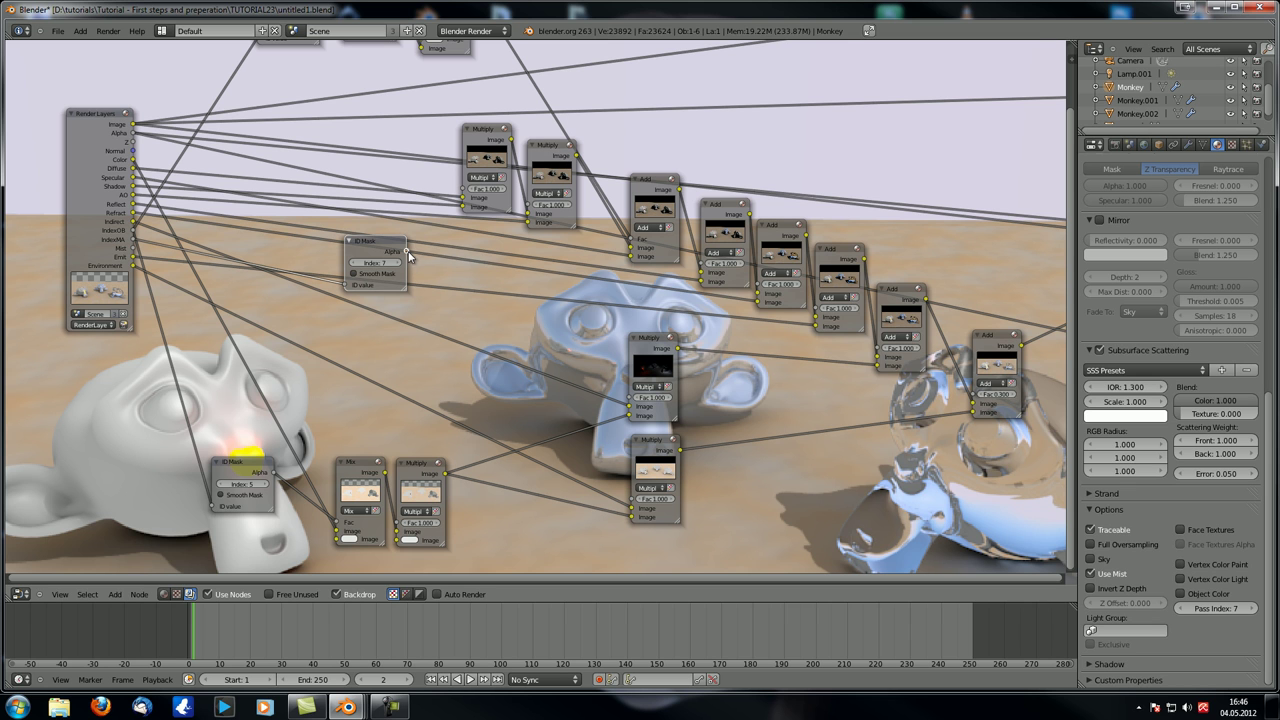
drag(407, 251, 528, 205)
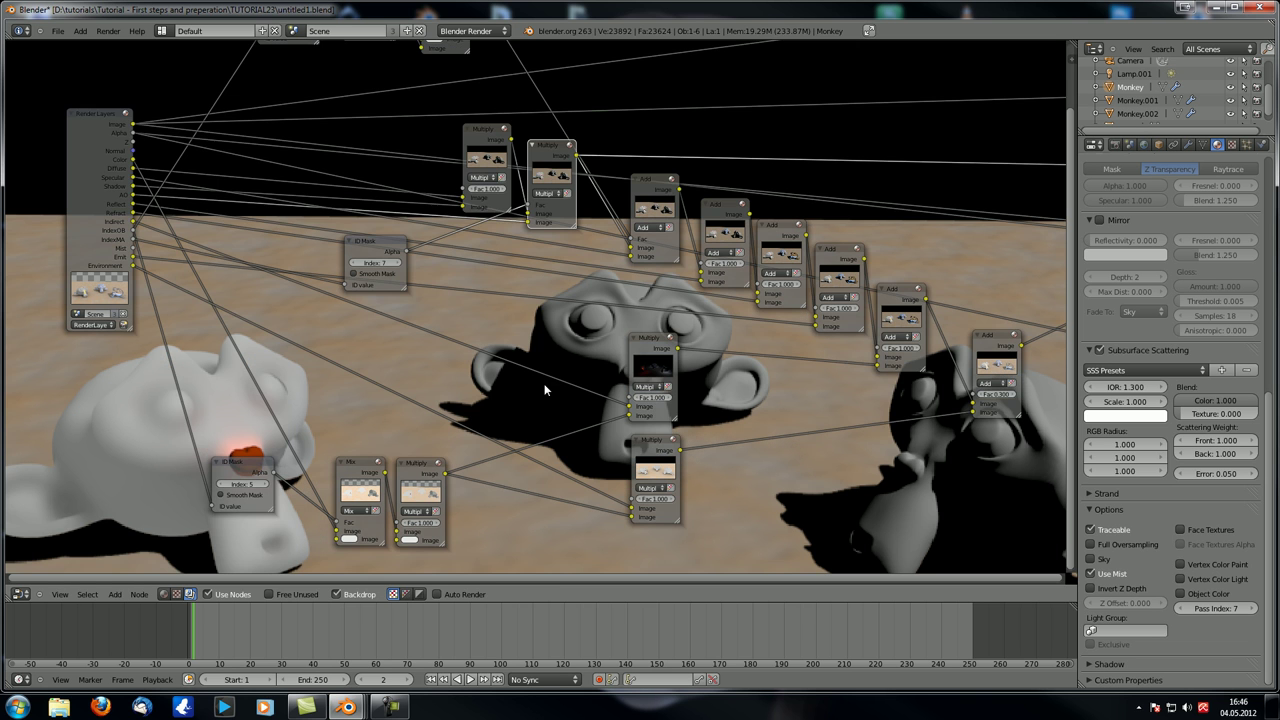
- Move the new ID Mask node away from the Multiply nodes and preview its Alpha output
scroll(538, 386, down, 3)
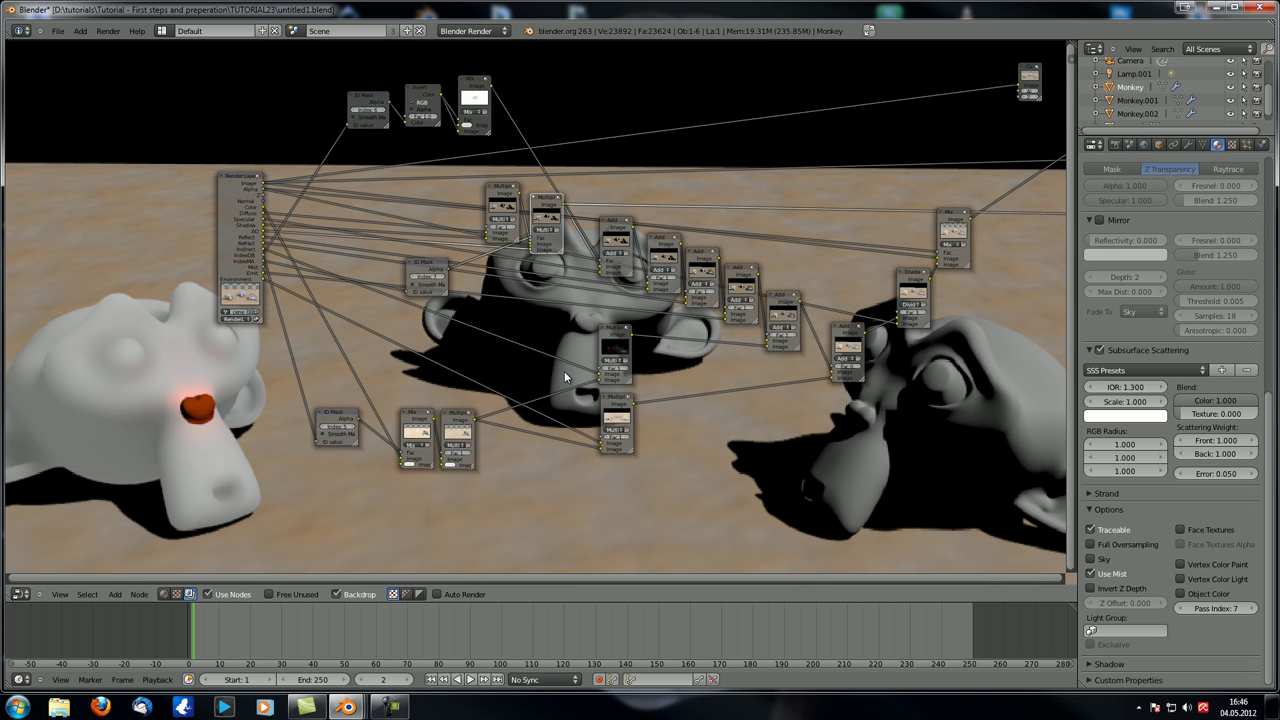
scroll(564, 371, down, 1)
scroll(560, 390, down, 1)
scroll(547, 408, up, 5)
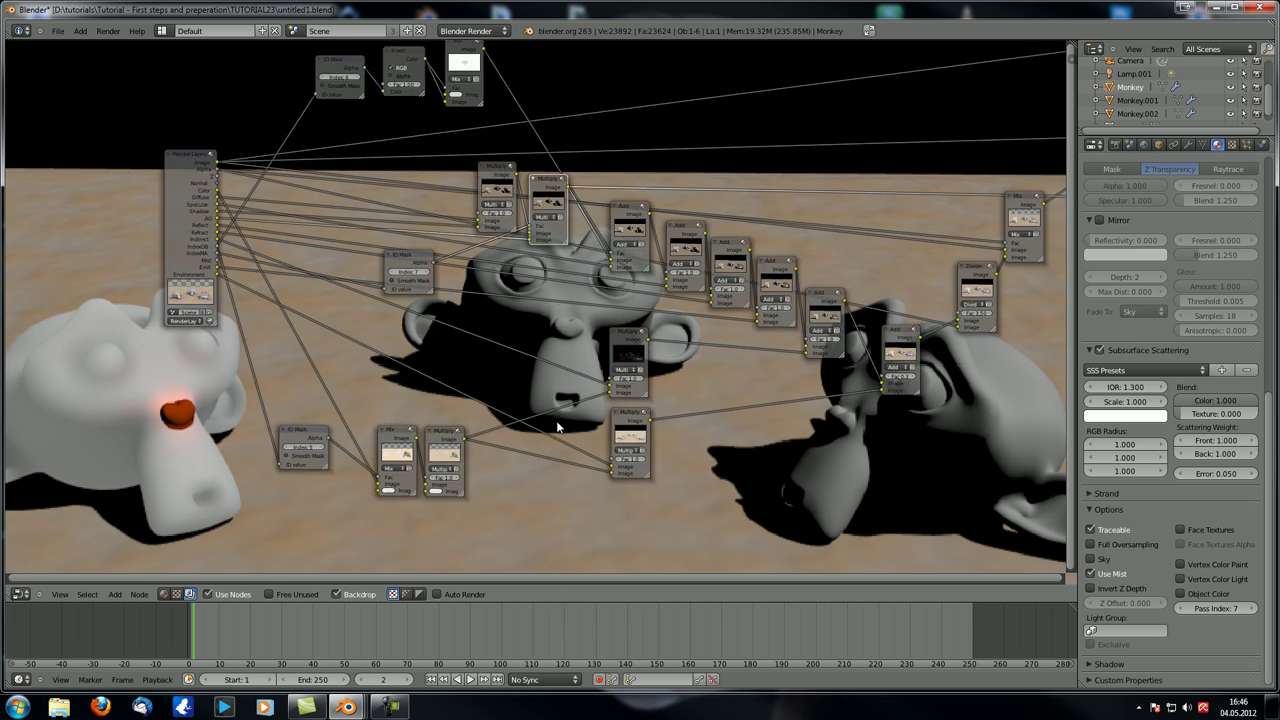
drag(362, 238, 314, 230)
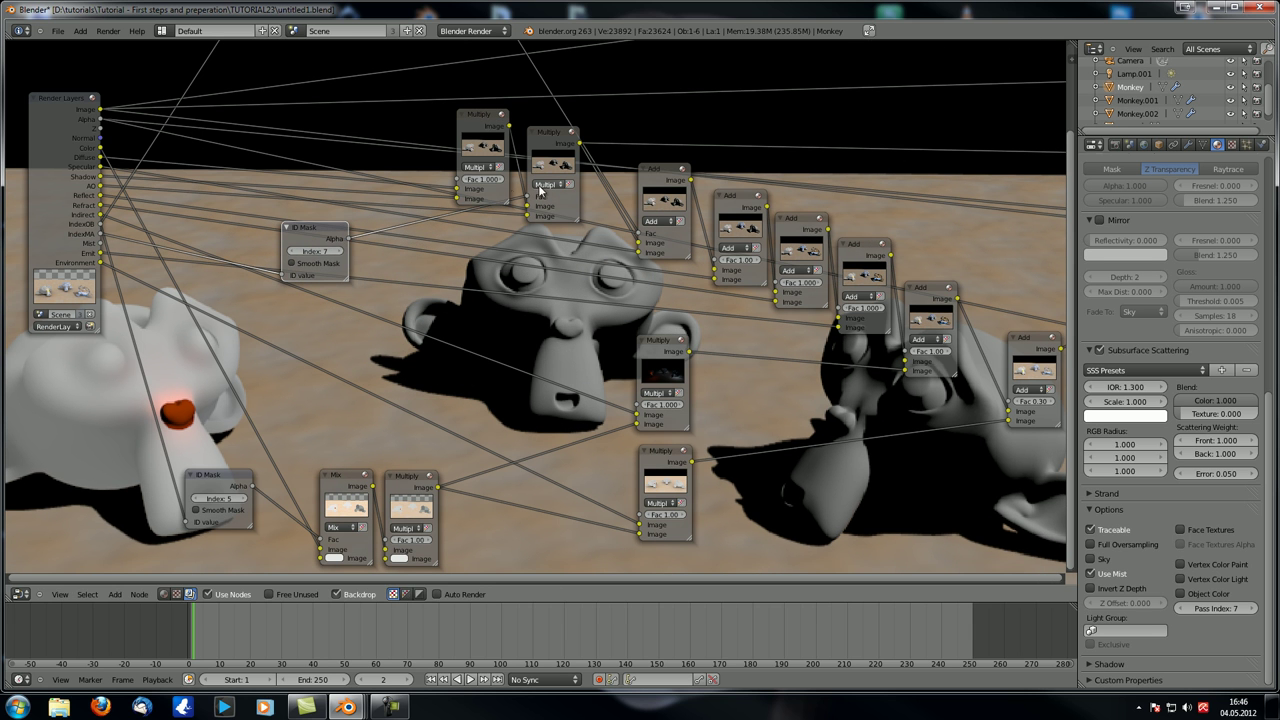
ctrl+shift+click(318, 232)
scroll(398, 307, down, 2)
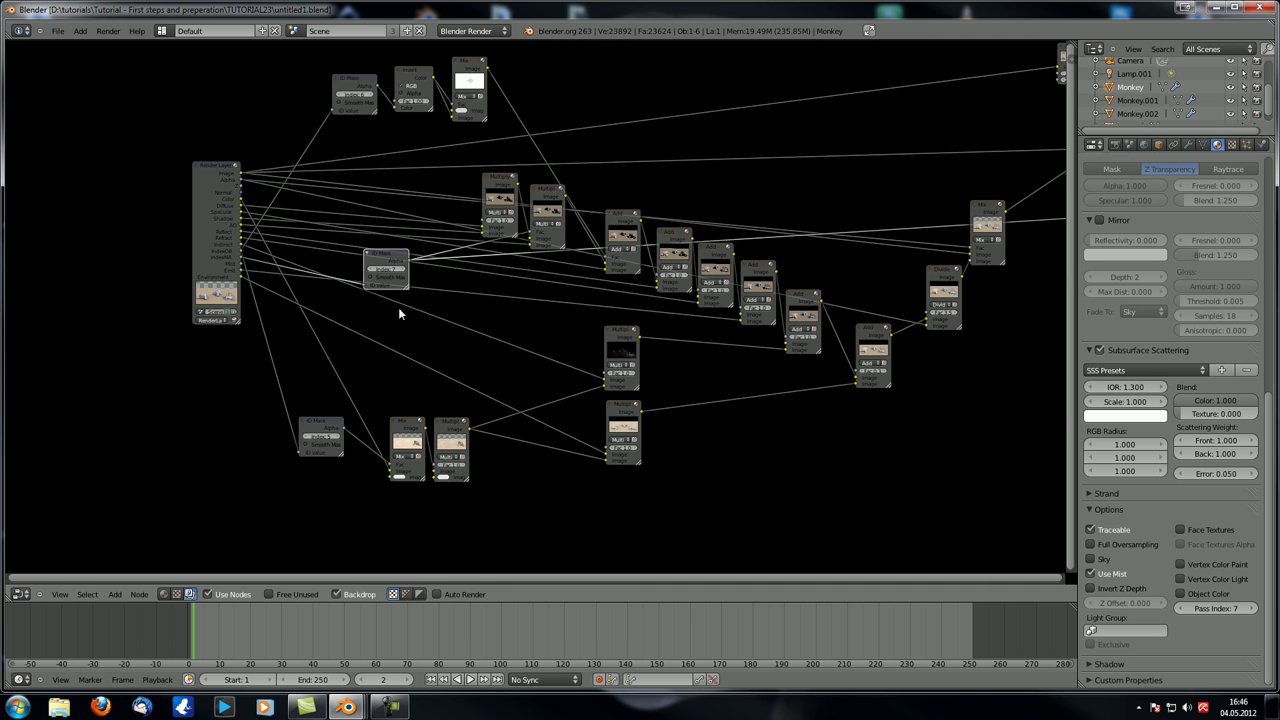
scroll(393, 384, down, 2)
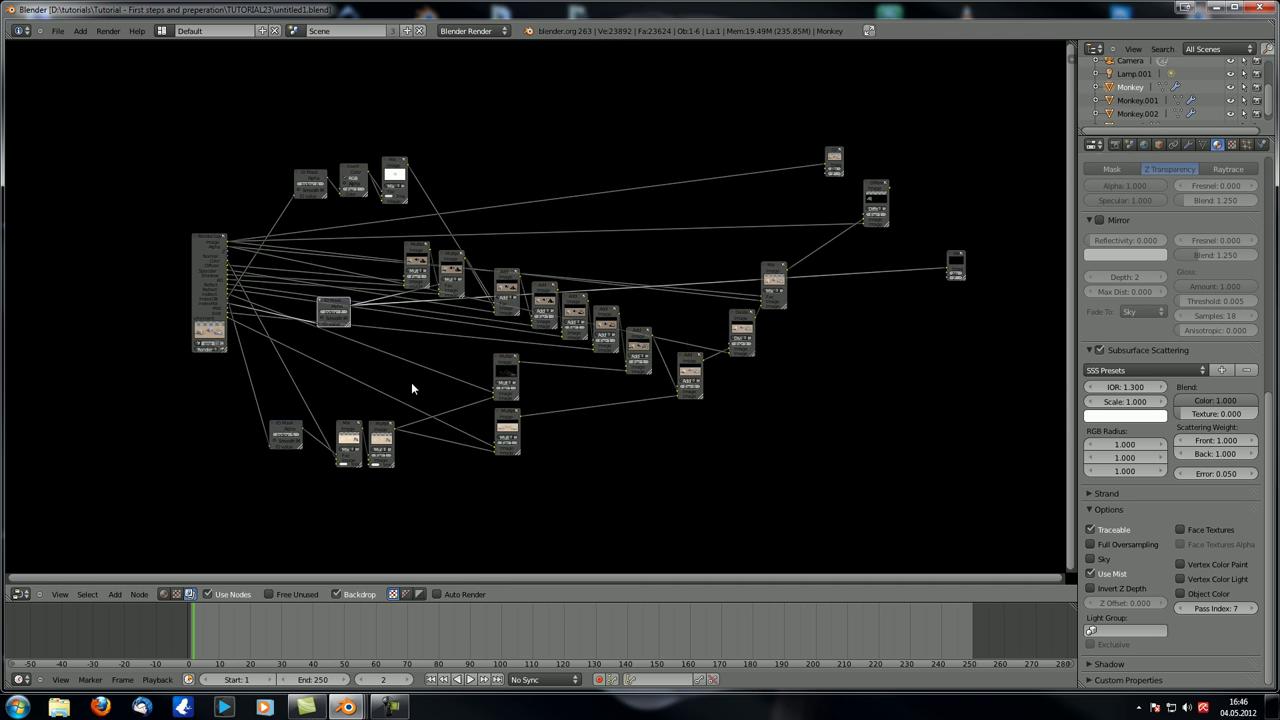
- Render the image again and return the area to the Node Editor to view the mask
key(F12)
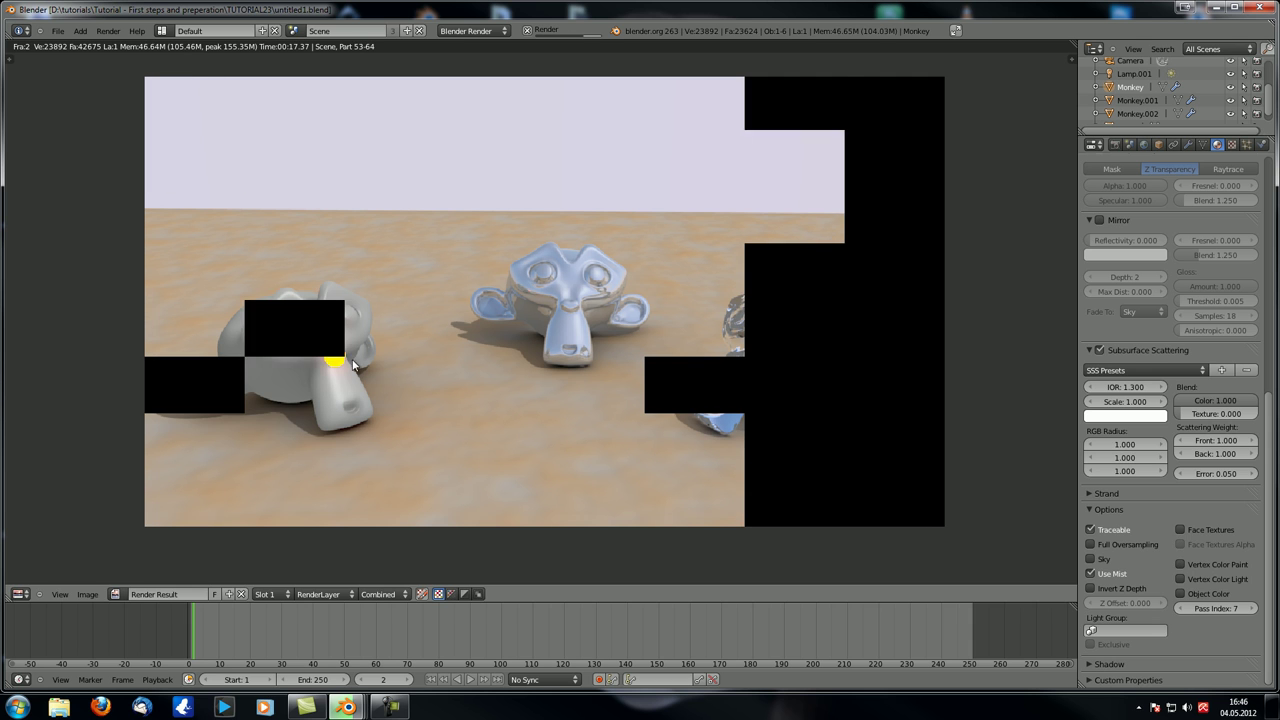
click(26, 595)
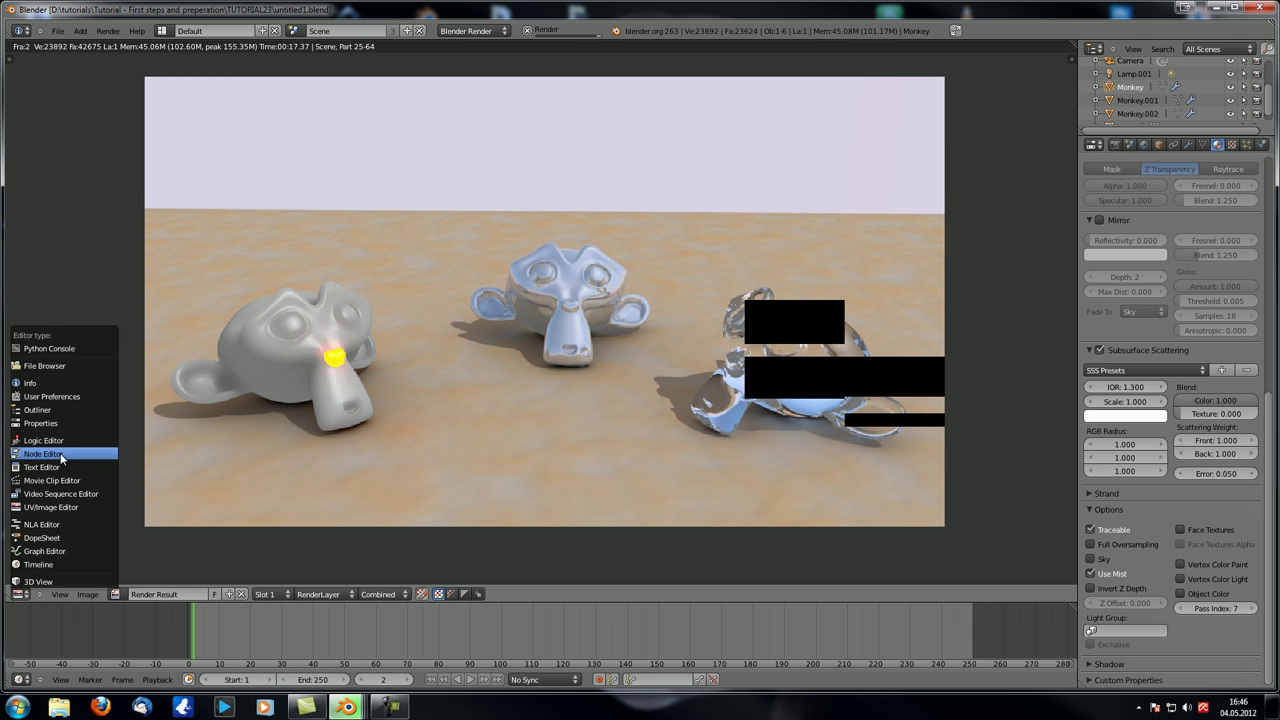
click(60, 455)
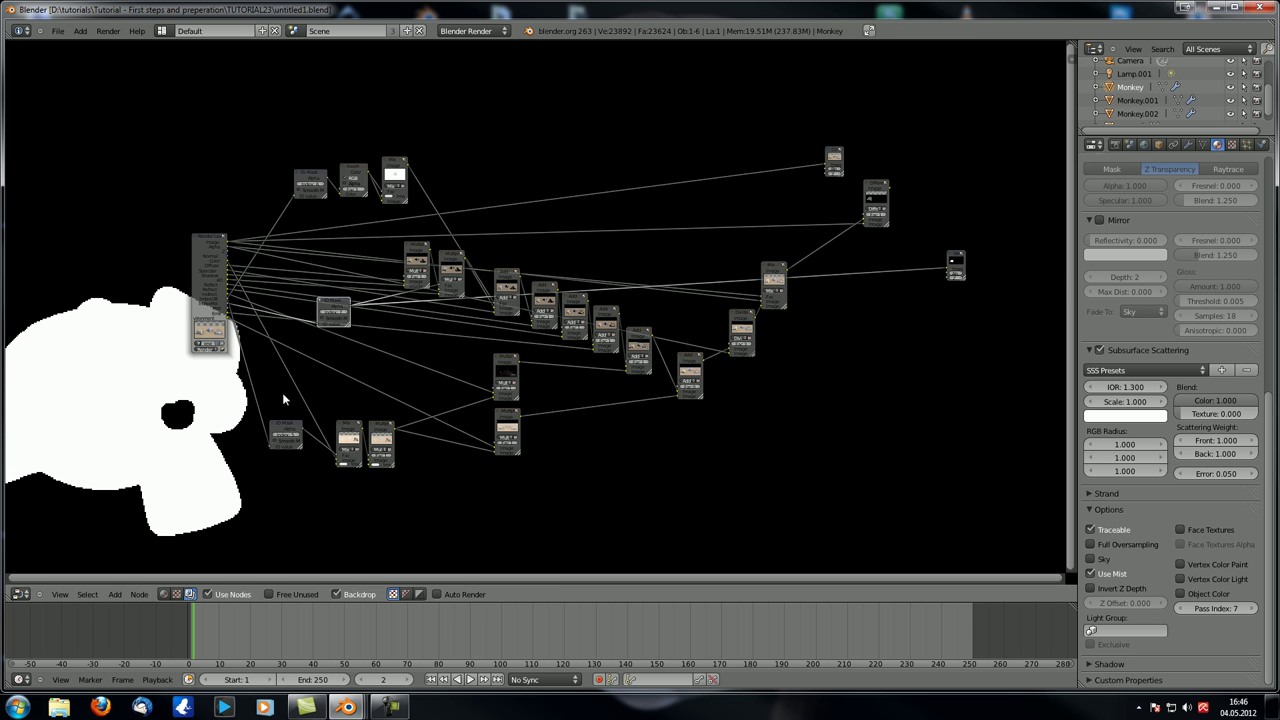
- Preview the outputs of the first and second Multiply nodes in turn to check the masked monkey's shading
scroll(285, 390, up, 4)
ctrl+shift+click(550, 92)
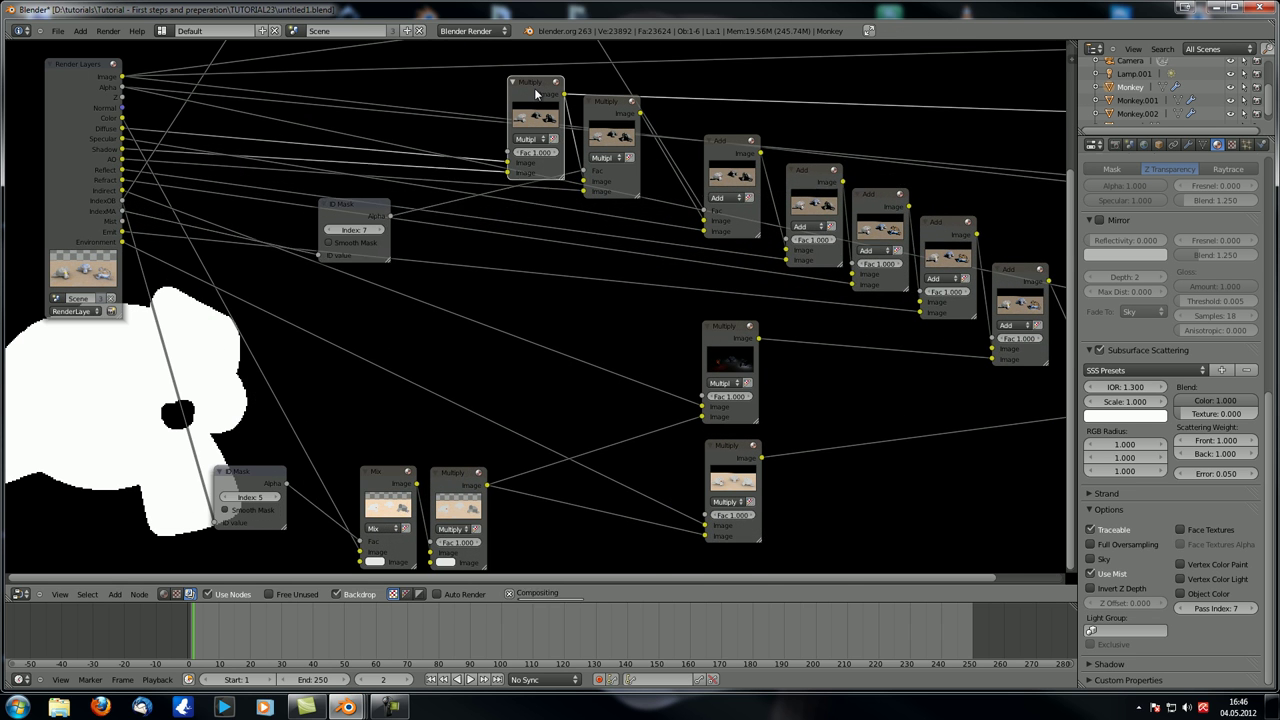
ctrl+shift+click(605, 112)
middle_drag(547, 112, 675, 61)
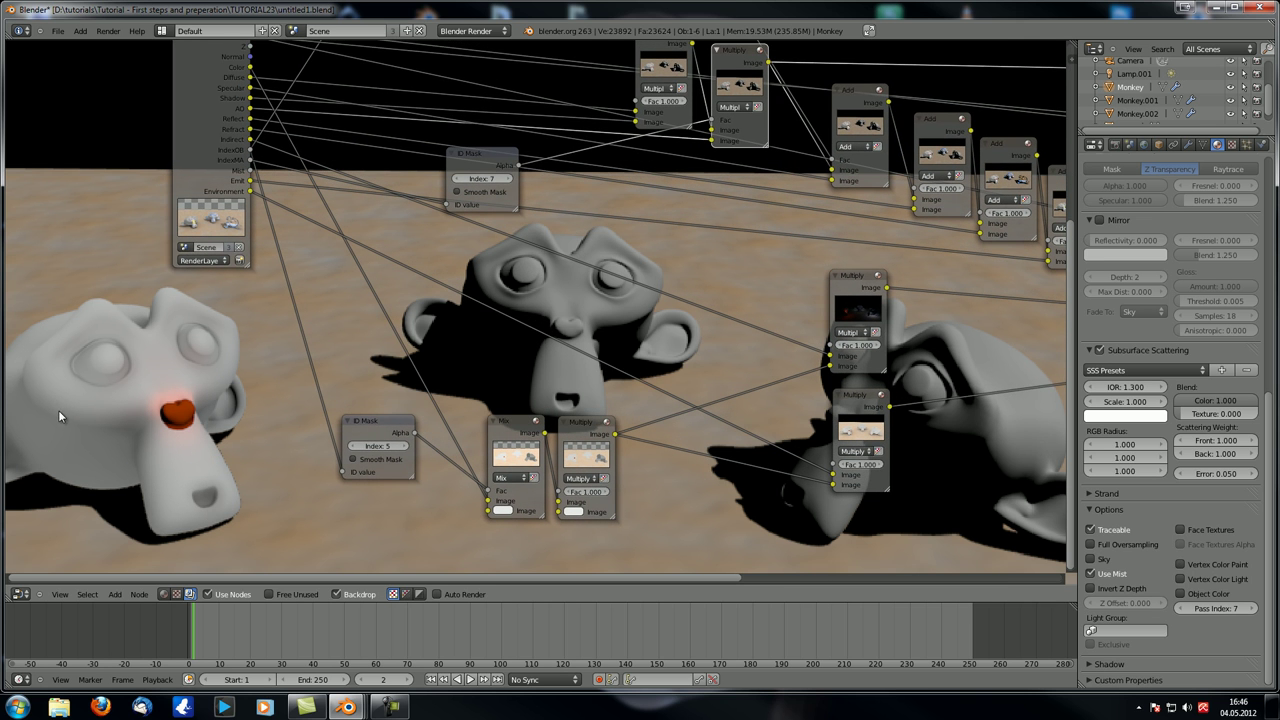
- Insert an Invert node between the index 7 ID Mask's Alpha output and the second Multiply node's Fac input
drag(465, 165, 385, 197)
key(shift+a)
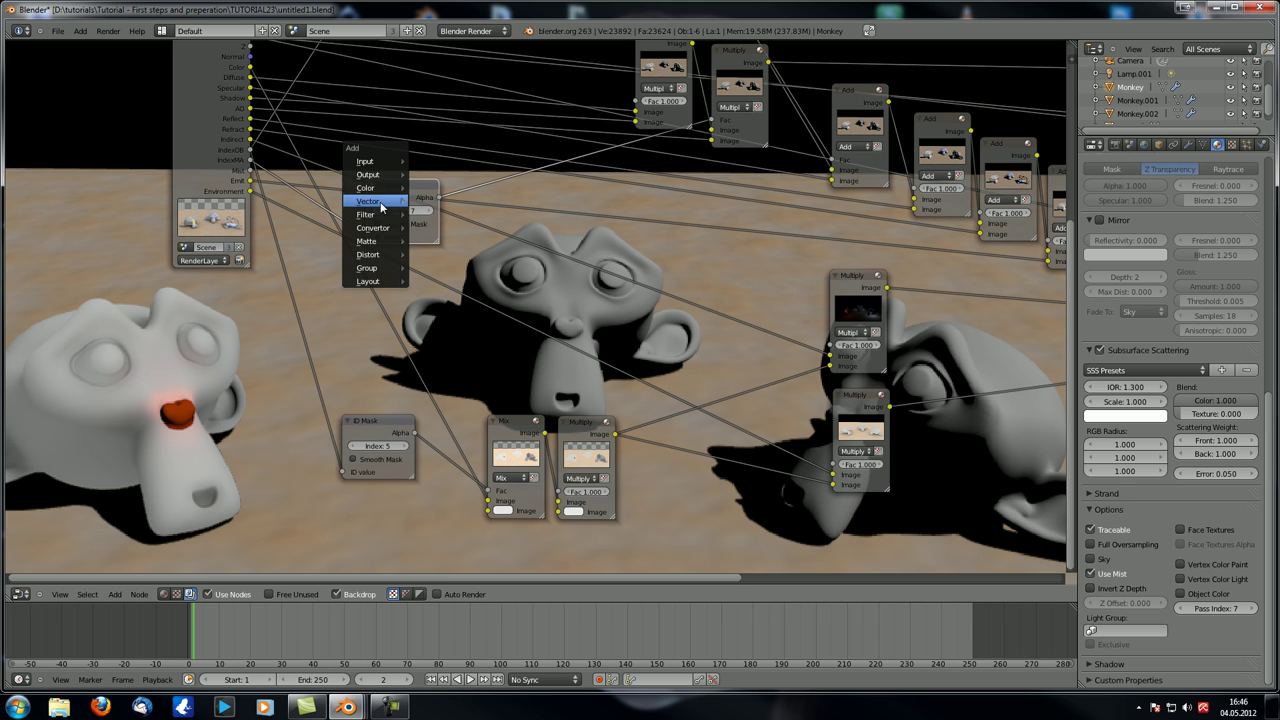
mouse_move(366, 188)
click(492, 259)
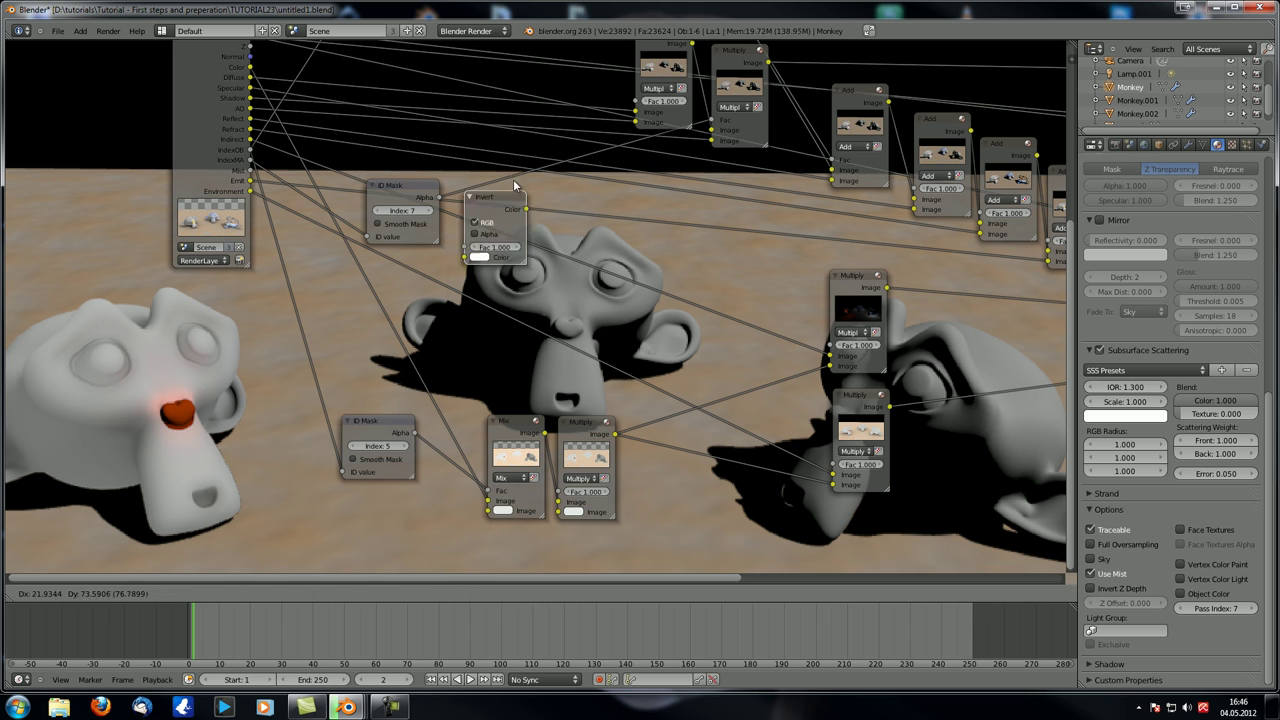
click(544, 155)
drag(440, 197, 494, 216)
drag(555, 178, 712, 121)
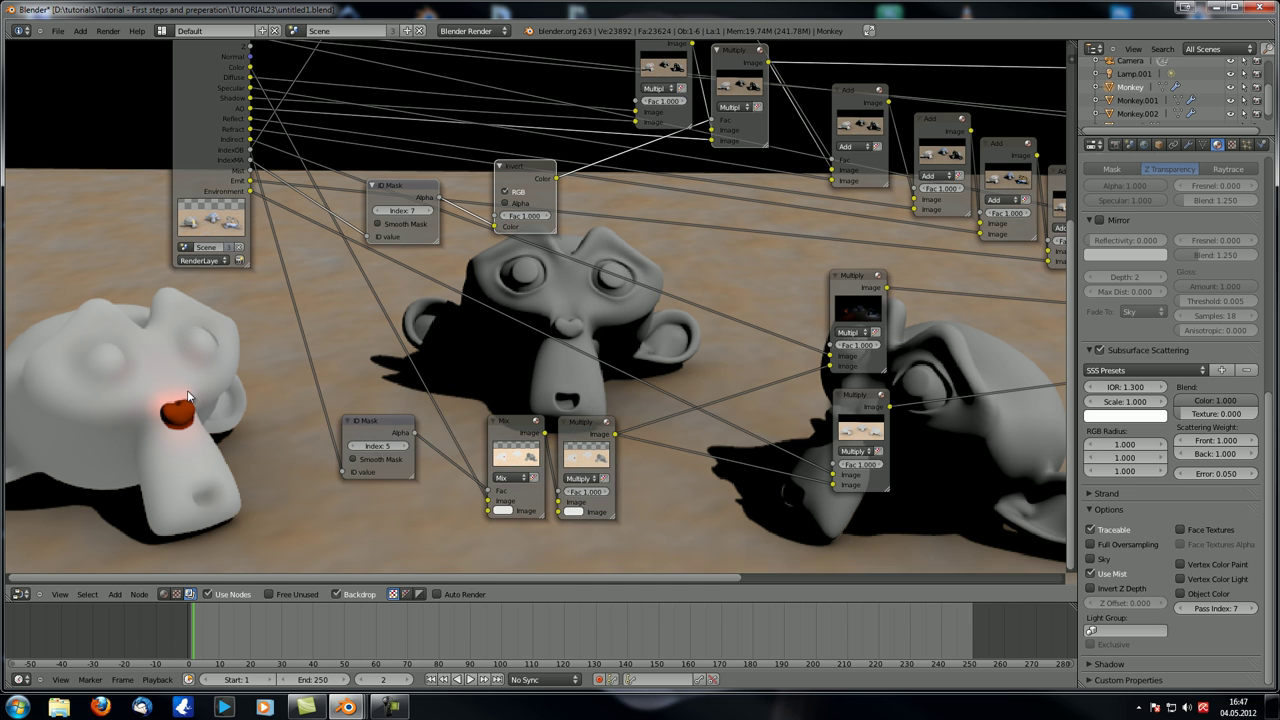
- Alternate the preview between the final Mix output and the Render Layers Image to compare the subsurface scattering monkey
scroll(187, 390, down, 2)
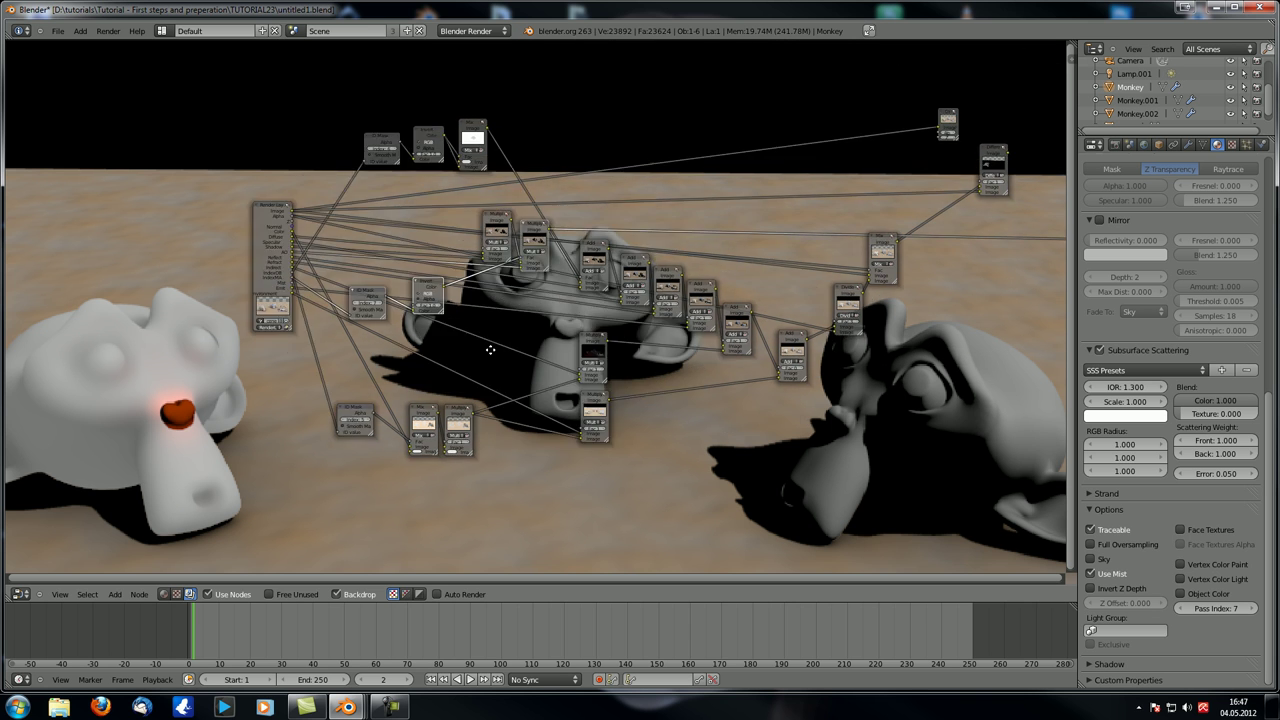
middle_drag(877, 213, 855, 236)
ctrl+shift+click(858, 251)
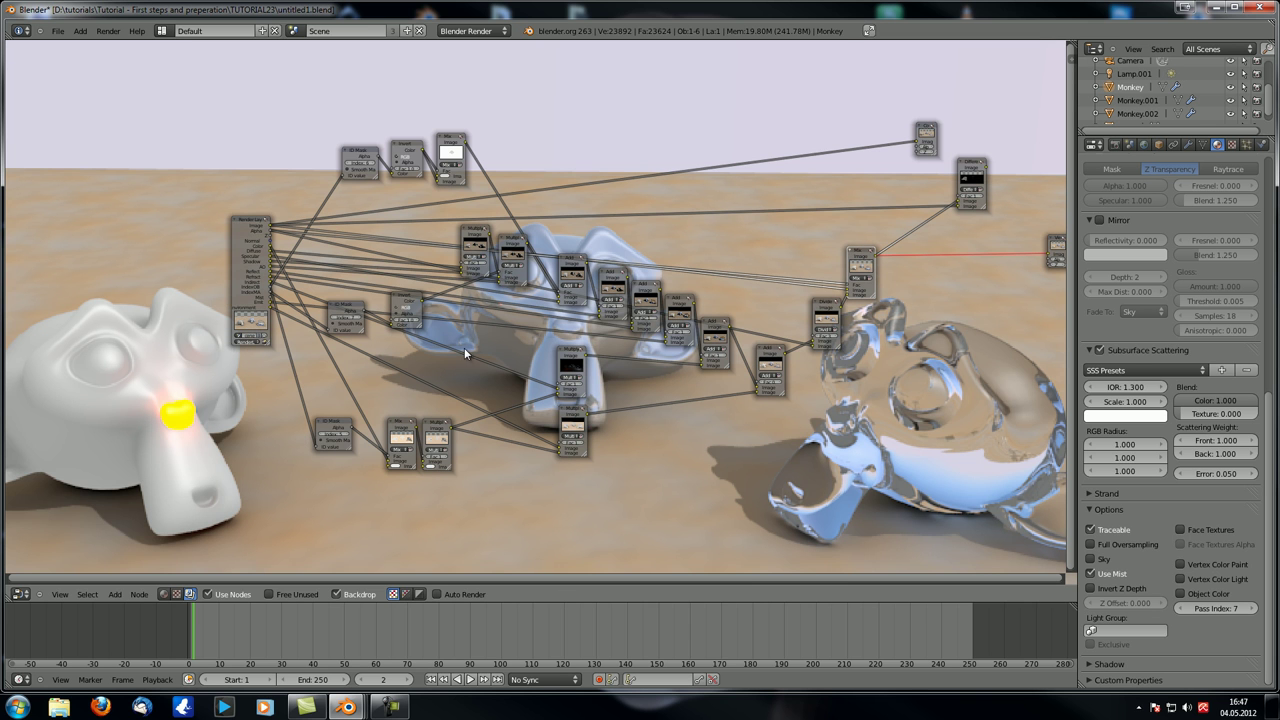
click(252, 233)
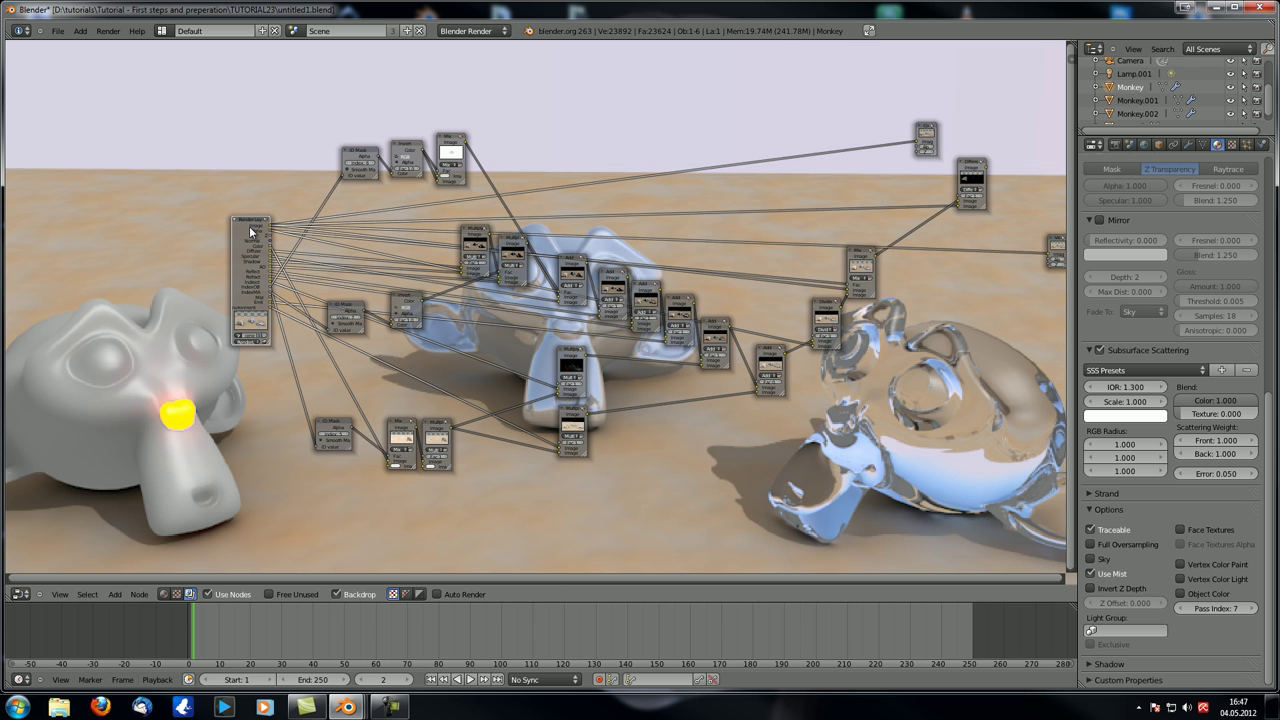
click(856, 254)
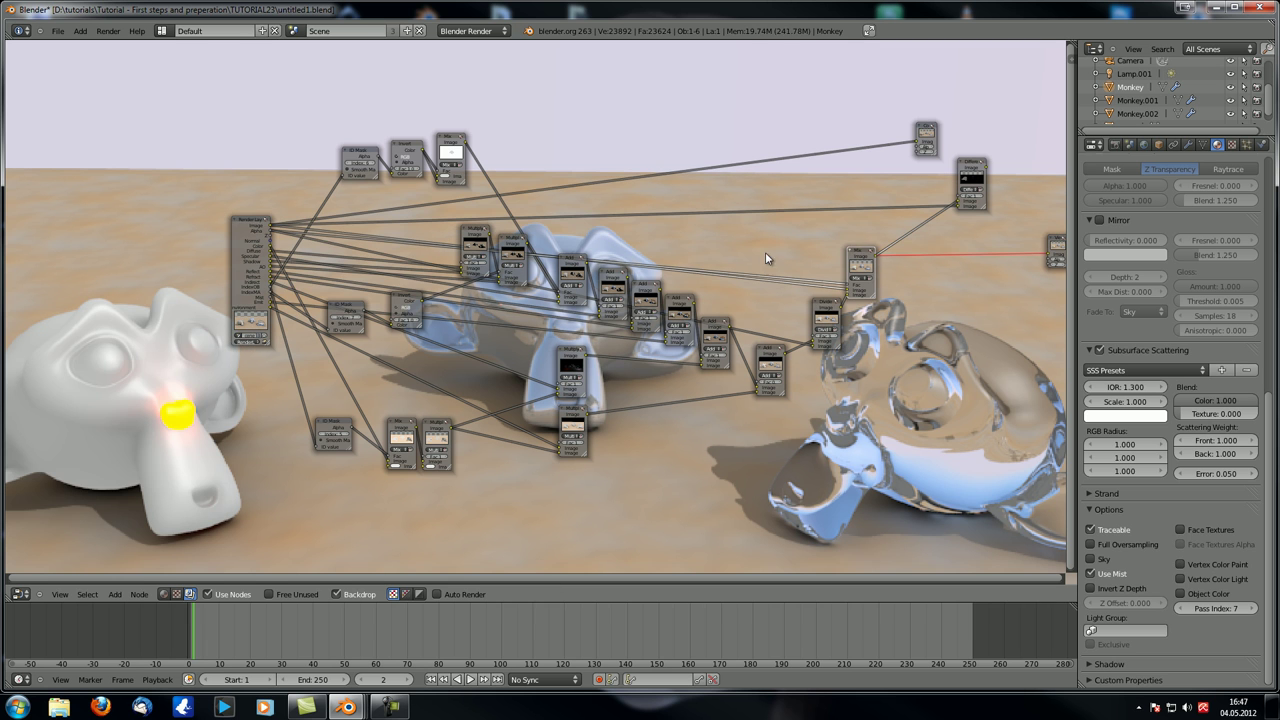
ctrl+shift+click(254, 232)
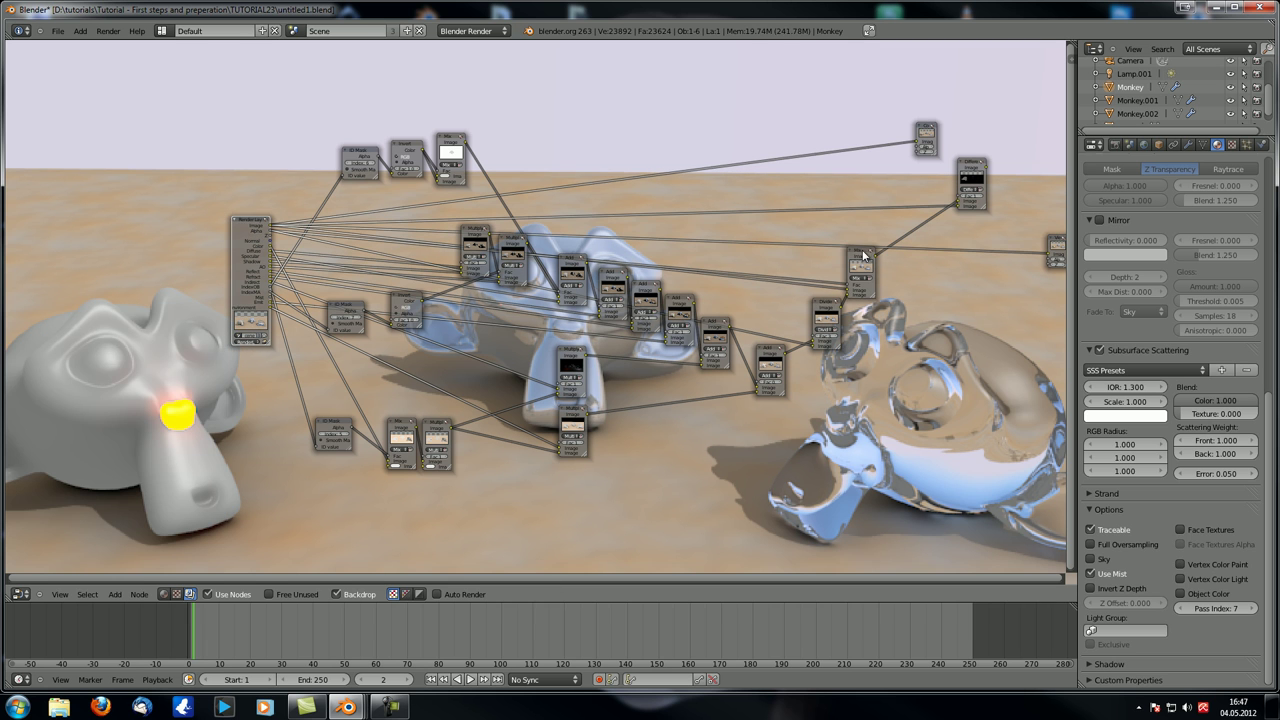
ctrl+shift+click(862, 253)
scroll(826, 291, up, 3)
middle_drag(824, 288, 750, 228)
click(112, 158)
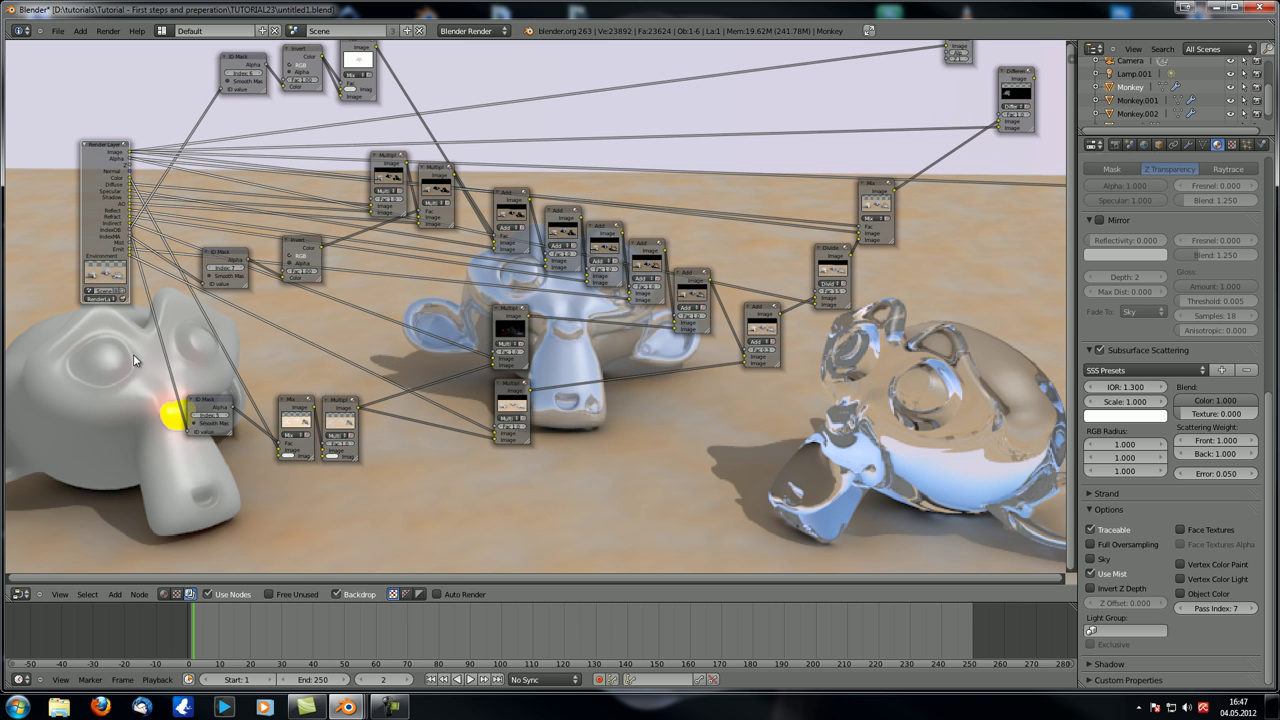
click(874, 190)
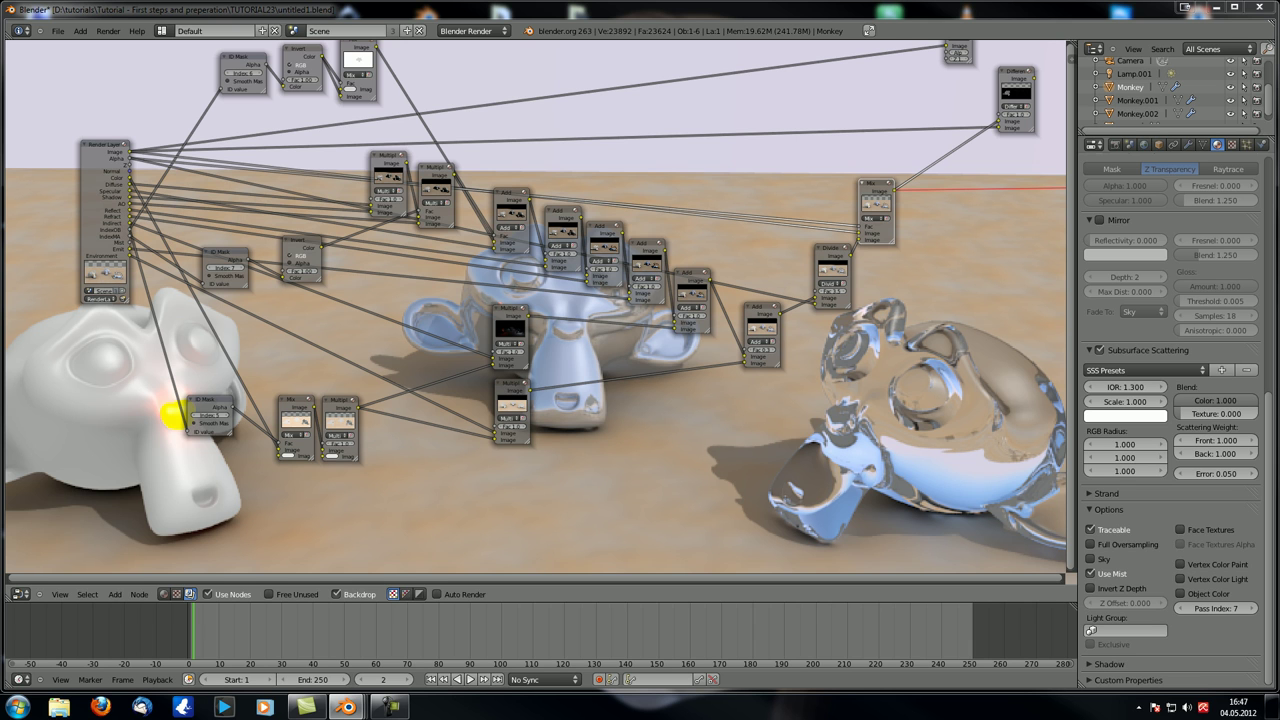
- Try driving the last Add node's Fac input with the Invert node's Color output, and detach the link again
middle_drag(583, 340, 694, 396)
scroll(592, 362, up, 4)
scroll(694, 396, down, 2)
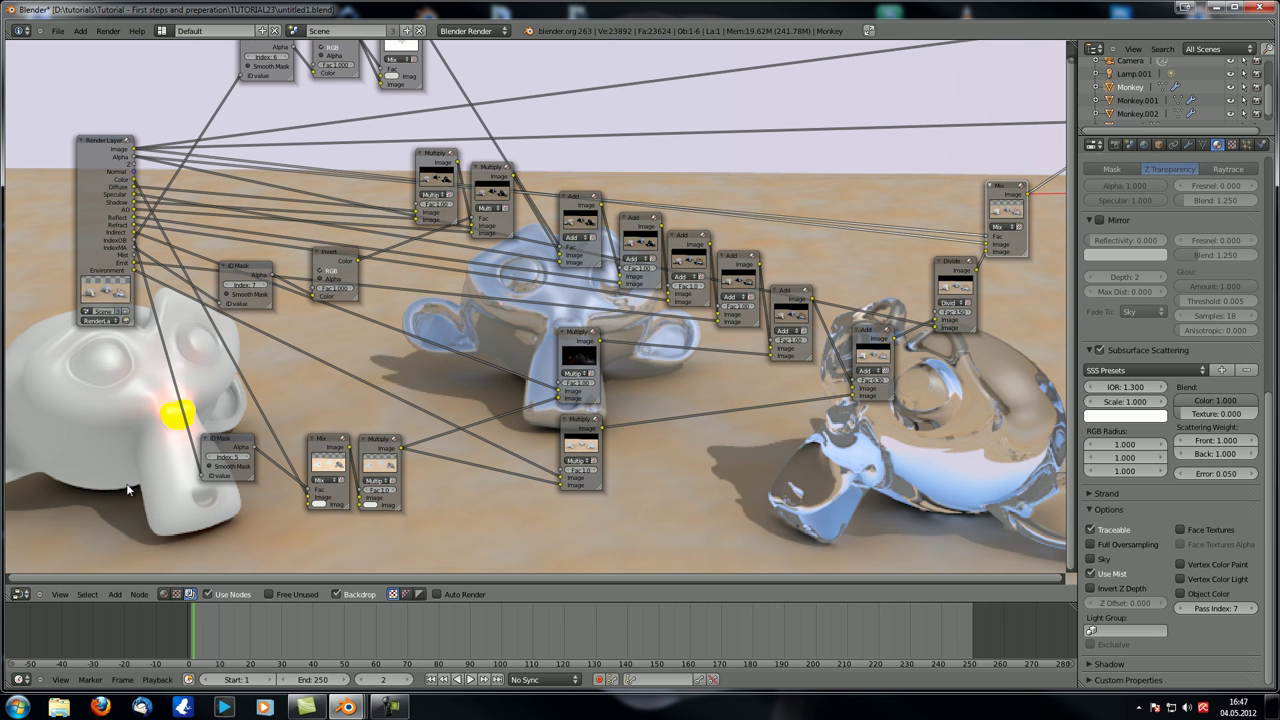
middle_drag(355, 376, 252, 339)
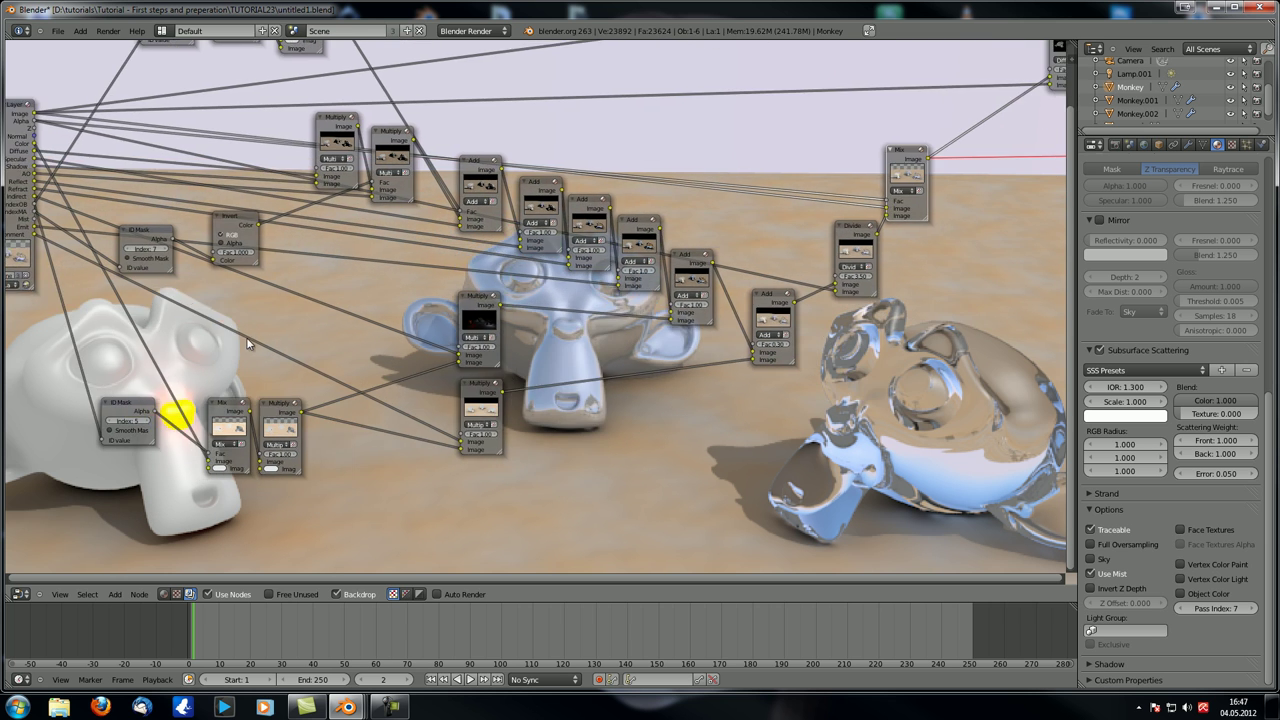
drag(258, 226, 488, 292)
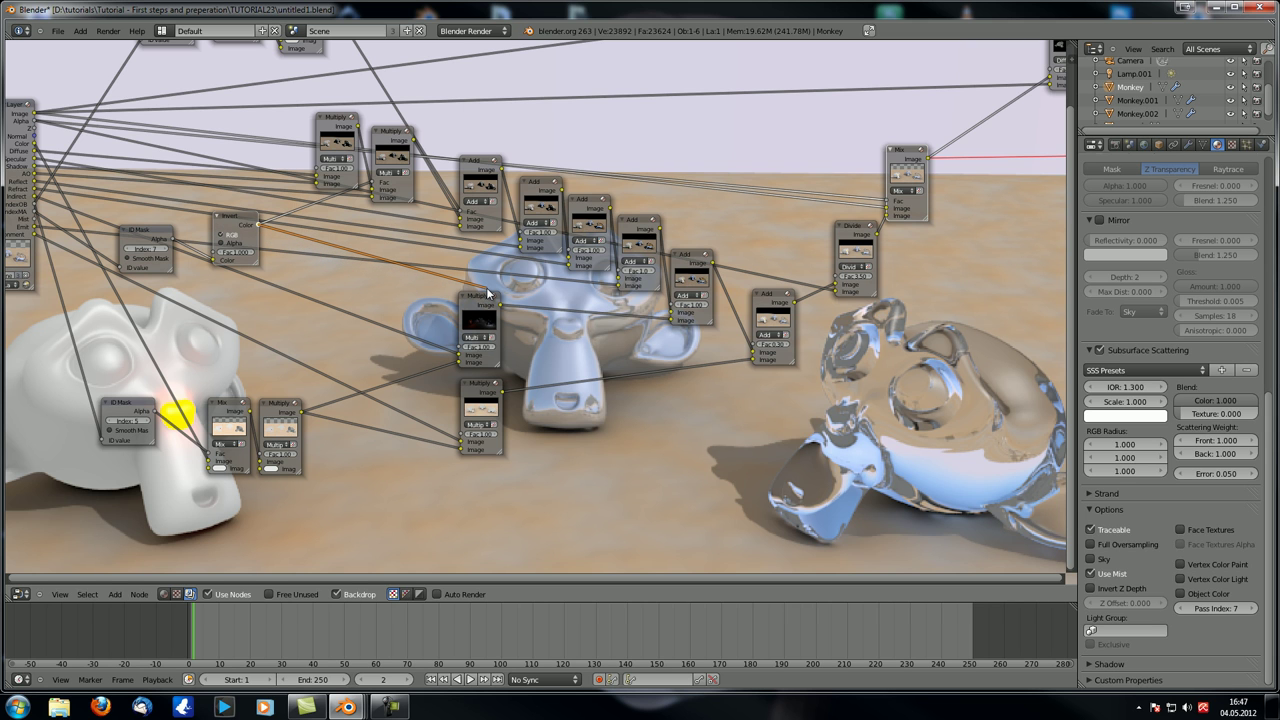
drag(488, 292, 752, 346)
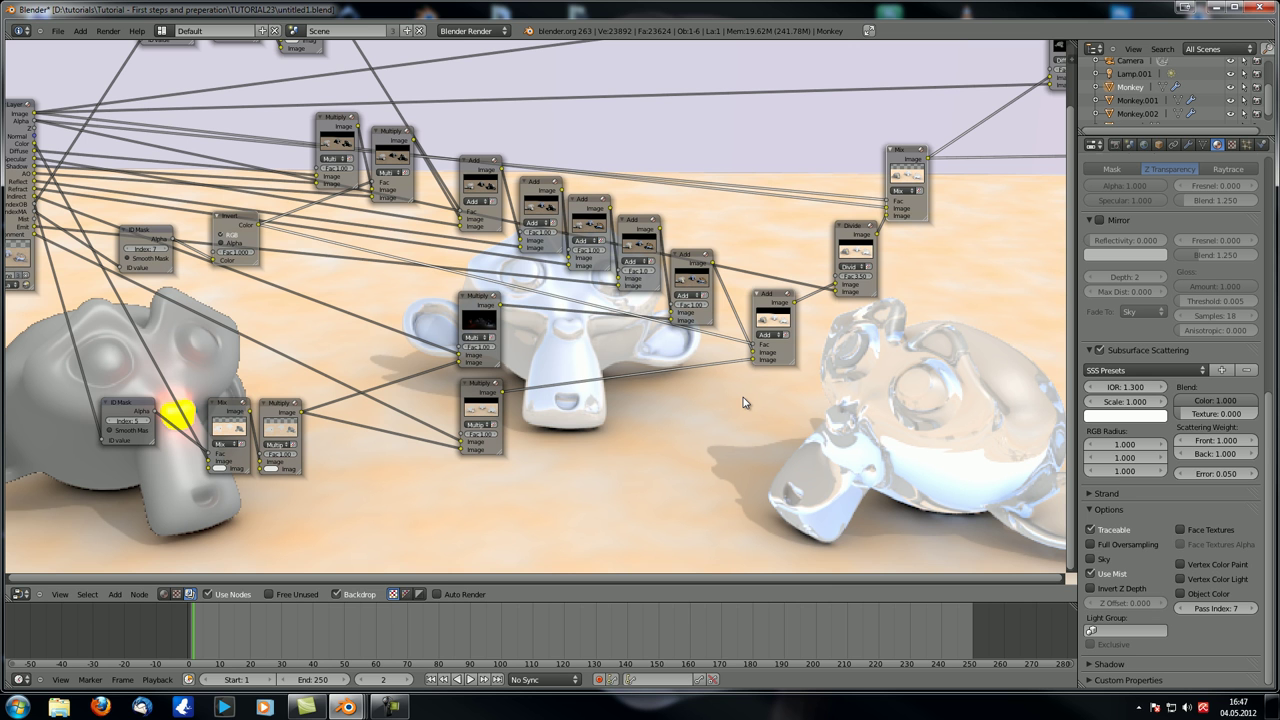
scroll(652, 377, down, 3)
mouse_move(652, 377)
middle_down()
mouse_move(774, 352)
mouse_move(674, 369)
middle_up()
scroll(774, 352, up, 3)
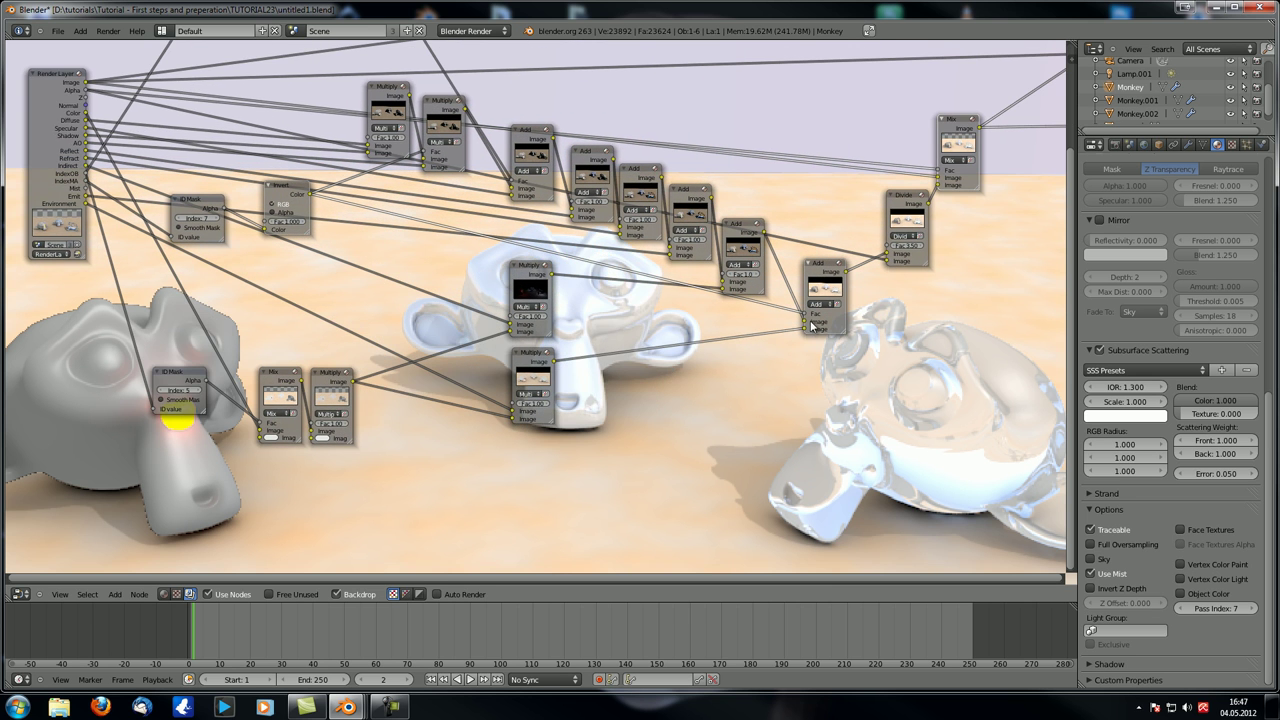
drag(806, 315, 760, 338)
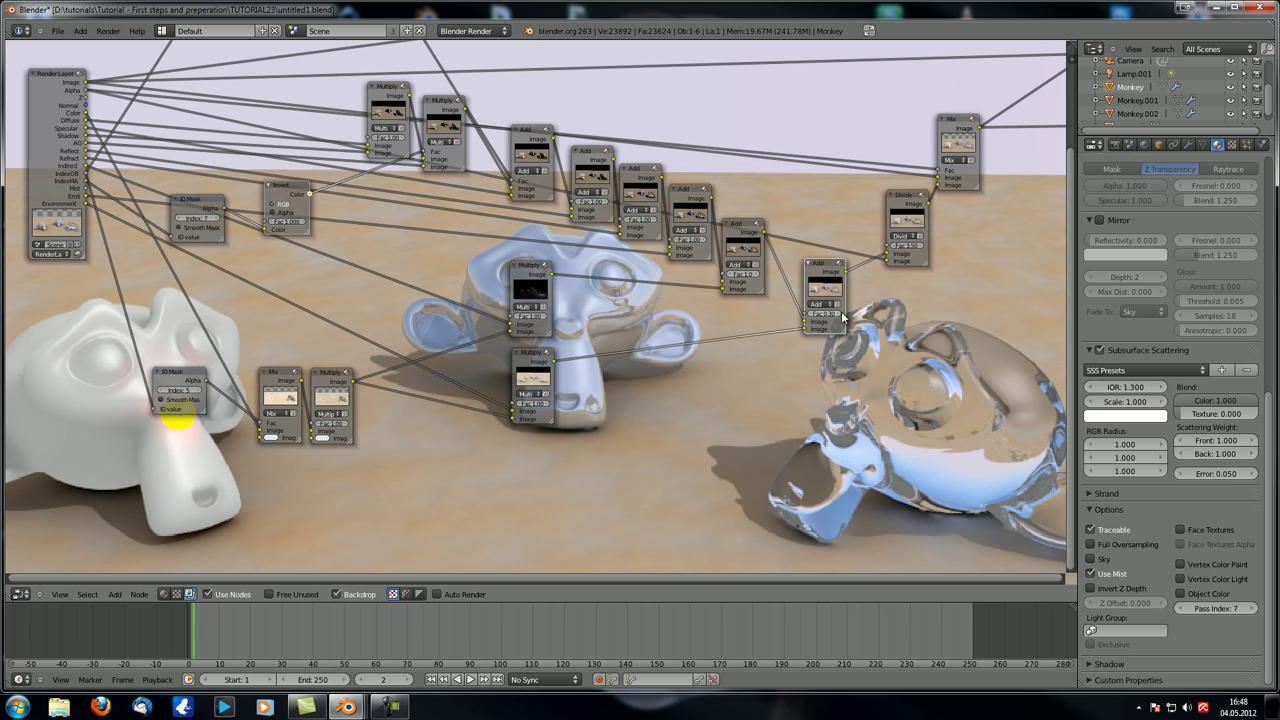
- Preview the inverted index 7 mask and shift the Invert node slightly away from its ID Mask node
ctrl+shift+click(285, 195)
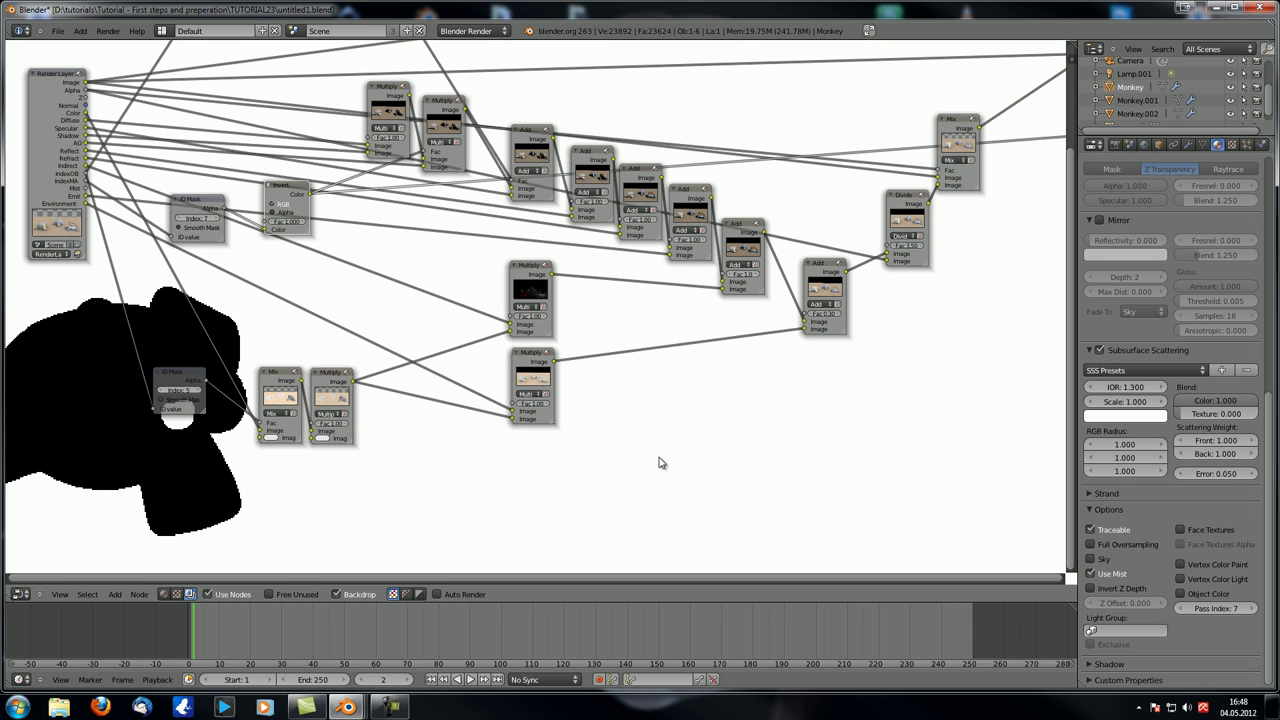
drag(285, 195, 288, 200)
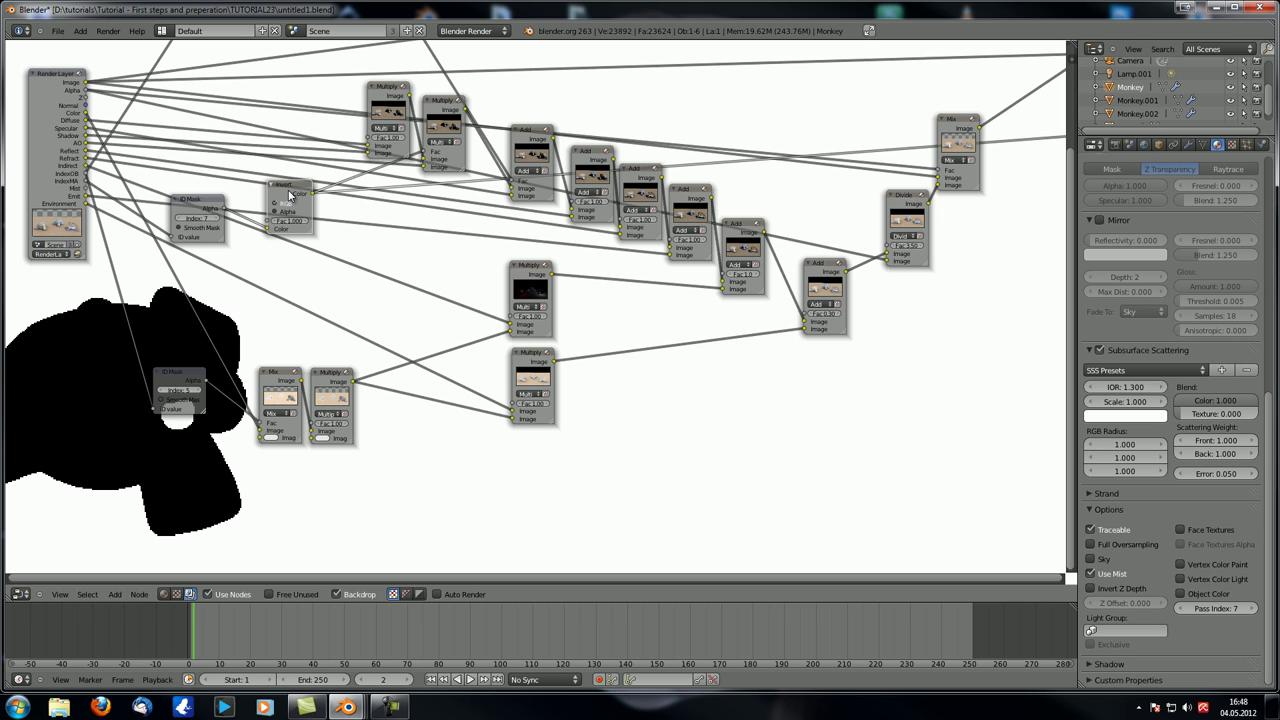
drag(293, 197, 302, 200)
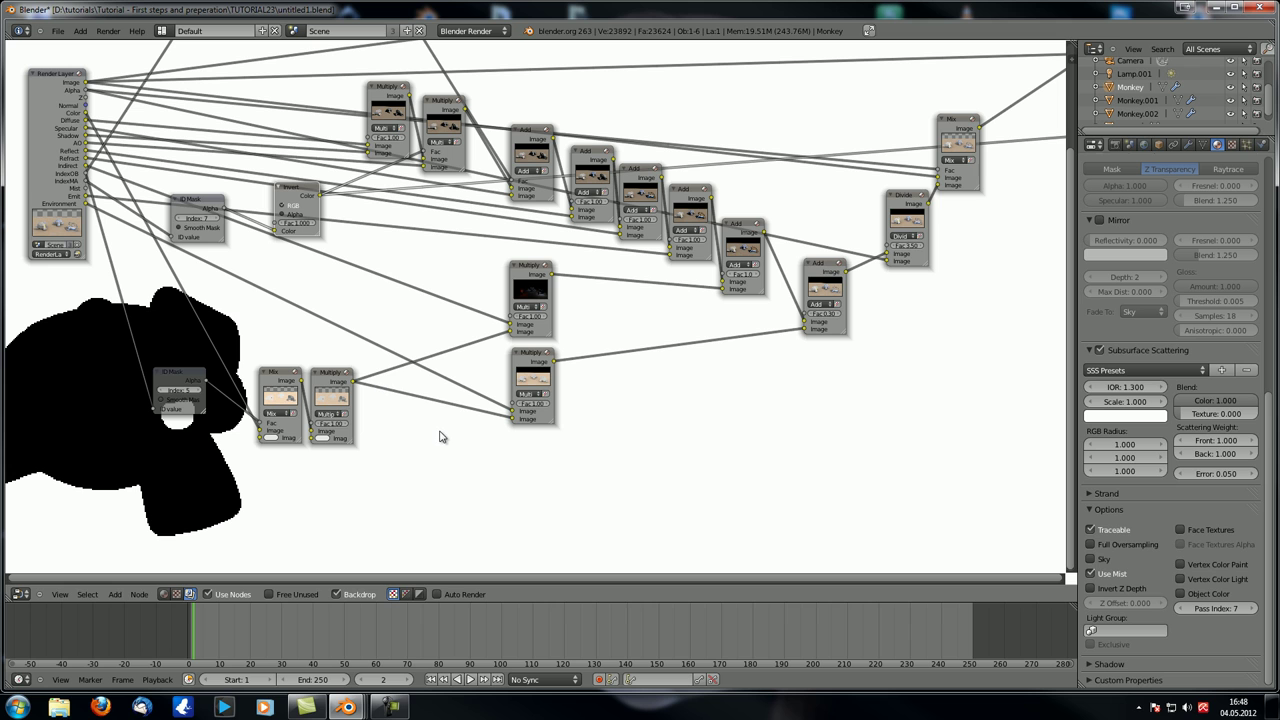
- Add a Mix node, feed the Invert node's Color into its second Image input, and connect its output to the last Add node's Fac
key(shift+a)
mouse_move(447, 430)
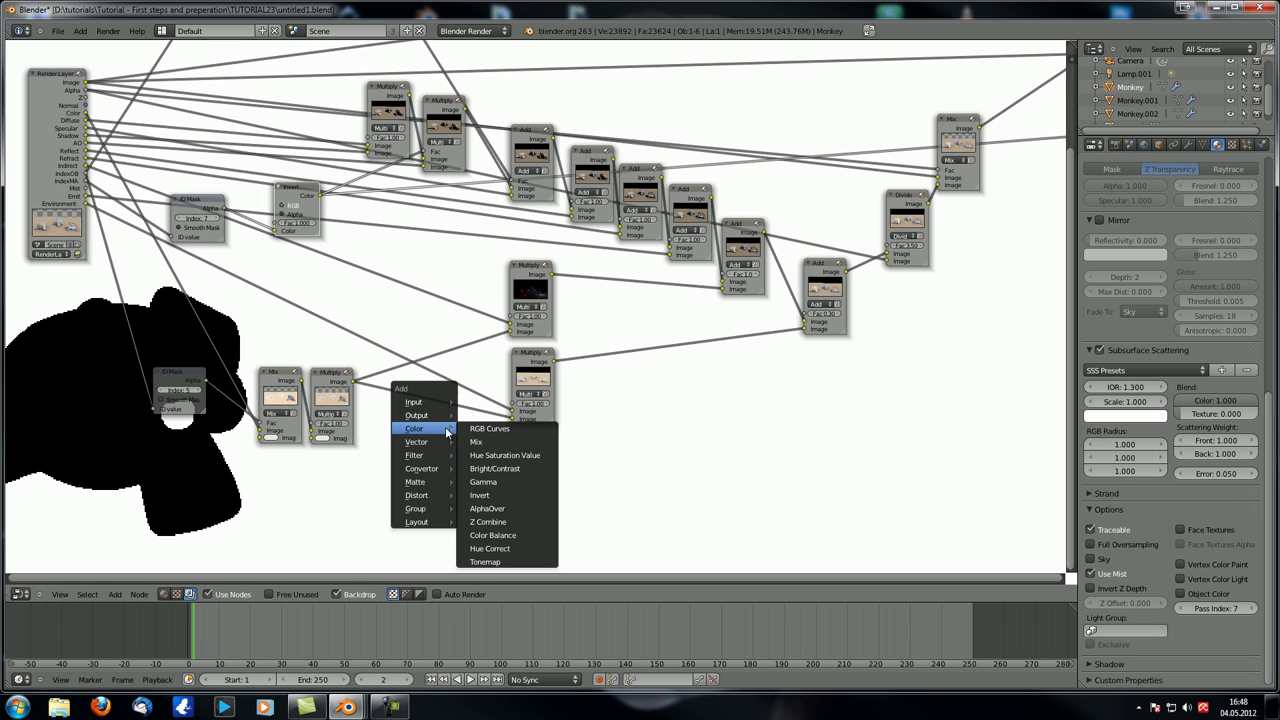
click(477, 441)
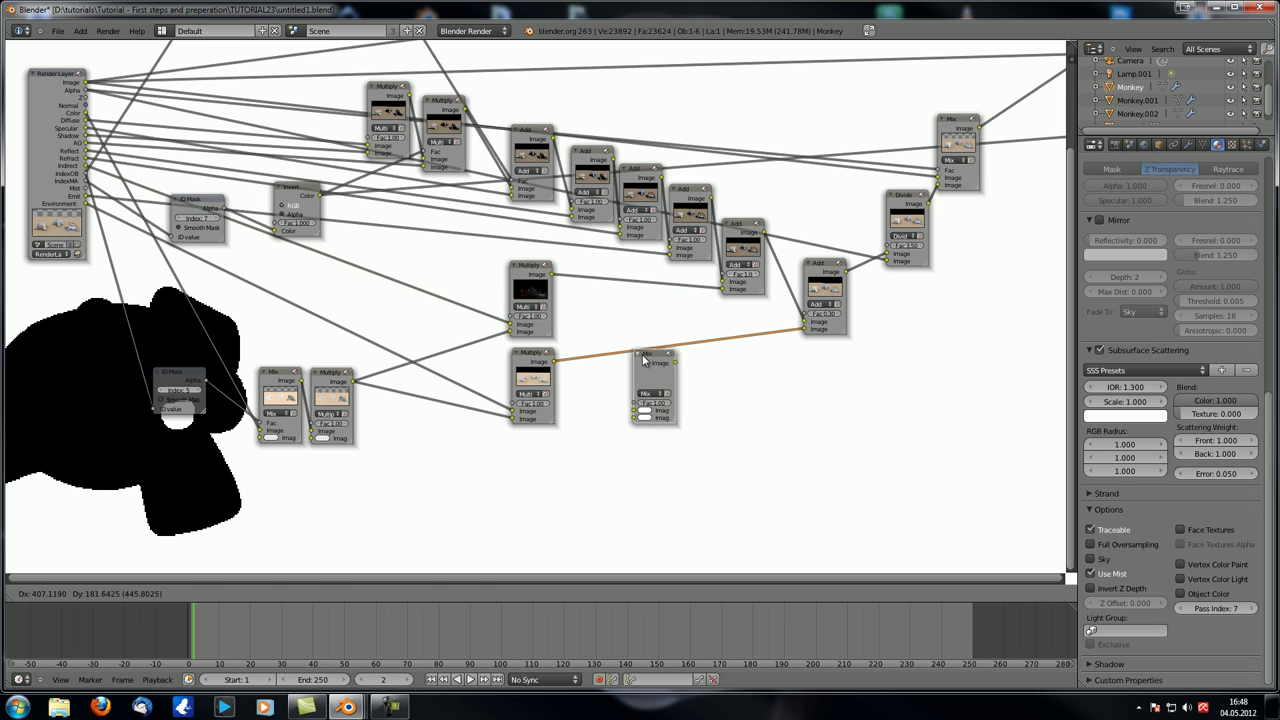
click(639, 363)
drag(670, 383, 803, 318)
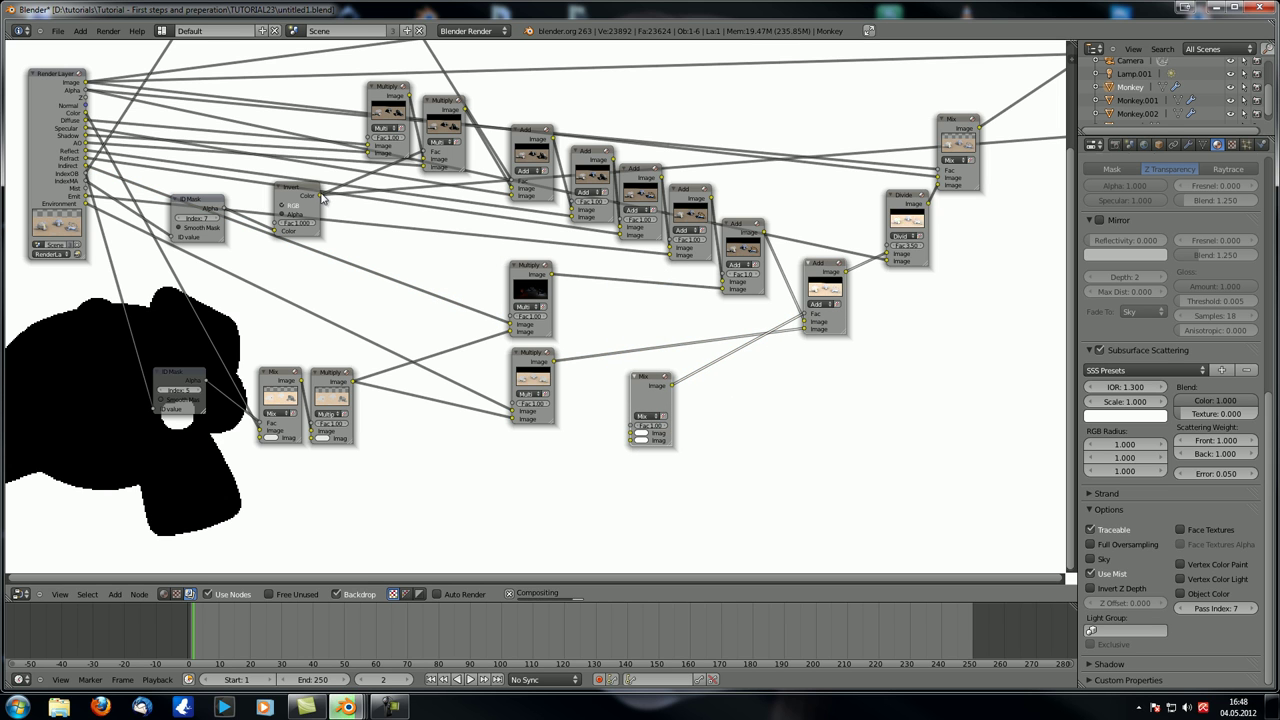
drag(320, 196, 628, 436)
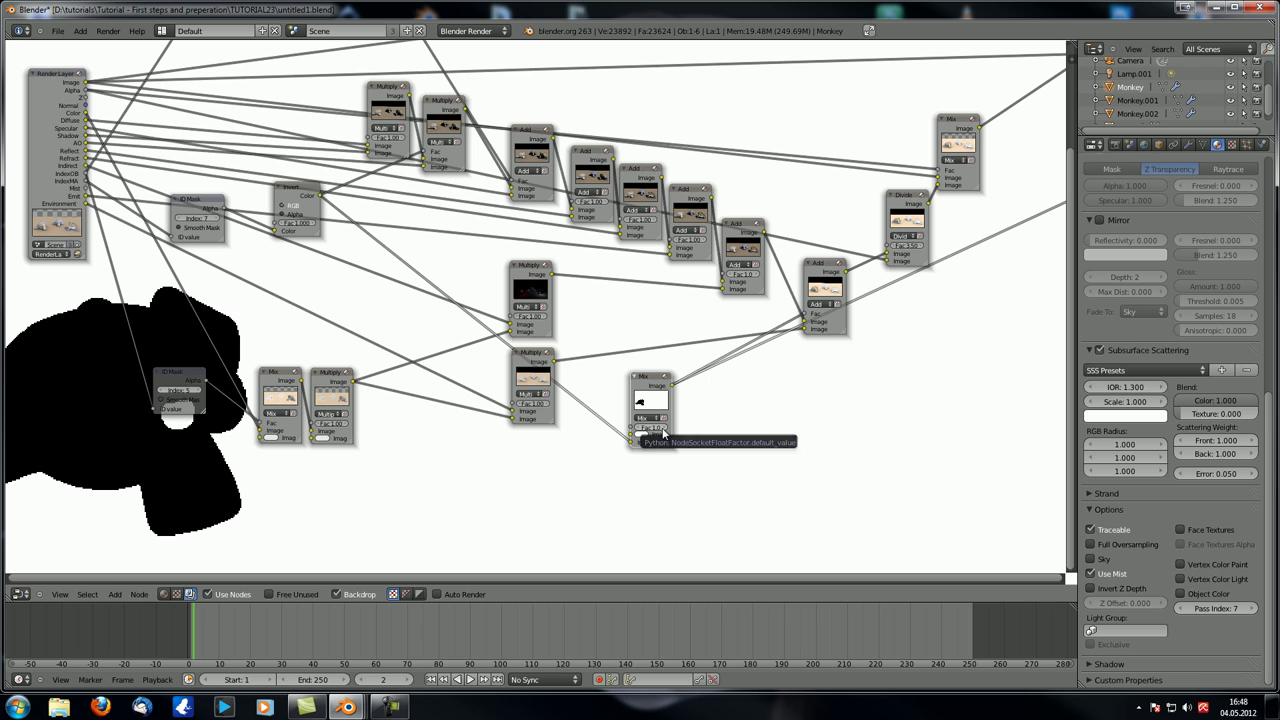
- Set the new Mix node's blend type to Multiply
scroll(700, 425, up, 2)
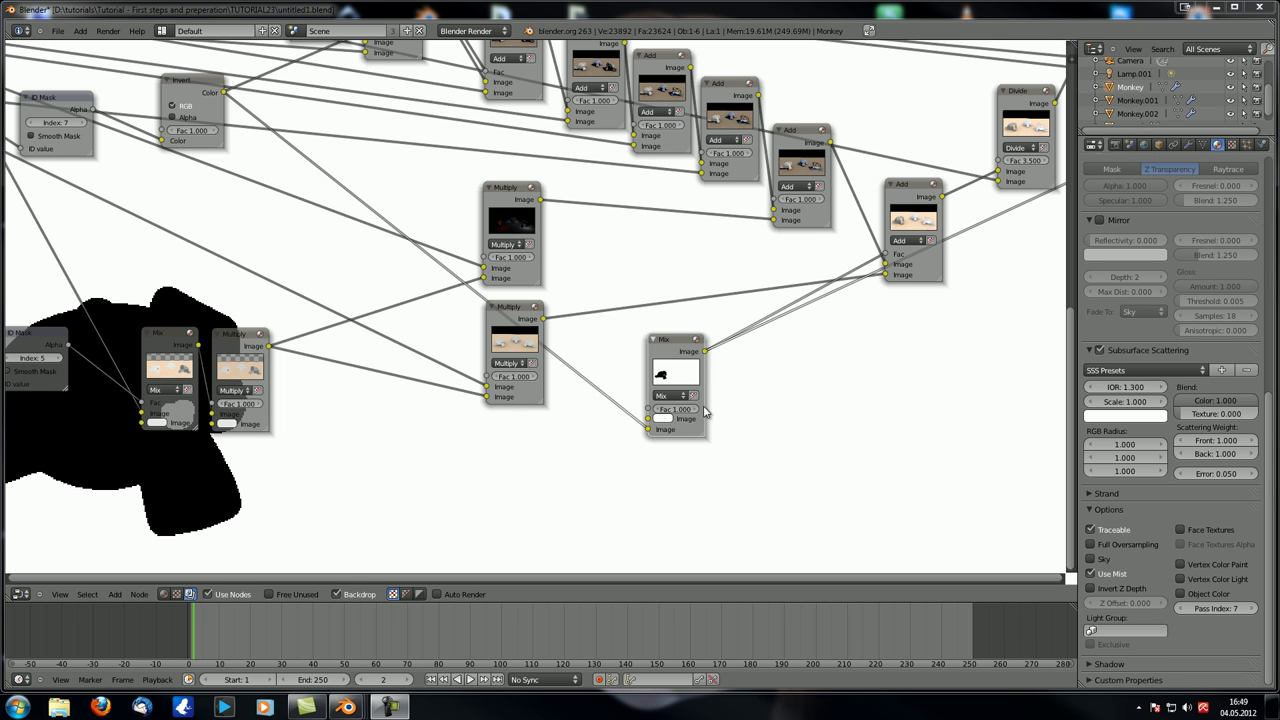
click(677, 395)
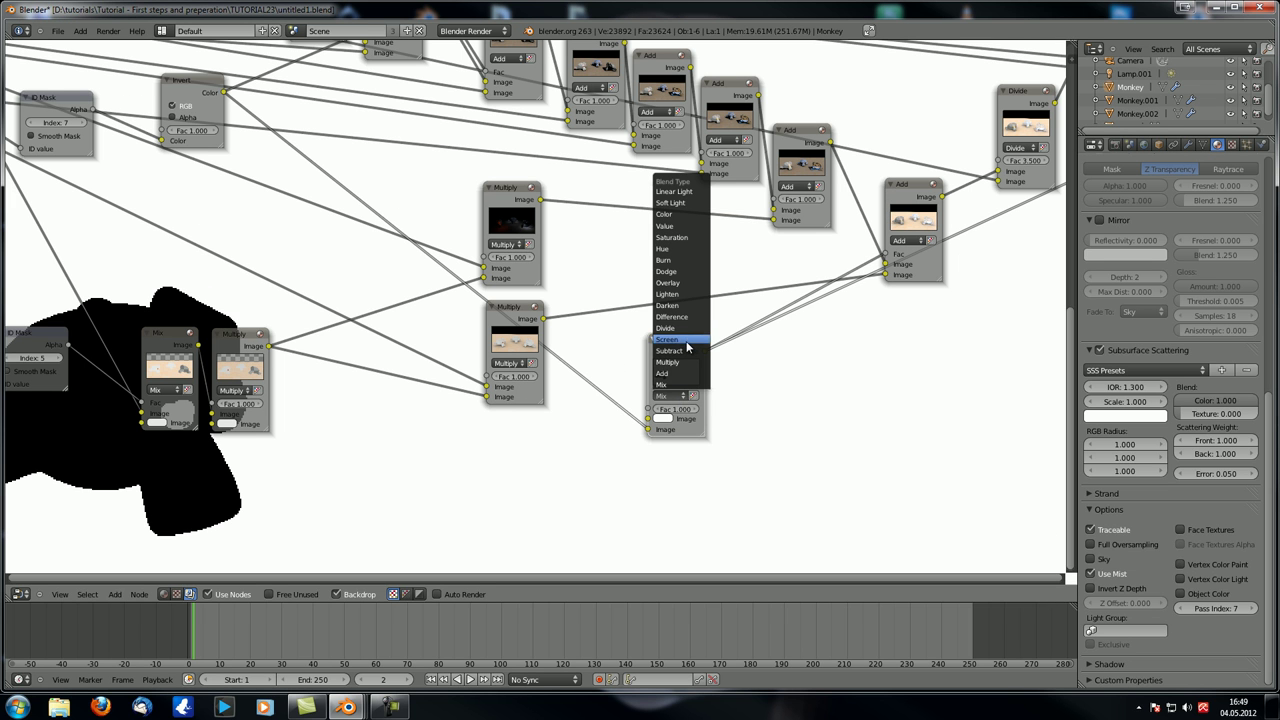
click(686, 362)
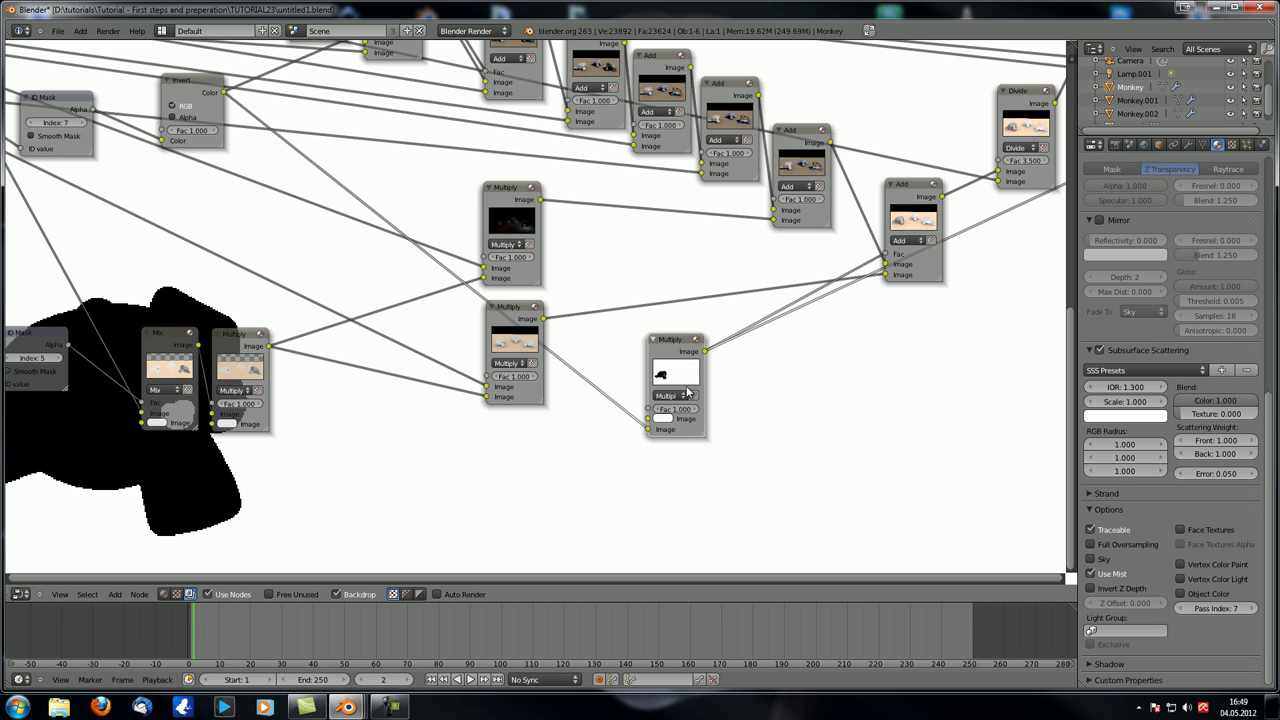
- Darken the new Multiply node's first Image colour to an HSV value of 0.3
click(662, 418)
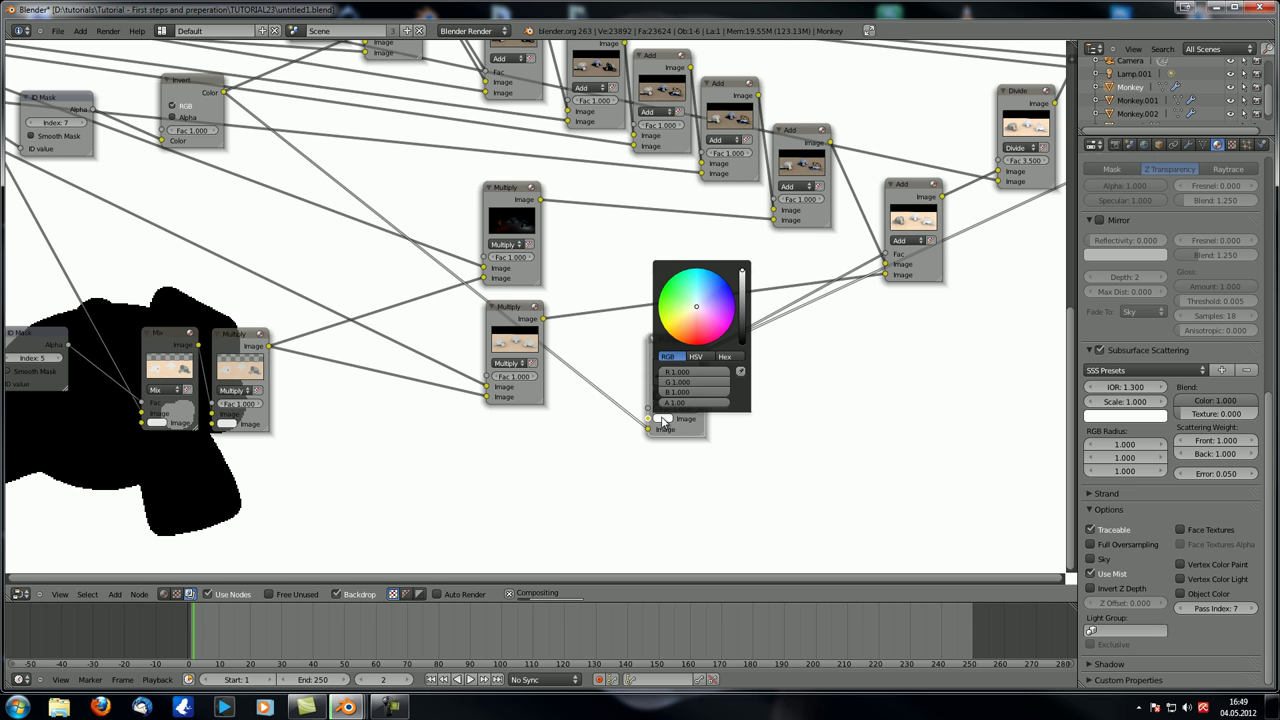
click(743, 316)
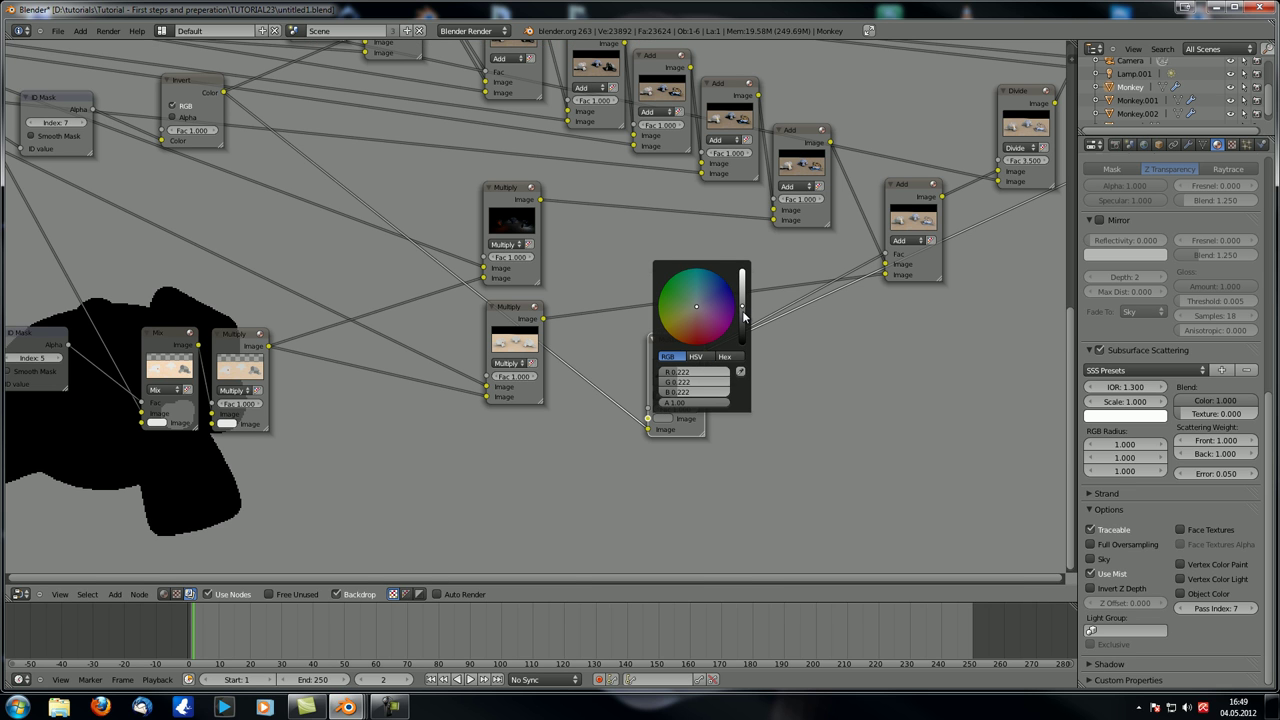
click(696, 356)
click(690, 392)
text(.2)
key(Return)
click(690, 393)
text(.3.3)
key(Return)
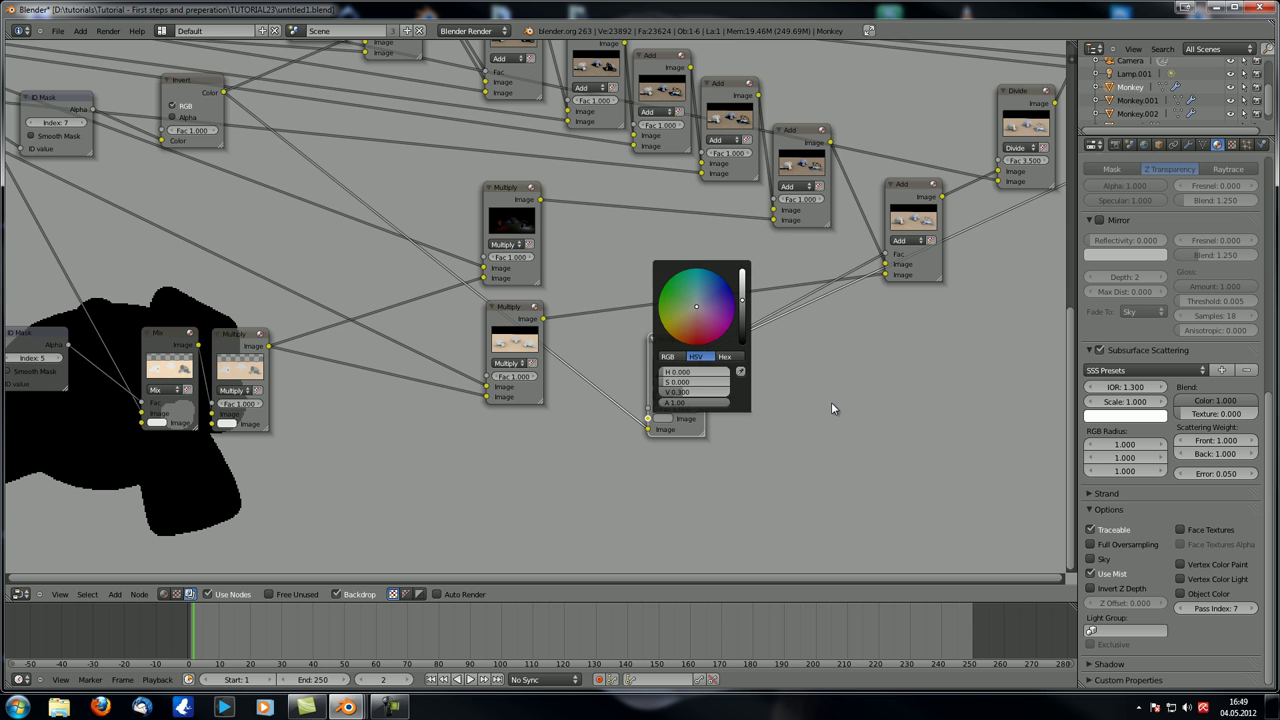
- Place the new Multiply node beside the Invert node and nudge the upper of the two Multiply nodes before the Add chain
scroll(826, 398, down, 3)
middle_drag(767, 378, 704, 446)
drag(561, 397, 308, 241)
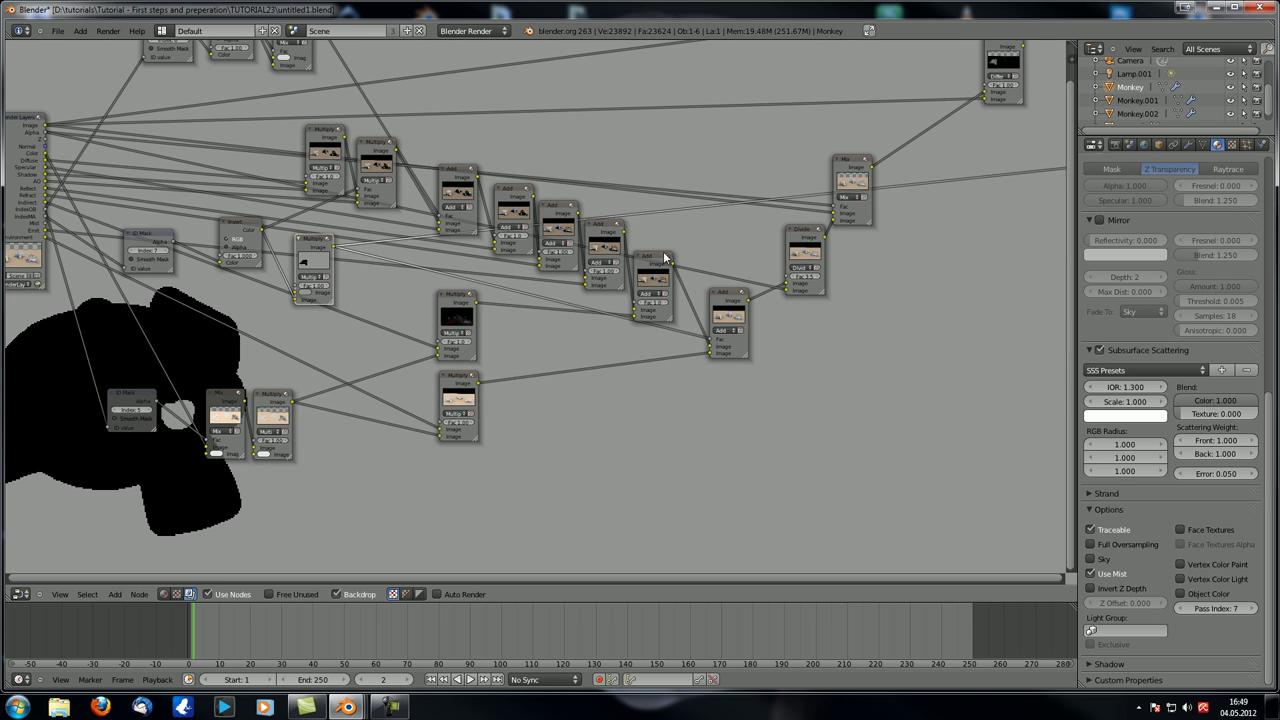
click(453, 310)
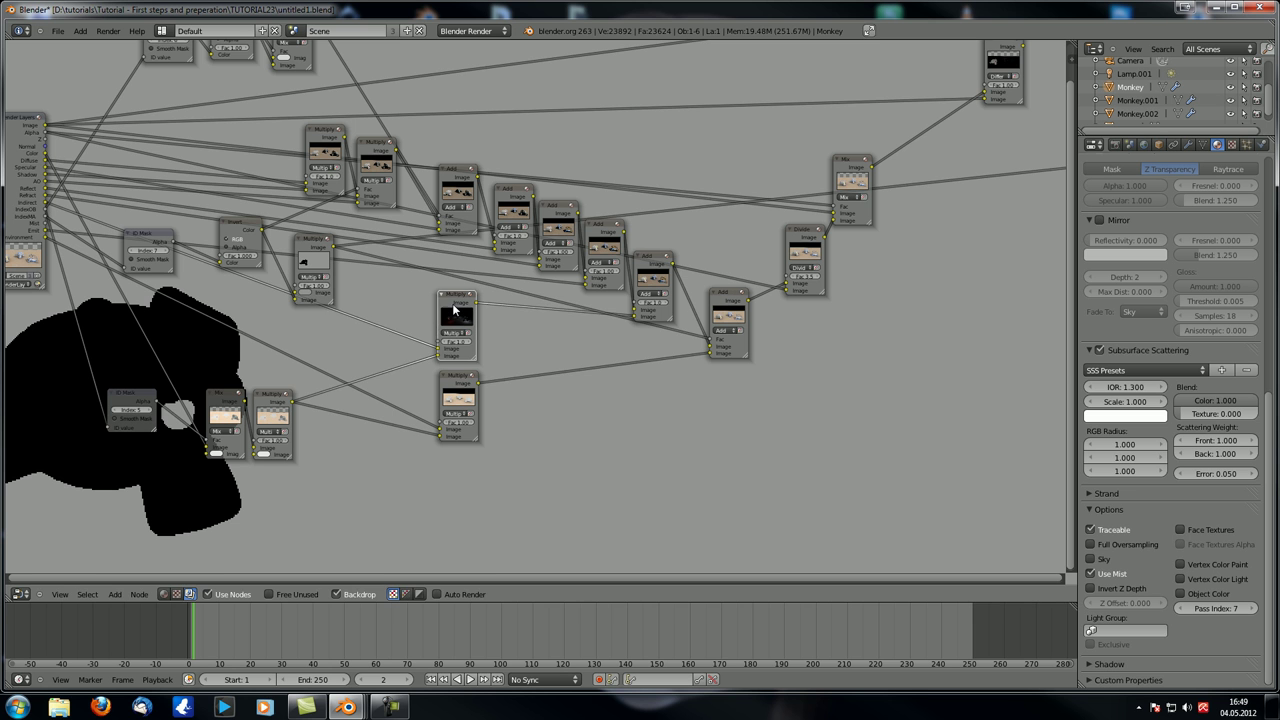
drag(453, 310, 439, 317)
- Alternate the preview between the last Add node's output and the Render Layers Image to compare the monkeys
ctrl+shift+click(727, 299)
middle_drag(784, 421, 886, 340)
alt+middle_drag(360, 438, 553, 508)
scroll(553, 508, down, 2)
click(249, 176)
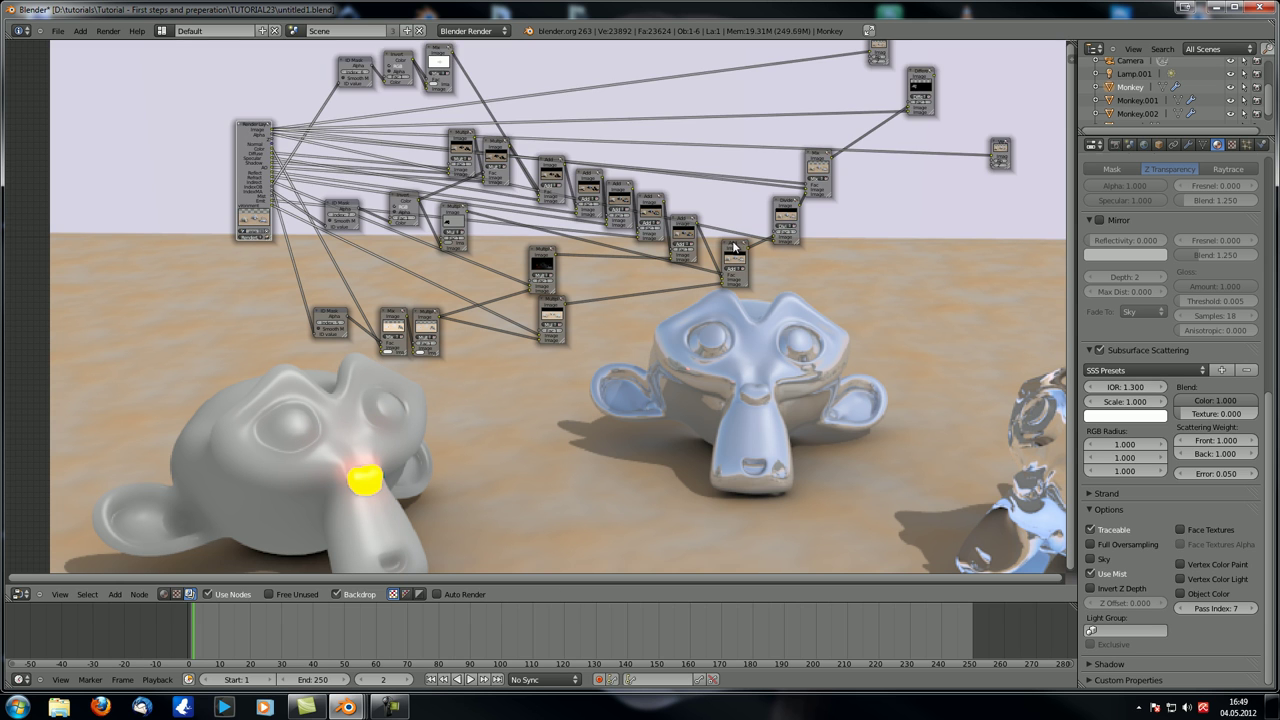
click(734, 250)
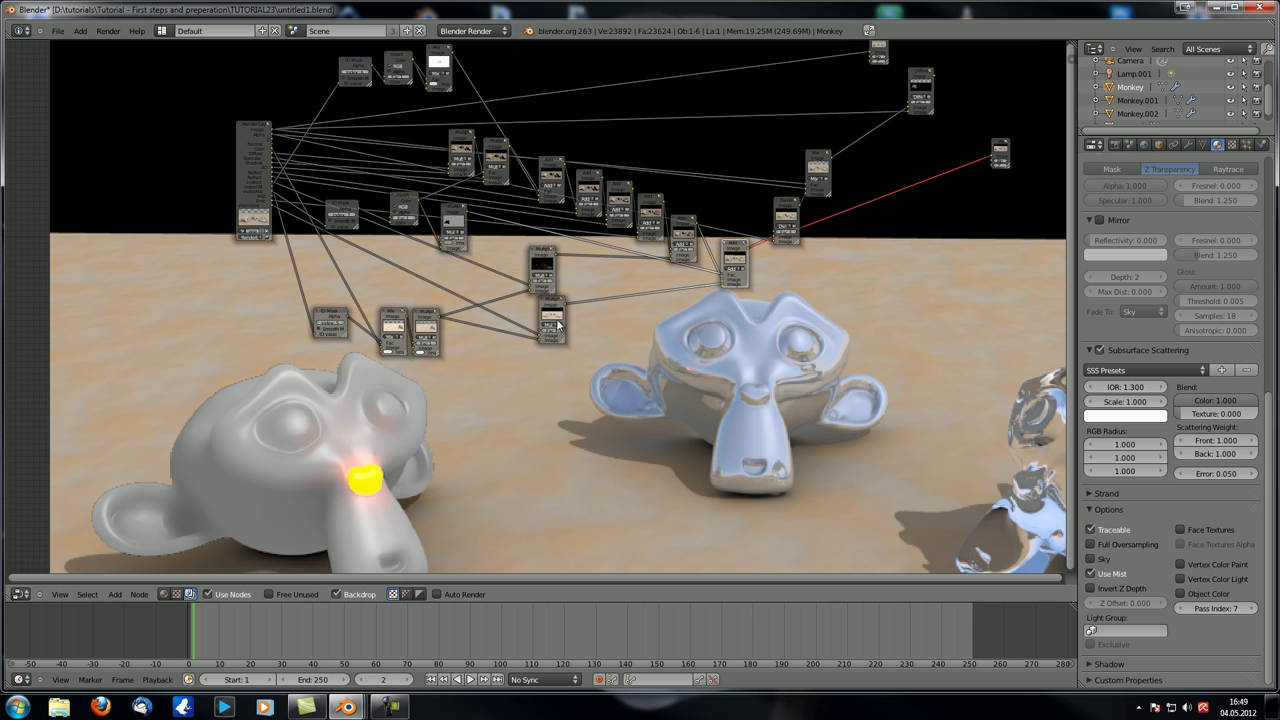
- Preview the index 7 ID Mask node and enable its Smooth Mask option
scroll(546, 260, up, 5)
ctrl+middle_drag(455, 286, 456, 302)
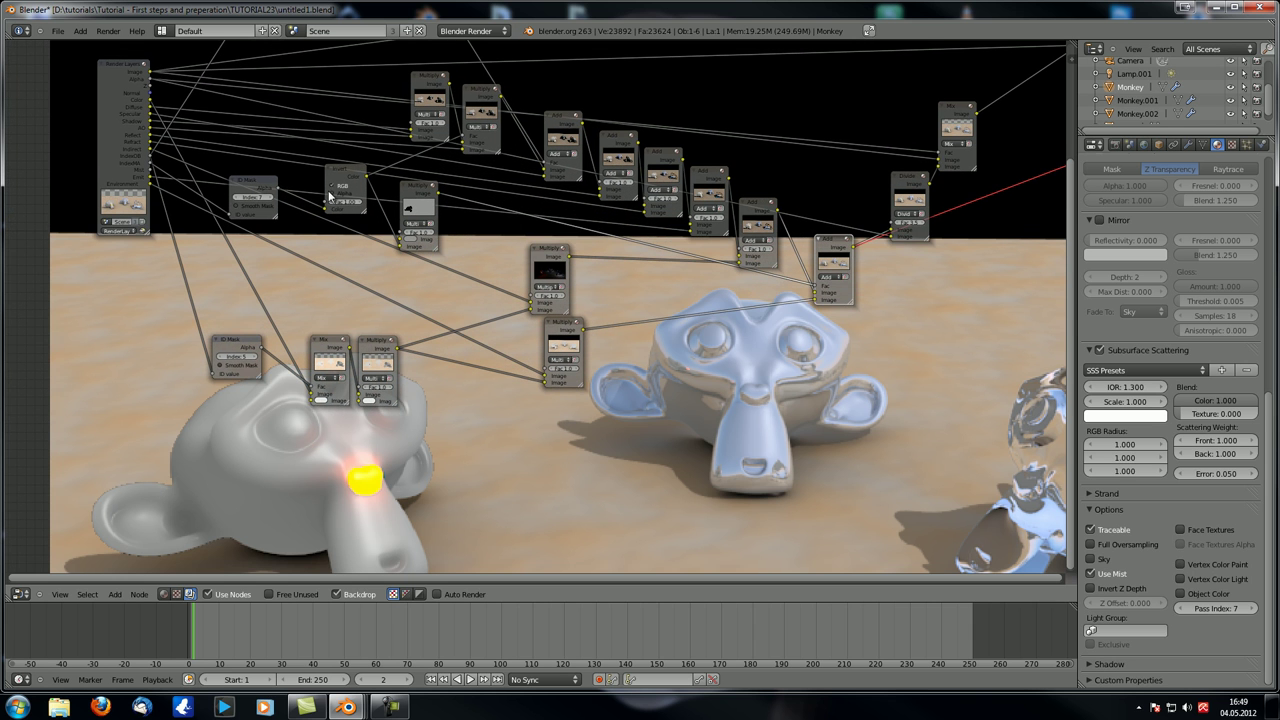
ctrl+shift+click(255, 183)
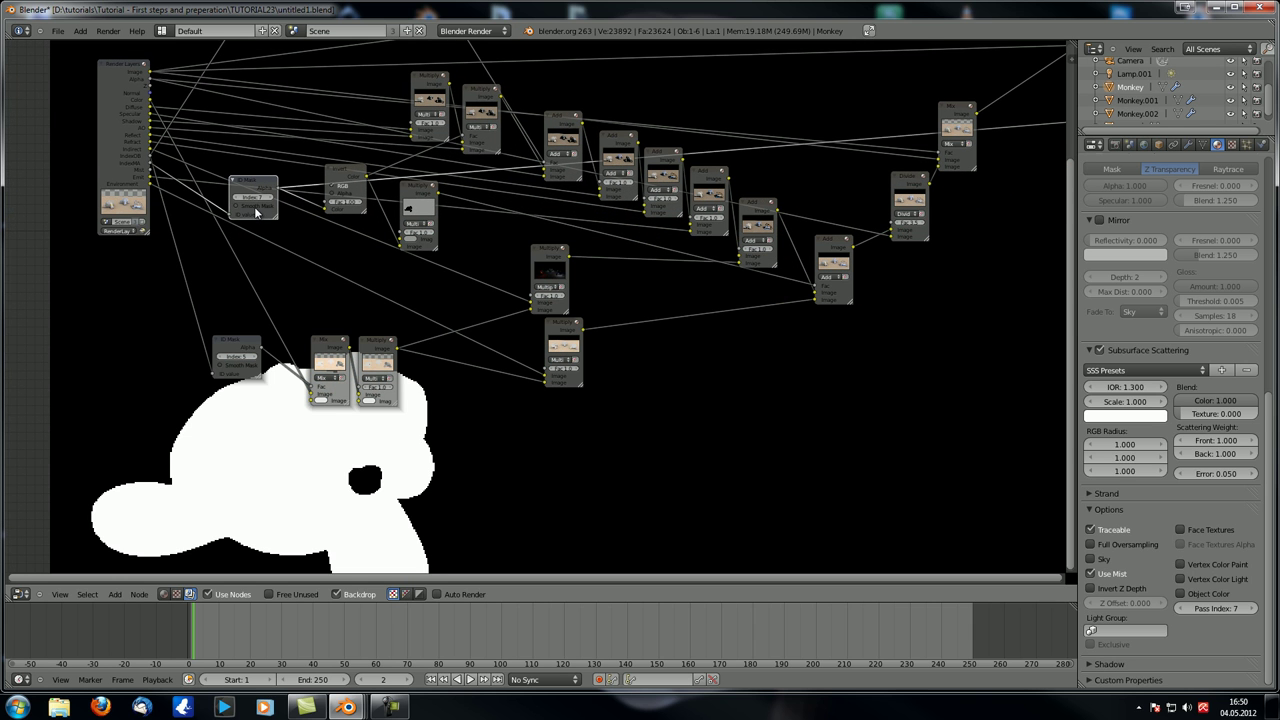
click(254, 206)
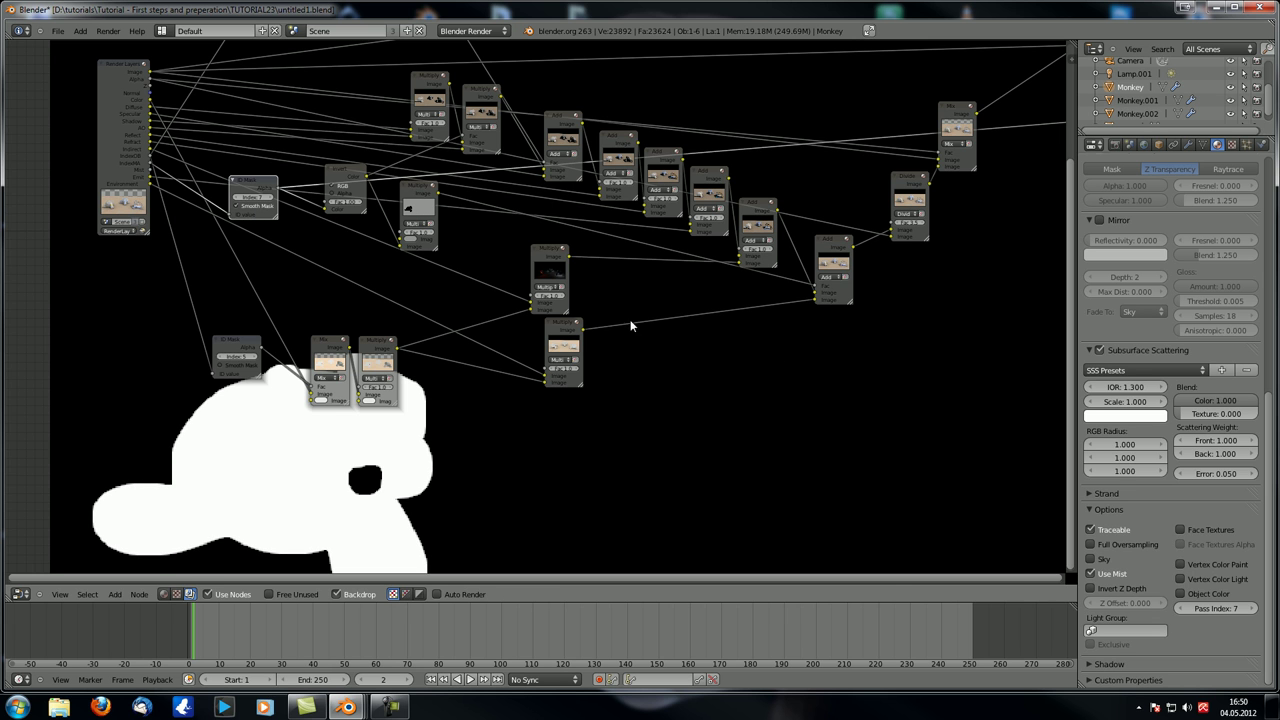
- Preview the last Add node's output and examine the subsurface scattering monkey up close and within the full image
ctrl+shift+click(826, 244)
middle_drag(770, 298, 766, 230)
alt+middle_drag(286, 461, 485, 477)
scroll(485, 477, down, 1)
key(alt+v)
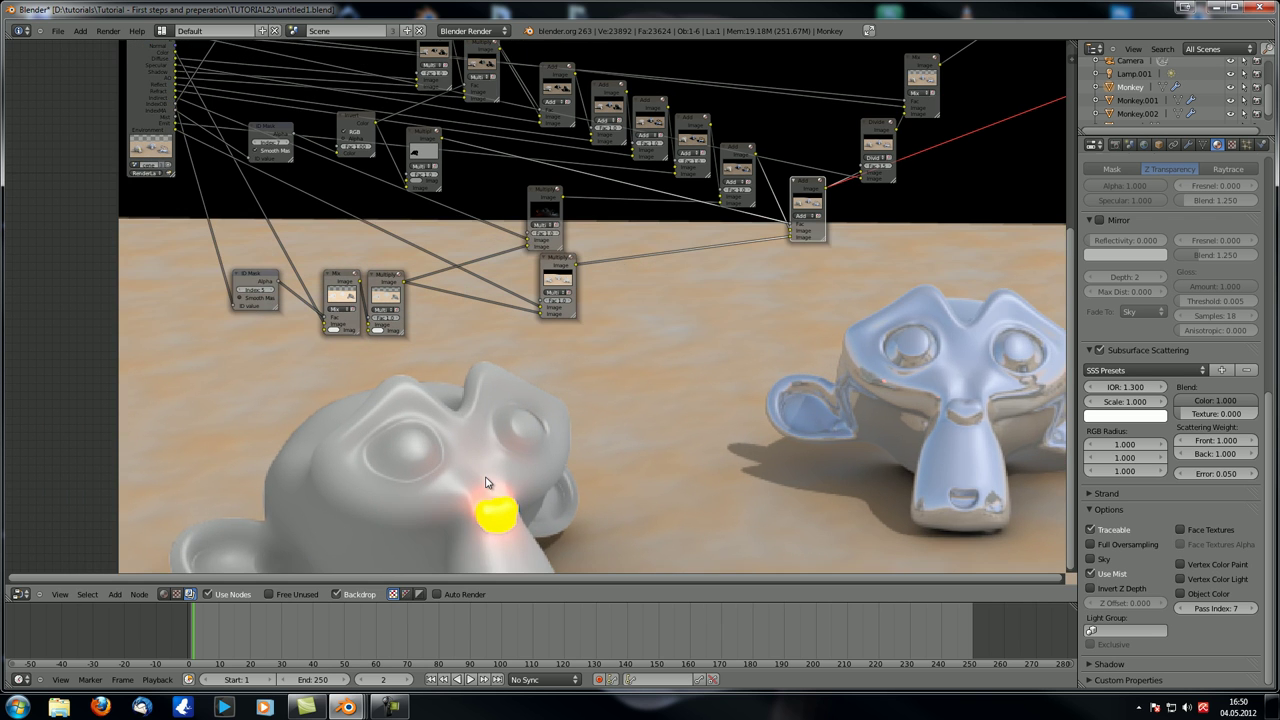
key(v)
key(v)
key(v)
key(v)
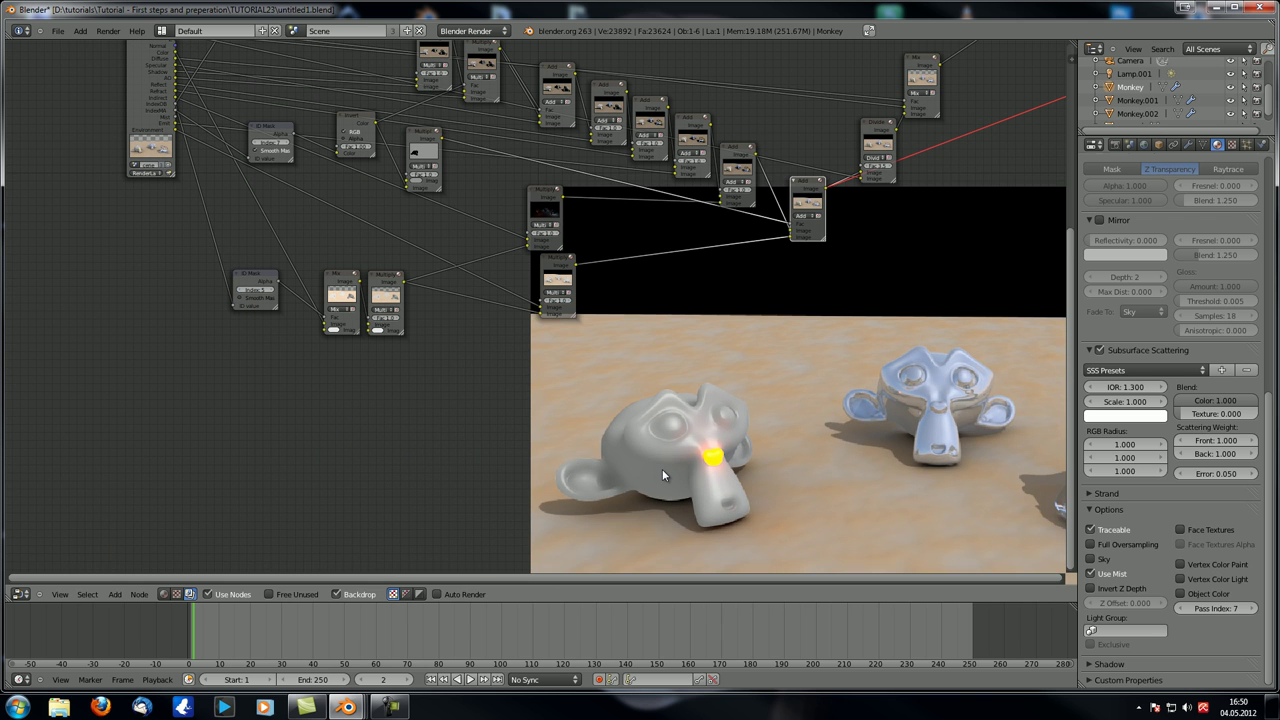
key(alt+v)
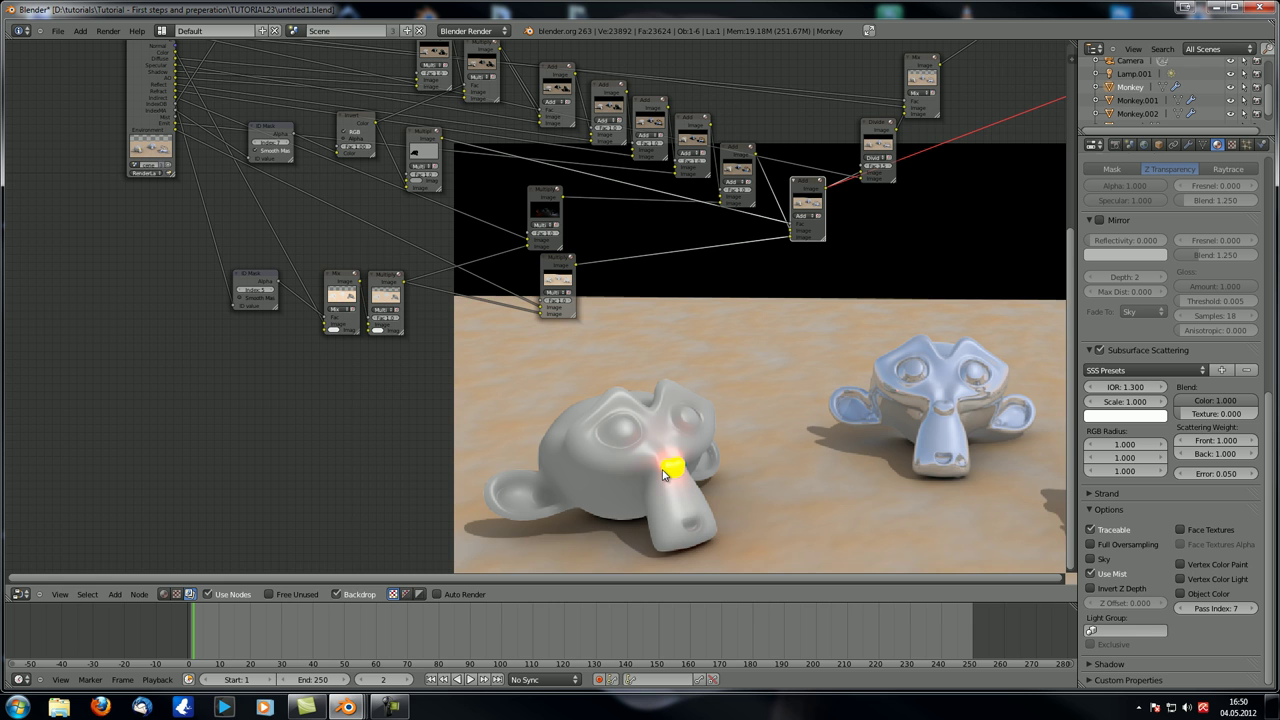
key(alt+v)
key(alt+v)
key(alt+v)
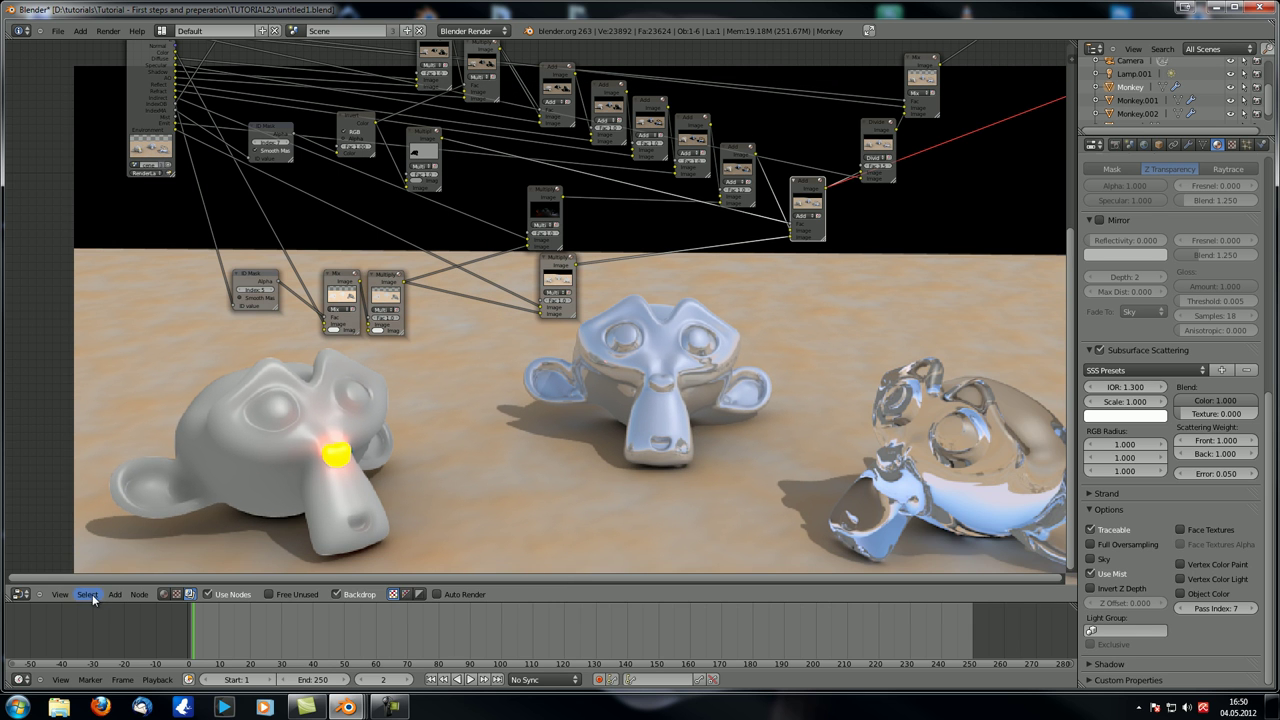
click(88, 595)
click(120, 533)
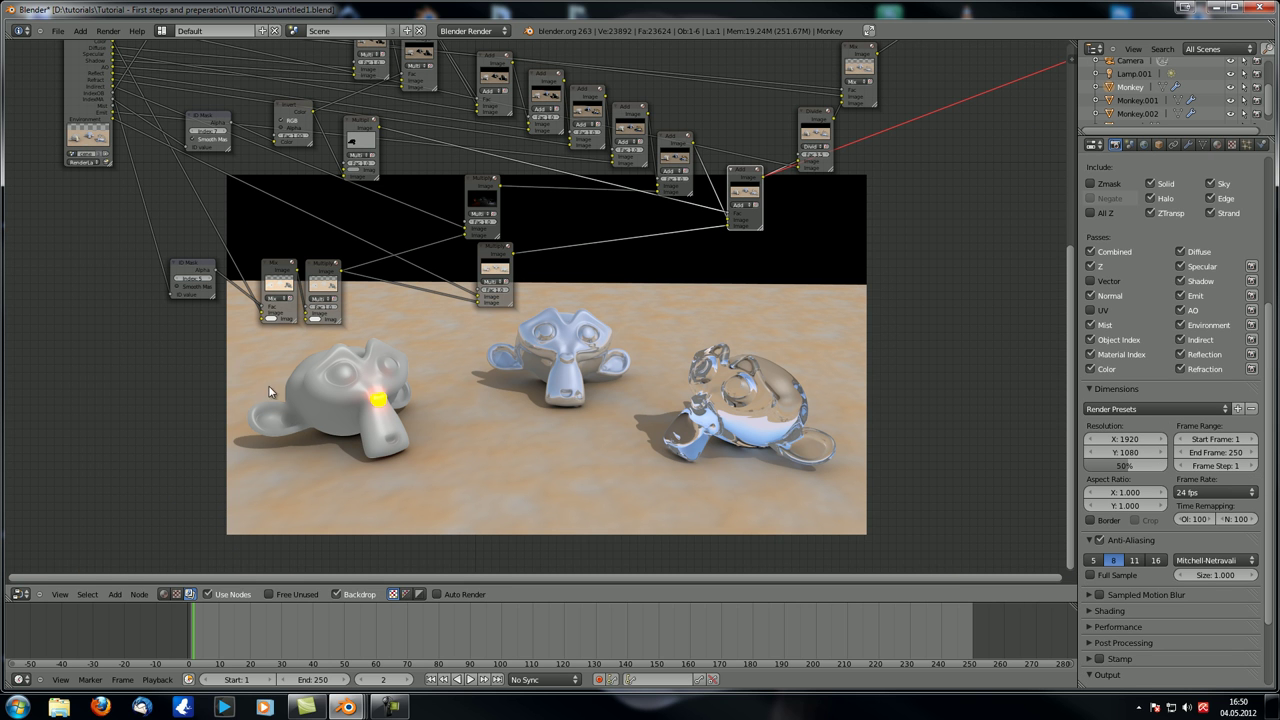
- Preview the Difference node's output and examine the deviations remaining on the three monkeys
middle_drag(338, 339, 350, 353)
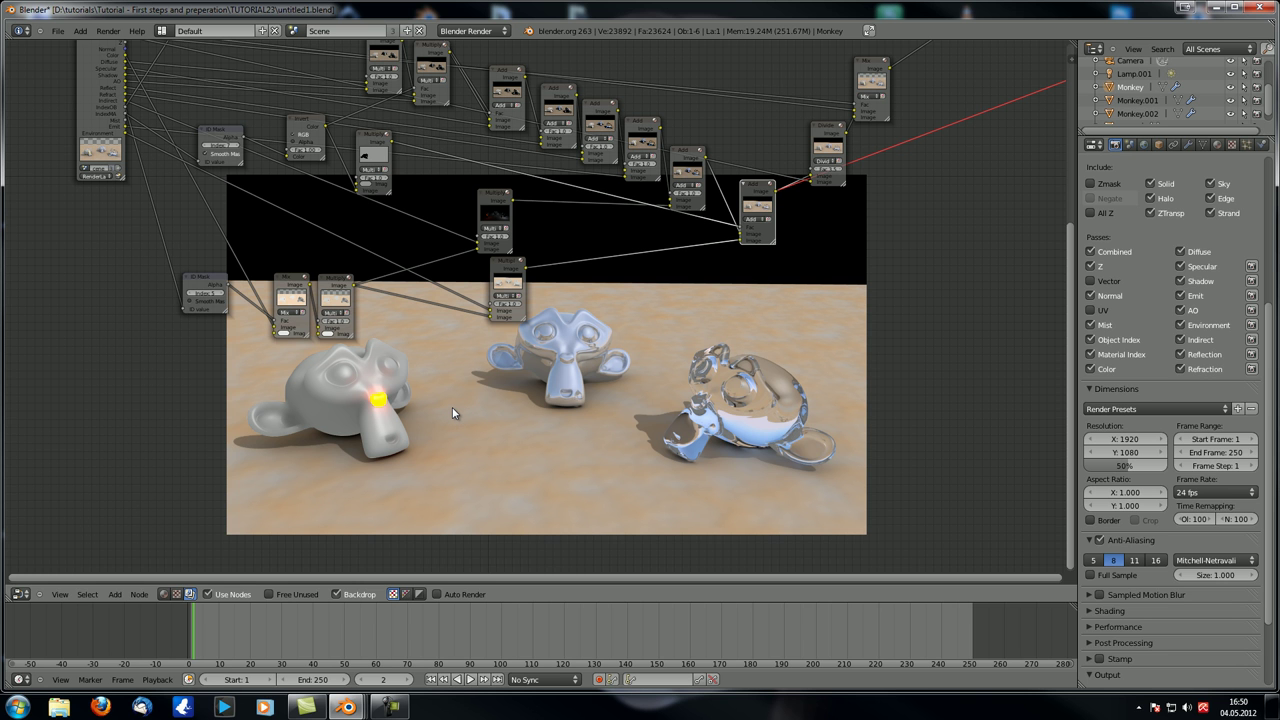
scroll(460, 410, up, 3)
middle_drag(546, 411, 553, 518)
scroll(560, 505, down, 4)
scroll(890, 125, down, 3)
ctrl+shift+click(890, 118)
middle_drag(672, 372, 632, 300)
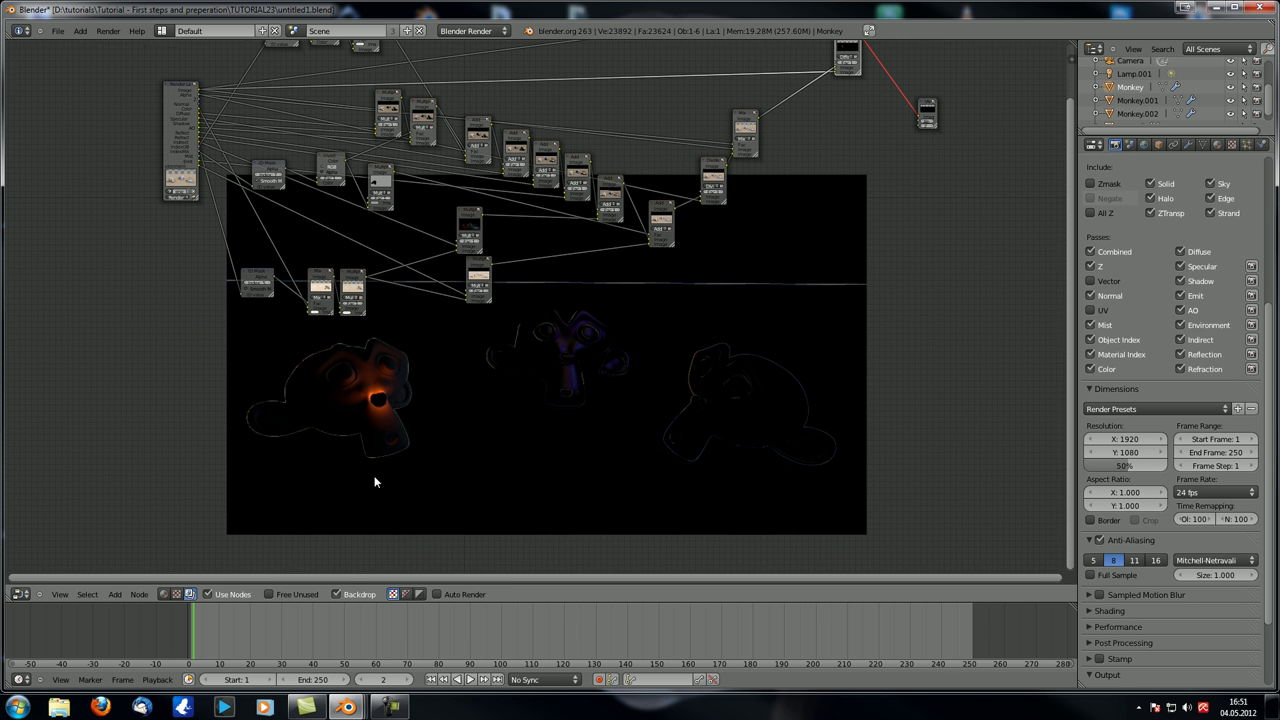
scroll(375, 482, up, 2)
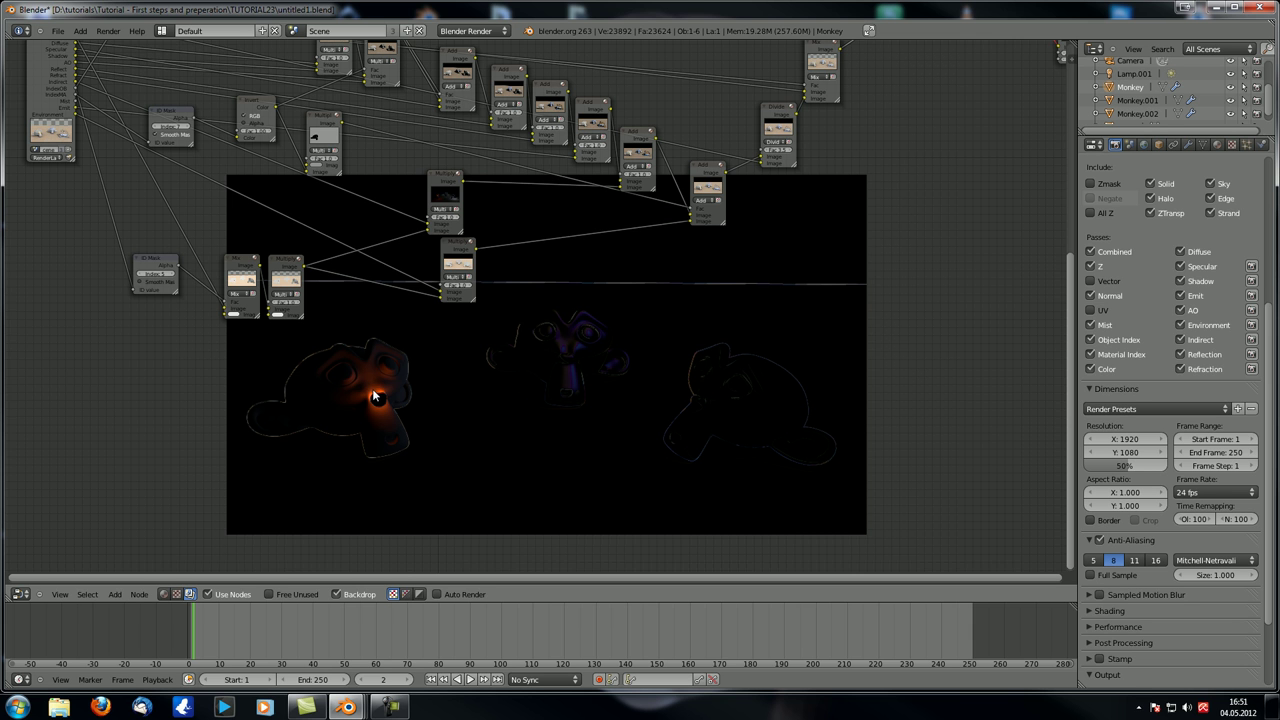
middle_drag(399, 390, 484, 498)
scroll(490, 453, up, 2)
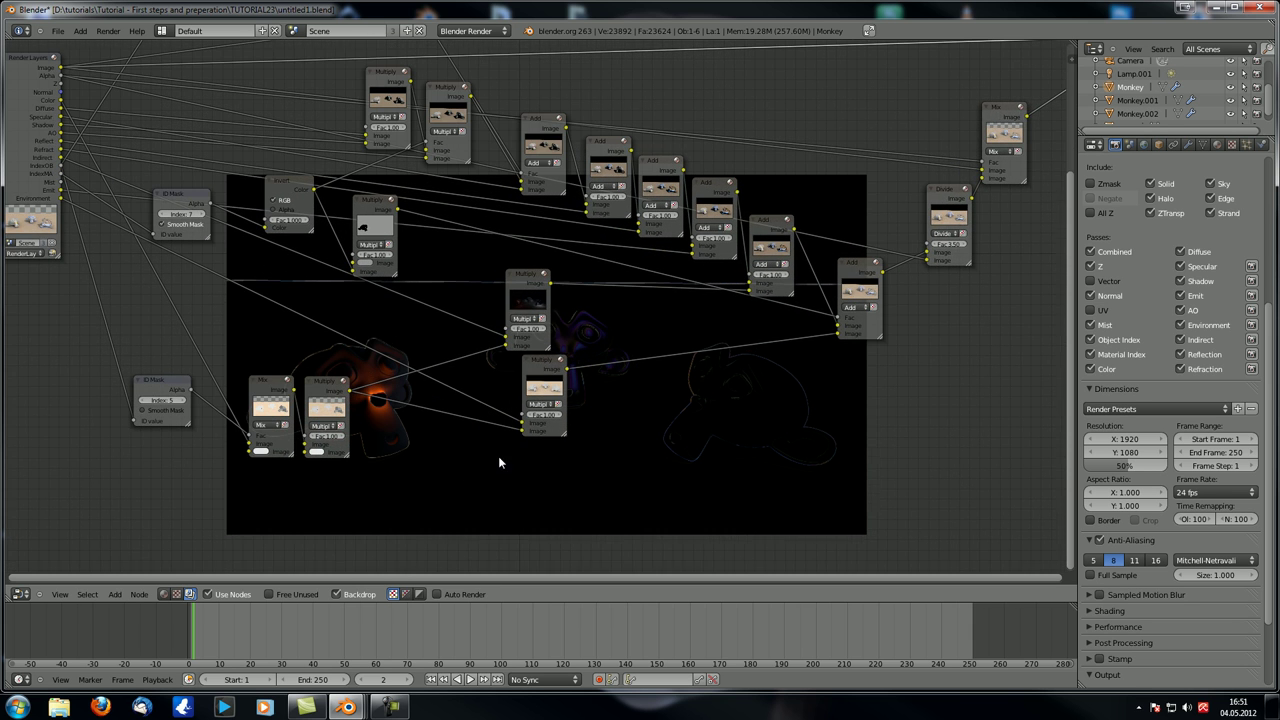
- Space out the three Multiply nodes below the Add chain and connect the index 7 mask's Invert Color output to the second-to-last Add node's Fac
drag(521, 281, 502, 287)
drag(531, 373, 495, 401)
drag(509, 294, 510, 304)
drag(314, 190, 339, 251)
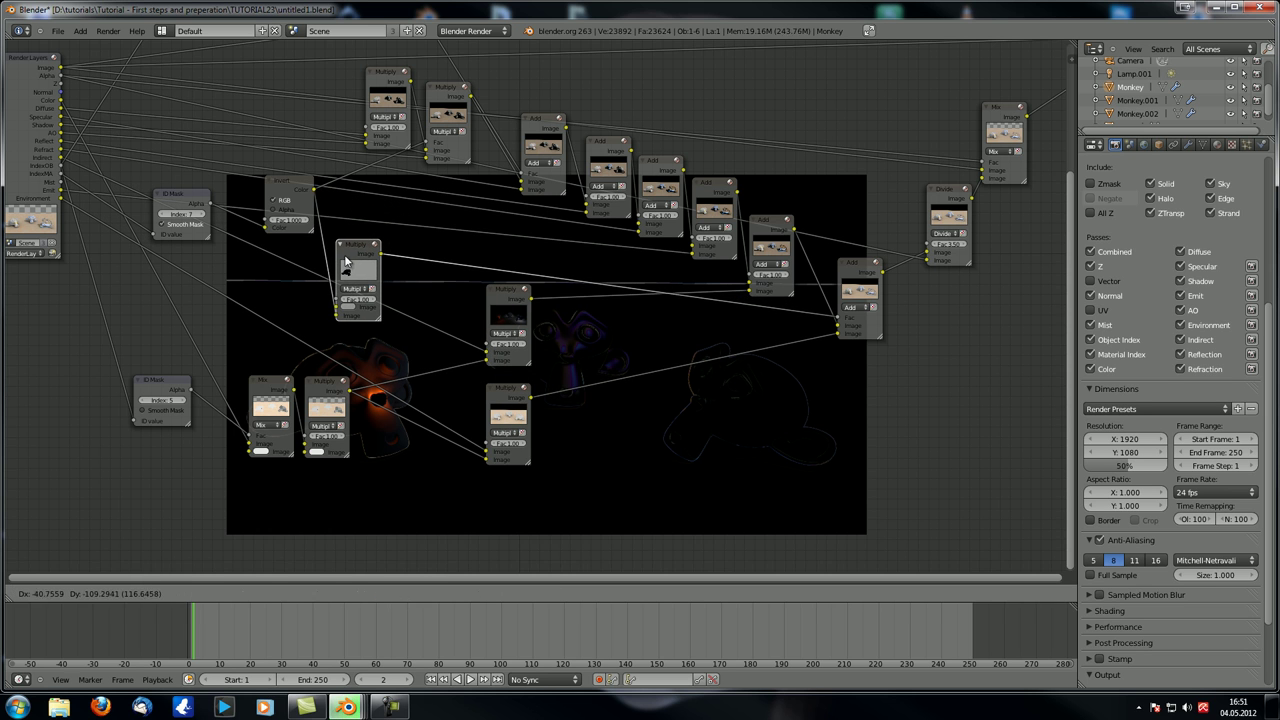
drag(317, 193, 747, 281)
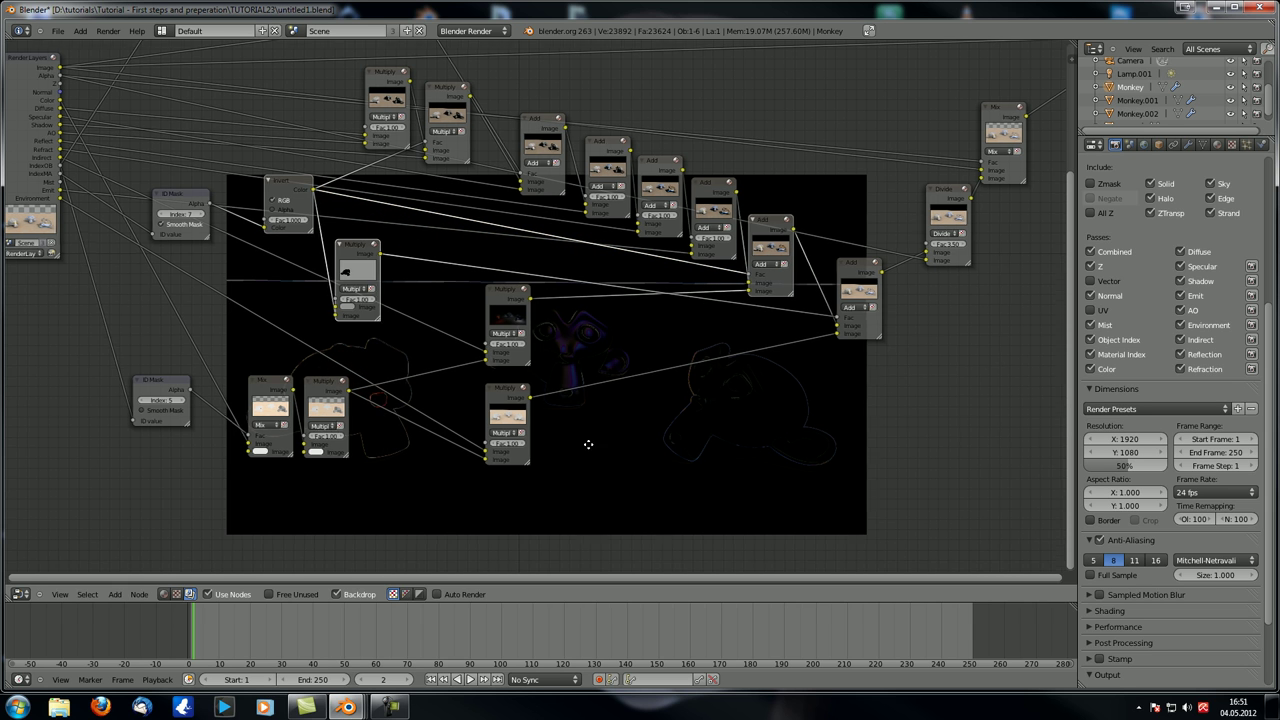
- Alternate the preview between the final Mix node's output and the Render Layers Image to compare the rebuilt picture with the original
middle_drag(586, 443, 500, 434)
middle_drag(626, 421, 599, 387)
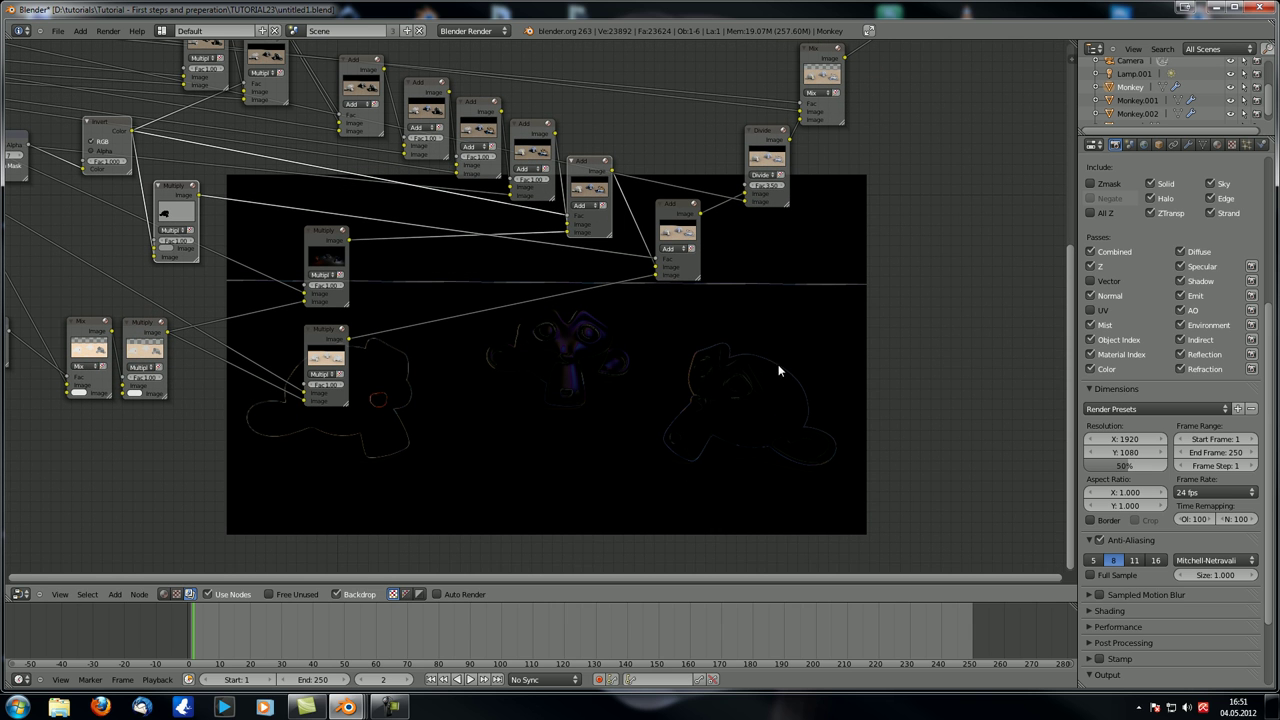
scroll(782, 222, down, 3)
middle_drag(828, 259, 822, 330)
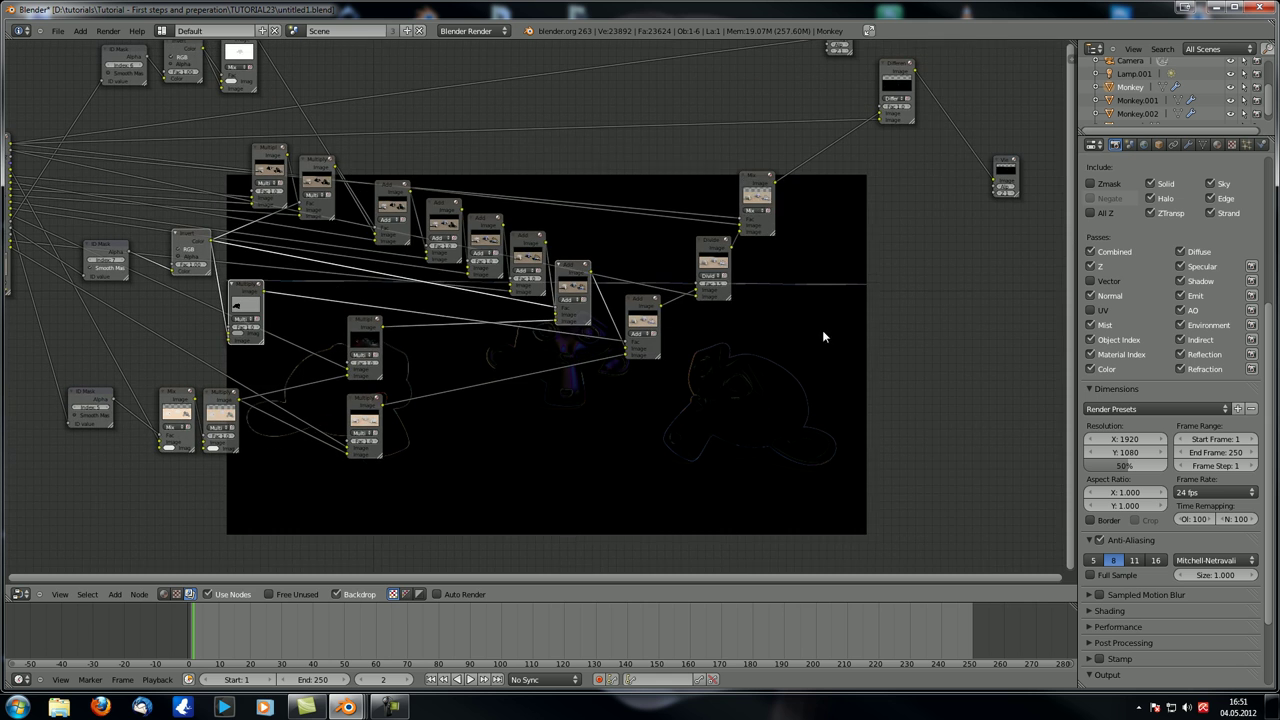
ctrl+shift+click(756, 184)
scroll(656, 340, down, 4)
middle_drag(642, 341, 712, 345)
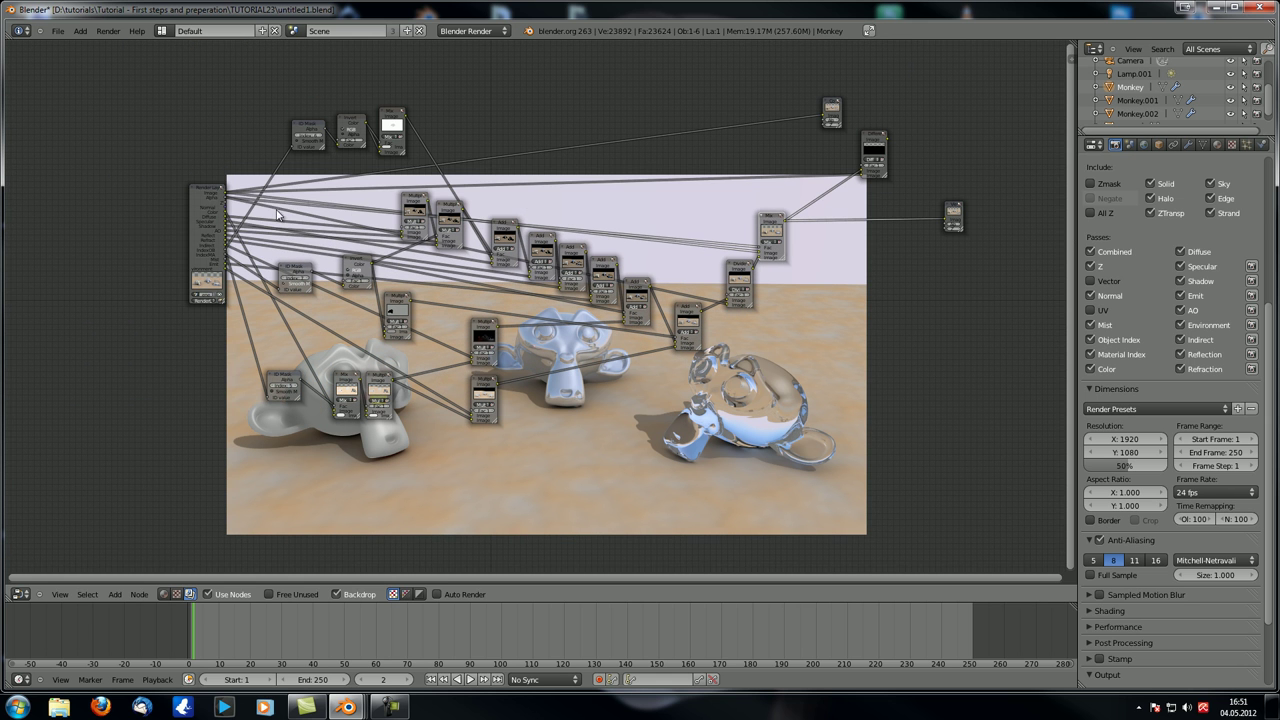
ctrl+shift+click(770, 225)
ctrl+shift+click(207, 203)
middle_drag(631, 418, 501, 322)
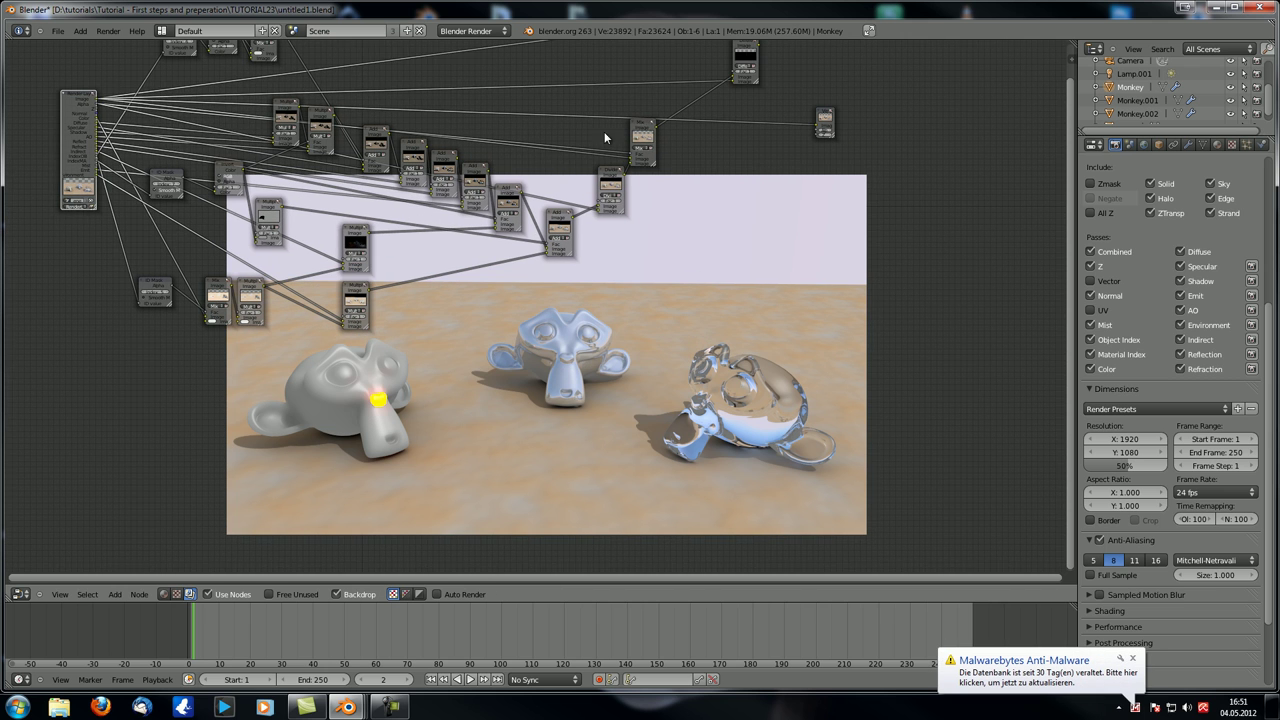
ctrl+shift+click(80, 103)
ctrl+shift+click(643, 129)
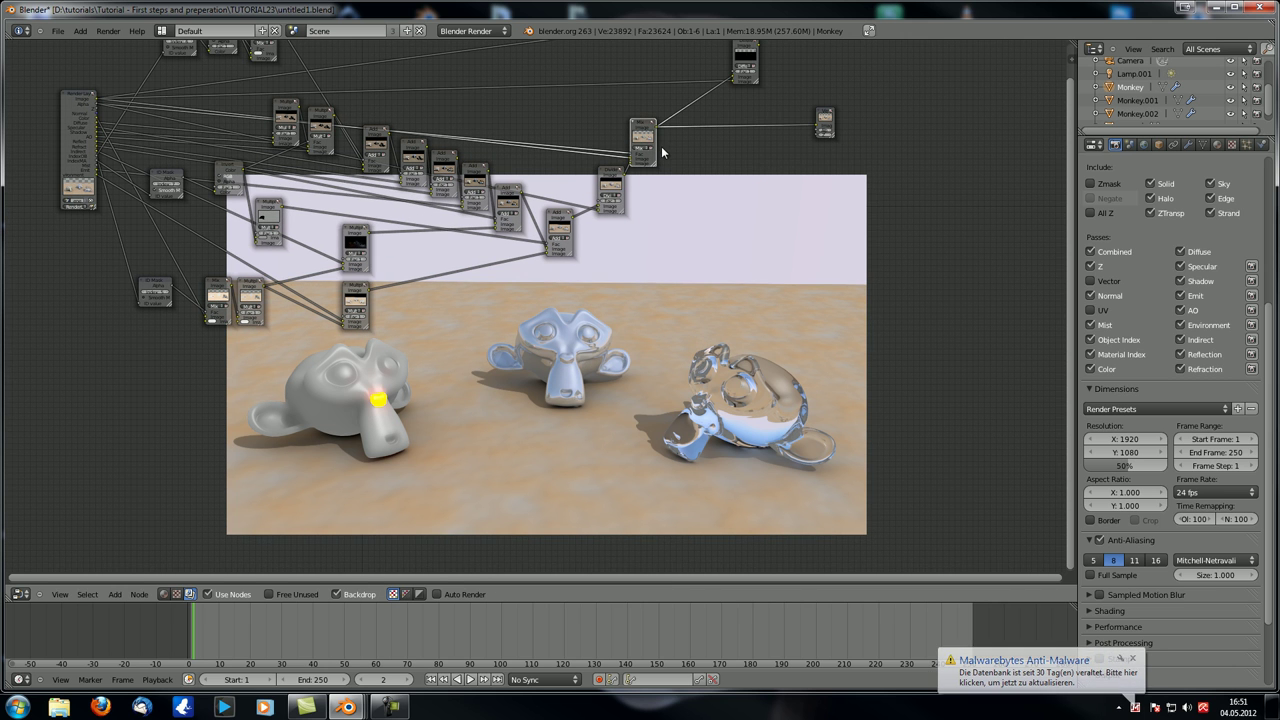
ctrl+shift+click(85, 110)
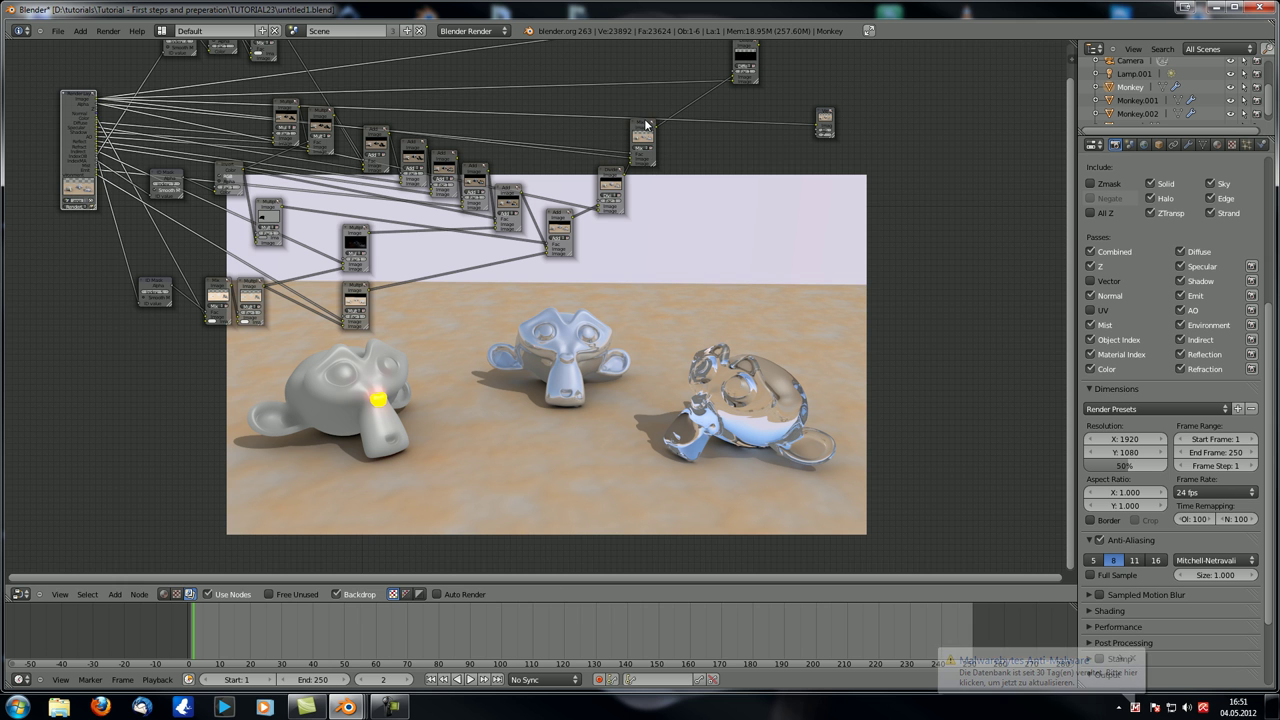
- Move the Difference node closer to the Mix node, preview its output and examine the remaining deviations behind the whole node tree
scroll(634, 343, up, 6)
scroll(584, 338, down, 4)
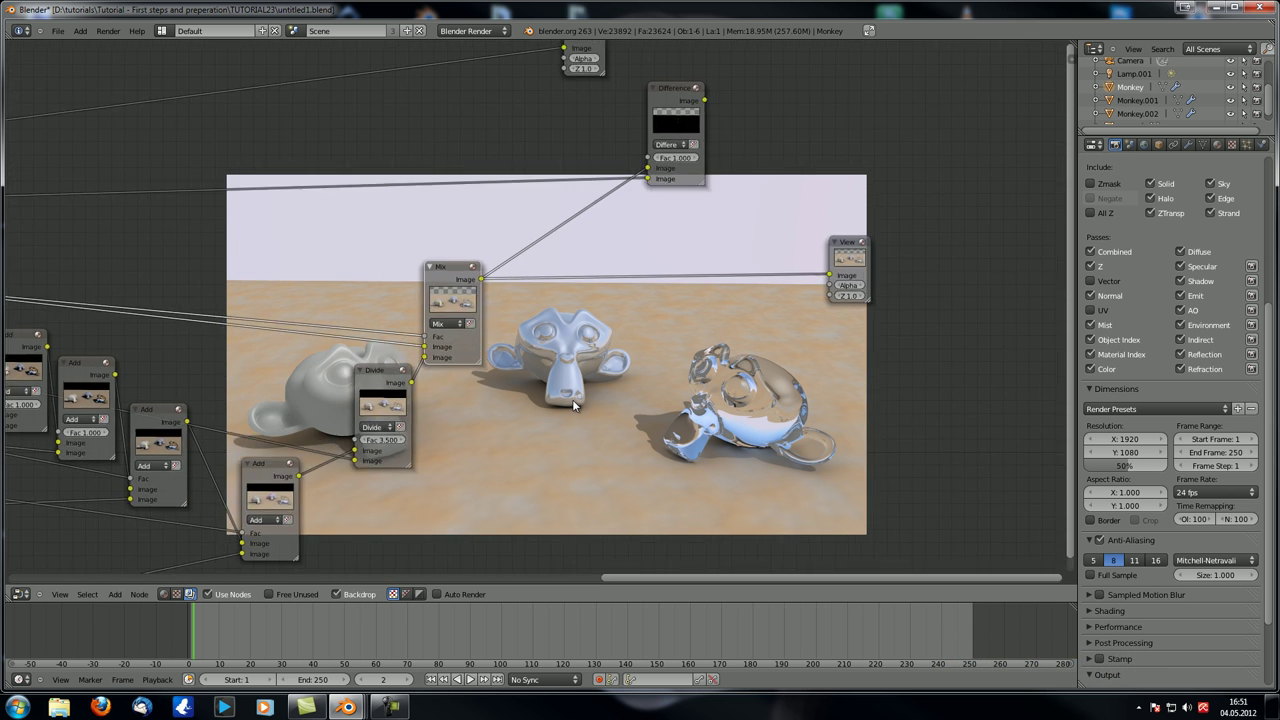
drag(625, 155, 652, 82)
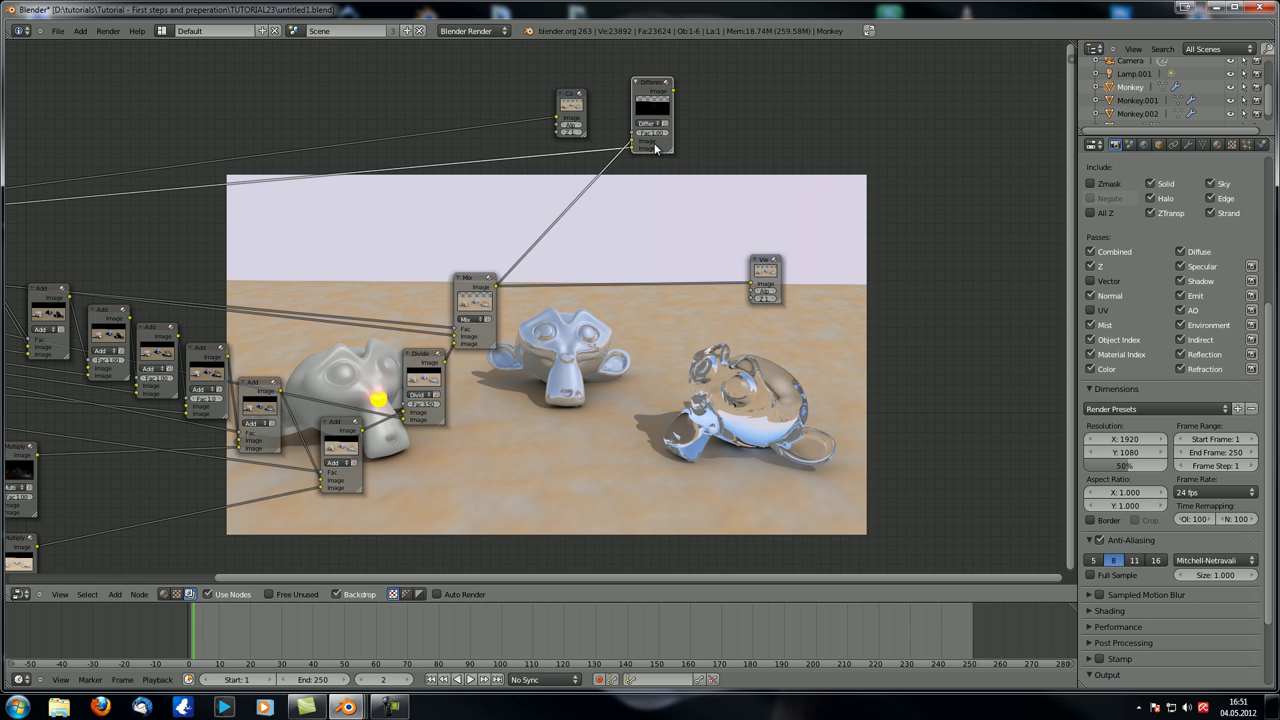
middle_drag(582, 314, 607, 296)
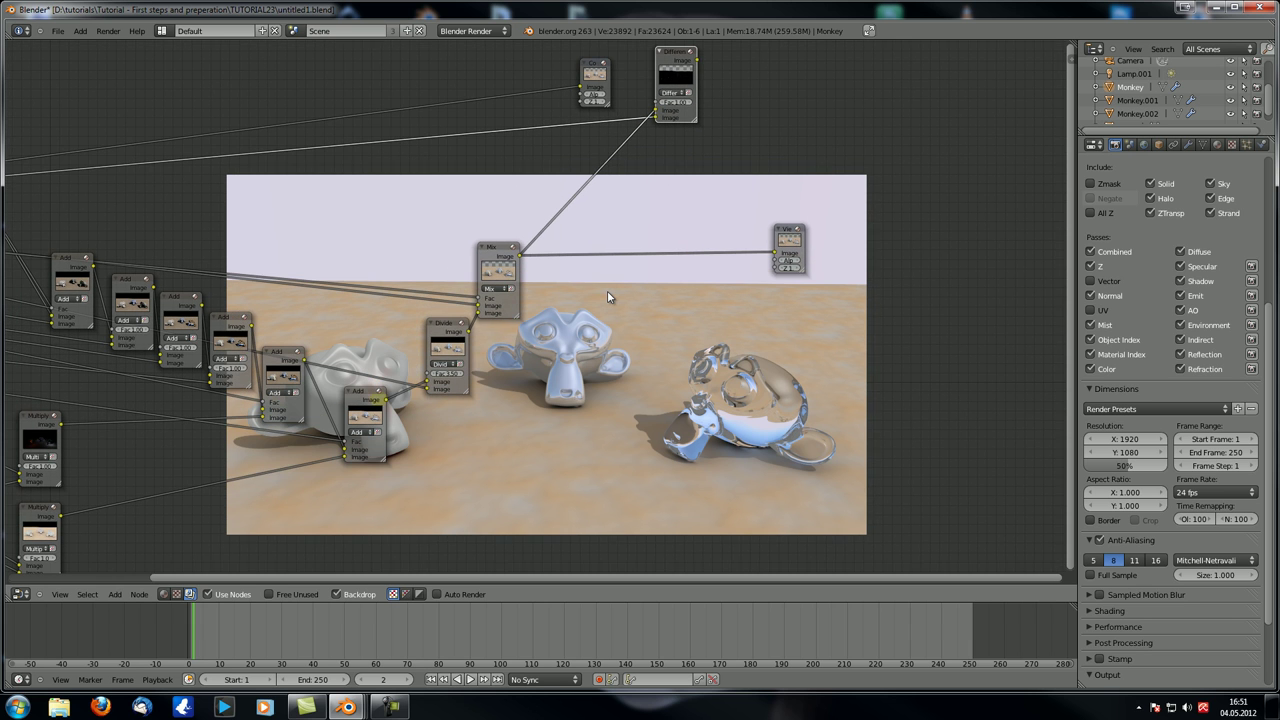
drag(674, 58, 645, 126)
ctrl+shift+click(645, 126)
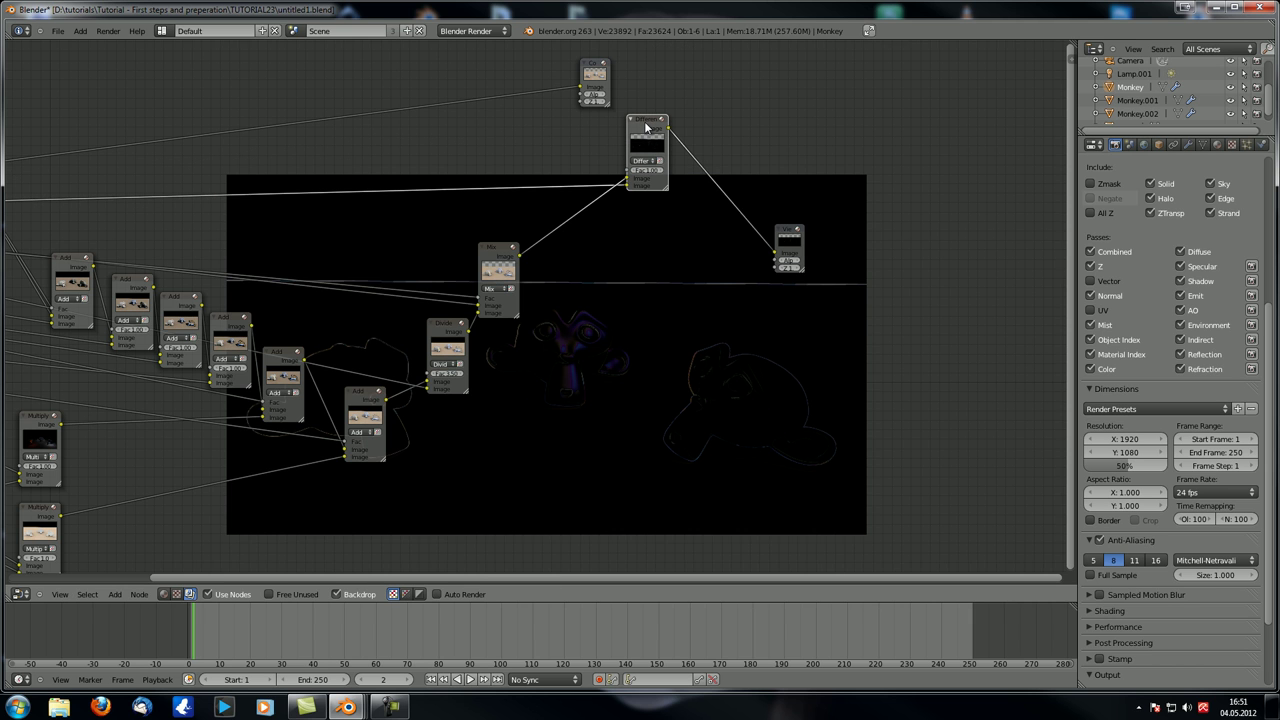
middle_drag(612, 354, 586, 316)
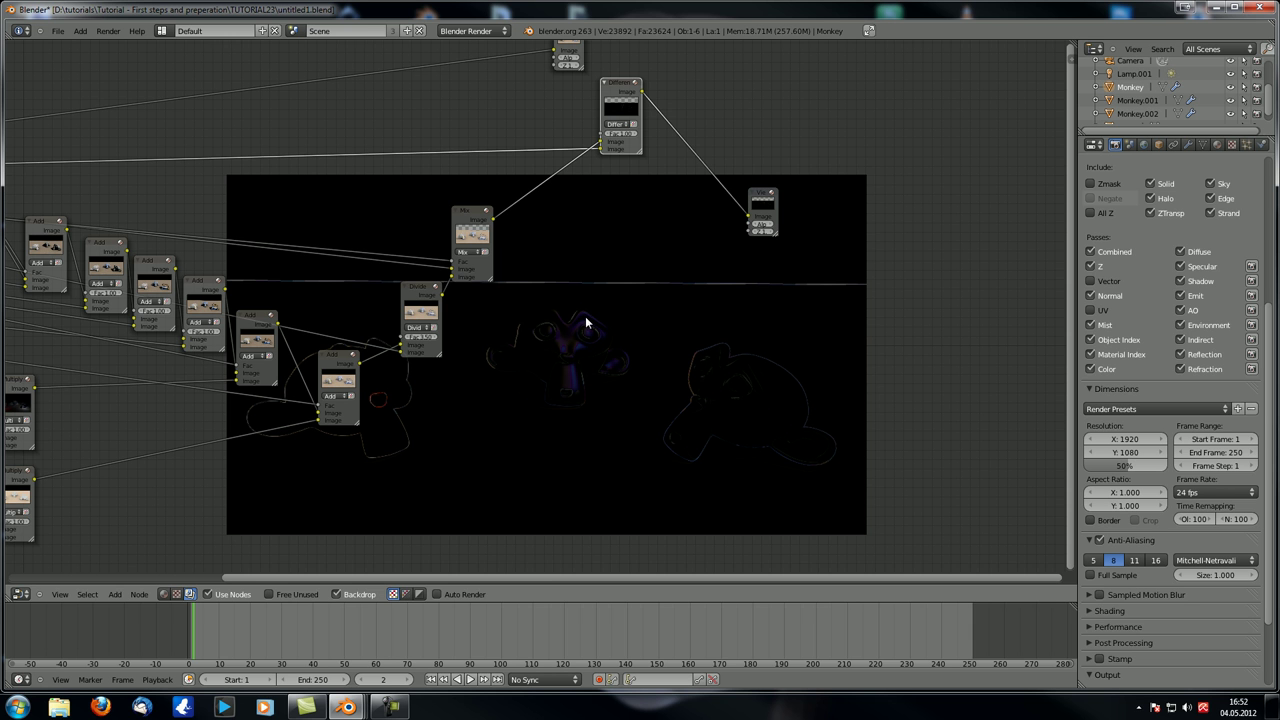
scroll(560, 318, down, 2)
middle_drag(489, 320, 769, 331)
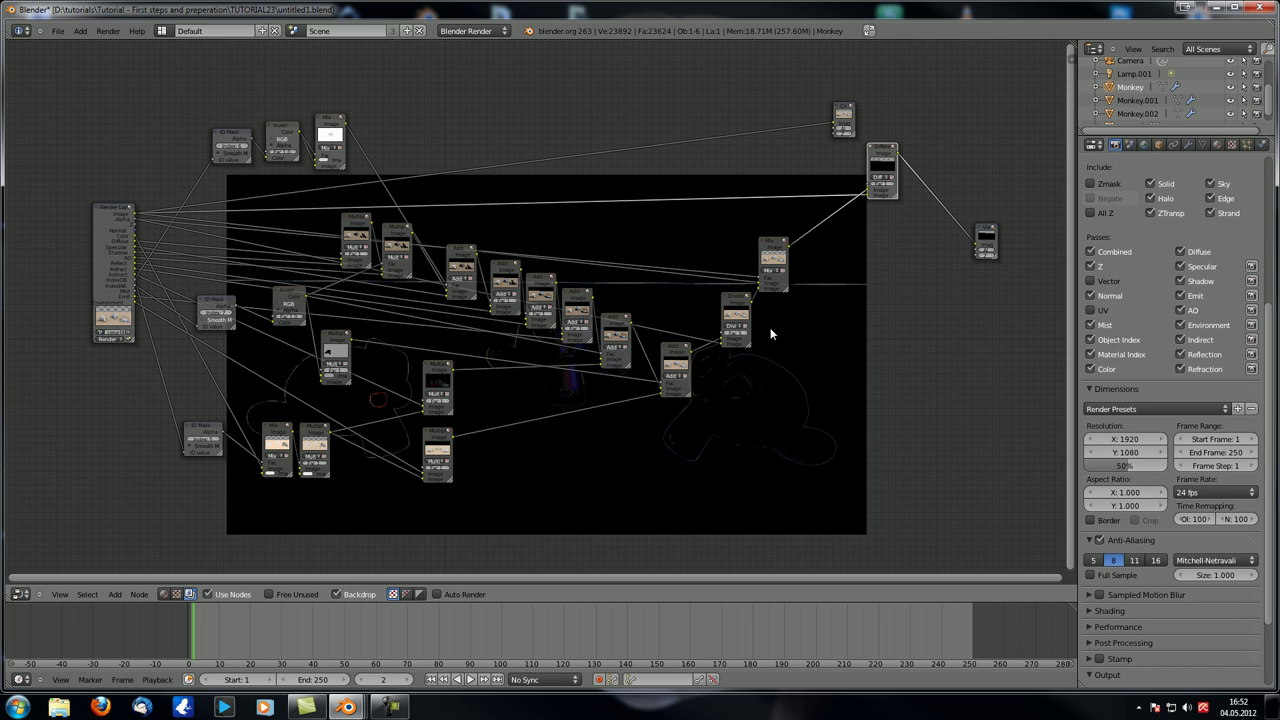